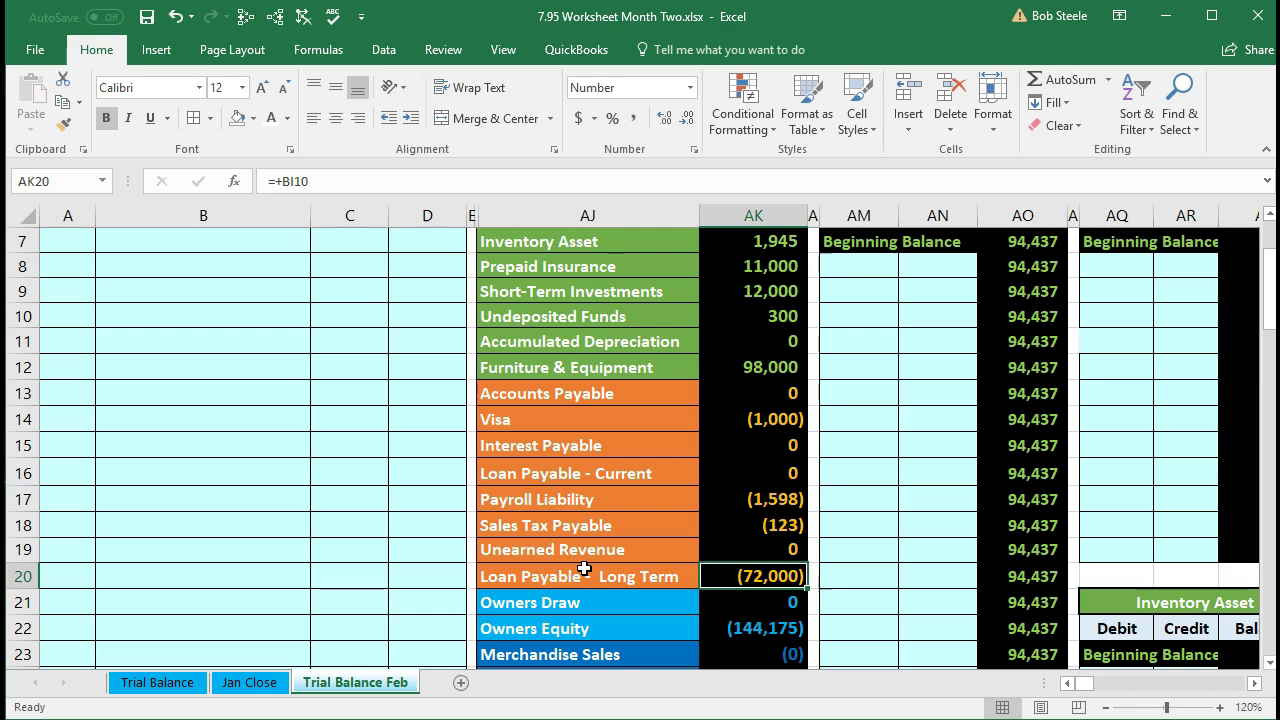
# - Look across the Trial Balance Feb sheet from the trial balance past the general and subsidiary ledgers to the Loan Amortization table
pyautogui.press('Up')
pyautogui.press('Up')
pyautogui.press('Up')
pyautogui.press('Up')
pyautogui.press('Up')
pyautogui.press('Up')
pyautogui.press('Up')
pyautogui.press('Up')
pyautogui.press('Up')
pyautogui.press('Up')
pyautogui.press('Up')
pyautogui.press('Up')
pyautogui.press('Up')
pyautogui.press('Up')
pyautogui.press('Up')
pyautogui.press('Up')
pyautogui.press('Up')
pyautogui.press('Up')
pyautogui.press('Up')
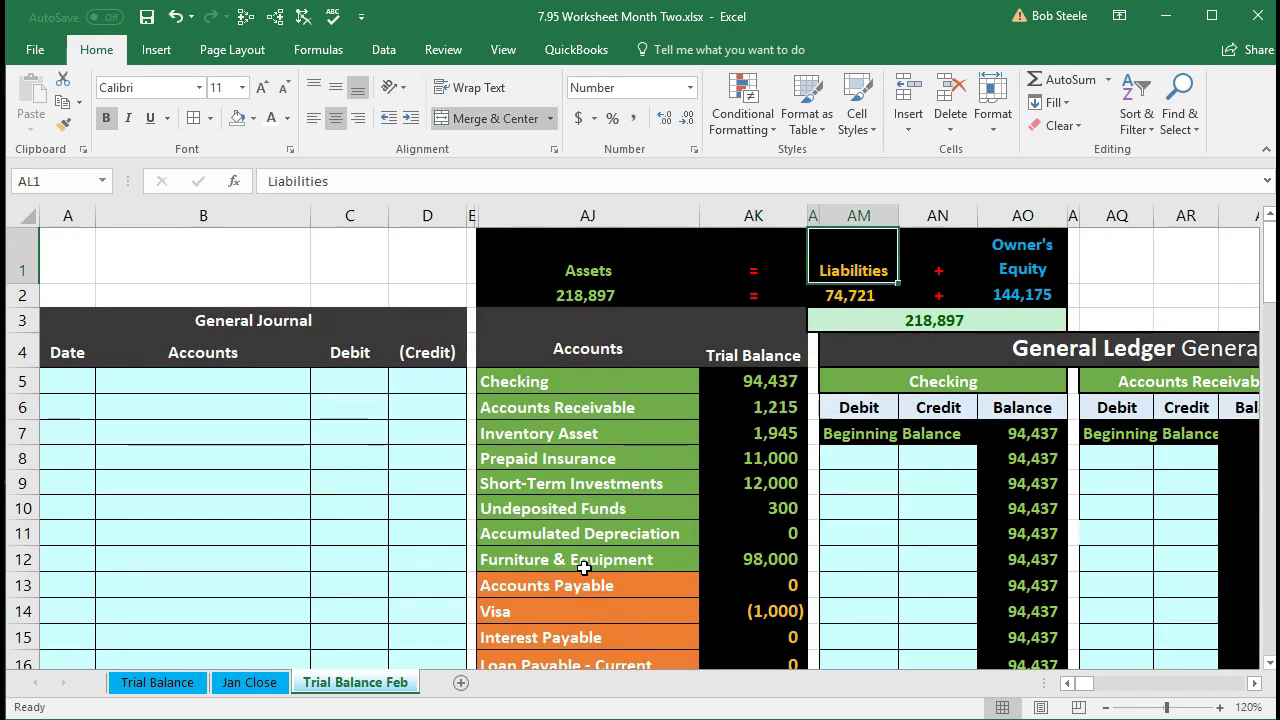
pyautogui.press('Right')
pyautogui.press('Right')
pyautogui.press('Right')
pyautogui.press('Right')
pyautogui.press('Right')
pyautogui.press('Right')
pyautogui.press('Right')
pyautogui.press('Right')
pyautogui.press('Right')
pyautogui.press('Right')
pyautogui.press('Right')
pyautogui.press('Right')
pyautogui.press('Right')
pyautogui.press('Right')
pyautogui.press('Right')
pyautogui.press('Right')
pyautogui.press('Right')
pyautogui.press('Right')
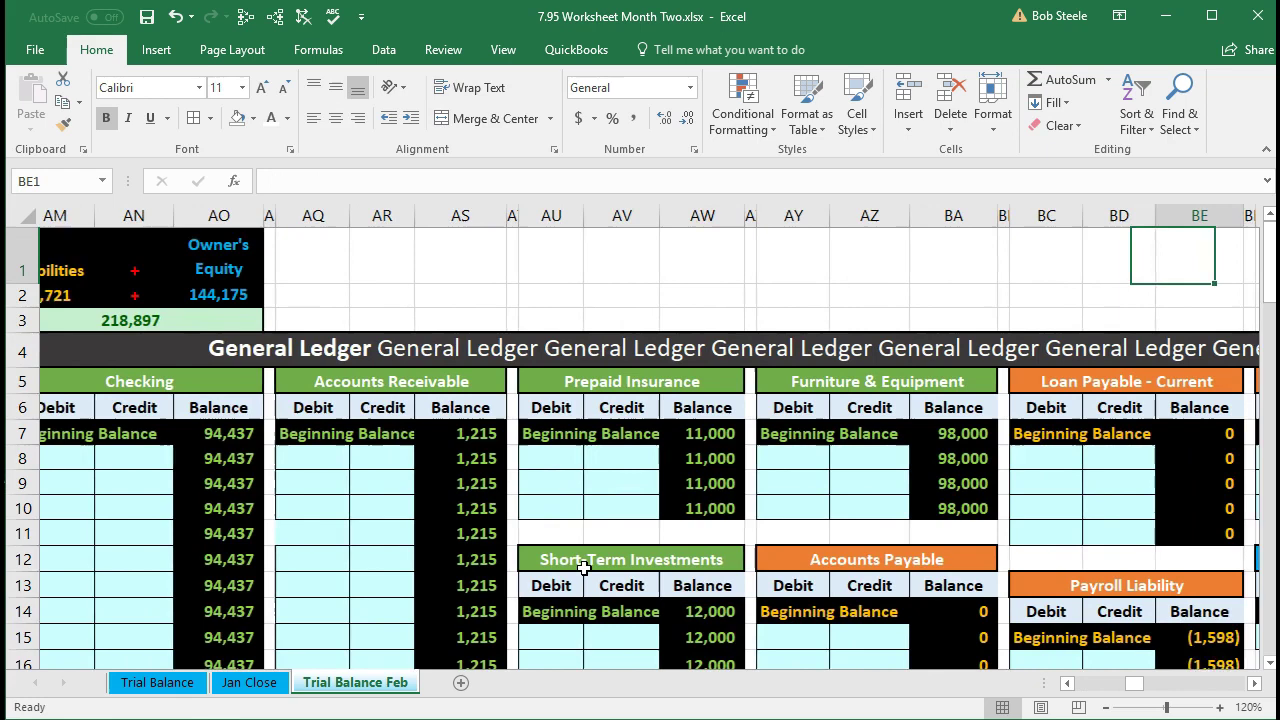
pyautogui.press('Right')
pyautogui.press('Right')
pyautogui.press('Right')
pyautogui.press('Right')
pyautogui.press('Right')
pyautogui.press('Right')
pyautogui.press('Right')
pyautogui.press('Right')
pyautogui.press('Right')
pyautogui.press('Right')
pyautogui.press('Right')
pyautogui.press('Right')
pyautogui.press('Right')
pyautogui.press('Right')
pyautogui.press('Right')
pyautogui.press('Right')
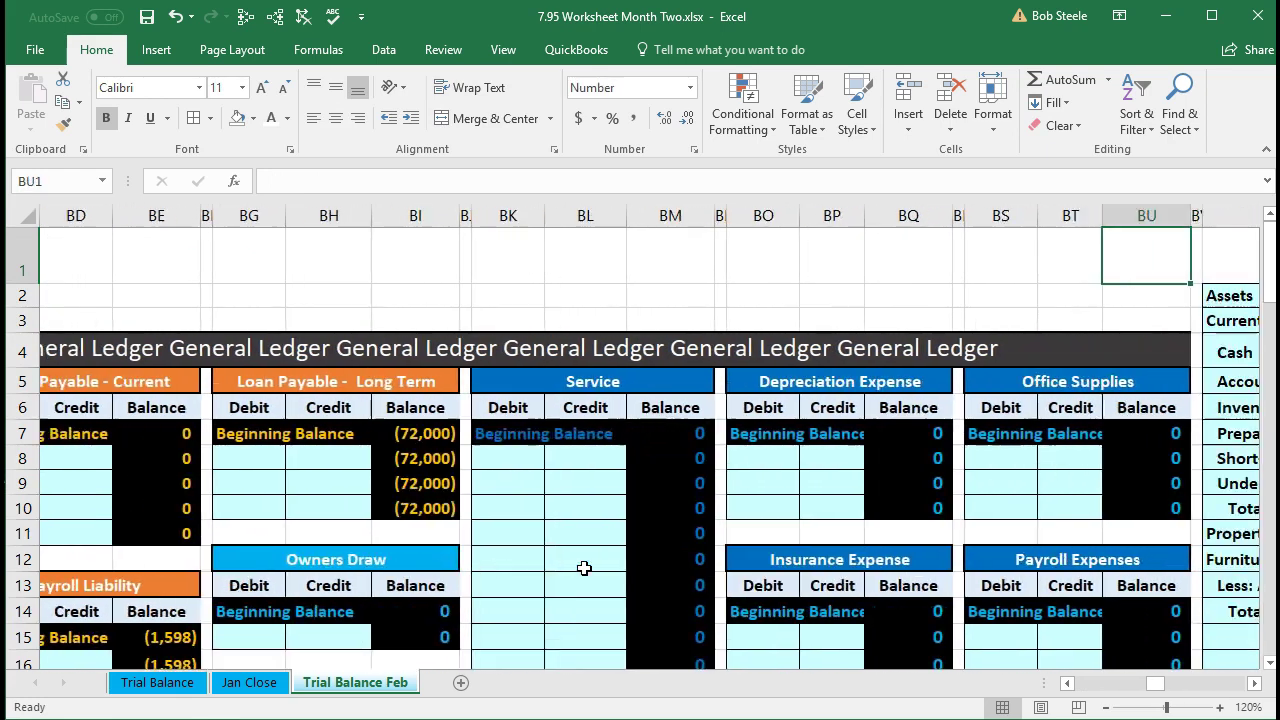
pyautogui.press('Right')
pyautogui.press('Right')
pyautogui.press('Right')
pyautogui.press('Right')
pyautogui.press('Right')
pyautogui.press('Right')
pyautogui.press('Right')
pyautogui.press('Right')
pyautogui.press('Right')
pyautogui.press('Right')
pyautogui.press('Right')
pyautogui.press('Right')
pyautogui.press('Right')
pyautogui.press('Right')
pyautogui.press('Right')
pyautogui.press('Right')
pyautogui.press('Right')
pyautogui.press('Right')
pyautogui.press('Right')
pyautogui.press('Right')
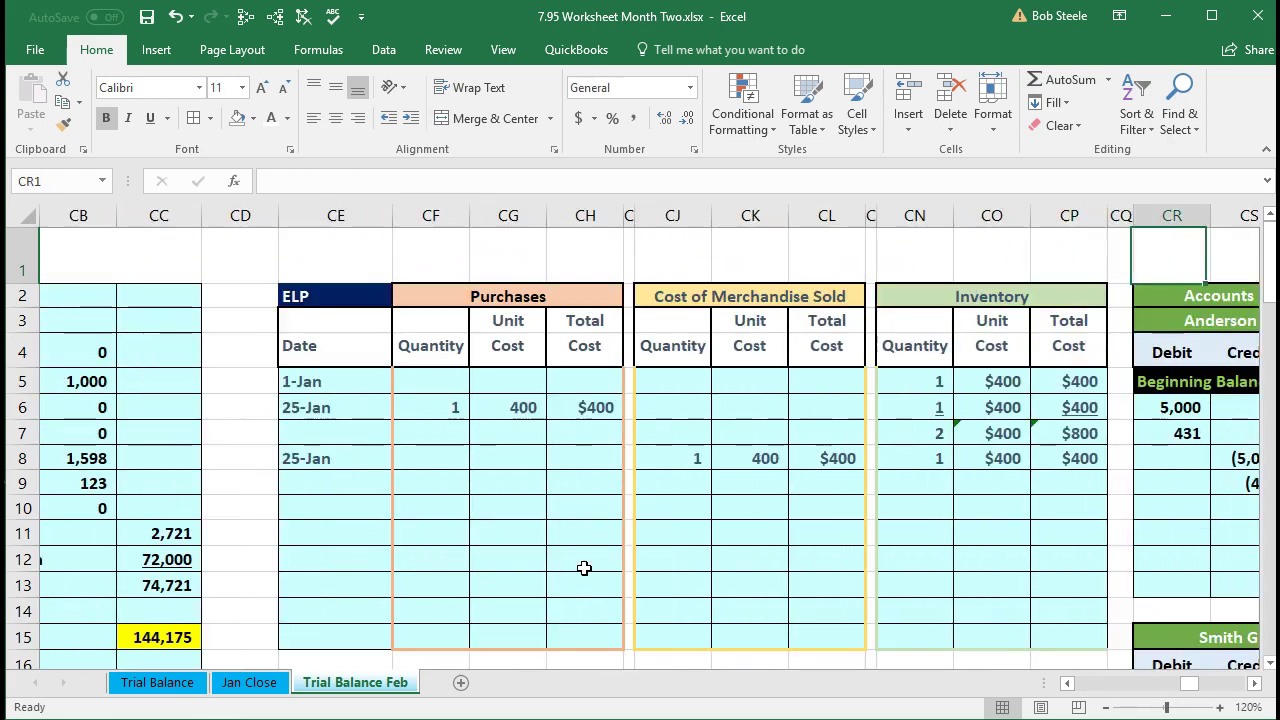
pyautogui.press('Right')
pyautogui.press('Right')
pyautogui.press('Right')
pyautogui.press('Right')
pyautogui.press('Right')
pyautogui.press('Right')
pyautogui.press('Right')
pyautogui.press('Right')
pyautogui.press('Right')
pyautogui.press('Right')
pyautogui.press('Right')
pyautogui.press('Right')
pyautogui.press('Right')
pyautogui.press('Right')
pyautogui.press('Right')
pyautogui.press('Right')
pyautogui.press('Right')
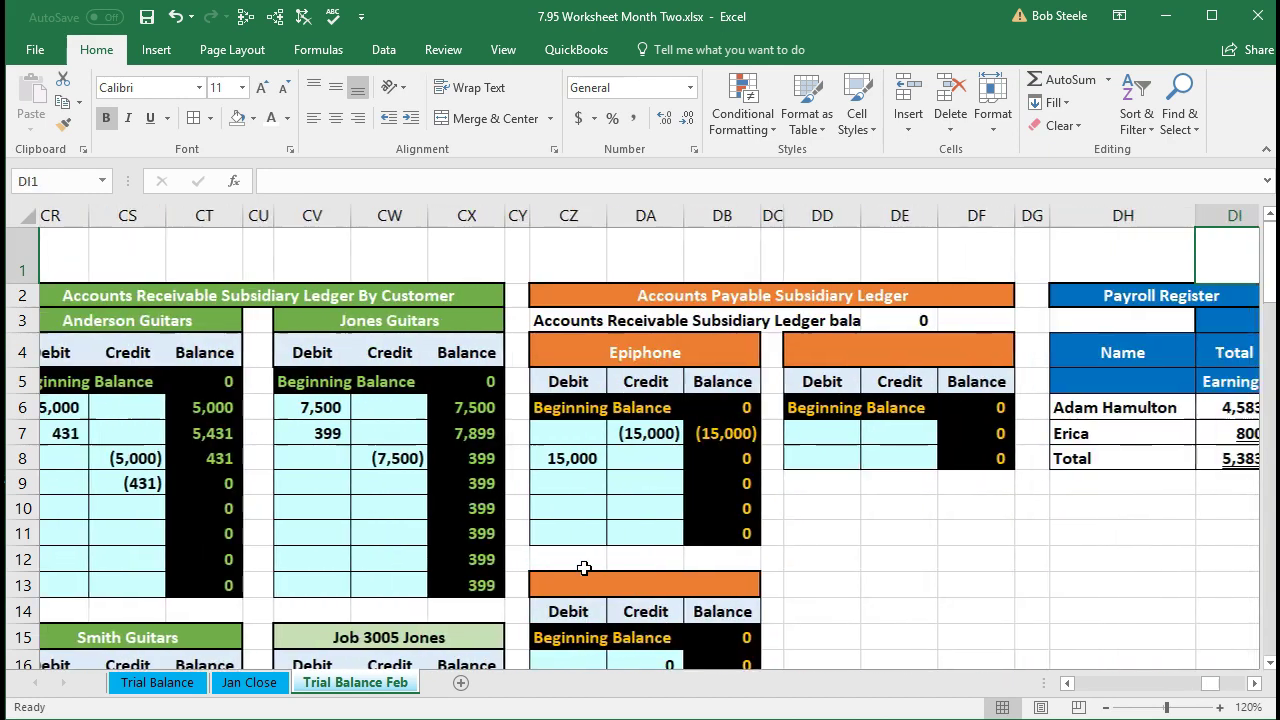
pyautogui.press('Right')
pyautogui.press('Right')
pyautogui.press('Right')
pyautogui.press('Right')
pyautogui.press('Right')
pyautogui.press('Right')
pyautogui.press('Right')
pyautogui.press('Right')
pyautogui.press('Right')
pyautogui.press('Right')
pyautogui.press('Right')
pyautogui.press('Right')
pyautogui.press('Right')
pyautogui.press('Right')
pyautogui.press('Right')
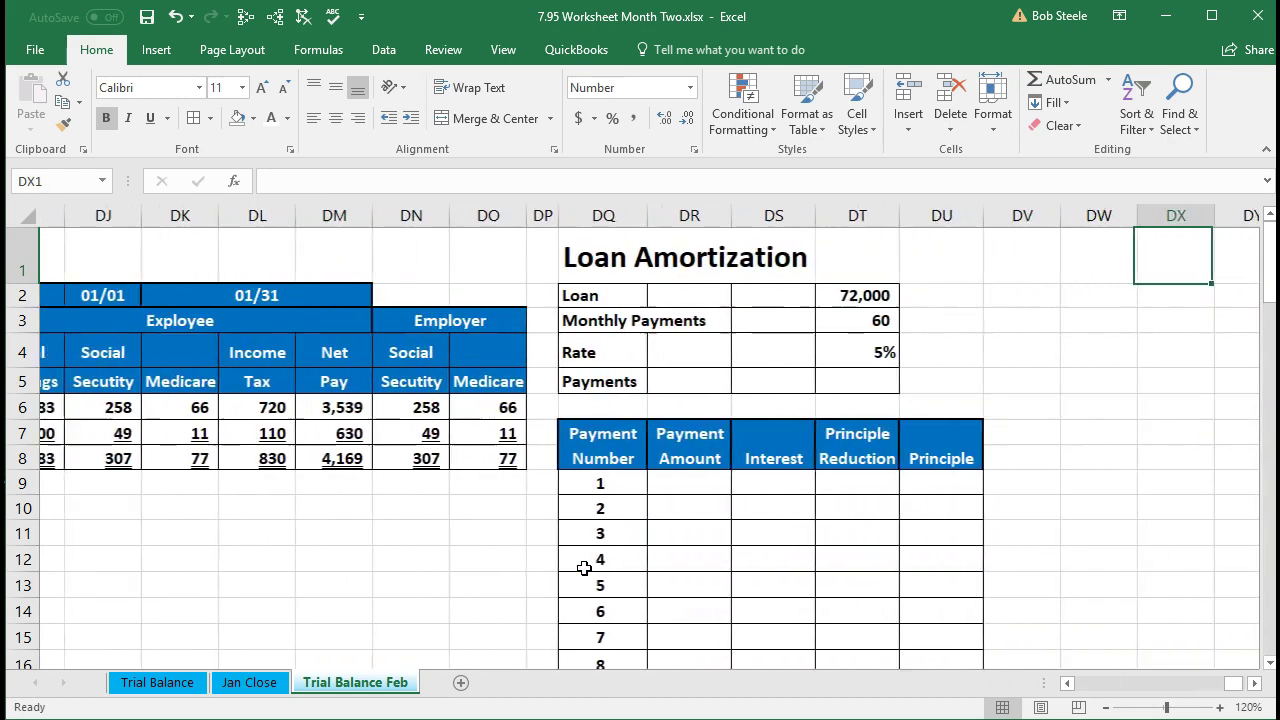
pyautogui.press('Right')
pyautogui.press('Right')
pyautogui.press('Right')
pyautogui.press('Right')
pyautogui.press('Right')
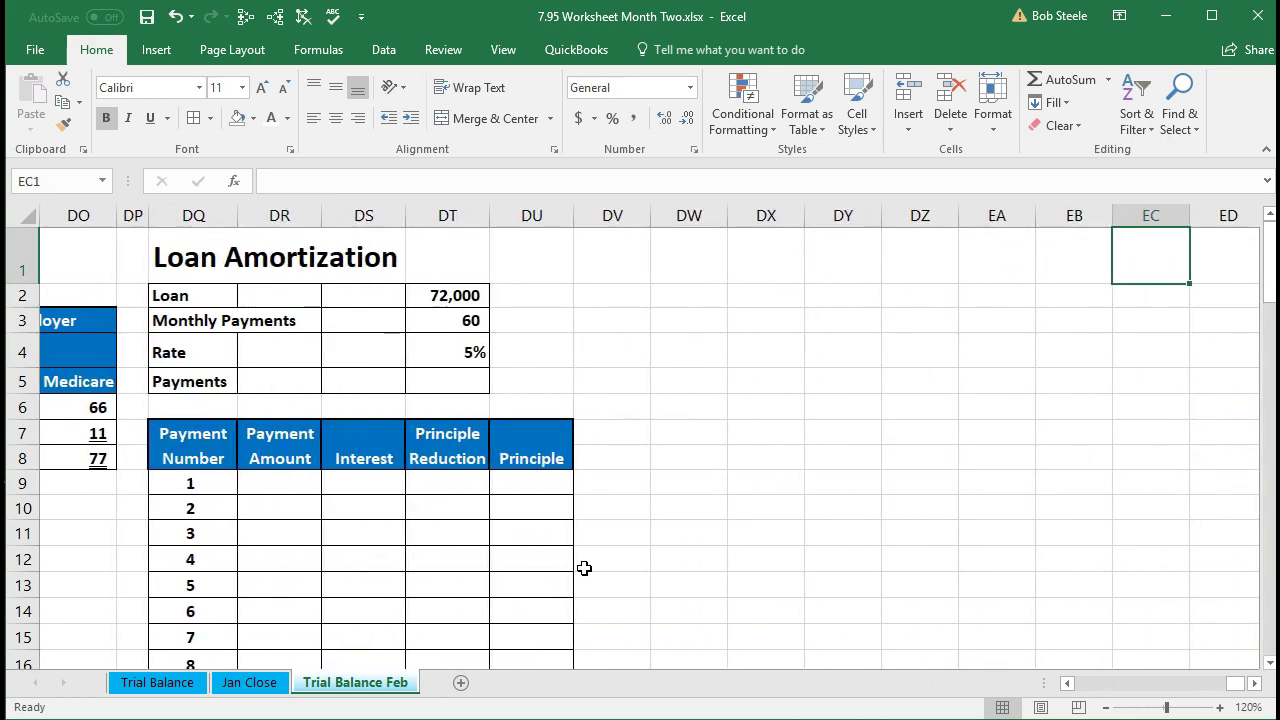
# - Examine the loan amount, number of monthly payments and rate at the head of the Loan Amortization table
pyautogui.click(310, 505)
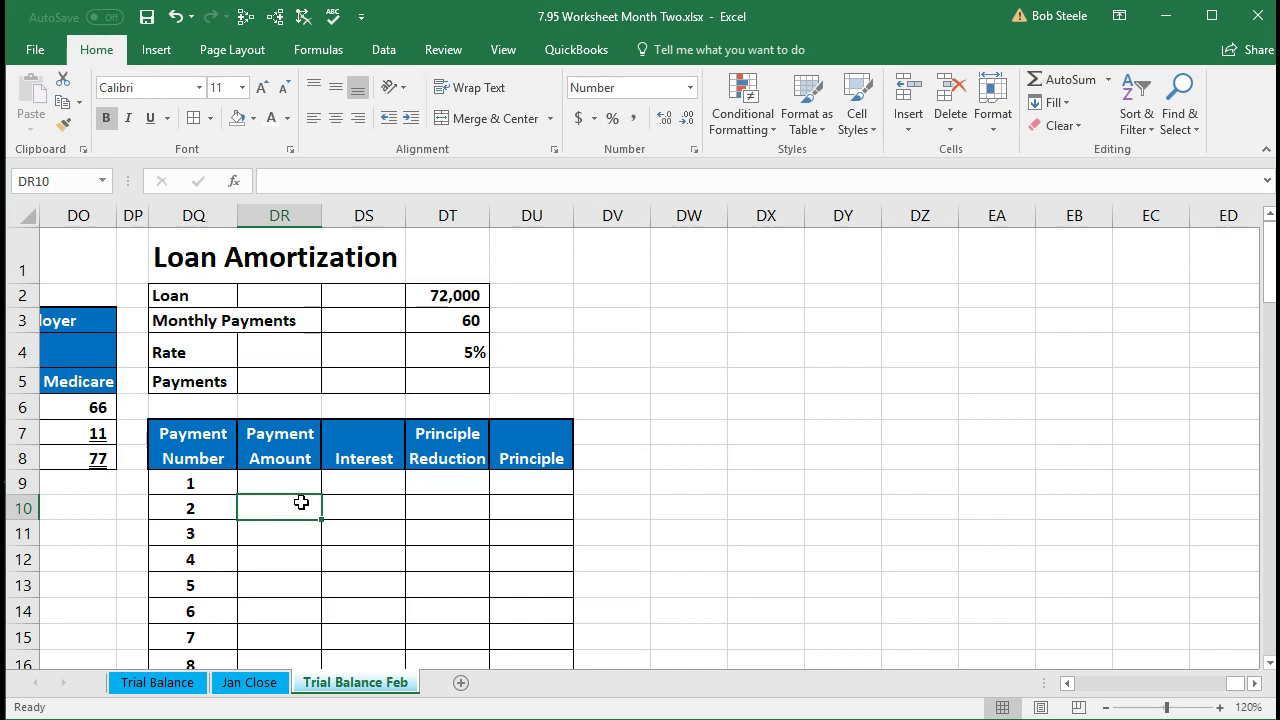
pyautogui.click(210, 296)
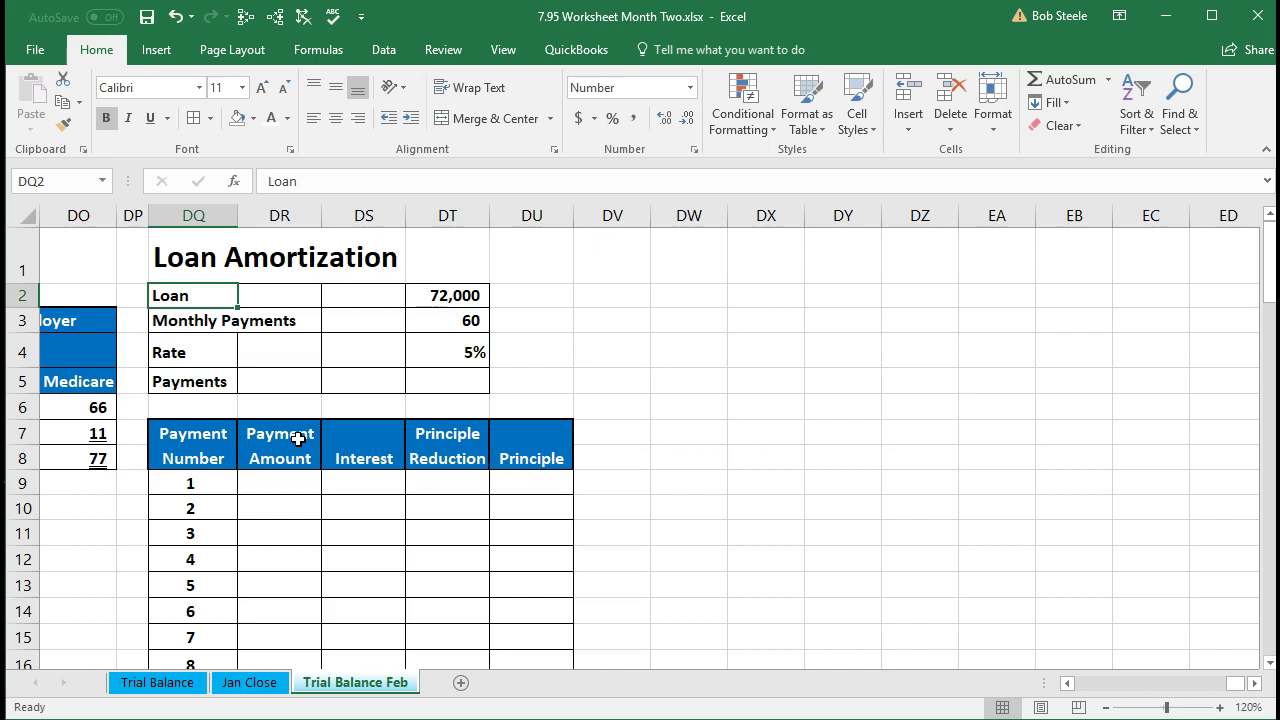
pyautogui.click(438, 295)
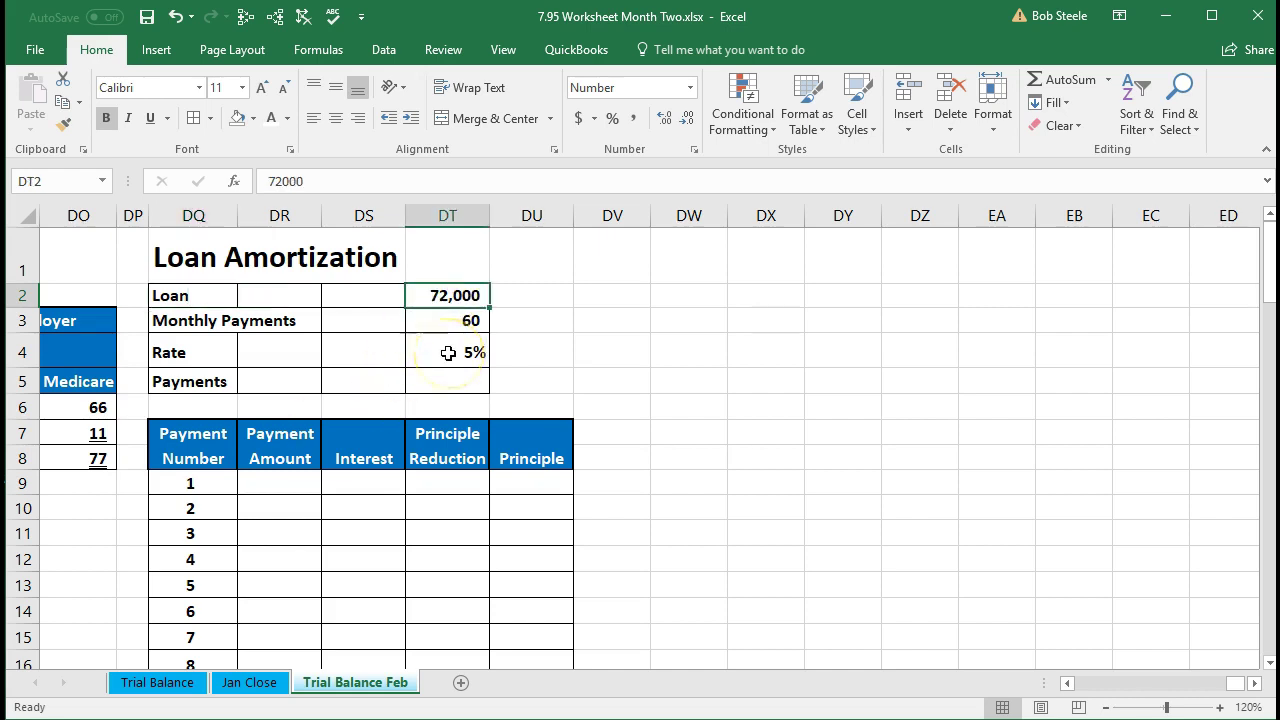
pyautogui.click(461, 320)
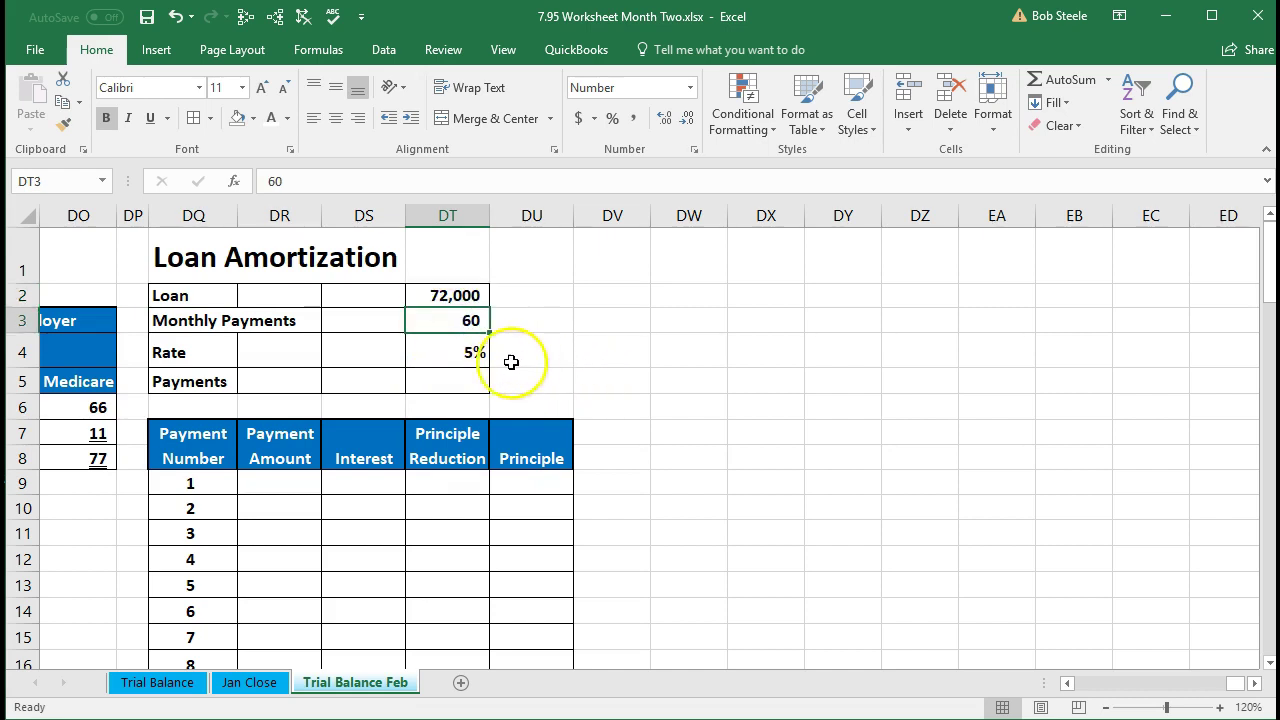
pyautogui.click(465, 352)
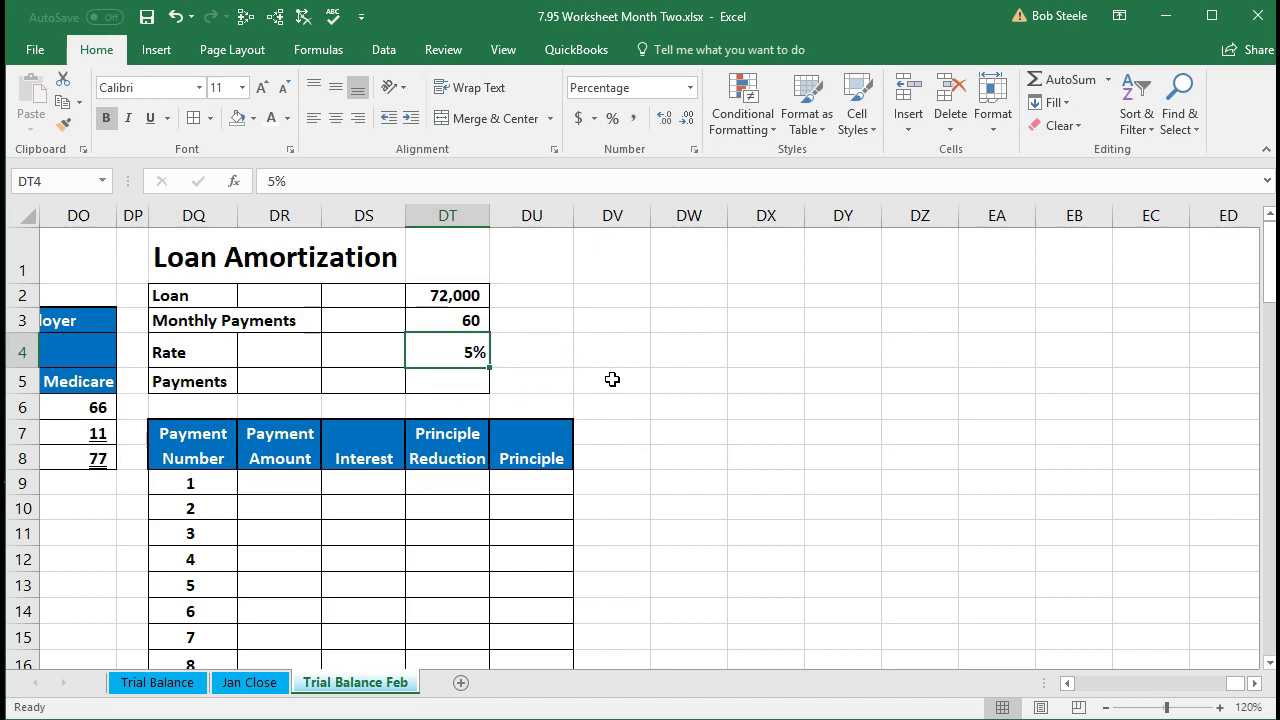
pyautogui.click(458, 322)
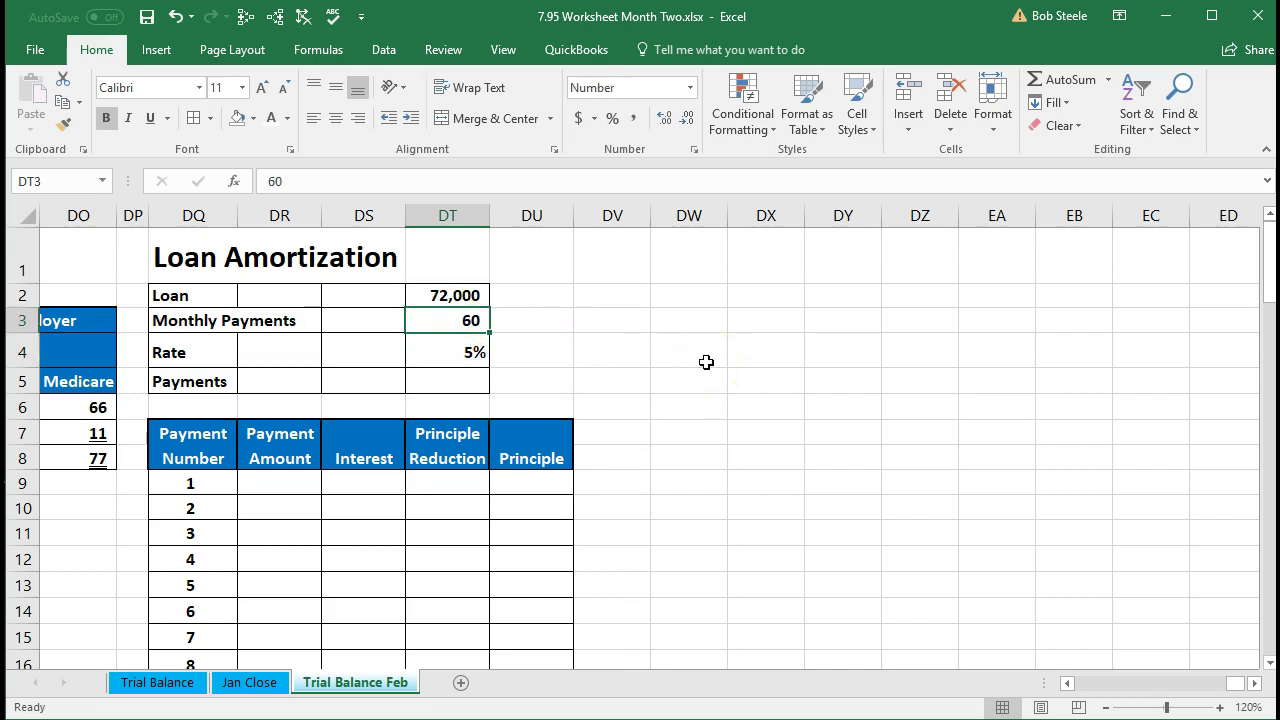
pyautogui.click(447, 296)
pyautogui.click(447, 350)
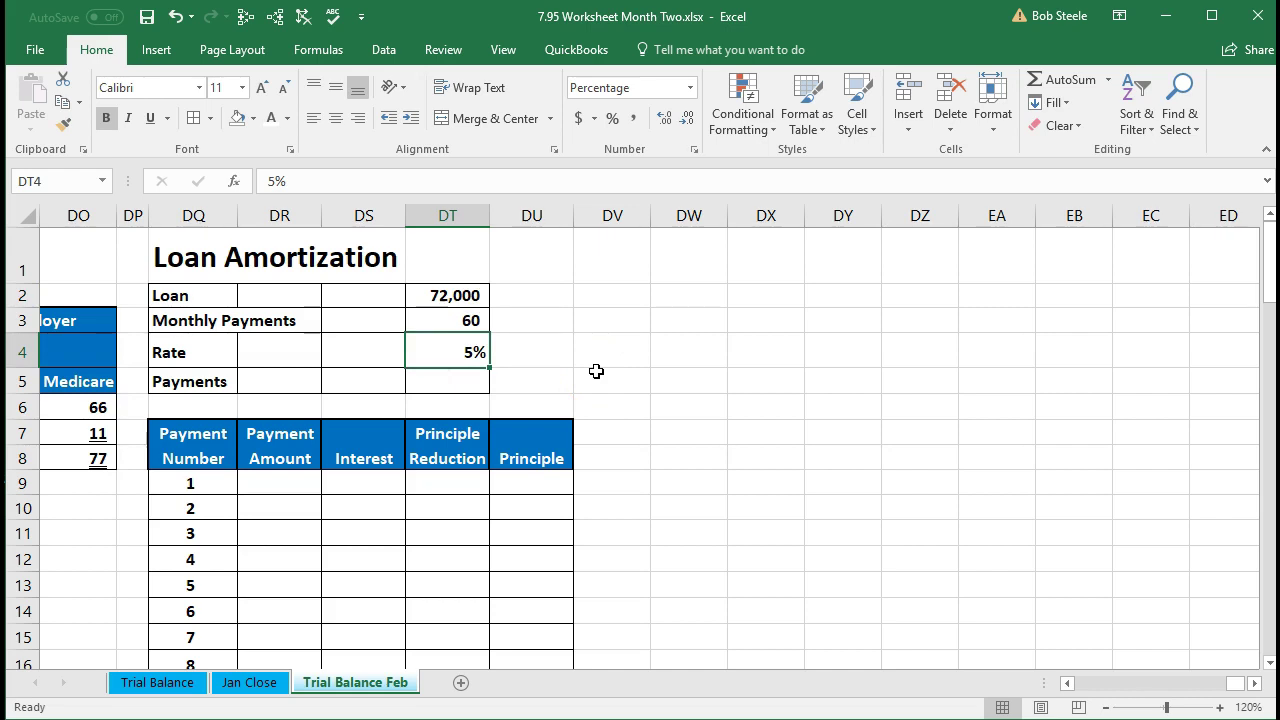
# - Calculate the loan payment in Payments cell DT5 with the formula =PMT(DT4/12,DT3,DT2)
pyautogui.press('Down')
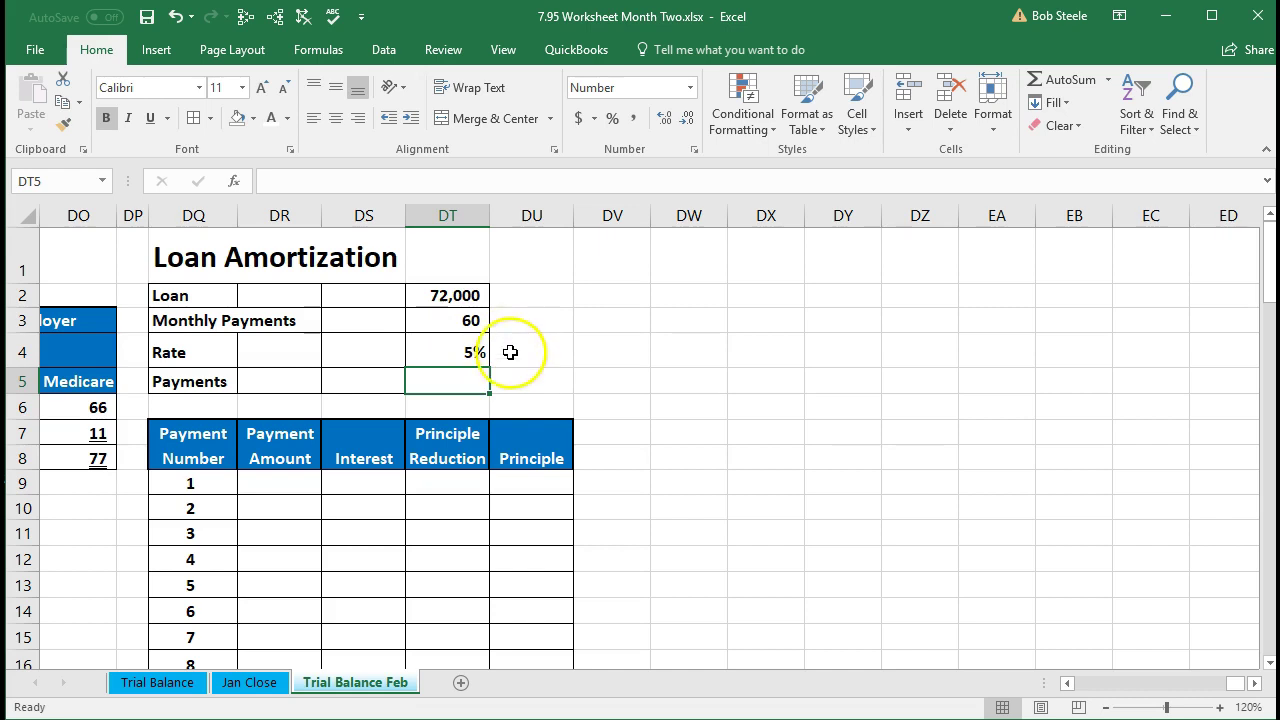
pyautogui.write('=')
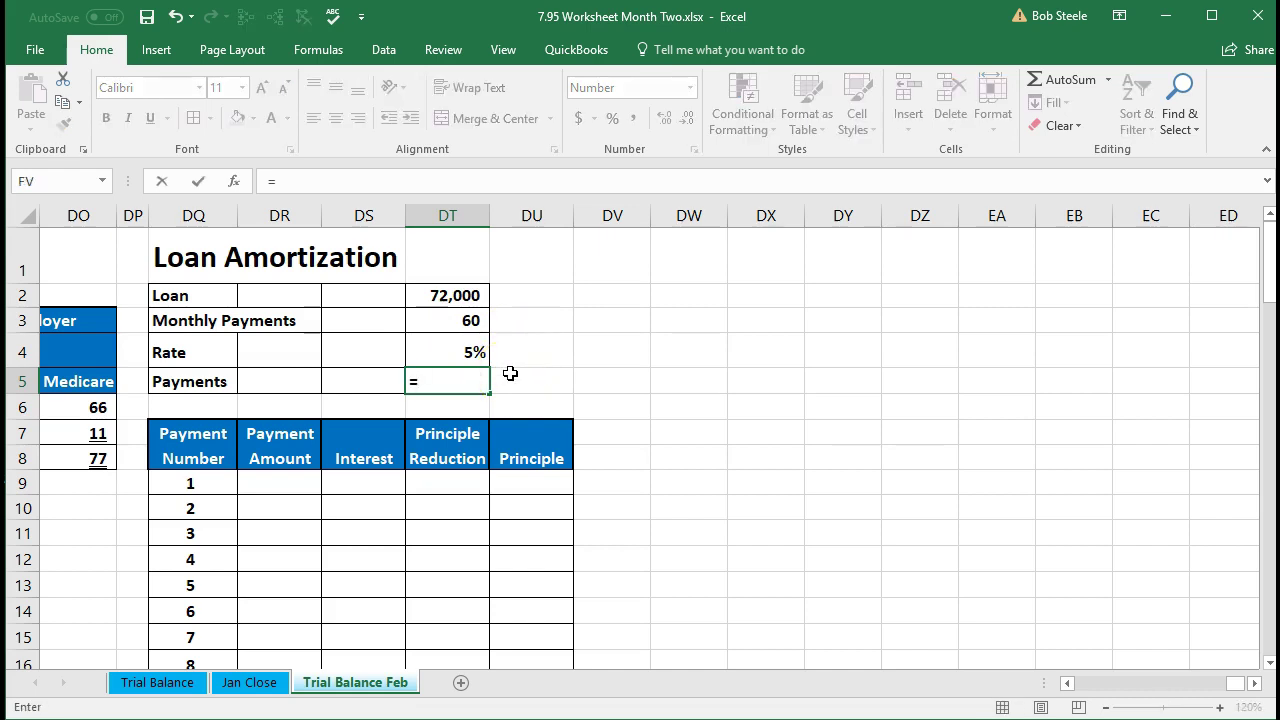
pyautogui.write('pmt')
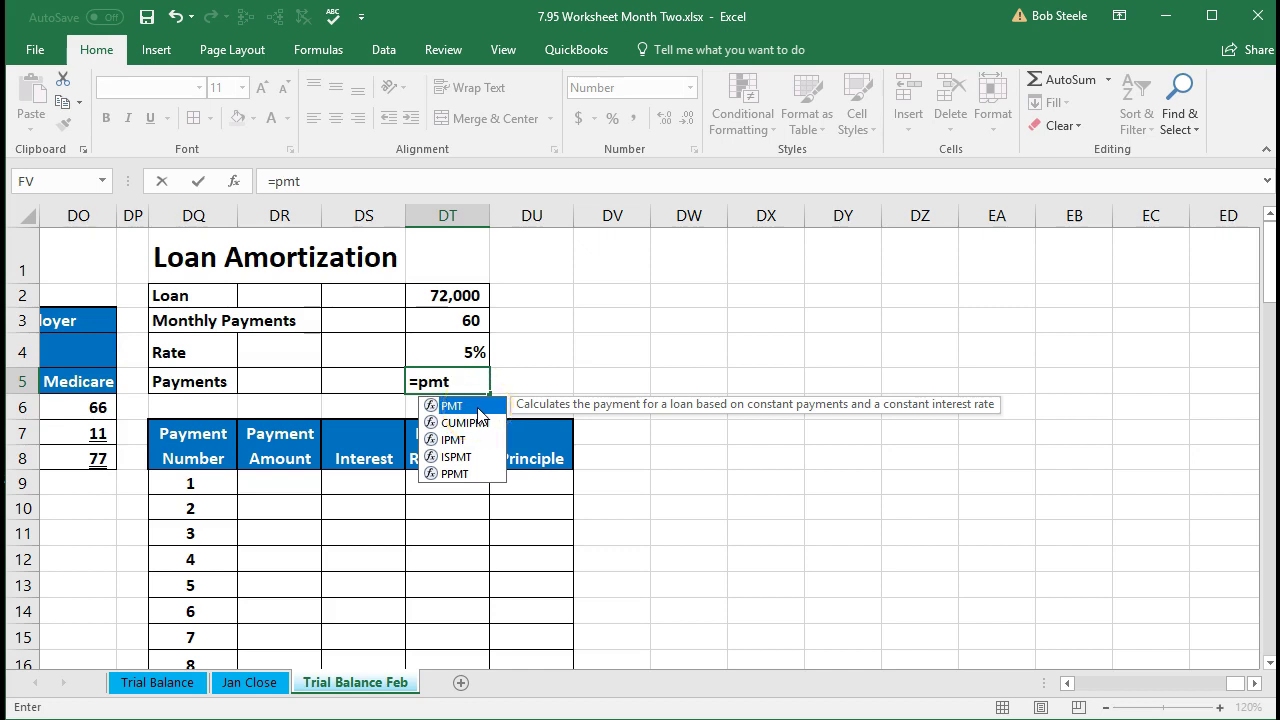
pyautogui.doubleClick(479, 407)
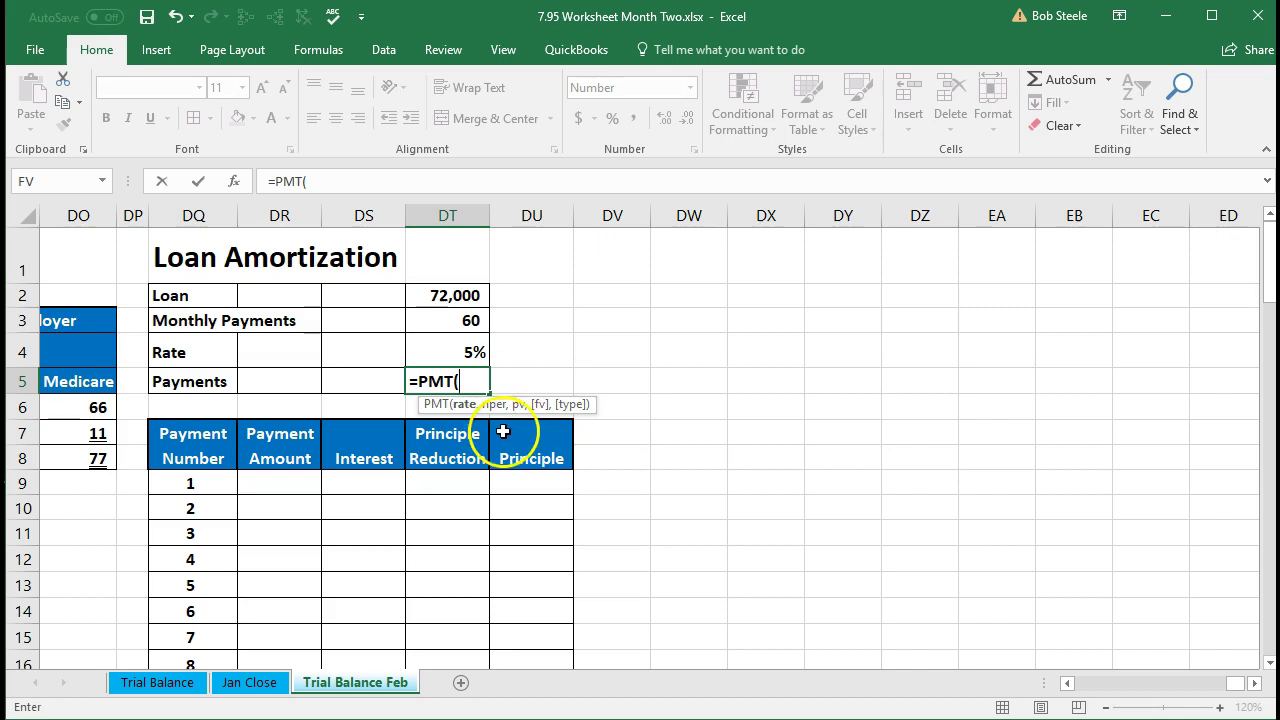
pyautogui.click(453, 348)
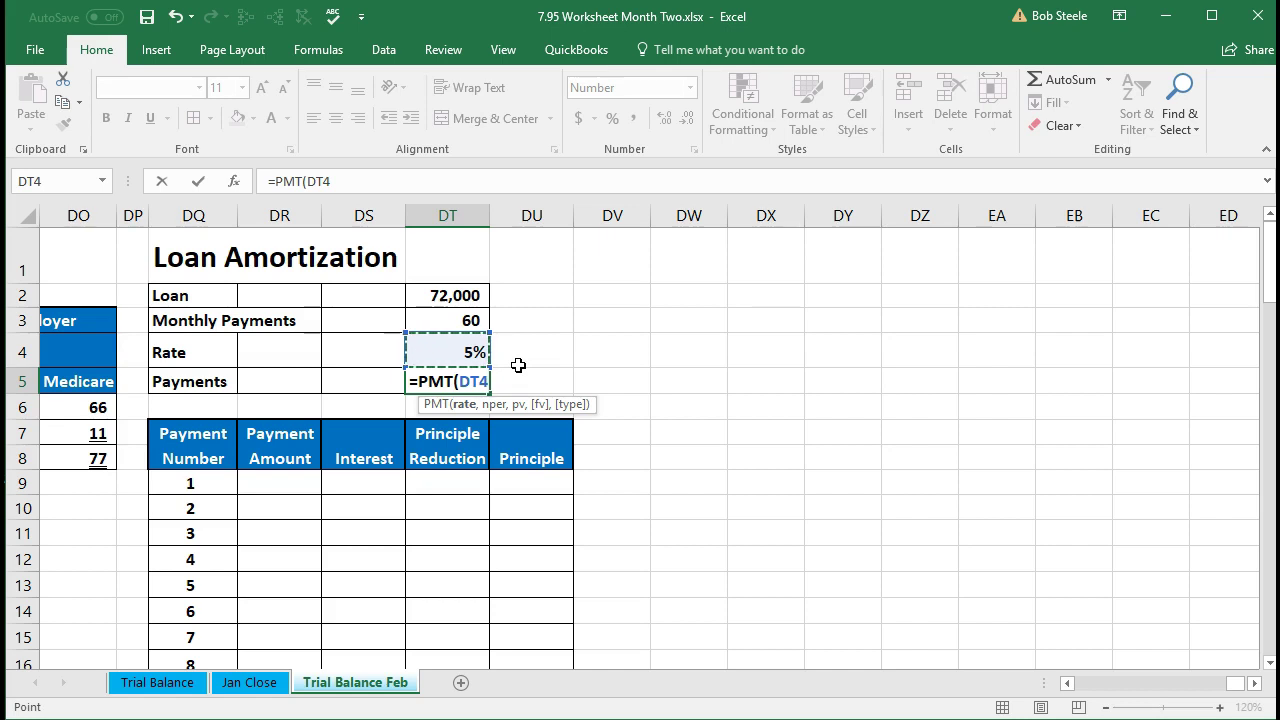
pyautogui.write('/12')
pyautogui.write(',')
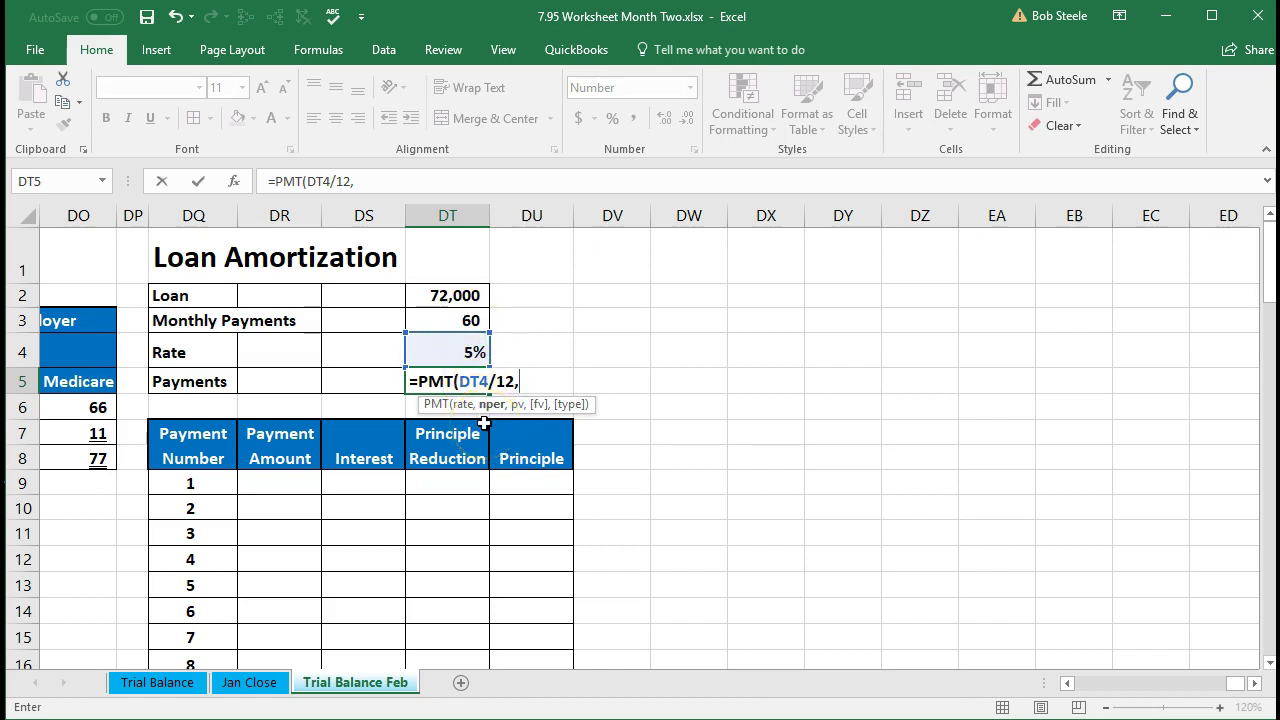
pyautogui.click(457, 320)
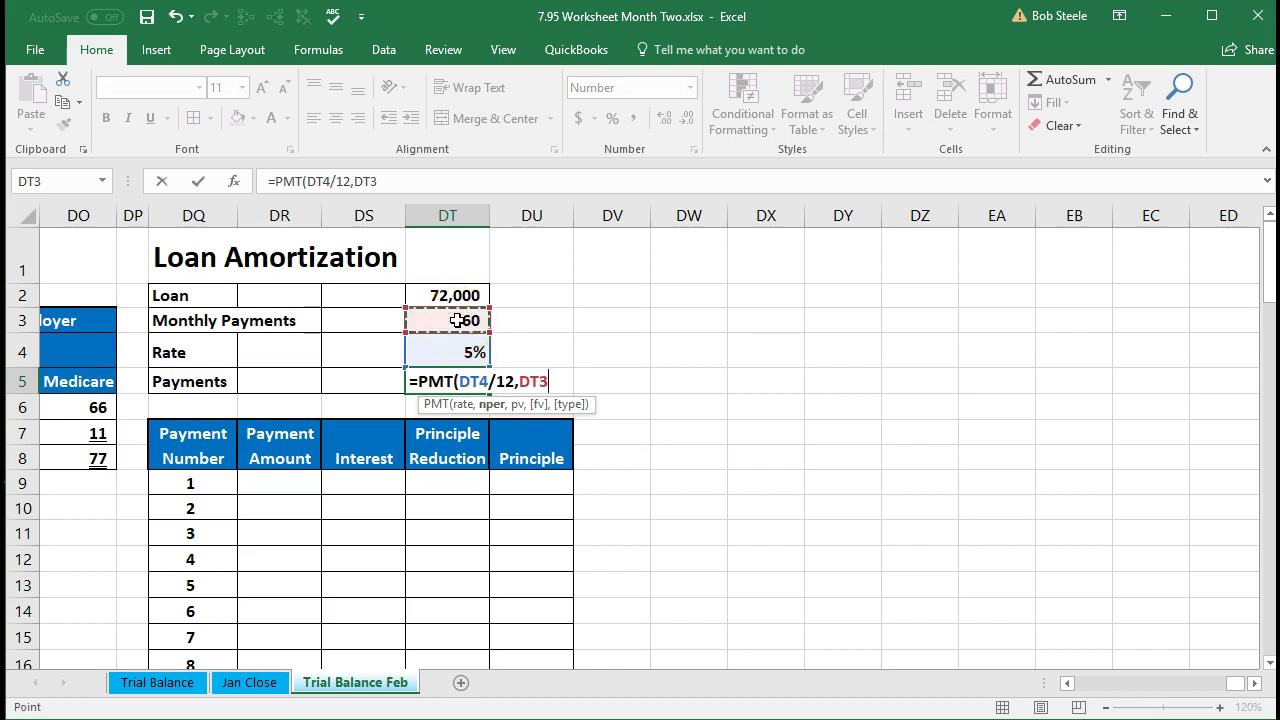
pyautogui.write(',')
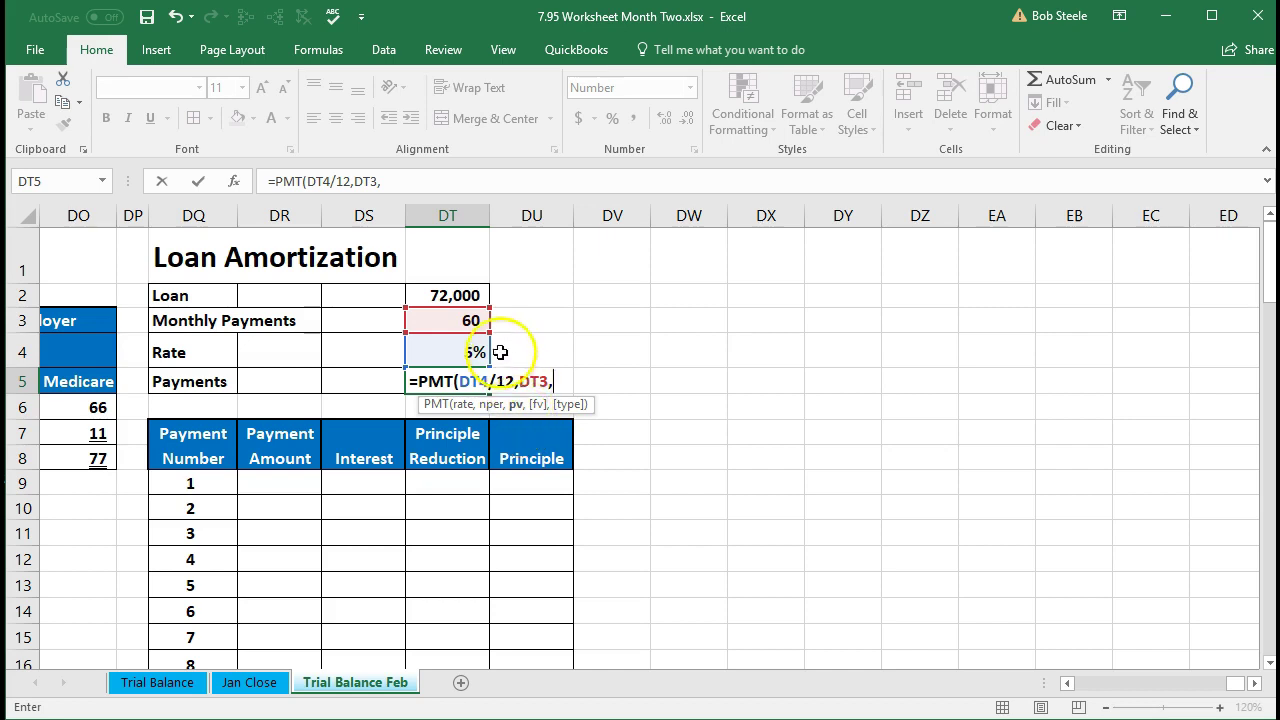
pyautogui.click(453, 293)
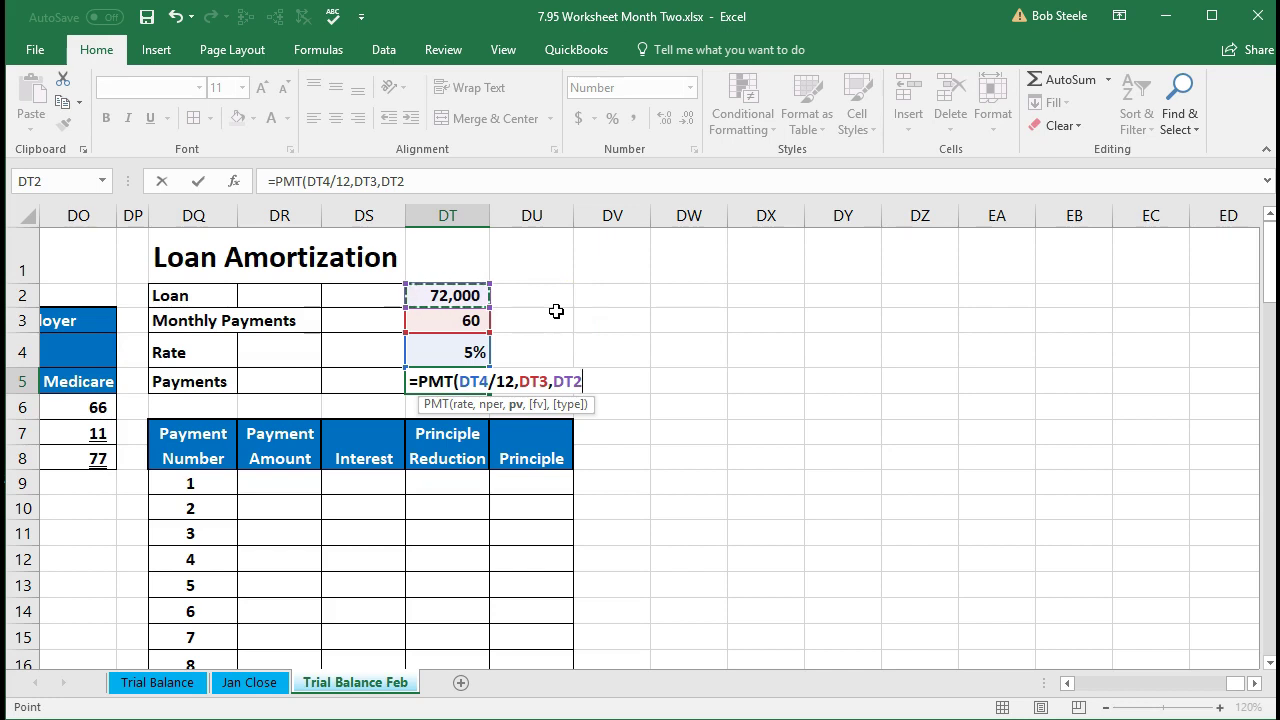
pyautogui.press('Return')
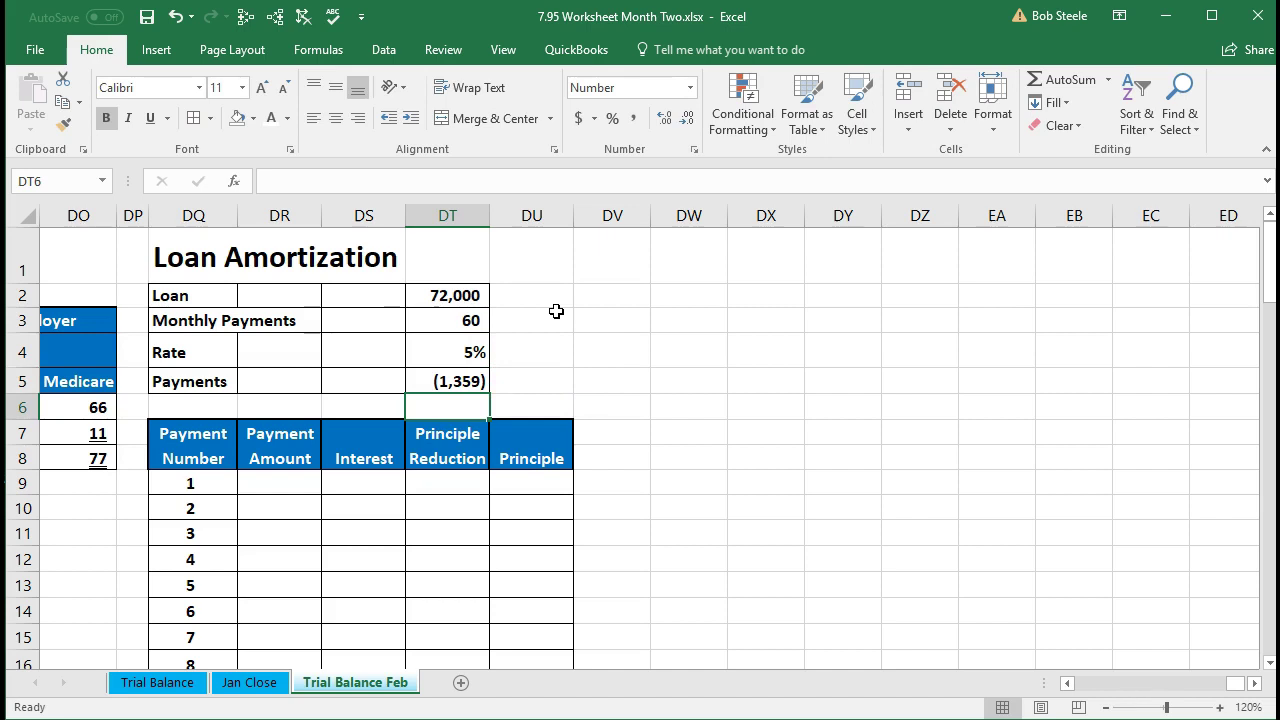
# - Flip the sign of the payment formula in DT5 to =-PMT(DT4/12,DT3,DT2) and check its arguments
pyautogui.press('Up')
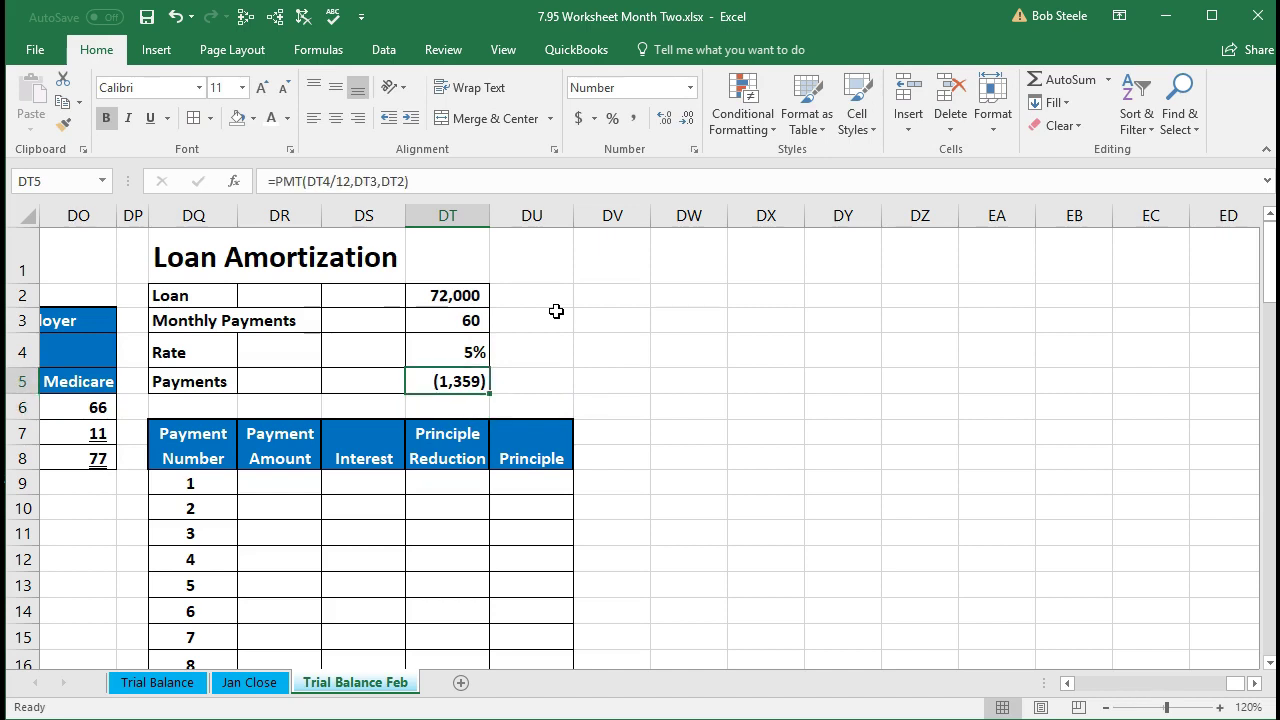
pyautogui.doubleClick(428, 381)
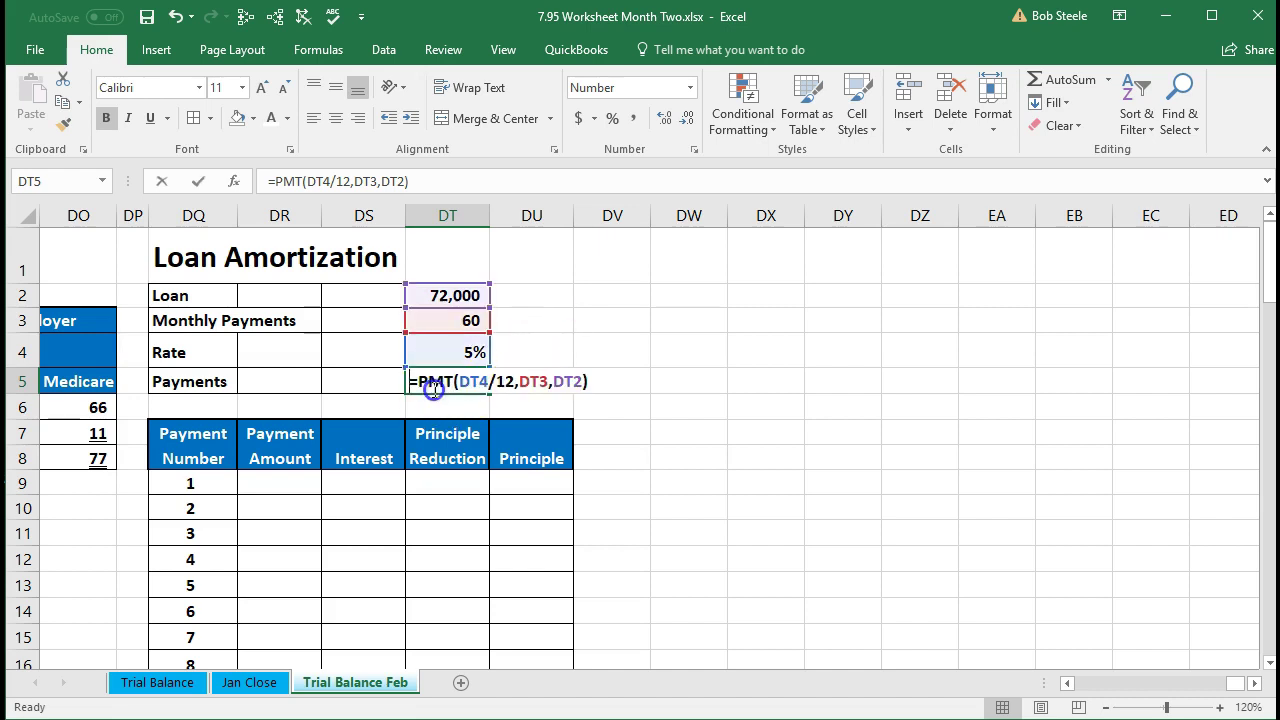
pyautogui.click(421, 381)
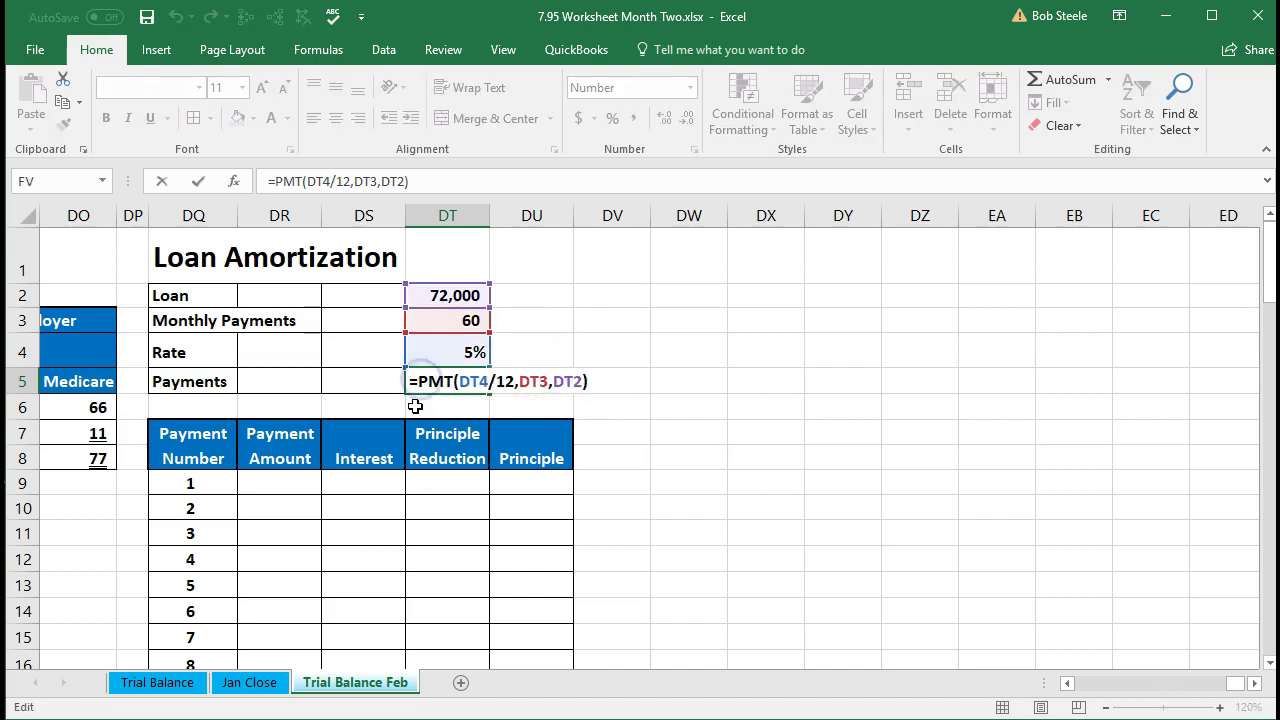
pyautogui.write('-')
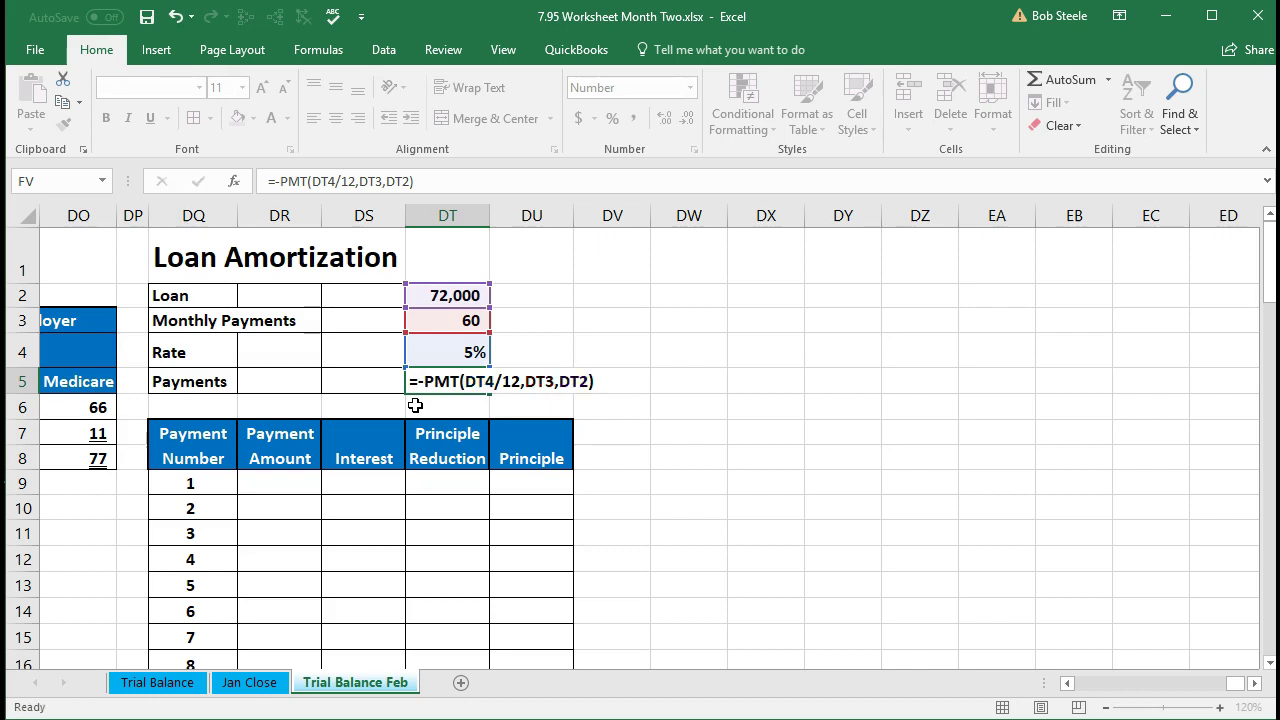
pyautogui.press('Return')
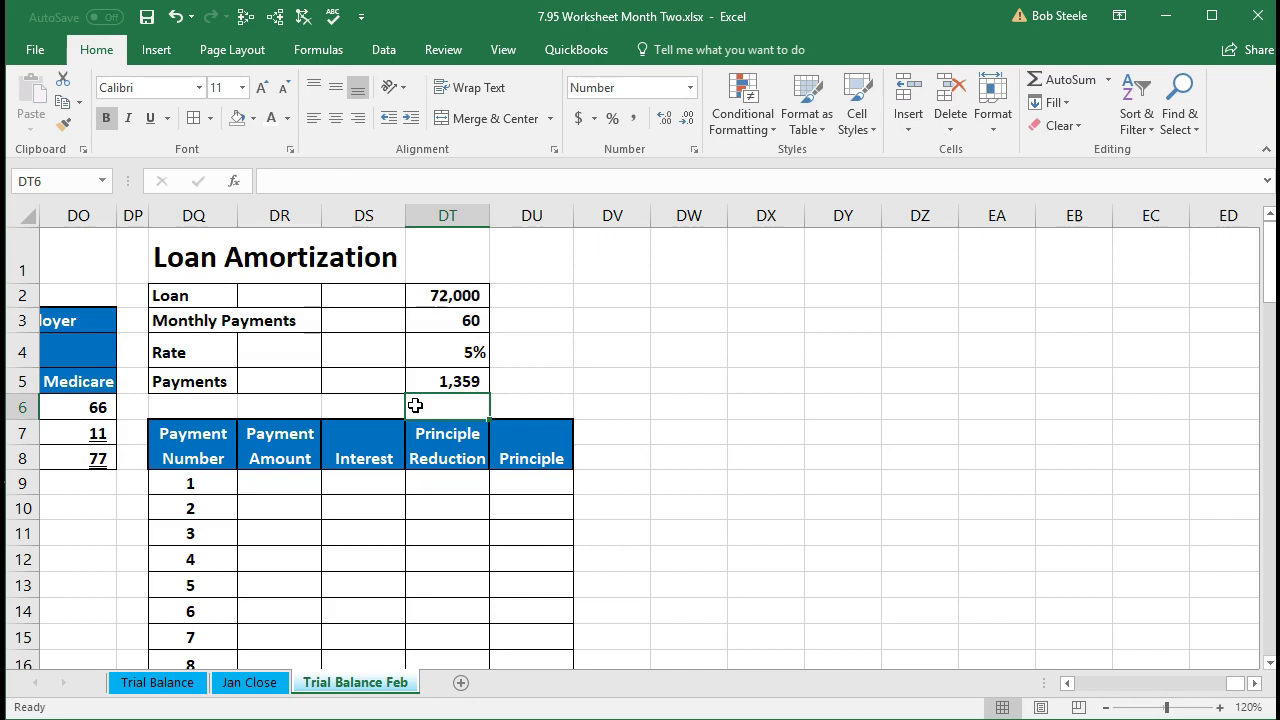
pyautogui.click(432, 378)
pyautogui.doubleClick(432, 378)
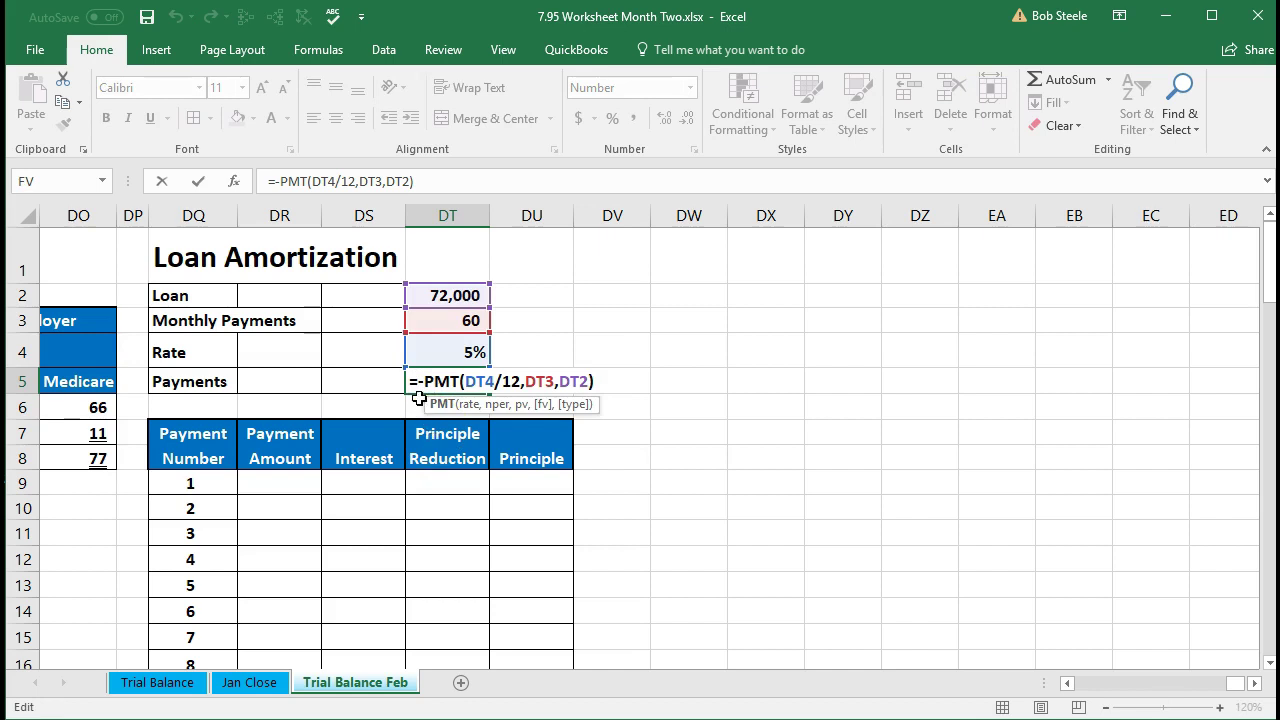
pyautogui.click(467, 402)
pyautogui.press('Return')
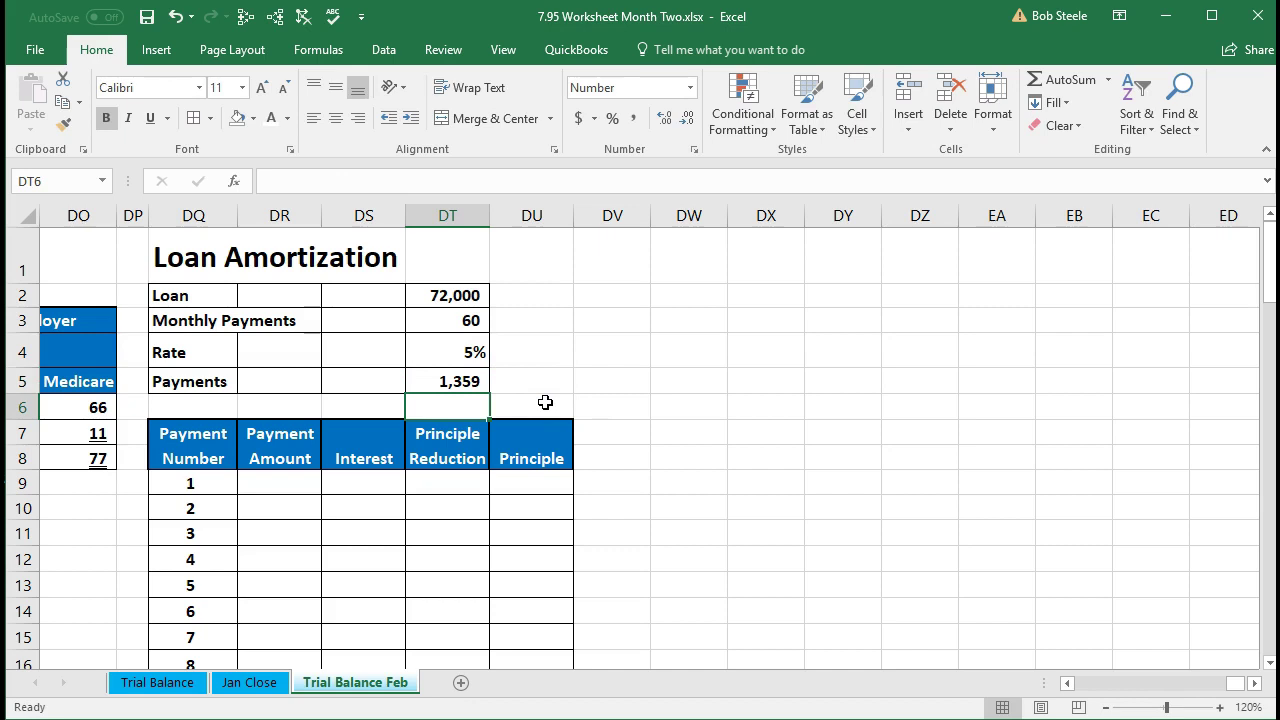
# - From cell DU5, search the function library for "payment" and select the PMT function to read its description
pyautogui.click(532, 382)
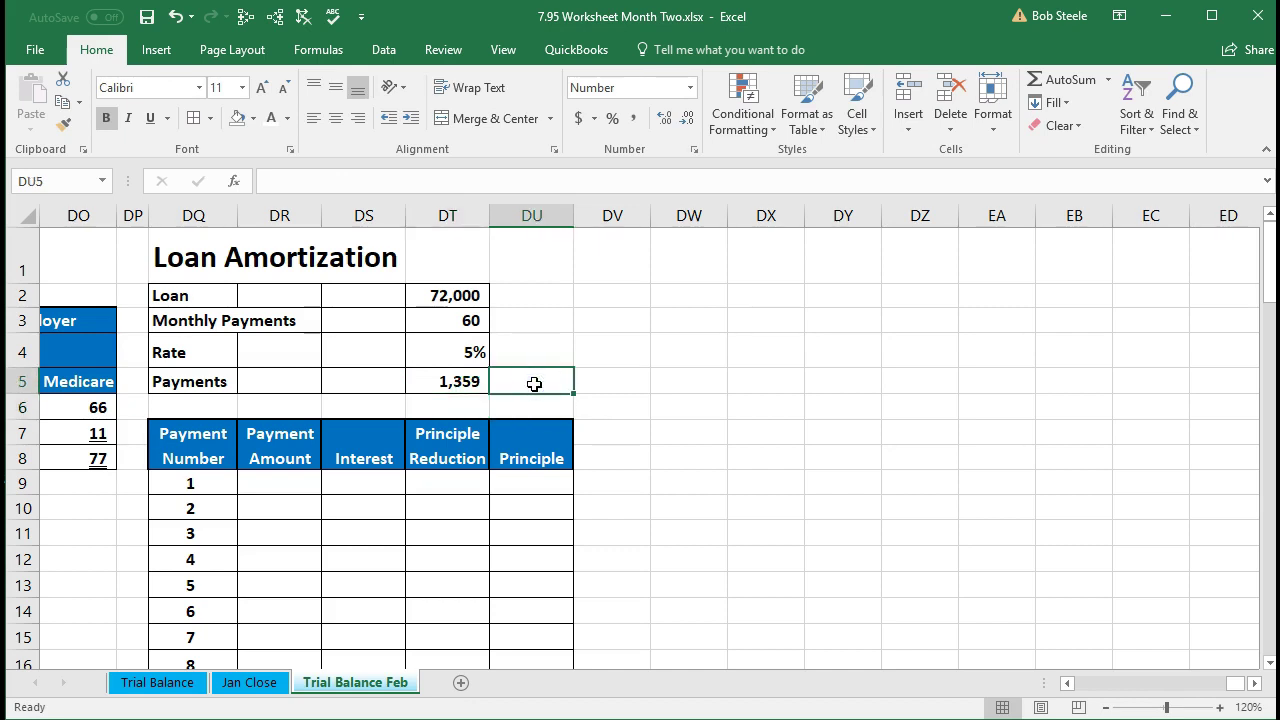
pyautogui.click(341, 49)
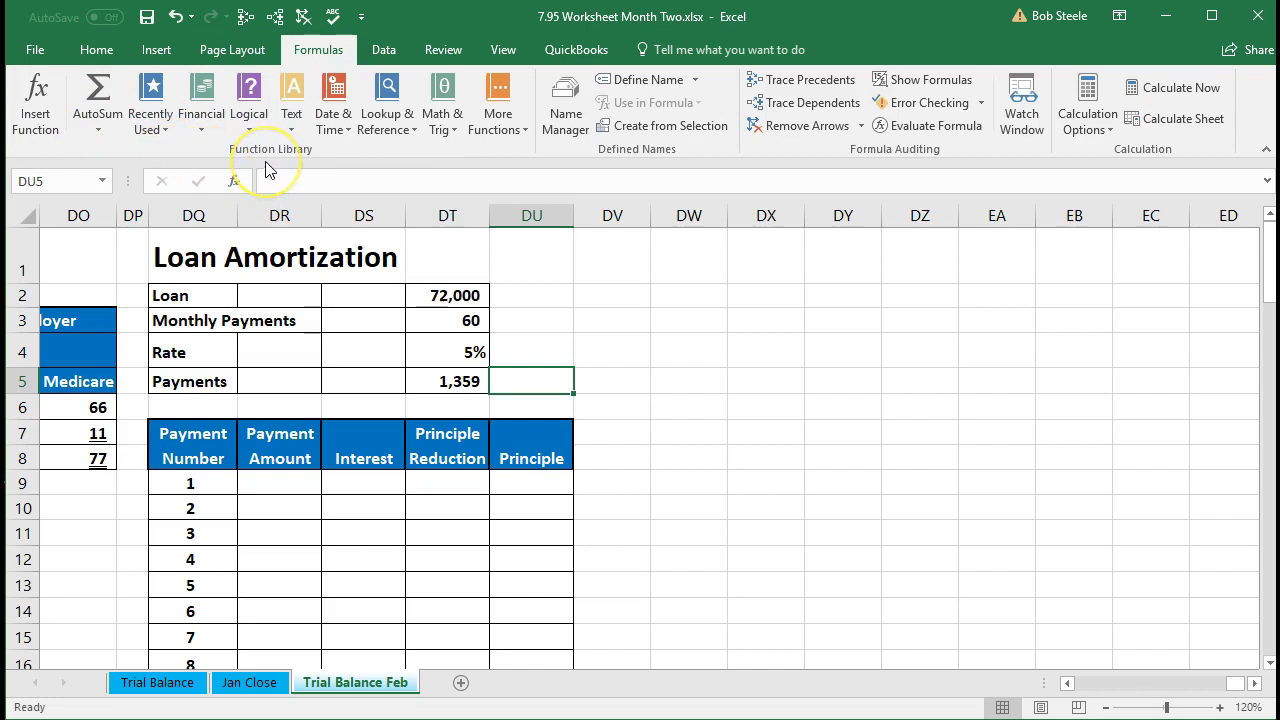
pyautogui.click(40, 126)
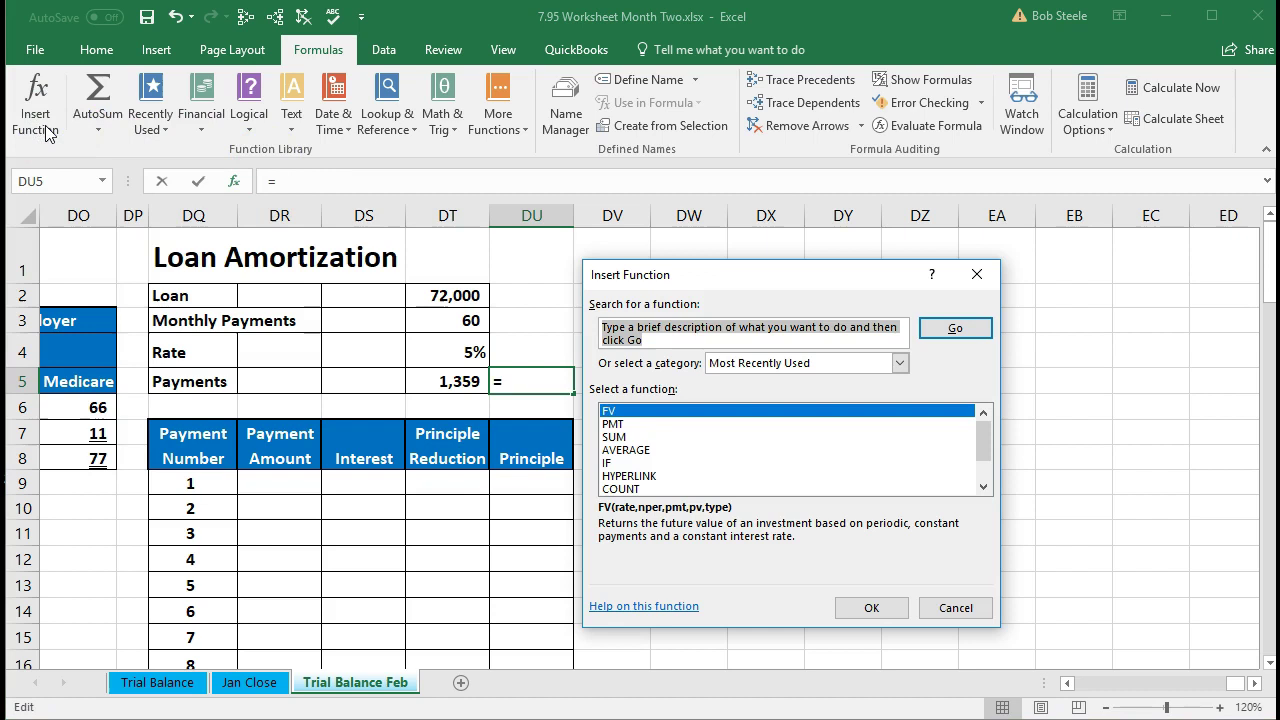
pyautogui.write('p')
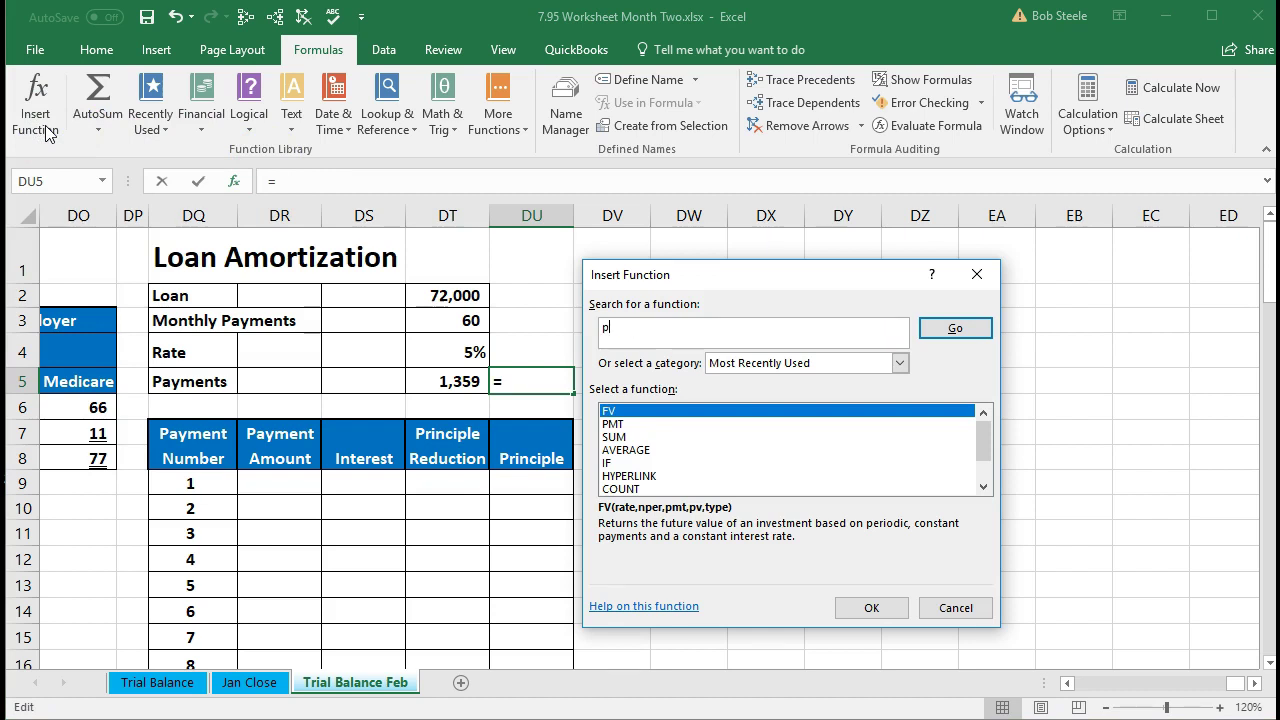
pyautogui.write('ayment')
pyautogui.press('Return')
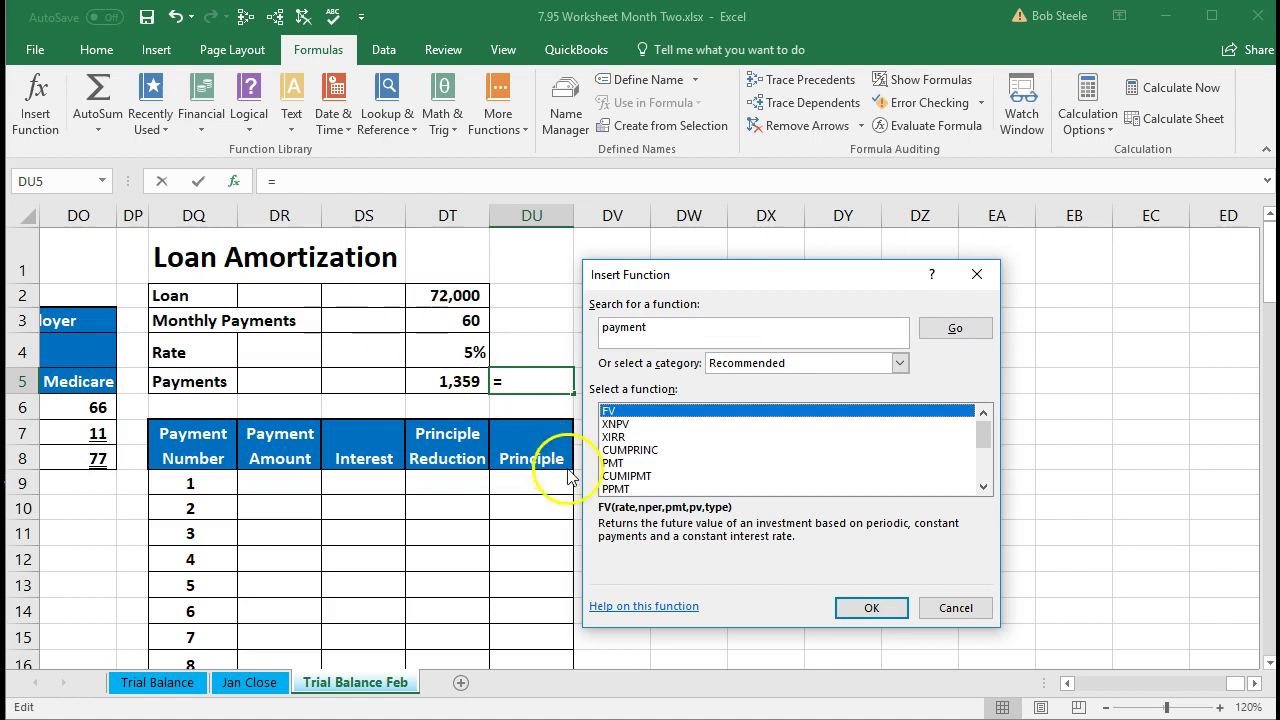
pyautogui.click(613, 463)
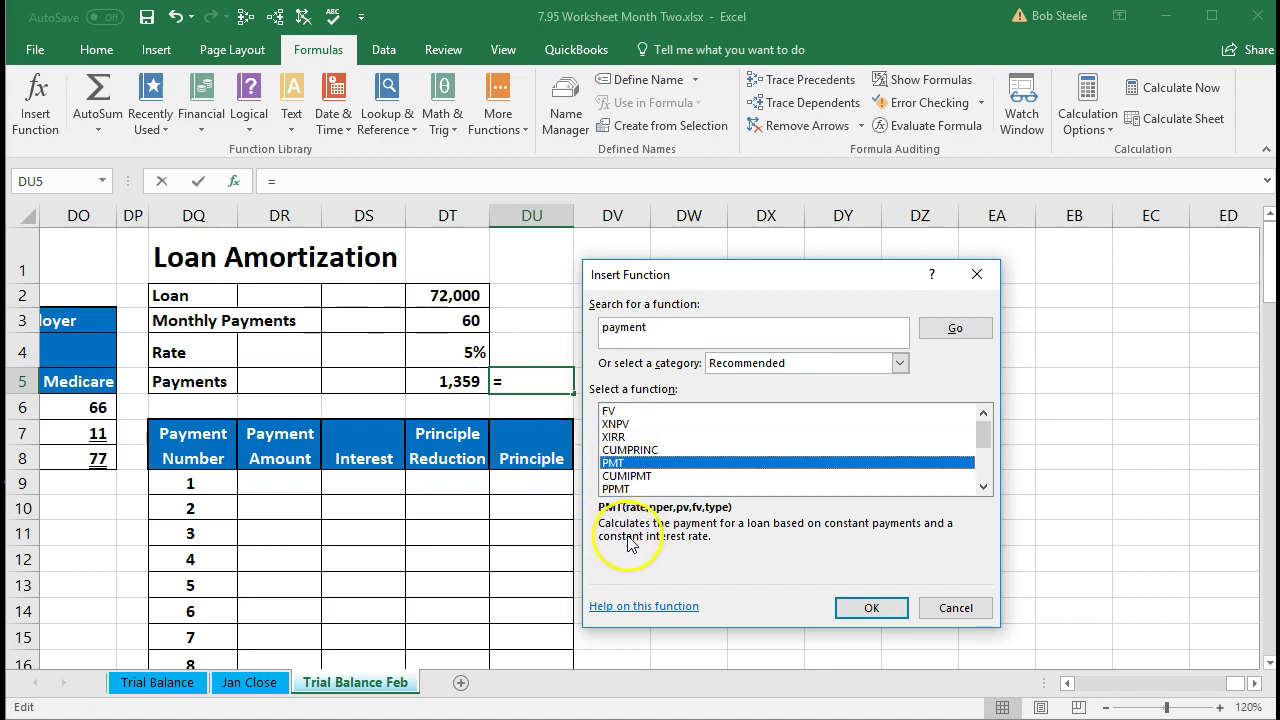
# - Examine the PMT function's argument descriptions and cancel without inserting the function in DU5
pyautogui.click(871, 609)
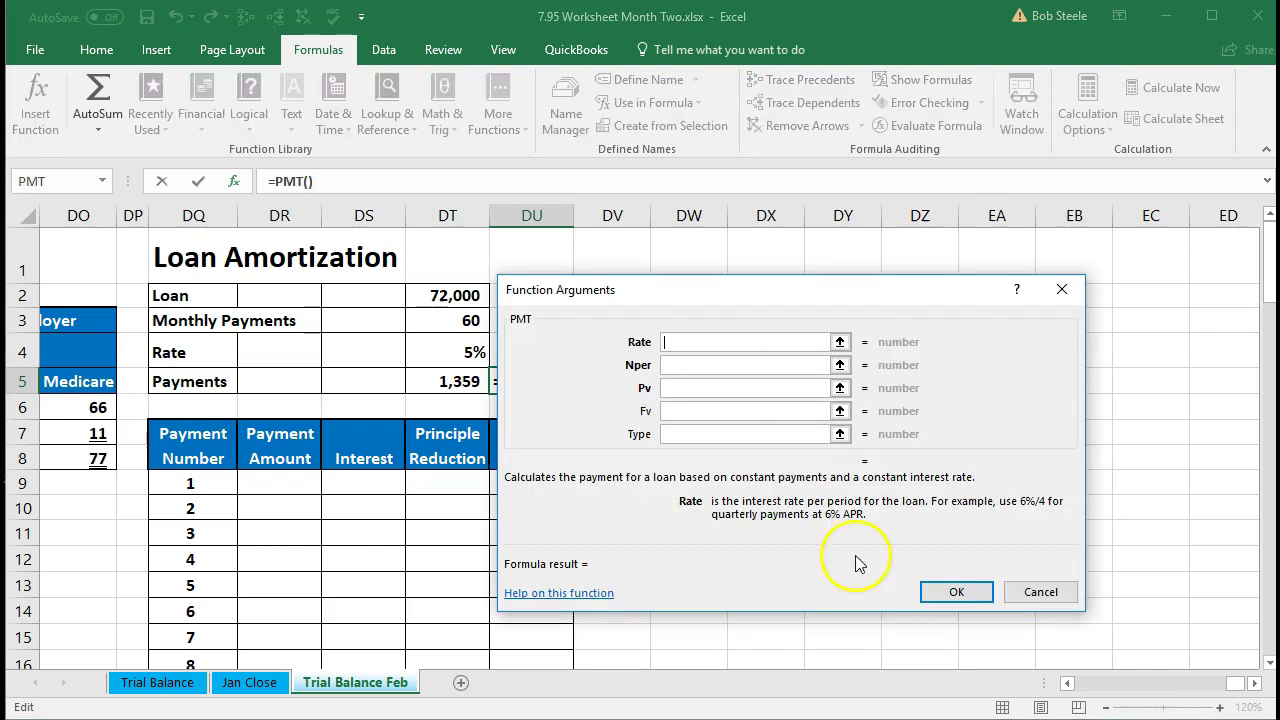
pyautogui.moveTo(767, 283); pyautogui.dragTo(813, 261)
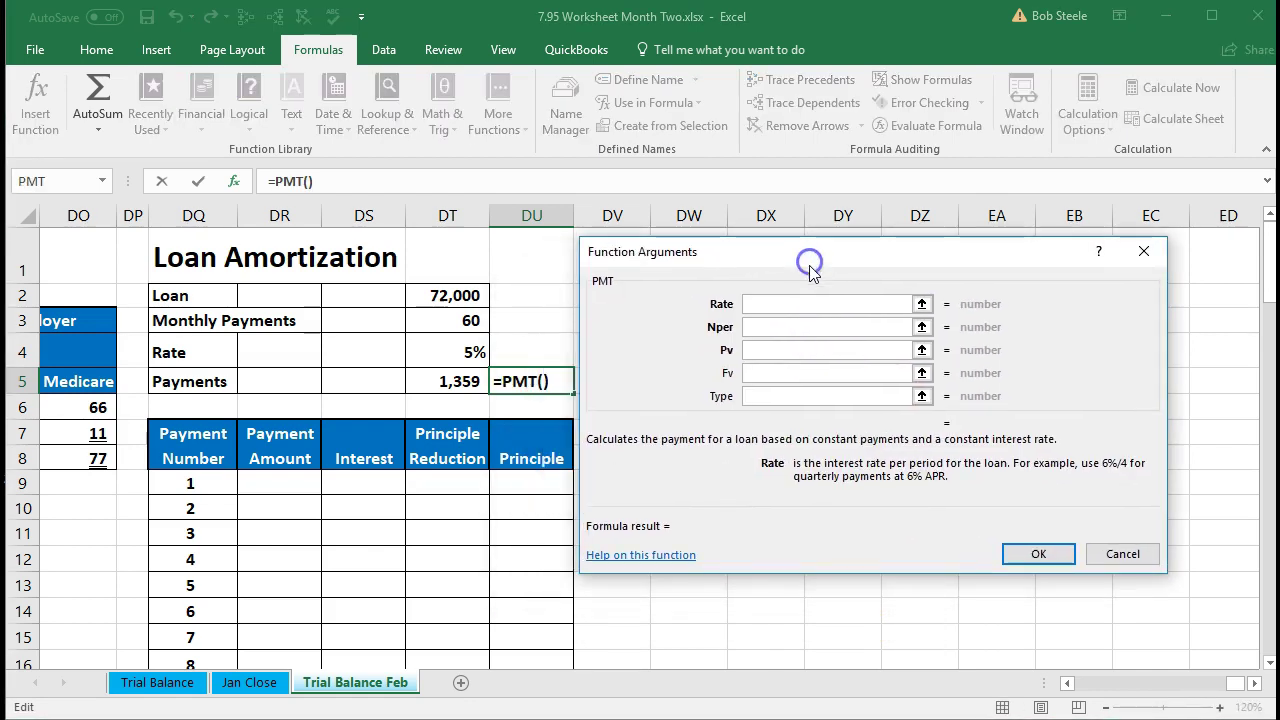
pyautogui.click(730, 302)
pyautogui.click(726, 322)
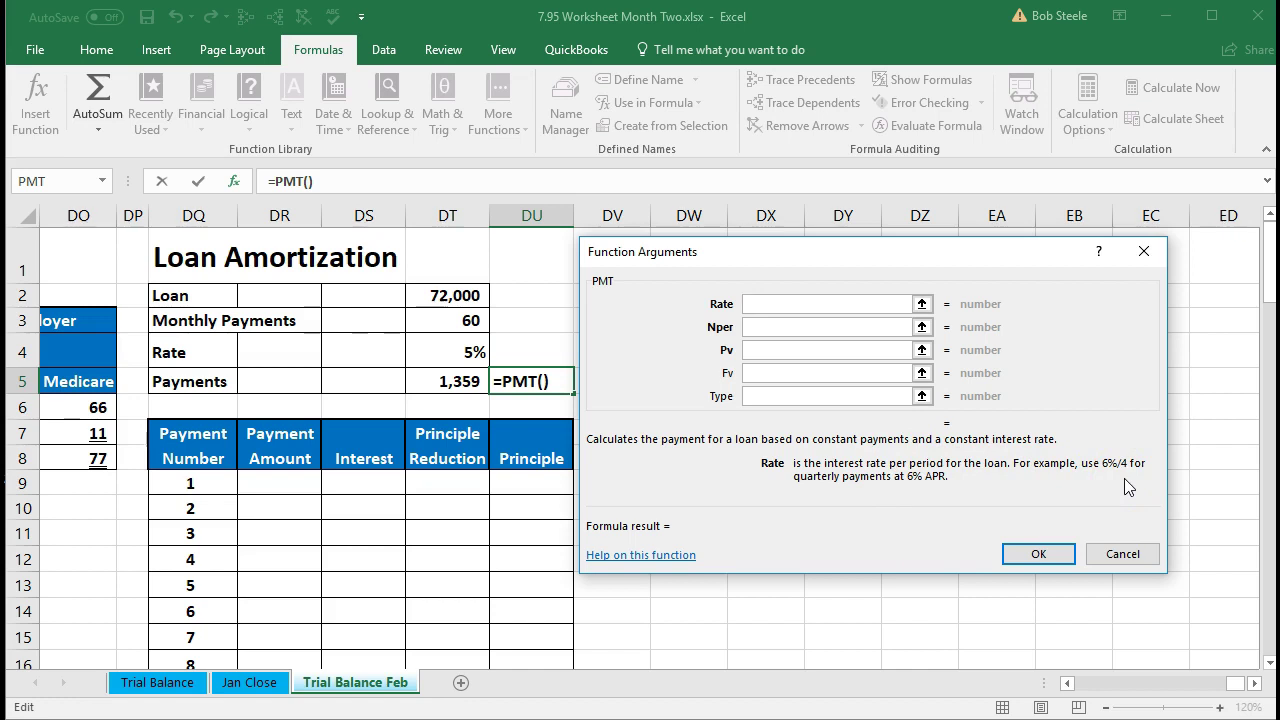
pyautogui.click(1144, 251)
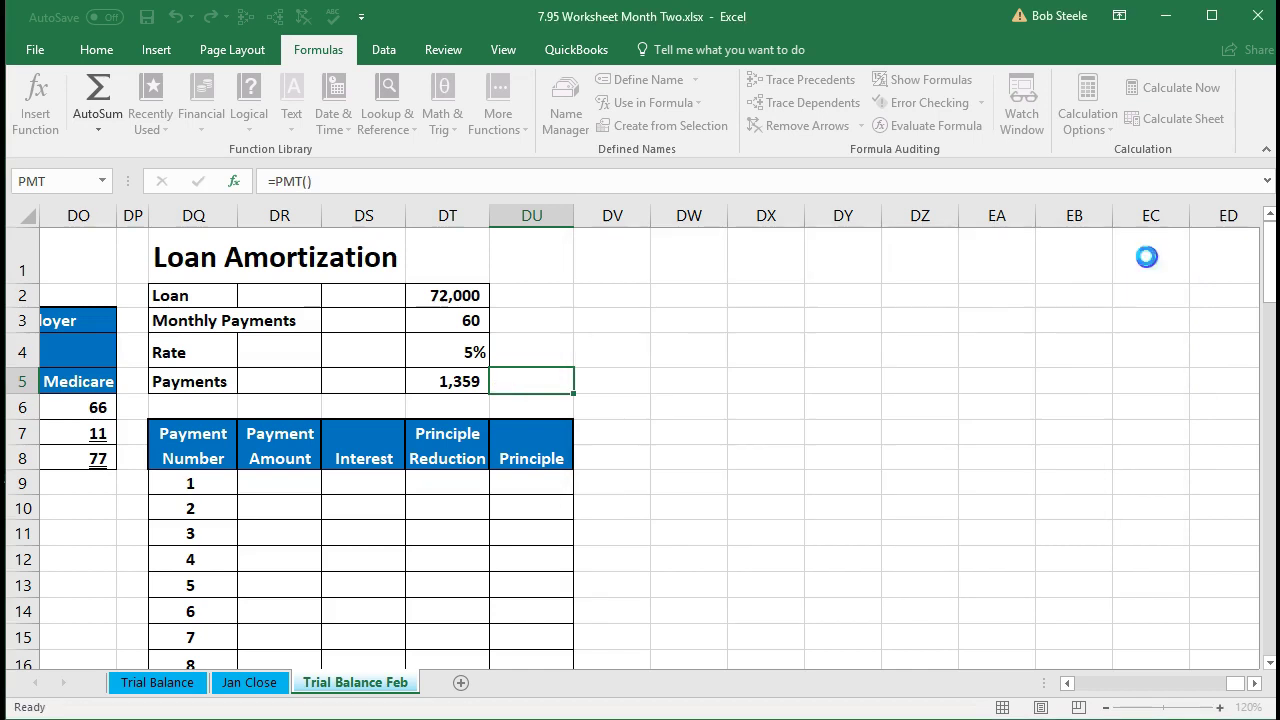
# - Link the first payment's Payment Amount cell DR9 to the calculated loan payment with =DT5
pyautogui.click(466, 385)
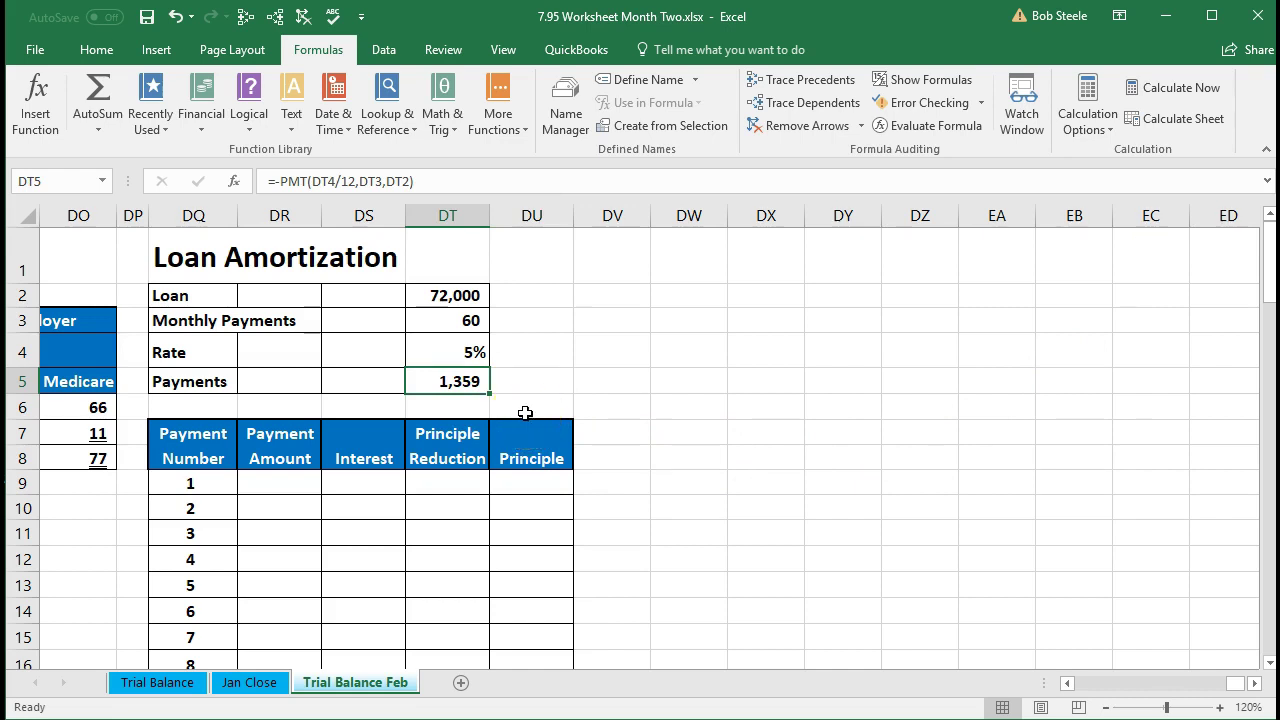
pyautogui.moveTo(364, 483); pyautogui.dragTo(433, 483)
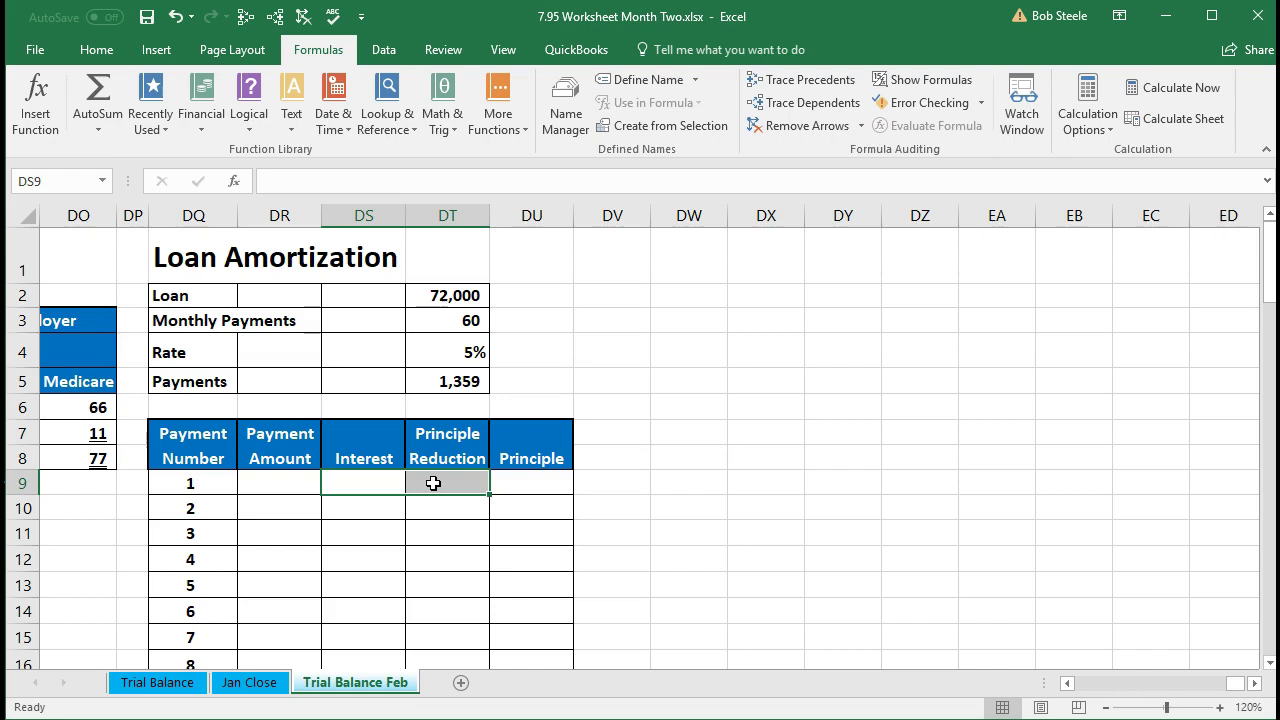
pyautogui.click(287, 483)
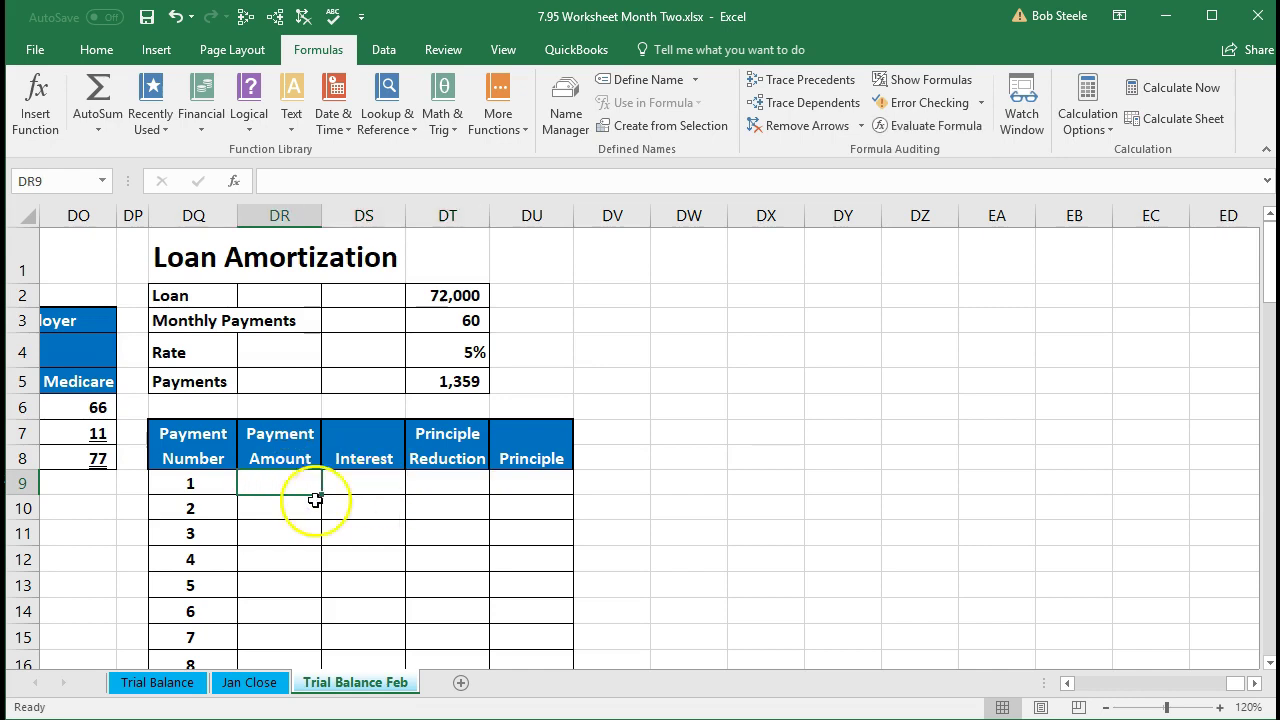
pyautogui.write('=')
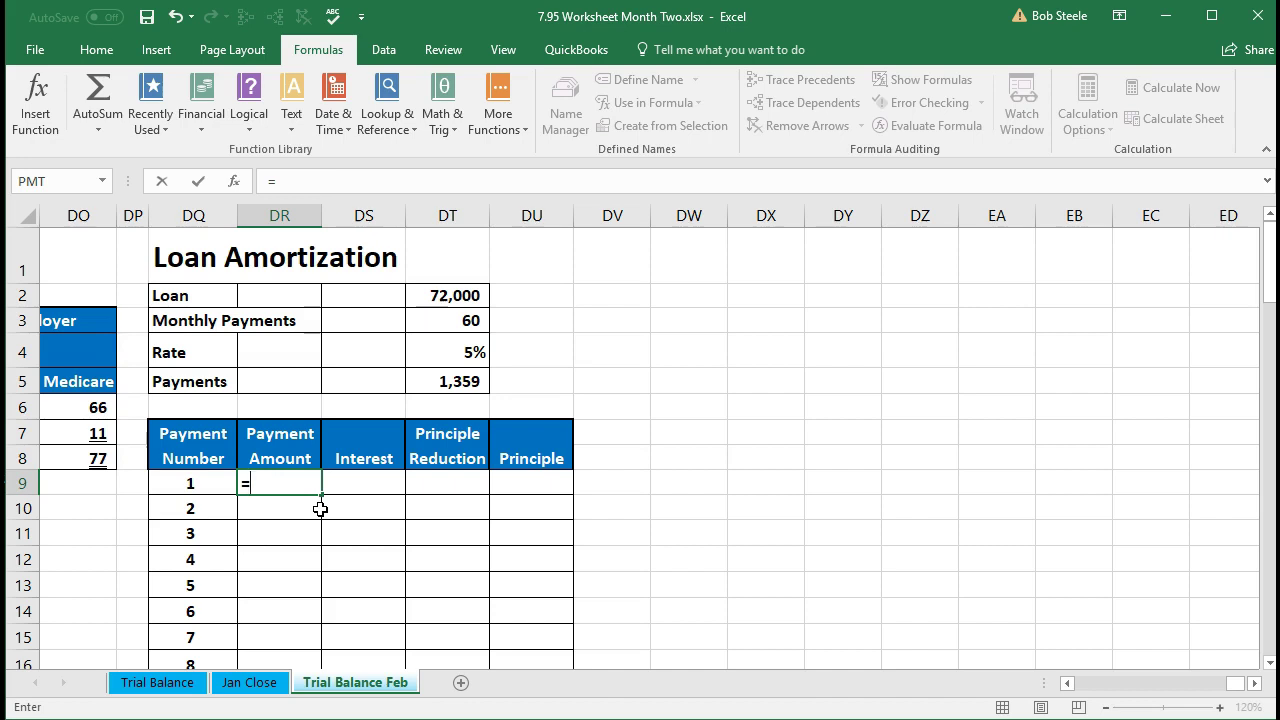
pyautogui.click(448, 381)
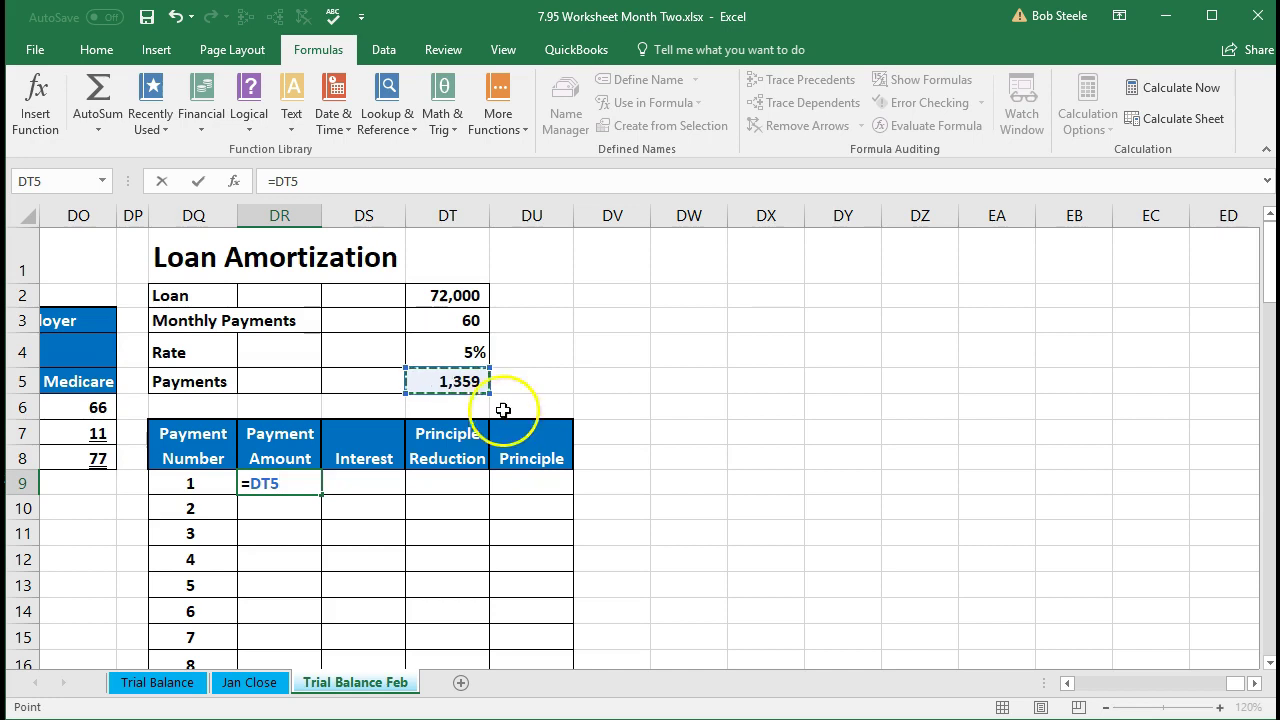
pyautogui.press('Return')
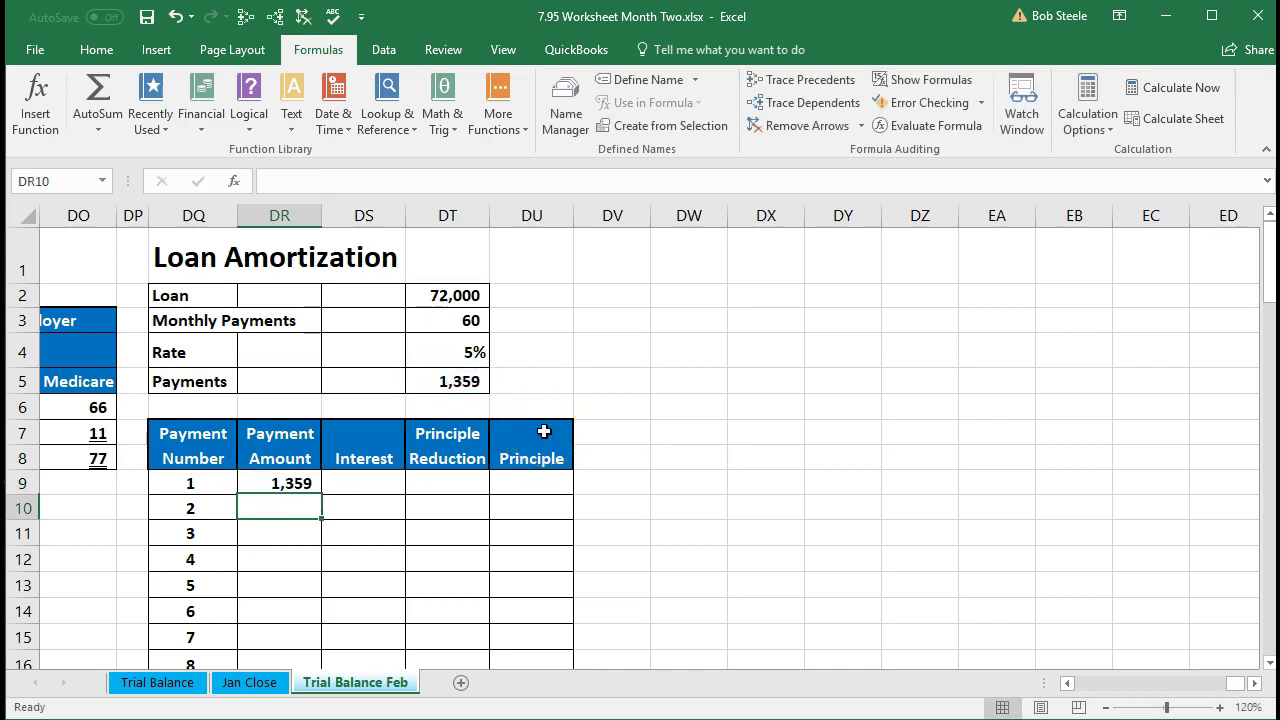
# - Switch to Calculator, work out the first month's interest as 72000 × 0.05 / 12, and return to the Excel worksheet
pyautogui.click(370, 480)
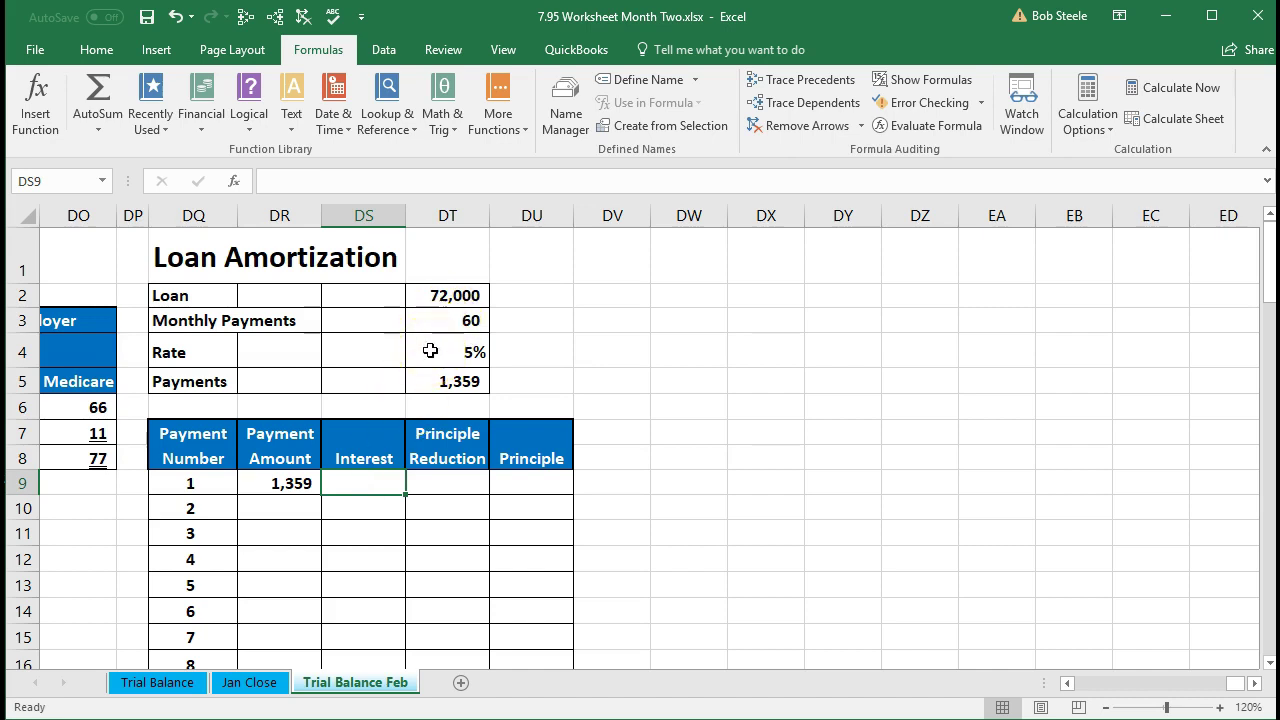
pyautogui.press('XF86Calculator')
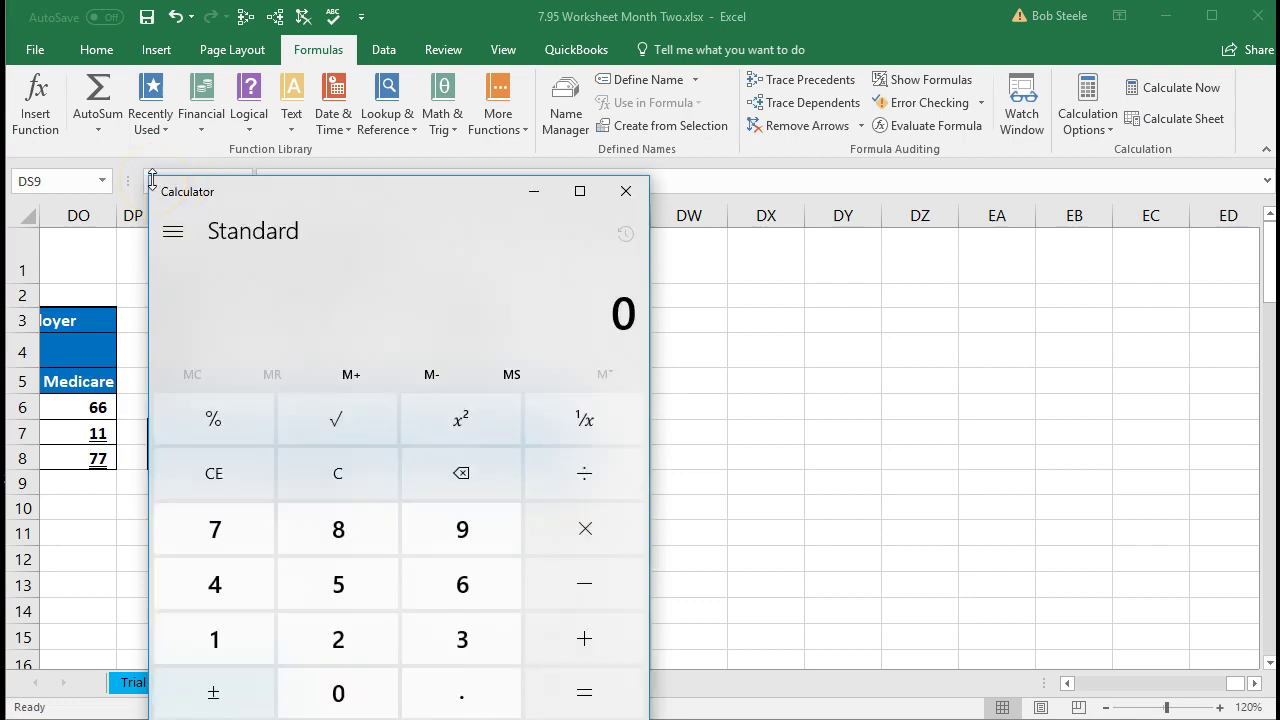
pyautogui.moveTo(152, 180); pyautogui.dragTo(778, 240)
pyautogui.write('72000*')
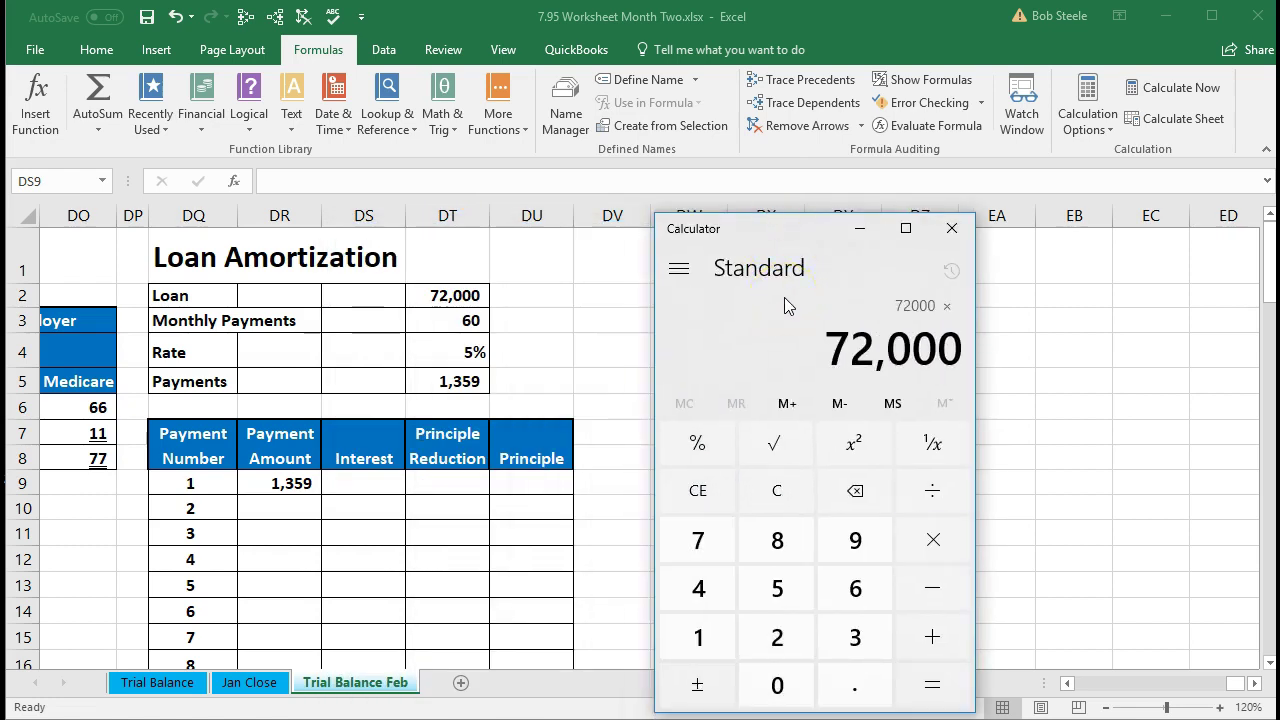
pyautogui.write('.05')
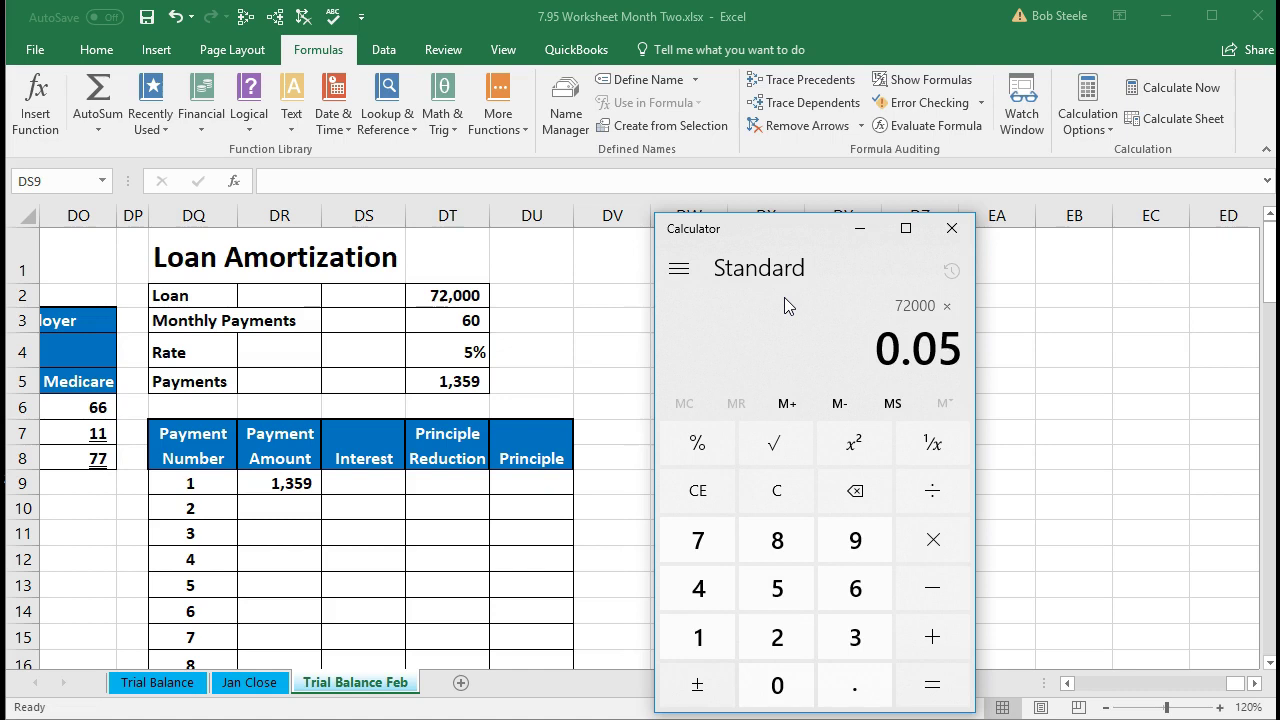
pyautogui.press('Return')
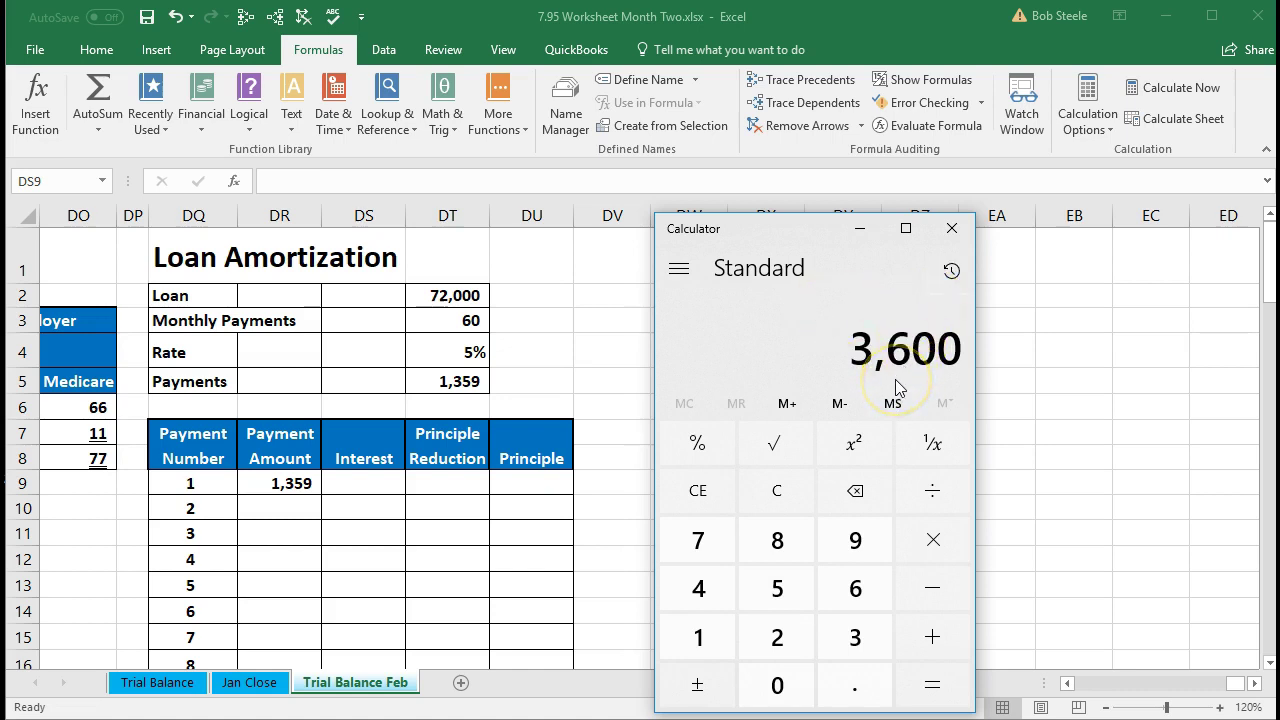
pyautogui.write('/12')
pyautogui.press('Return')
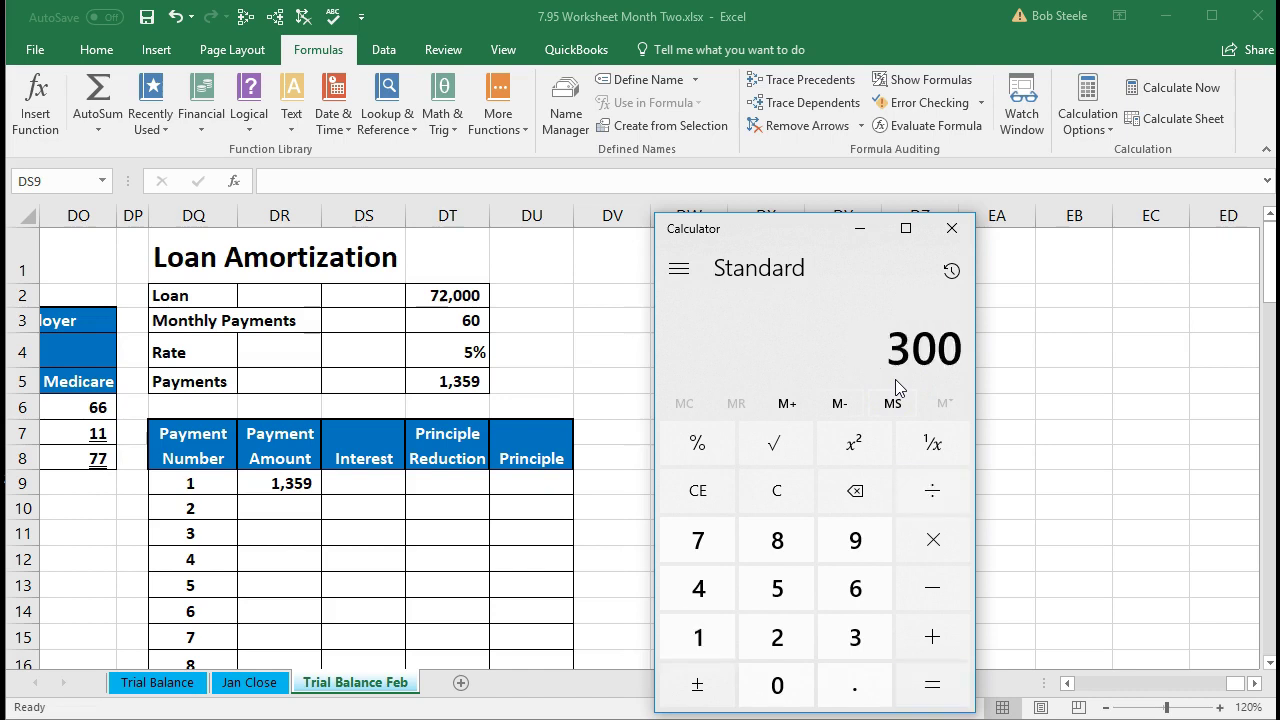
pyautogui.hotkey('alt', 'Tab')
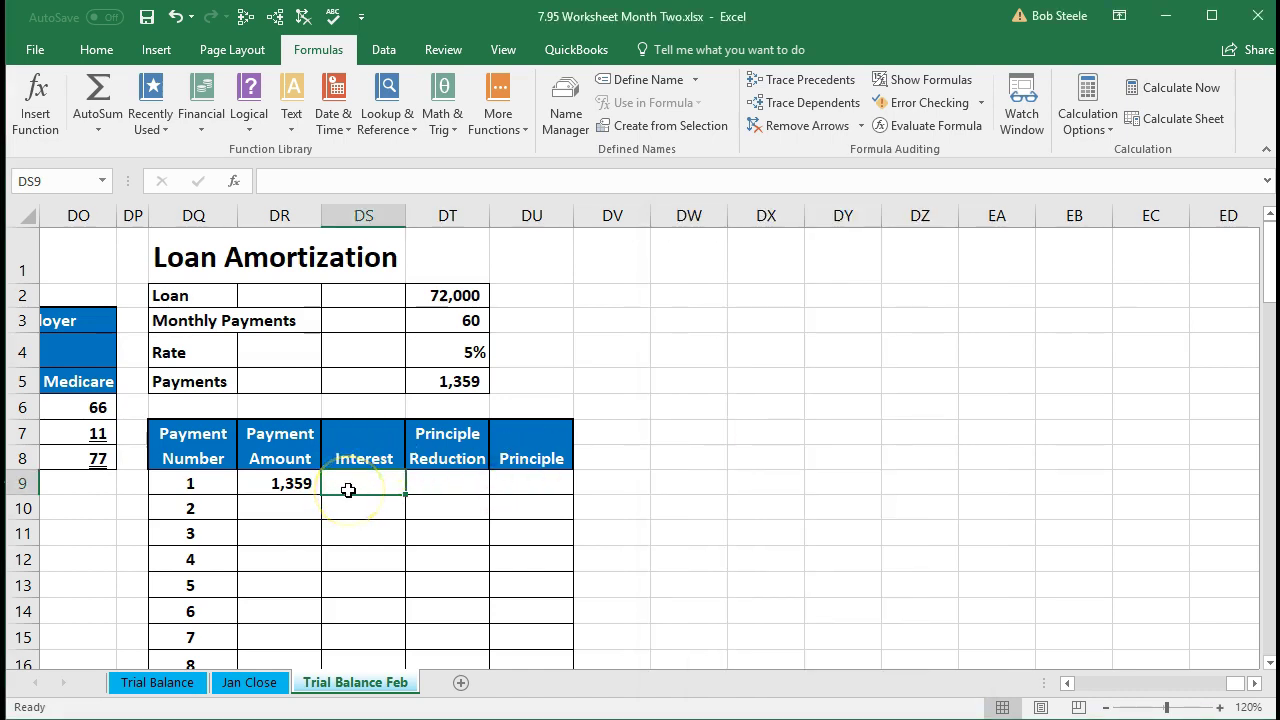
# - Calculate the first payment's interest in cell DS9 with the formula =DT2*DT4/12
pyautogui.write('=')
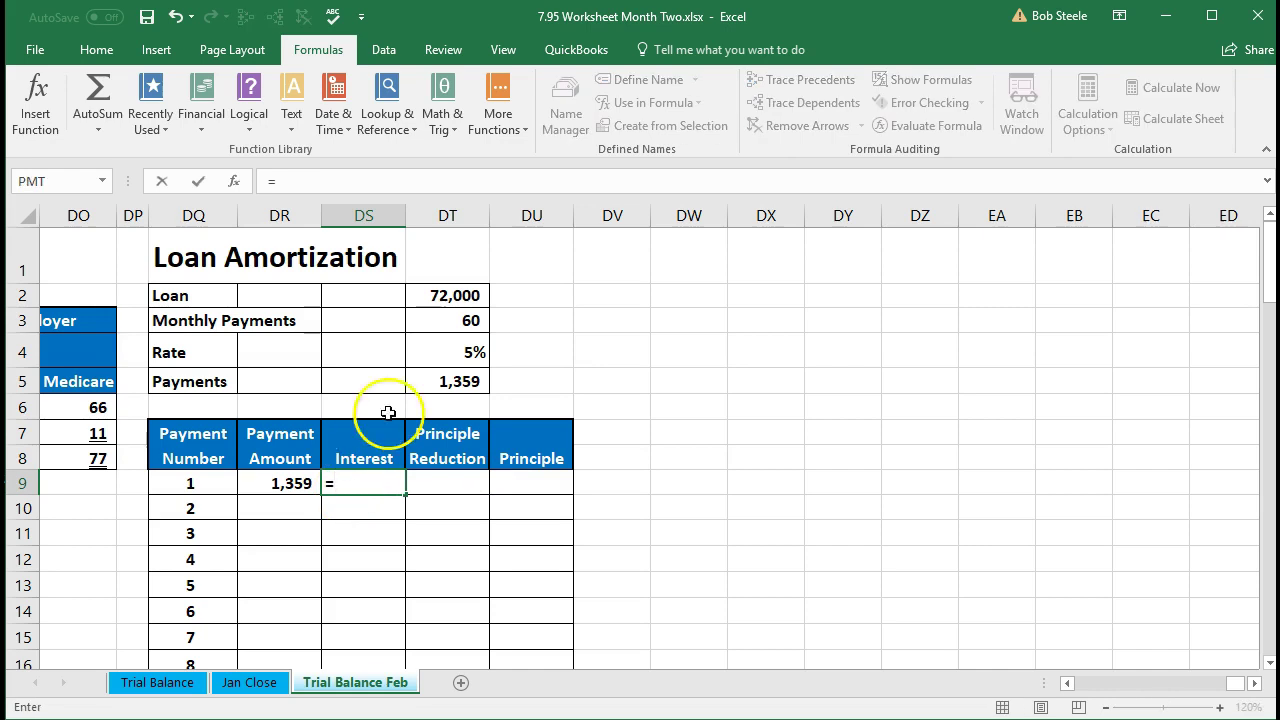
pyautogui.click(443, 296)
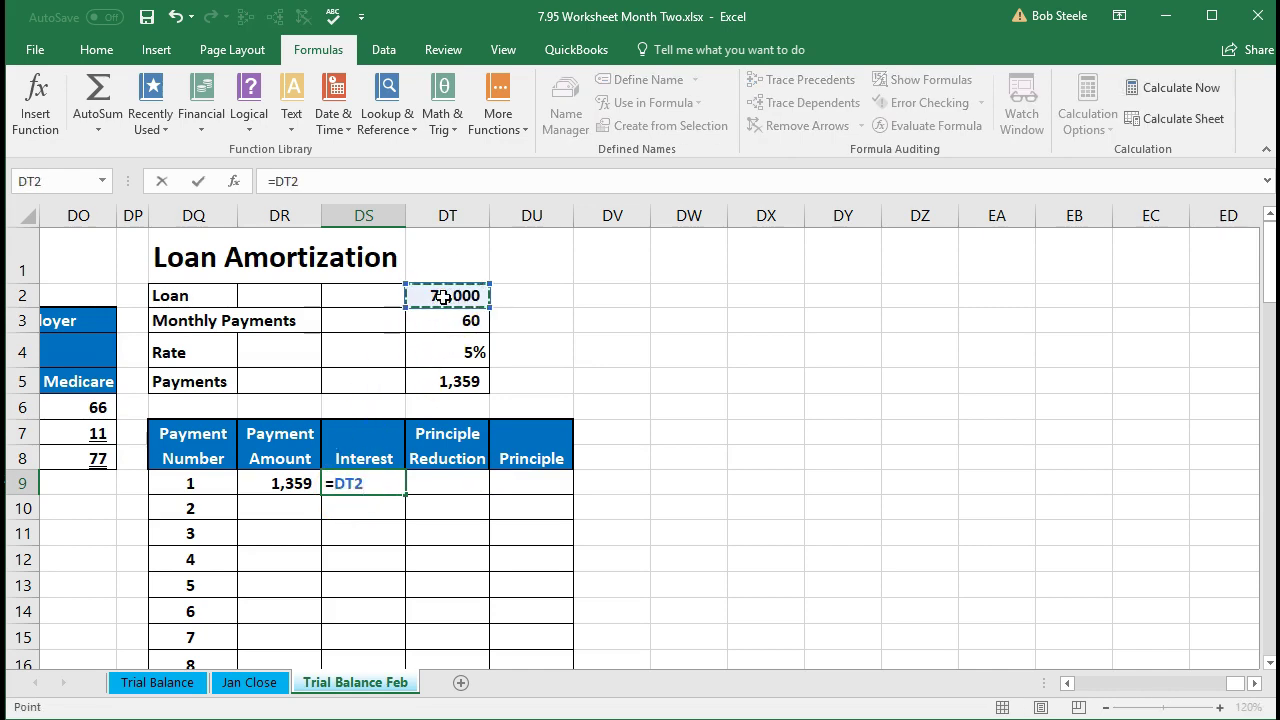
pyautogui.write('*')
pyautogui.click(449, 351)
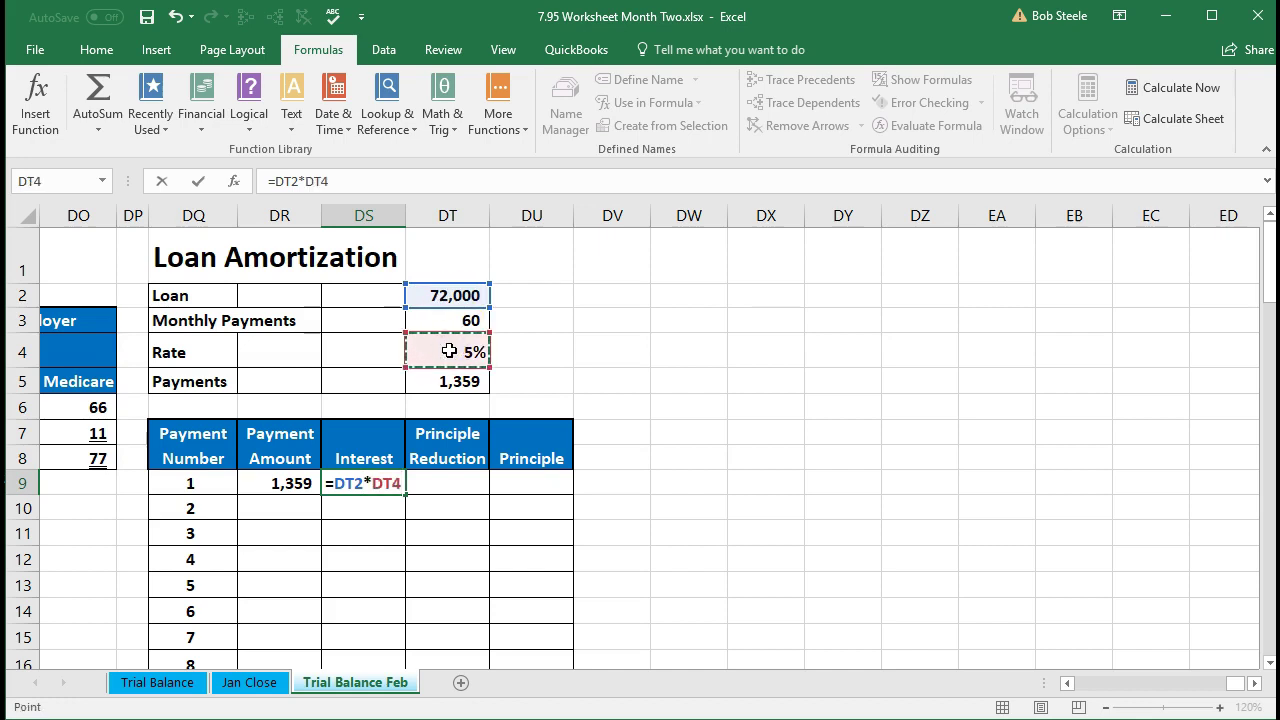
pyautogui.write('/12')
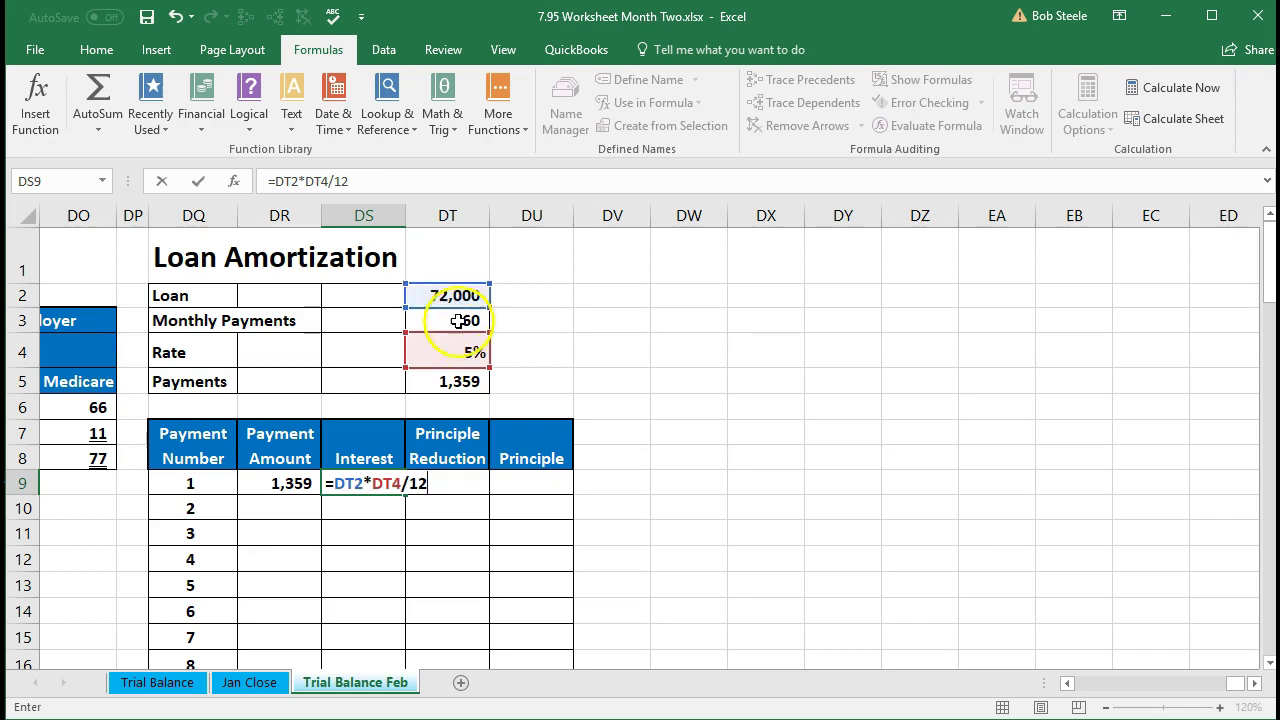
pyautogui.press('Return')
# - Calculate the first payment's Principle Reduction in DT9 with the formula =DR9-DS9 and move to Principle cell DU9
pyautogui.click(439, 483)
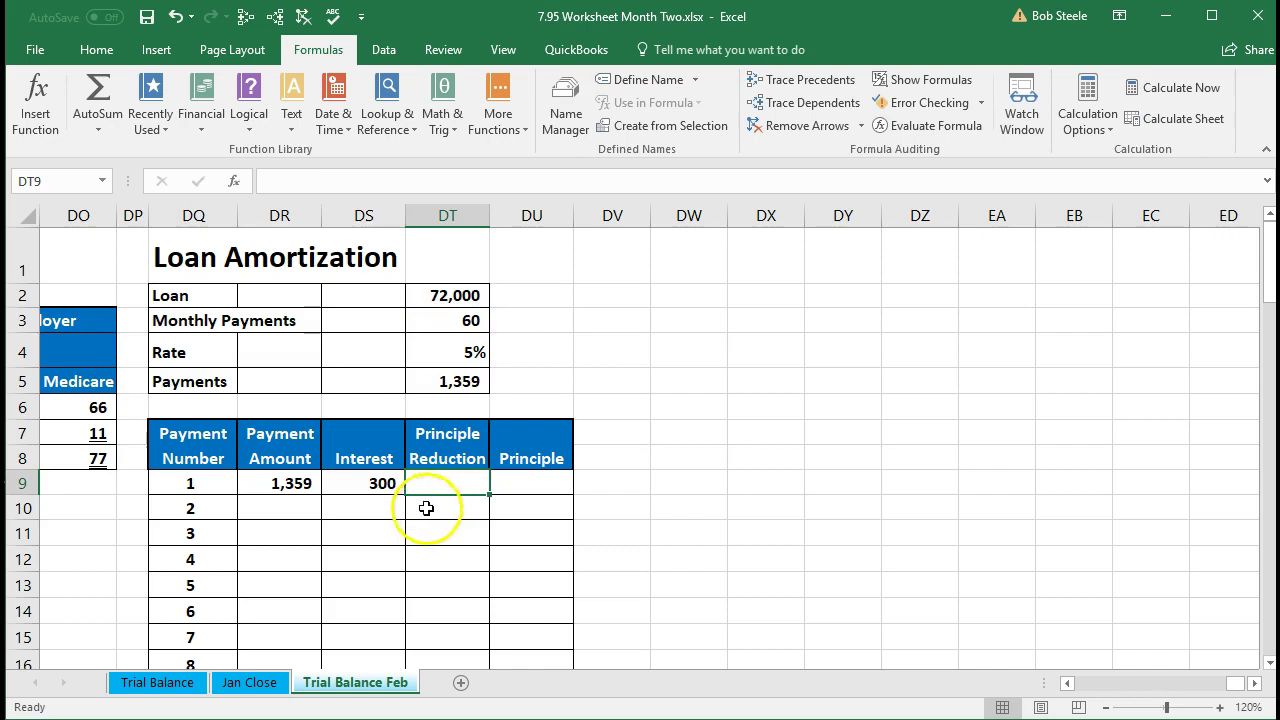
pyautogui.click(280, 485)
pyautogui.click(355, 483)
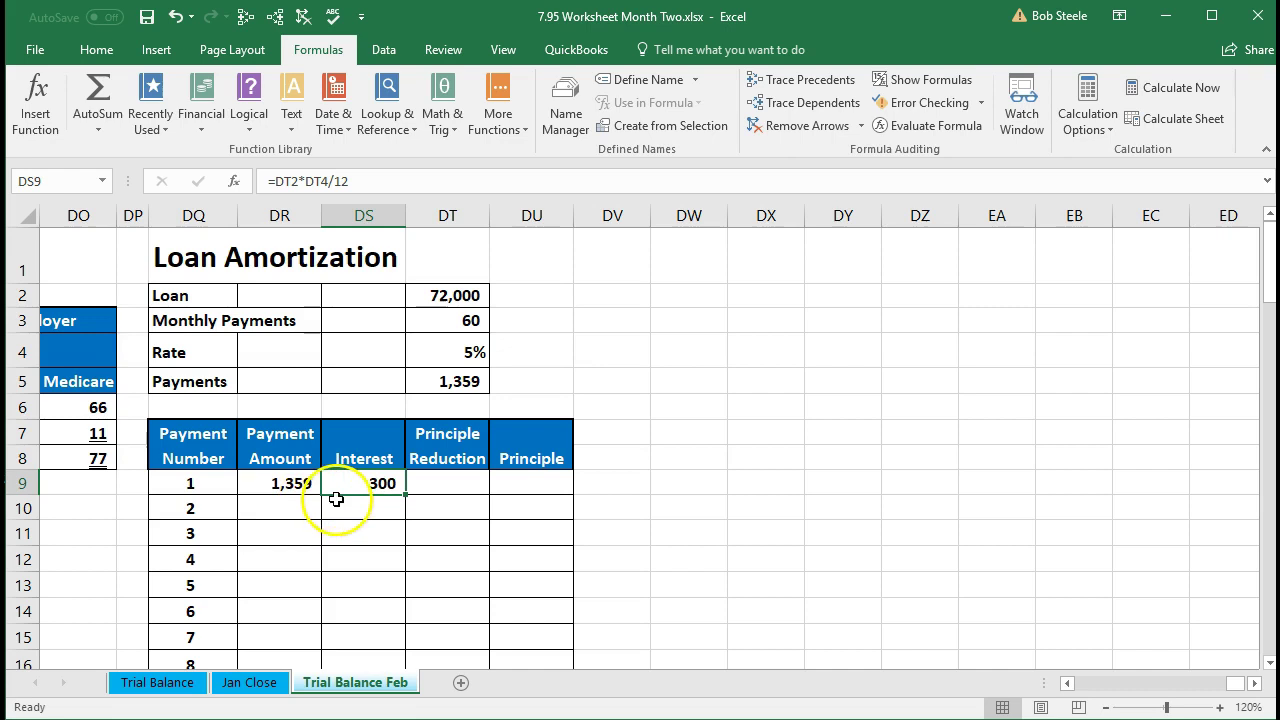
pyautogui.click(435, 485)
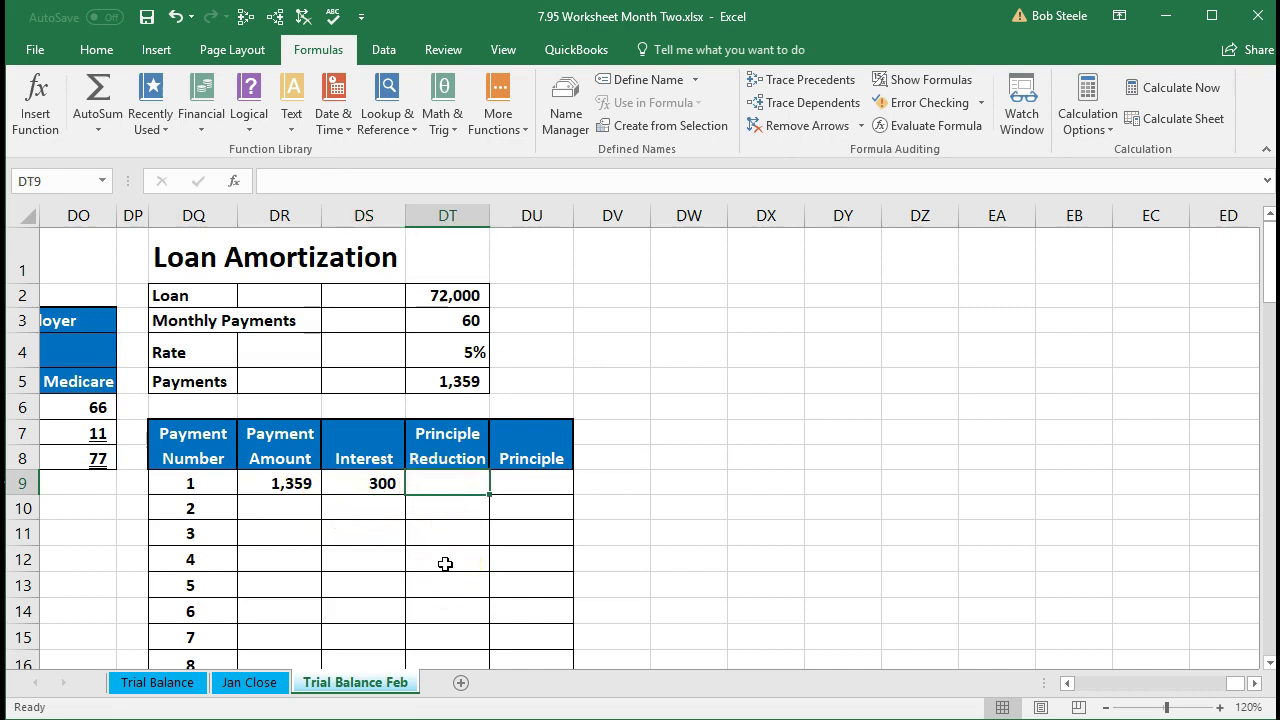
pyautogui.write('=')
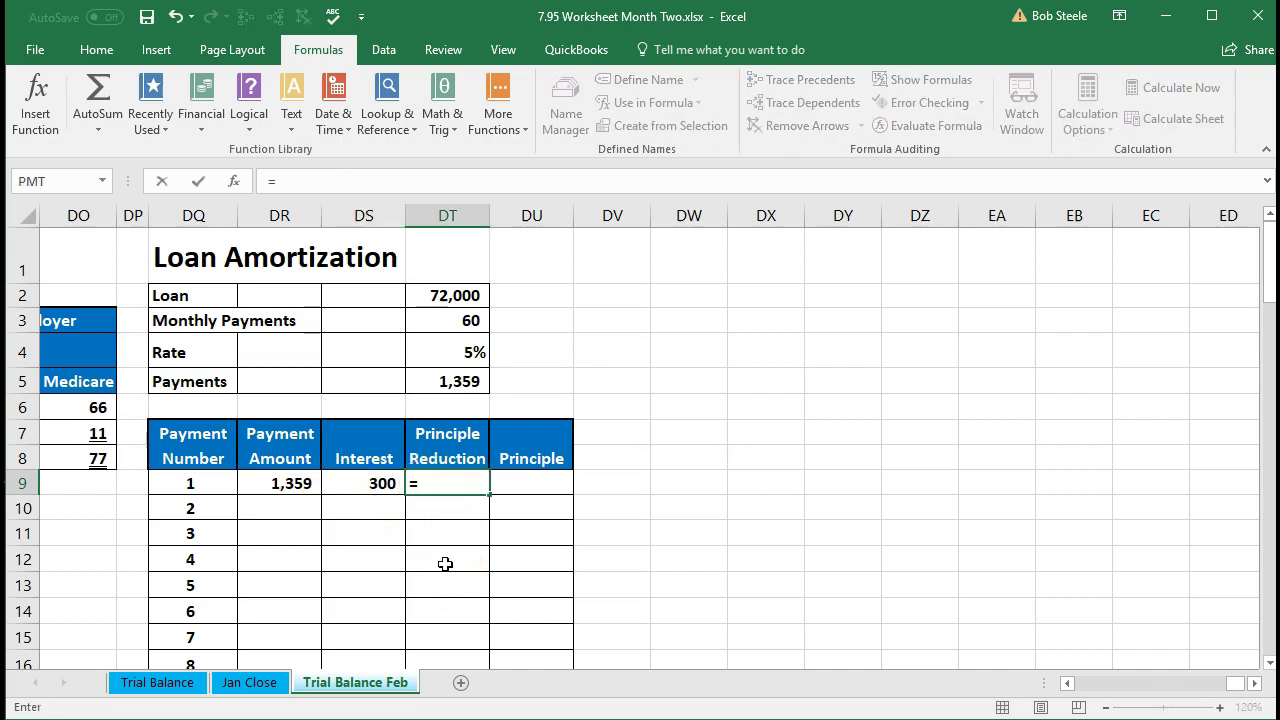
pyautogui.click(293, 481)
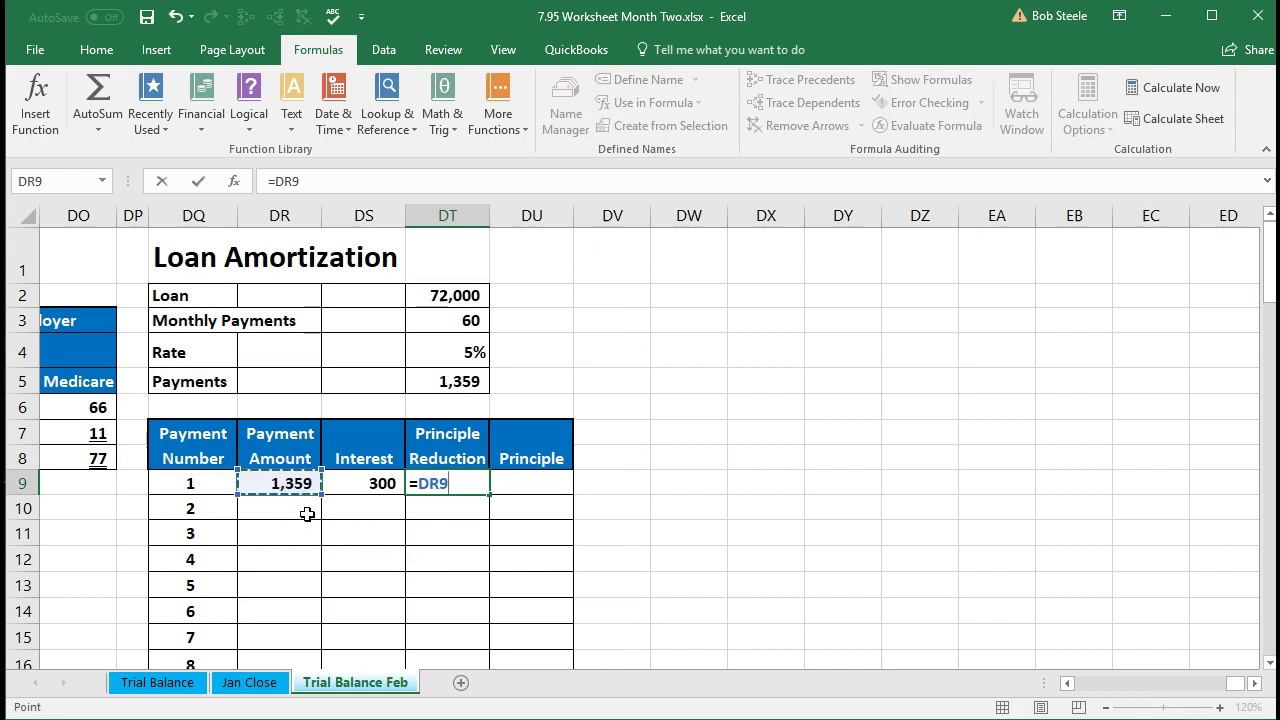
pyautogui.write('-')
pyautogui.click(380, 483)
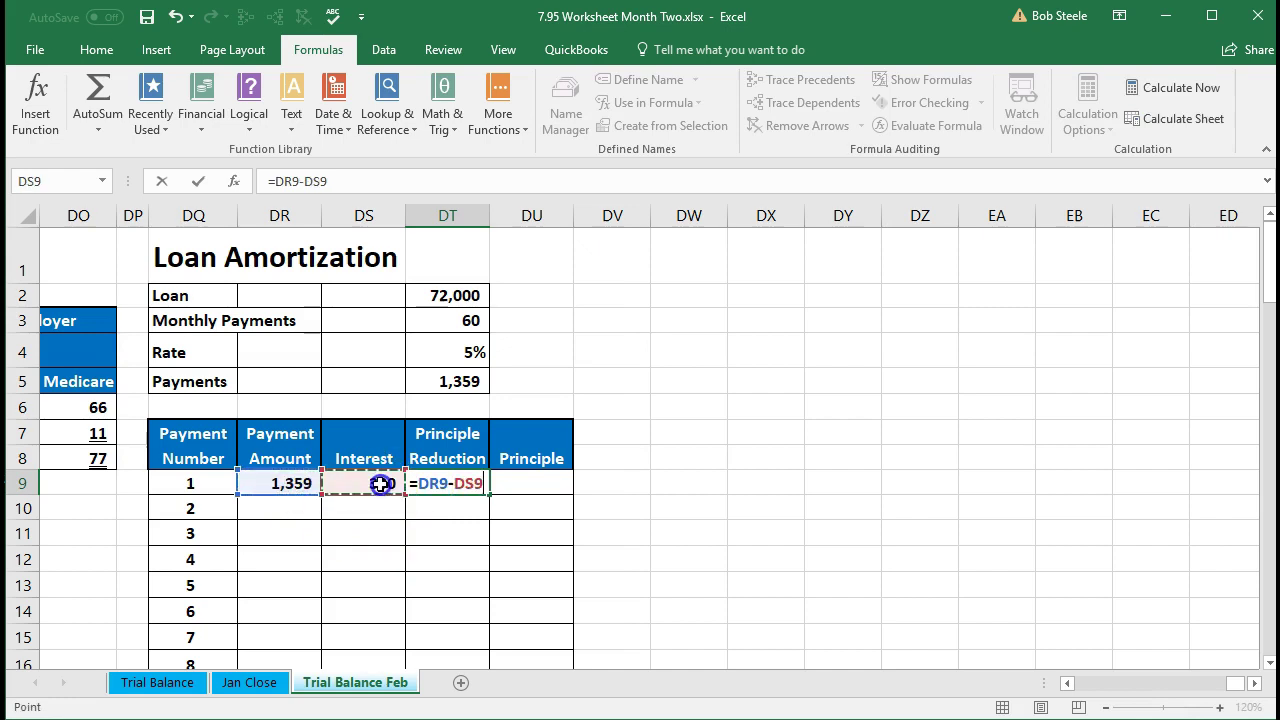
pyautogui.press('Return')
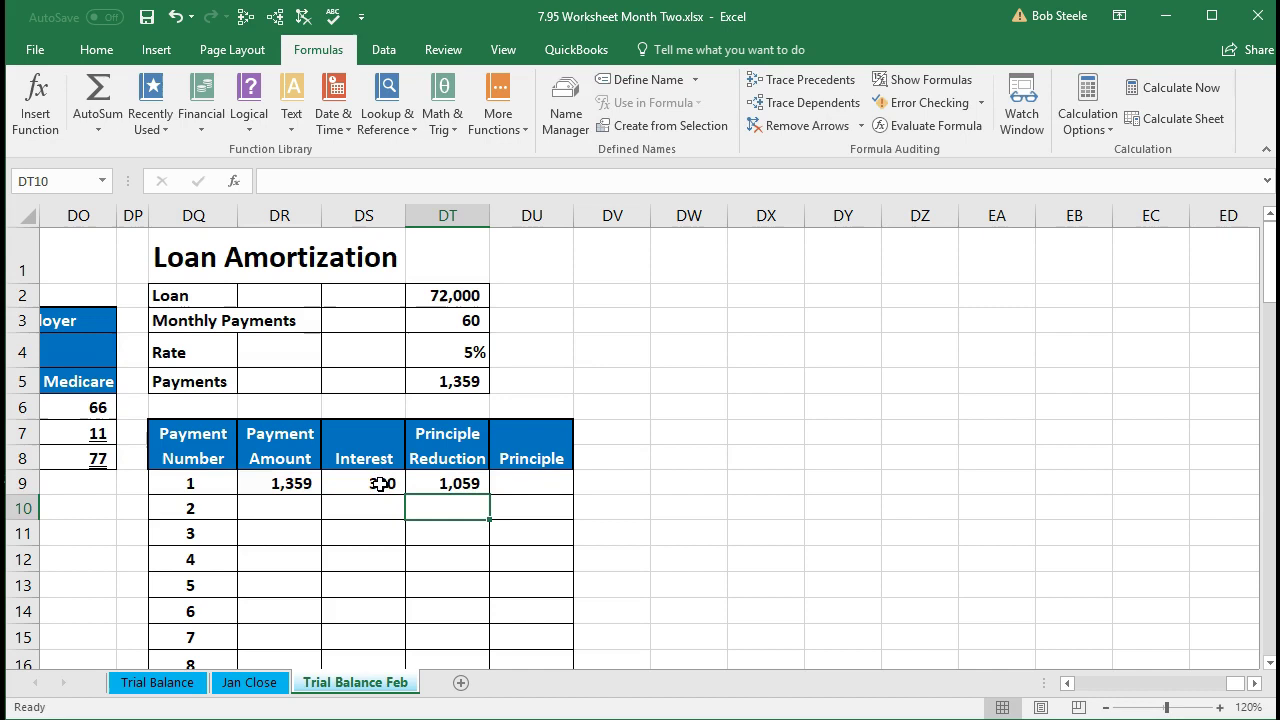
pyautogui.press('Right')
pyautogui.press('Up')
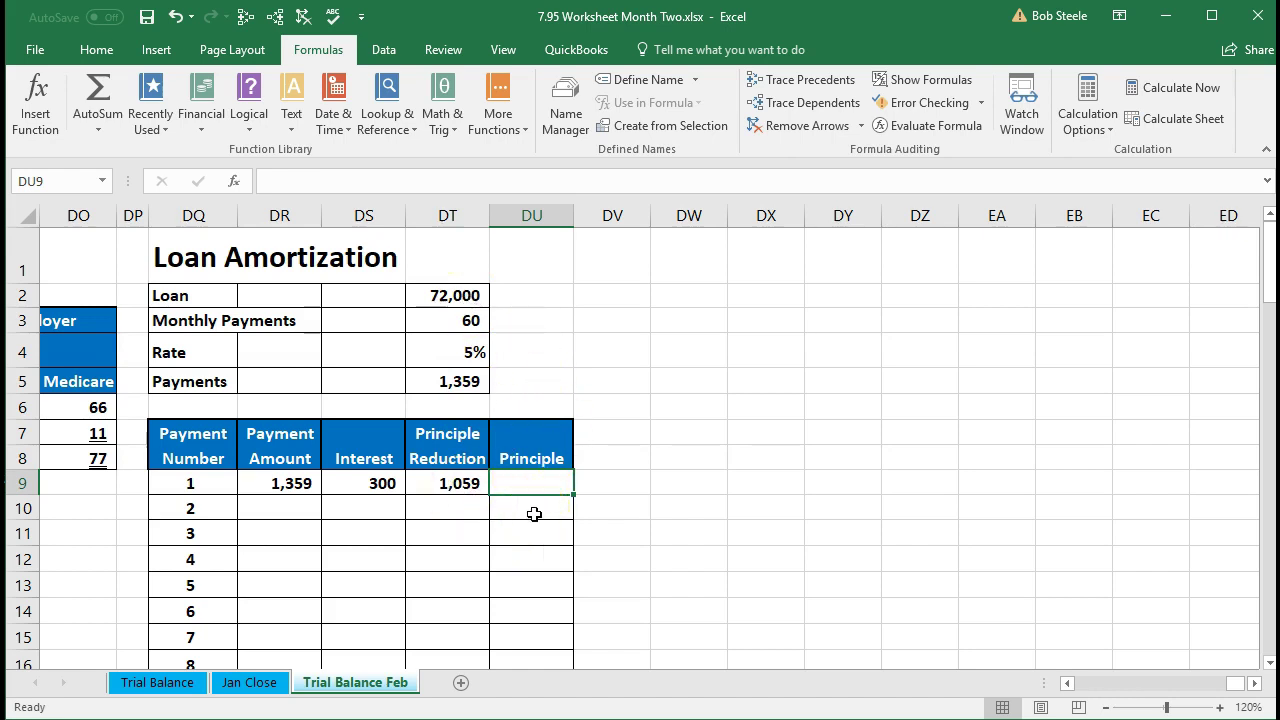
# - Calculate the remaining Principle after the first payment in cell DU9 with the formula =DT2-DT9
pyautogui.write('=')
pyautogui.click(458, 303)
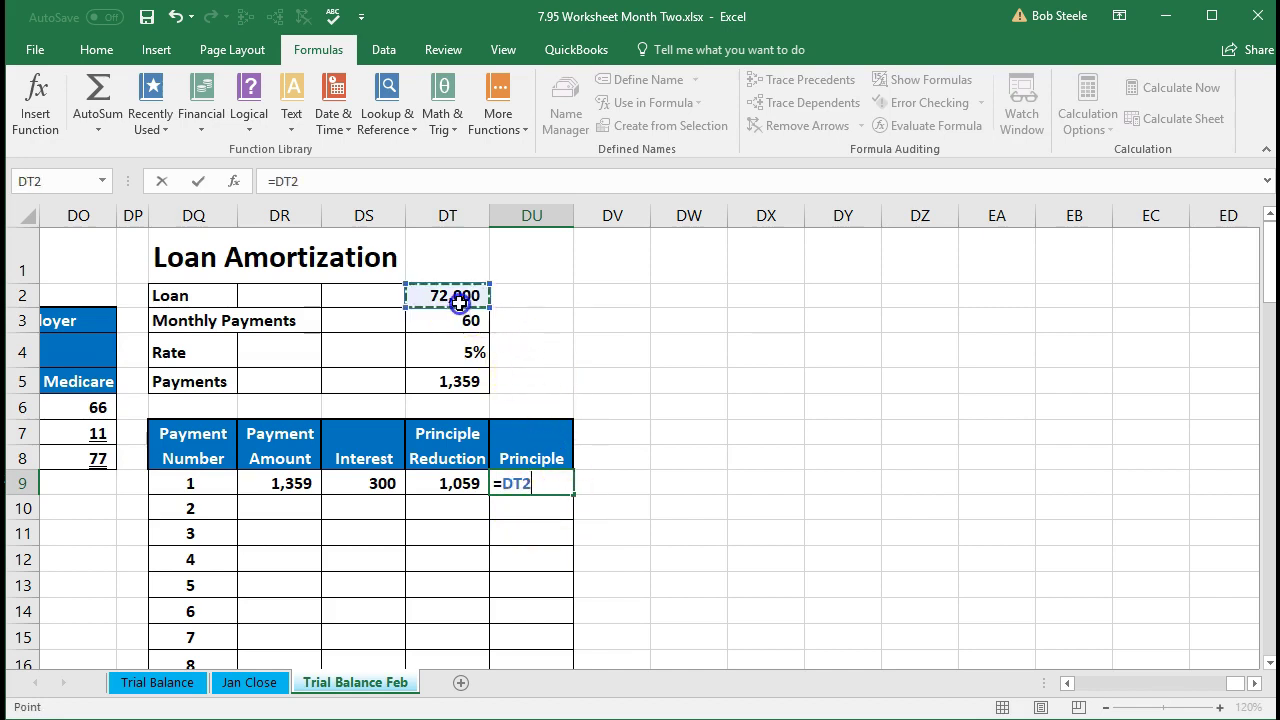
pyautogui.write('-')
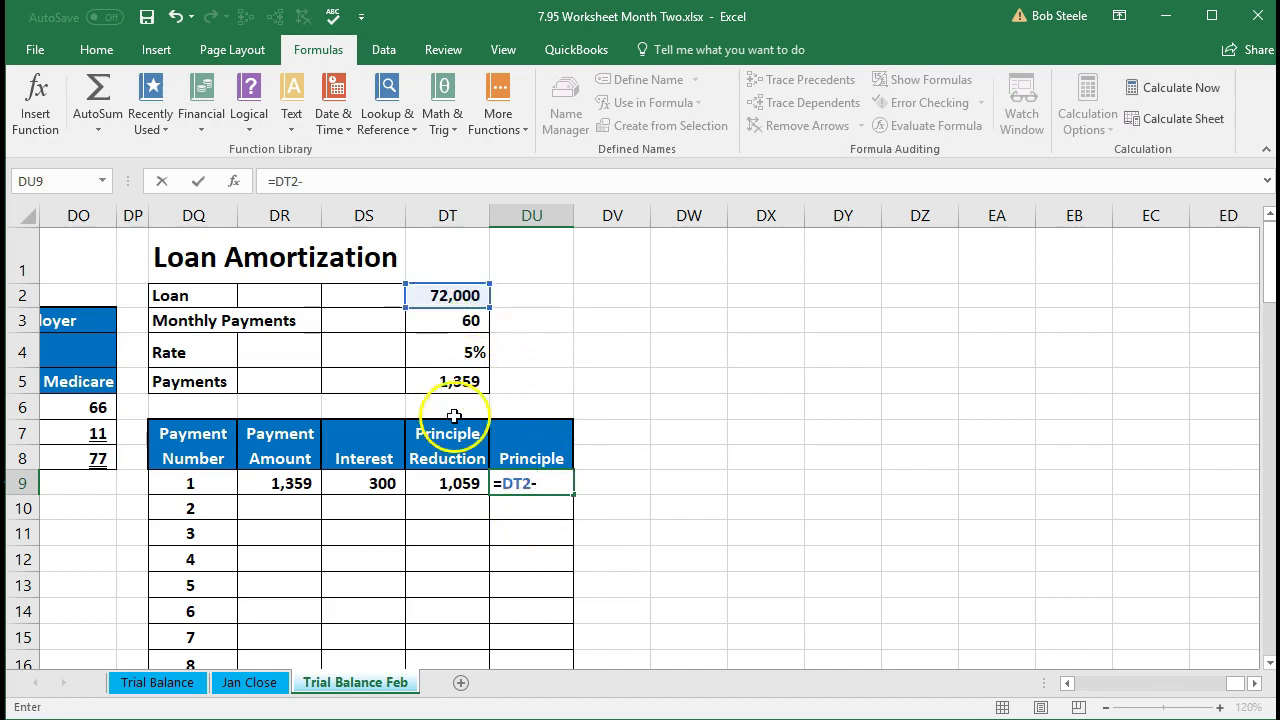
pyautogui.click(442, 485)
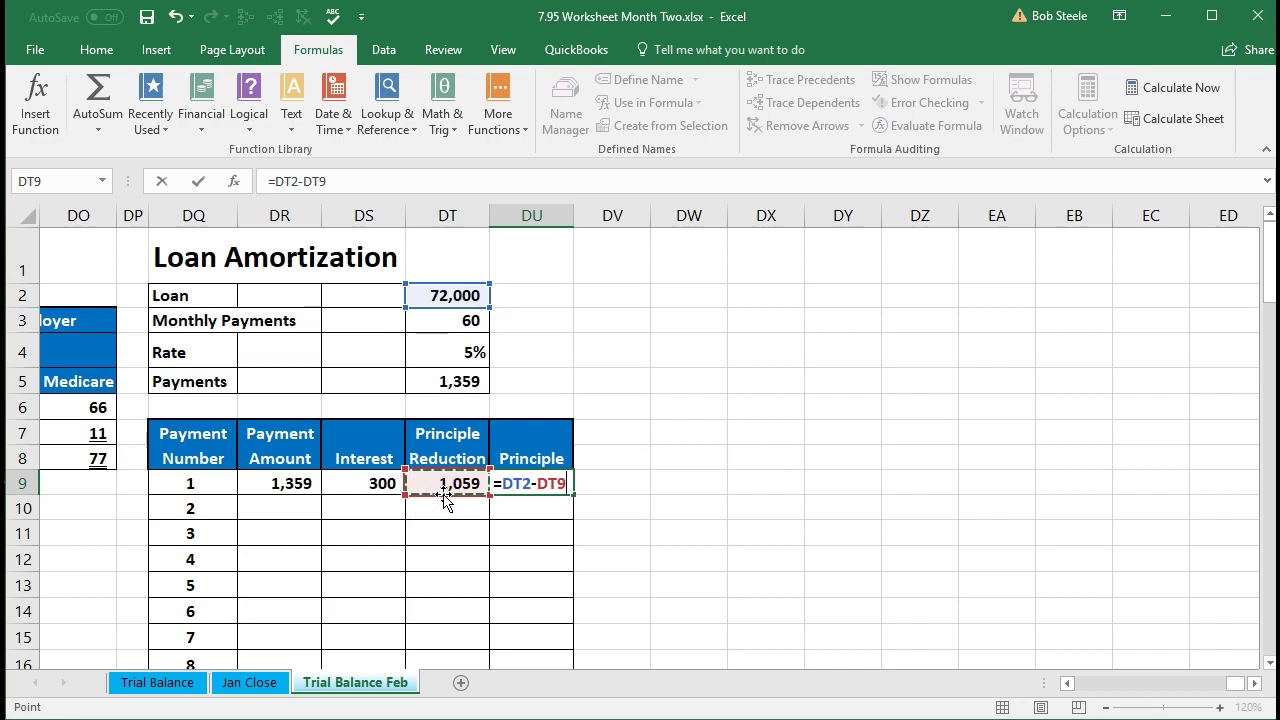
pyautogui.press('Return')
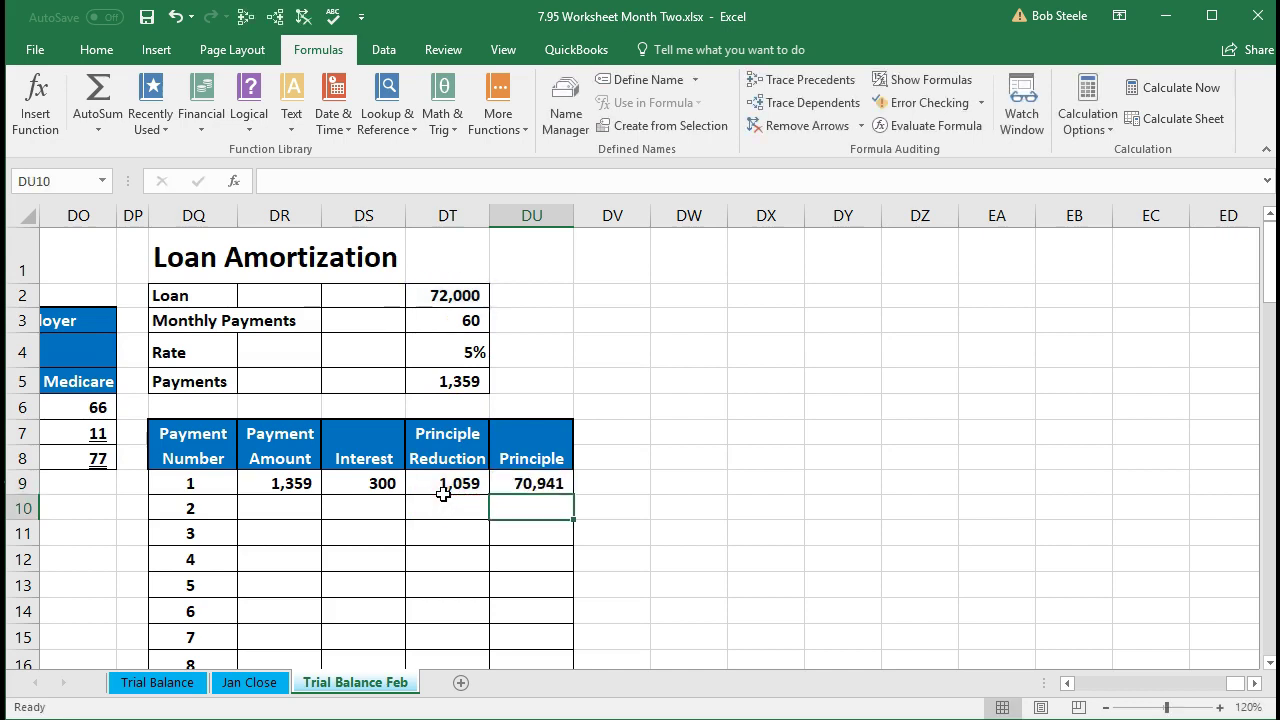
# - Link the Payment Amount cells DR10, DR11 and DR12 for payments 2 to 4 each to the cell directly above
pyautogui.click(292, 509)
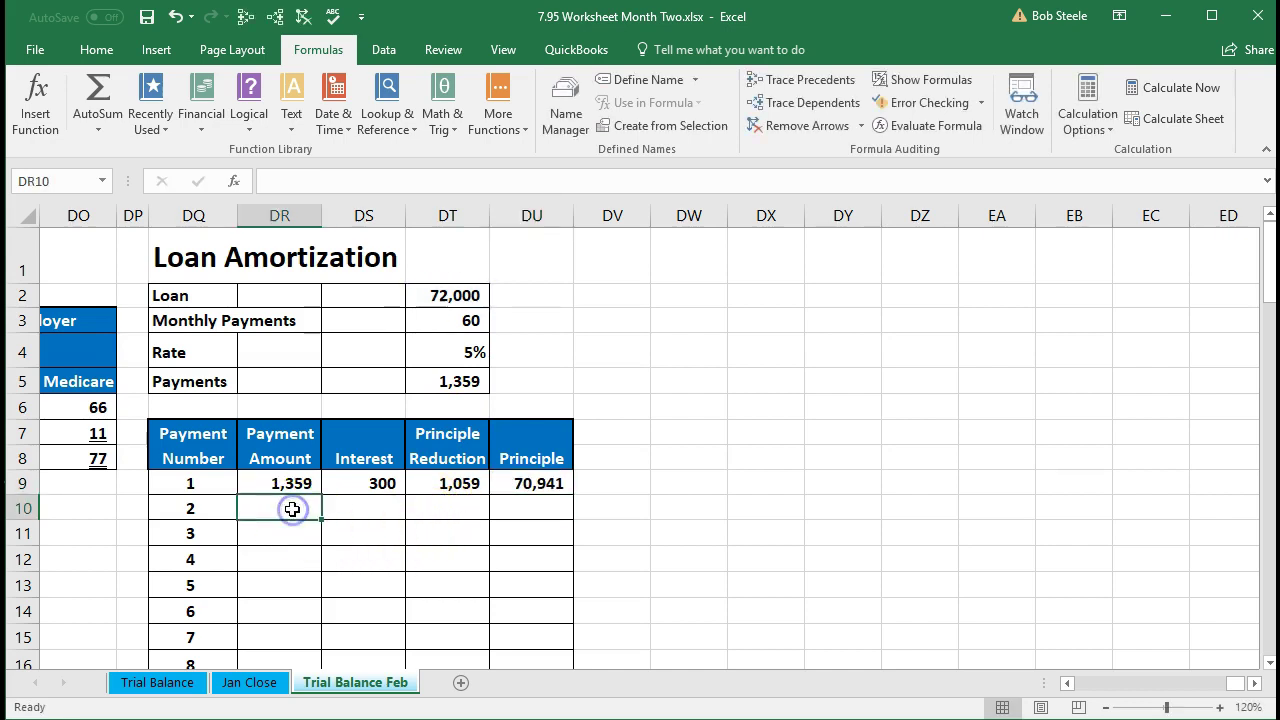
pyautogui.write('=')
pyautogui.press('Up')
pyautogui.press('Return')
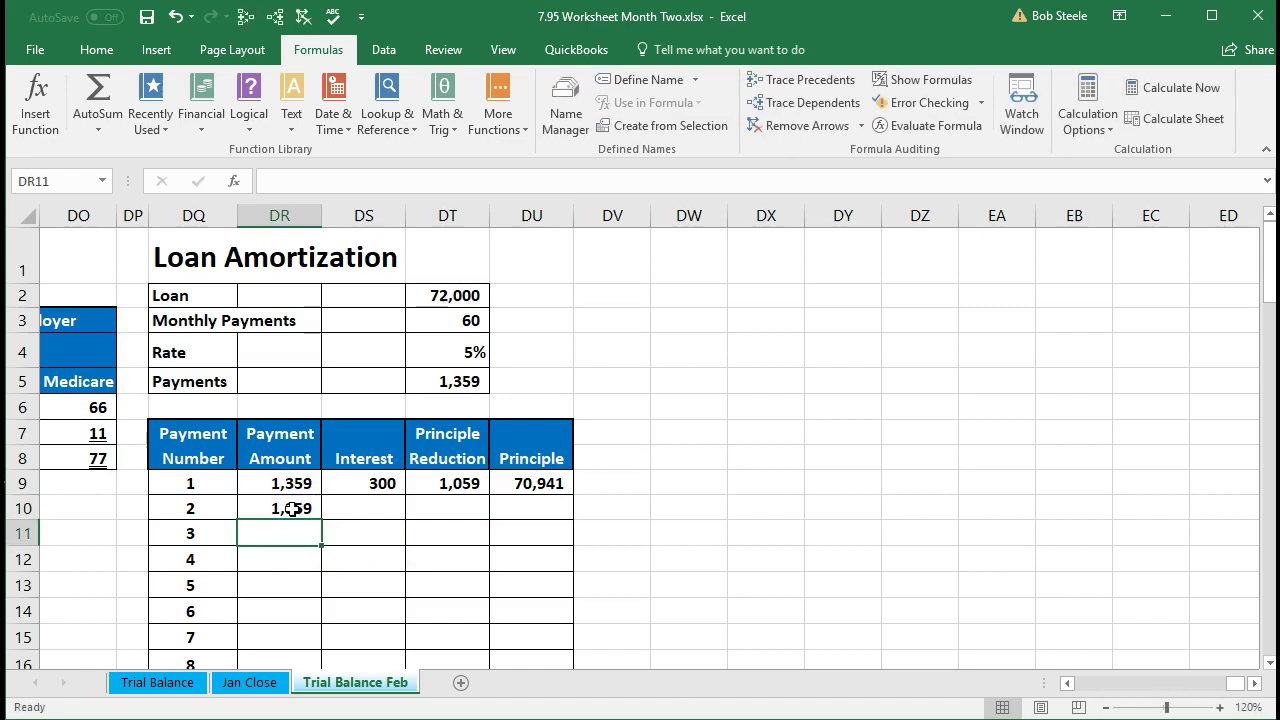
pyautogui.write('=')
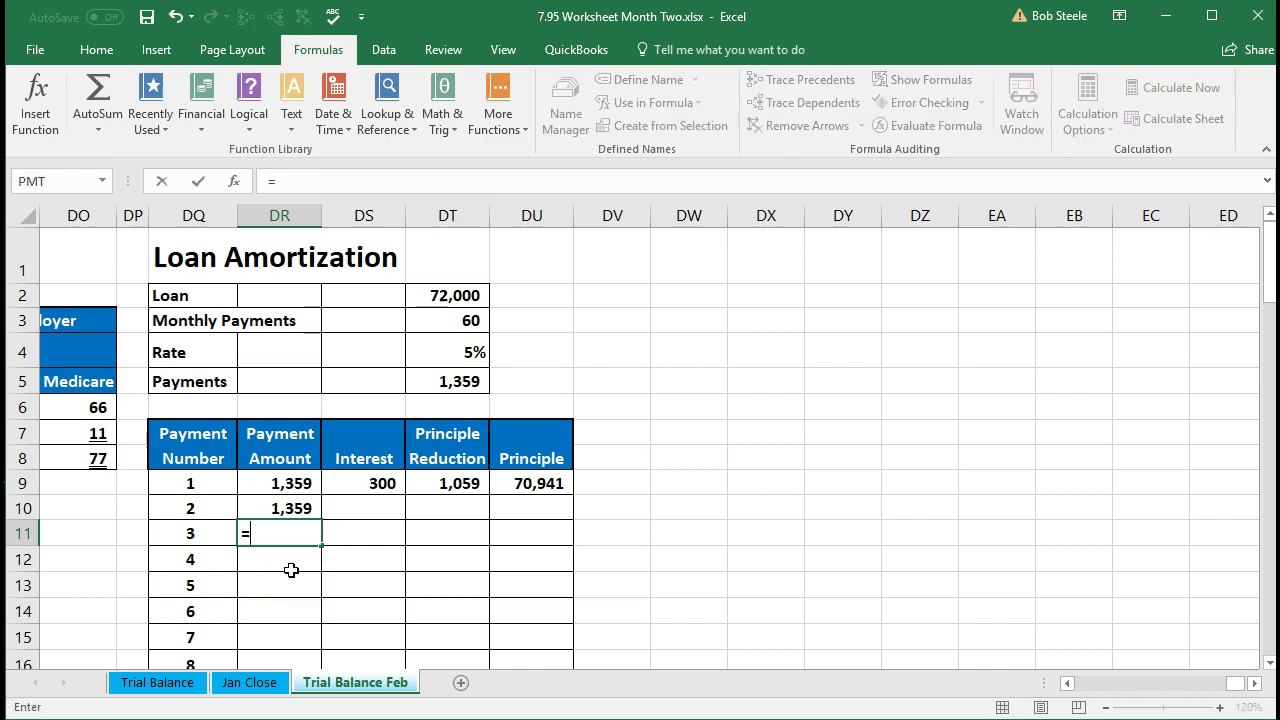
pyautogui.press('Up')
pyautogui.press('Return')
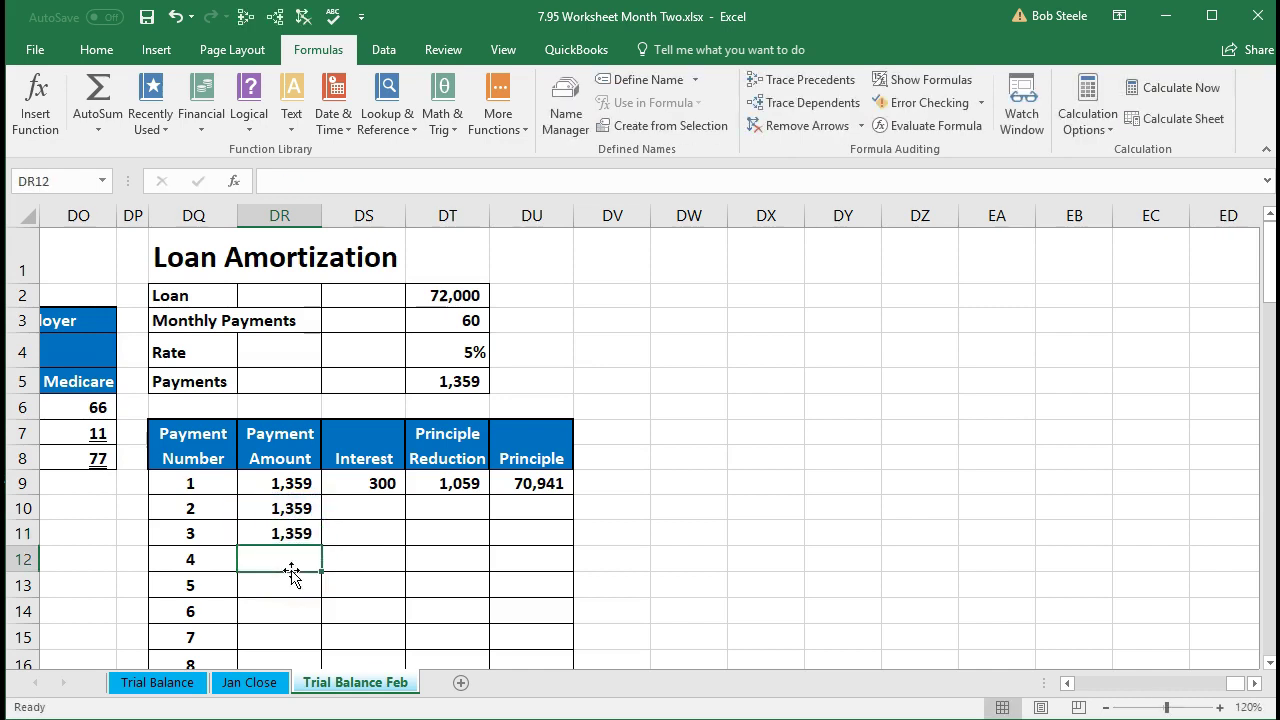
pyautogui.write('=')
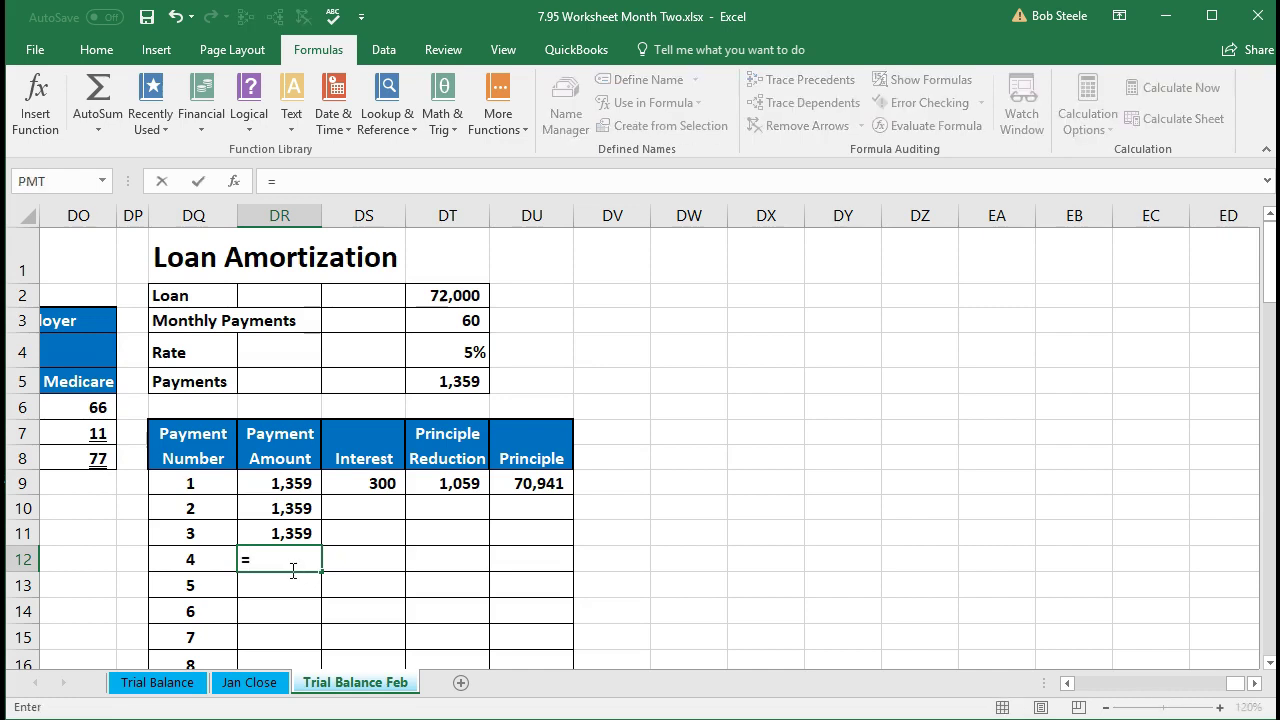
pyautogui.click(290, 533)
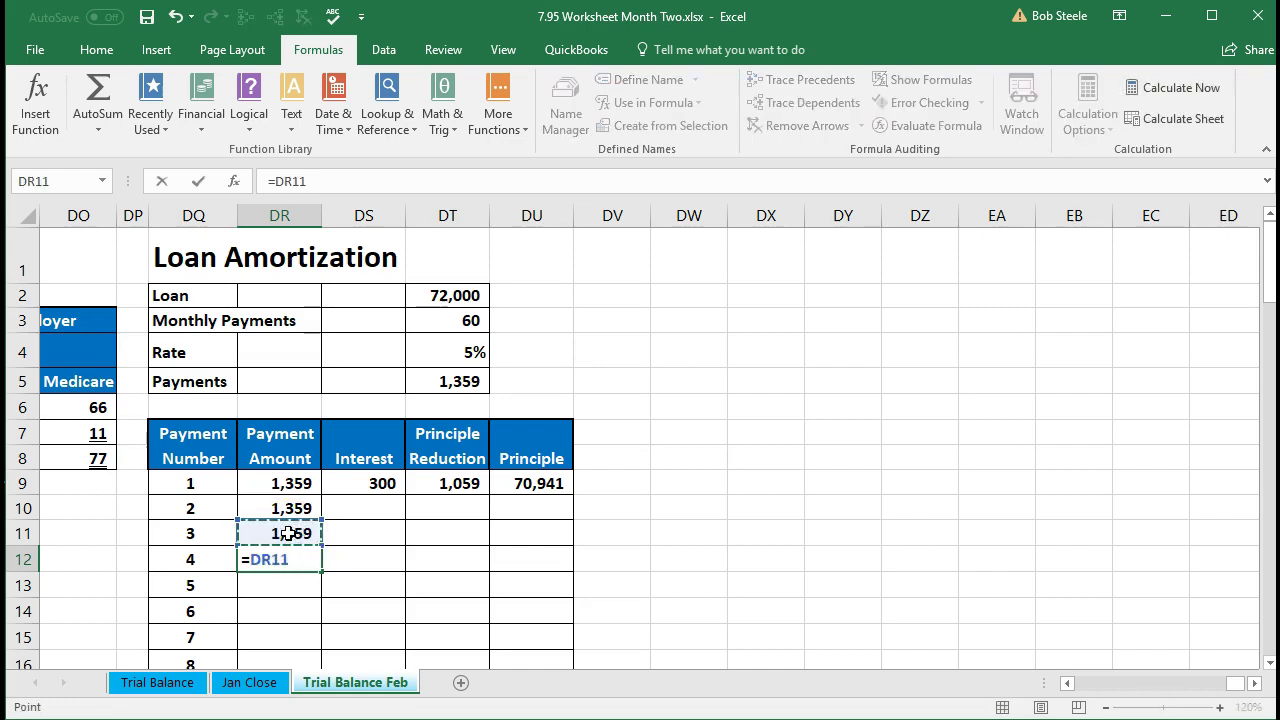
pyautogui.press('Return')
# - Fill the Payment Amount formula from DR12 down to payment 60 in DR68, and return to the second payment's Interest cell DS10
pyautogui.click(286, 558)
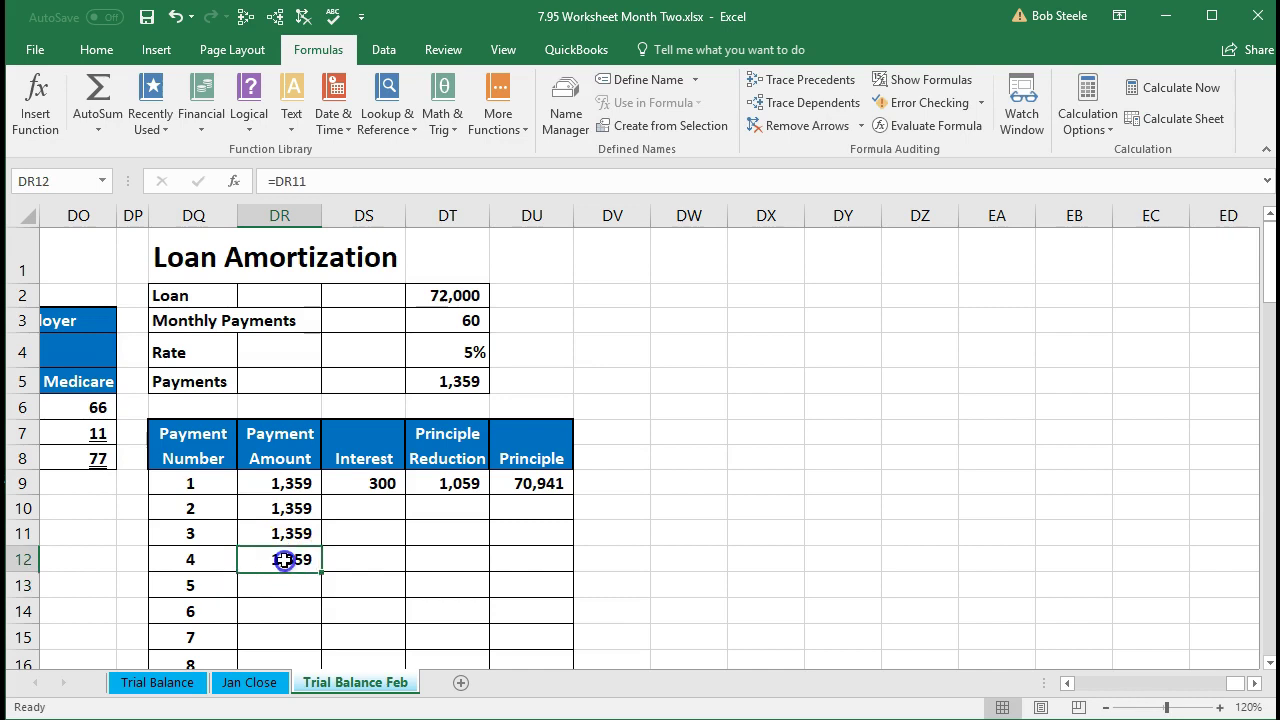
pyautogui.scroll(-1, 430, 564)
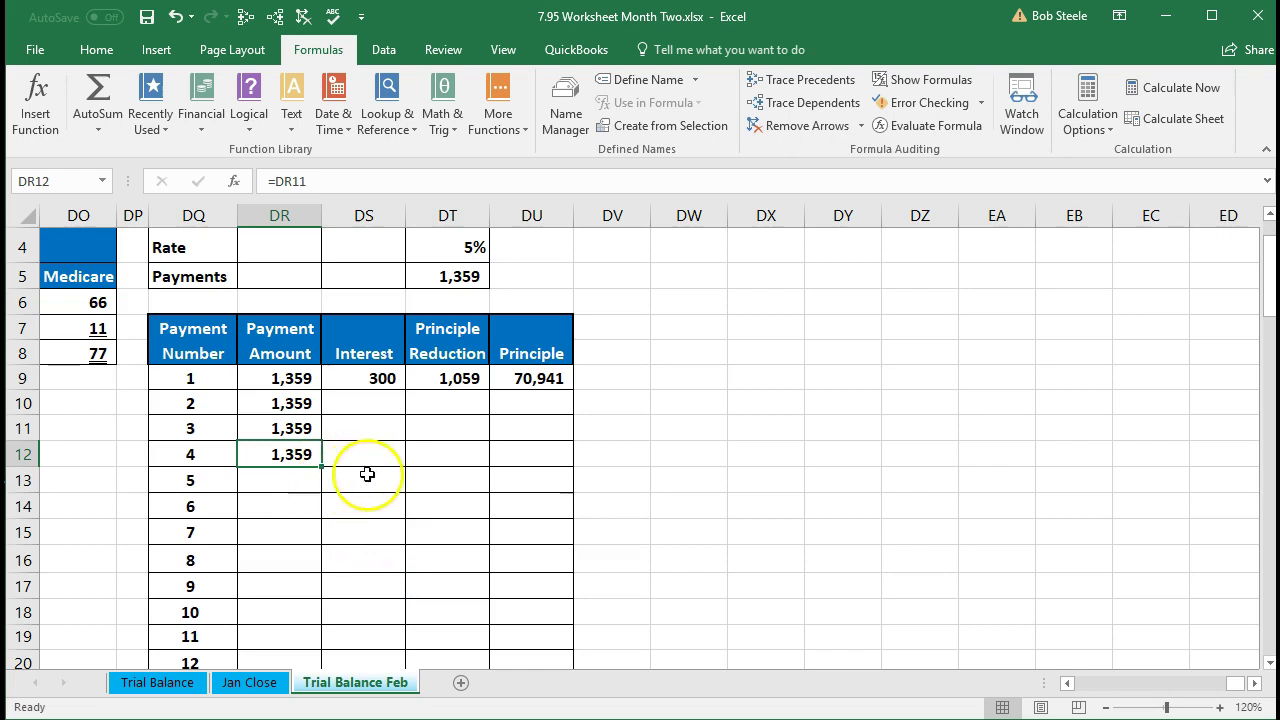
pyautogui.scroll(-1, 367, 474)
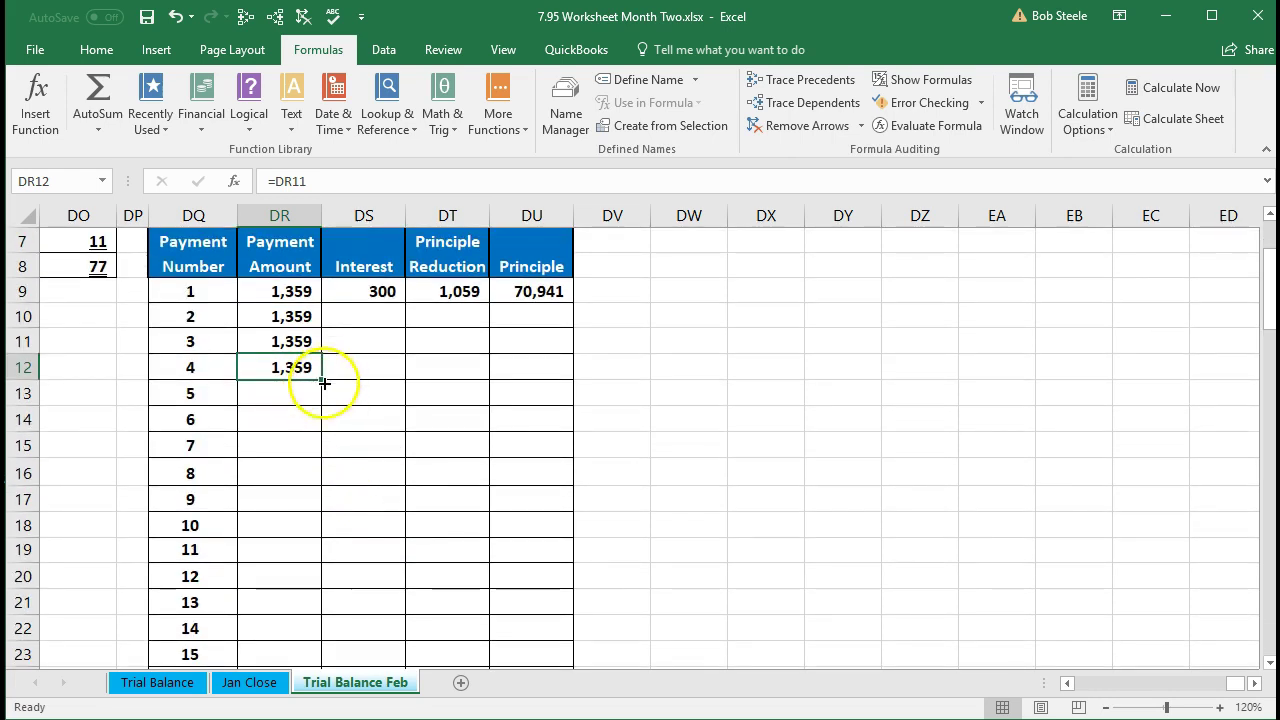
pyautogui.moveTo(322, 382); pyautogui.dragTo(293, 622)
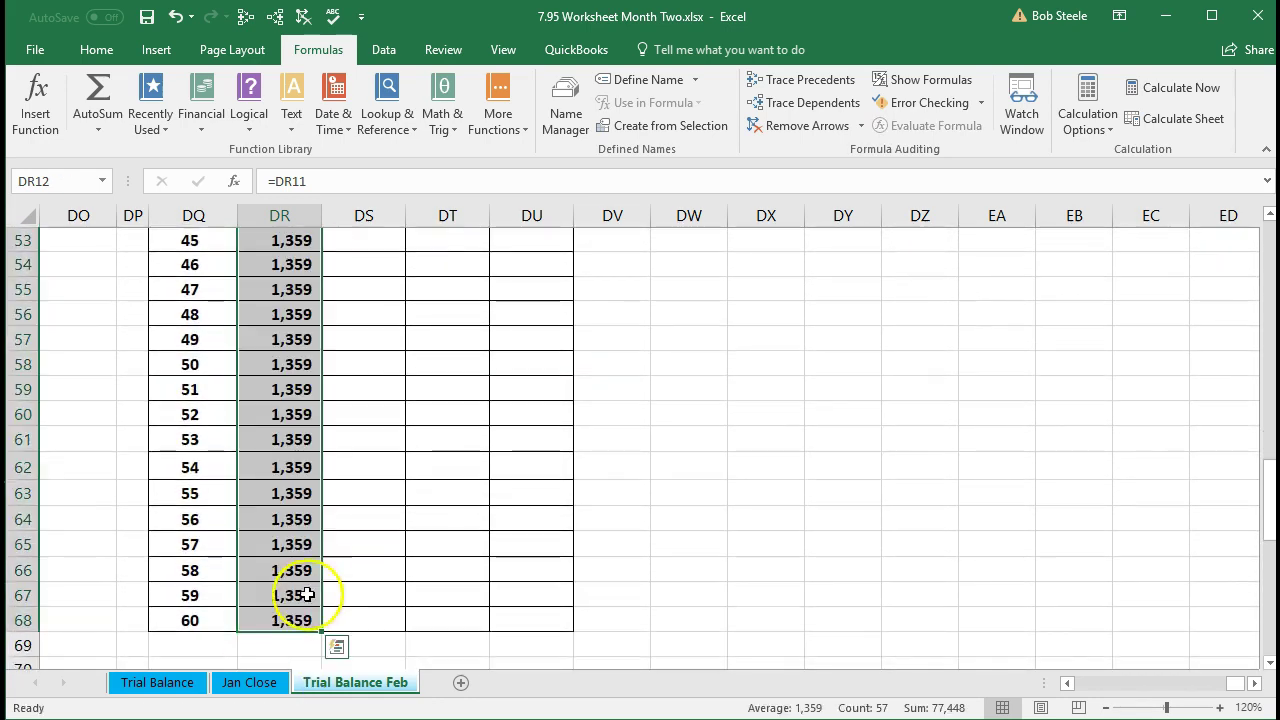
pyautogui.scroll(10, 355, 593)
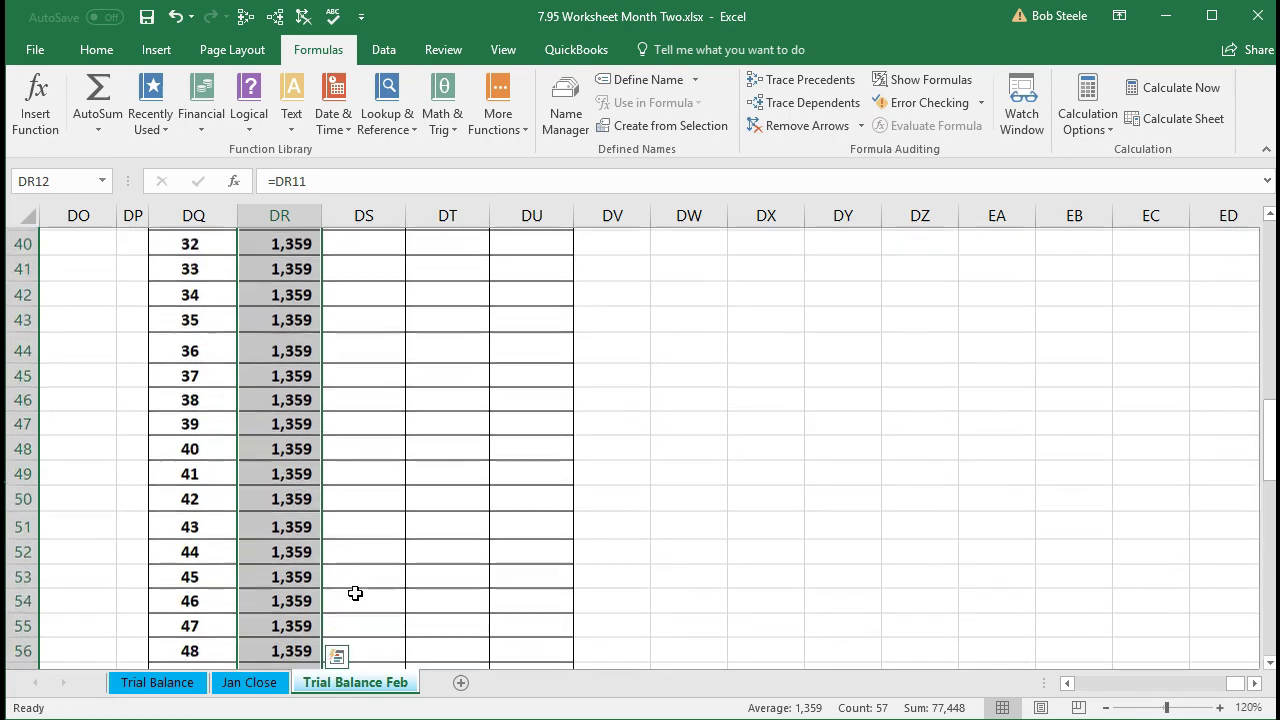
pyautogui.scroll(6, 358, 589)
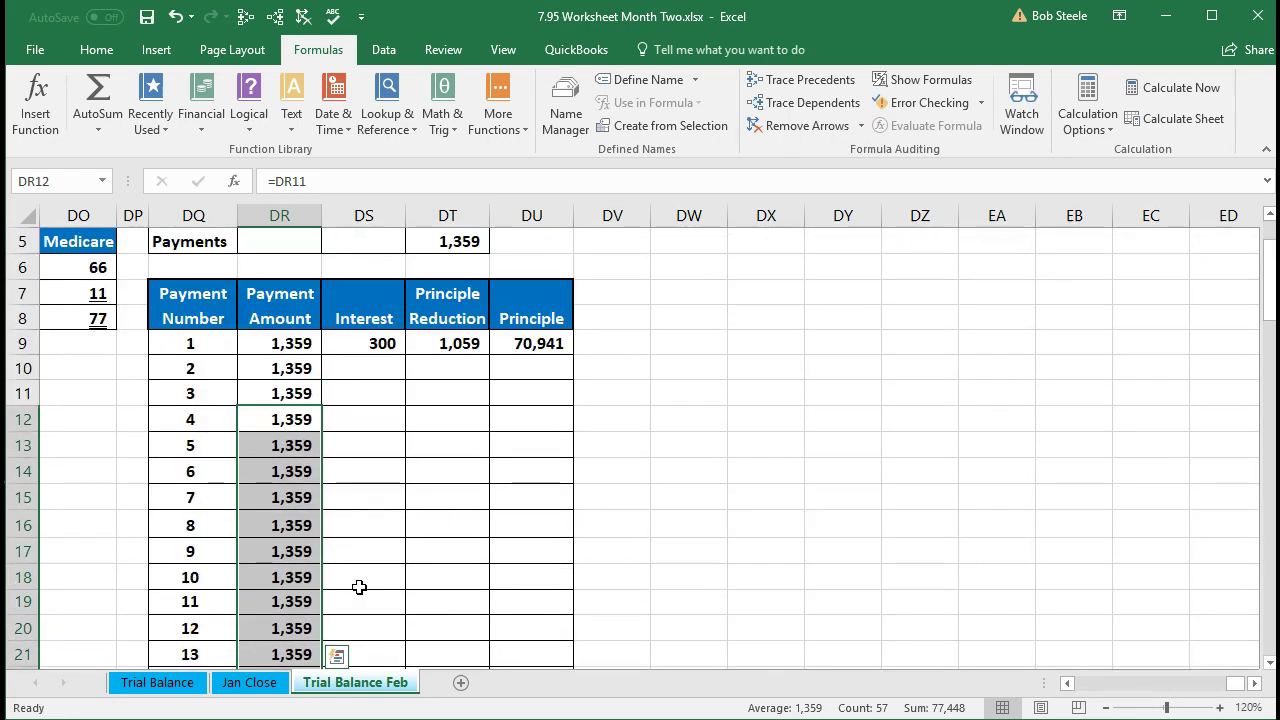
pyautogui.click(371, 558)
pyautogui.click(345, 370)
pyautogui.scroll(2, 371, 474)
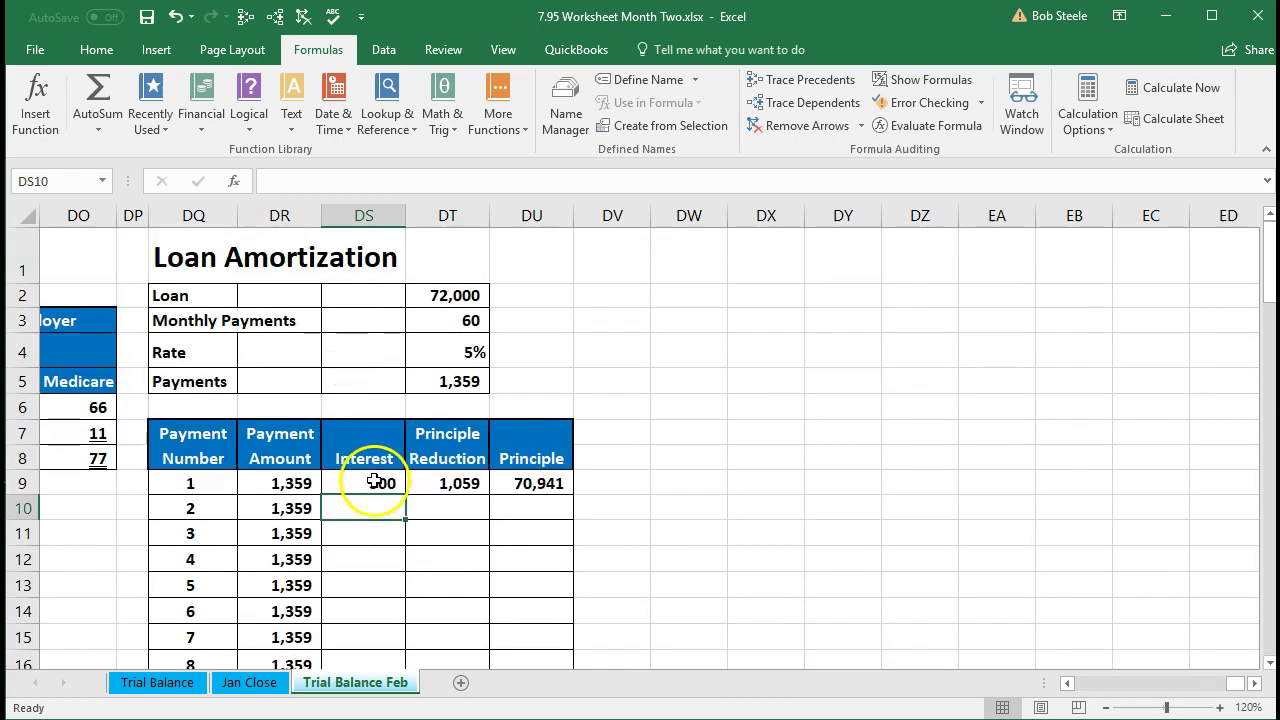
pyautogui.click(528, 485)
pyautogui.click(524, 508)
pyautogui.click(527, 535)
pyautogui.click(530, 556)
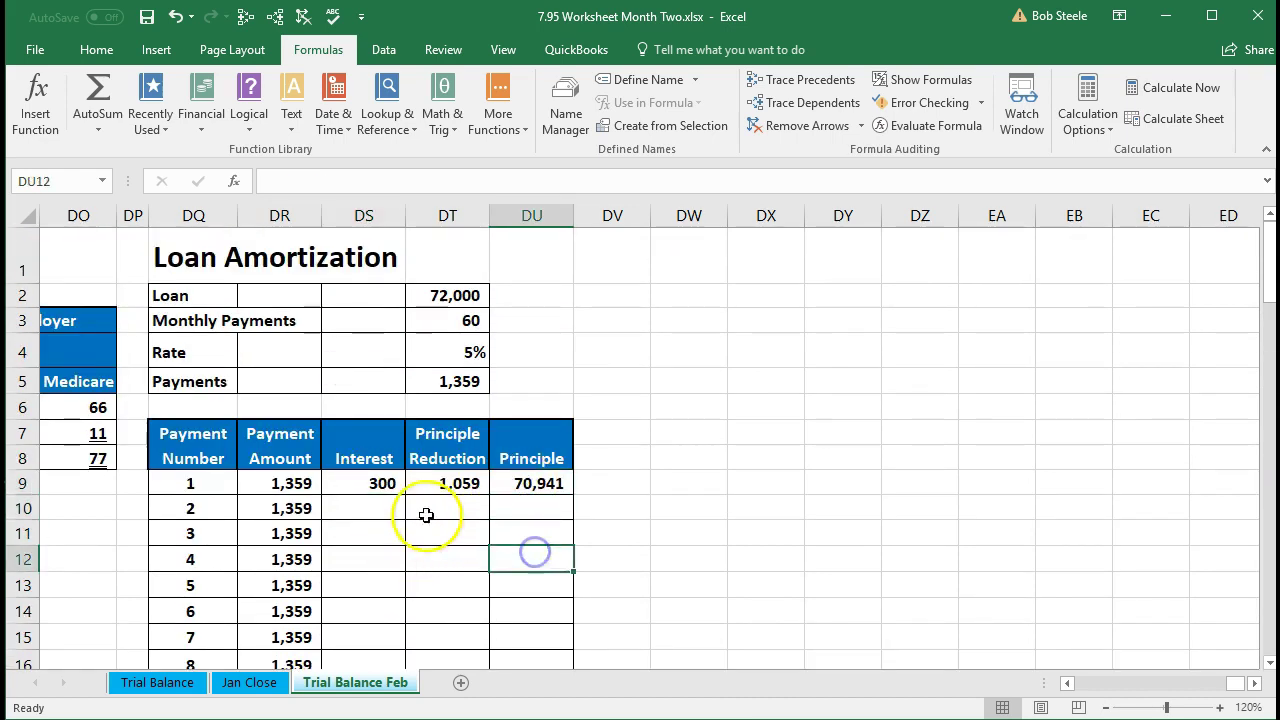
# - Calculate the second payment's interest in cell DS10 with the formula =DU9*DT4/12, and check it against the first payment's interest and principle
pyautogui.click(368, 506)
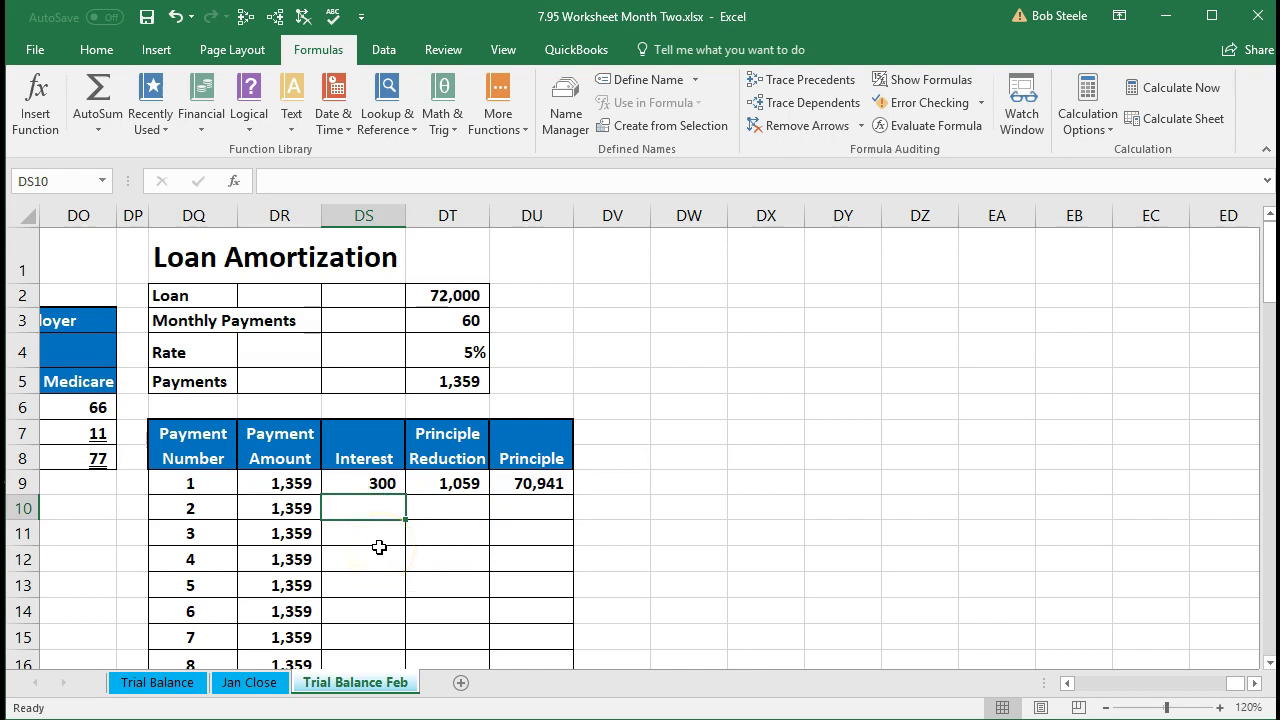
pyautogui.write('=')
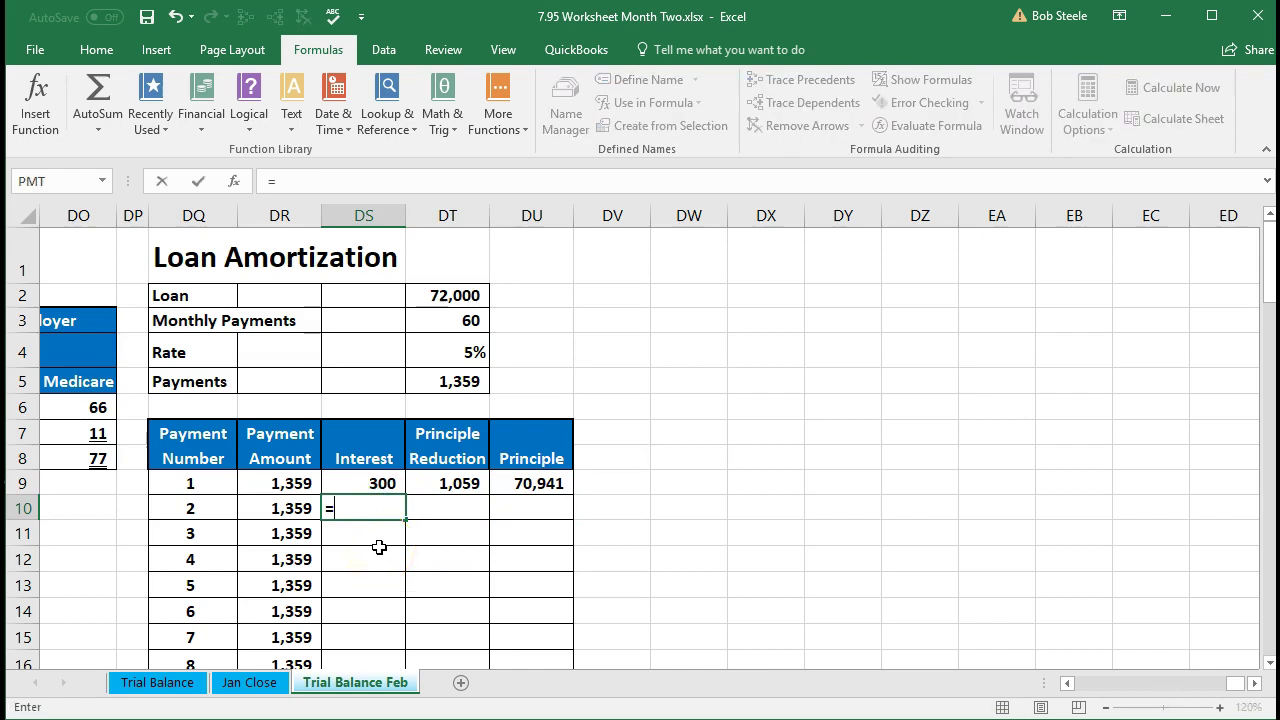
pyautogui.click(528, 485)
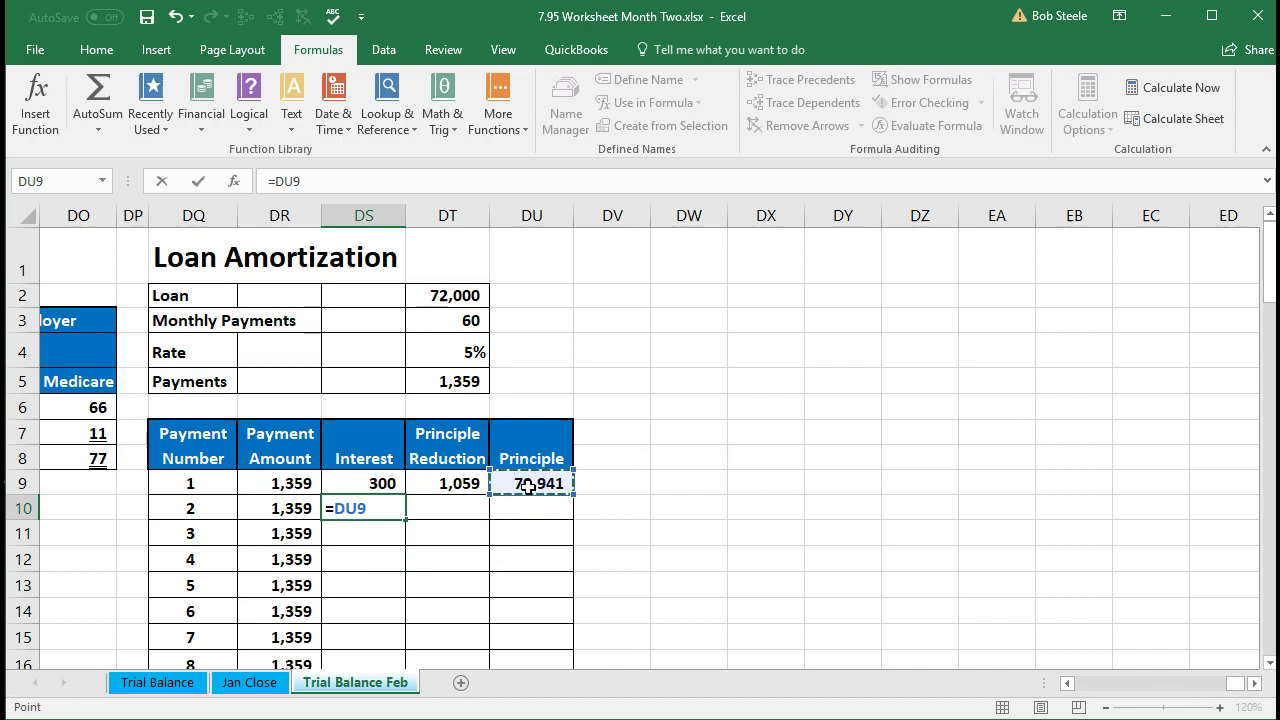
pyautogui.write('*')
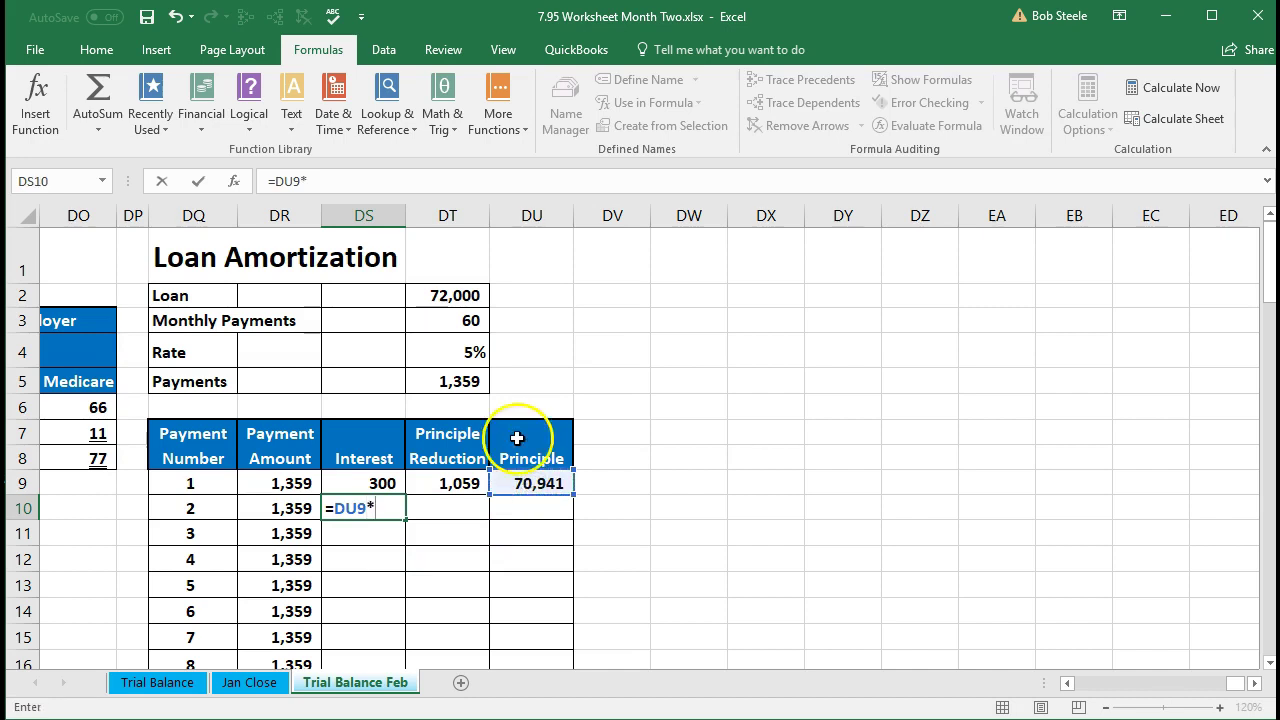
pyautogui.click(457, 350)
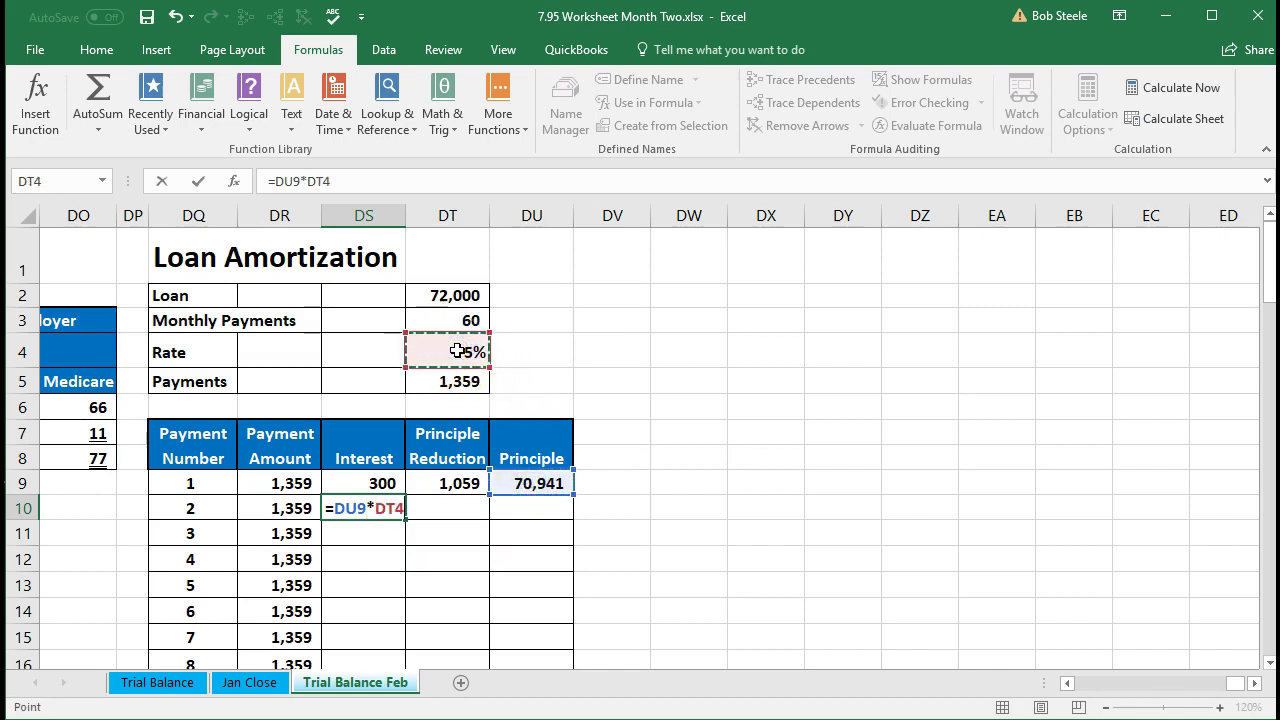
pyautogui.write('/12')
pyautogui.press('Return')
pyautogui.click(385, 507)
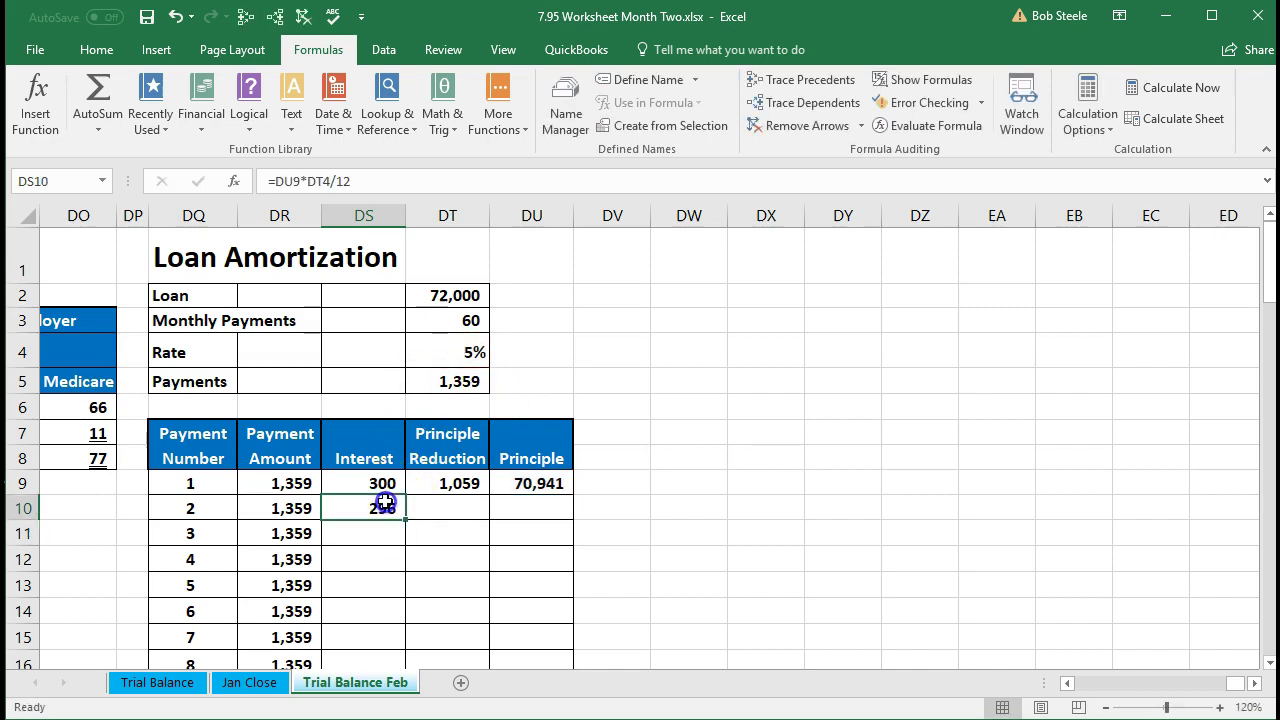
pyautogui.click(380, 483)
pyautogui.click(378, 508)
pyautogui.click(545, 483)
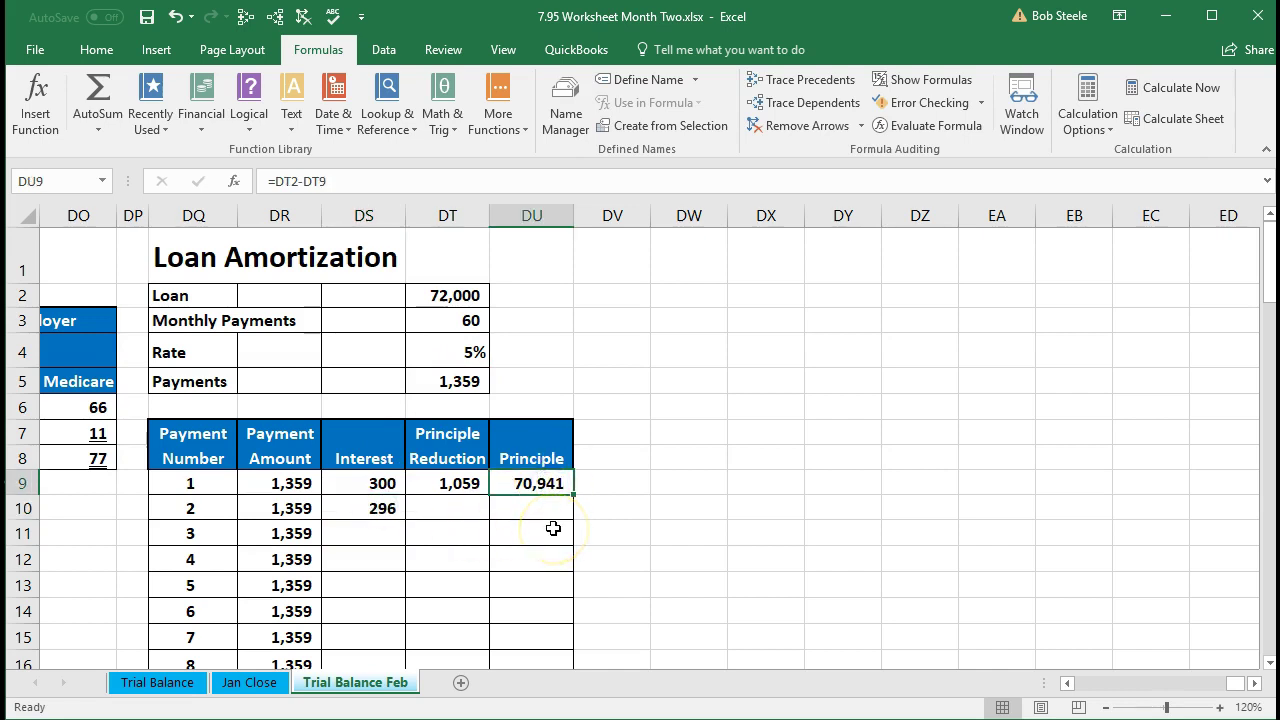
# - Calculate the second payment's Principle Reduction in cell DT10 with the formula =DR10-DS10
pyautogui.click(442, 510)
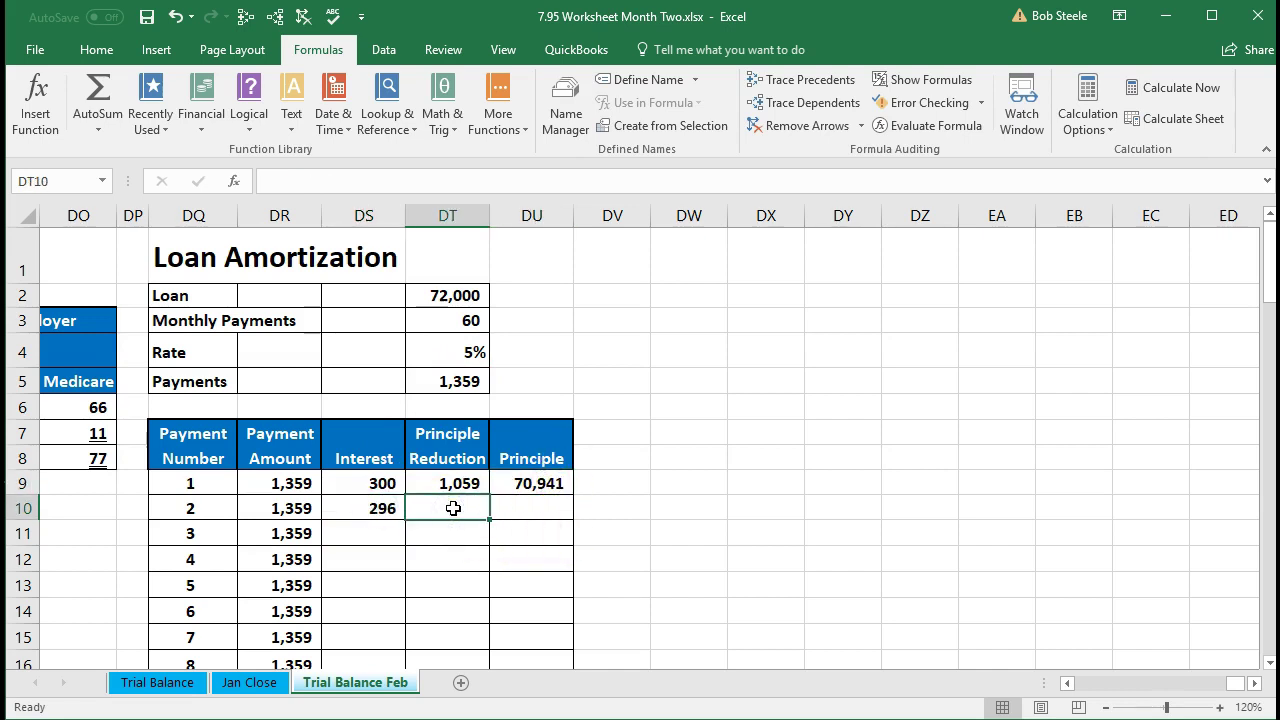
pyautogui.click(311, 508)
pyautogui.click(343, 508)
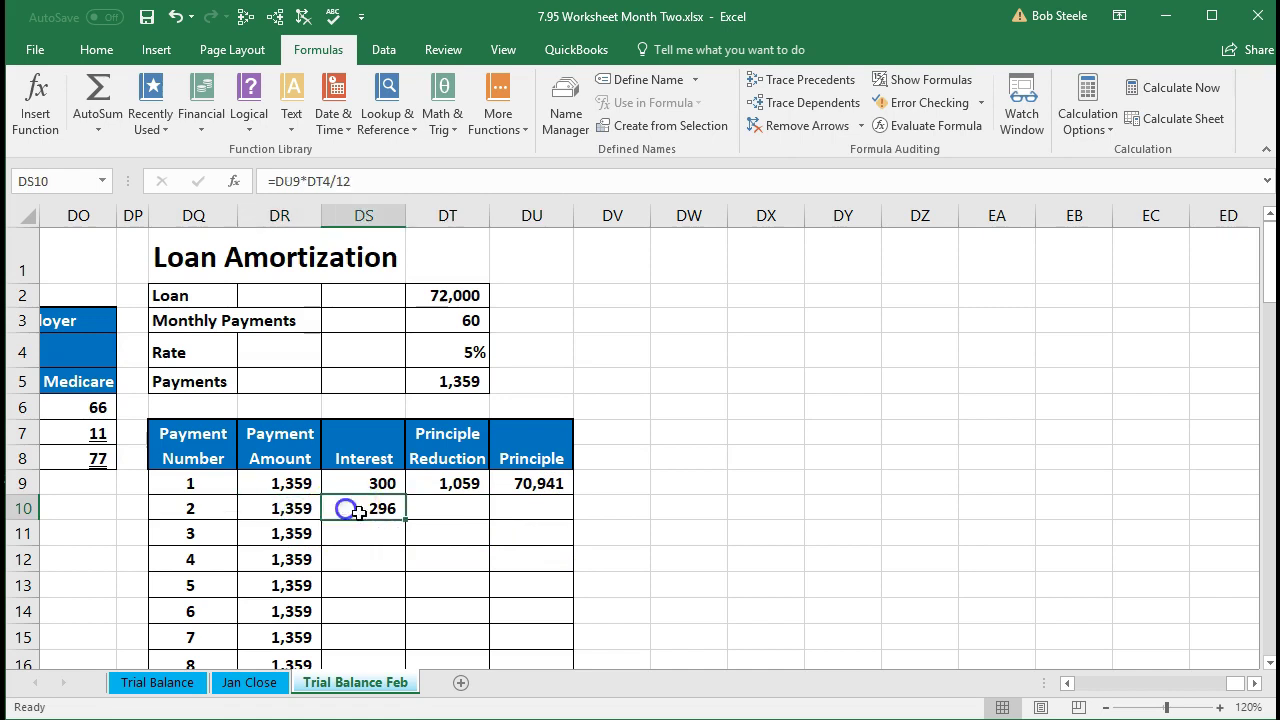
pyautogui.click(429, 509)
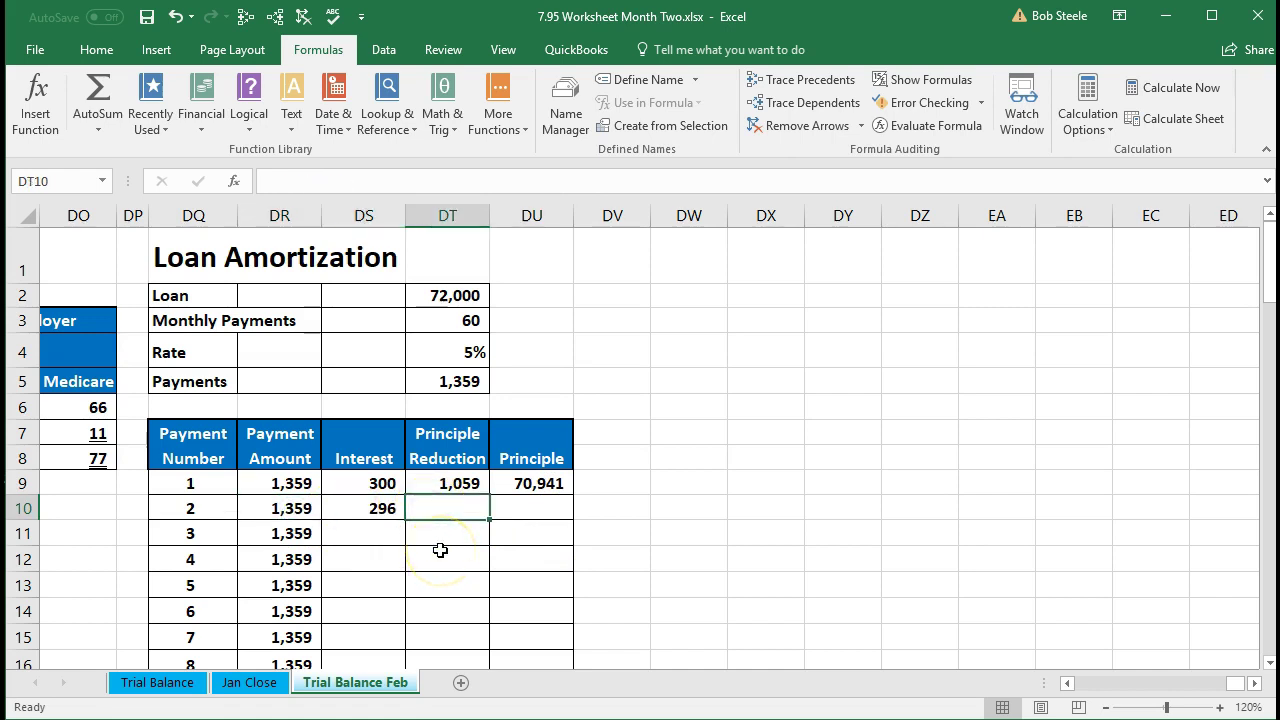
pyautogui.write('=')
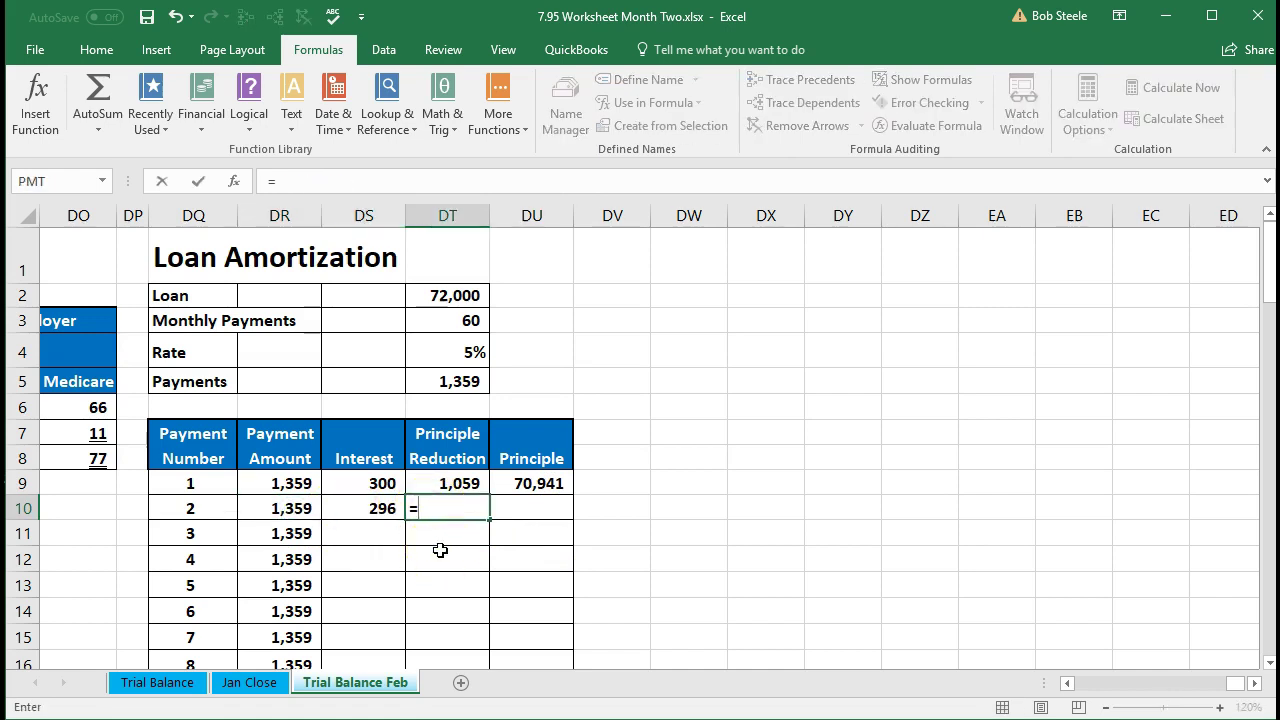
pyautogui.click(300, 508)
pyautogui.write('-')
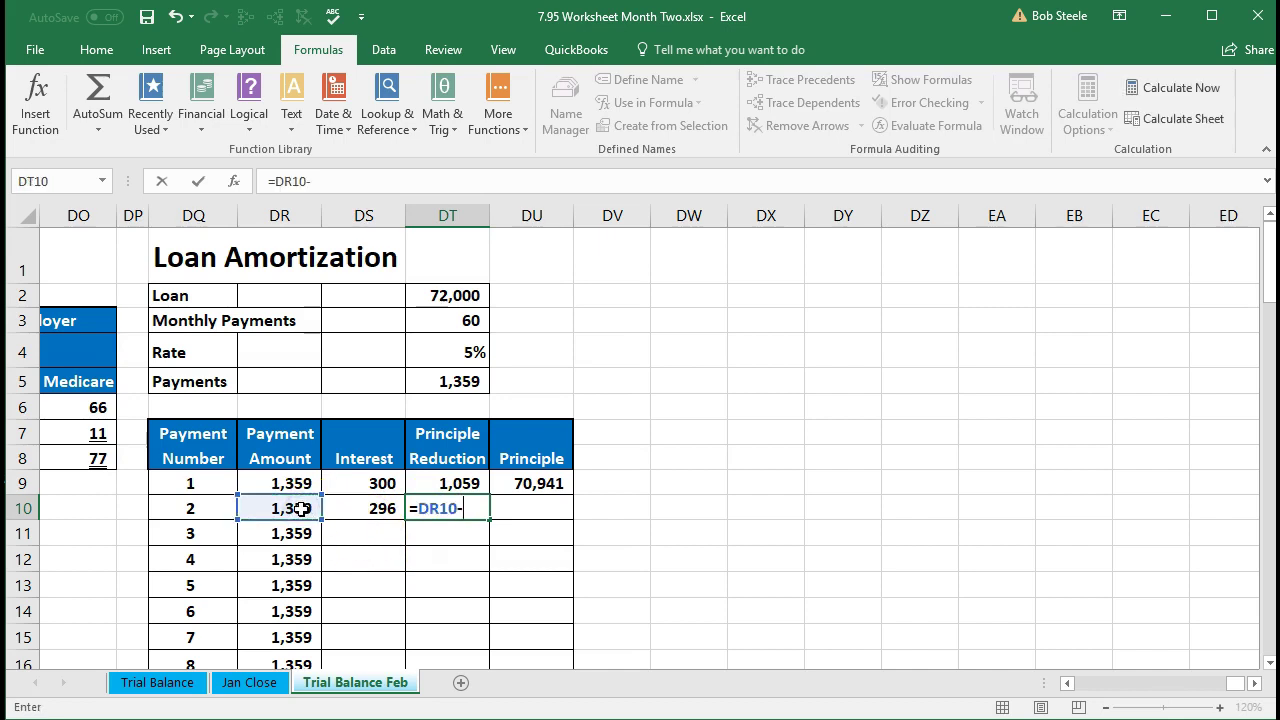
pyautogui.click(346, 500)
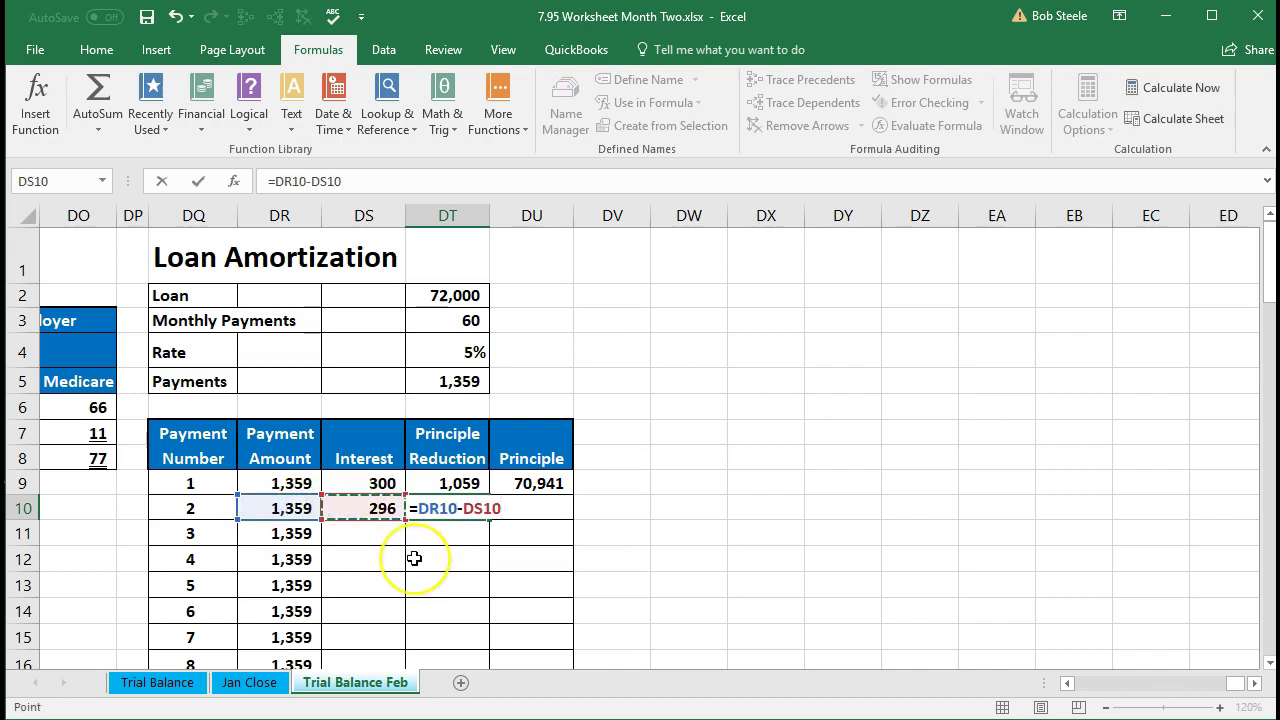
pyautogui.press('Return')
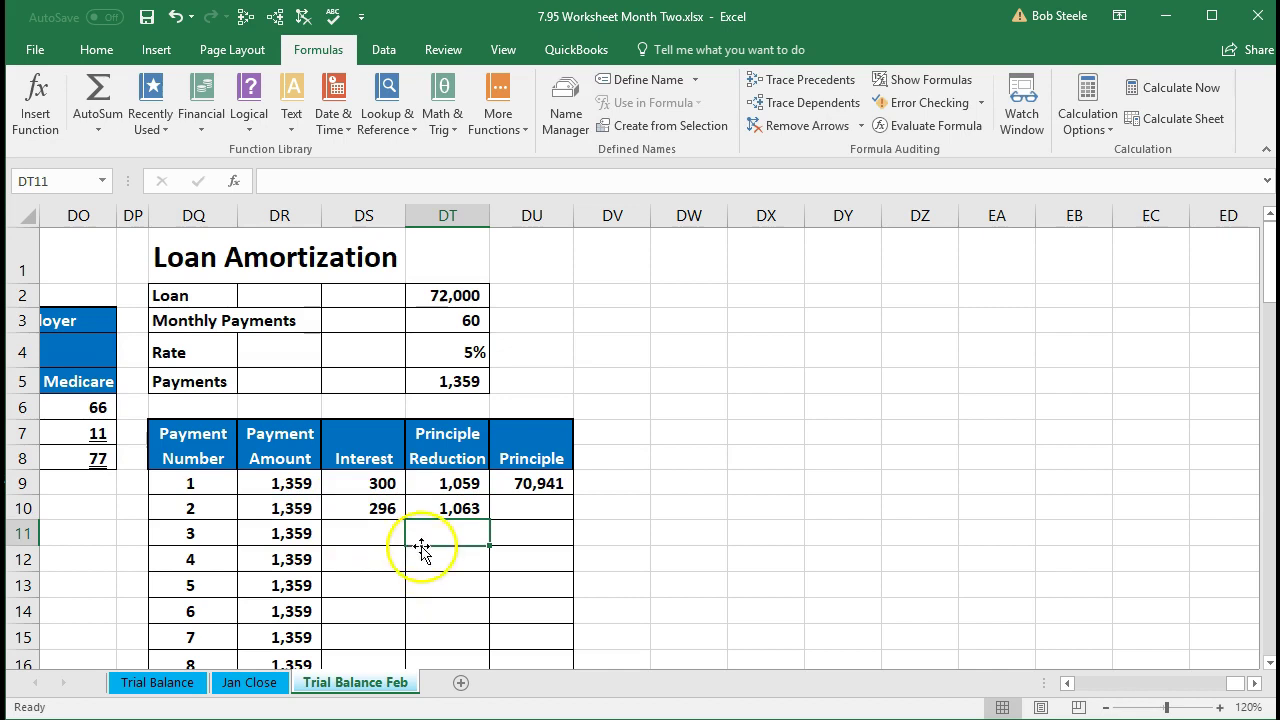
# - Calculate the second payment's remaining Principle in cell DU10 with the formula =DU9-DT10, and check the formula
pyautogui.click(518, 508)
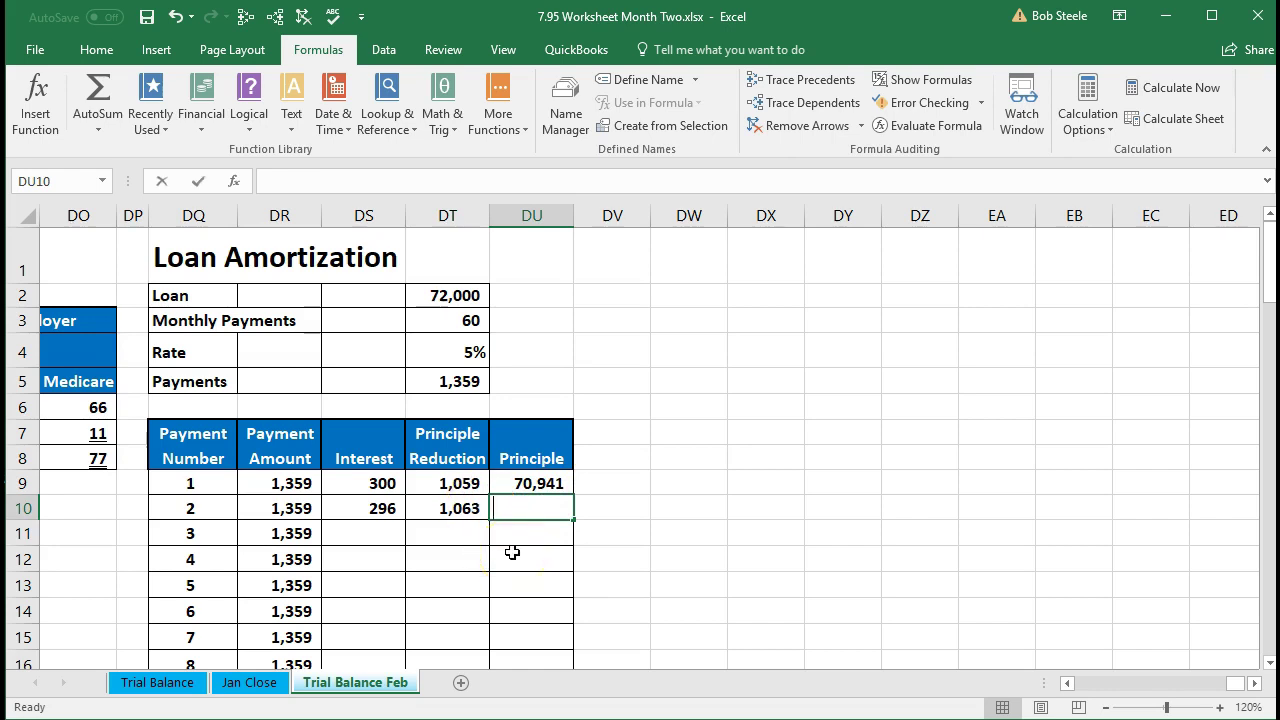
pyautogui.write('=')
pyautogui.click(515, 483)
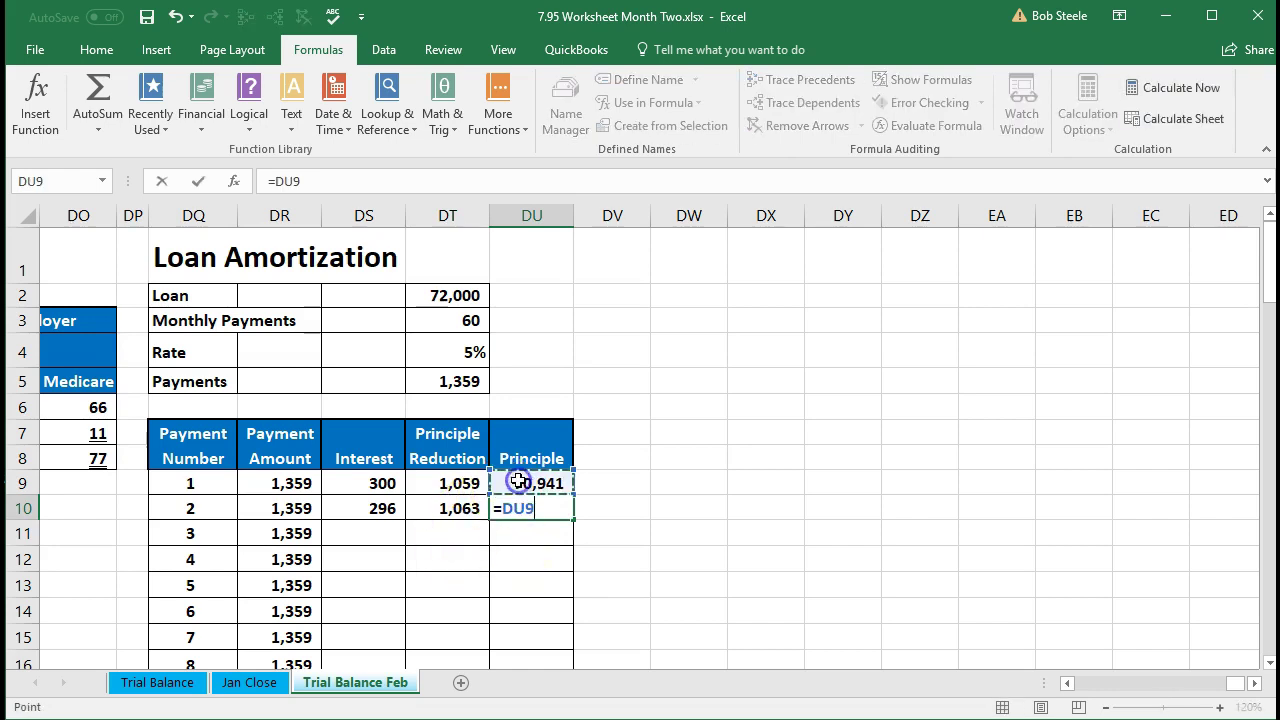
pyautogui.write('-')
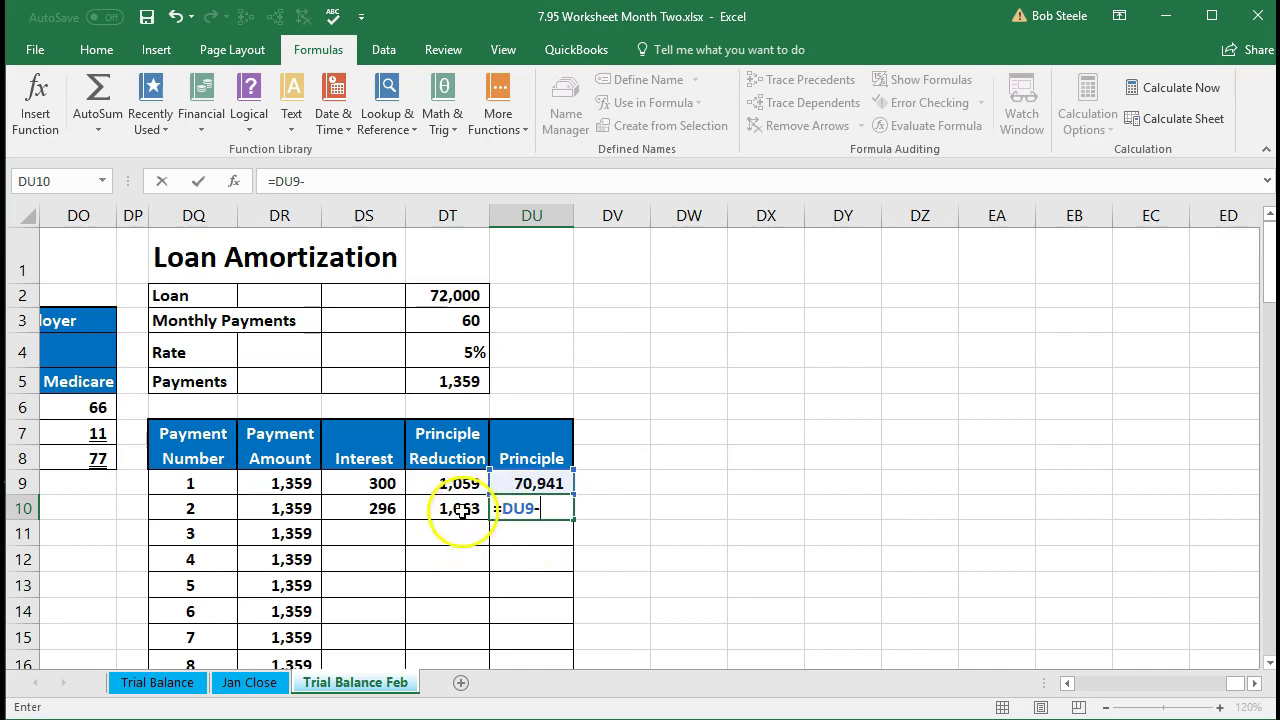
pyautogui.click(458, 508)
pyautogui.press('Return')
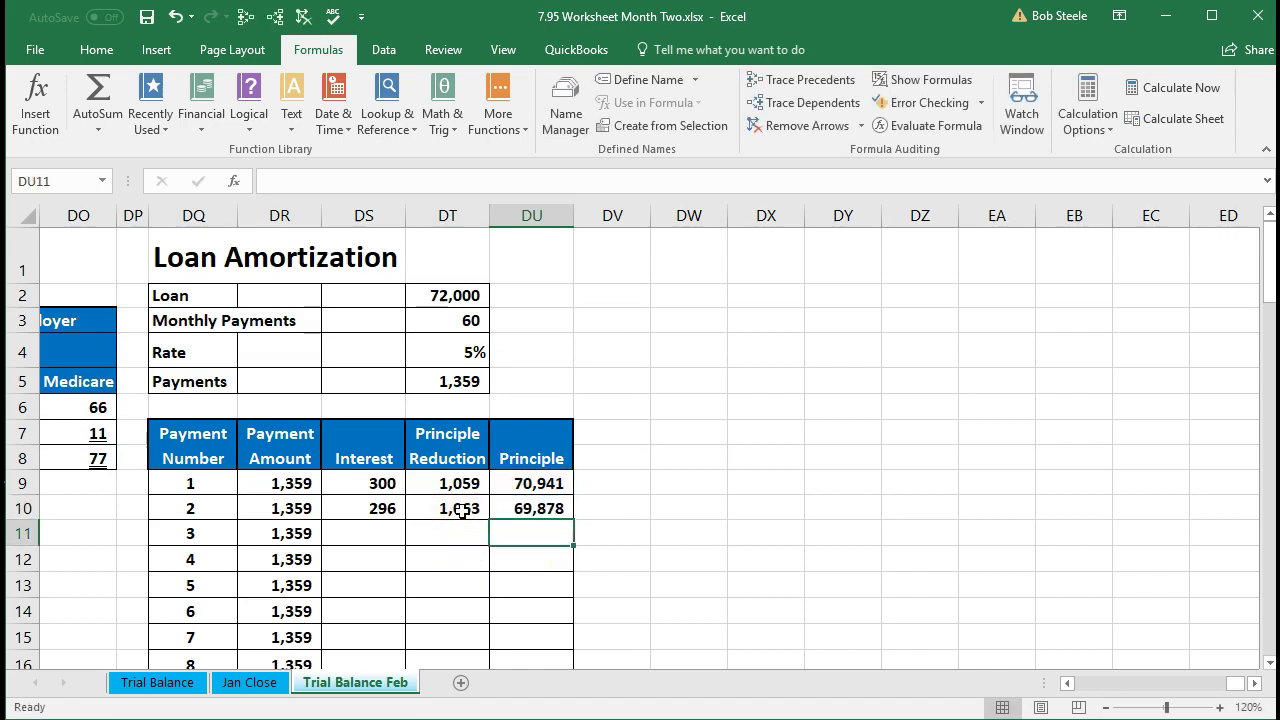
pyautogui.click(540, 510)
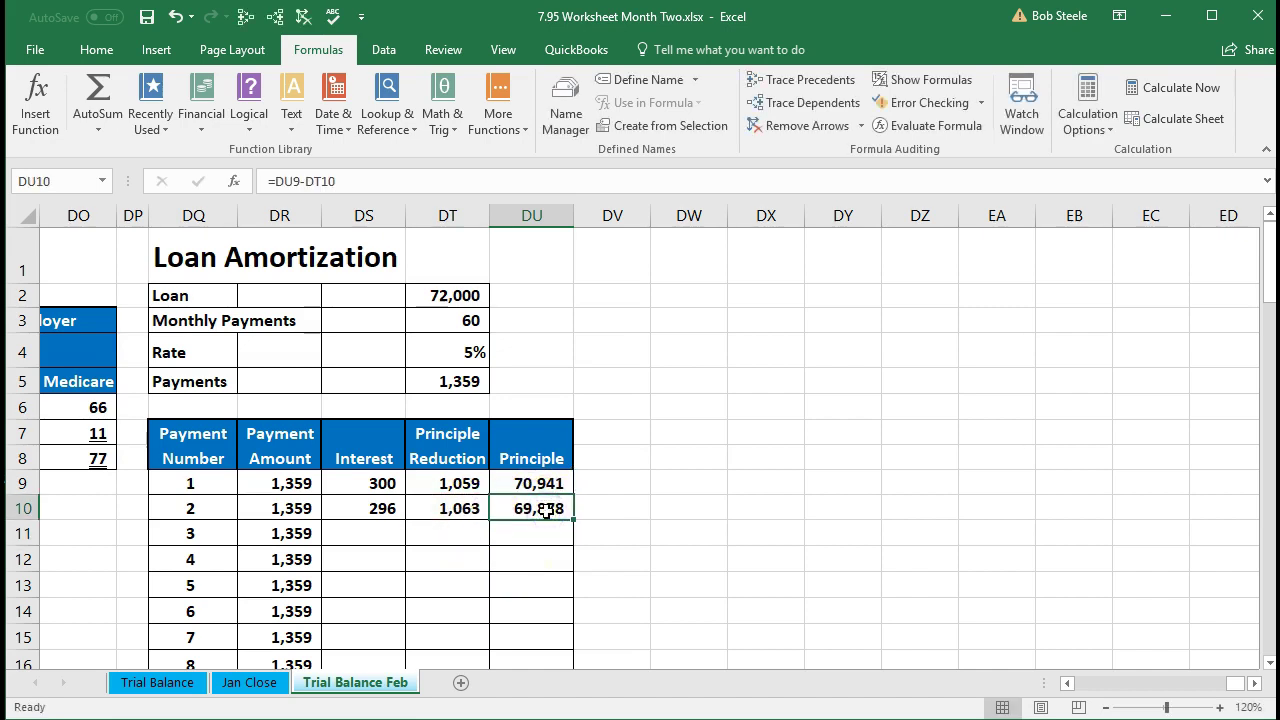
pyautogui.click(537, 523)
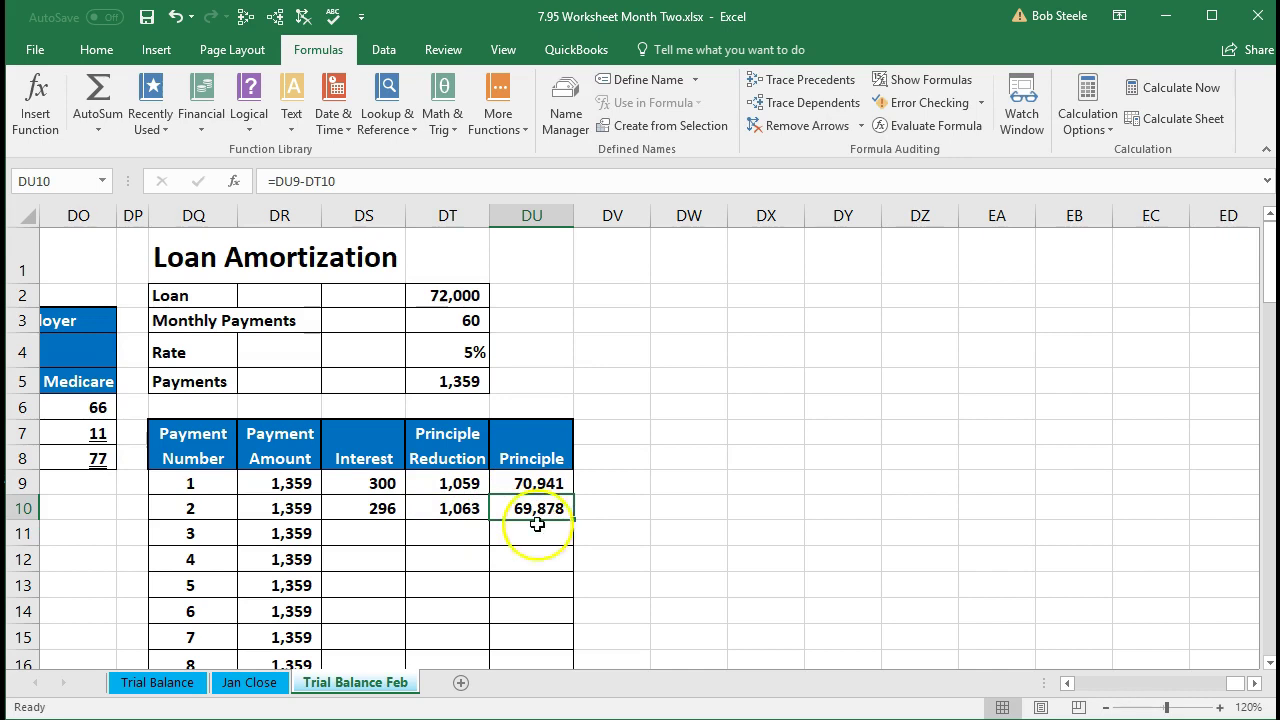
# - Calculate the third payment's Interest in cell DS11 with the formula =DU10*DT4/12
pyautogui.click(364, 533)
pyautogui.click(287, 532)
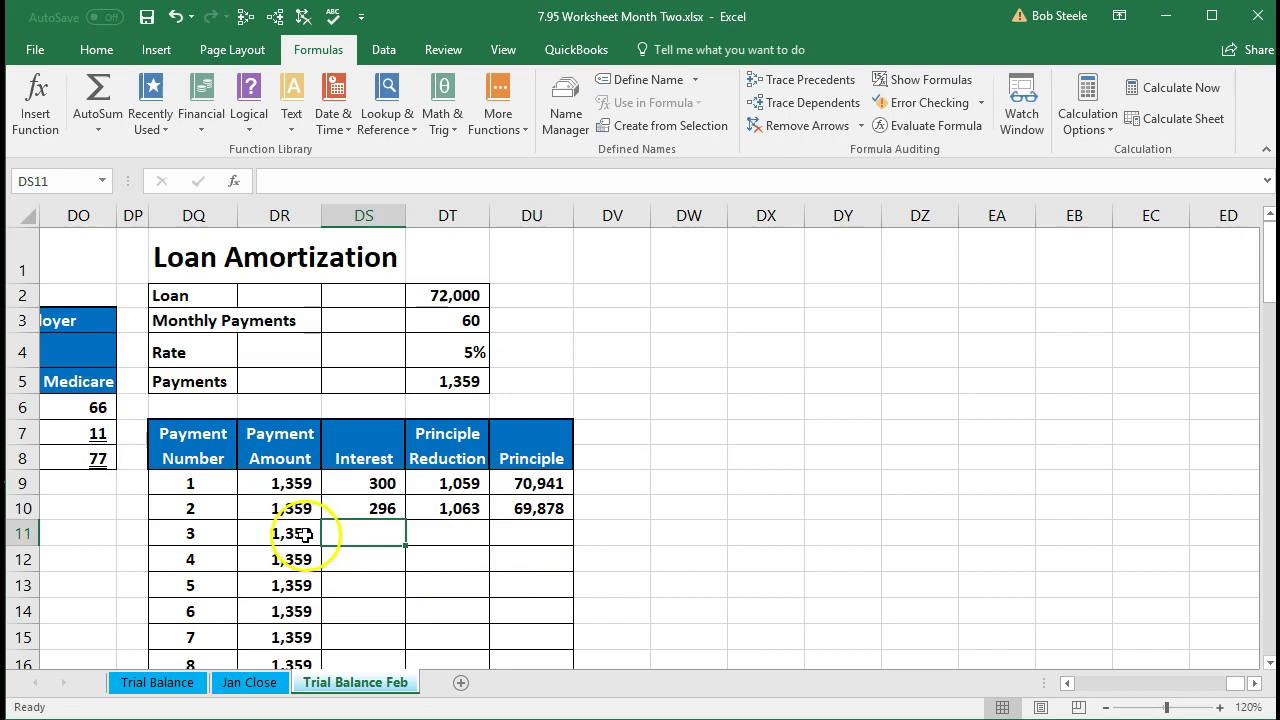
pyautogui.click(350, 533)
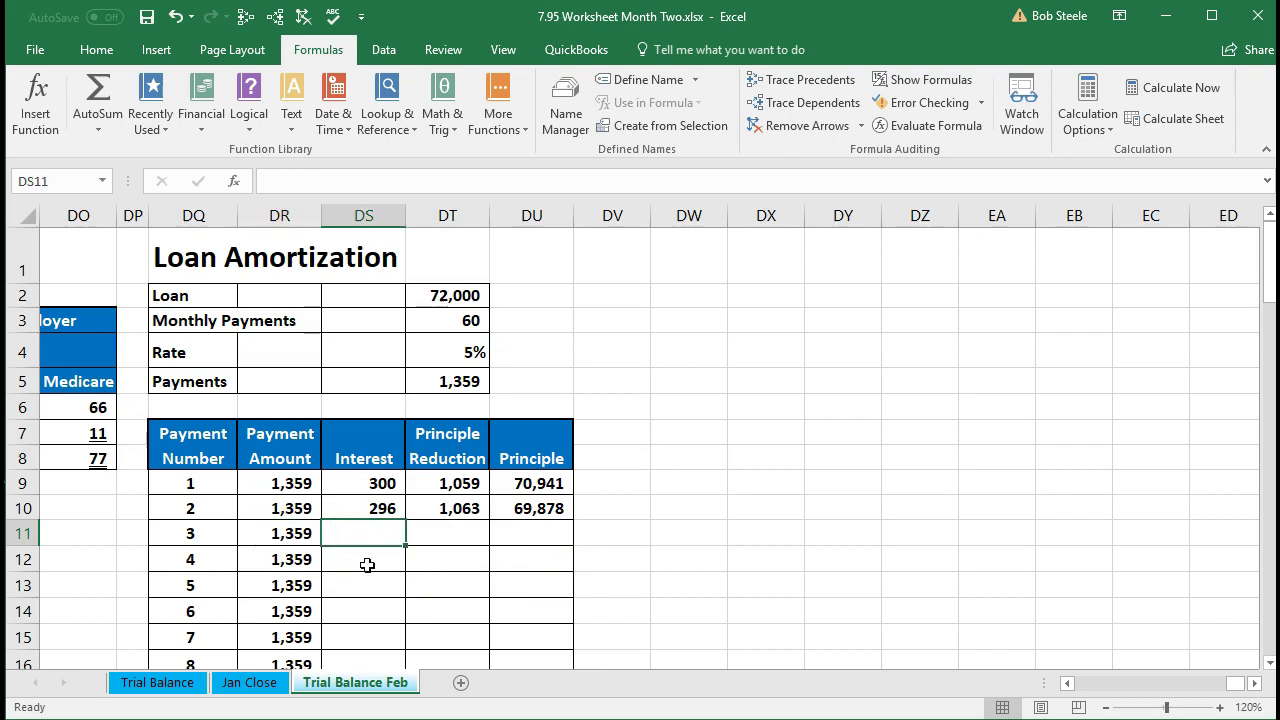
pyautogui.write('=')
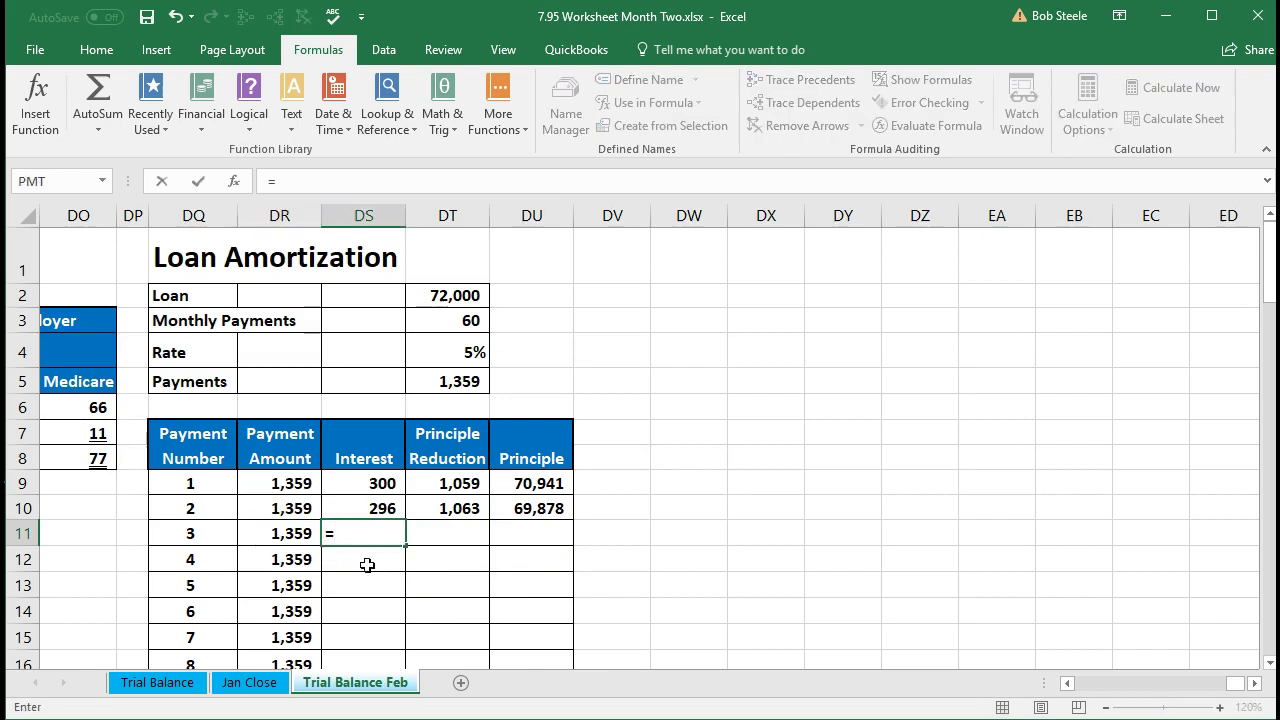
pyautogui.click(548, 508)
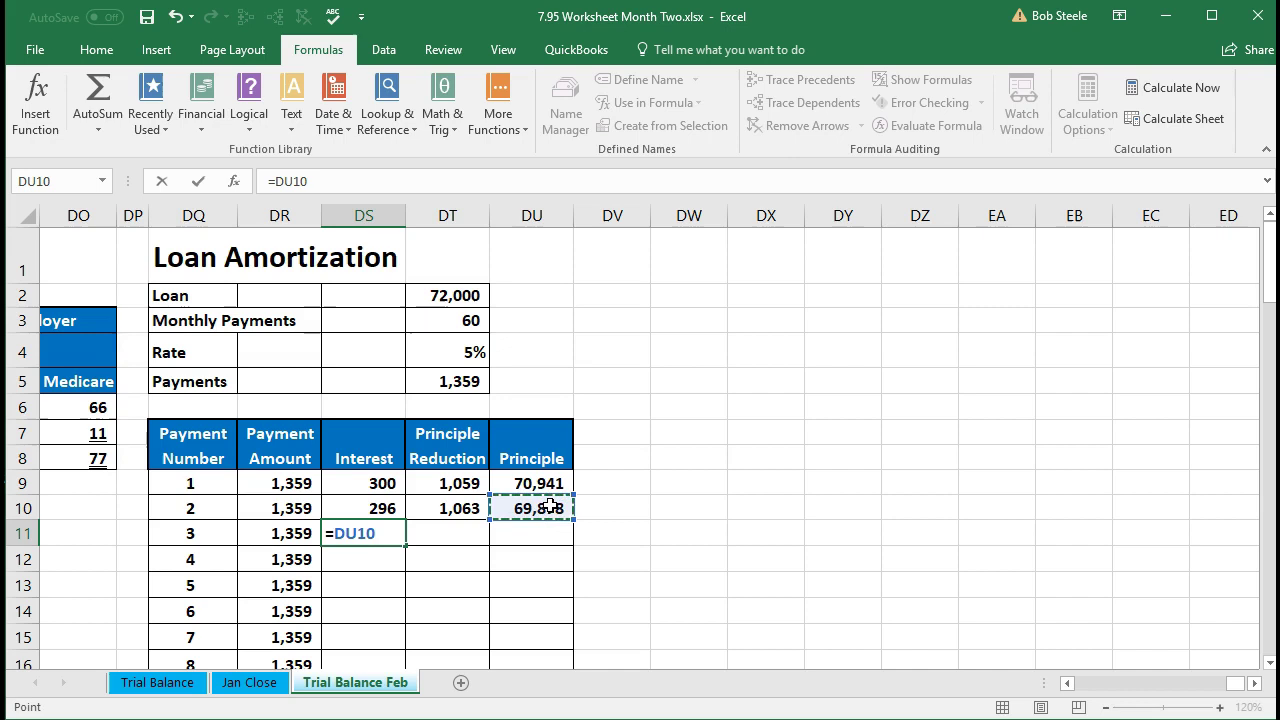
pyautogui.write('*')
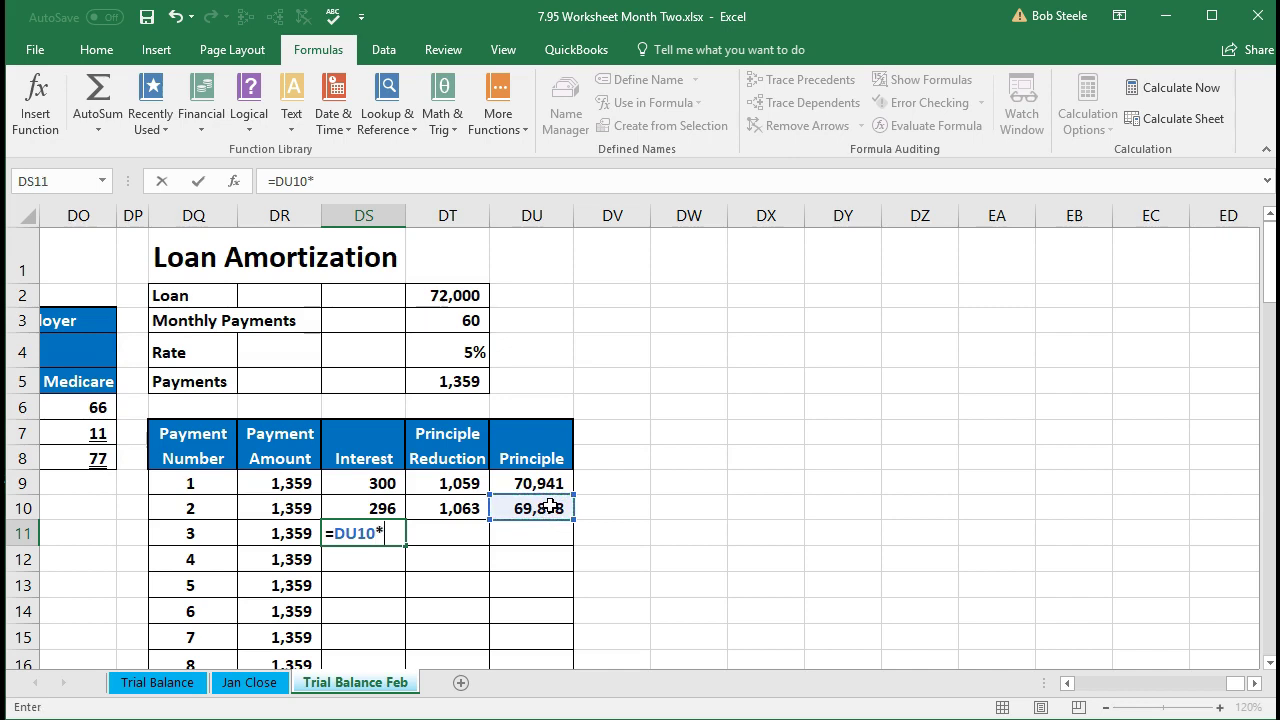
pyautogui.click(466, 343)
pyautogui.write('/12')
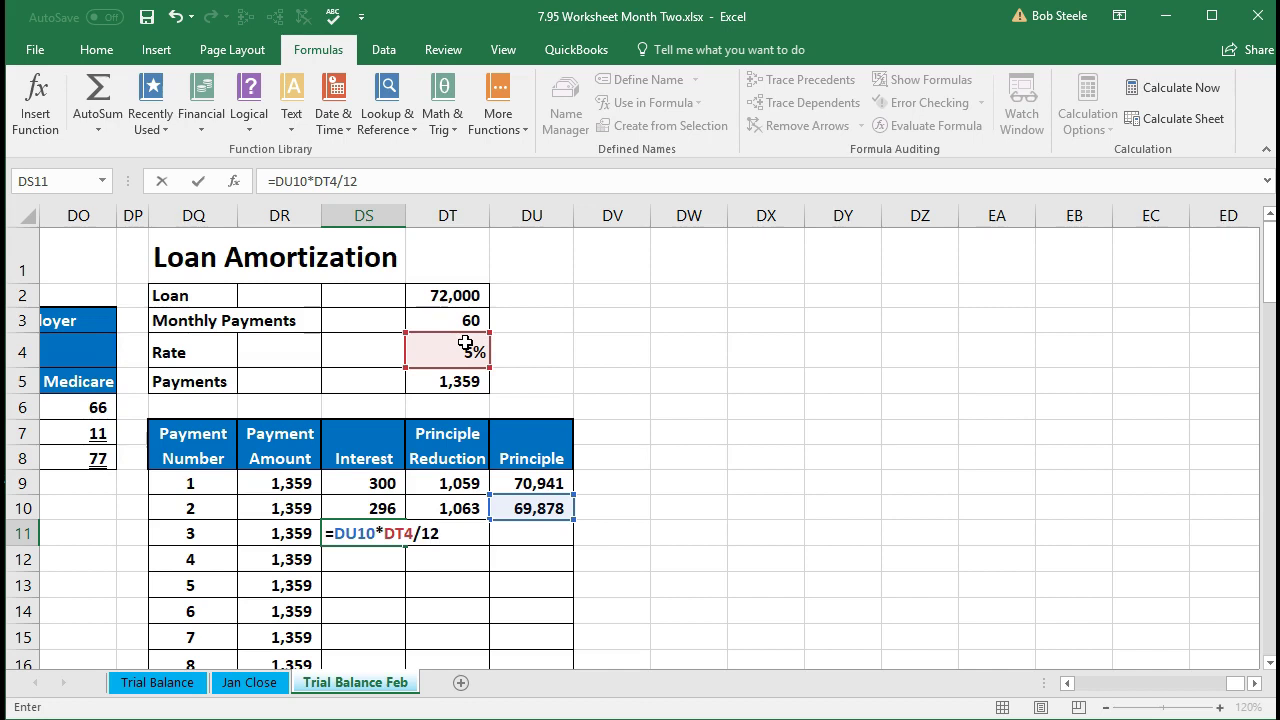
pyautogui.press('Return')
# - Calculate the third payment's Principle Reduction in cell DT11 with the formula =DR11-DS11
pyautogui.press('Up')
pyautogui.press('Right')
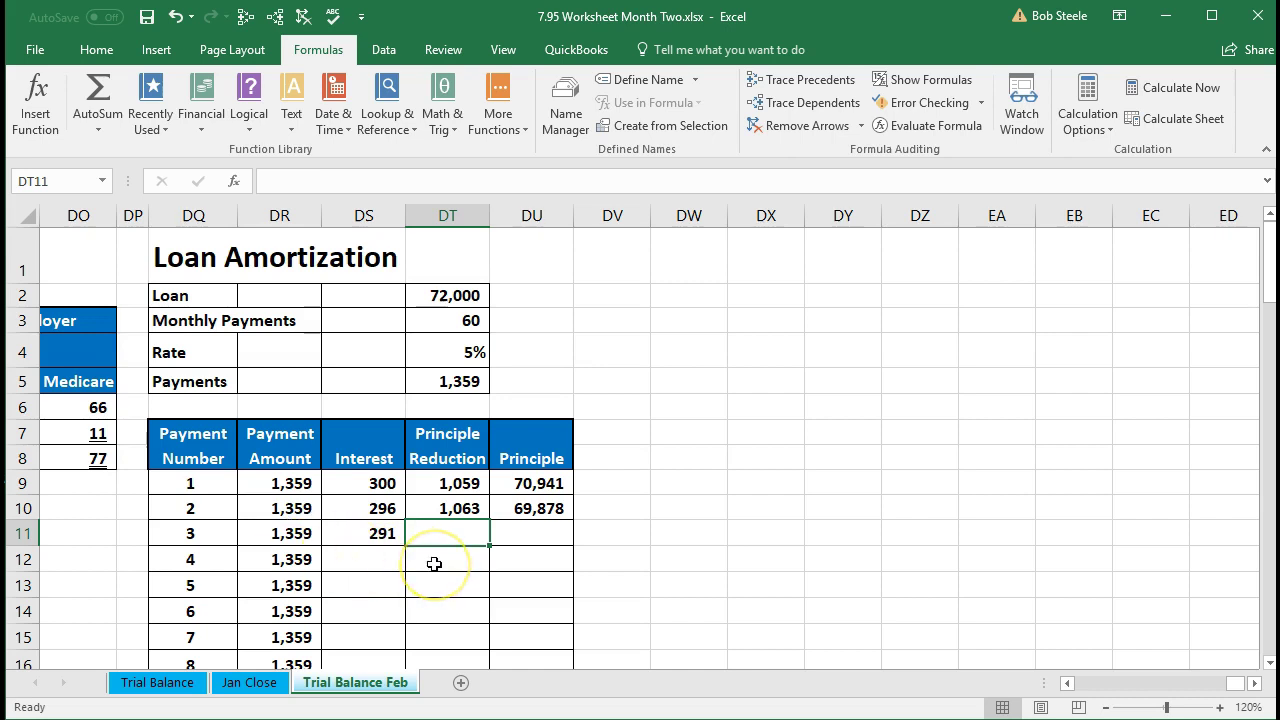
pyautogui.write('=')
pyautogui.click(295, 533)
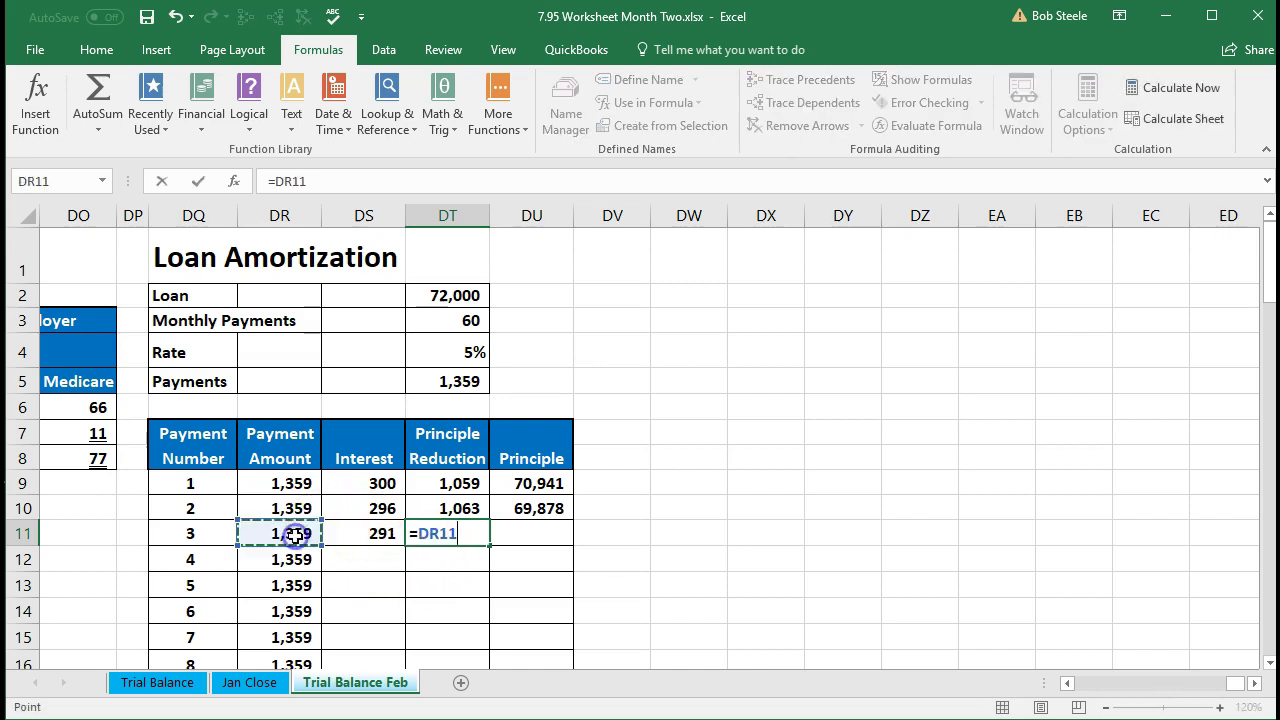
pyautogui.write('-')
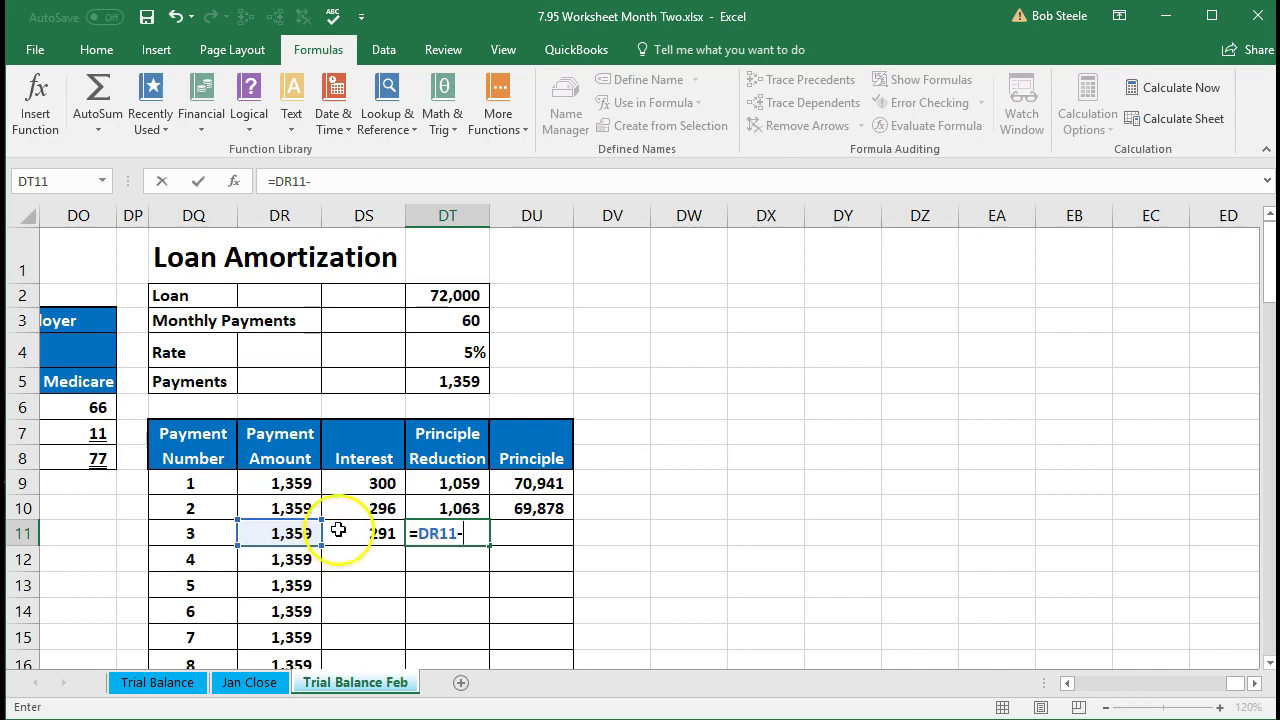
pyautogui.click(338, 530)
pyautogui.press('Return')
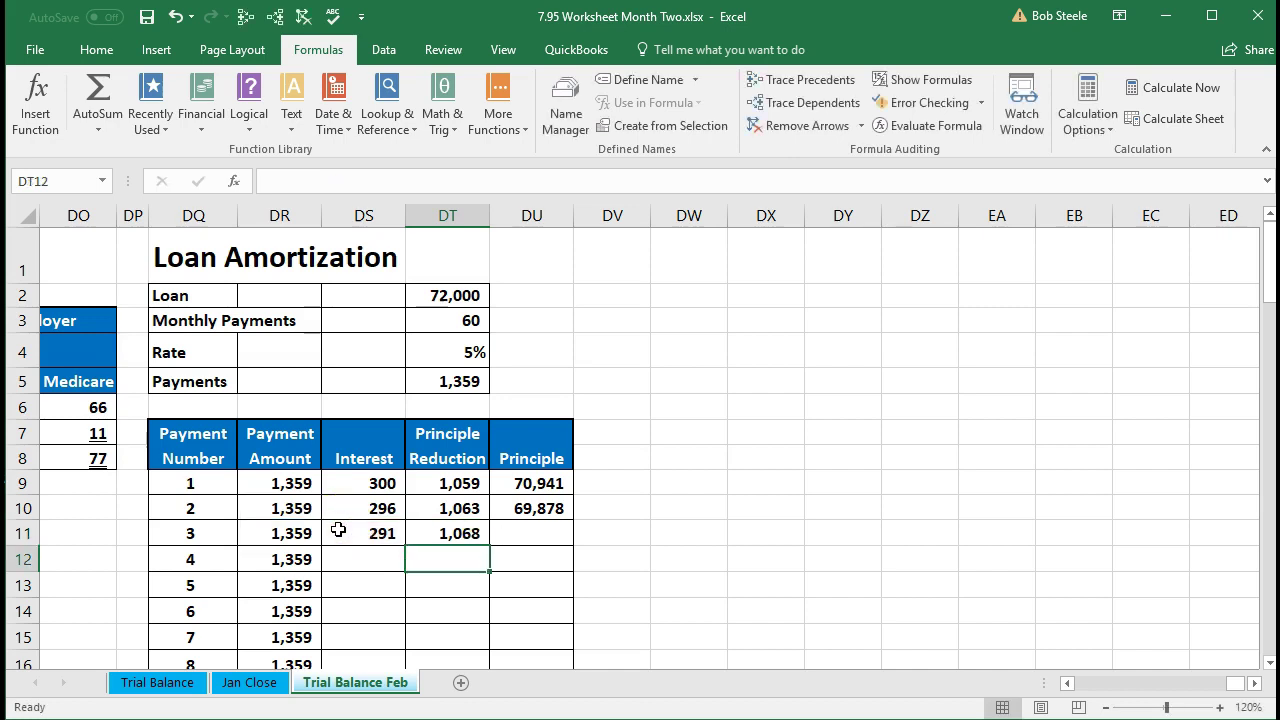
# - Calculate the third payment's remaining Principle in cell DU11 with the formula =DU10-DT11
pyautogui.press('Right')
pyautogui.press('Up')
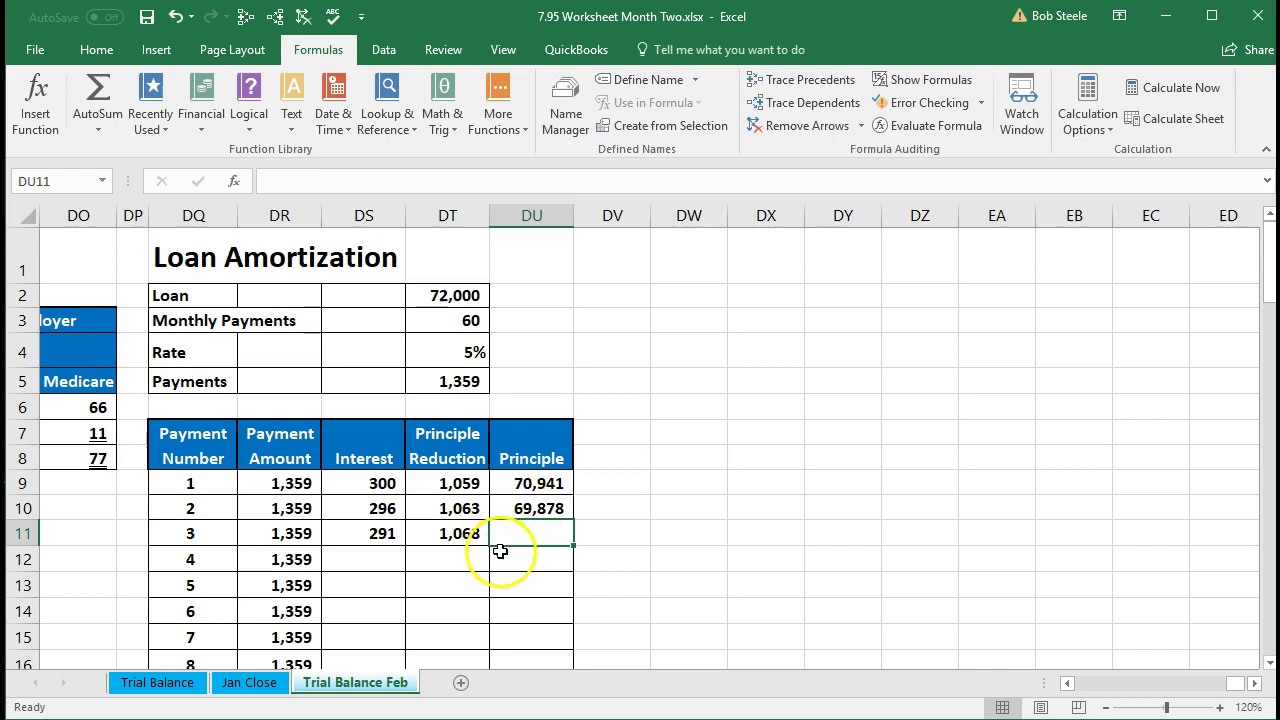
pyautogui.write('=')
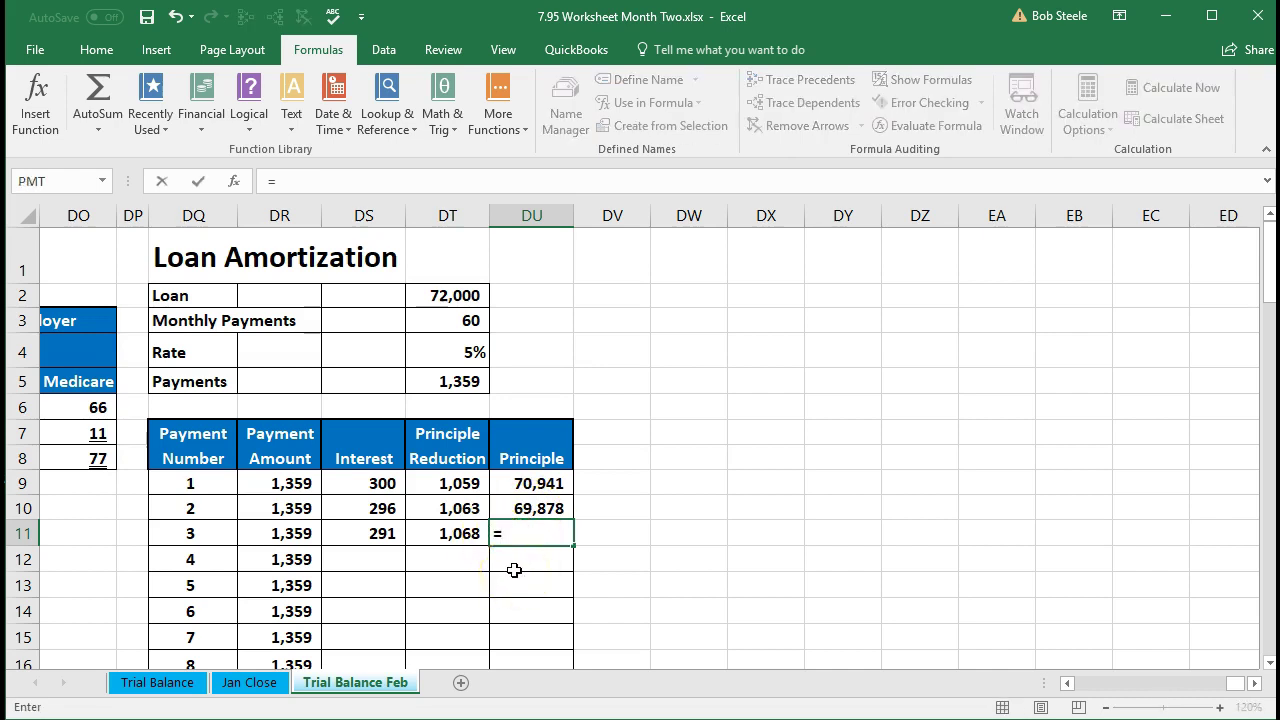
pyautogui.click(540, 505)
pyautogui.write('-')
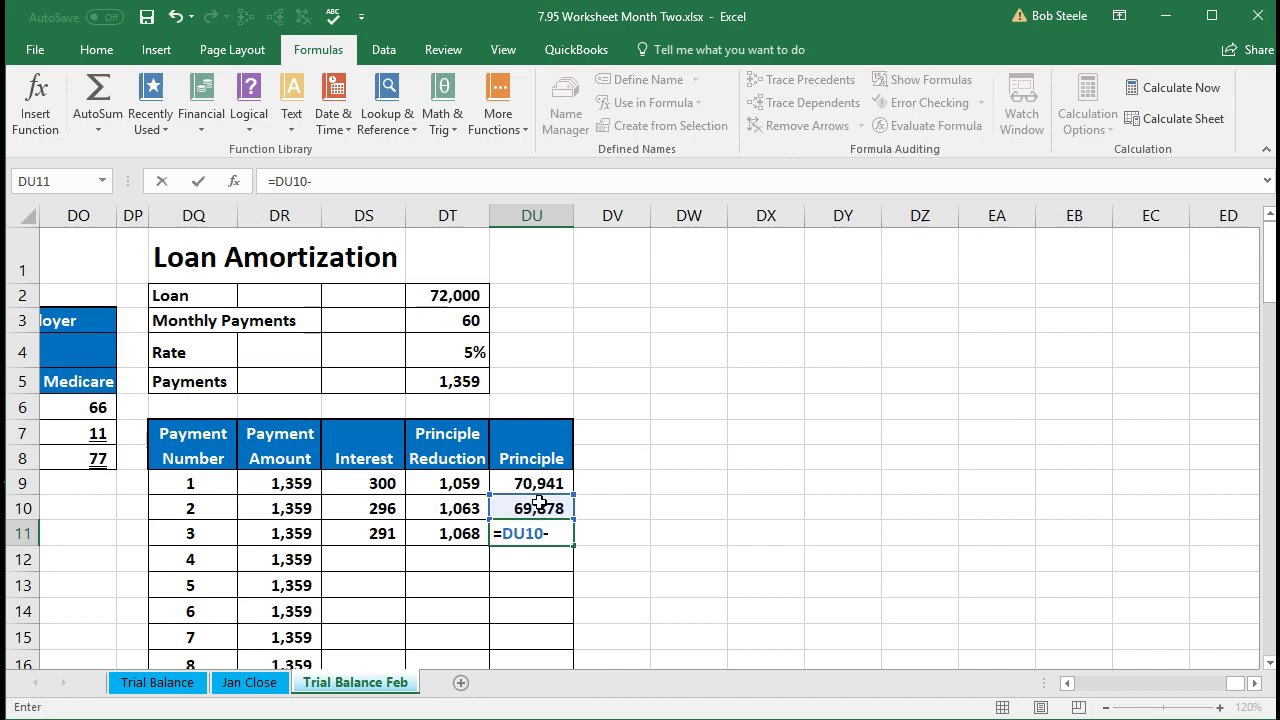
pyautogui.click(472, 533)
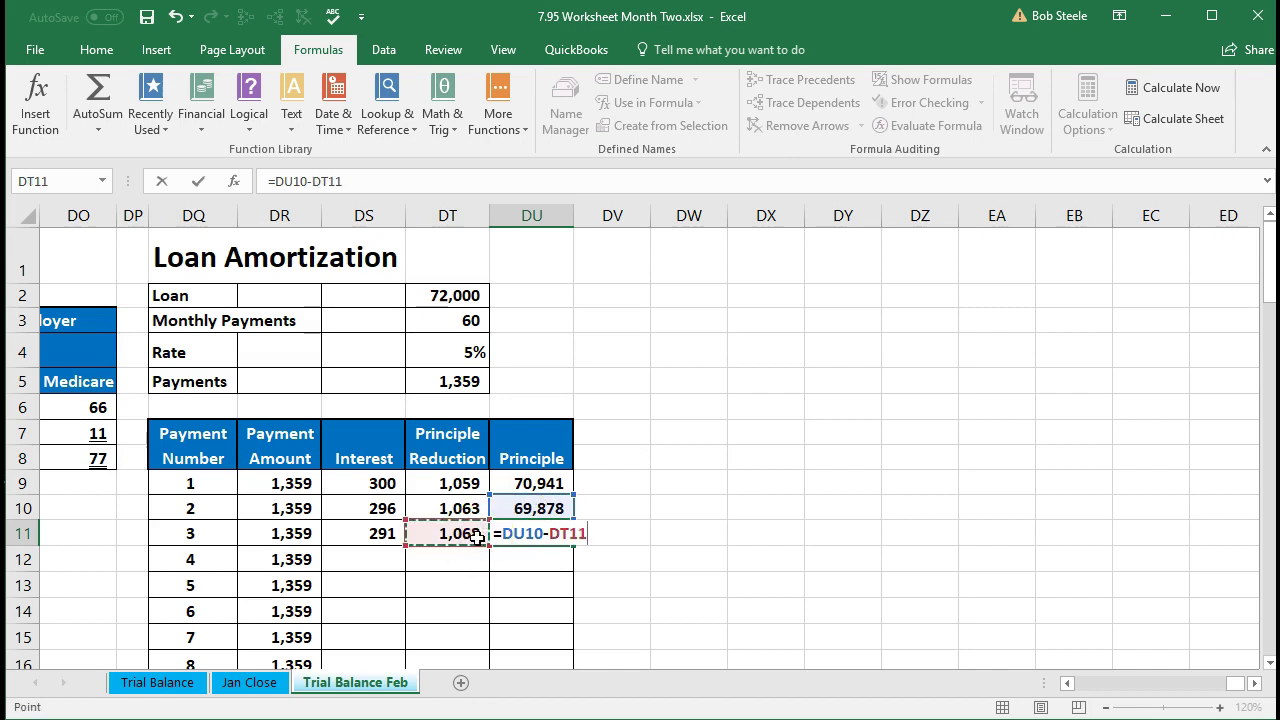
pyautogui.press('Return')
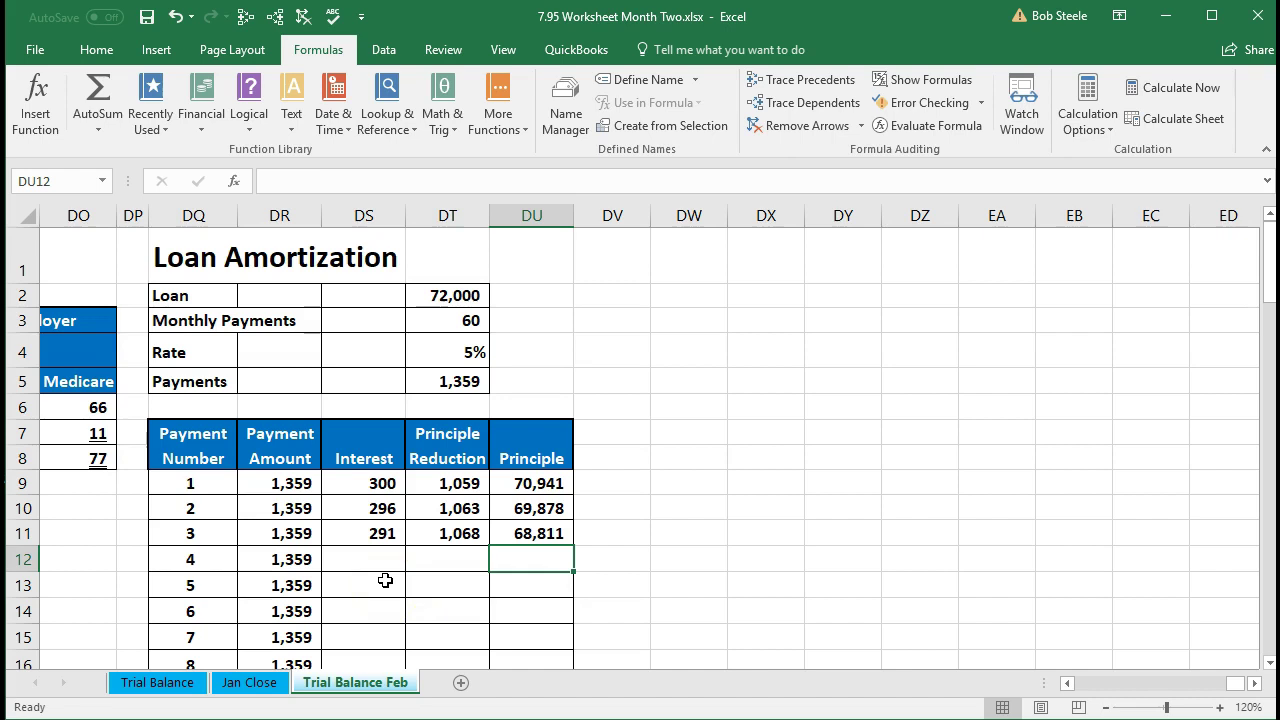
# - Try to fill the third payment's Interest, Principle Reduction and Principle formulas in DS11:DU11 down to row 12
pyautogui.moveTo(375, 533); pyautogui.dragTo(509, 534)
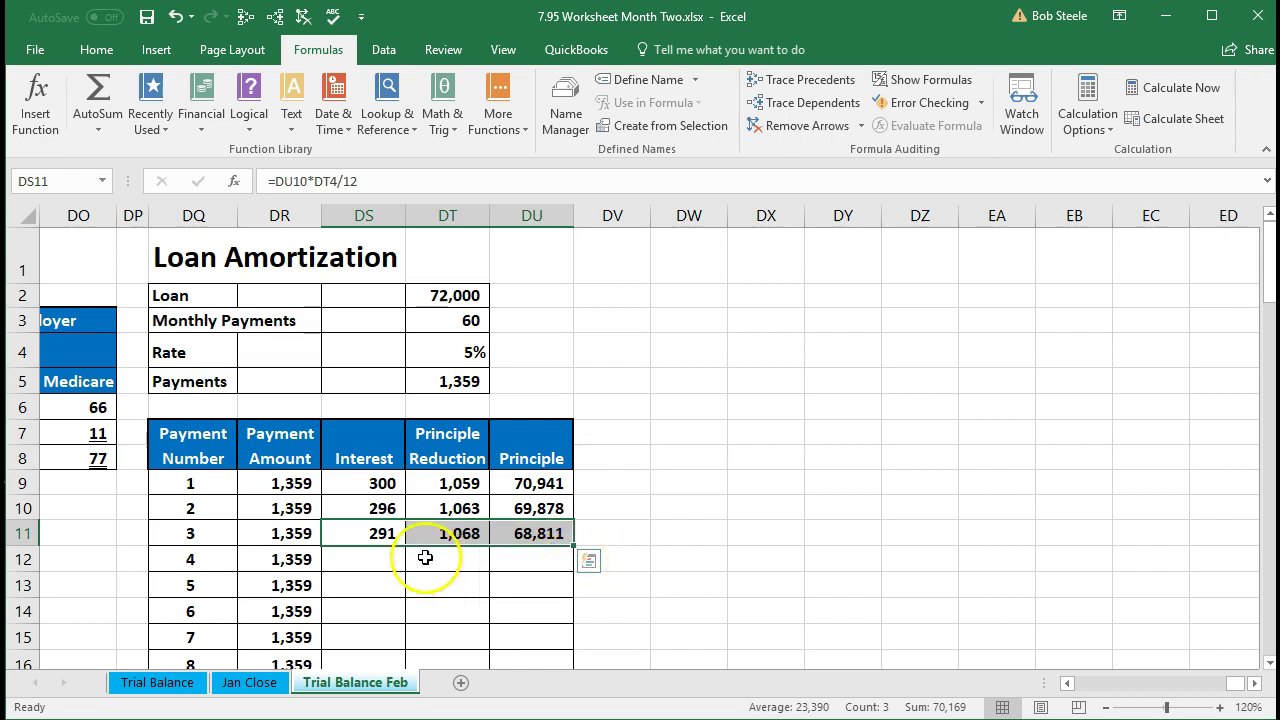
pyautogui.moveTo(380, 530); pyautogui.dragTo(520, 531)
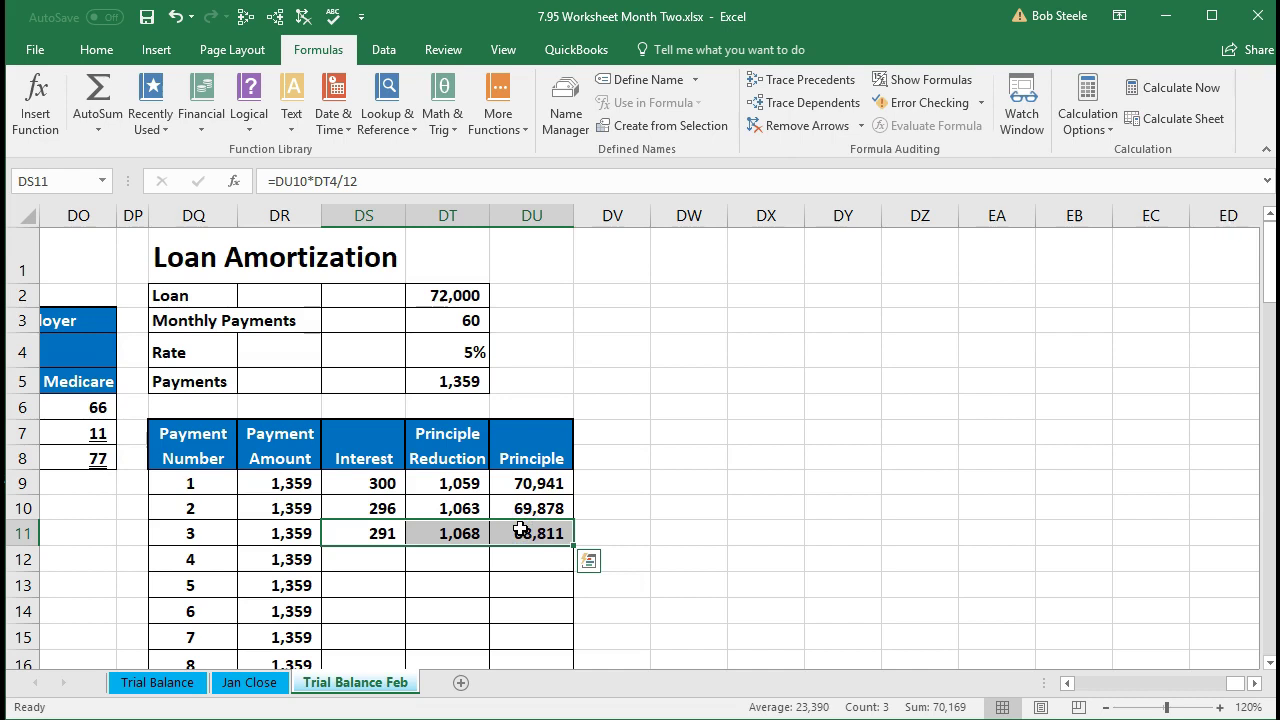
pyautogui.moveTo(571, 546); pyautogui.dragTo(569, 569)
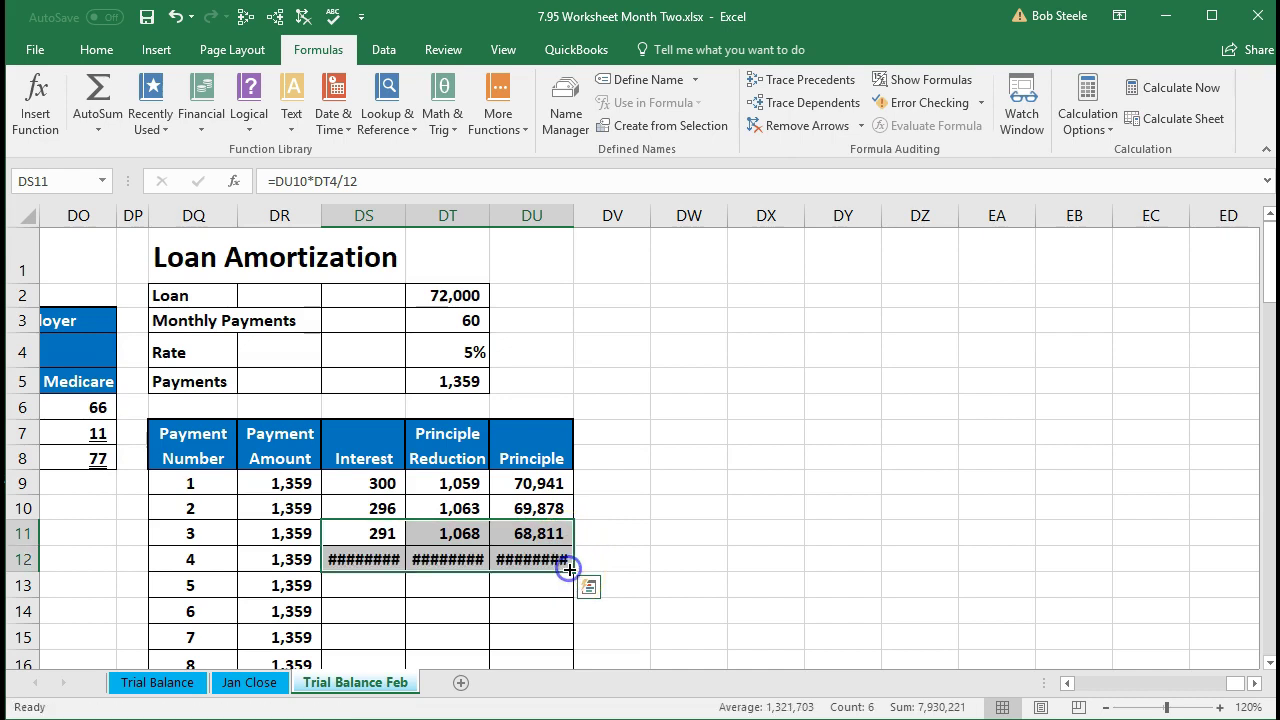
pyautogui.click(500, 606)
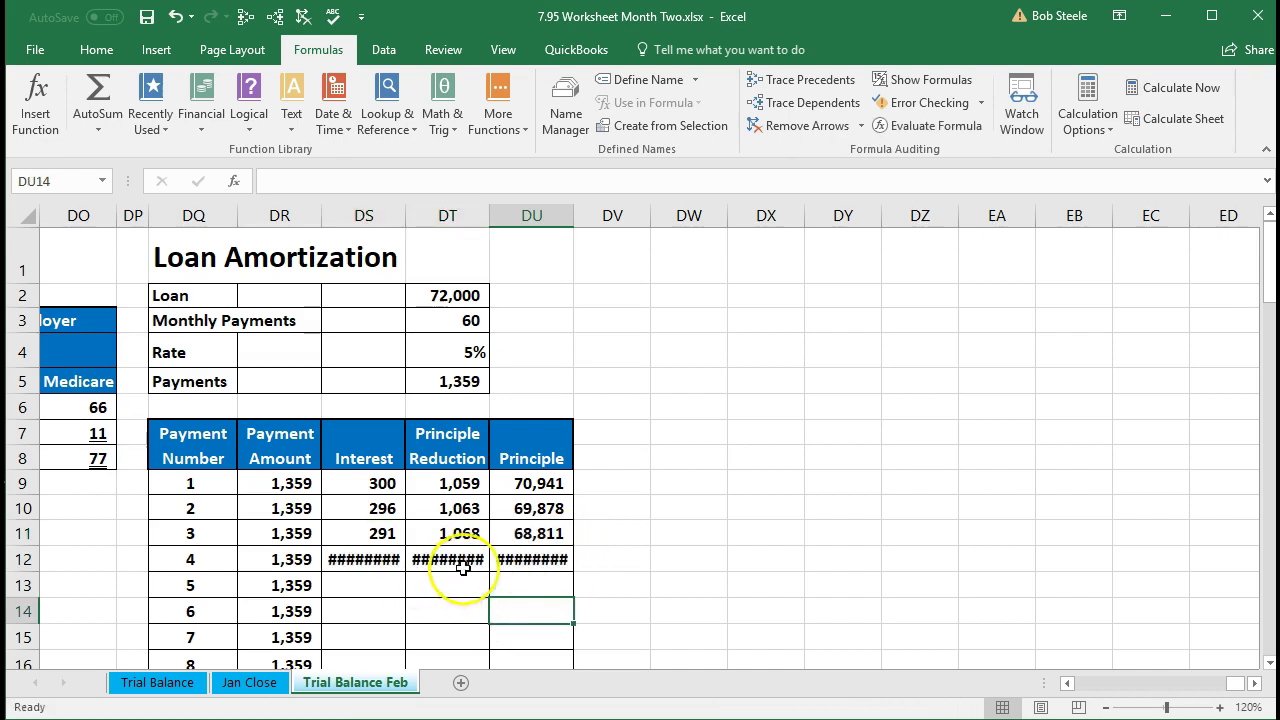
pyautogui.moveTo(463, 567)
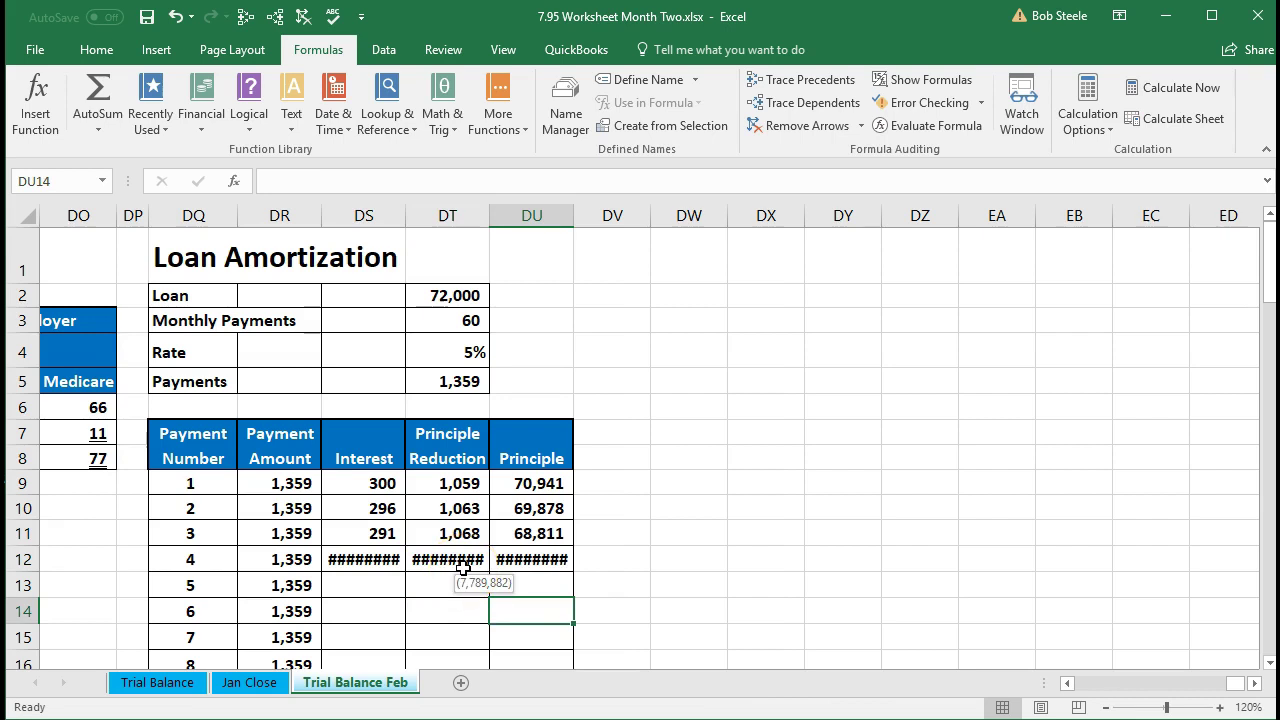
# - Examine the cell references in the copied formulas of the fourth payment in DS12, DT12 and DU12
pyautogui.doubleClick(370, 559)
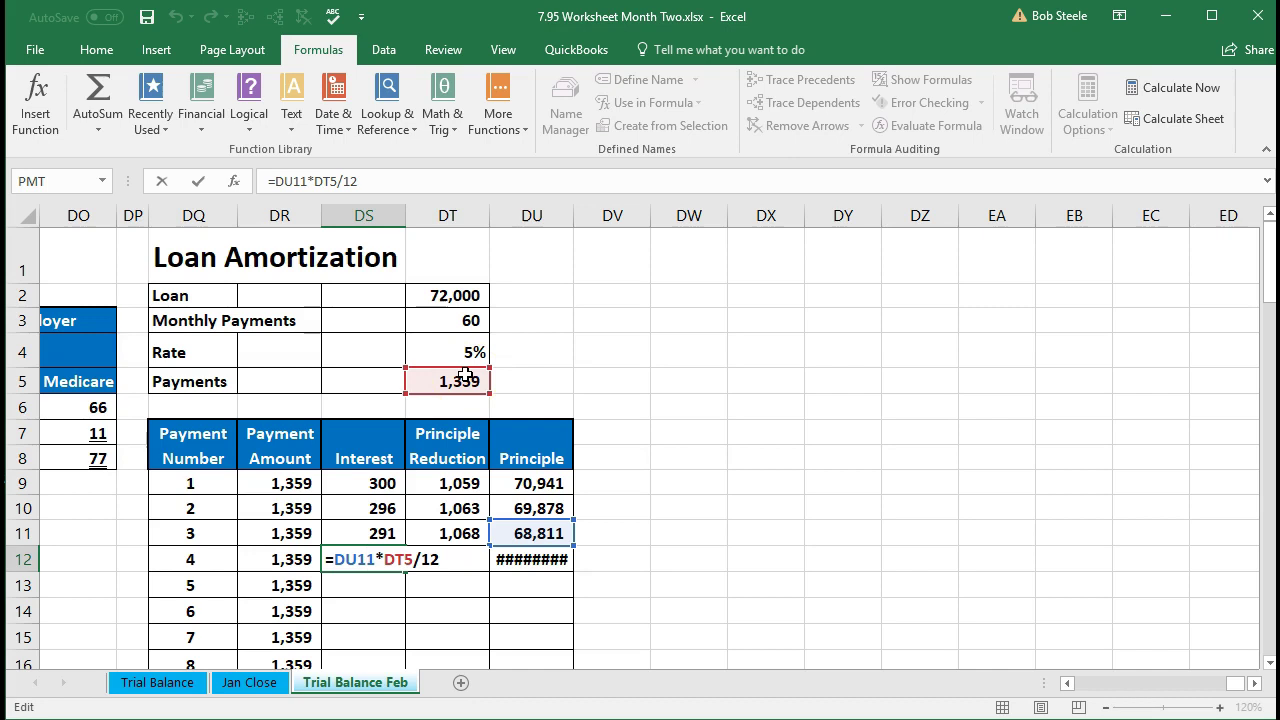
pyautogui.press('Return')
pyautogui.click(464, 559)
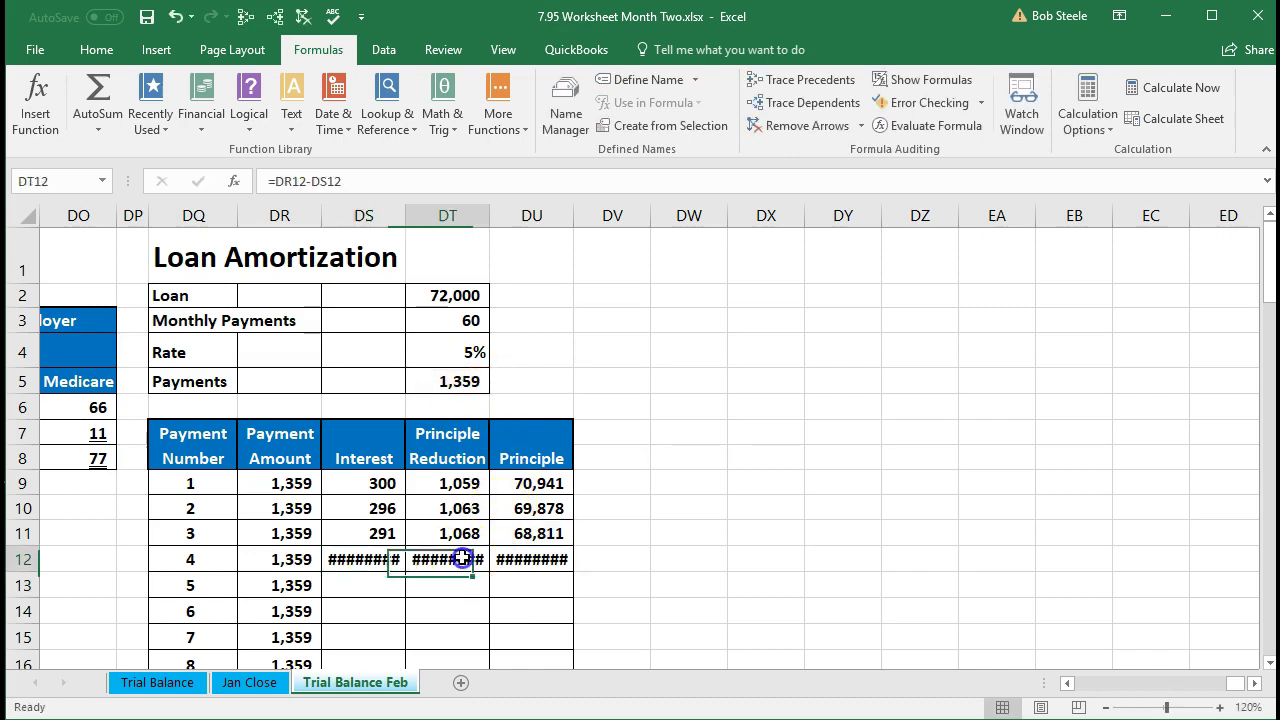
pyautogui.doubleClick(464, 559)
pyautogui.press('Return')
pyautogui.click(531, 560)
pyautogui.doubleClick(543, 560)
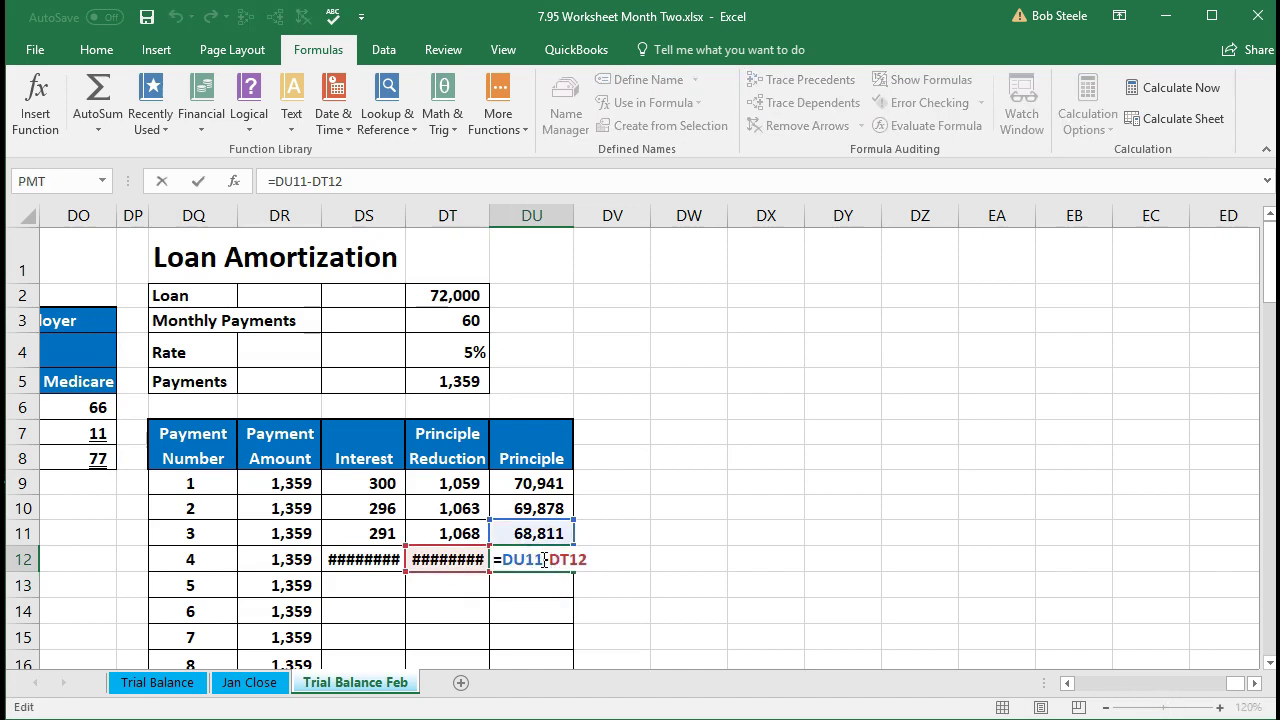
pyautogui.press('Return')
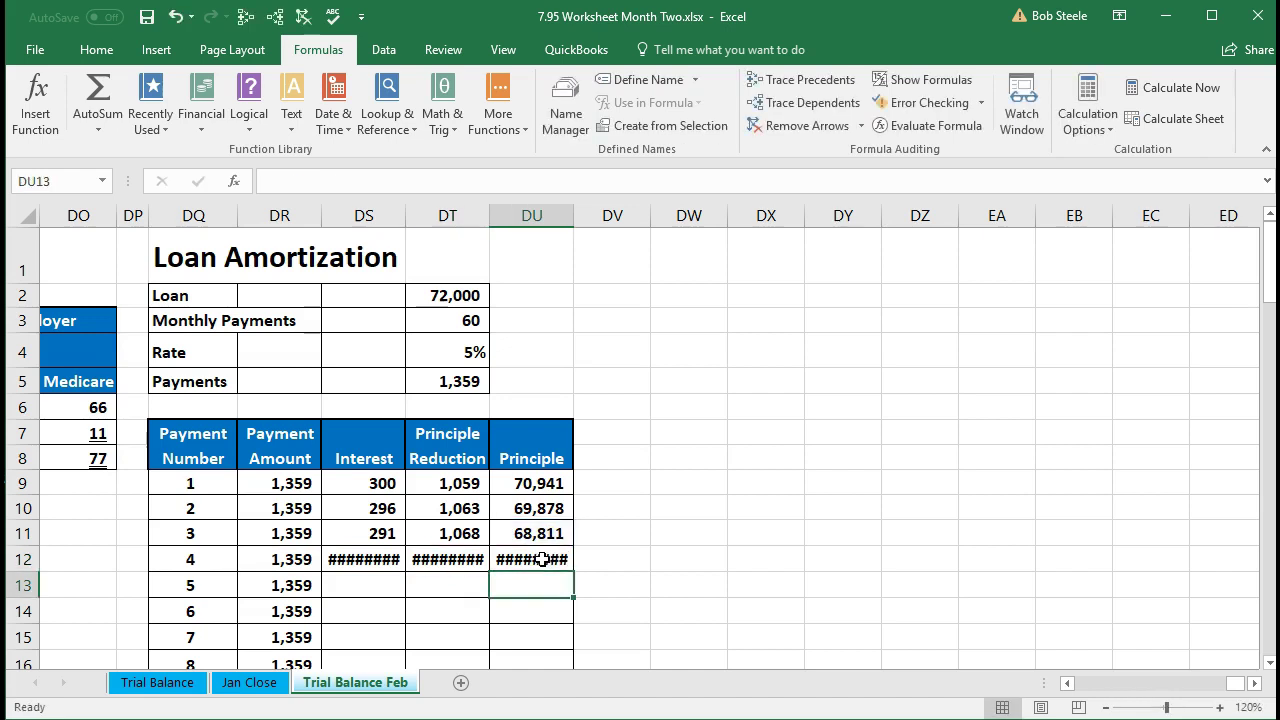
# - Clear the copied formulas from the fourth payment's cells DS12:DU12
pyautogui.click(388, 560)
pyautogui.moveTo(388, 560); pyautogui.dragTo(514, 562)
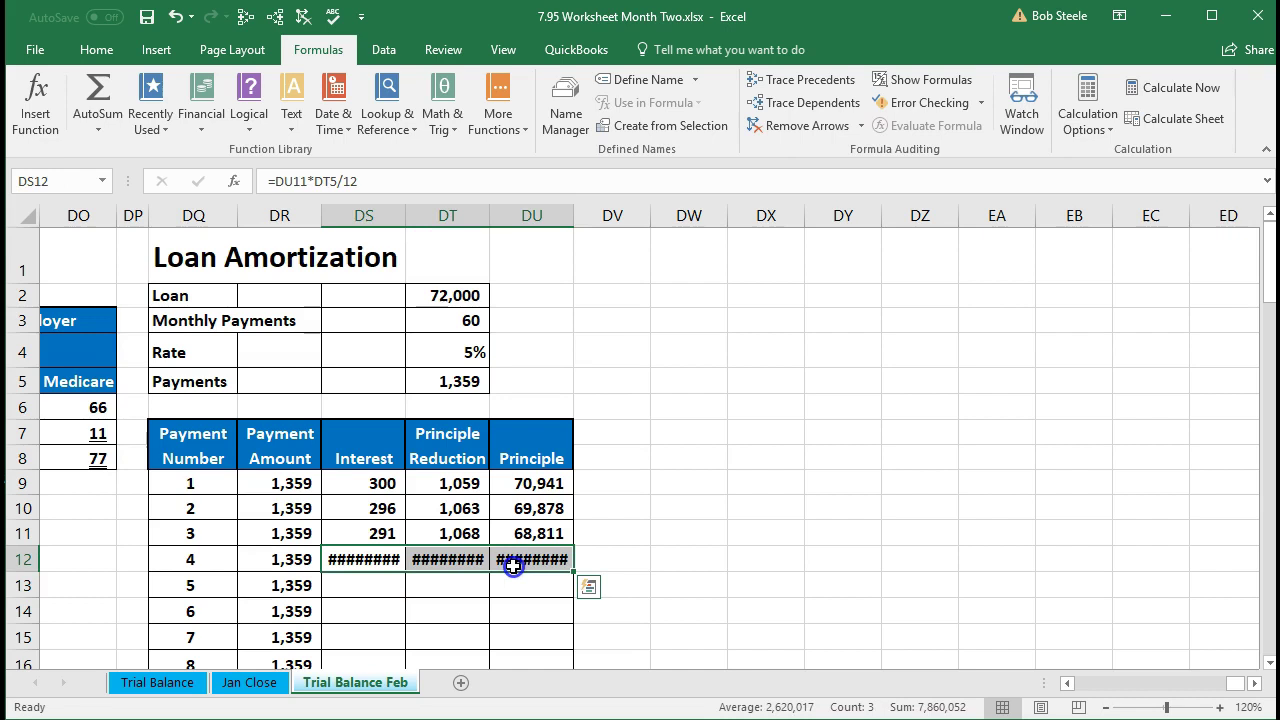
pyautogui.press('Delete')
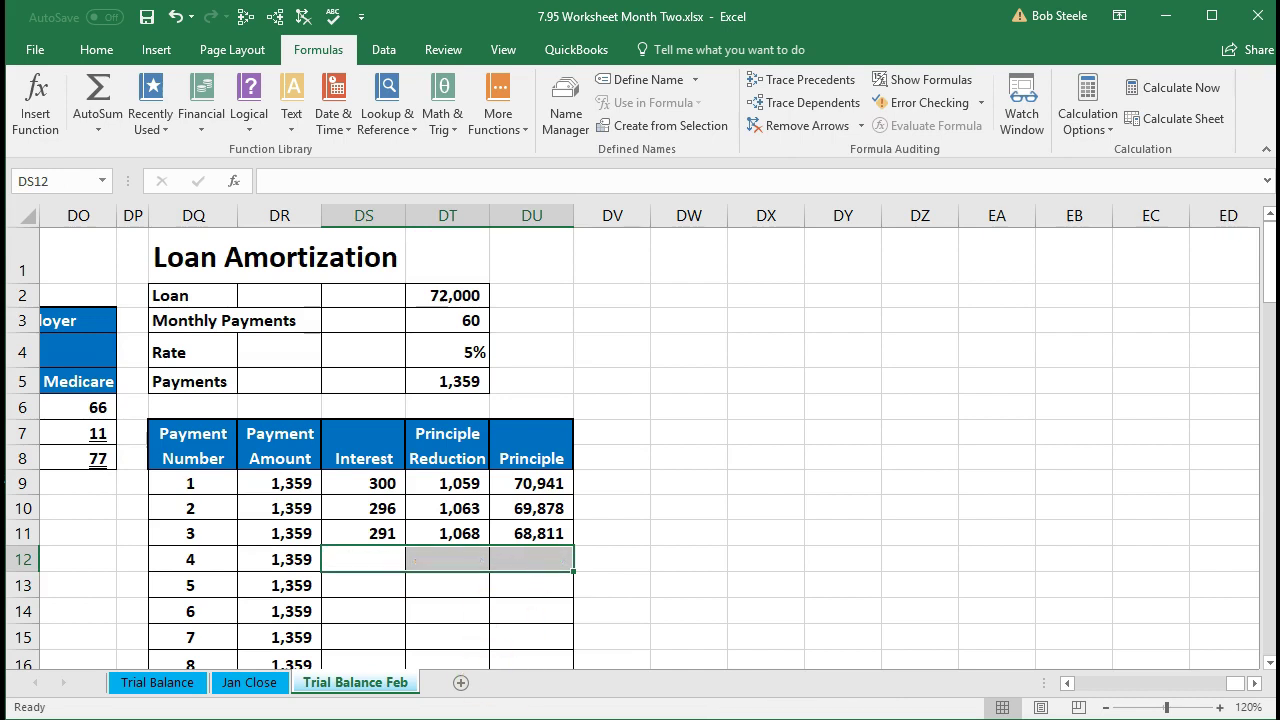
# - Calculate the fourth payment's Interest in cell DS12 with the formula =DU11*$DT$4/12, keeping the rate reference absolute
pyautogui.click(376, 560)
pyautogui.click(359, 560)
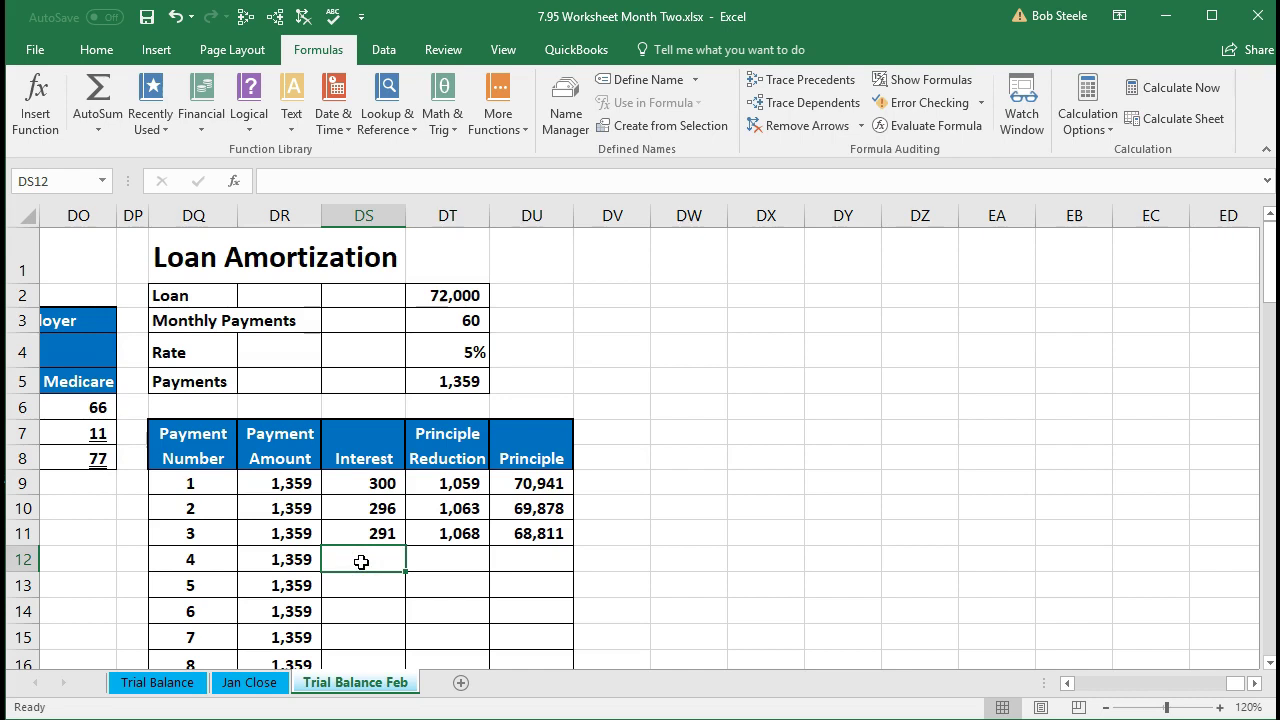
pyautogui.write('=')
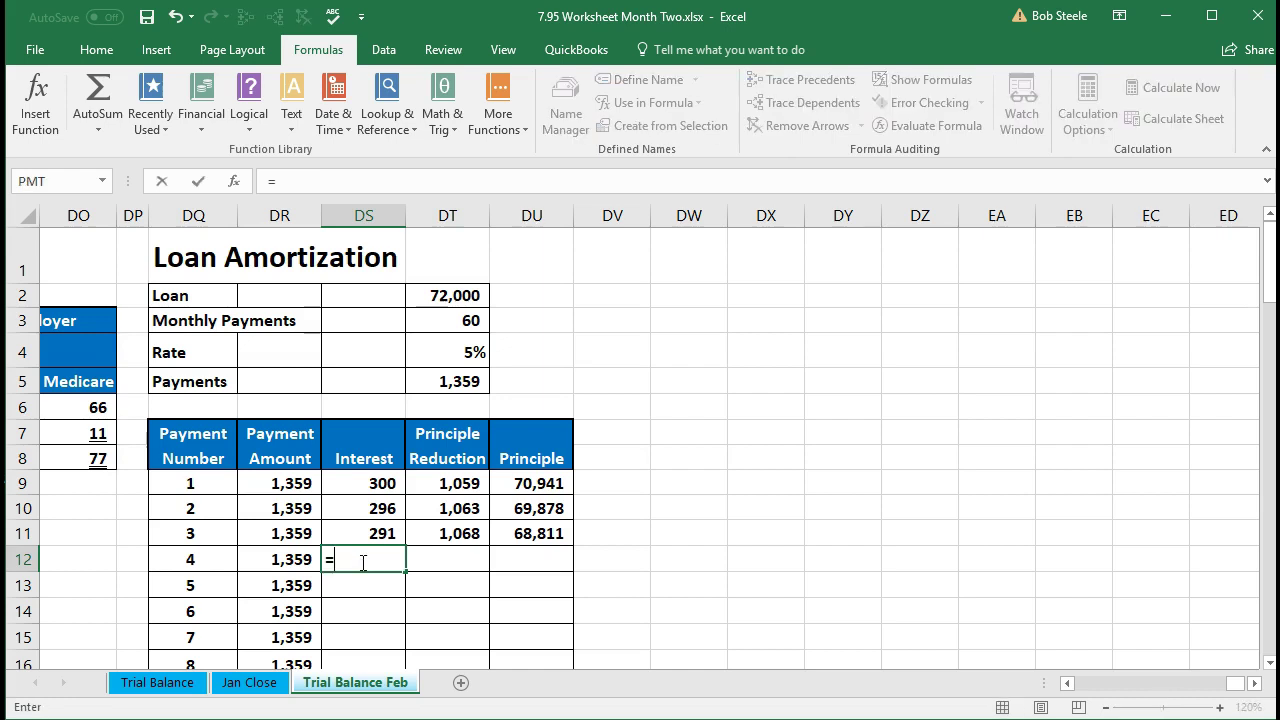
pyautogui.click(538, 530)
pyautogui.write('*')
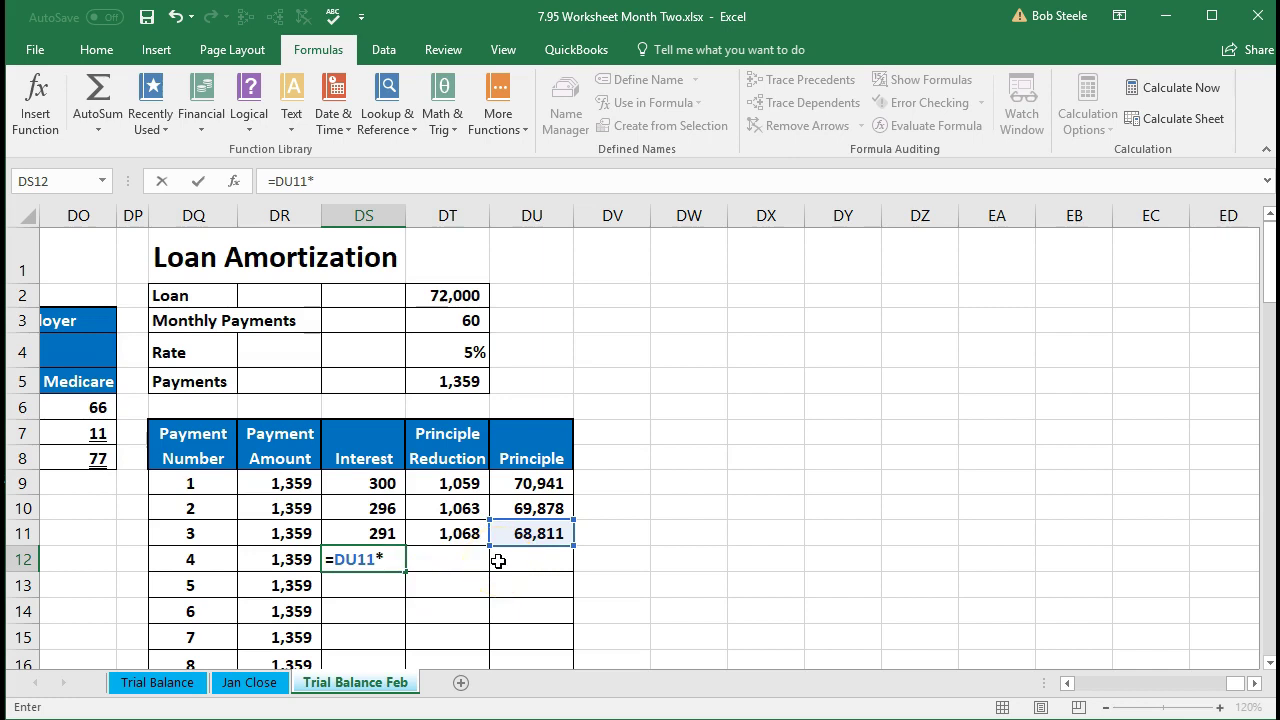
pyautogui.click(460, 347)
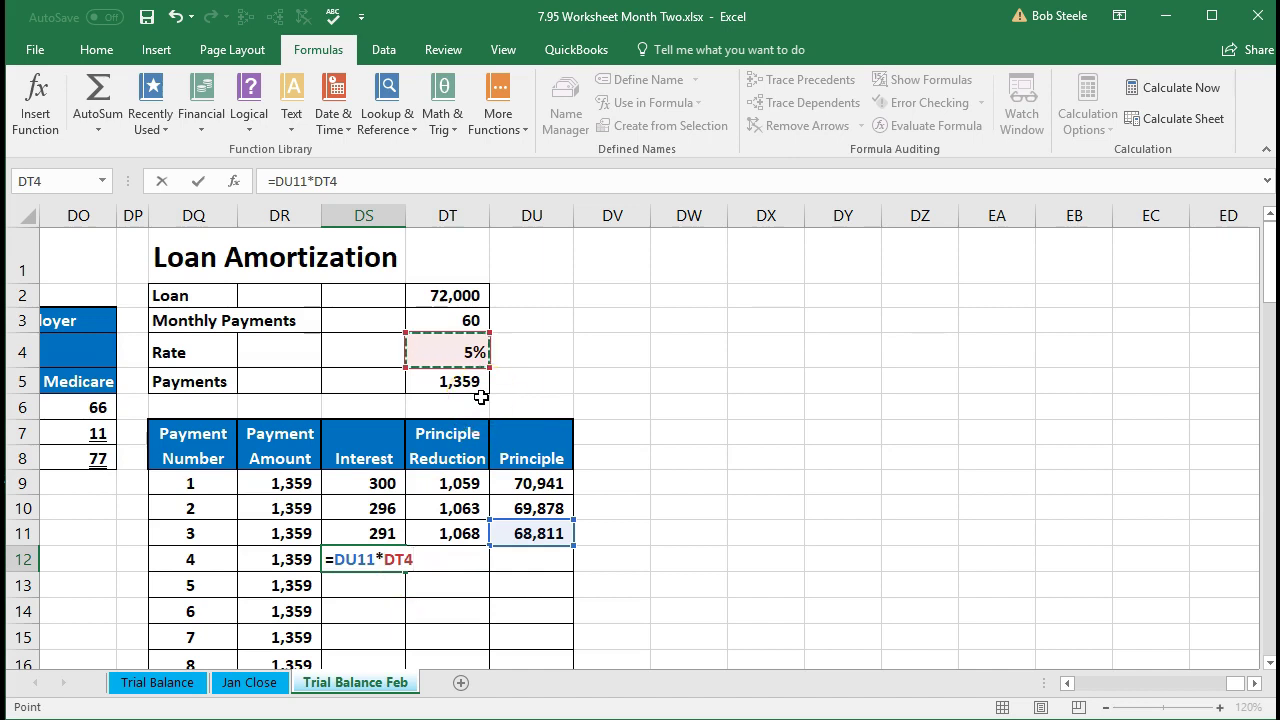
pyautogui.click(378, 560)
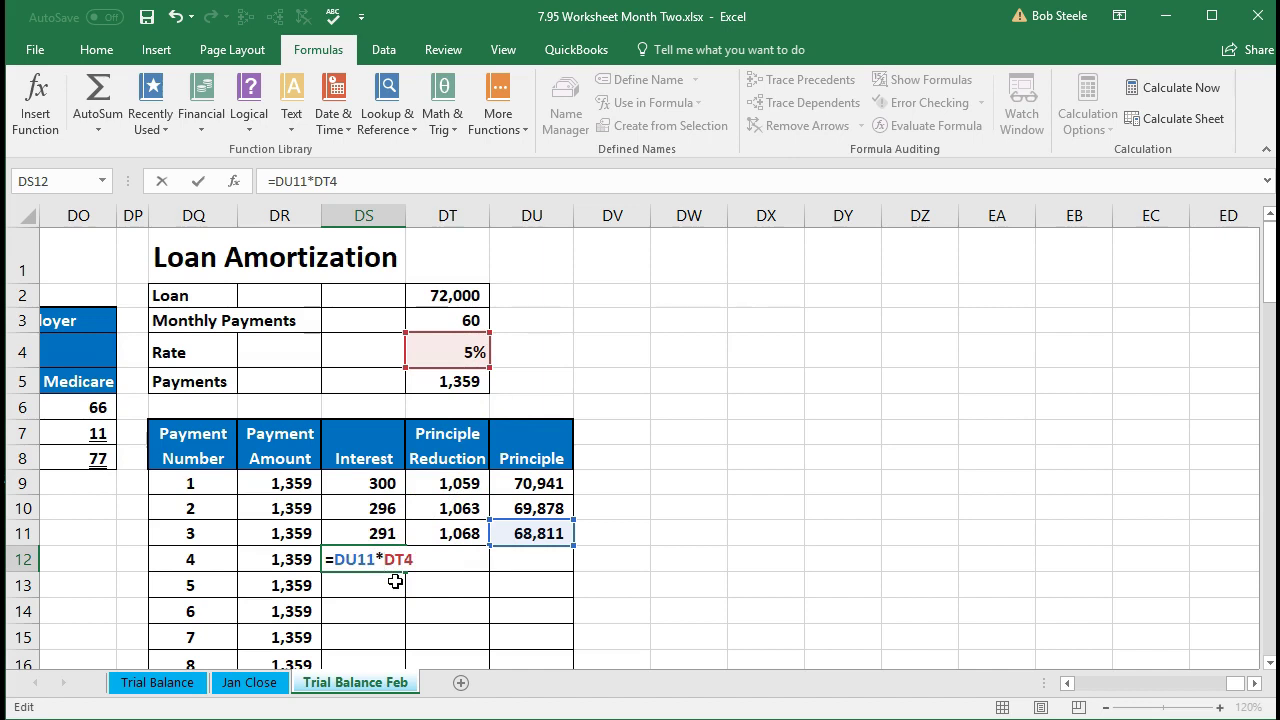
pyautogui.write('$DT')
pyautogui.write('$')
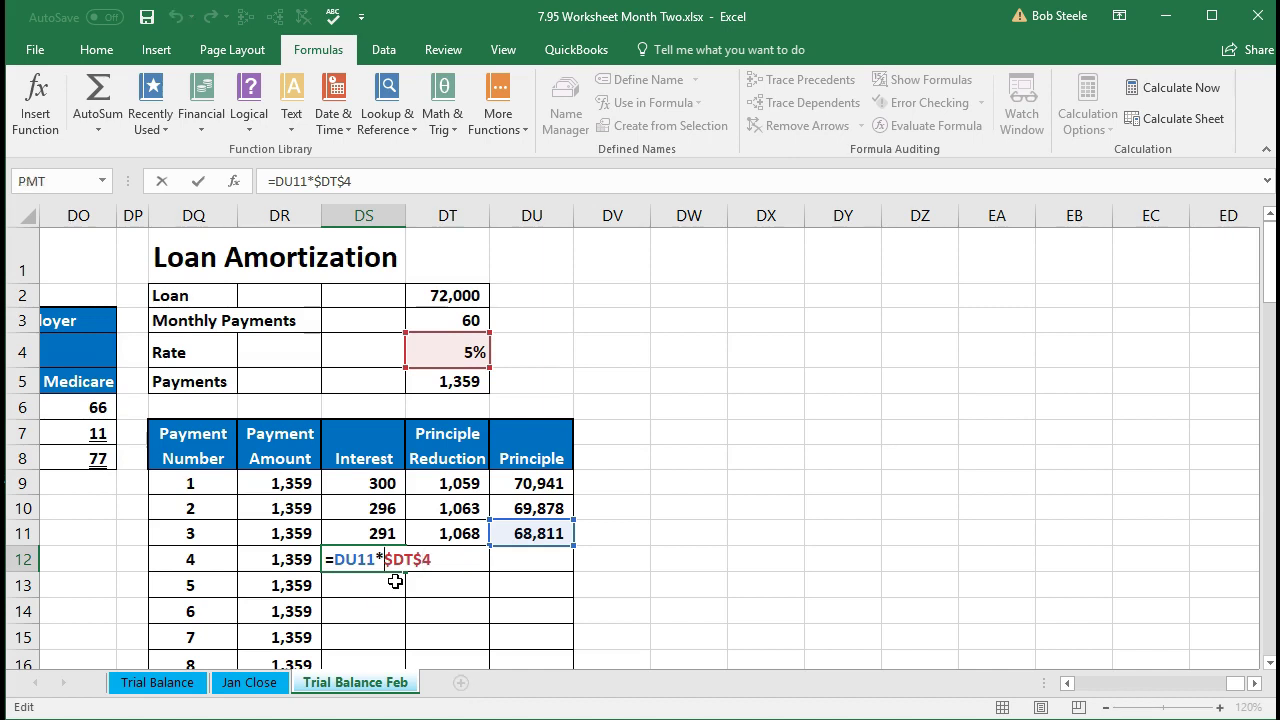
pyautogui.write('/12')
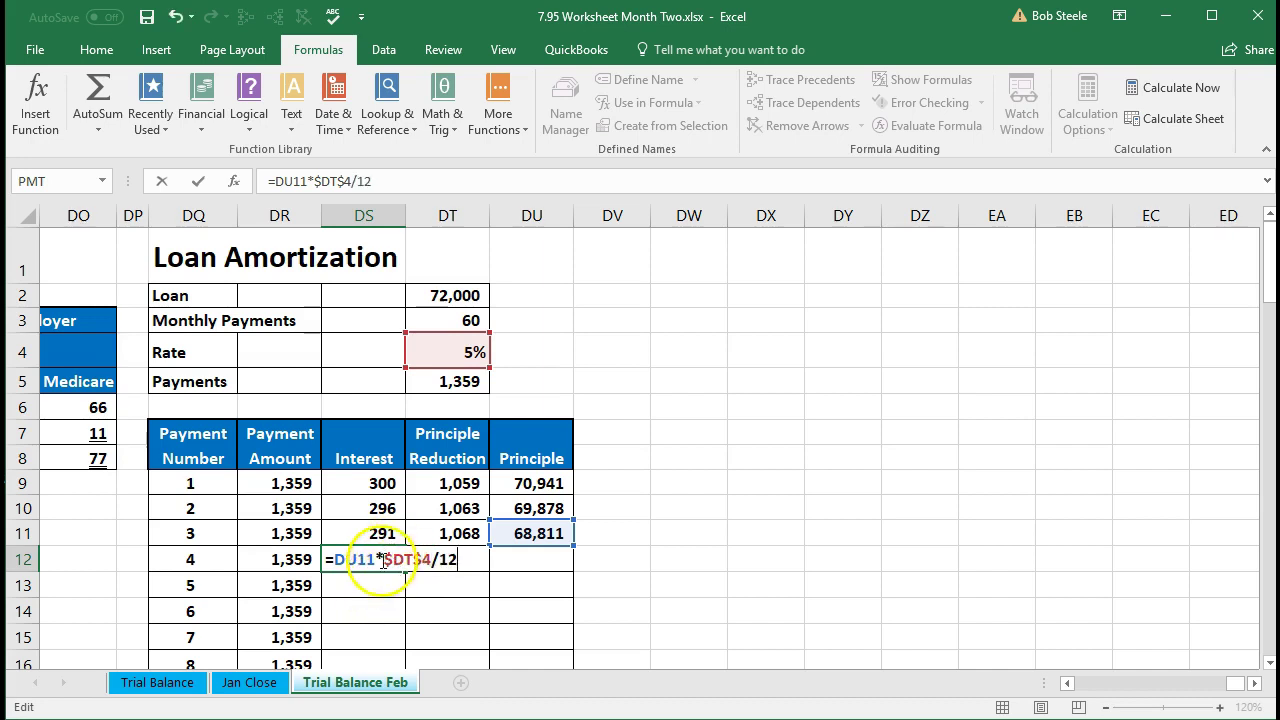
pyautogui.press('Return')
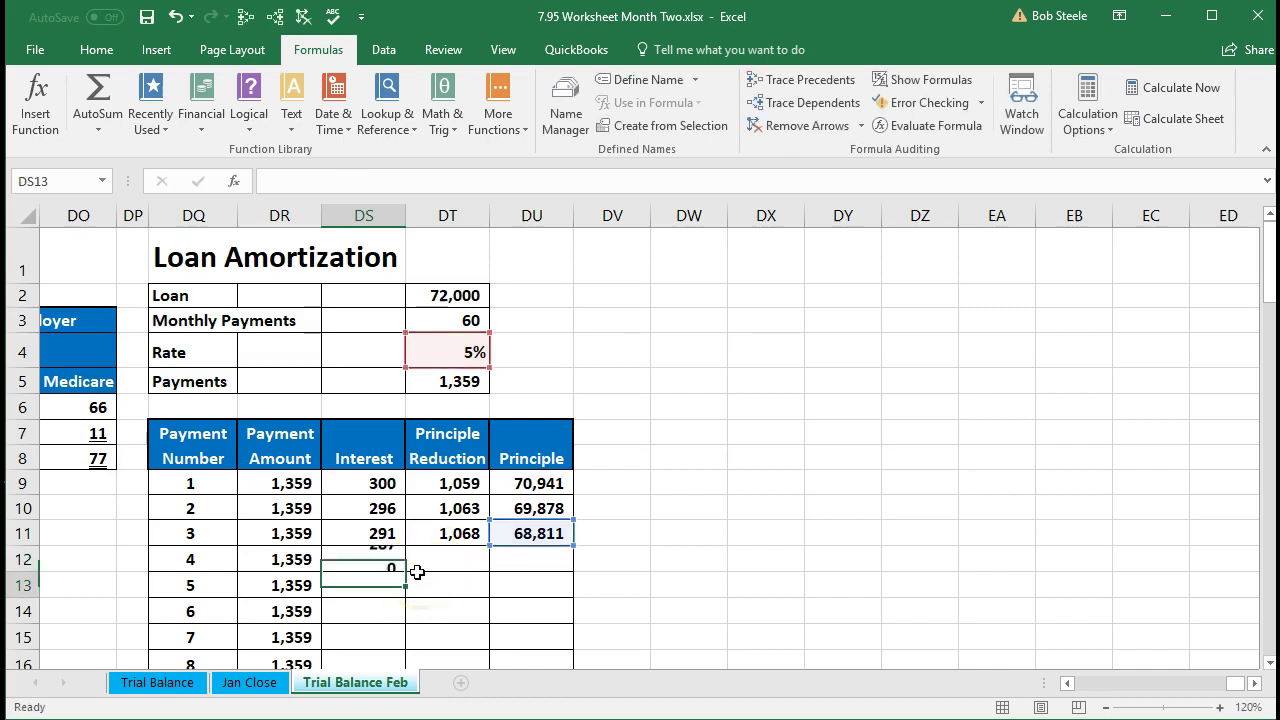
# - Calculate the fourth payment's Principle Reduction in cell DT12 with the formula =DR12-DS12
pyautogui.click(438, 562)
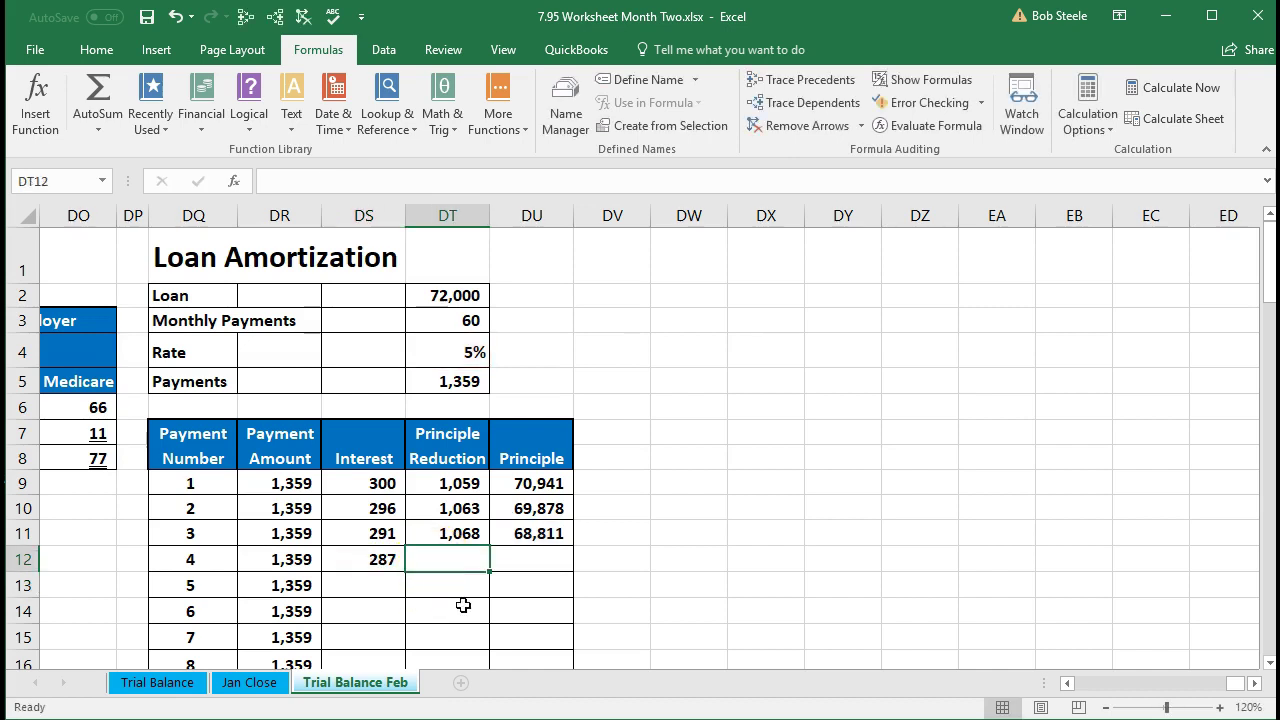
pyautogui.write('=')
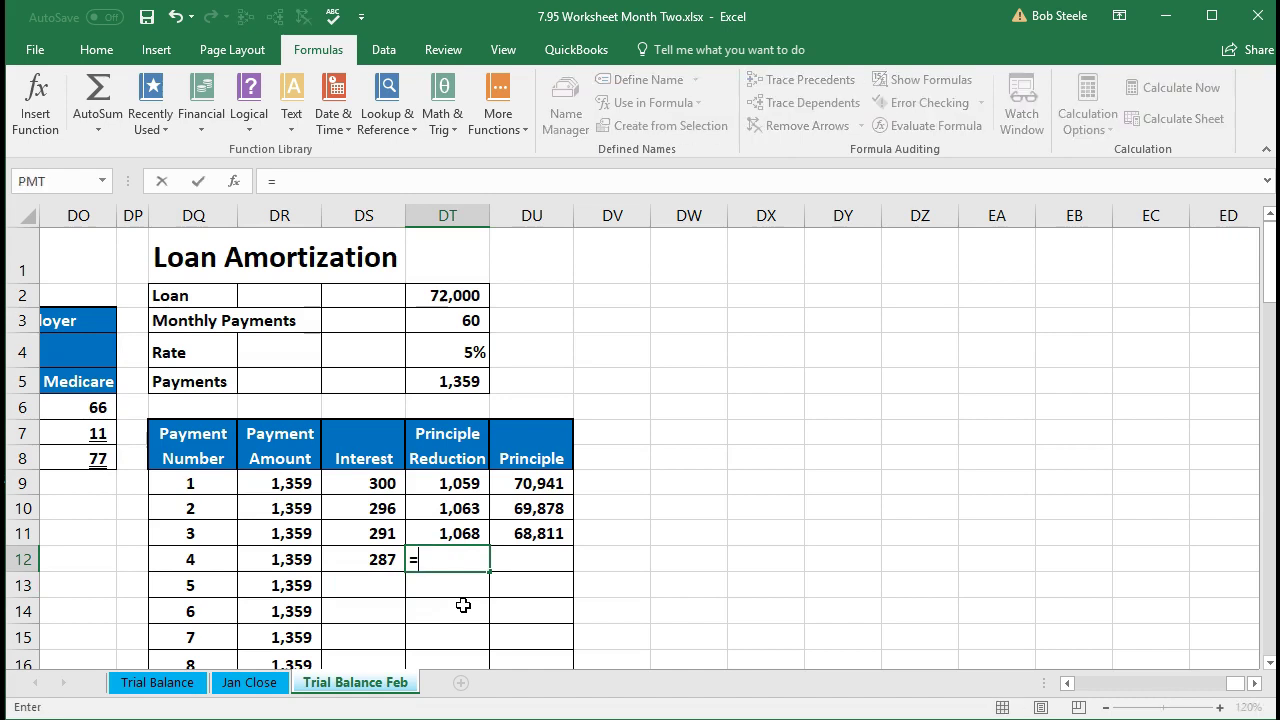
pyautogui.click(298, 558)
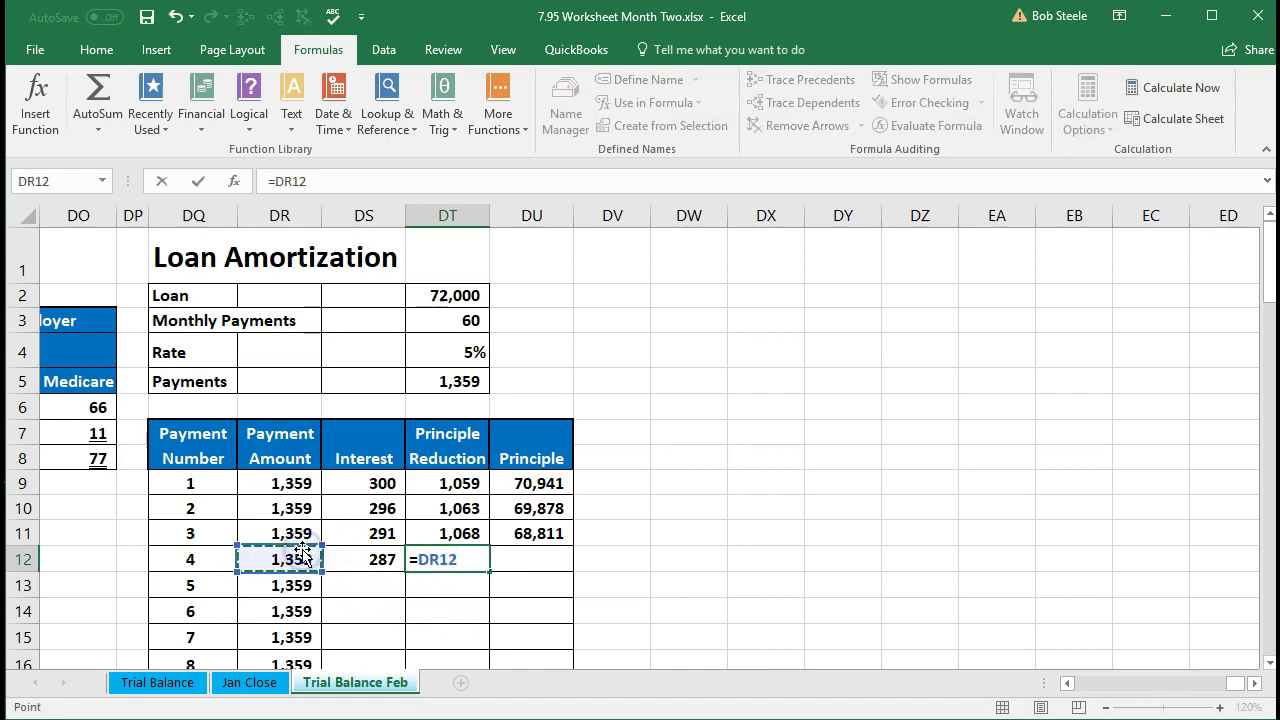
pyautogui.write('-')
pyautogui.click(370, 557)
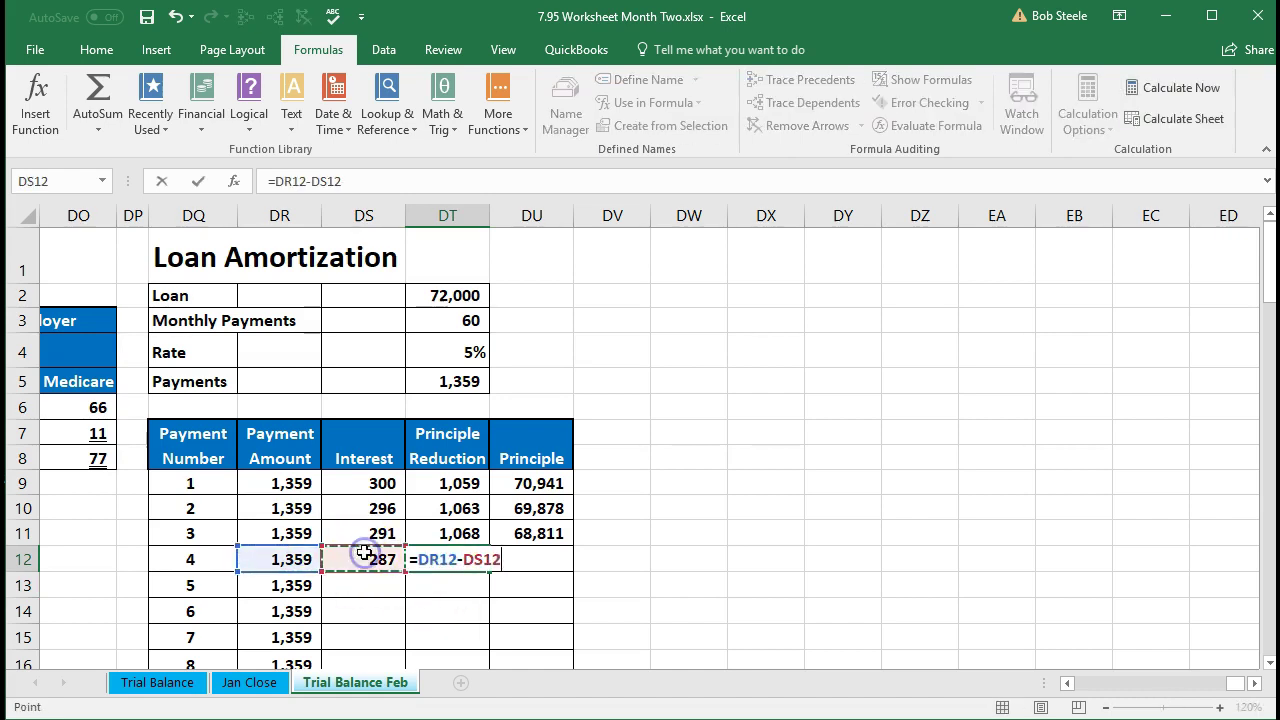
pyautogui.press('Return')
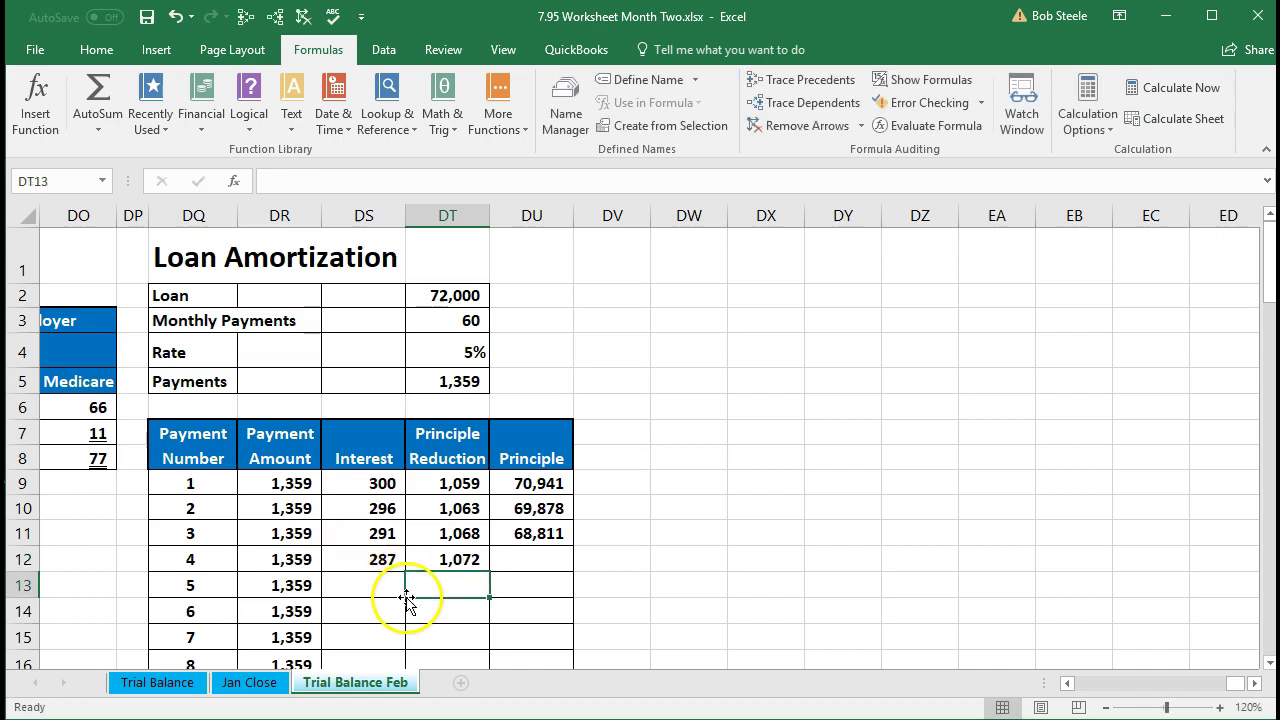
# - Calculate the fourth payment's remaining Principle in cell DU12 with the formula =DU11-DT12
pyautogui.click(516, 560)
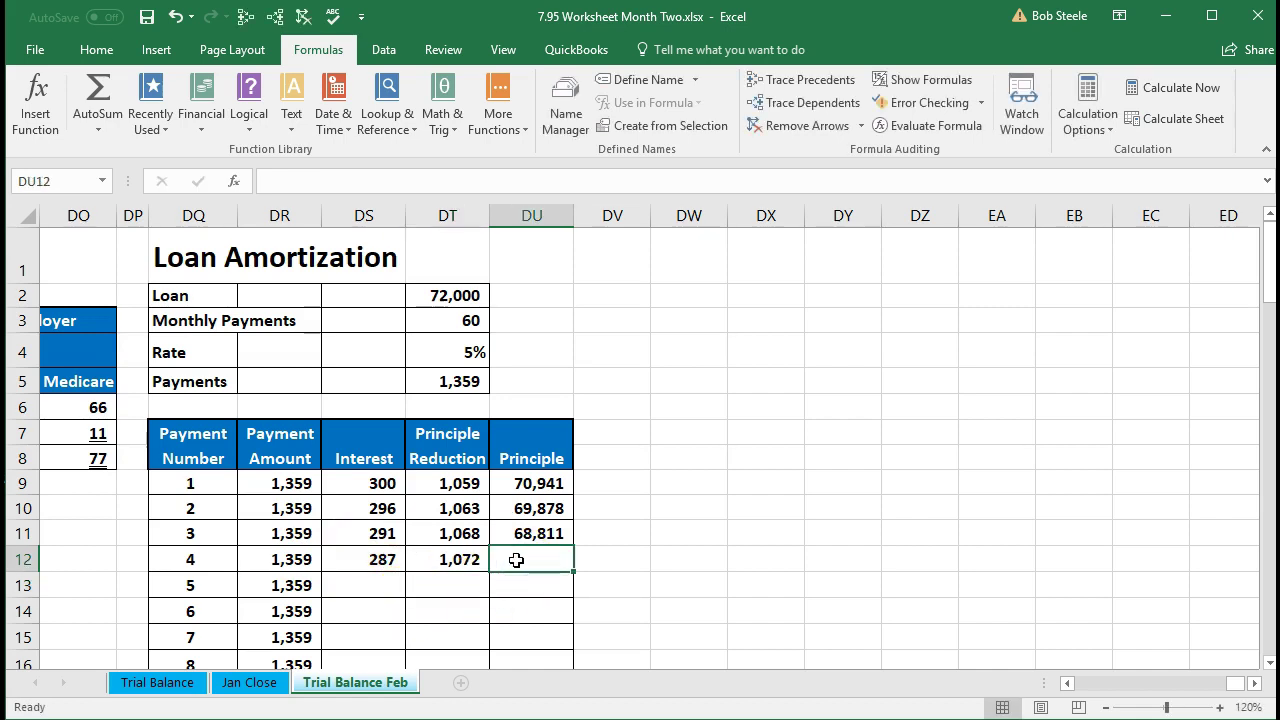
pyautogui.write('=')
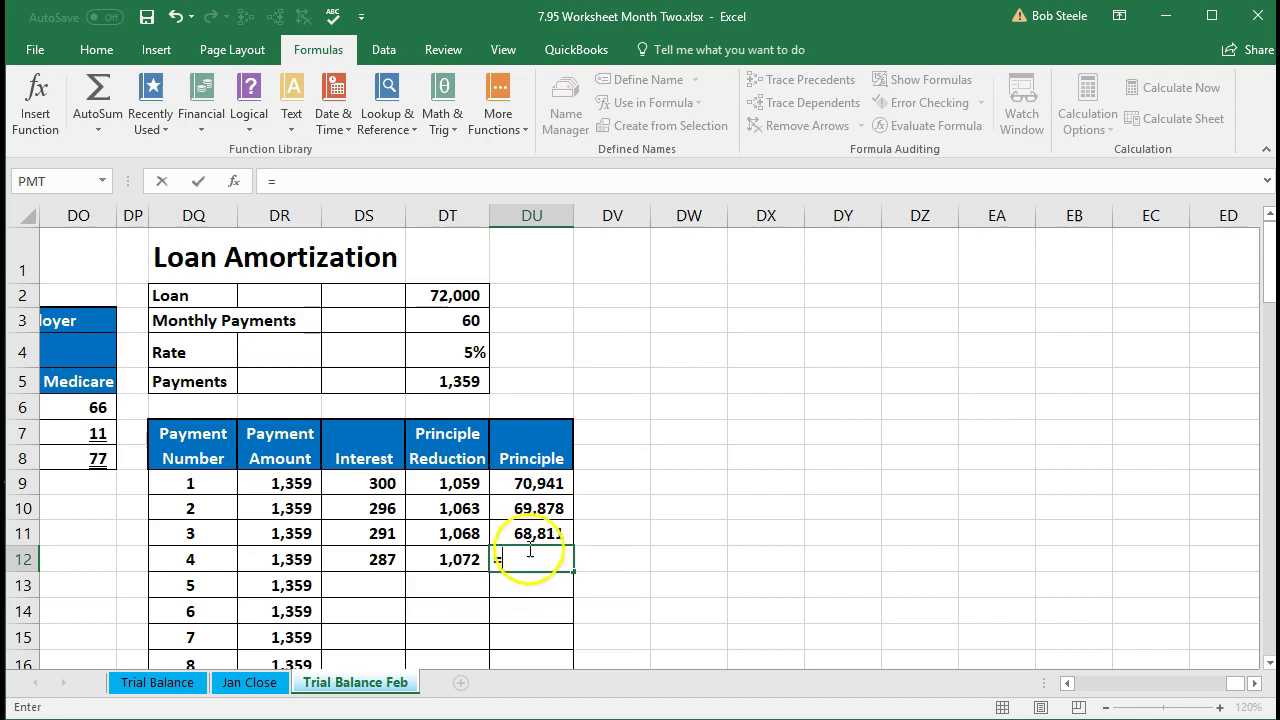
pyautogui.click(537, 533)
pyautogui.write('-')
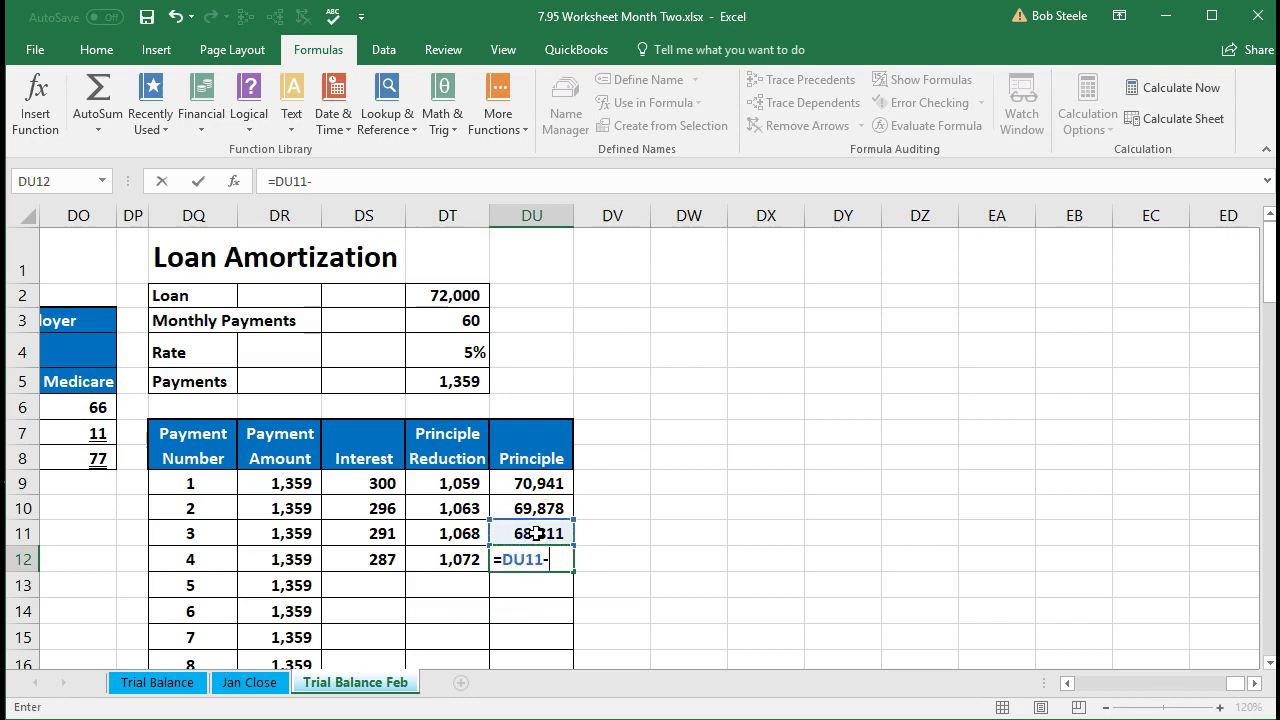
pyautogui.click(465, 560)
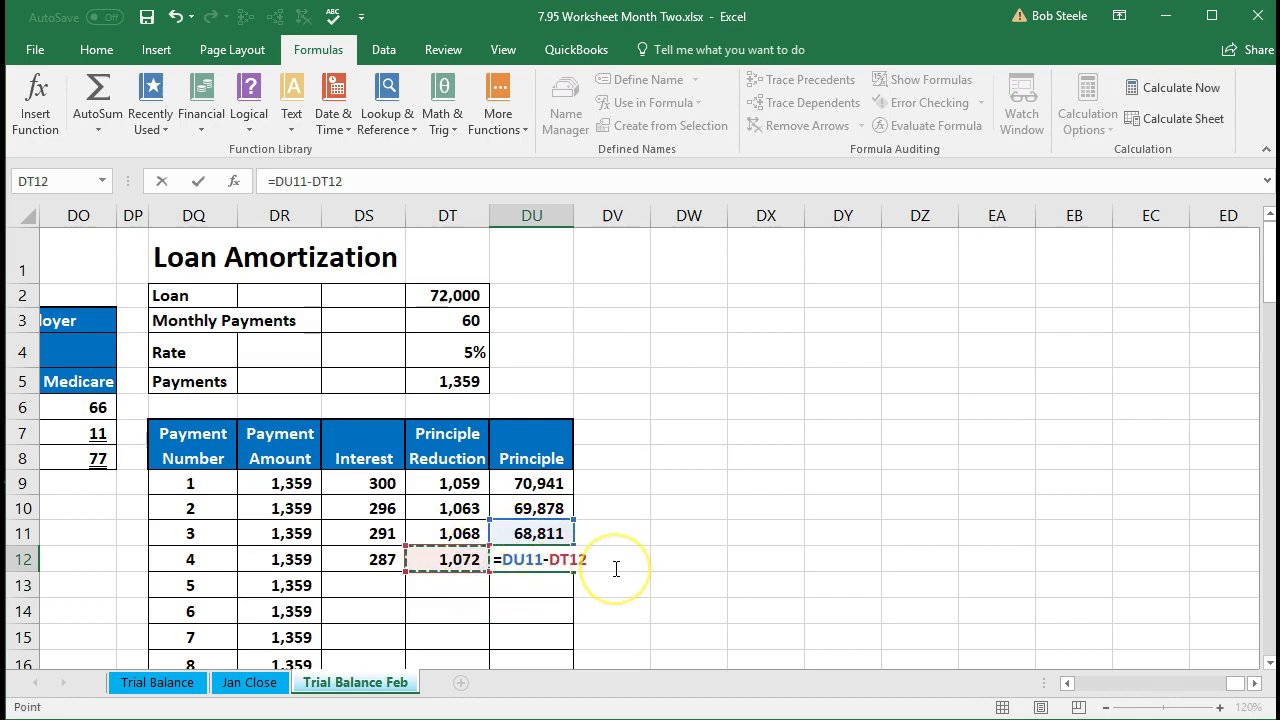
pyautogui.press('Return')
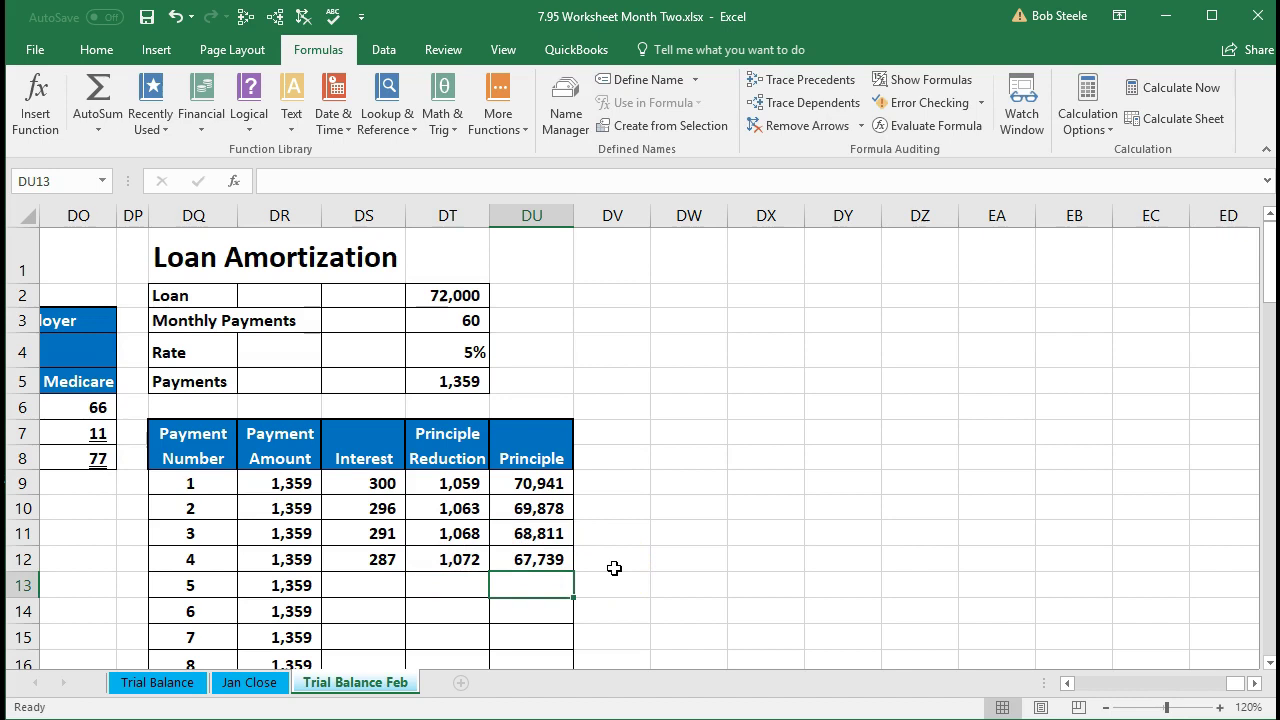
# - Fill the fourth payment's formulas in DS12:DU12 down to row 13 and check the cell references in each copied formula
pyautogui.moveTo(351, 560); pyautogui.dragTo(546, 563)
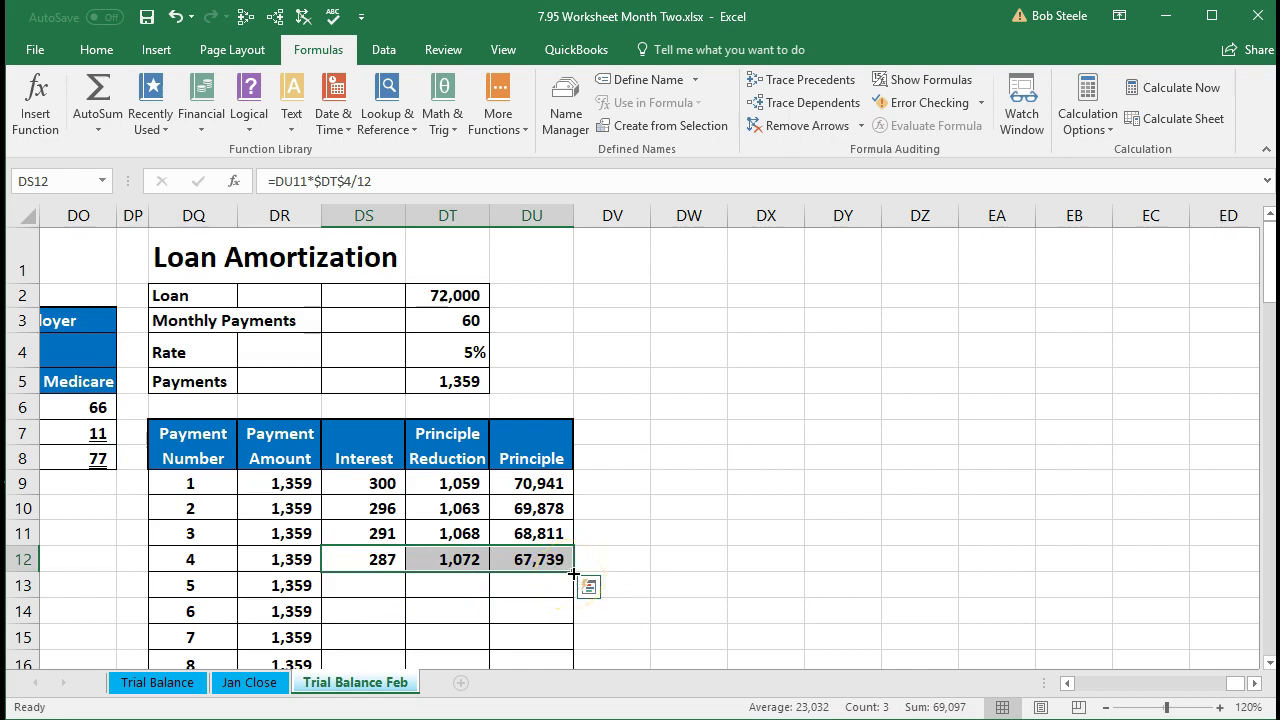
pyautogui.moveTo(573, 573); pyautogui.dragTo(575, 594)
pyautogui.doubleClick(380, 586)
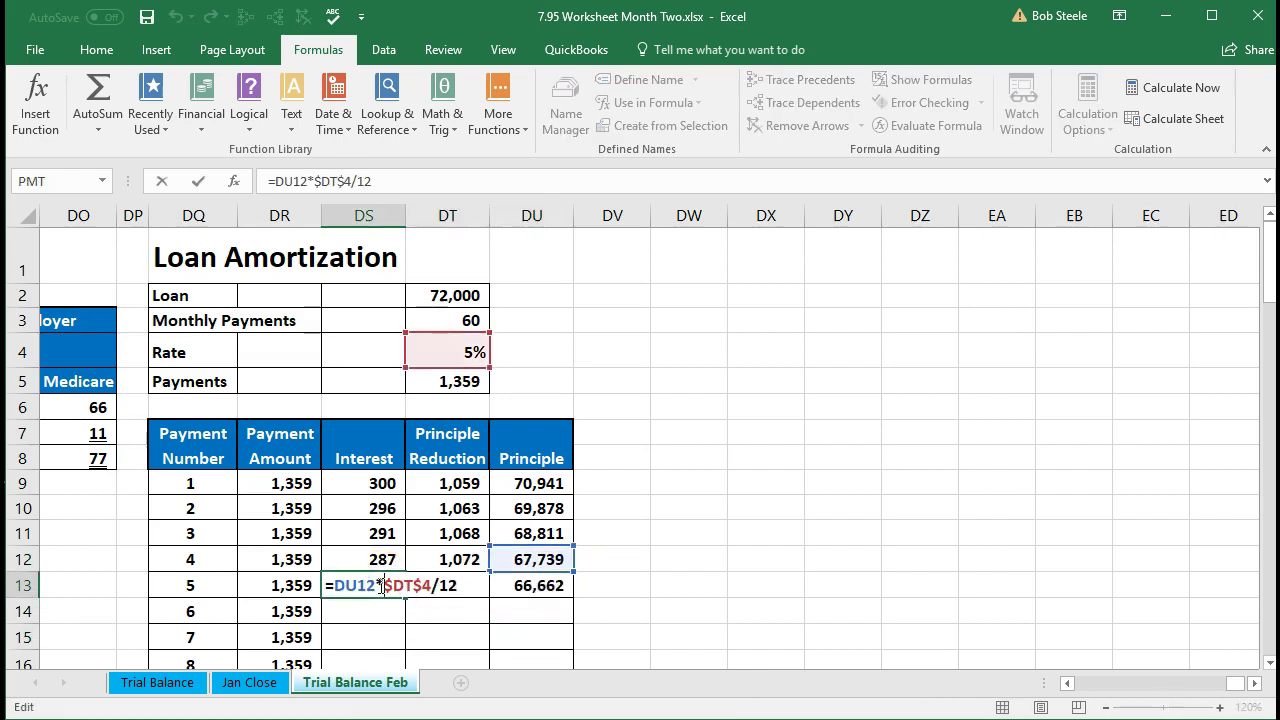
pyautogui.press('Escape')
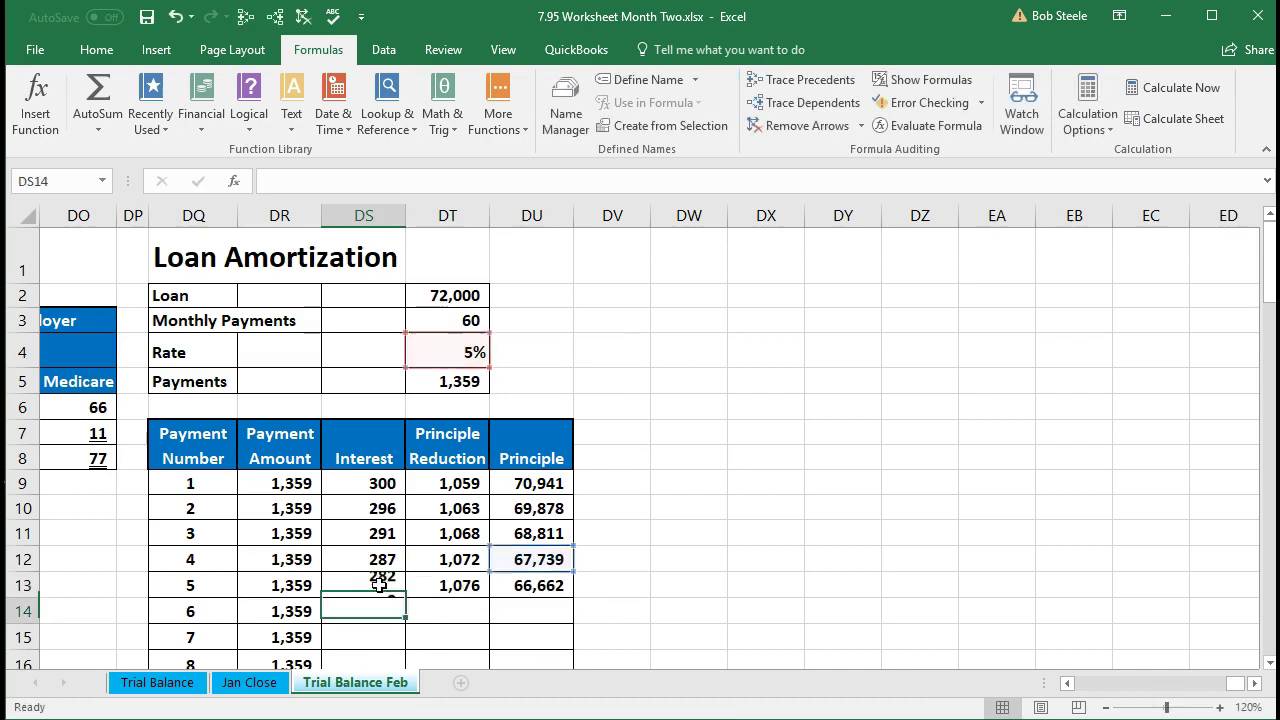
pyautogui.doubleClick(430, 589)
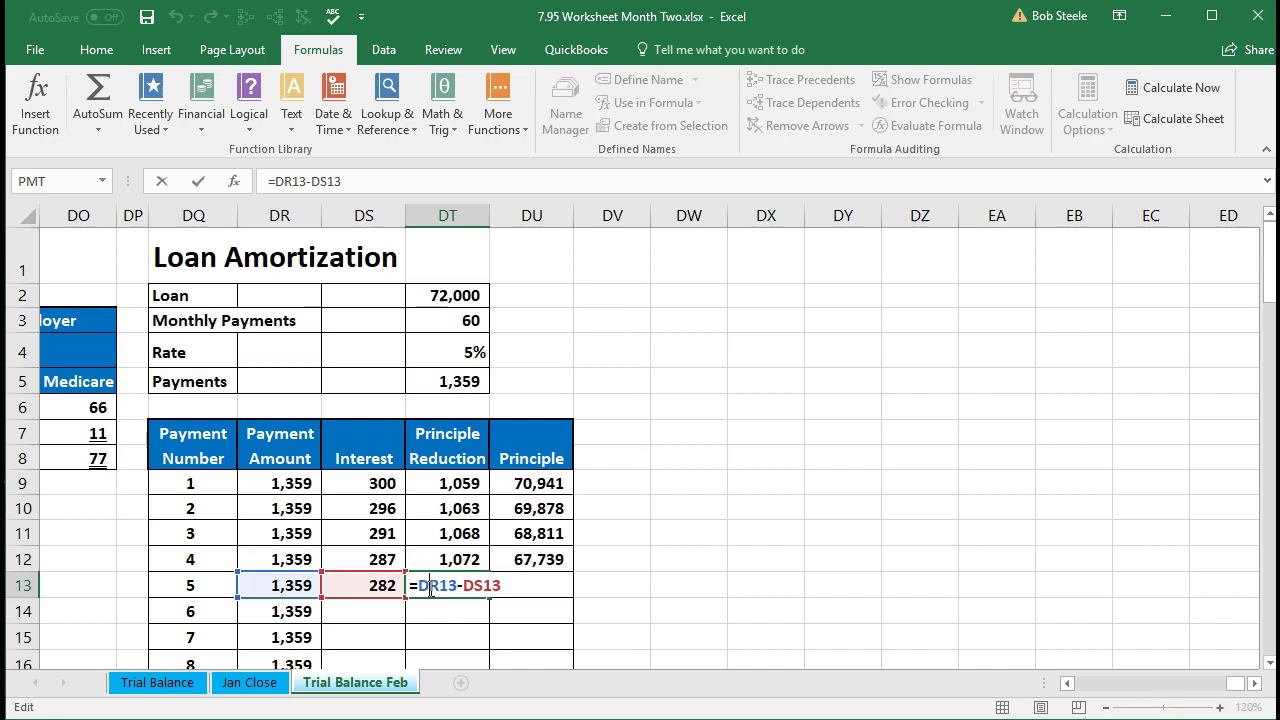
pyautogui.press('Return')
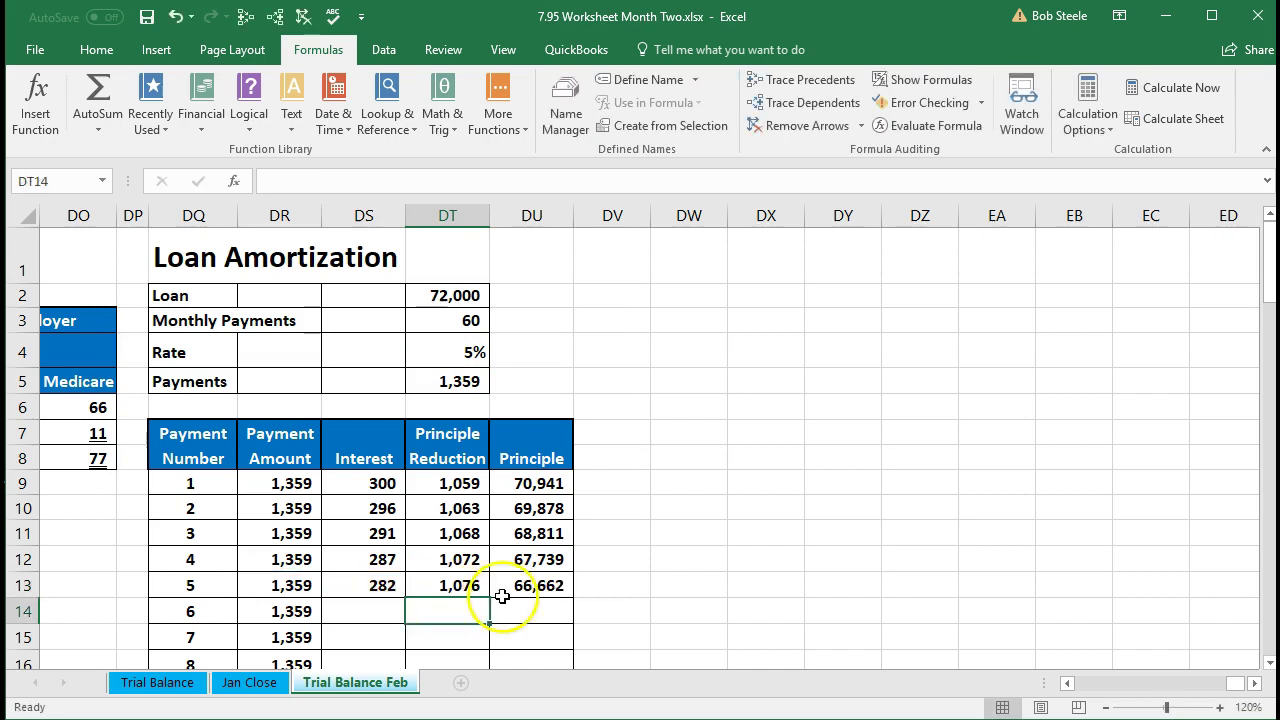
pyautogui.click(522, 590)
pyautogui.doubleClick(522, 590)
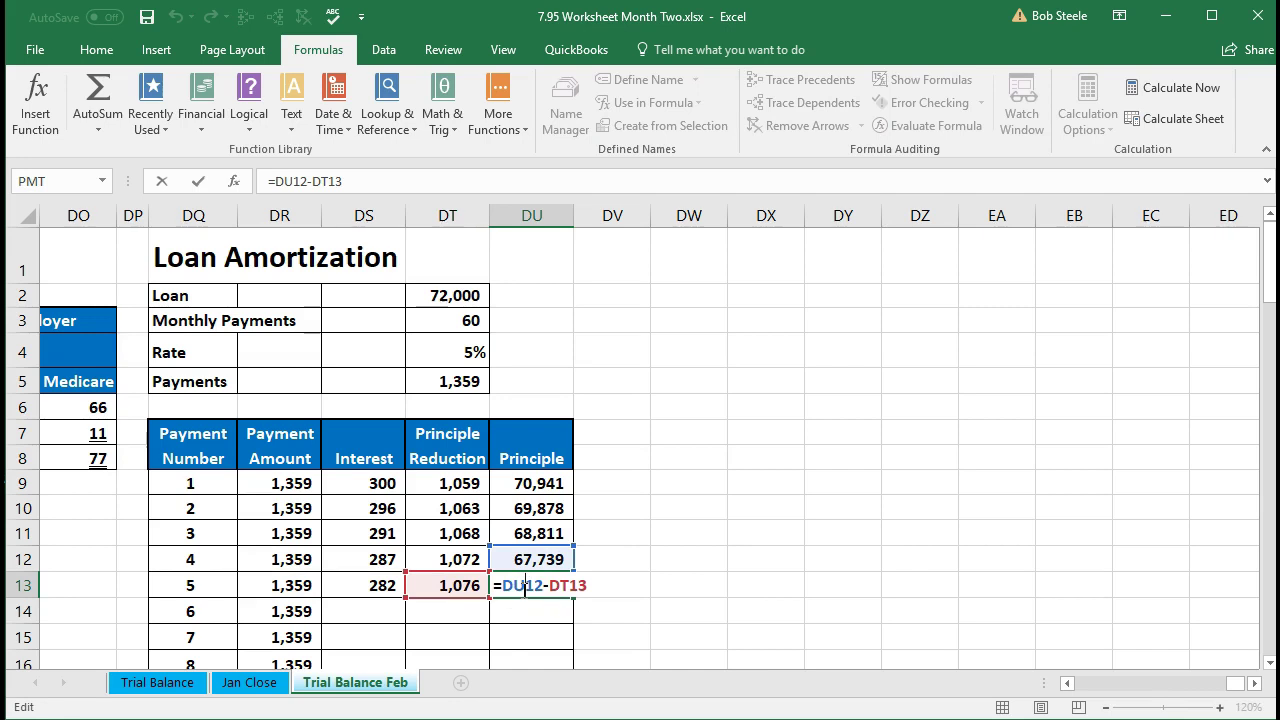
pyautogui.press('Return')
# - Fill the fifth payment's Interest, Principle Reduction and Principle formulas in DS13:DU13 down to payment 60 in row 68
pyautogui.moveTo(371, 586); pyautogui.dragTo(512, 586)
pyautogui.scroll(-2, 510, 586)
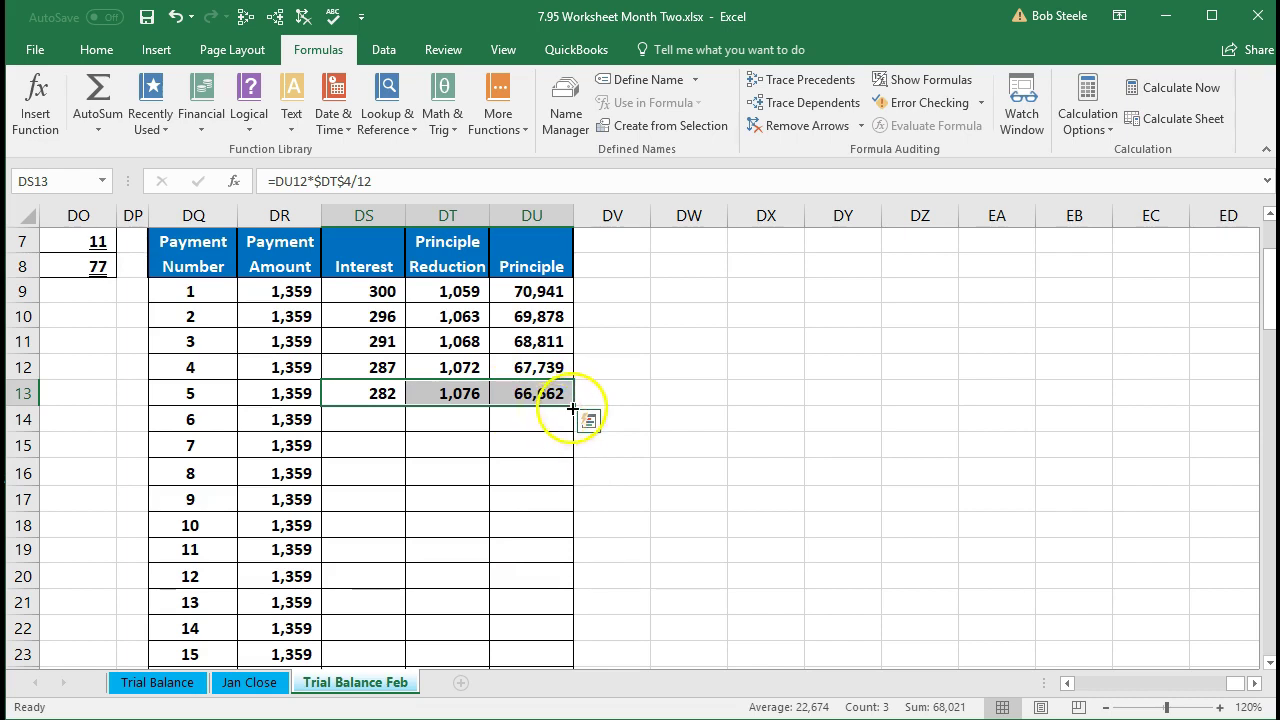
pyautogui.moveTo(572, 407); pyautogui.dragTo(562, 629)
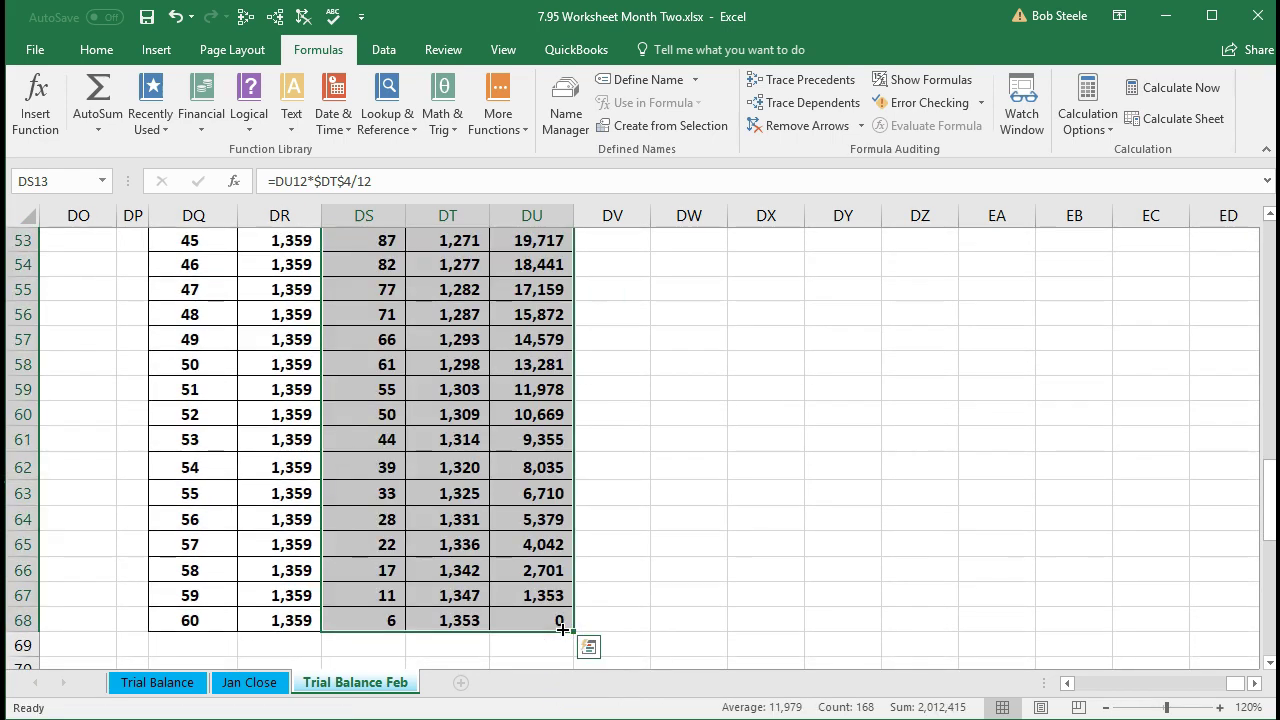
pyautogui.click(528, 614)
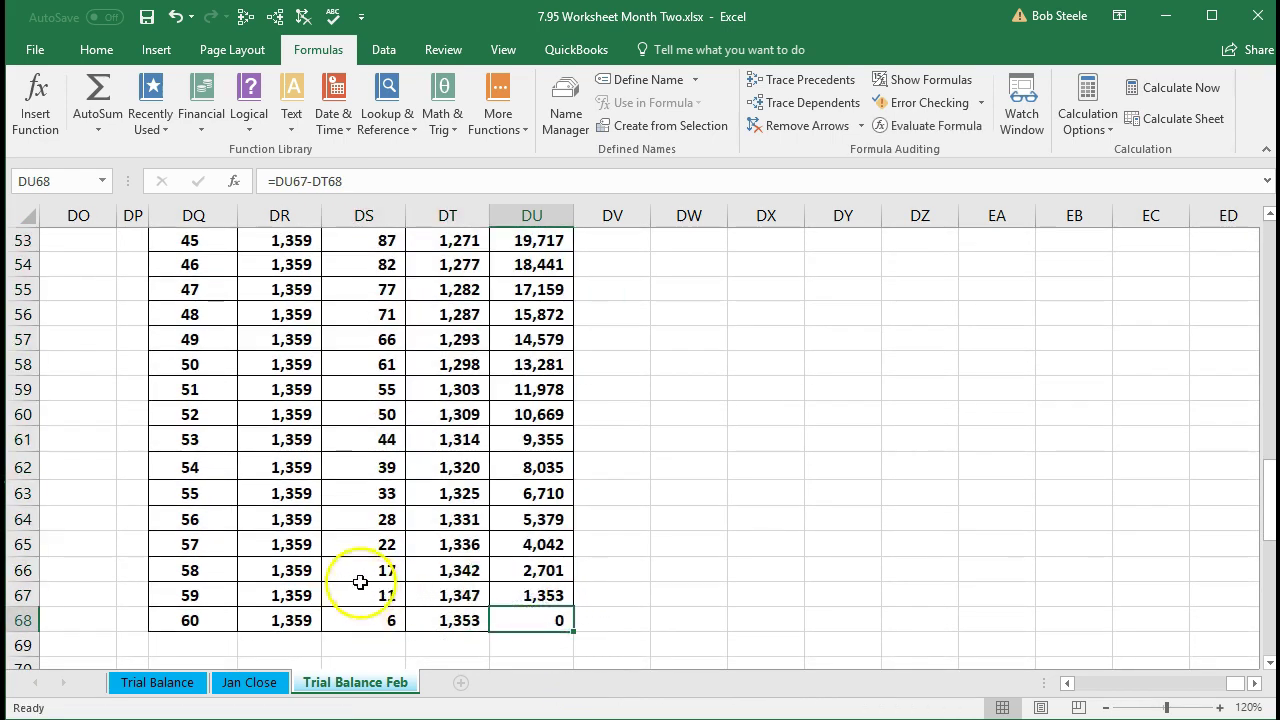
# - Review the first payment's row and examine its Payment Amount, Interest and Principle Reduction formulas in DR9, DS9 and DT9
pyautogui.scroll(12, 339, 562)
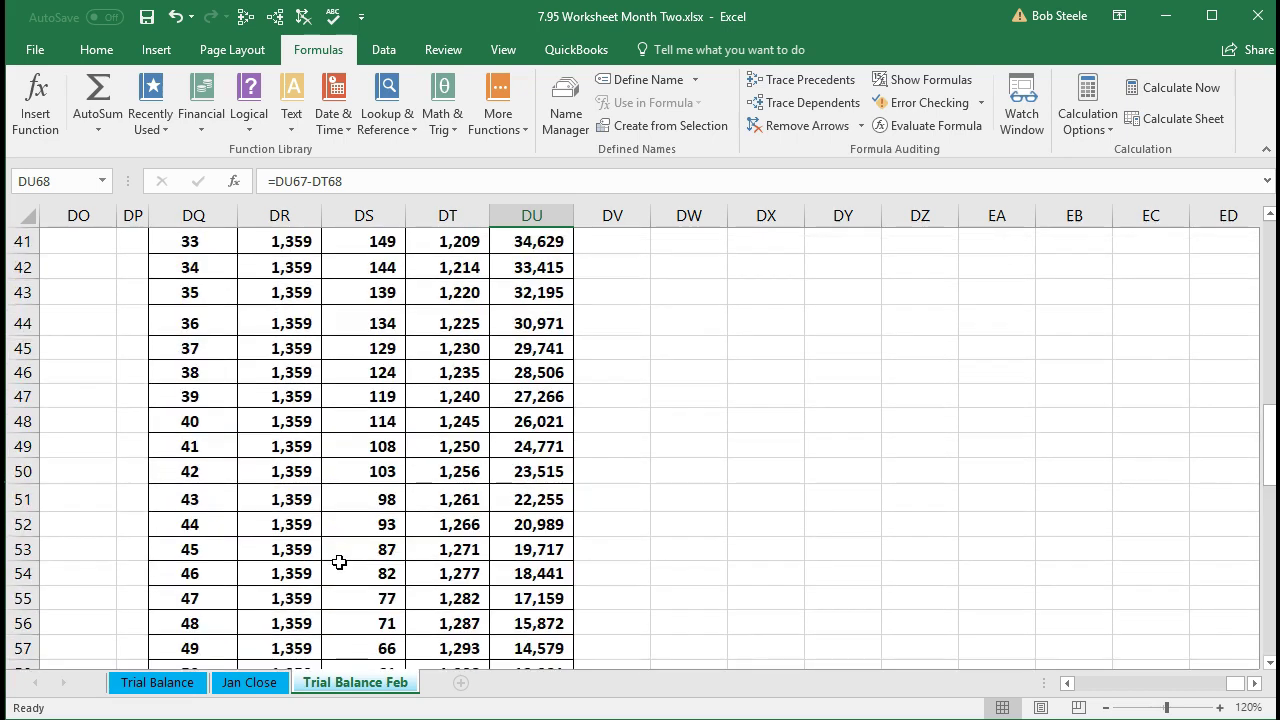
pyautogui.scroll(4, 339, 562)
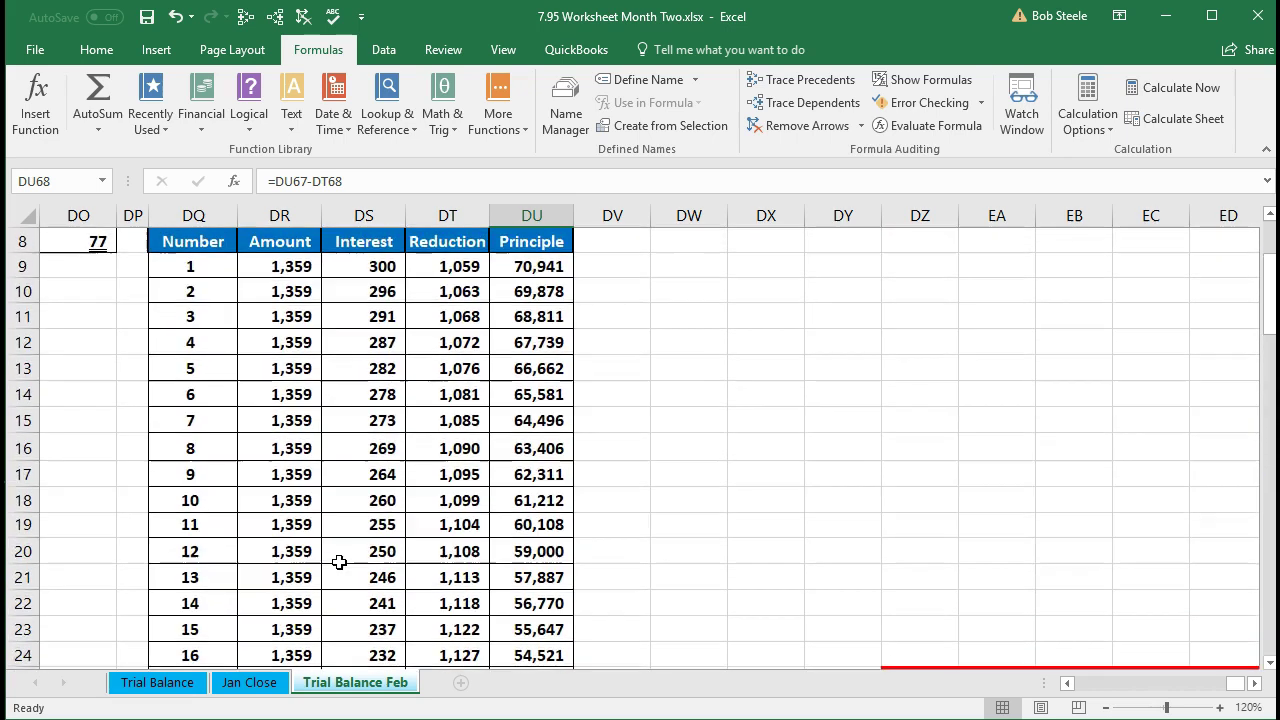
pyautogui.moveTo(200, 343); pyautogui.dragTo(512, 344)
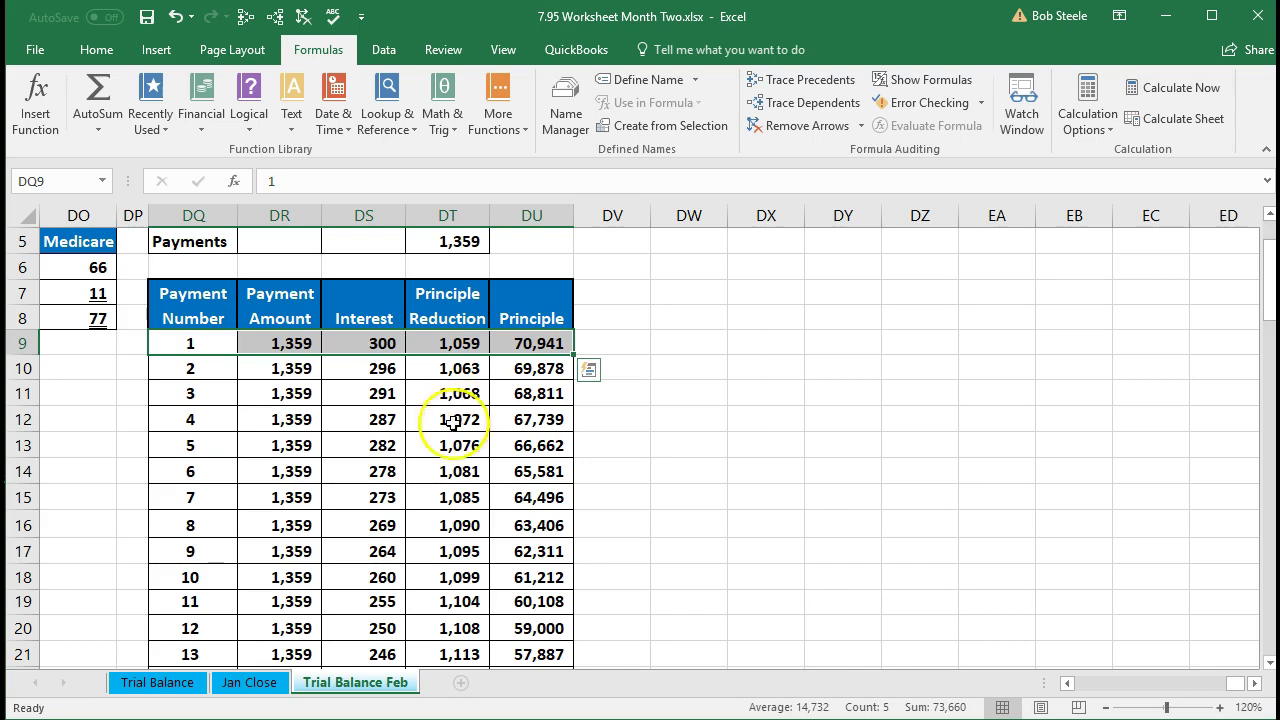
pyautogui.click(423, 440)
pyautogui.scroll(1, 423, 440)
pyautogui.click(298, 434)
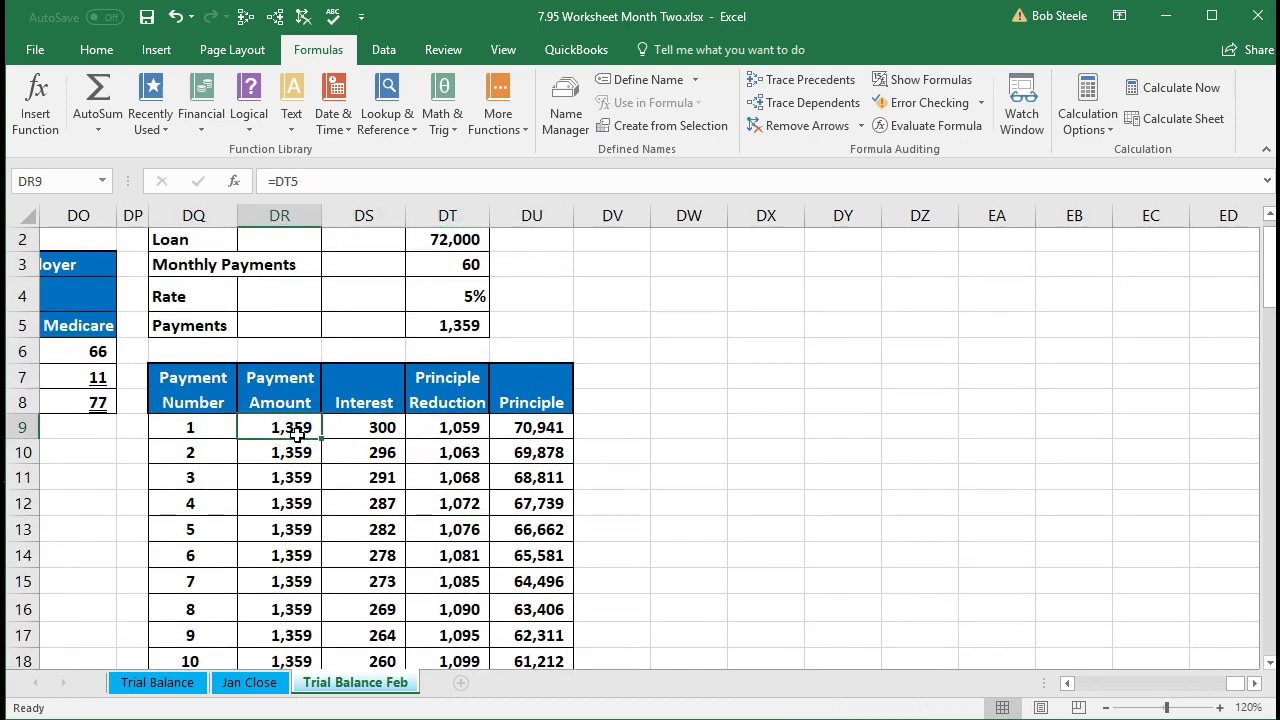
pyautogui.click(363, 426)
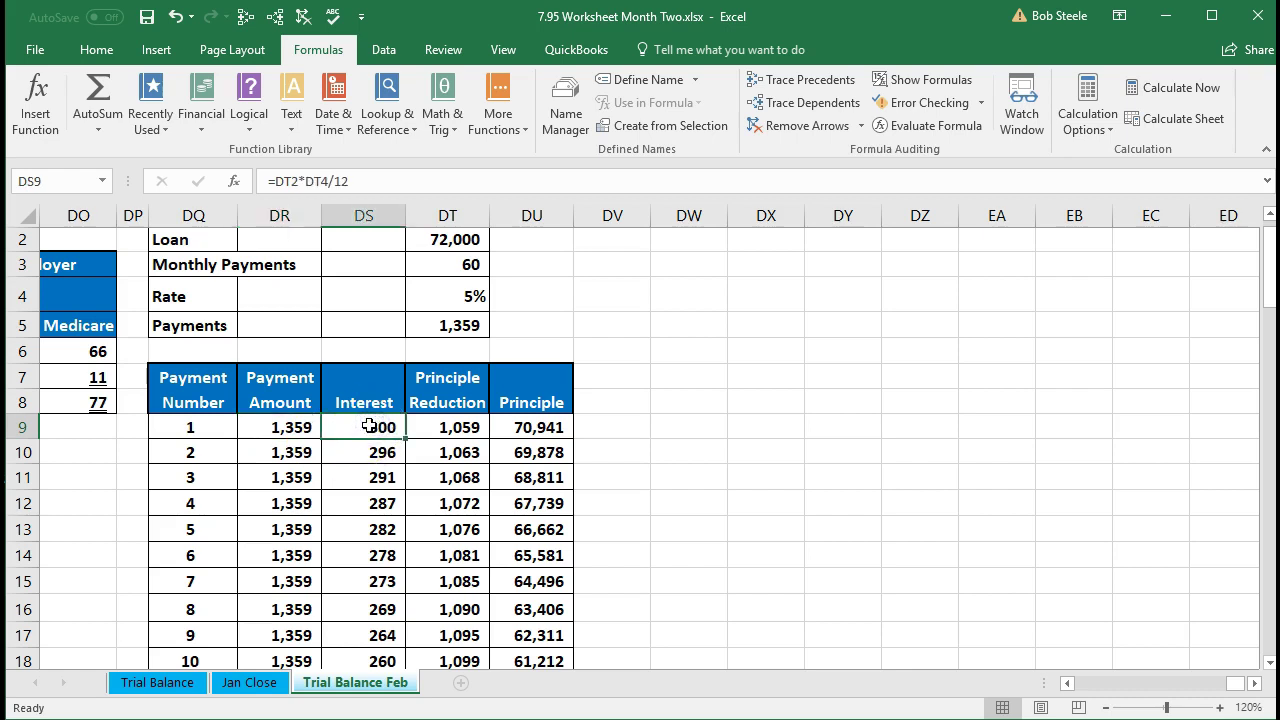
pyautogui.click(448, 430)
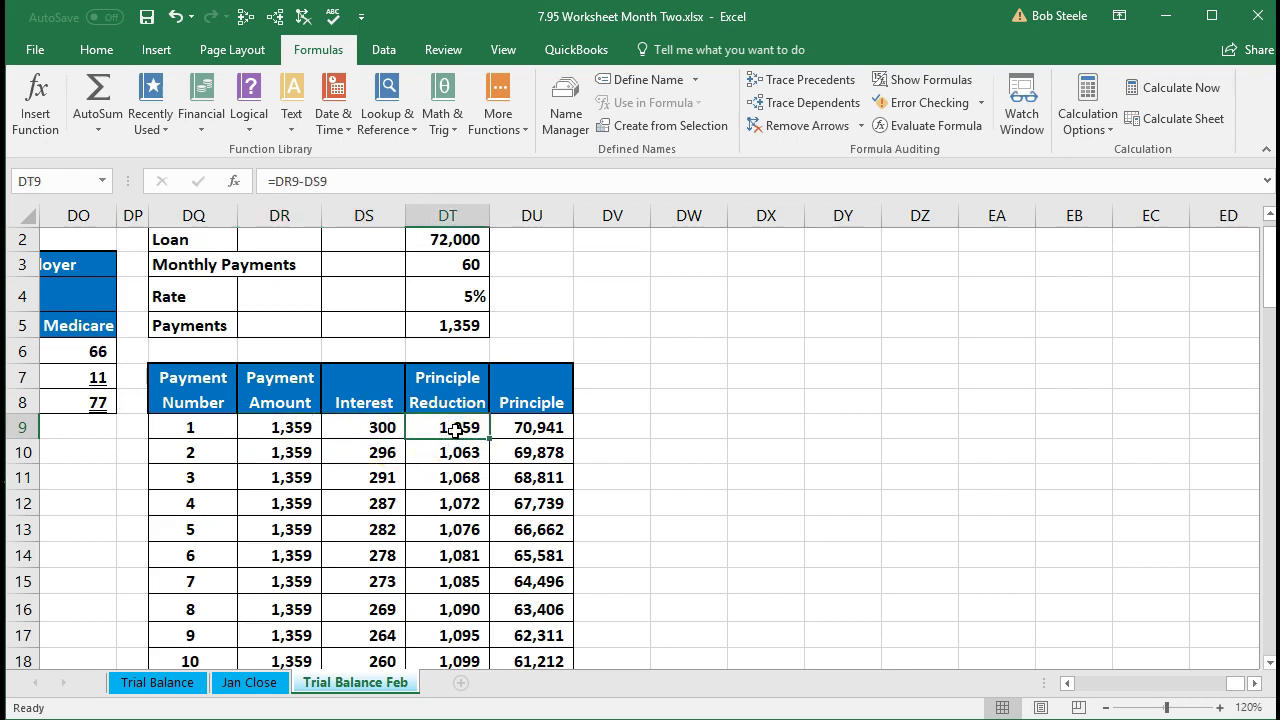
# - Enter the date 2/1 for the first General Journal entry in cell A5
pyautogui.click(677, 394)
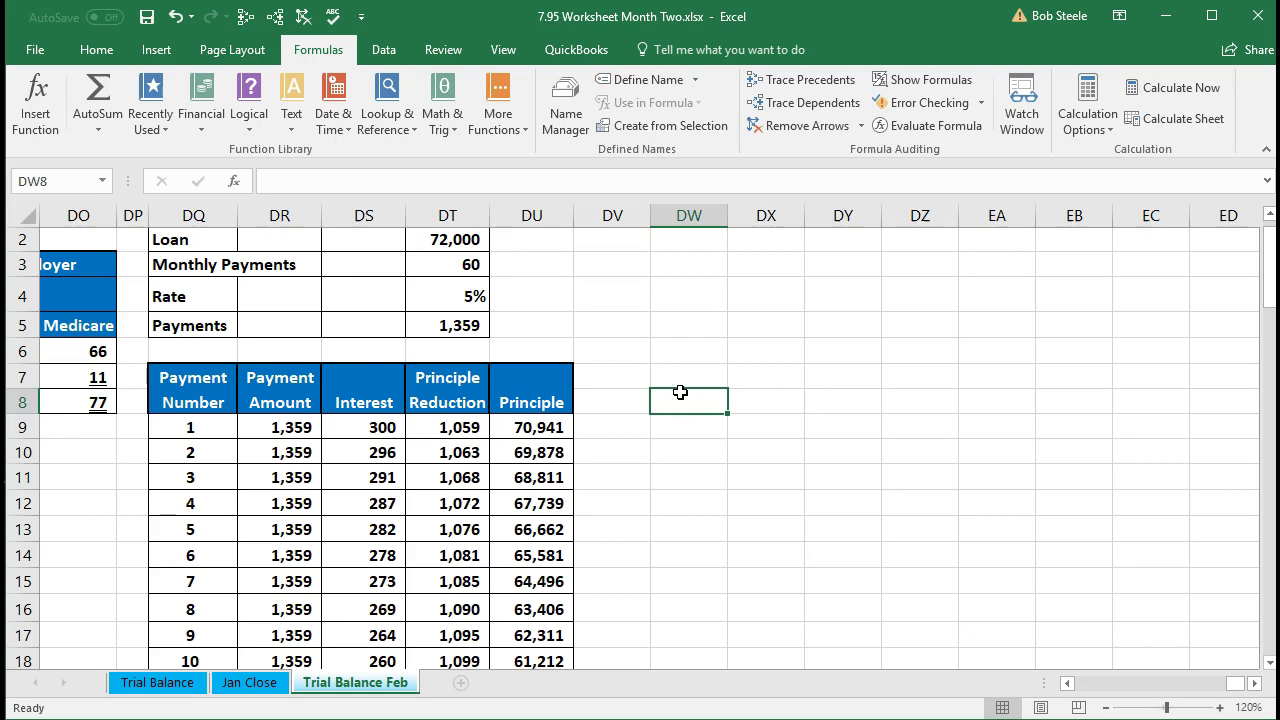
pyautogui.press('Left')
pyautogui.press('Left')
pyautogui.press('Left')
pyautogui.press('Left')
pyautogui.press('Left')
pyautogui.press('Left')
pyautogui.press('Left')
pyautogui.press('Left')
pyautogui.press('Left')
pyautogui.press('Left')
pyautogui.press('Left')
pyautogui.press('Left')
pyautogui.press('Left')
pyautogui.press('Left')
pyautogui.press('Left')
pyautogui.press('Left')
pyautogui.press('Left')
pyautogui.press('Left')
pyautogui.press('Left')
pyautogui.press('Left')
pyautogui.press('Left')
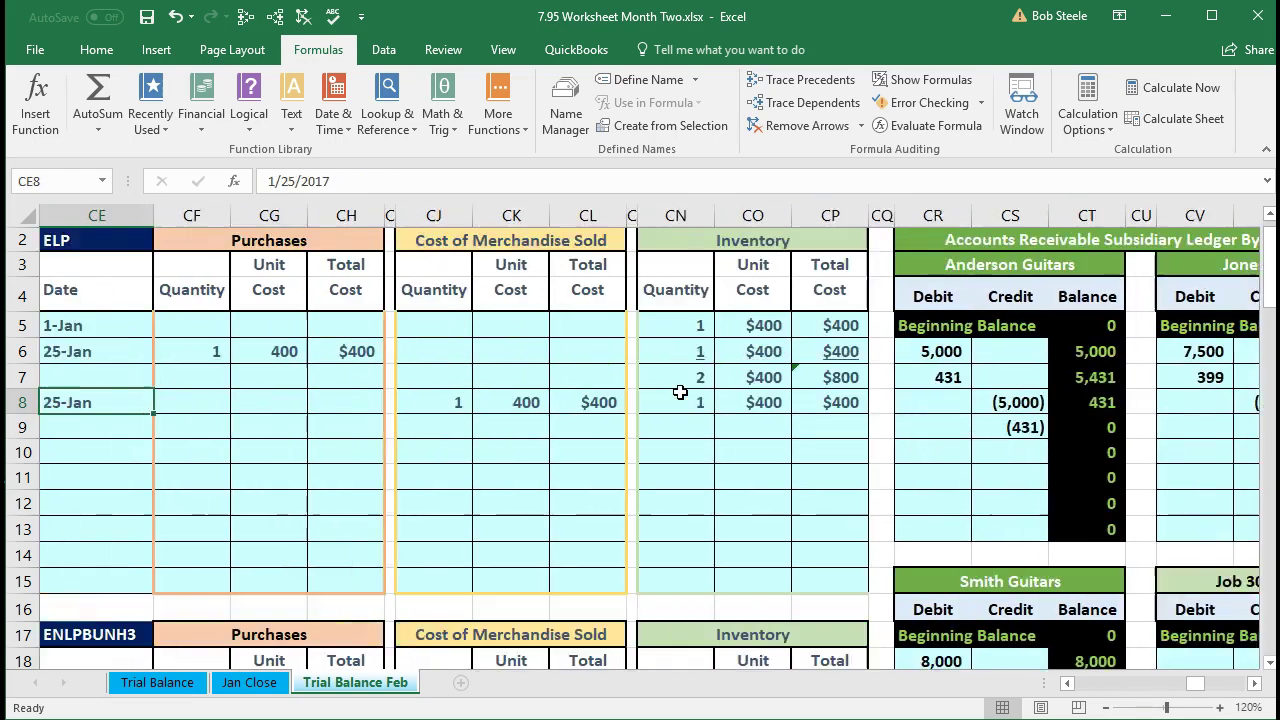
pyautogui.press('Left')
pyautogui.press('Left')
pyautogui.press('Left')
pyautogui.press('Left')
pyautogui.press('Left')
pyautogui.press('Left')
pyautogui.press('Left')
pyautogui.press('Left')
pyautogui.press('Left')
pyautogui.press('Left')
pyautogui.press('Left')
pyautogui.press('Left')
pyautogui.press('Left')
pyautogui.press('Left')
pyautogui.press('Left')
pyautogui.press('Left')
pyautogui.press('Left')
pyautogui.press('Left')
pyautogui.press('Left')
pyautogui.press('Left')
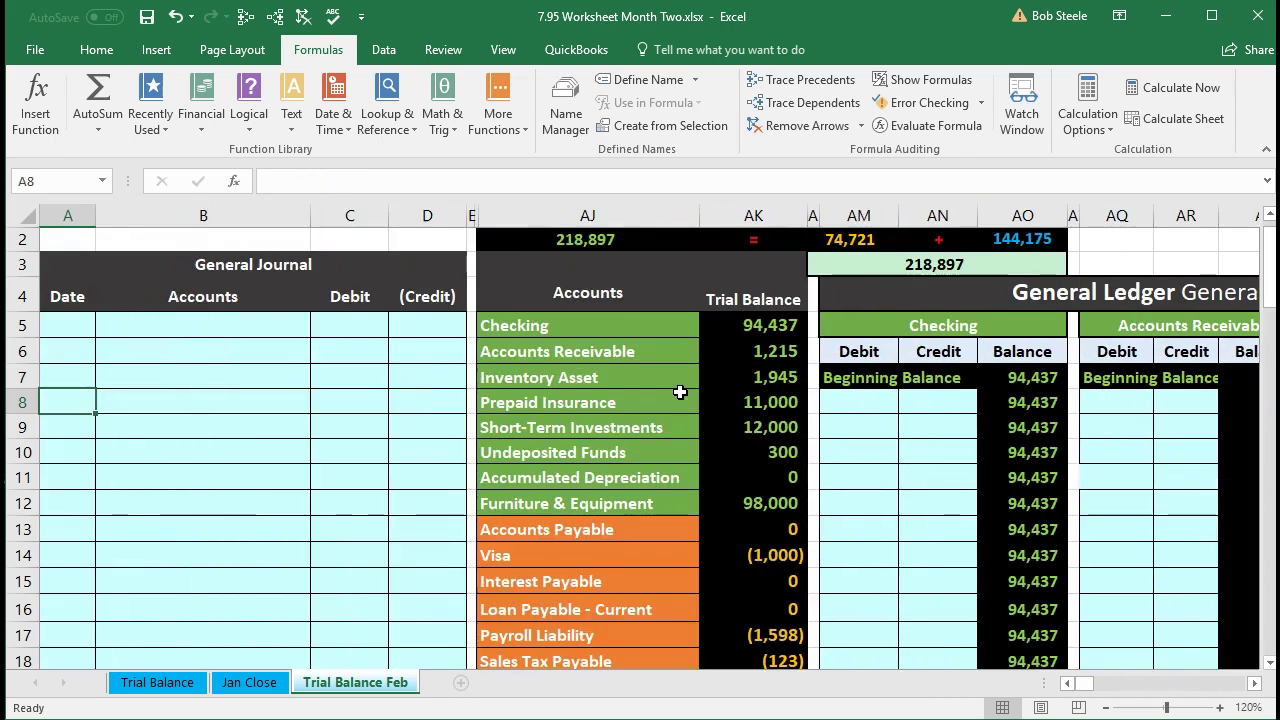
pyautogui.click(240, 385)
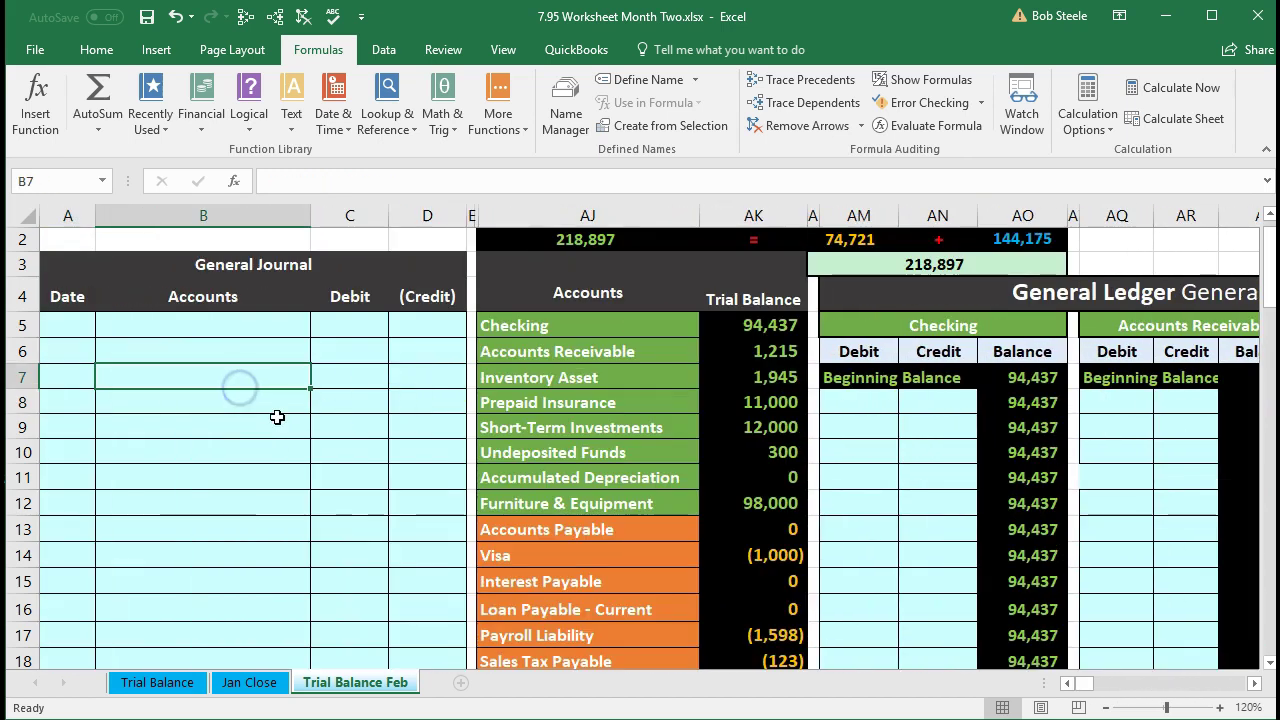
pyautogui.click(78, 323)
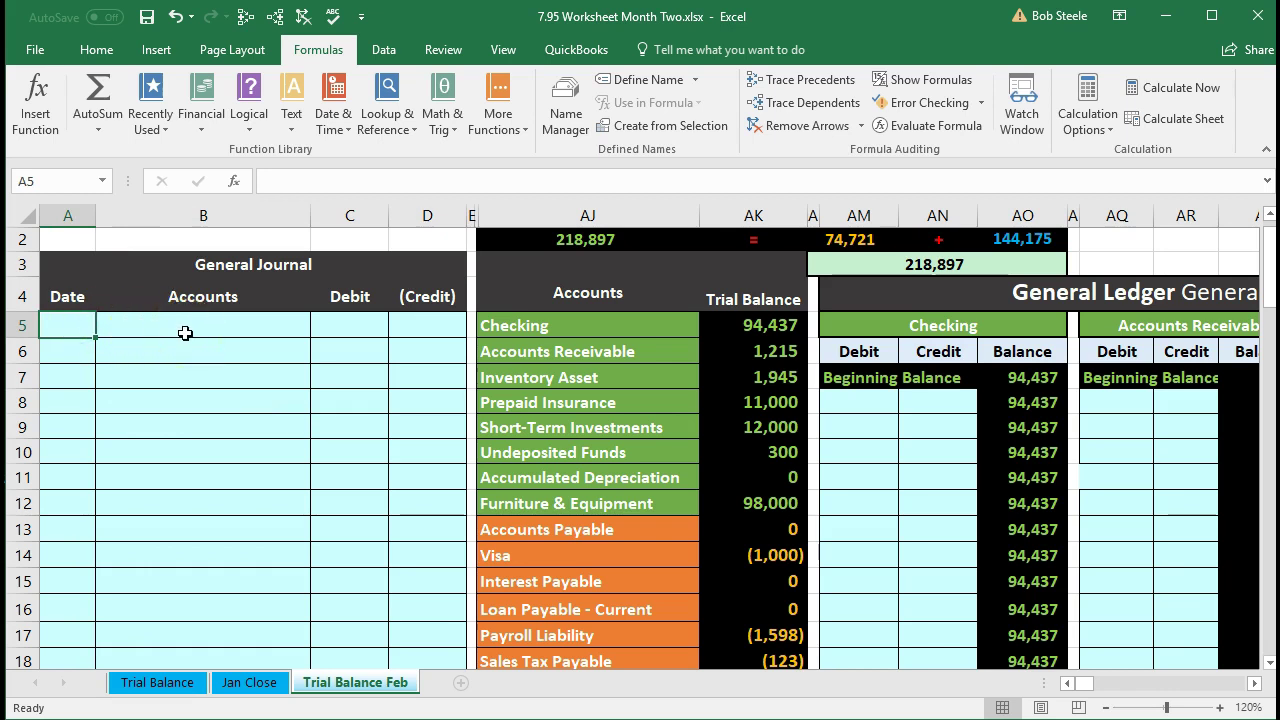
pyautogui.write('2/1')
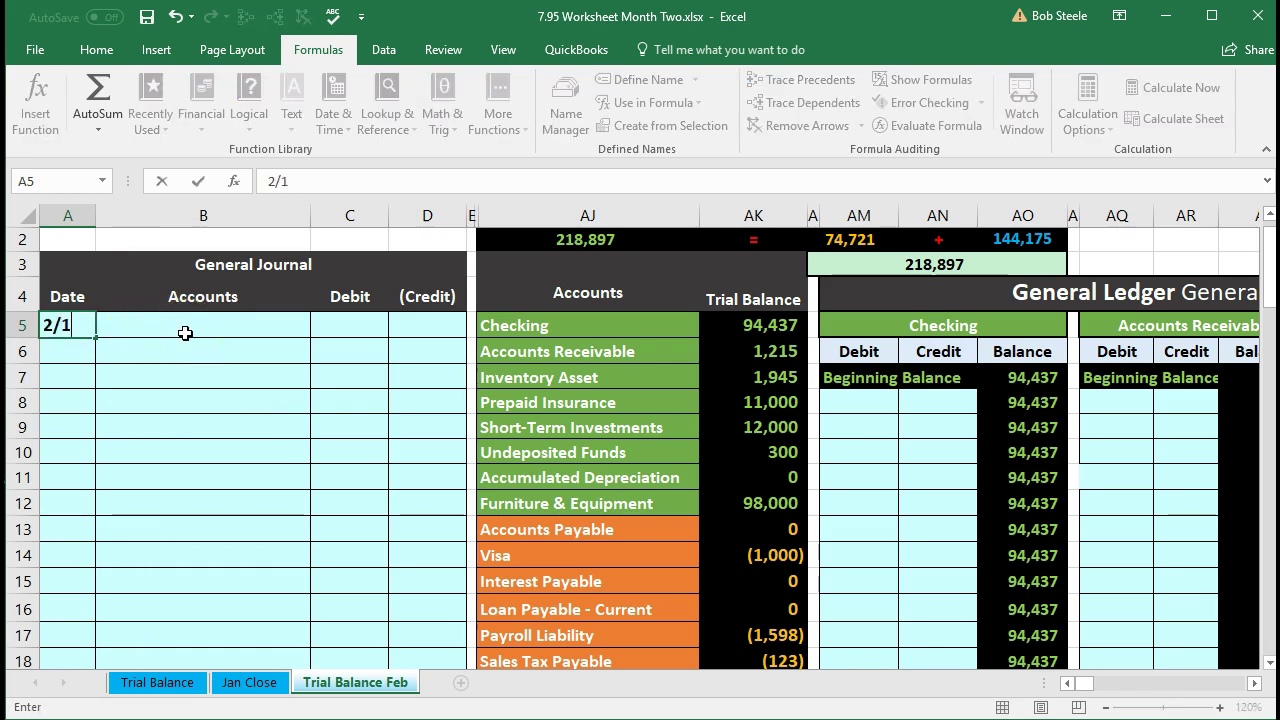
pyautogui.press('Tab')
pyautogui.click(281, 341)
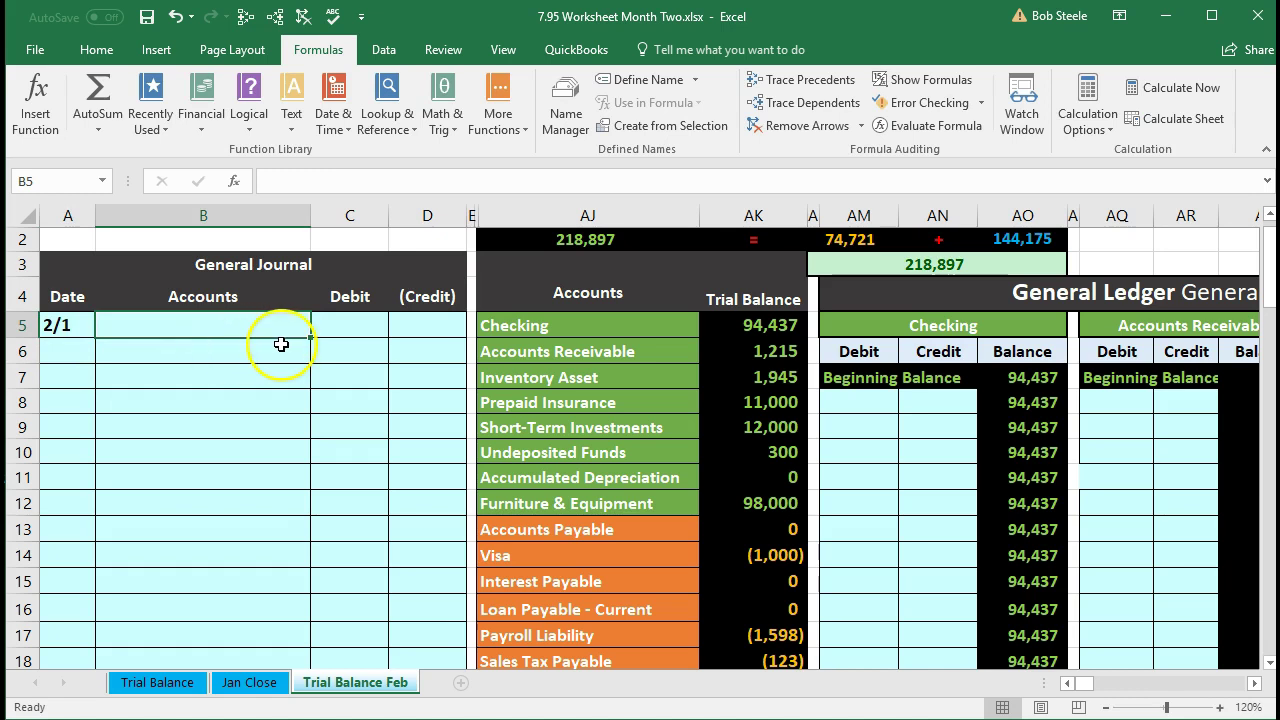
# - Copy the Checking account name from AJ5 into journal cell B7 as values only and indent it one level
pyautogui.click(494, 328)
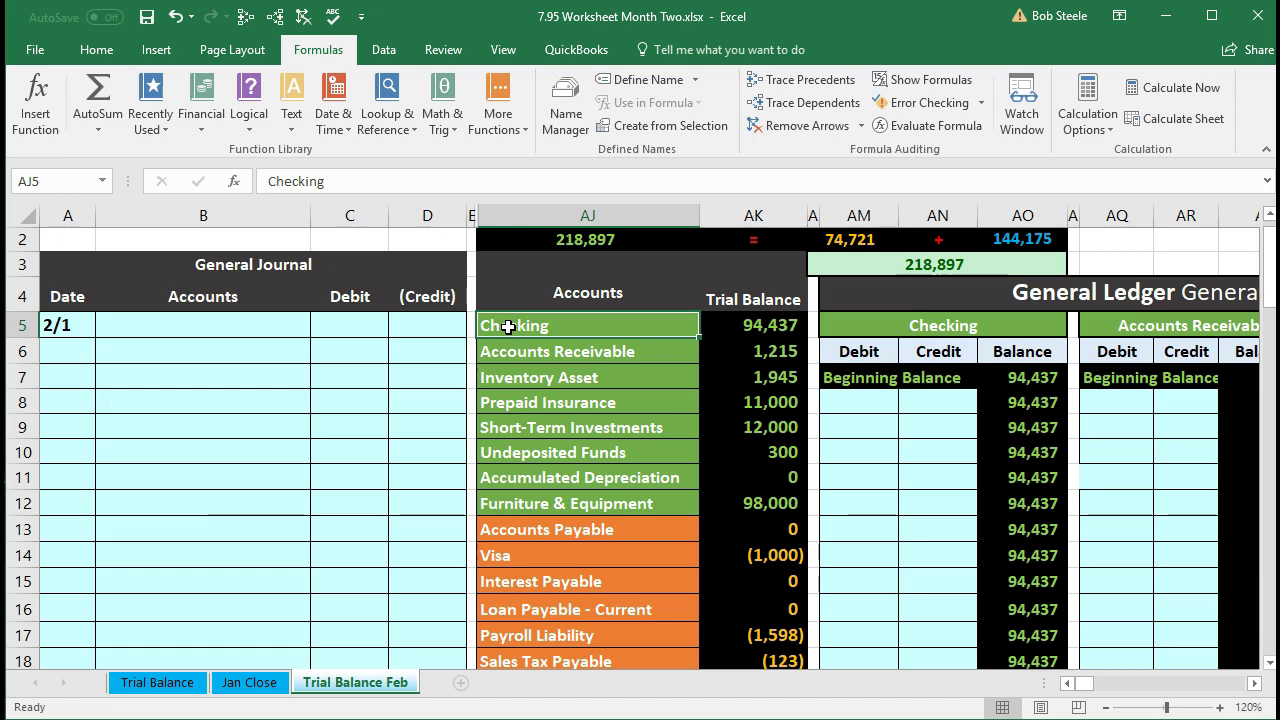
pyautogui.rightClick(588, 324)
pyautogui.click(614, 351)
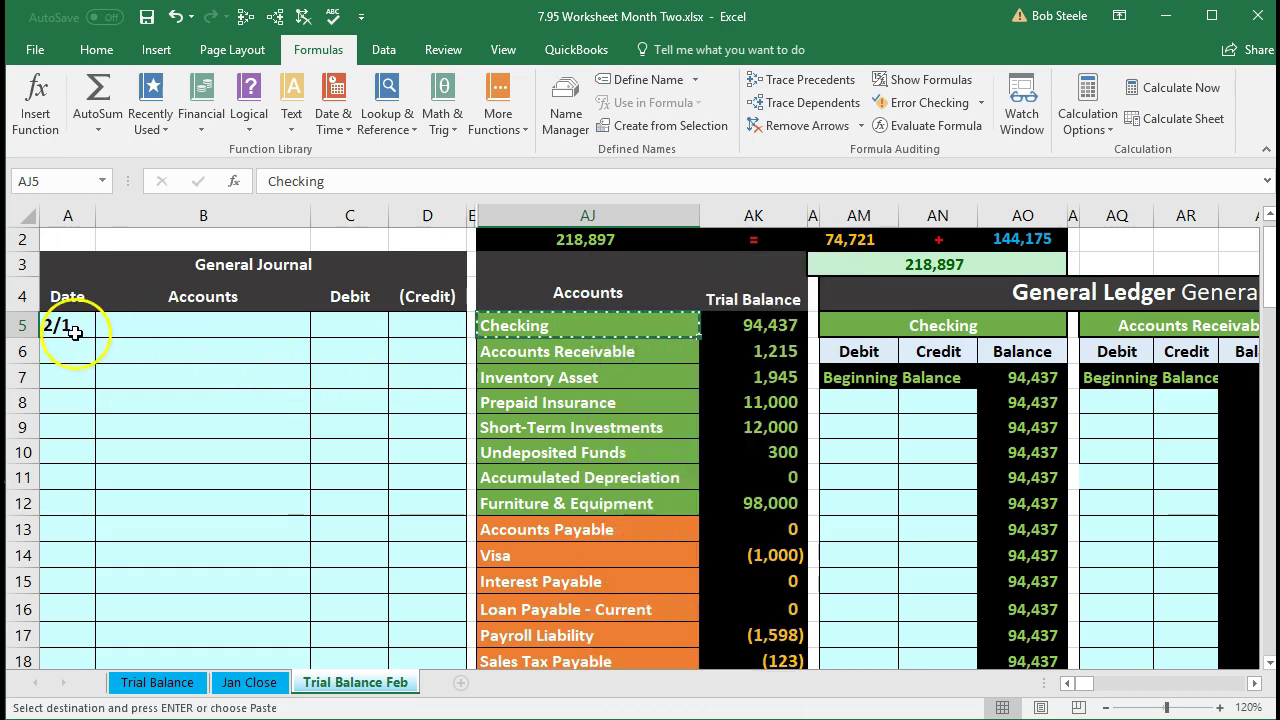
pyautogui.click(120, 379)
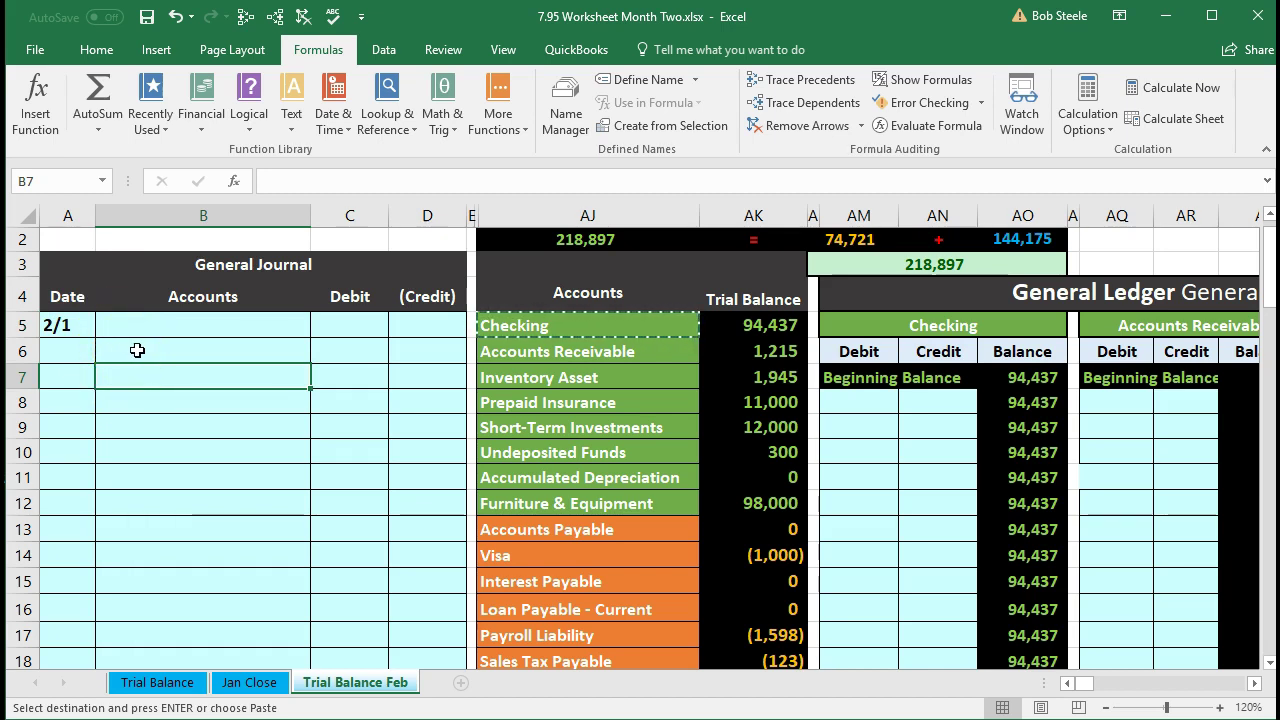
pyautogui.click(161, 382)
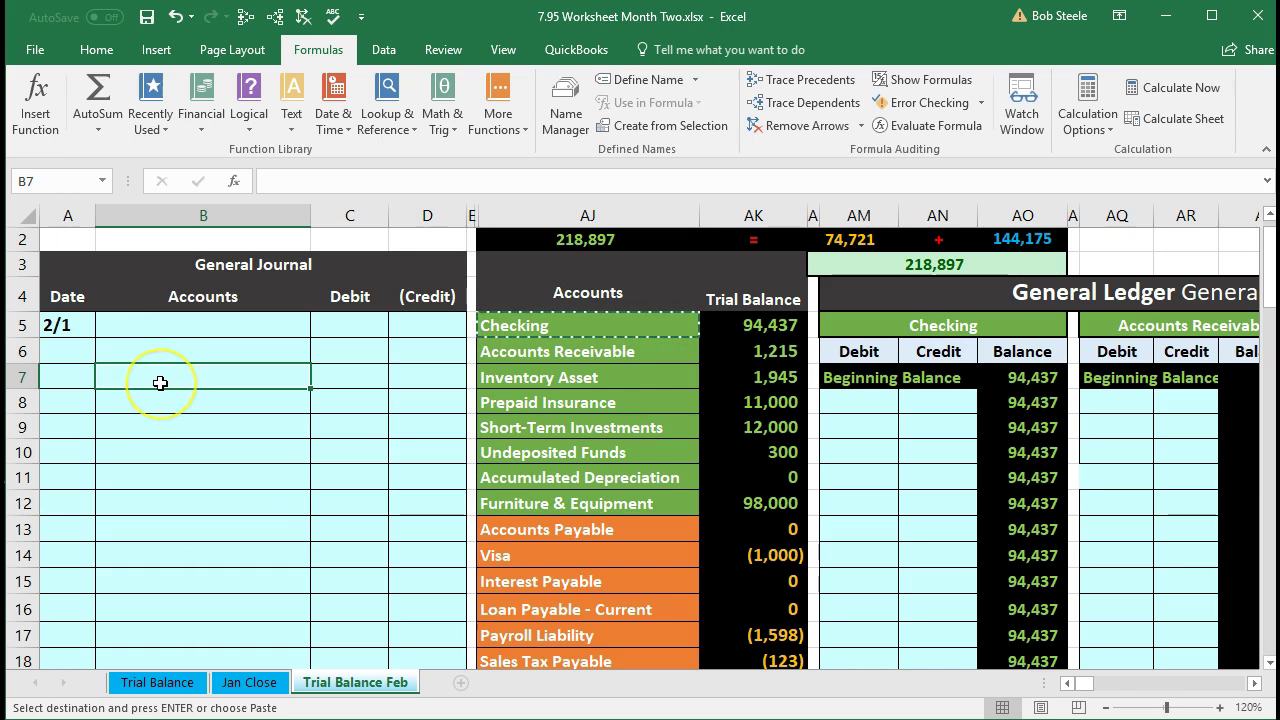
pyautogui.rightClick(160, 383)
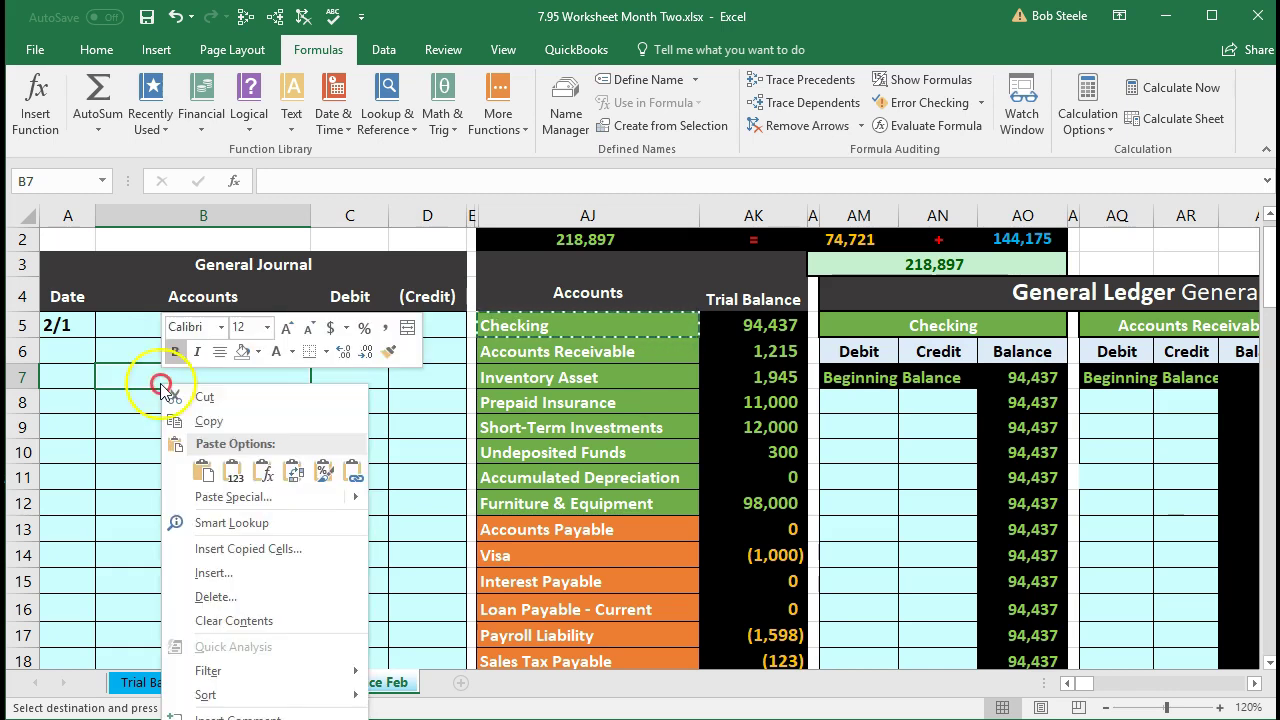
pyautogui.click(229, 470)
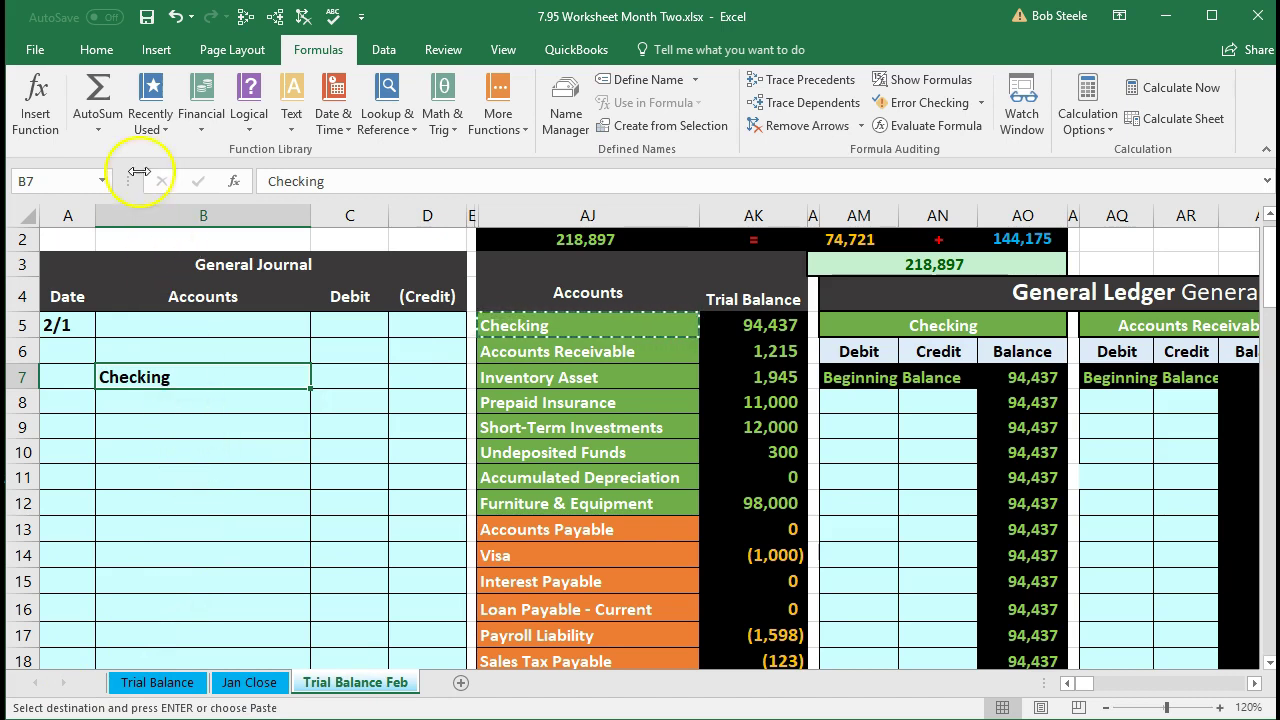
pyautogui.click(97, 49)
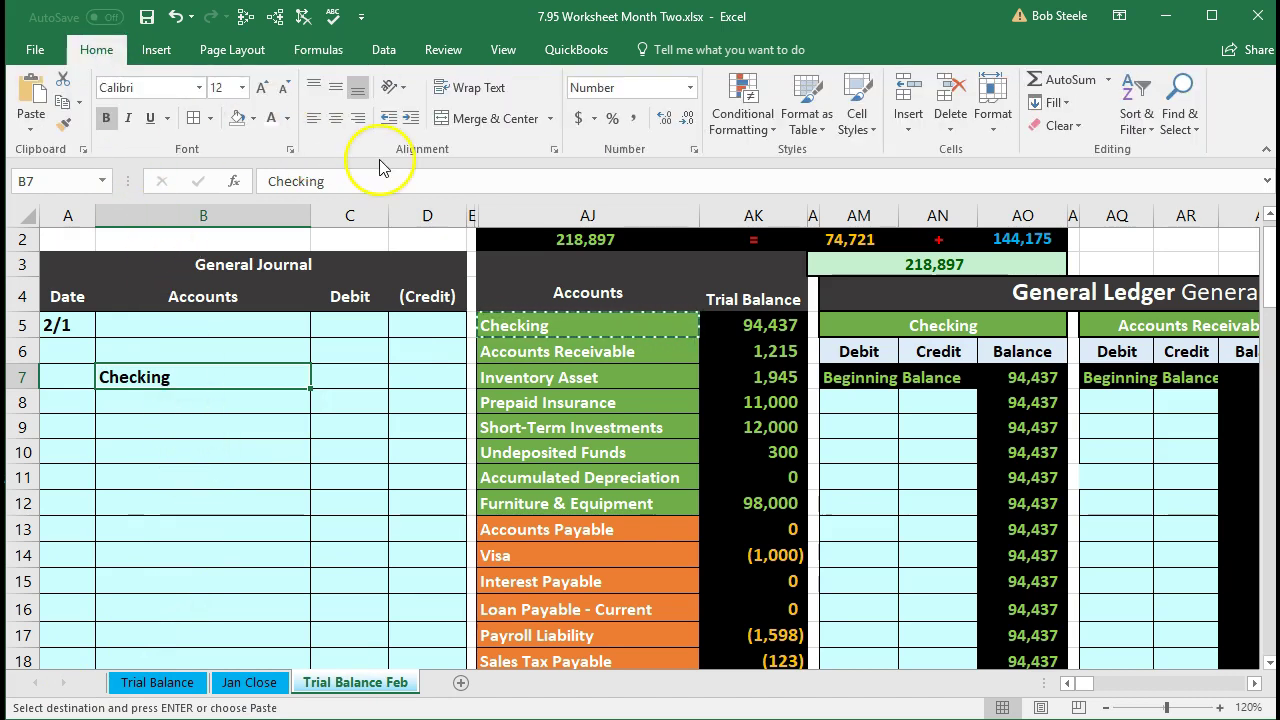
pyautogui.click(410, 118)
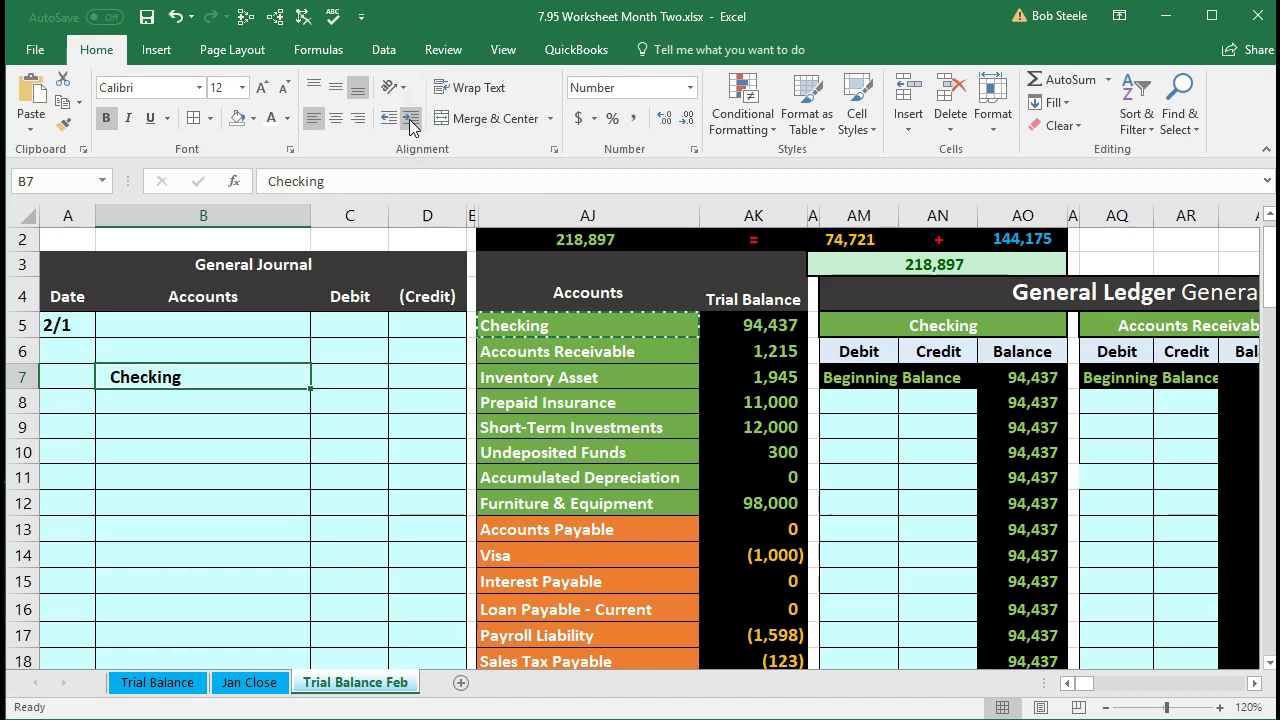
pyautogui.click(269, 405)
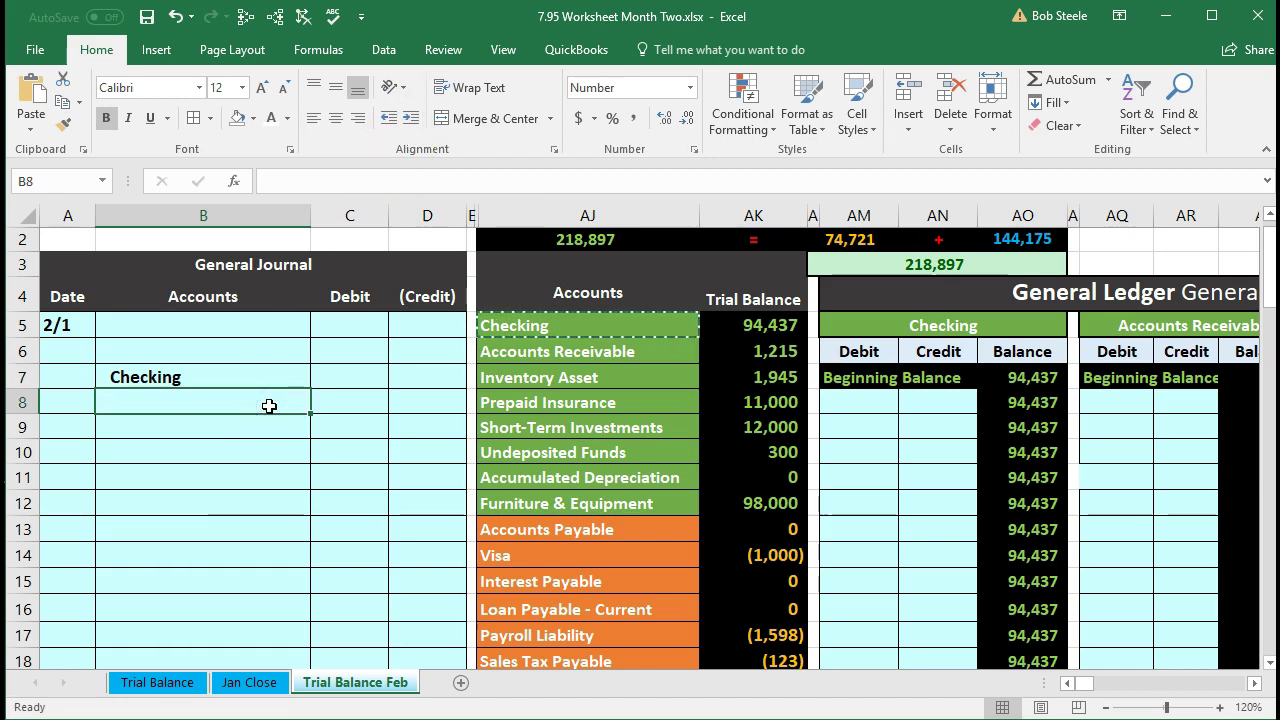
# - Copy the Loan Payable - Long Term account name from AJ20 into journal cell B5 as values only
pyautogui.scroll(-1, 269, 415)
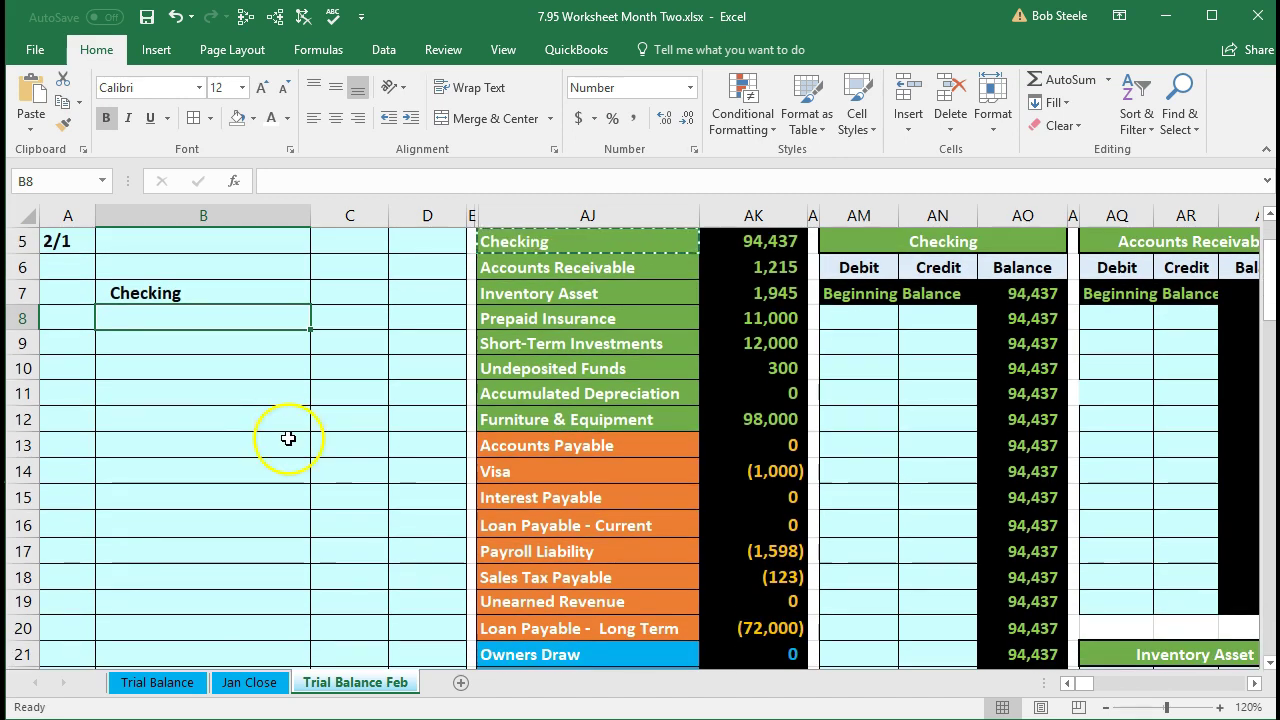
pyautogui.click(760, 625)
pyautogui.scroll(-1, 762, 624)
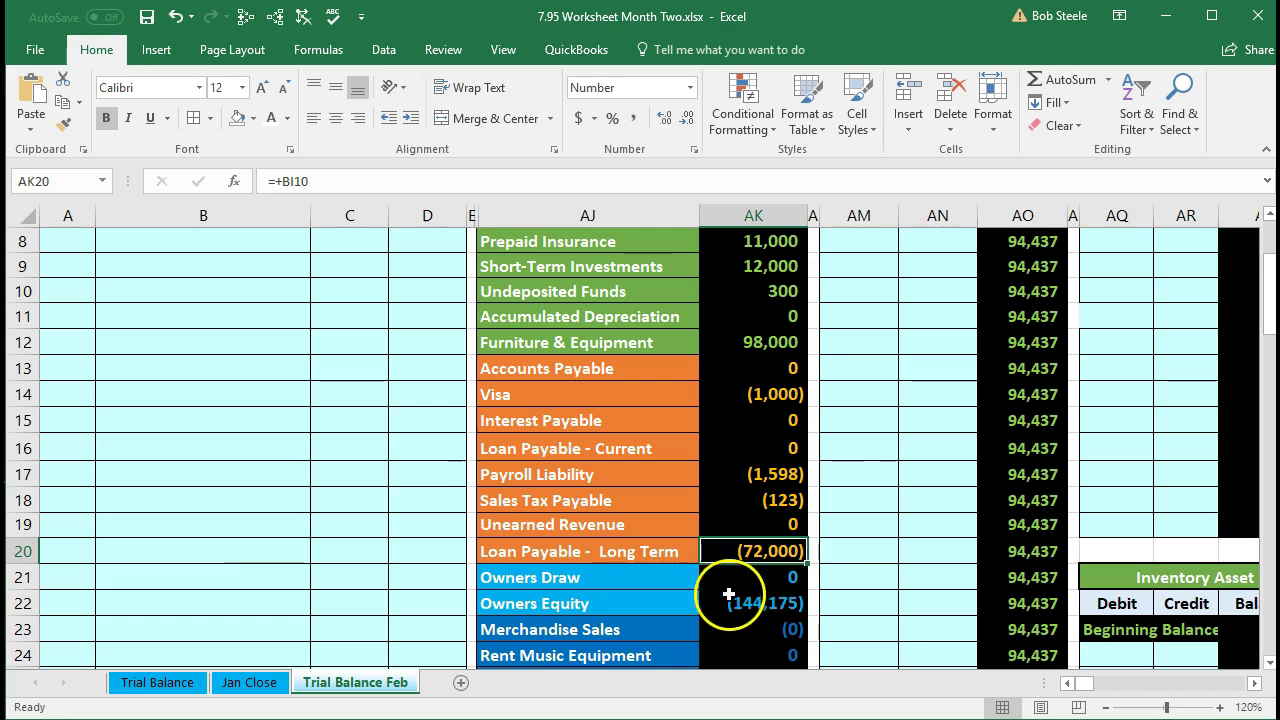
pyautogui.click(595, 552)
pyautogui.rightClick(595, 552)
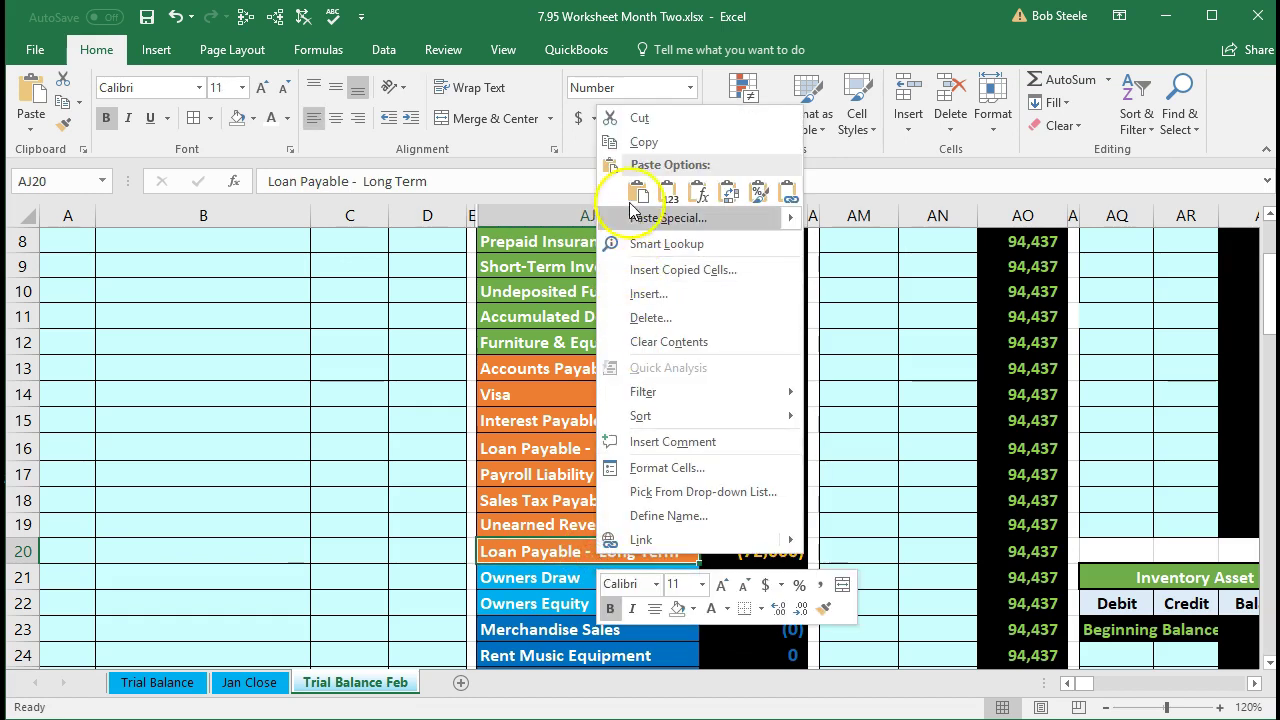
pyautogui.click(643, 141)
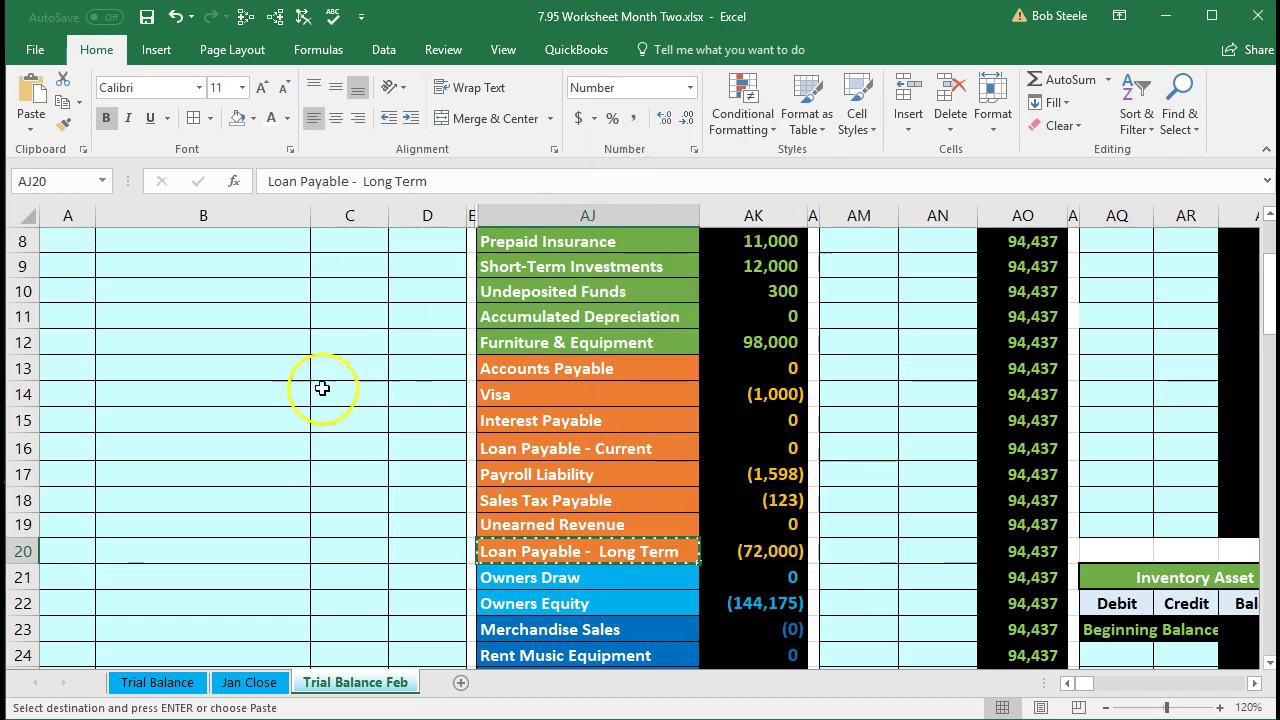
pyautogui.scroll(3, 200, 465)
pyautogui.click(163, 380)
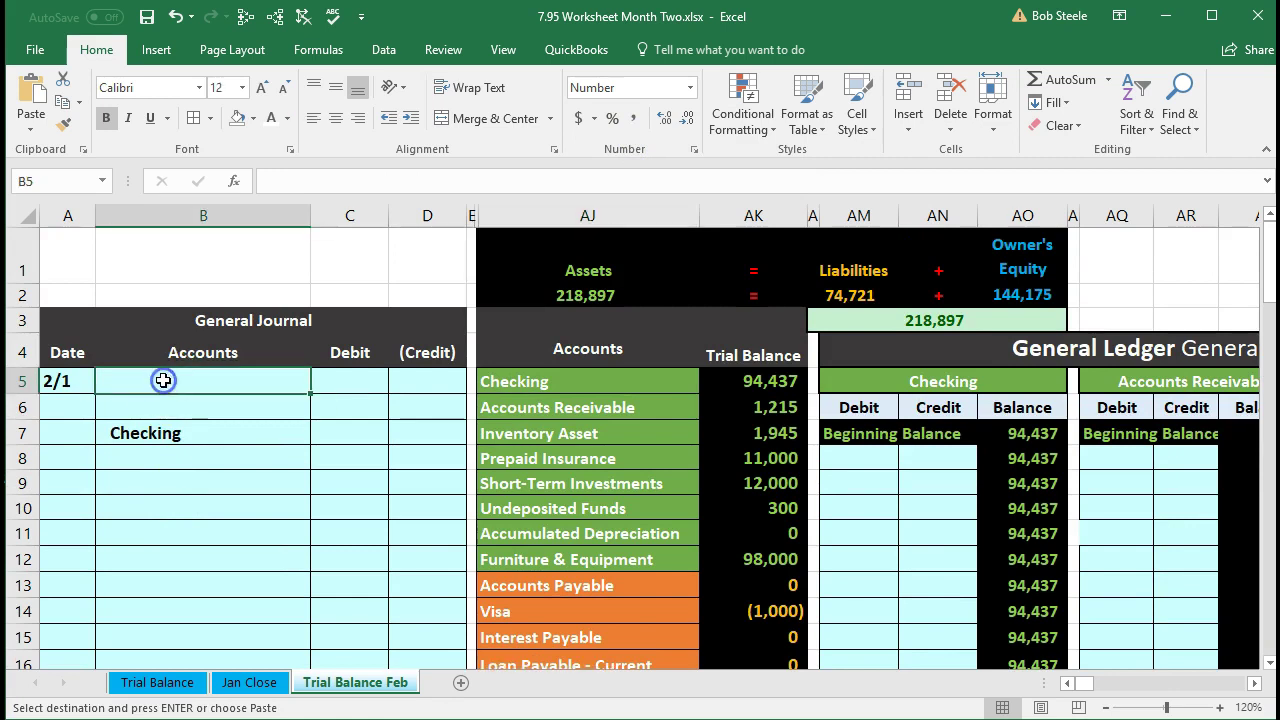
pyautogui.rightClick(163, 380)
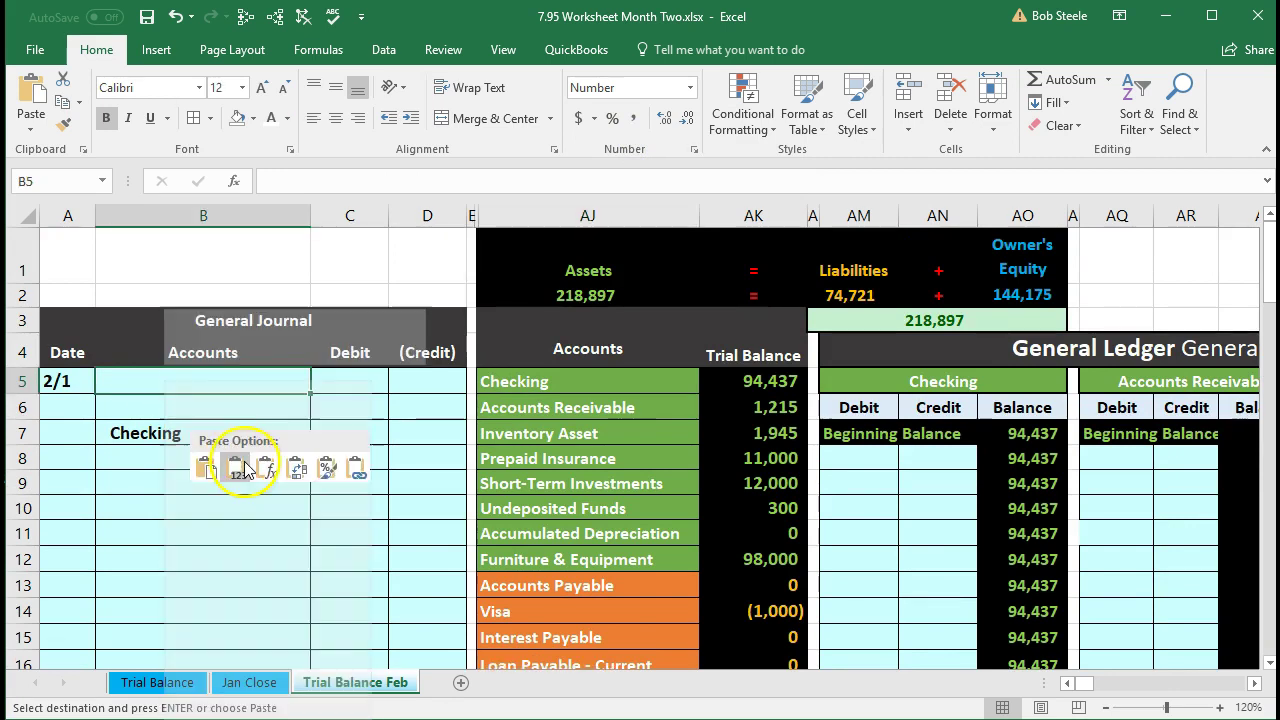
pyautogui.click(244, 463)
# - Copy the Interest Expense account name from AJ30 into journal cell B6 as values only
pyautogui.click(263, 406)
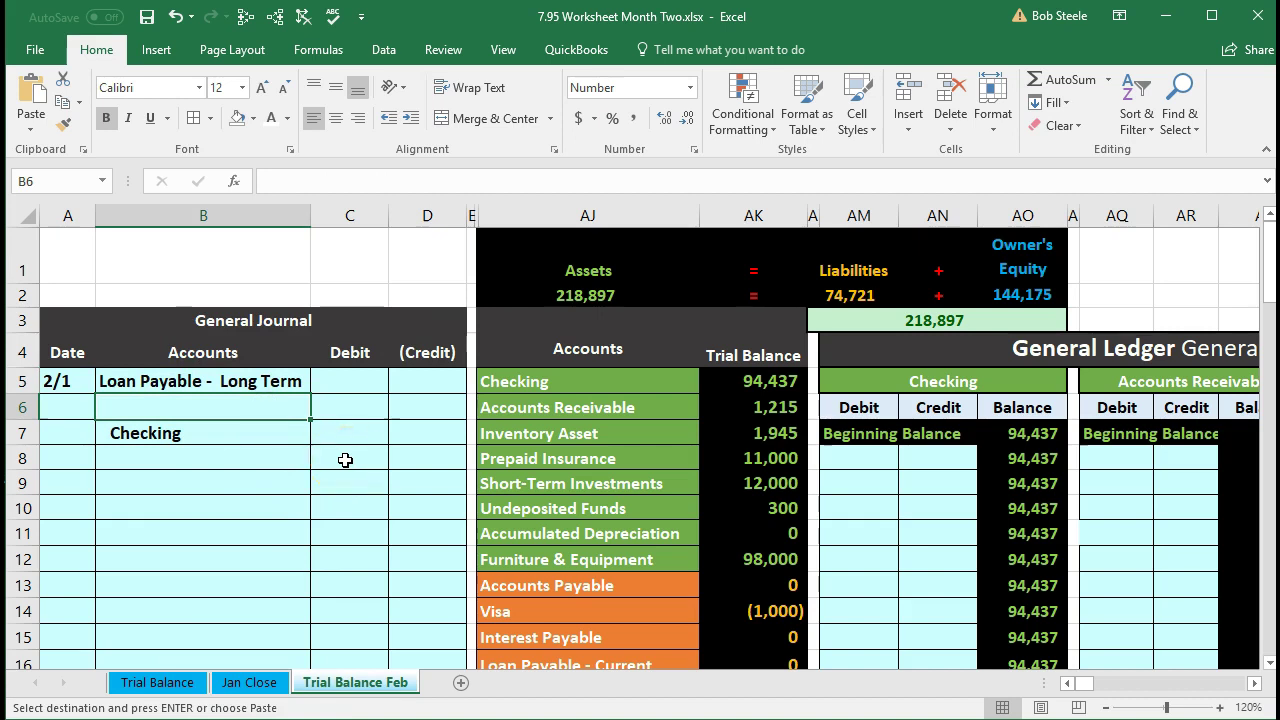
pyautogui.scroll(-5, 345, 460)
pyautogui.scroll(-2, 345, 457)
pyautogui.click(570, 280)
pyautogui.moveTo(570, 280); pyautogui.dragTo(733, 622)
pyautogui.hotkey('ctrl', 'v')
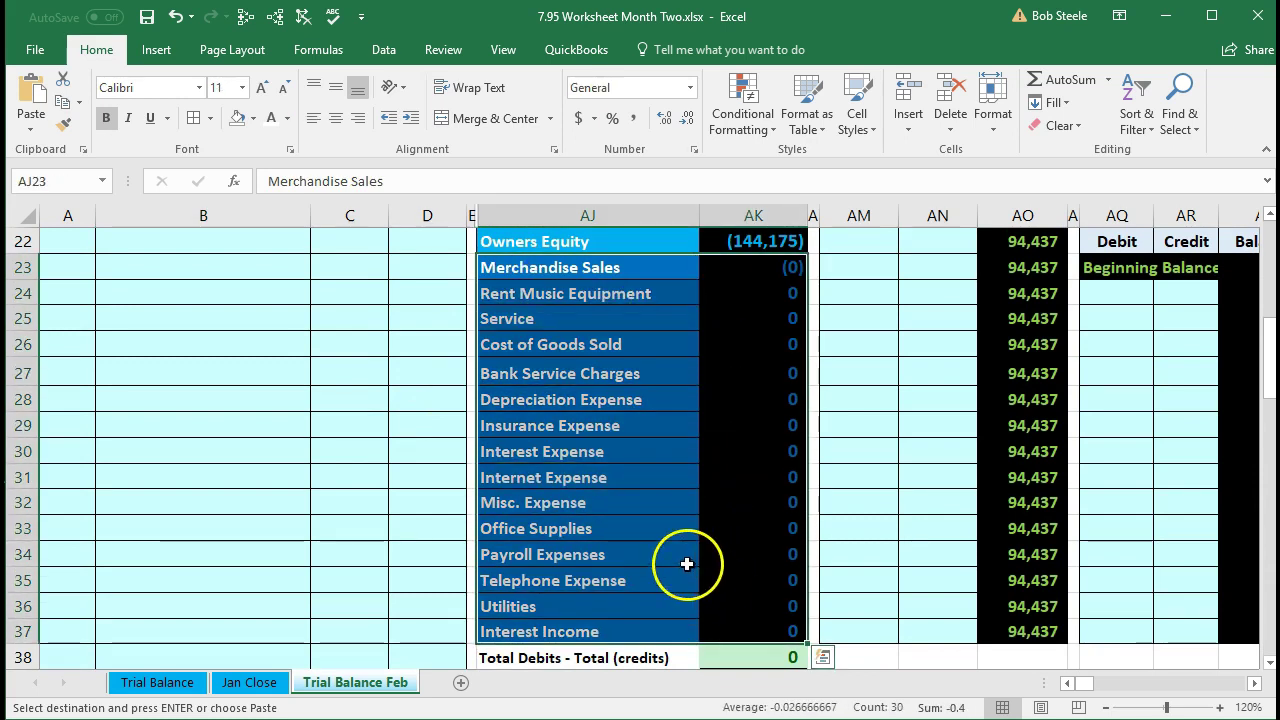
pyautogui.click(586, 453)
pyautogui.click(624, 451)
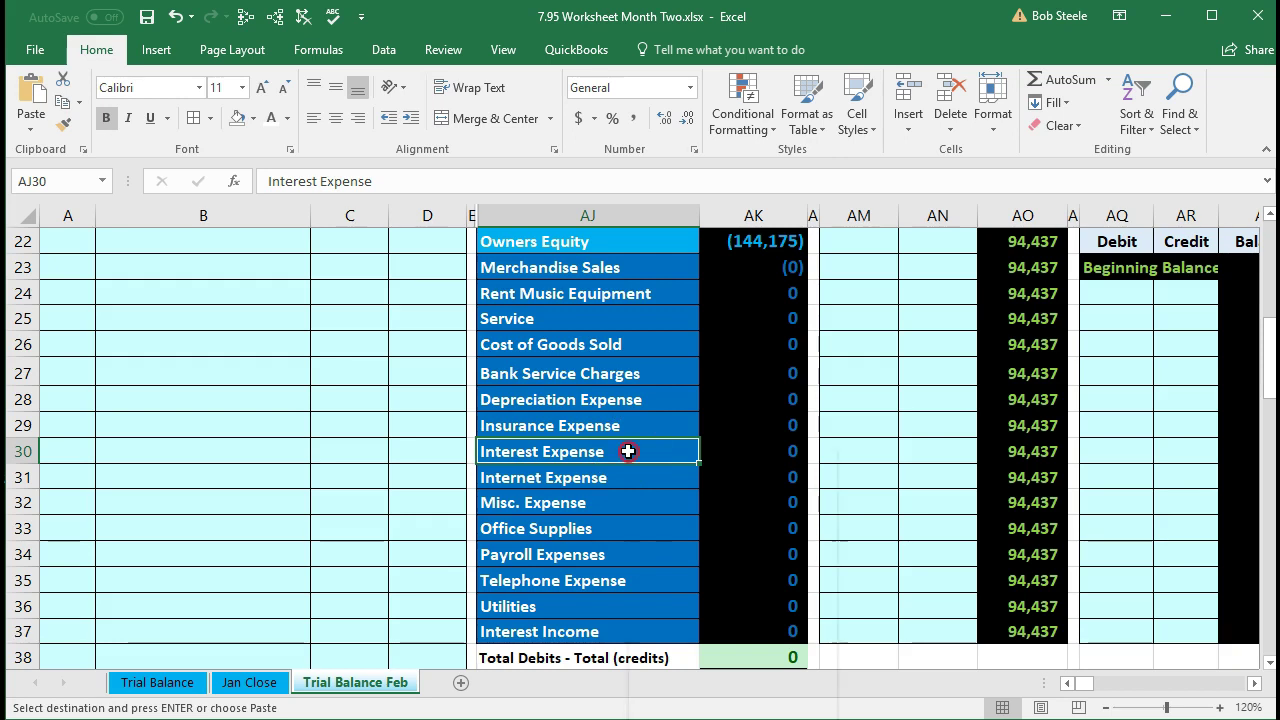
pyautogui.rightClick(628, 451)
pyautogui.click(649, 490)
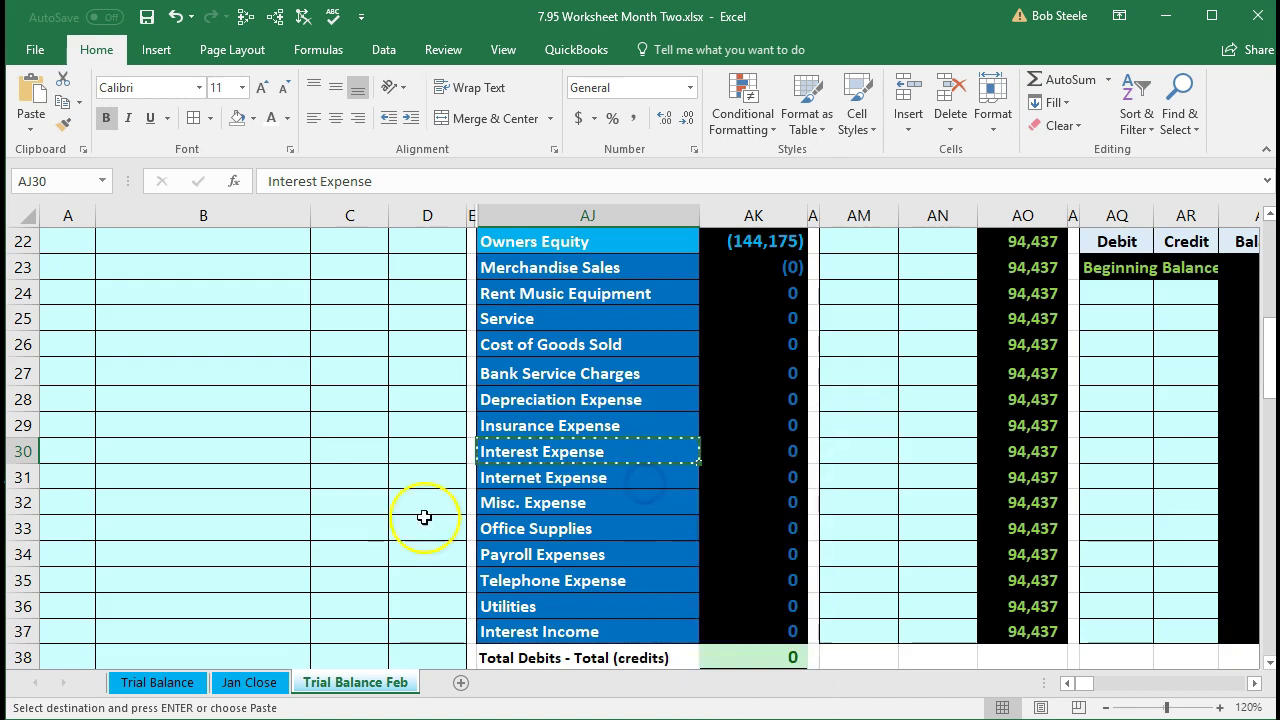
pyautogui.scroll(6, 331, 515)
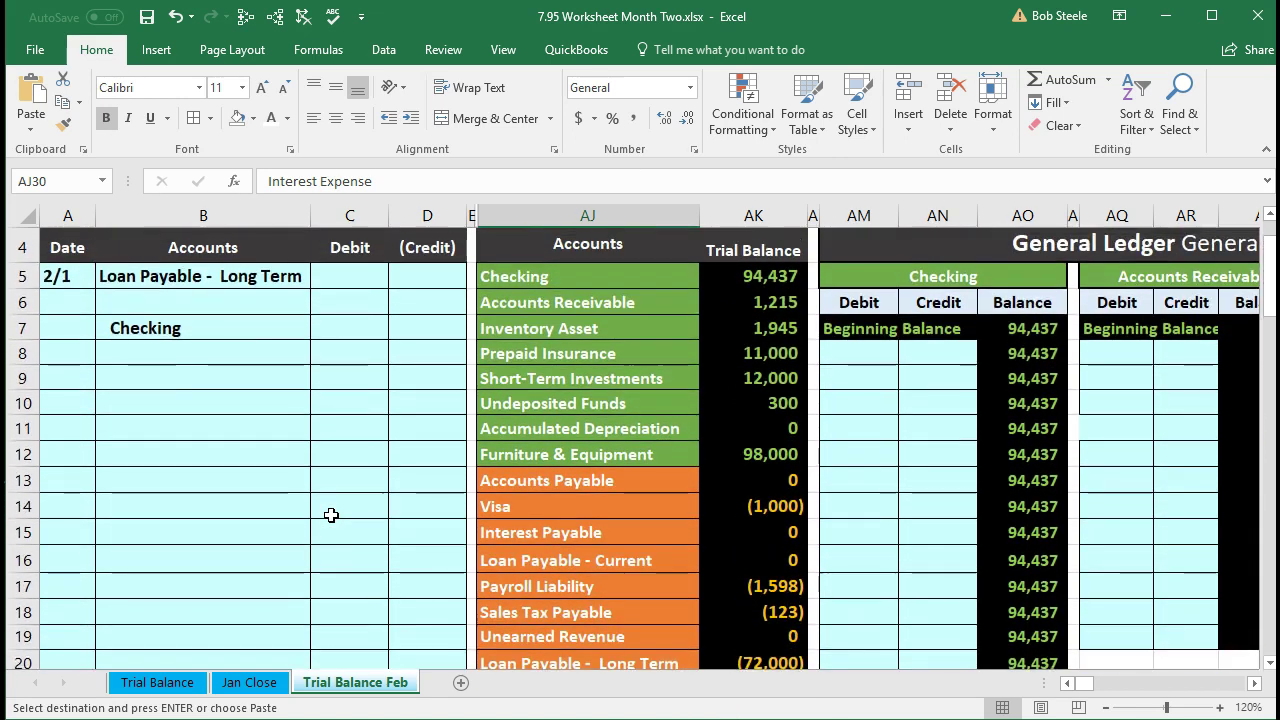
pyautogui.scroll(1, 331, 515)
pyautogui.click(157, 404)
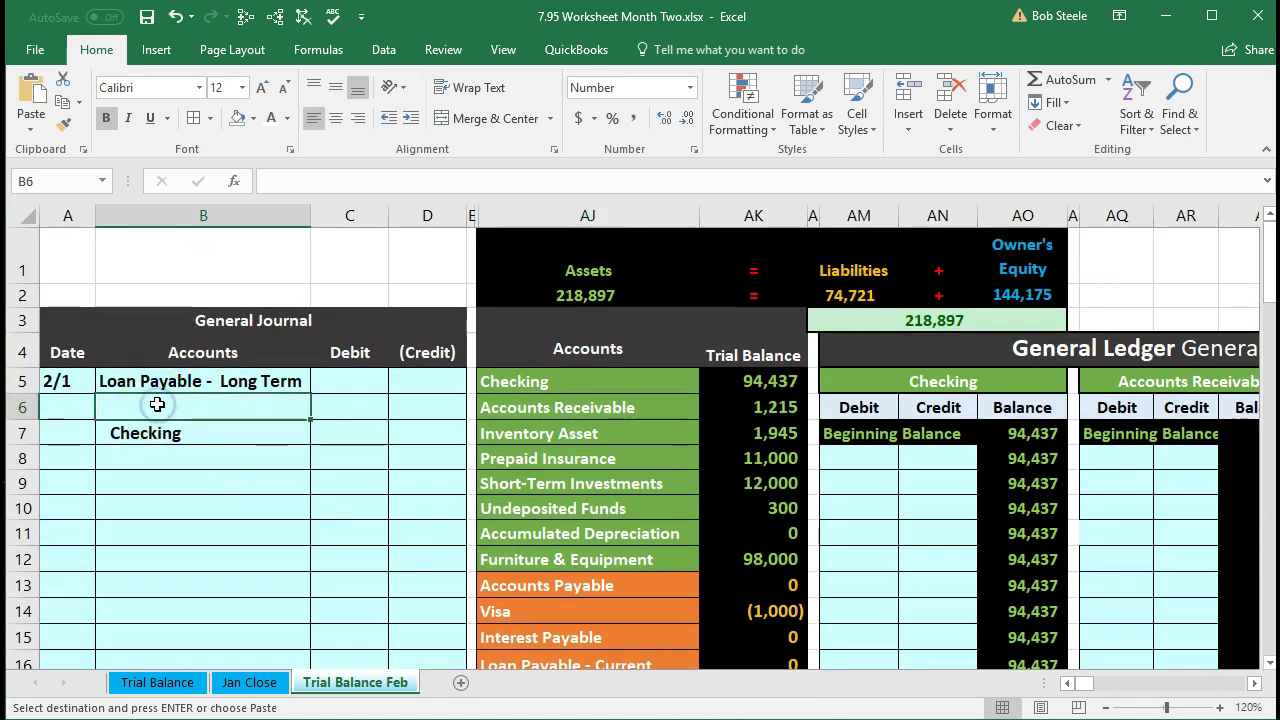
pyautogui.rightClick(157, 404)
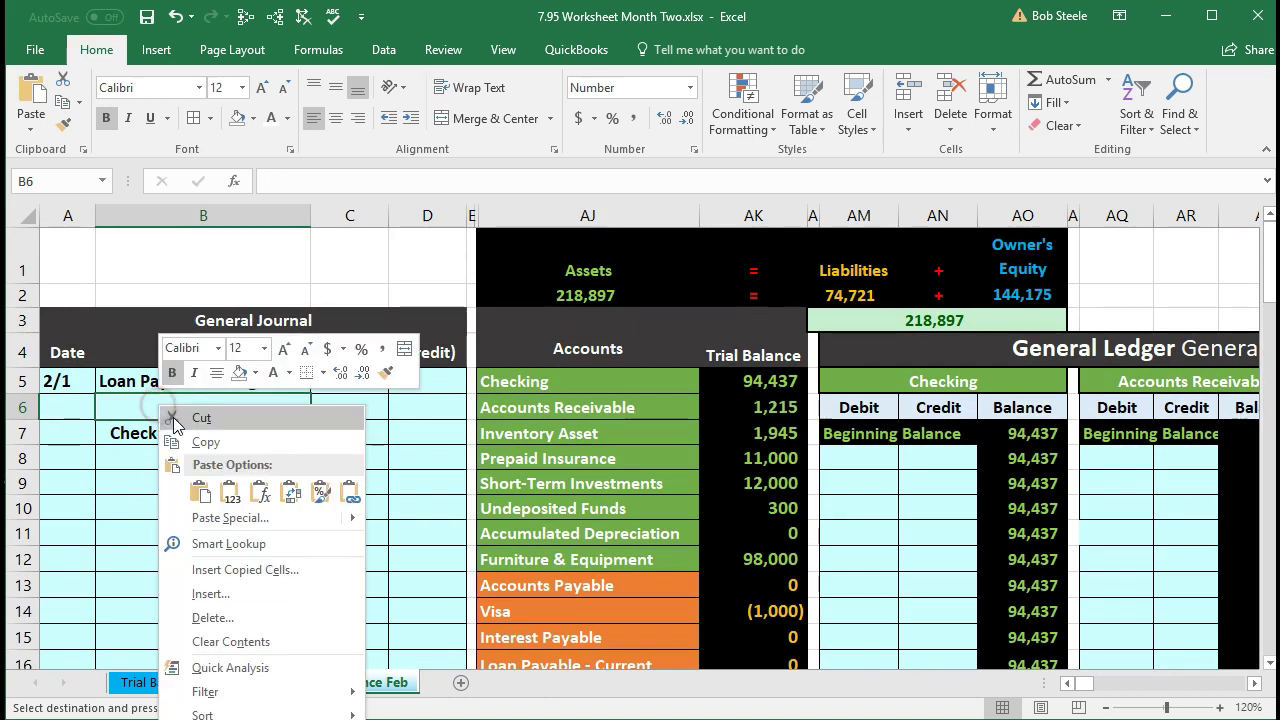
pyautogui.click(229, 490)
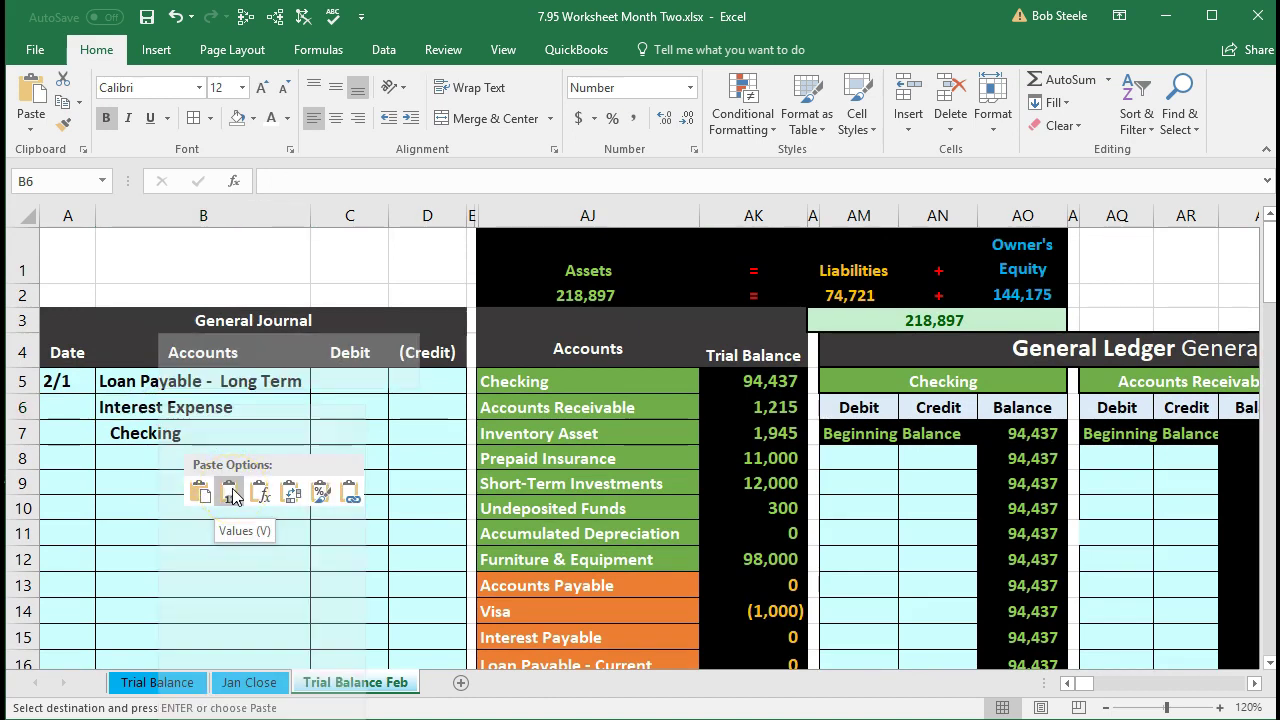
pyautogui.click(232, 494)
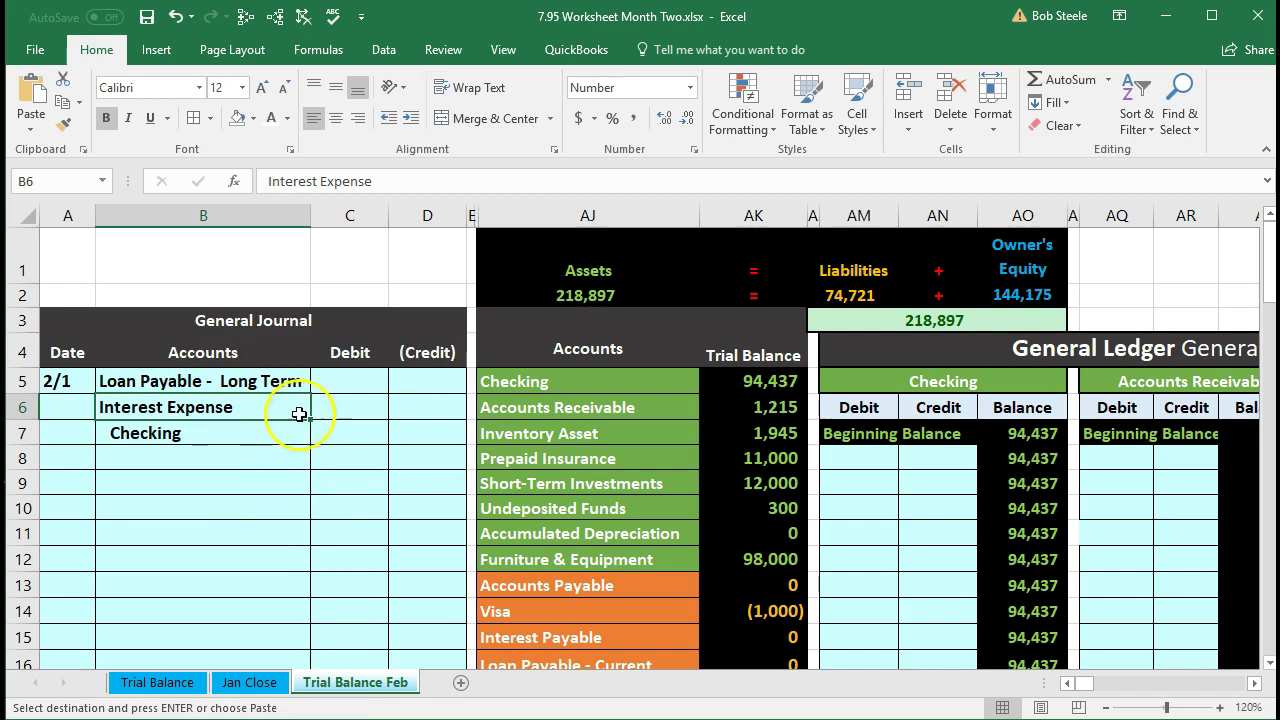
pyautogui.moveTo(329, 383); pyautogui.dragTo(407, 426)
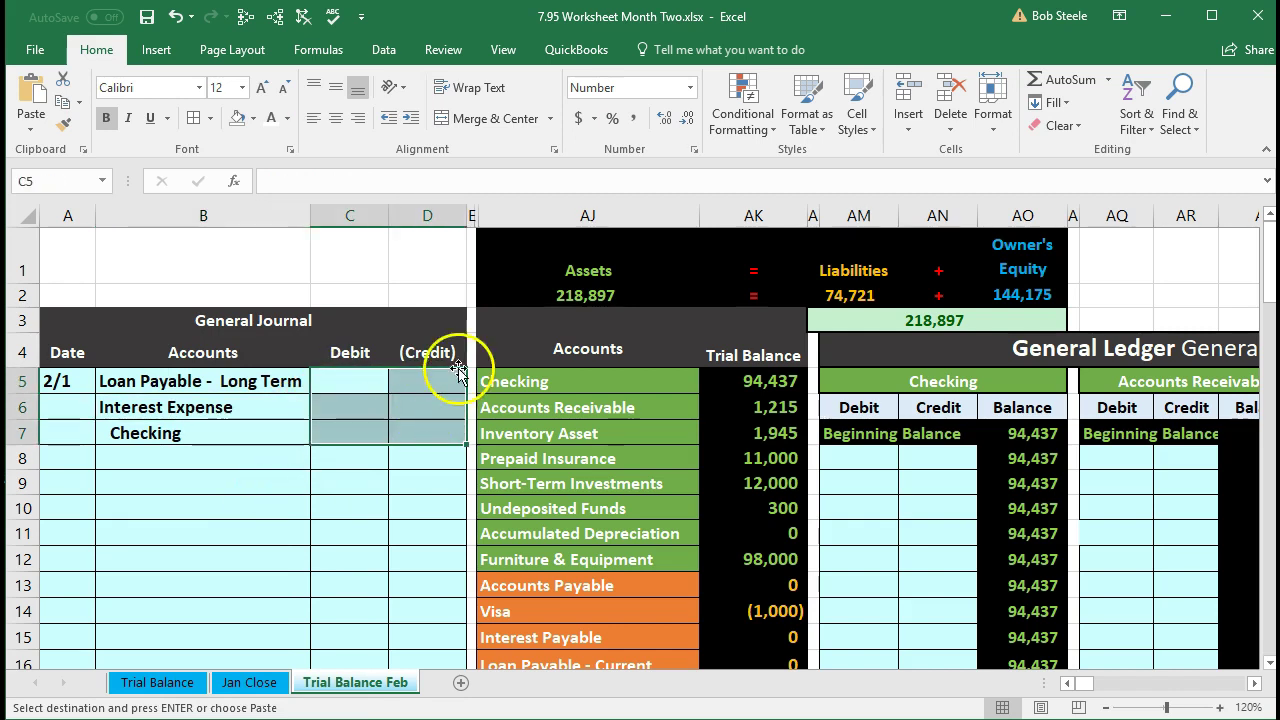
# - Freeze the worksheet panes at cell AJ1 so the General Journal columns stay in view
pyautogui.click(510, 258)
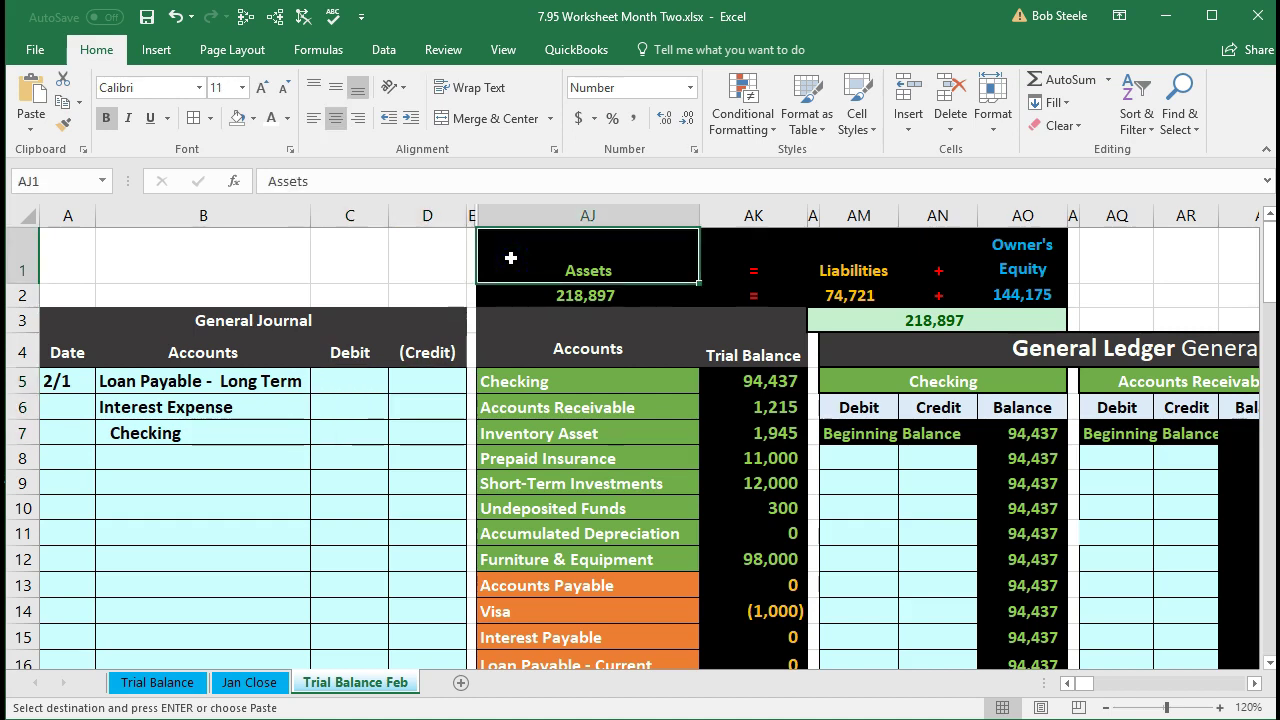
pyautogui.click(499, 52)
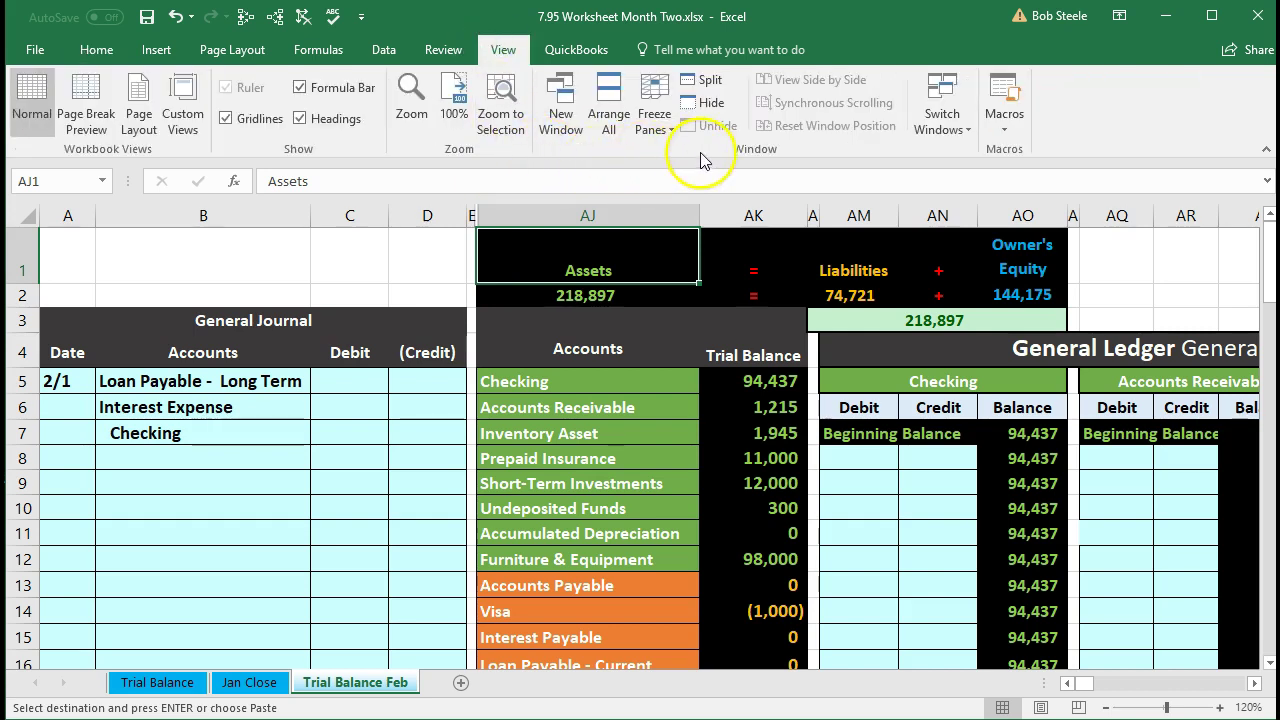
pyautogui.click(662, 136)
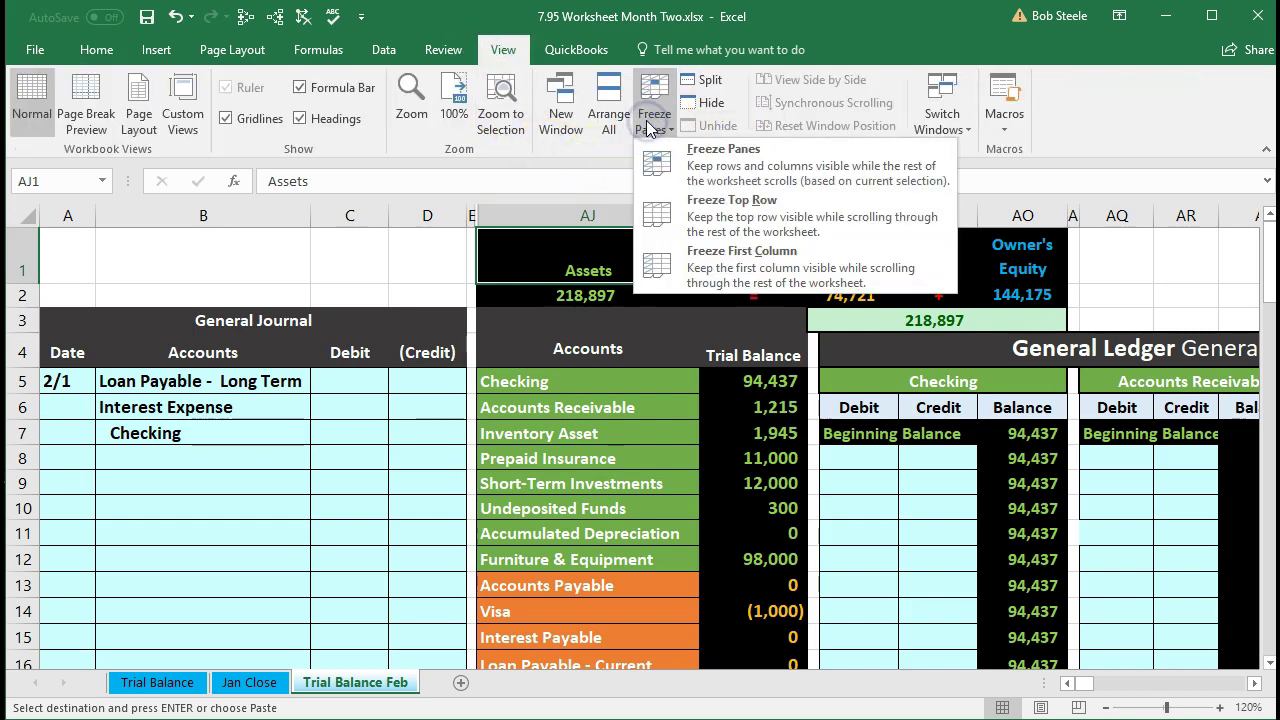
pyautogui.click(736, 160)
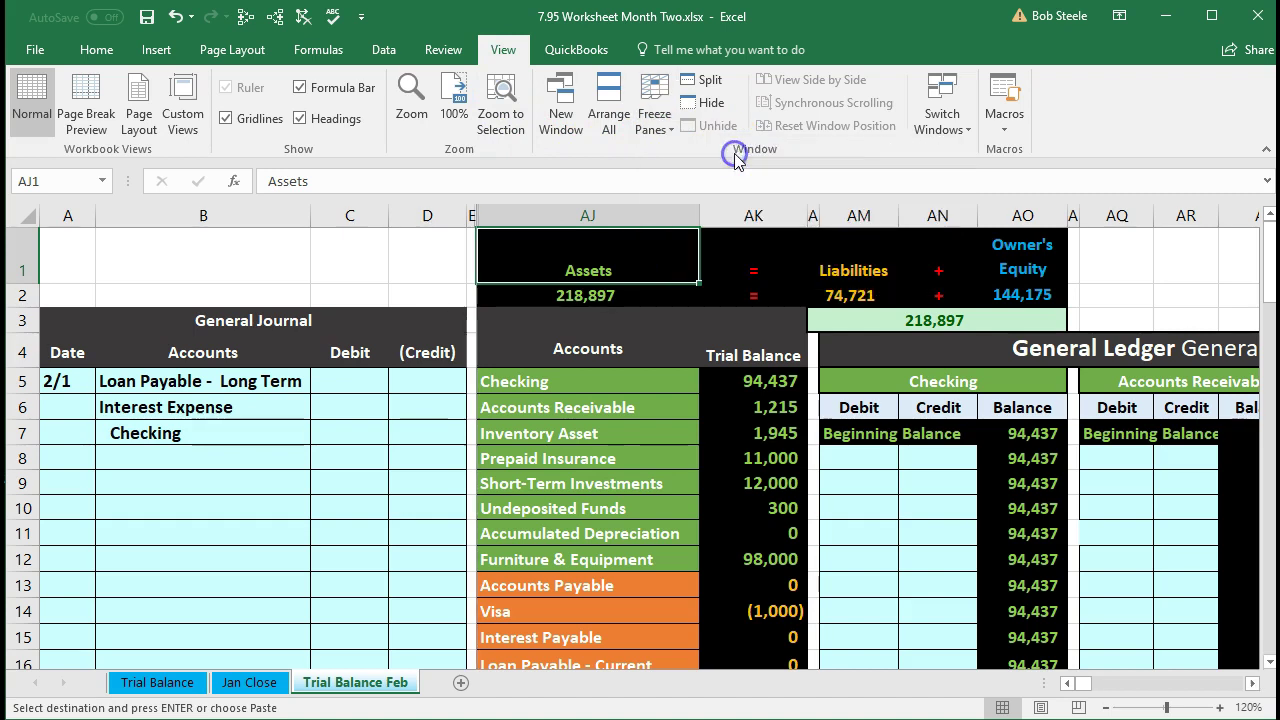
# - Fill the payment 1 row of the Loan Amortization table, DQ9:DU9, with light green
pyautogui.click(692, 390)
pyautogui.press('Right')
pyautogui.press('Right')
pyautogui.press('Right')
pyautogui.press('Right')
pyautogui.press('Right')
pyautogui.press('Right')
pyautogui.press('Right')
pyautogui.press('Right')
pyautogui.press('Right')
pyautogui.press('Right')
pyautogui.press('Right')
pyautogui.press('Right')
pyautogui.press('Right')
pyautogui.press('Right')
pyautogui.press('Right')
pyautogui.press('Right')
pyautogui.press('Right')
pyautogui.press('Right')
pyautogui.press('Right')
pyautogui.press('Right')
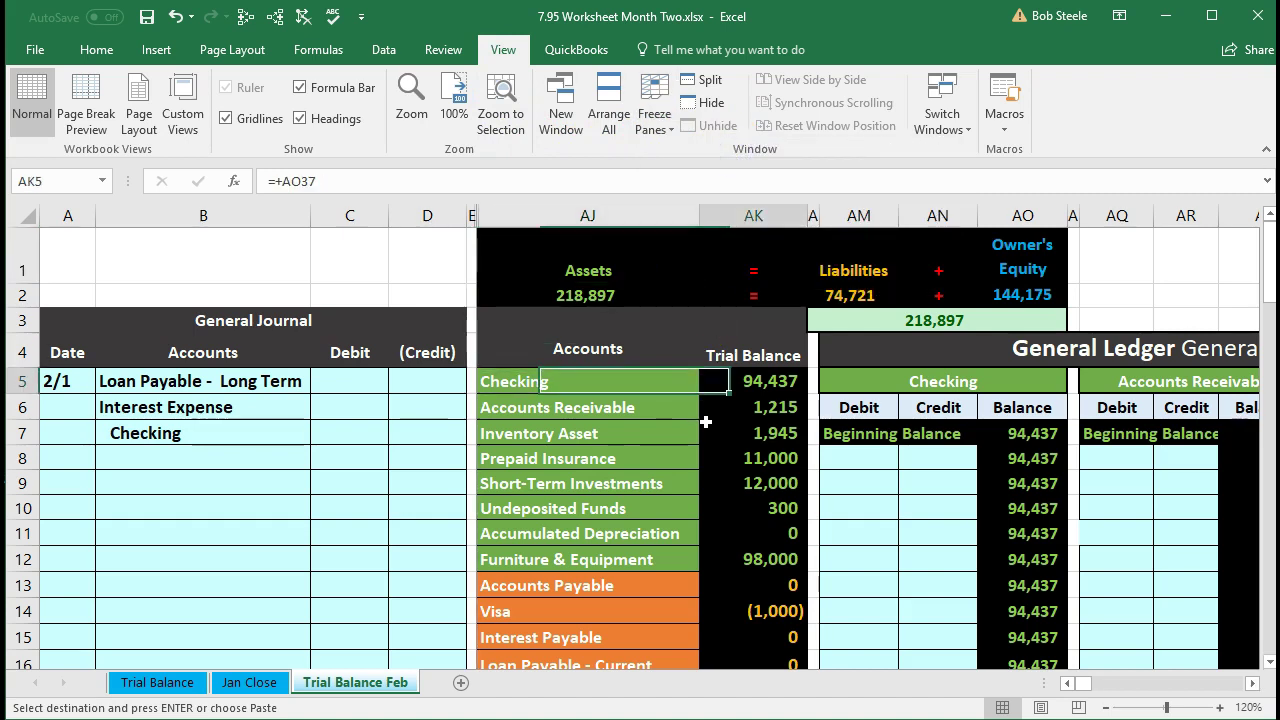
pyautogui.press('Right')
pyautogui.press('Right')
pyautogui.press('Right')
pyautogui.press('Right')
pyautogui.press('Right')
pyautogui.press('Right')
pyautogui.press('Right')
pyautogui.press('Right')
pyautogui.press('Right')
pyautogui.press('Right')
pyautogui.press('Right')
pyautogui.press('Right')
pyautogui.press('Right')
pyautogui.press('Right')
pyautogui.press('Right')
pyautogui.press('Right')
pyautogui.press('Right')
pyautogui.press('Right')
pyautogui.press('Right')
pyautogui.press('Right')
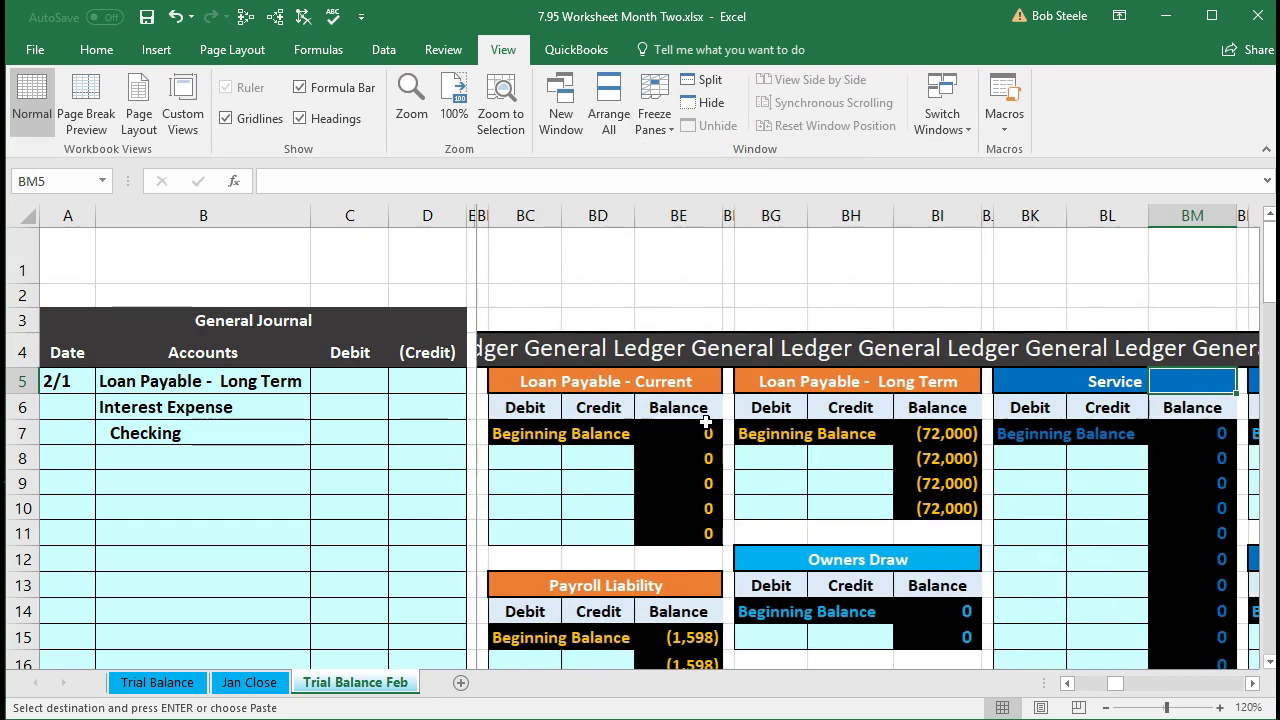
pyautogui.press('Right')
pyautogui.press('Right')
pyautogui.press('Right')
pyautogui.press('Right')
pyautogui.press('Right')
pyautogui.press('Right')
pyautogui.press('Right')
pyautogui.press('Right')
pyautogui.press('Right')
pyautogui.press('Right')
pyautogui.press('Right')
pyautogui.press('Right')
pyautogui.press('Right')
pyautogui.press('Right')
pyautogui.press('Right')
pyautogui.press('Right')
pyautogui.press('Right')
pyautogui.press('Right')
pyautogui.press('Right')
pyautogui.press('Right')
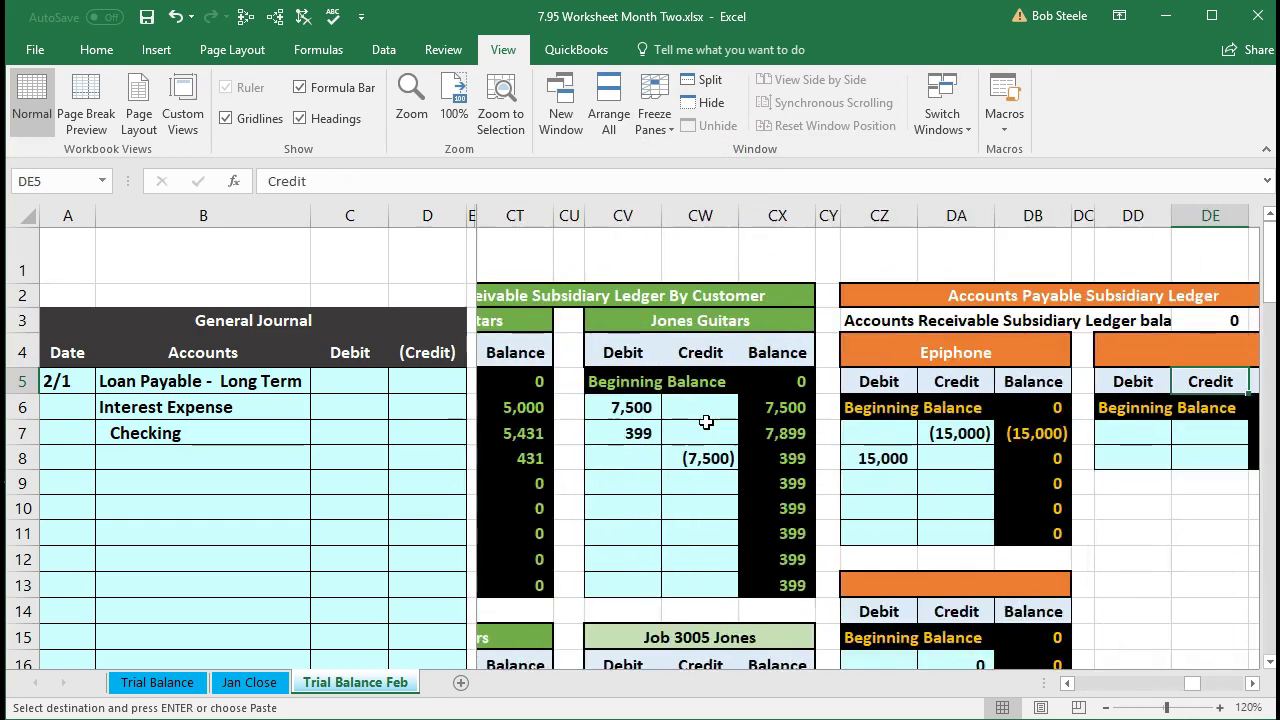
pyautogui.press('Right')
pyautogui.press('Right')
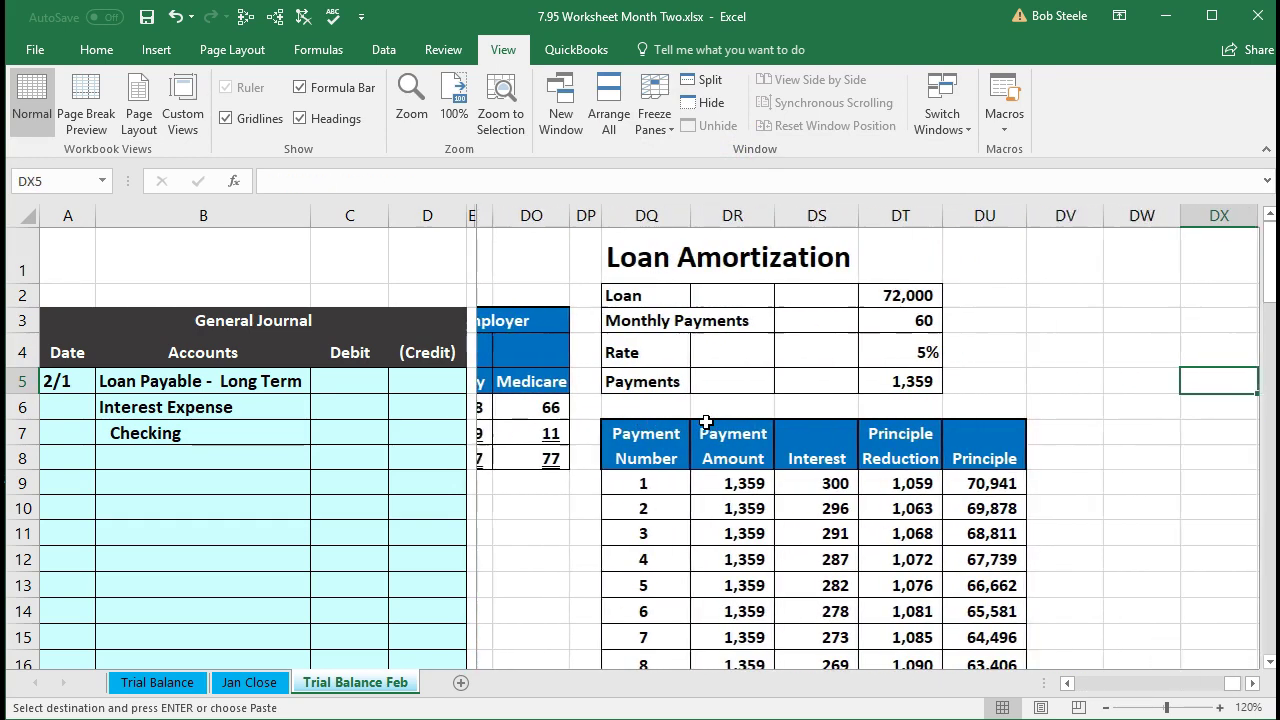
pyautogui.click(645, 300)
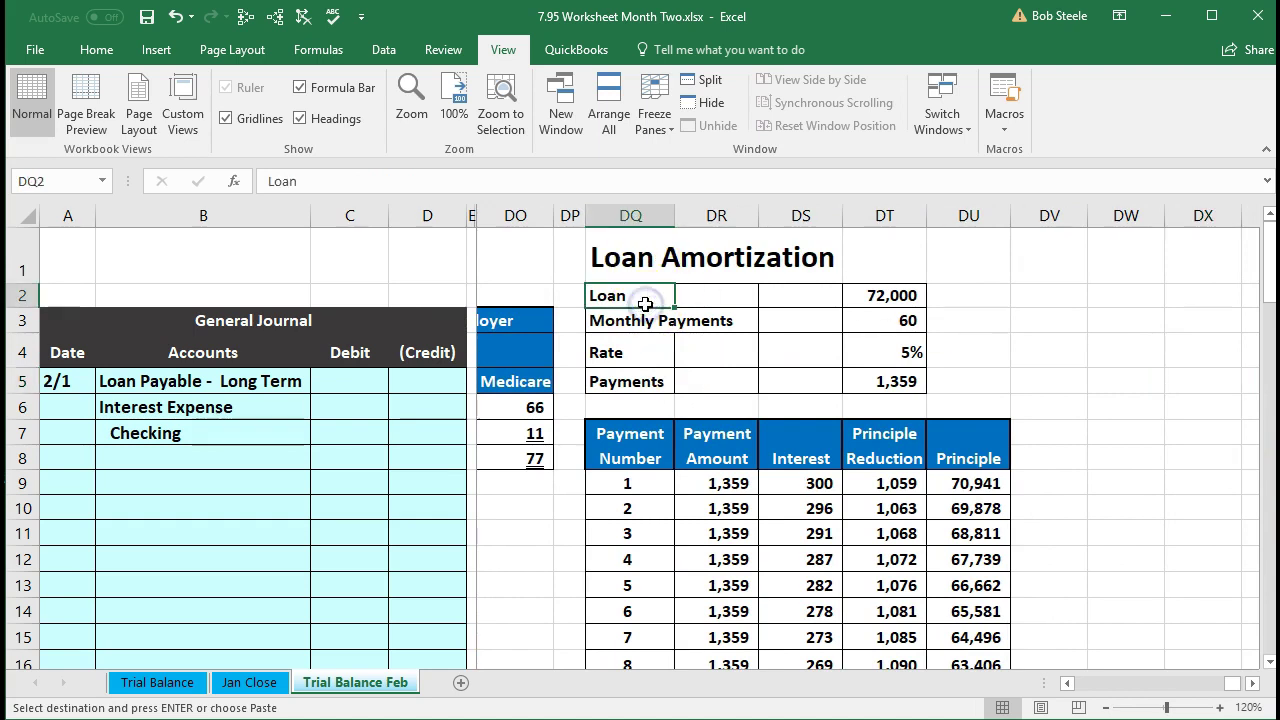
pyautogui.moveTo(640, 483); pyautogui.dragTo(945, 483)
pyautogui.rightClick(945, 483)
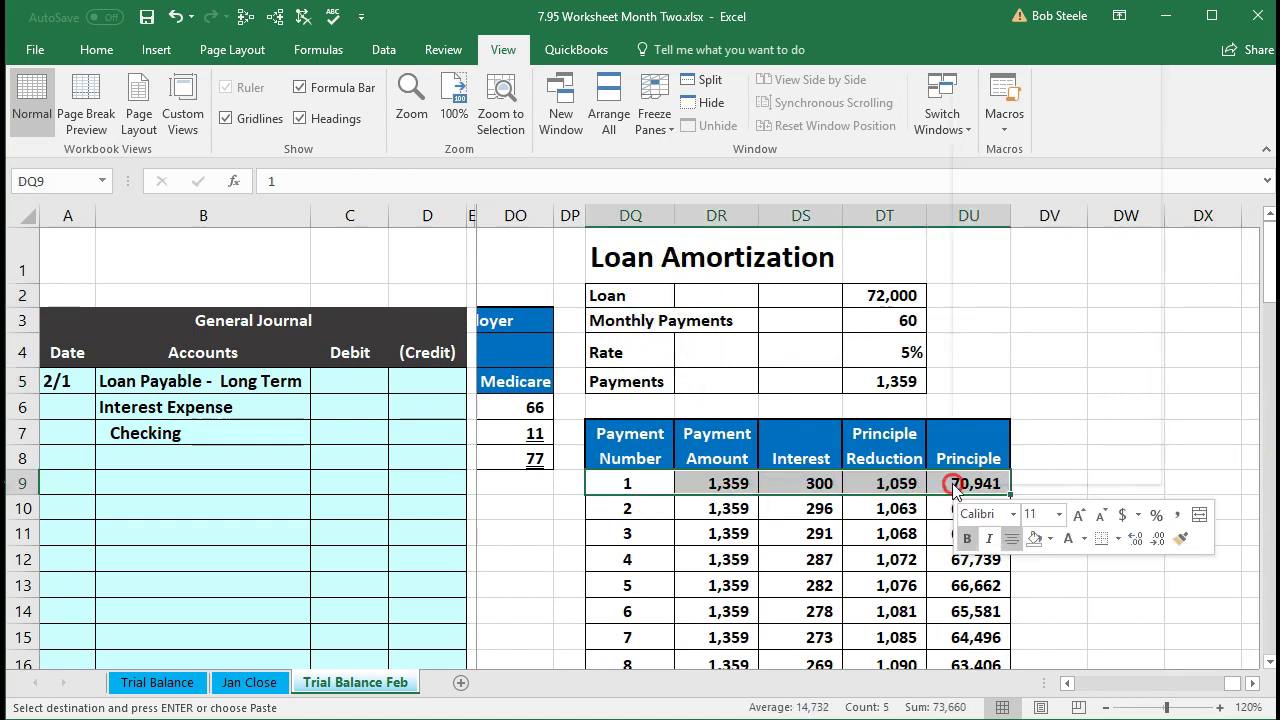
pyautogui.click(1051, 540)
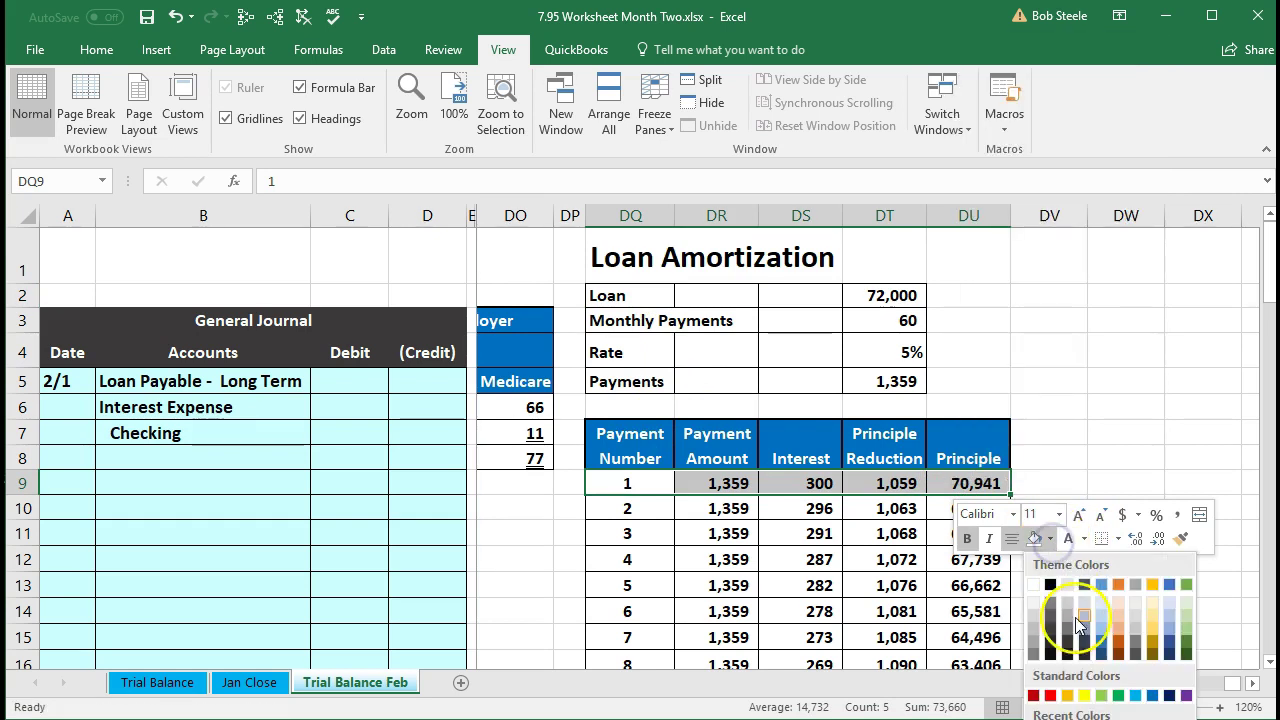
pyautogui.click(1102, 695)
pyautogui.click(890, 611)
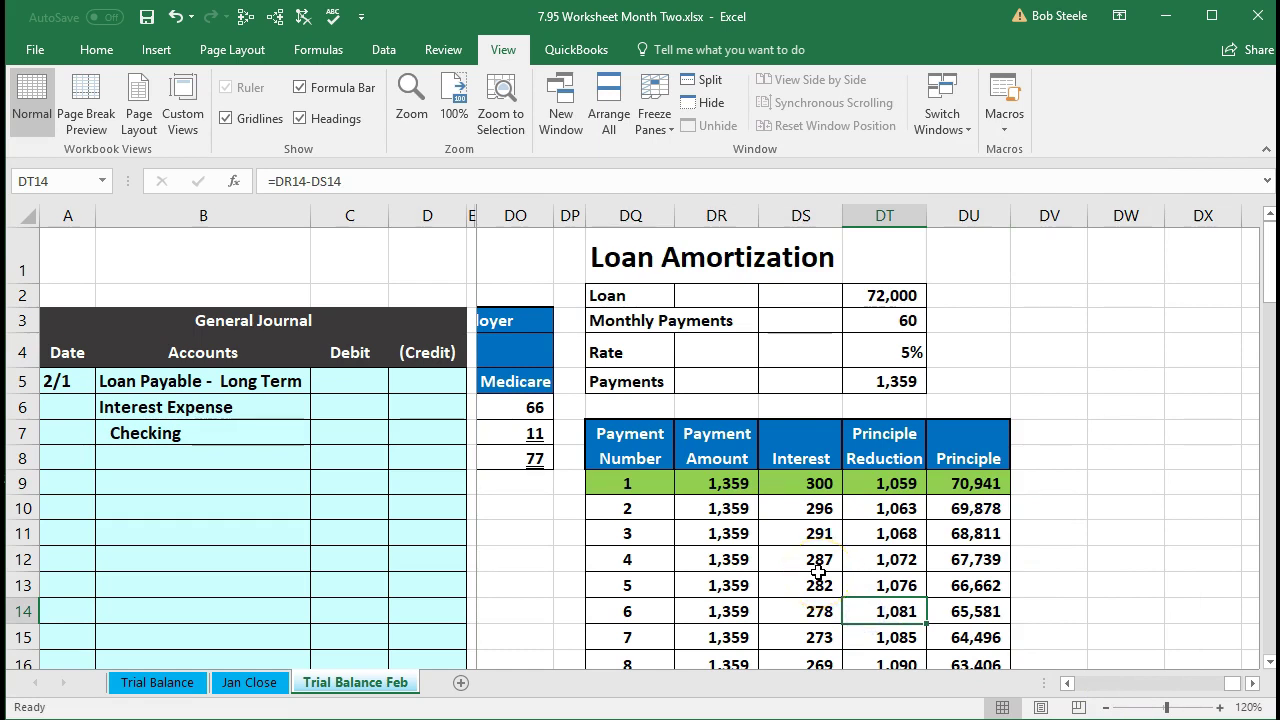
# - Enter the first payment amount as a credit of -1359 for Checking in journal cell D7
pyautogui.click(736, 482)
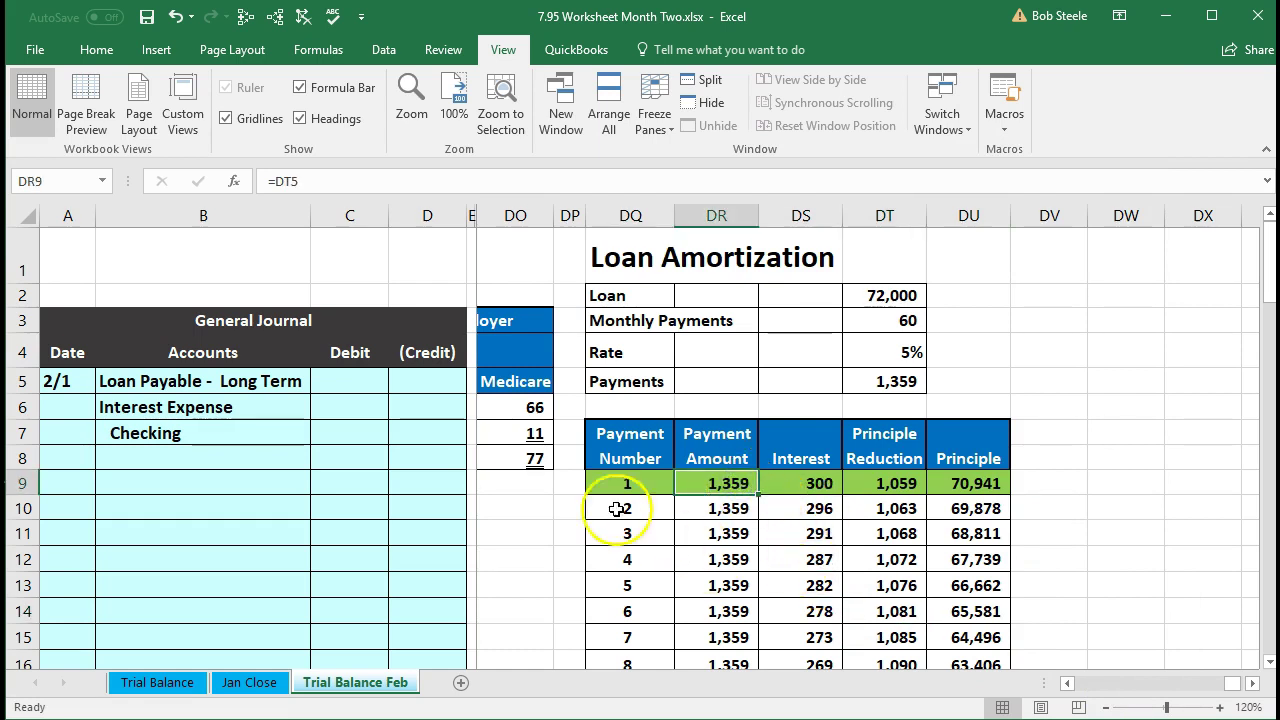
pyautogui.click(442, 433)
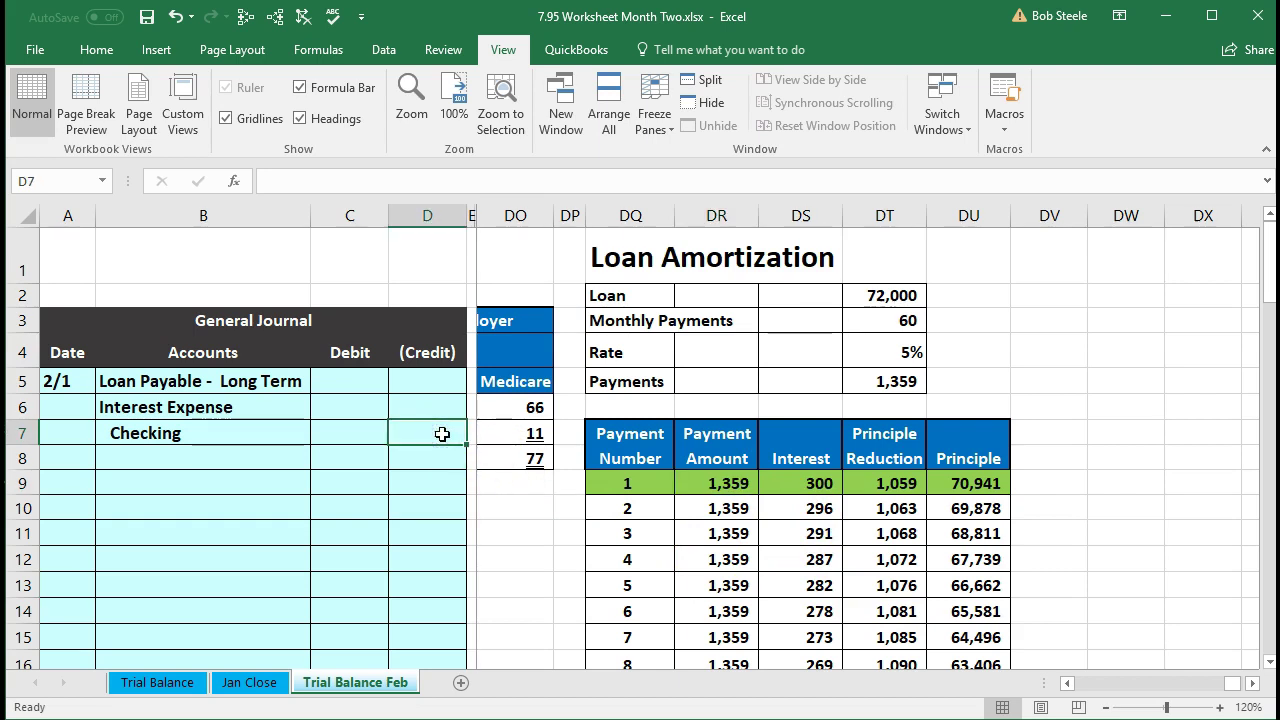
pyautogui.write('-')
pyautogui.press('Return')
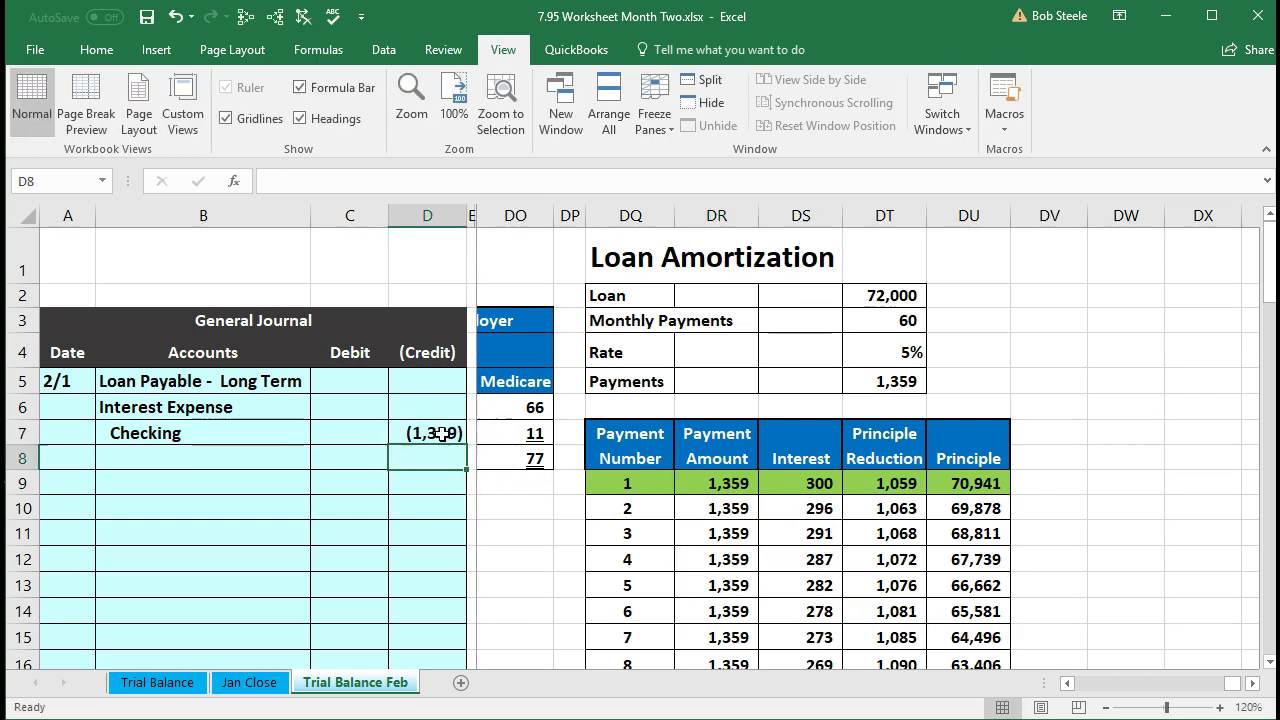
pyautogui.click(801, 483)
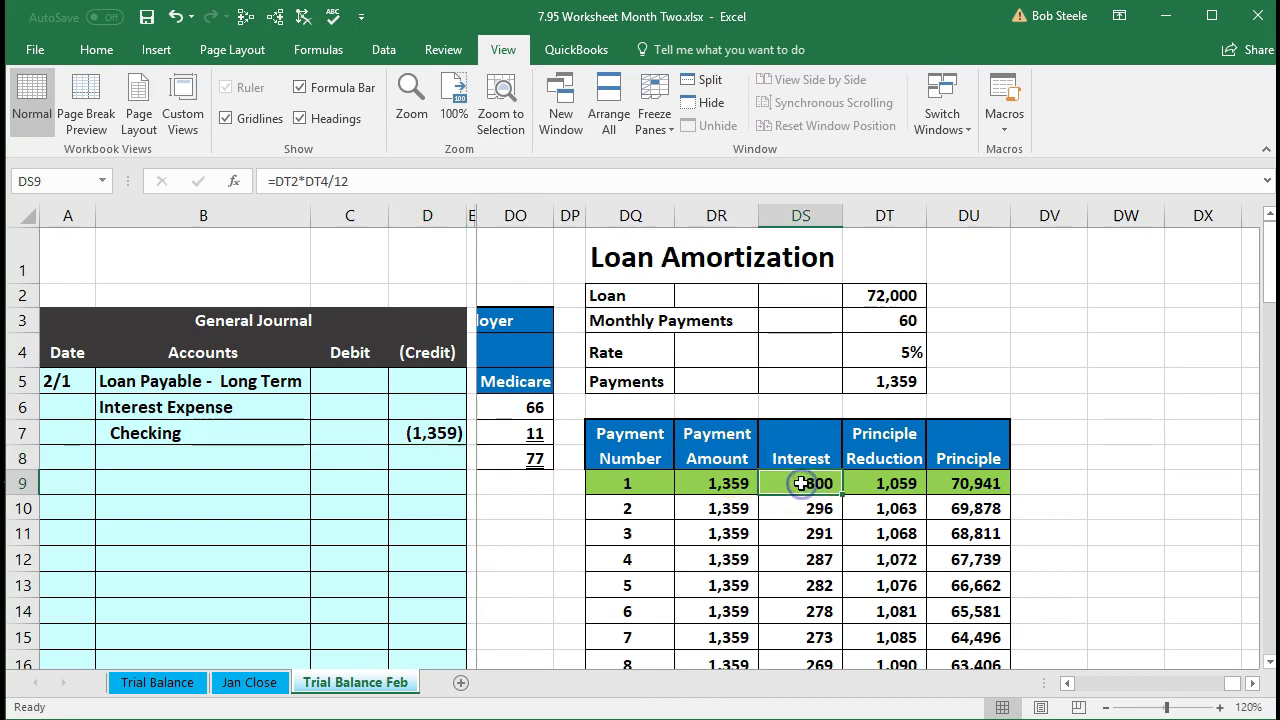
pyautogui.click(355, 384)
pyautogui.write('300')
pyautogui.press('Return')
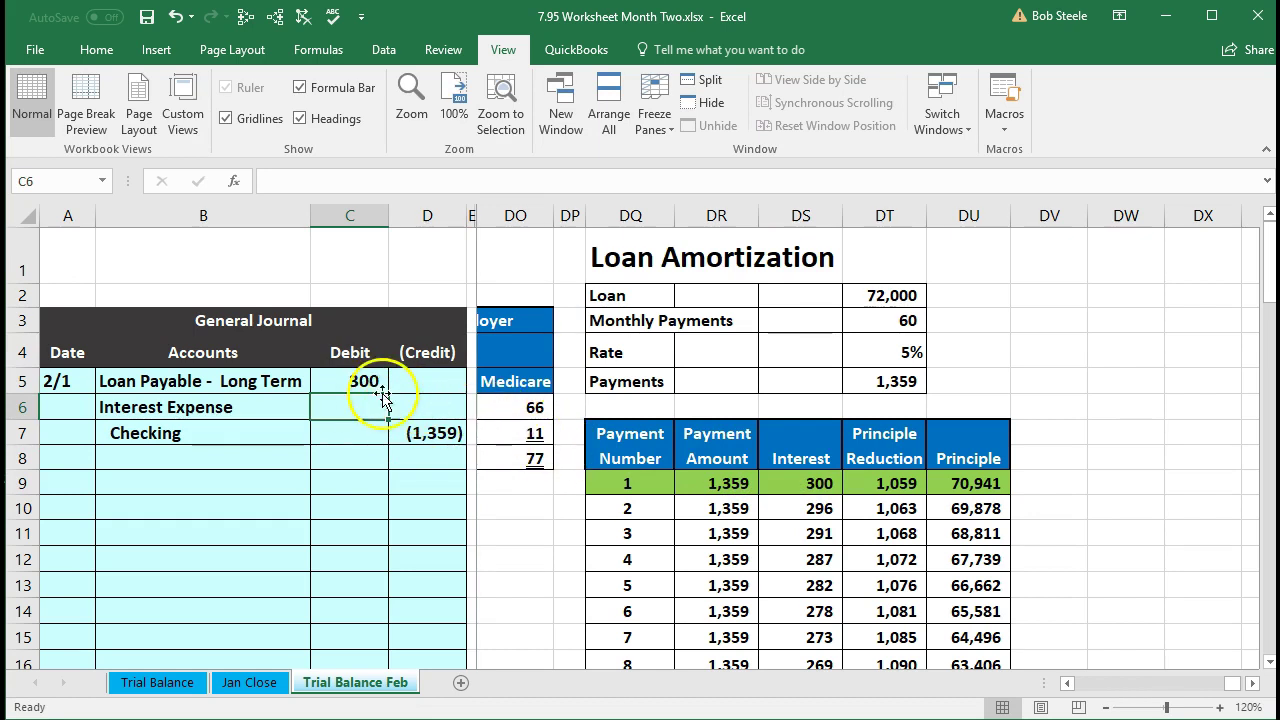
# - Enter debits of 300 for Interest Expense in C6 and 1,059 for Loan Payable - Long Term in C5
pyautogui.write('300')
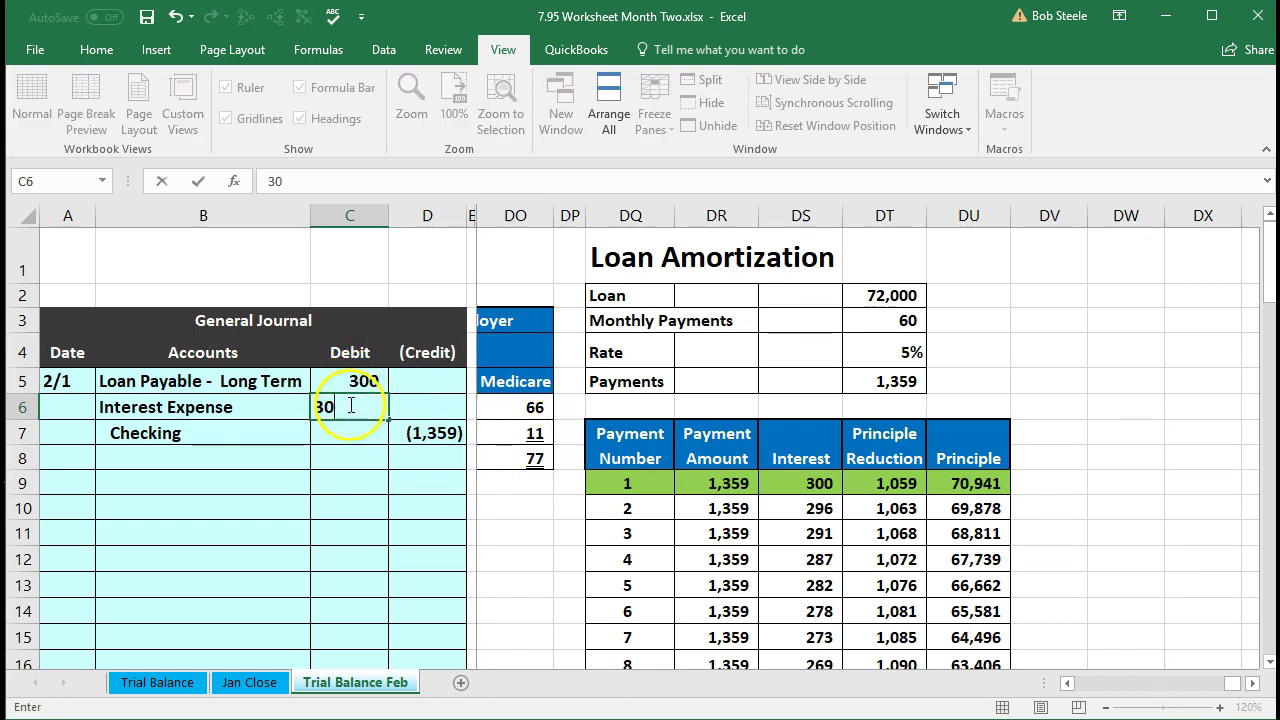
pyautogui.press('Return')
pyautogui.press('Up')
pyautogui.press('Up')
pyautogui.press('Delete')
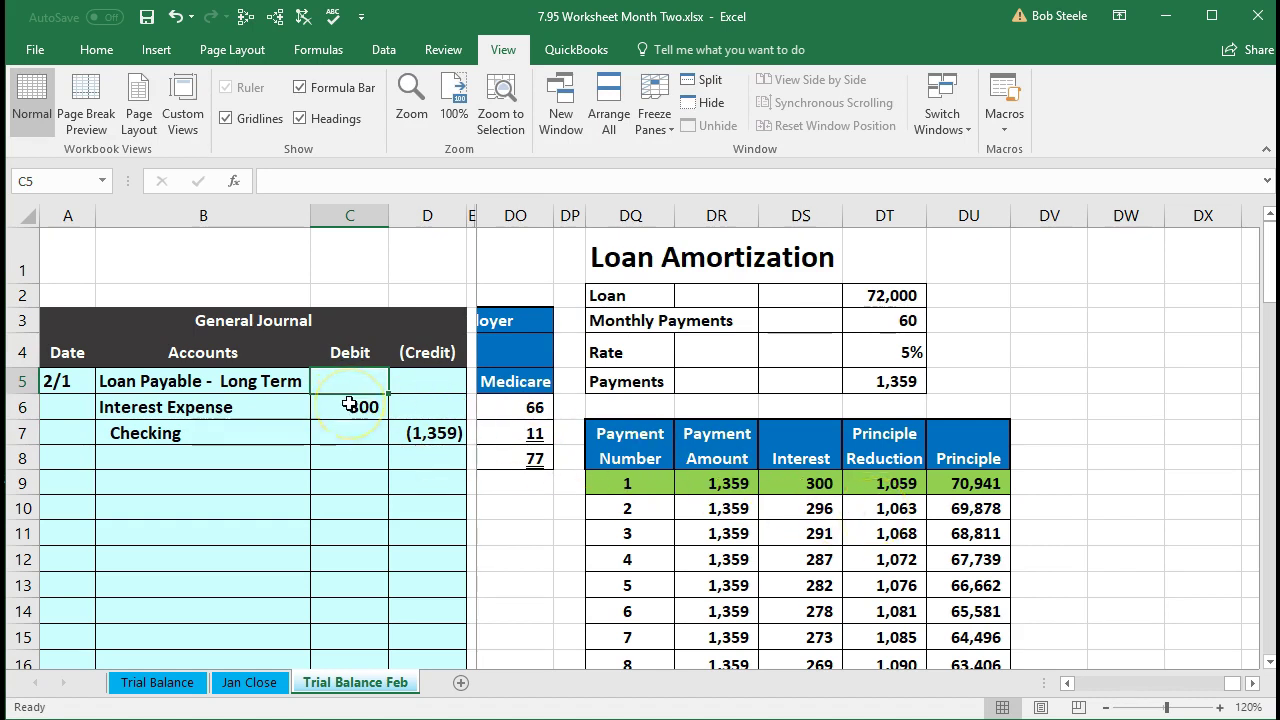
pyautogui.write('1,')
pyautogui.write('059')
pyautogui.press('Return')
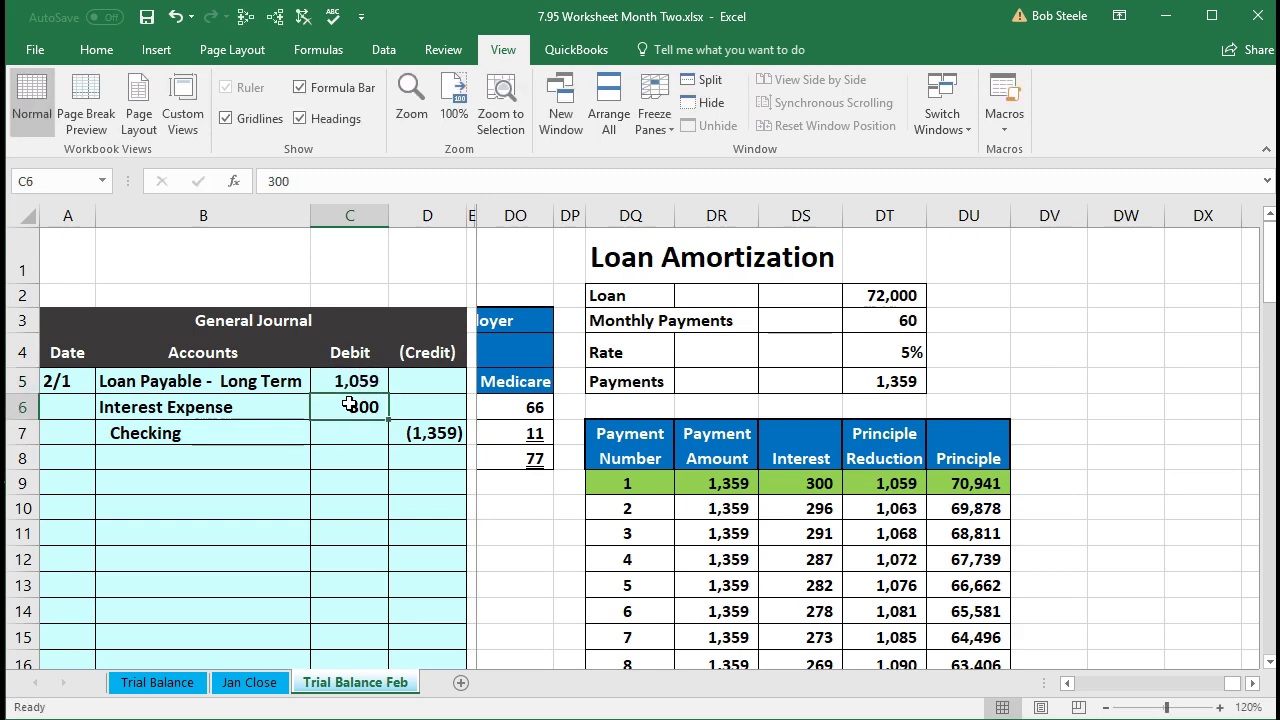
# - Compare the sum of journal debits C5:C6 with the Checking credit in D7
pyautogui.moveTo(337, 380); pyautogui.dragTo(328, 400)
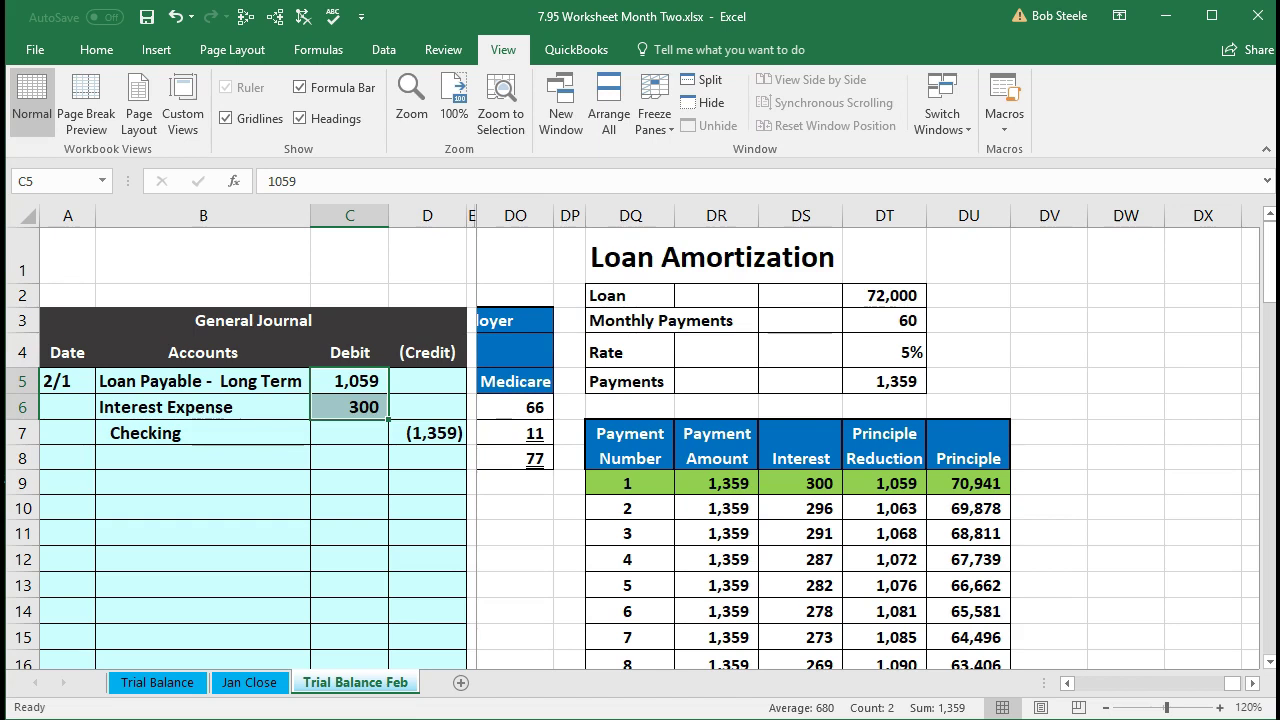
pyautogui.click(443, 432)
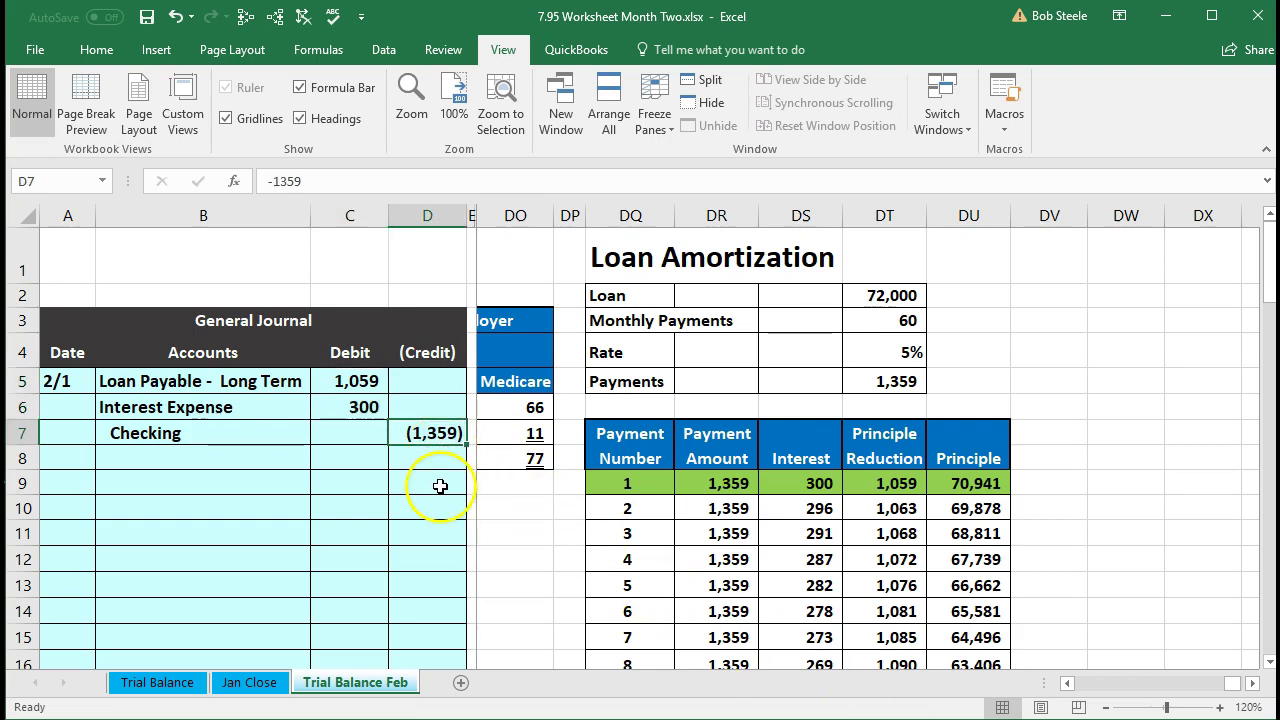
pyautogui.click(520, 507)
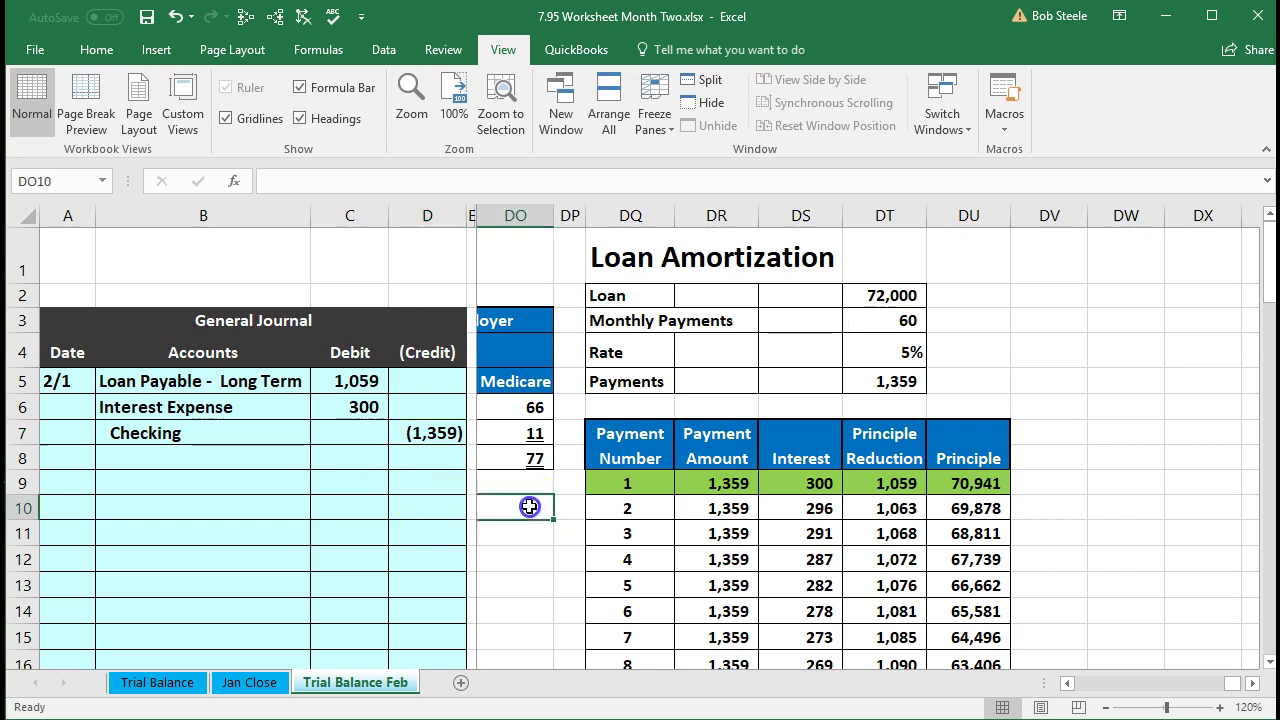
pyautogui.click(410, 453)
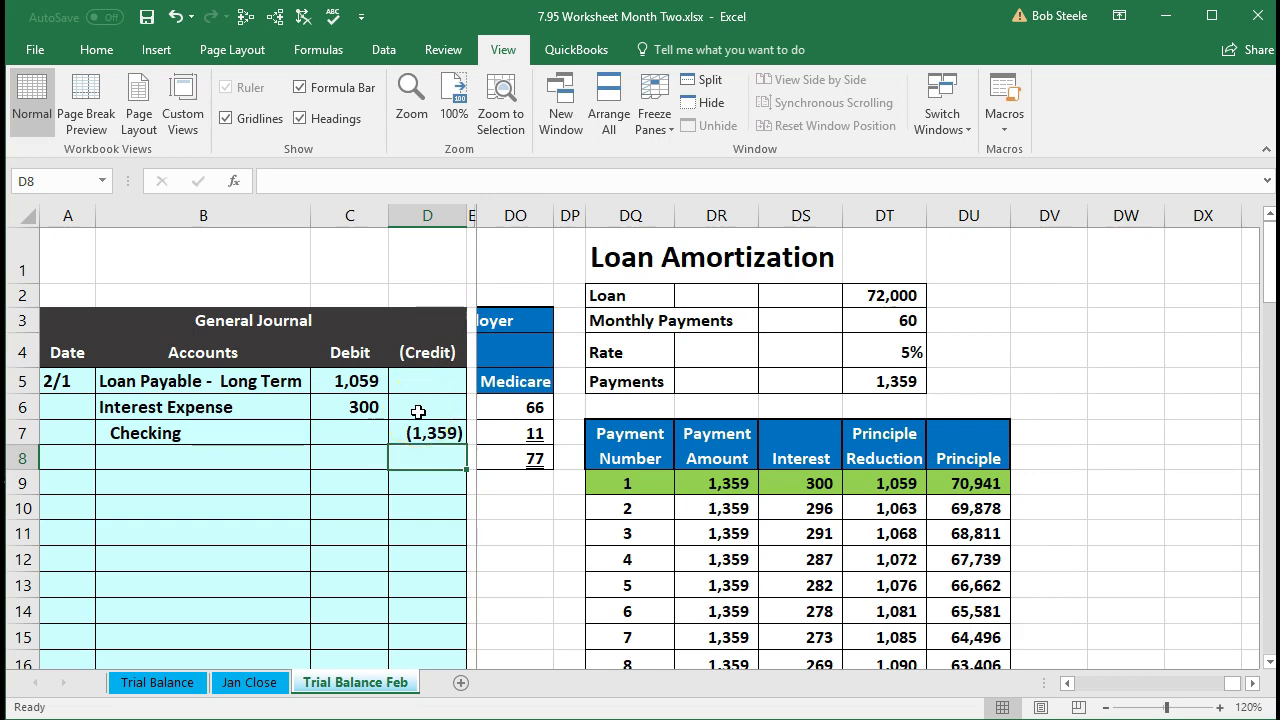
# - Post the loan principal debit to the Loan Payable - Long Term ledger by entering =C5 in cell BG8, and check the running balance
pyautogui.hotkey('ctrl', 'Right')
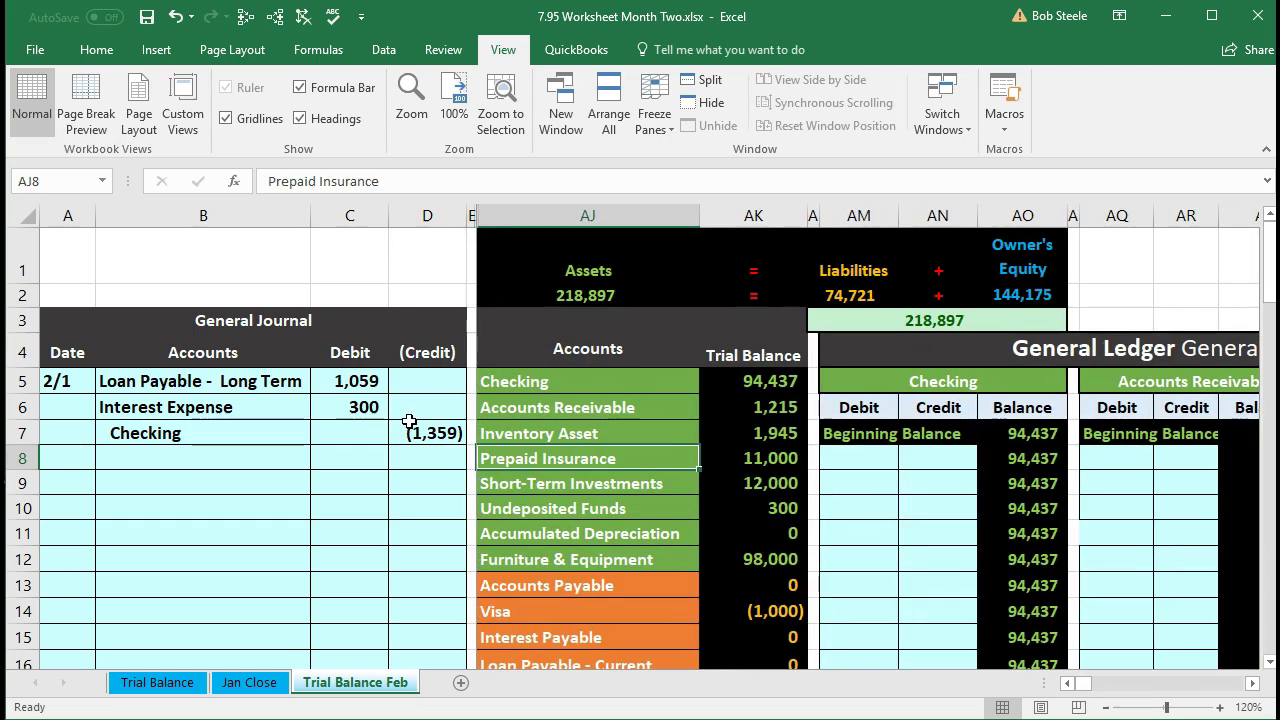
pyautogui.moveTo(251, 381); pyautogui.dragTo(395, 436)
pyautogui.moveTo(246, 380); pyautogui.dragTo(338, 387)
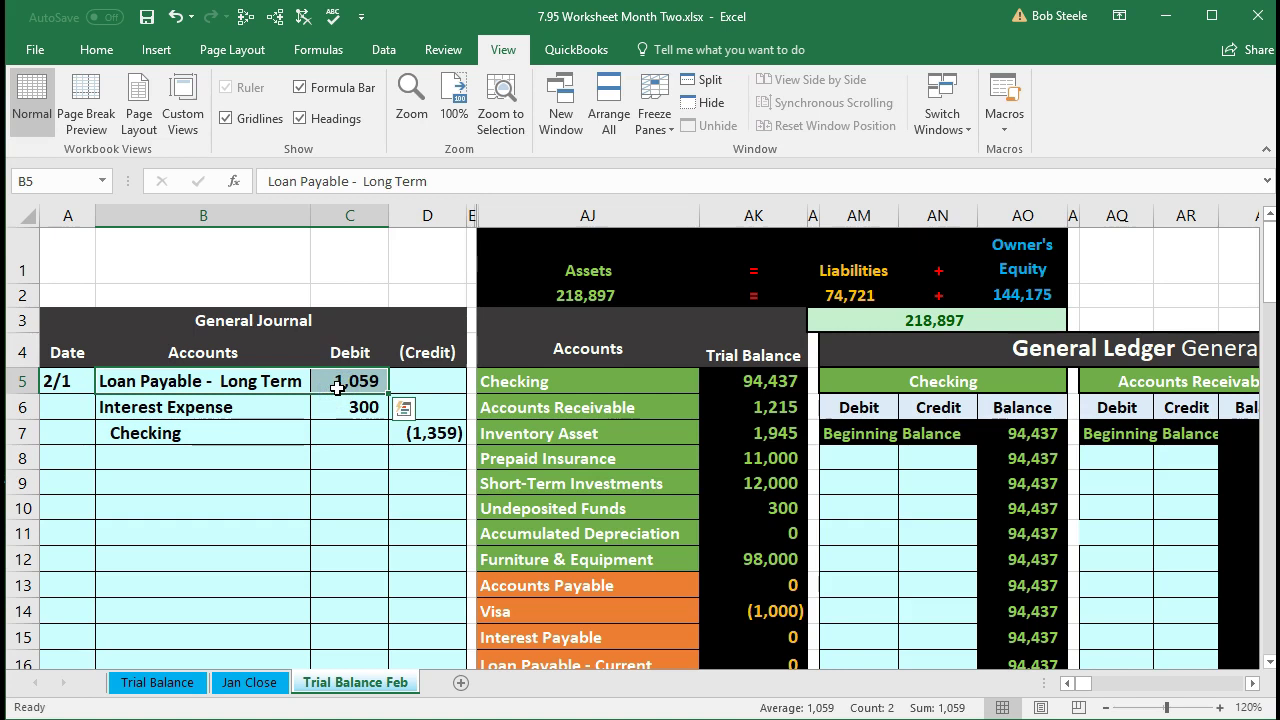
pyautogui.scroll(-2, 471, 423)
pyautogui.moveTo(507, 566); pyautogui.dragTo(714, 576)
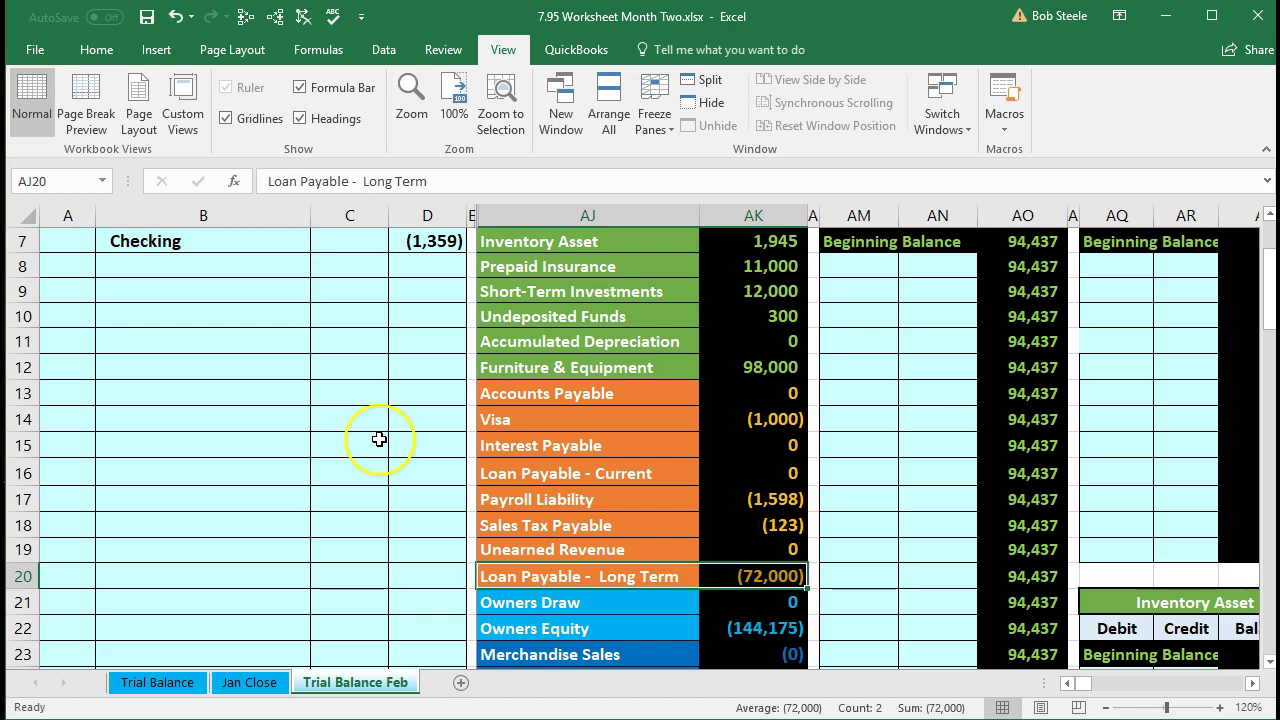
pyautogui.press('Right')
pyautogui.press('Right')
pyautogui.press('Right')
pyautogui.press('Right')
pyautogui.press('Right')
pyautogui.press('Right')
pyautogui.press('Right')
pyautogui.press('Right')
pyautogui.press('Right')
pyautogui.press('Right')
pyautogui.press('Right')
pyautogui.press('Right')
pyautogui.press('Right')
pyautogui.press('Right')
pyautogui.press('Right')
pyautogui.press('Right')
pyautogui.press('Right')
pyautogui.press('Right')
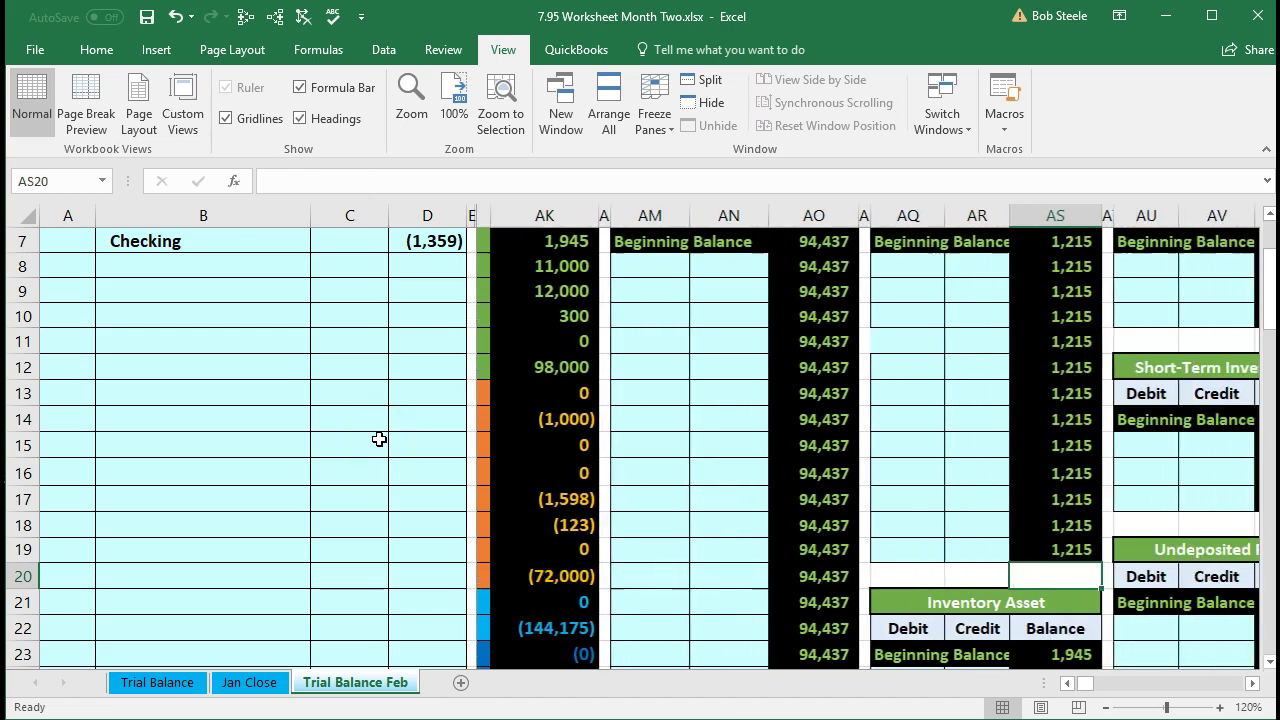
pyautogui.press('Right')
pyautogui.press('Right')
pyautogui.press('Right')
pyautogui.press('Right')
pyautogui.press('Right')
pyautogui.press('Right')
pyautogui.press('Right')
pyautogui.press('Right')
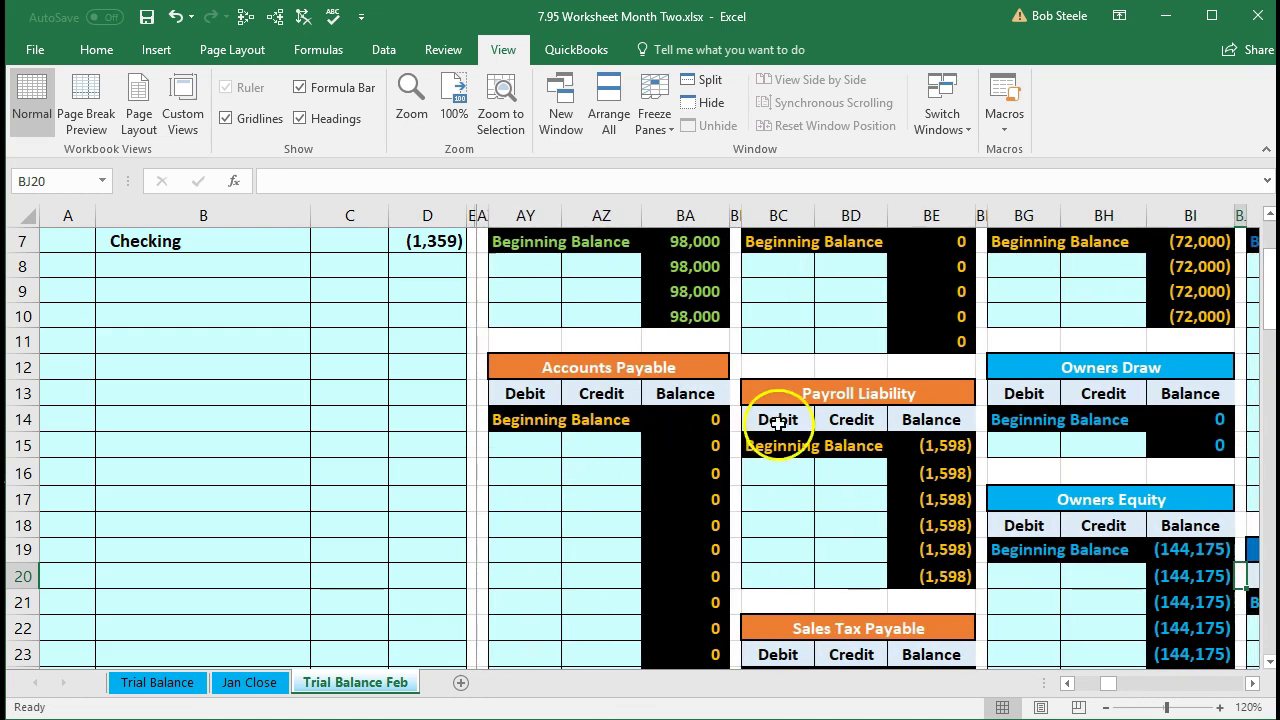
pyautogui.scroll(2, 800, 412)
pyautogui.click(1040, 440)
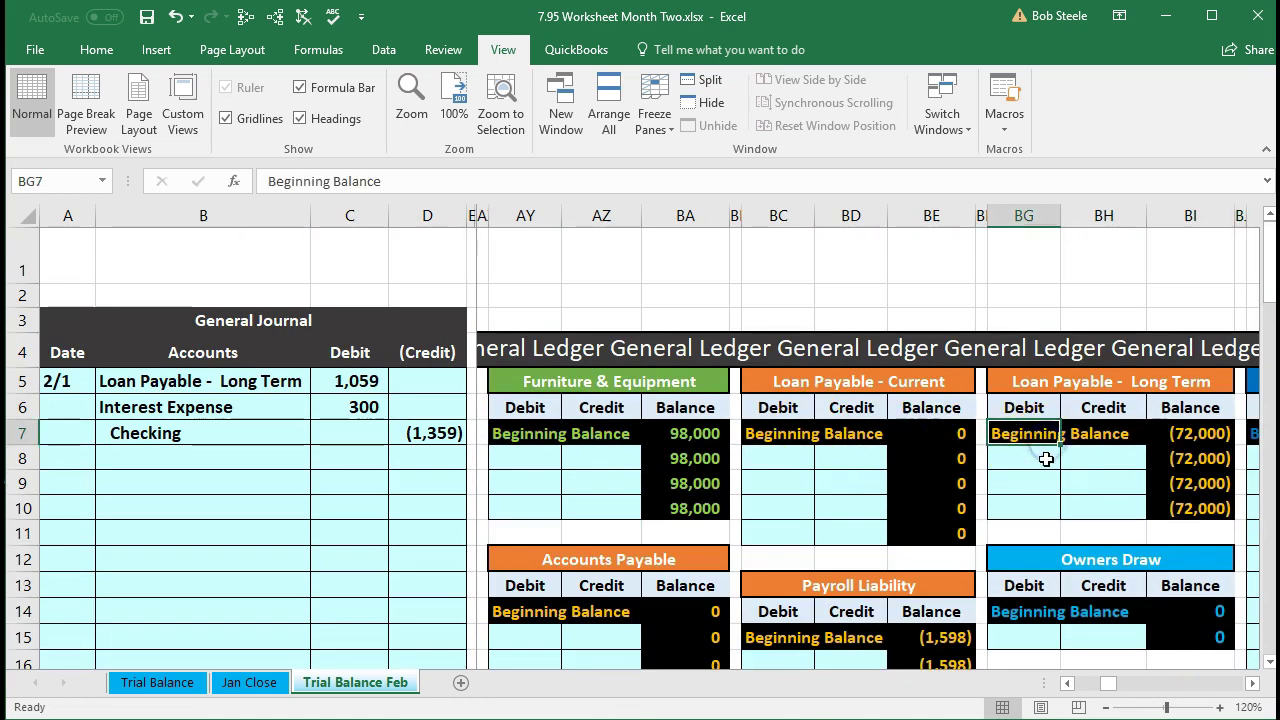
pyautogui.click(1045, 466)
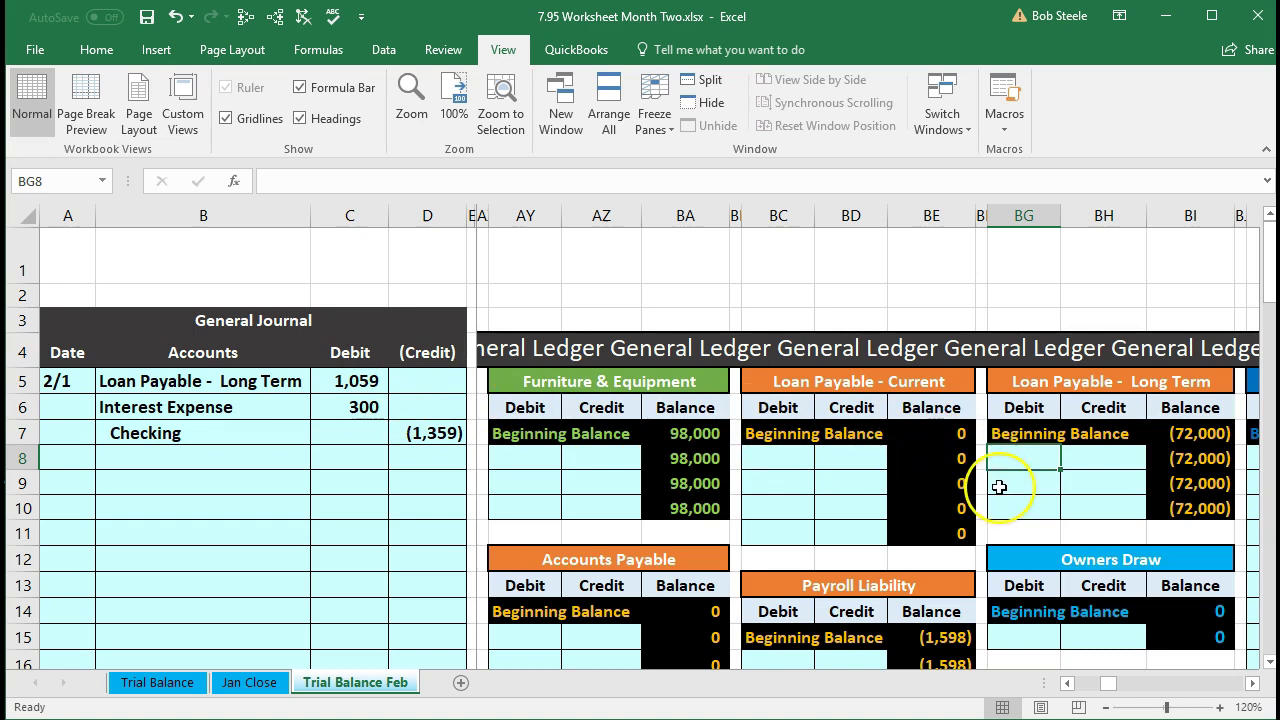
pyautogui.write('=')
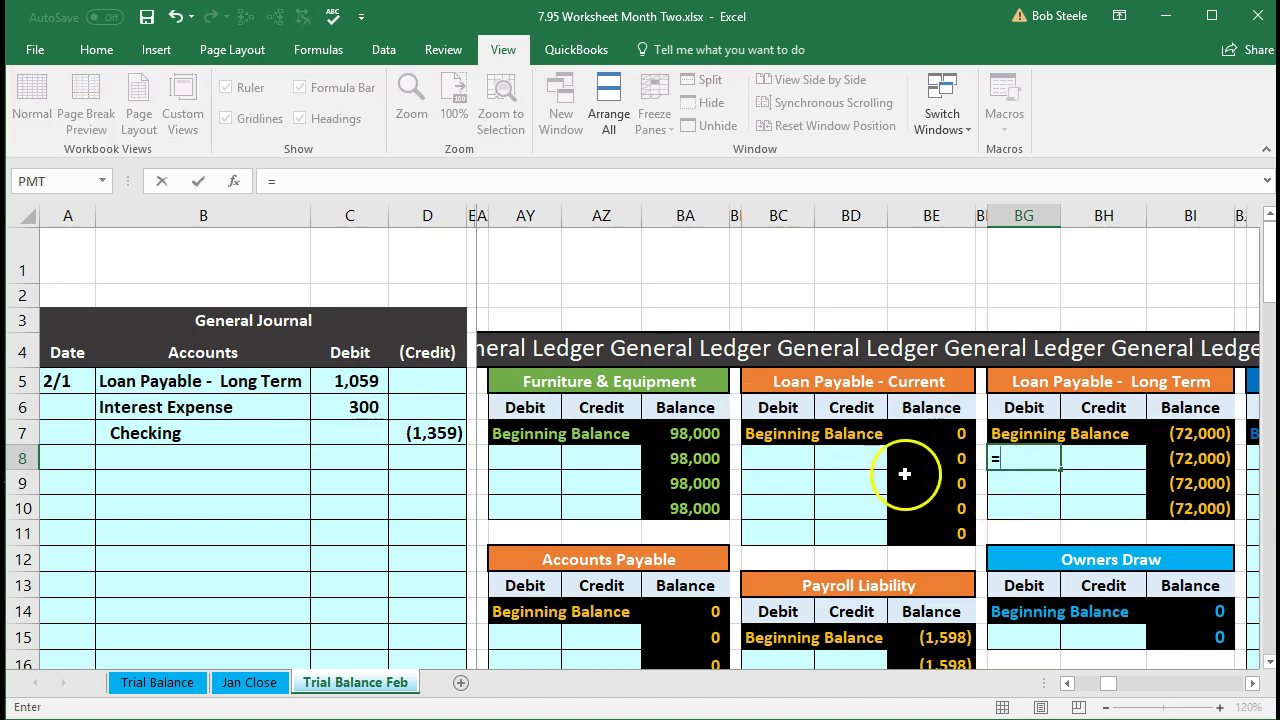
pyautogui.click(357, 381)
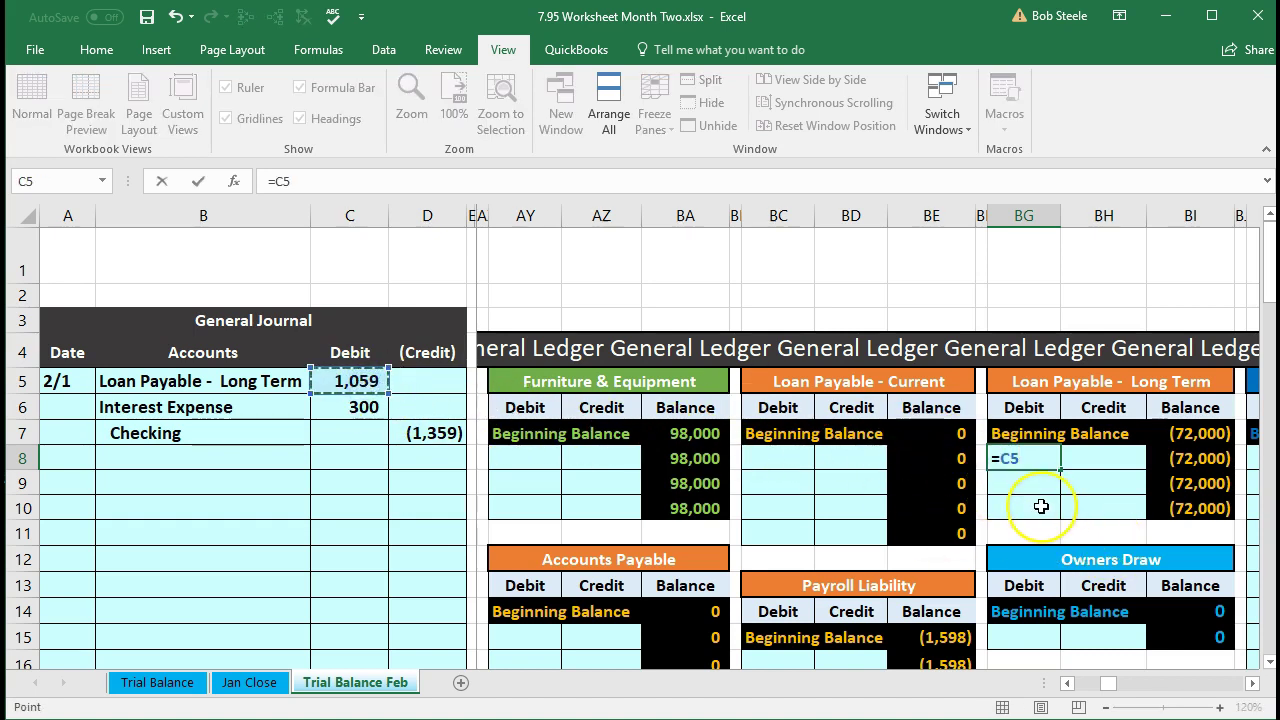
pyautogui.press('Return')
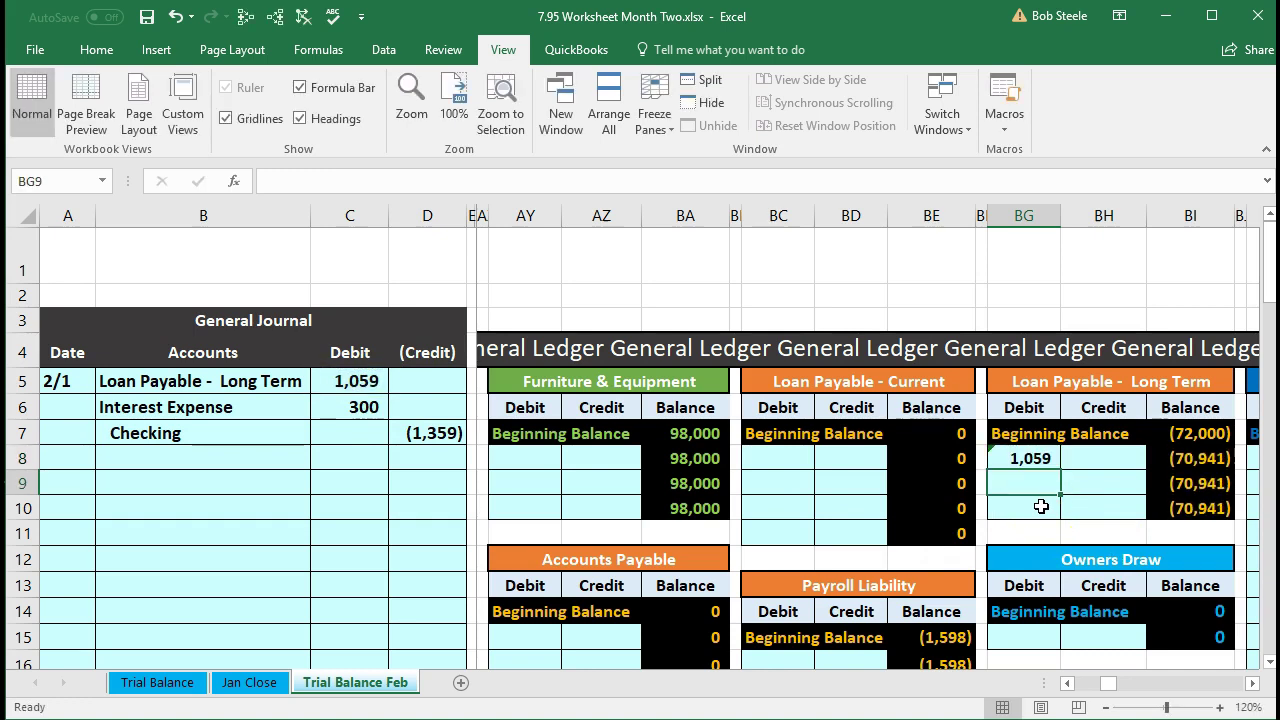
pyautogui.click(1178, 437)
pyautogui.press('Down')
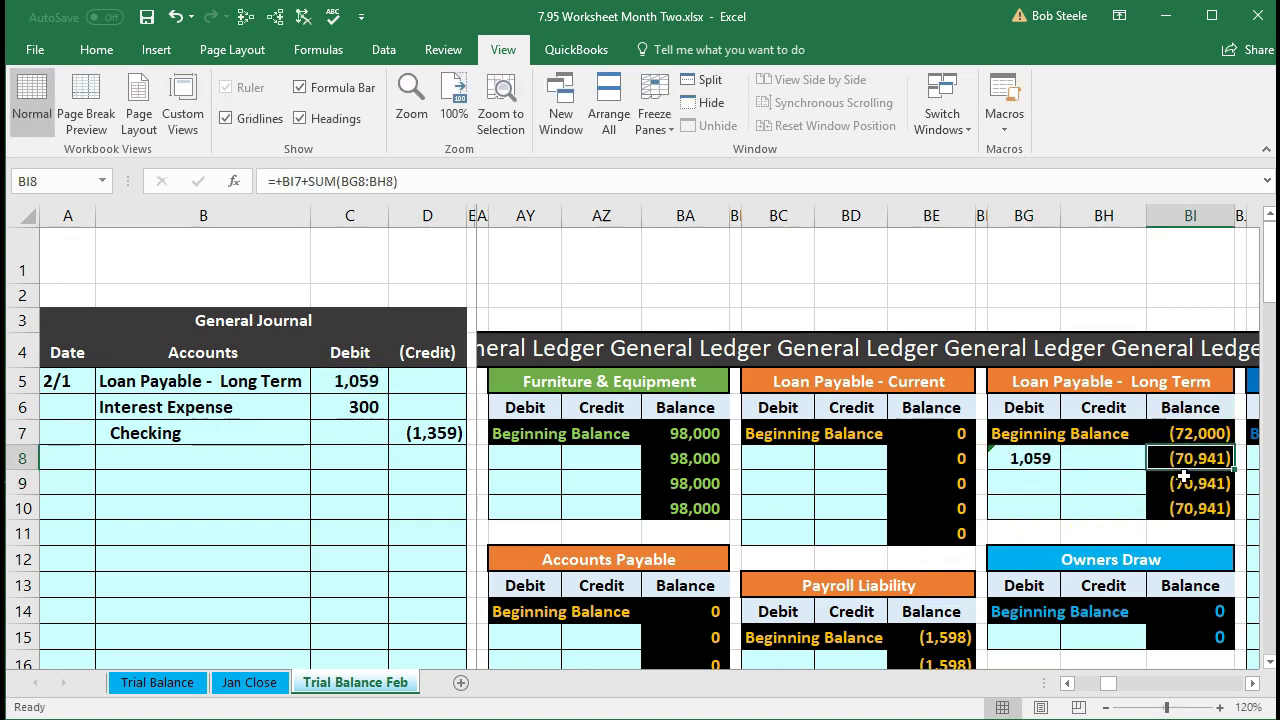
# - Return to the trial balance and check the Loan Payable - Long Term balance in AK20 and the debits-less-credits total in AK38
pyautogui.press('Left')
pyautogui.press('Left')
pyautogui.press('Left')
pyautogui.press('Left')
pyautogui.press('Left')
pyautogui.press('Left')
pyautogui.press('Left')
pyautogui.press('Left')
pyautogui.press('Left')
pyautogui.press('Left')
pyautogui.press('Left')
pyautogui.press('Left')
pyautogui.press('Left')
pyautogui.press('Left')
pyautogui.press('Left')
pyautogui.press('Left')
pyautogui.press('Left')
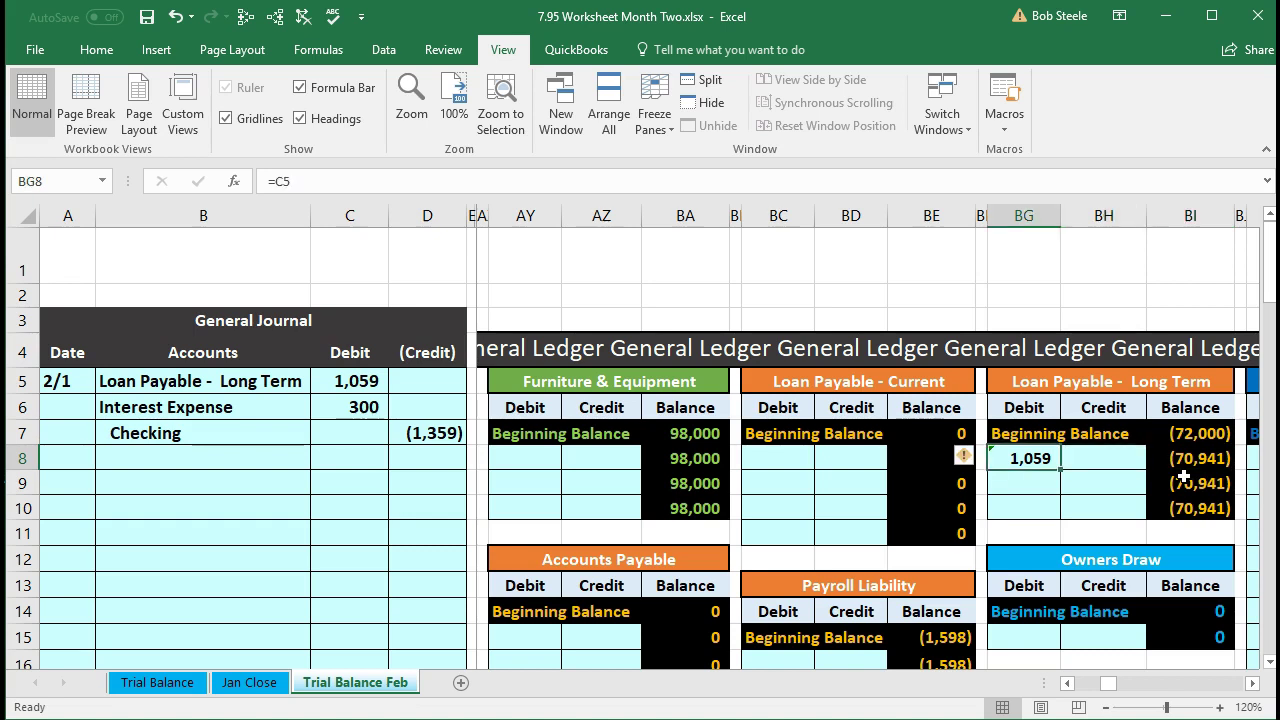
pyautogui.press('Left')
pyautogui.press('Left')
pyautogui.press('Left')
pyautogui.press('Left')
pyautogui.press('Left')
pyautogui.press('Left')
pyautogui.press('Left')
pyautogui.press('Left')
pyautogui.press('Left')
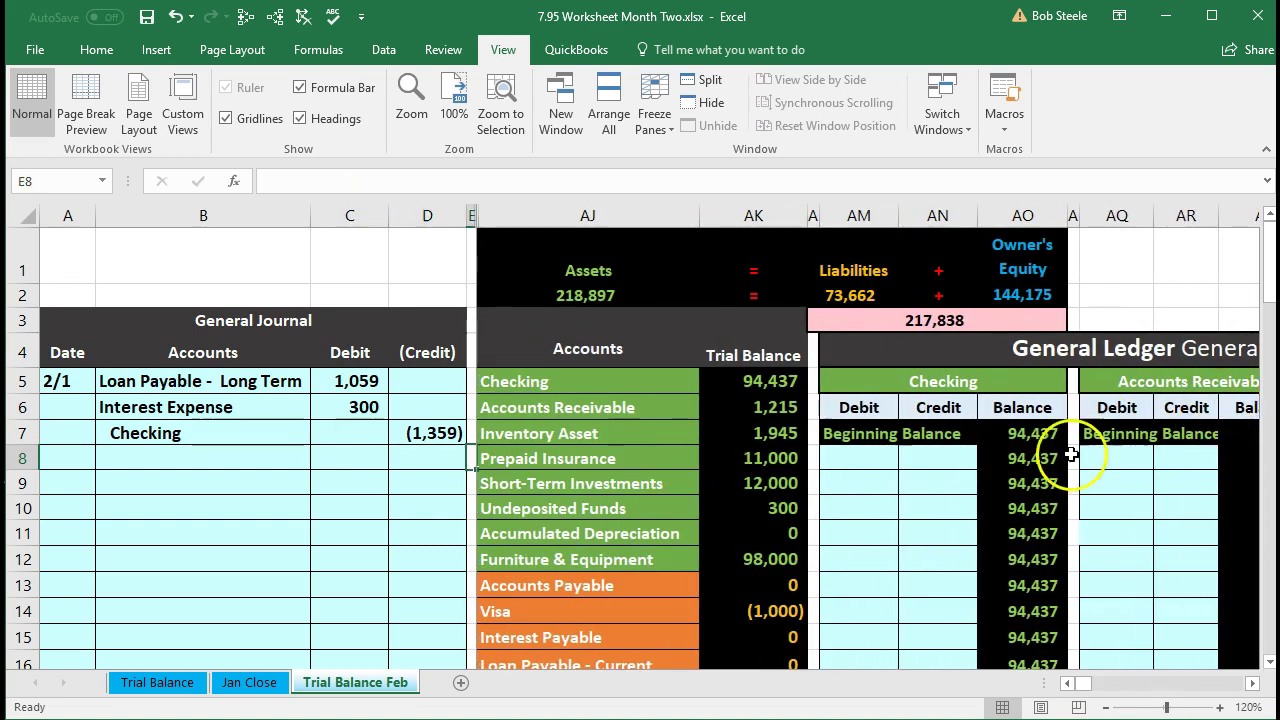
pyautogui.scroll(-3, 1063, 475)
pyautogui.click(766, 501)
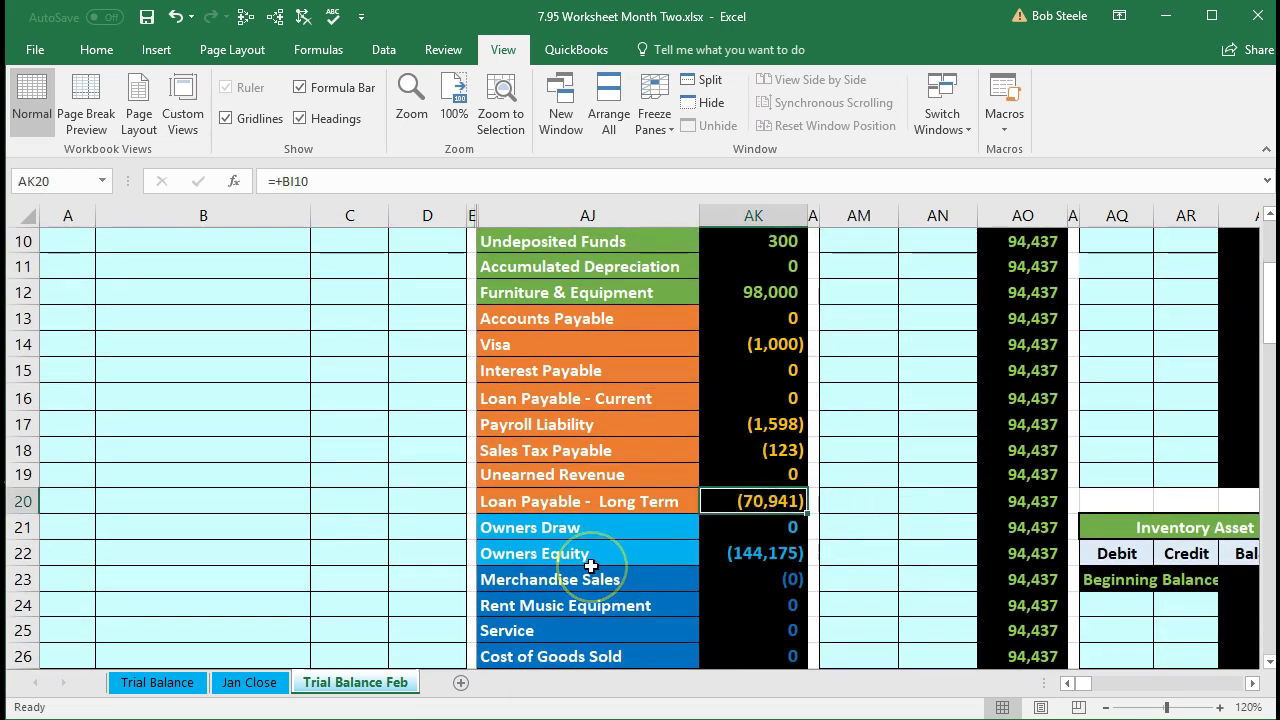
pyautogui.scroll(-5, 588, 564)
pyautogui.click(709, 579)
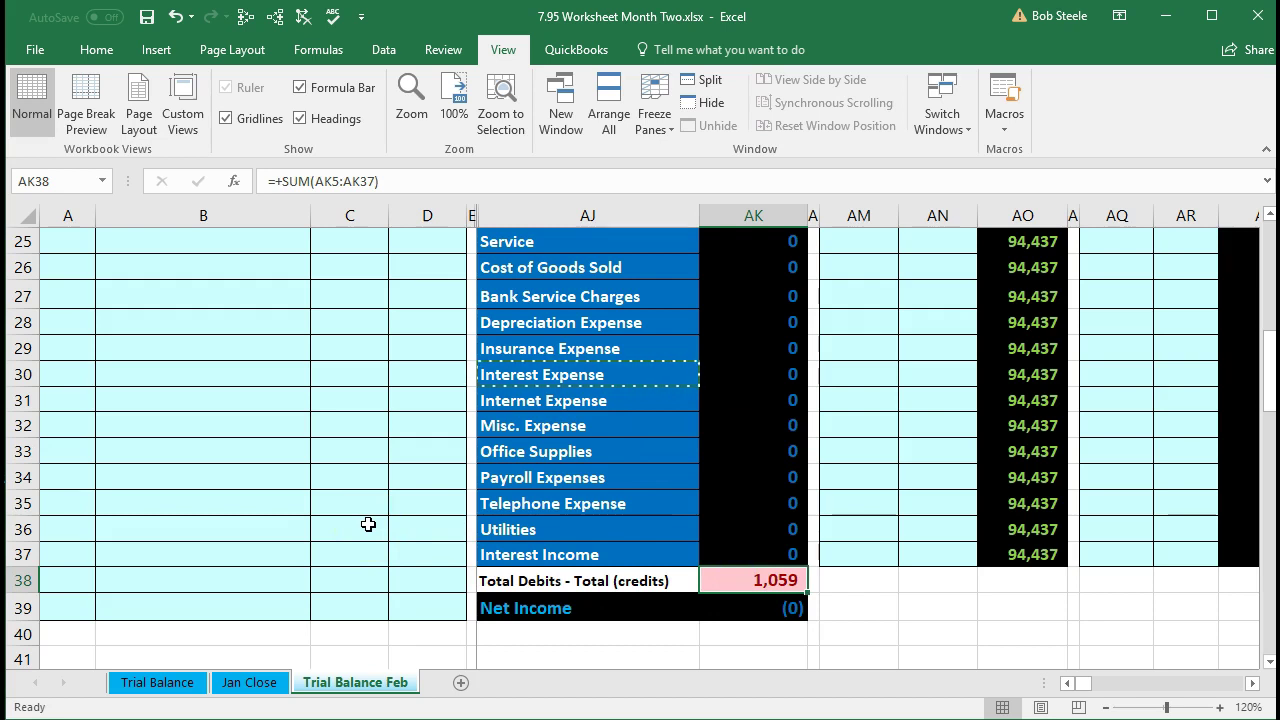
pyautogui.scroll(8, 368, 524)
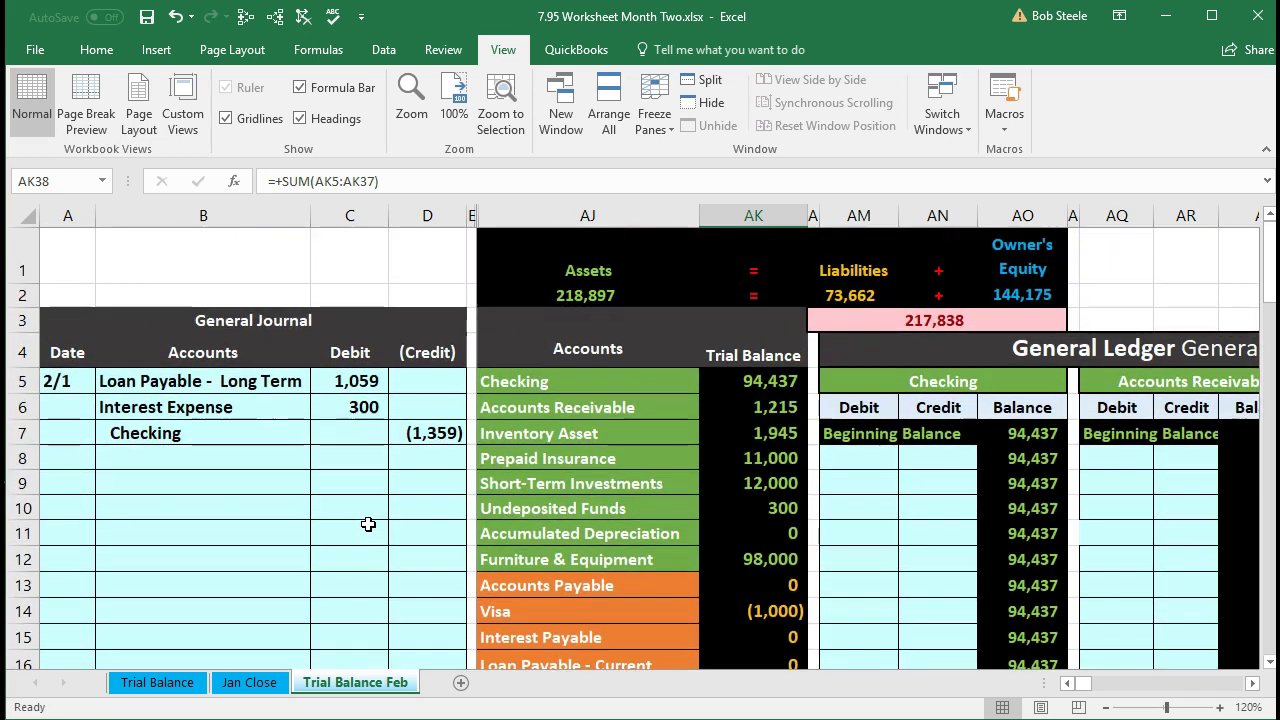
# - Review the Interest Expense debit line in journal cells B6:C6 and find the Interest Expense account in the trial balance
pyautogui.moveTo(263, 408); pyautogui.dragTo(333, 398)
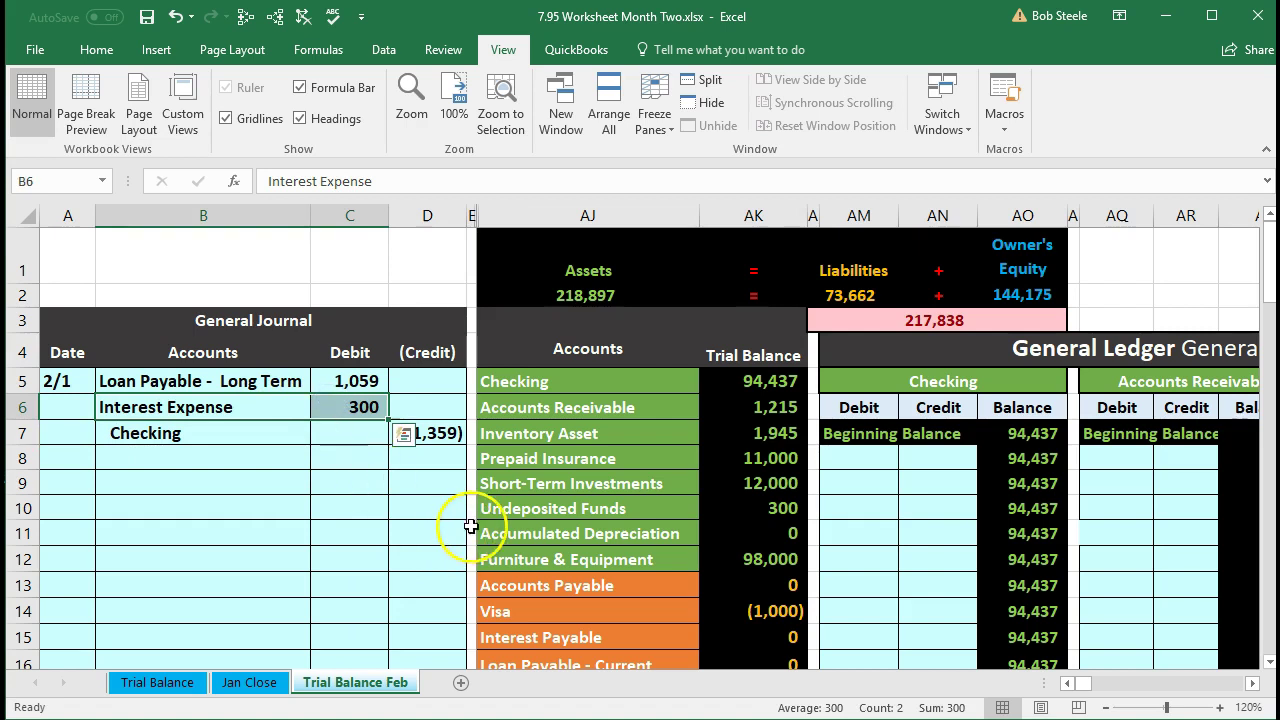
pyautogui.scroll(-4, 503, 517)
pyautogui.scroll(-3, 503, 517)
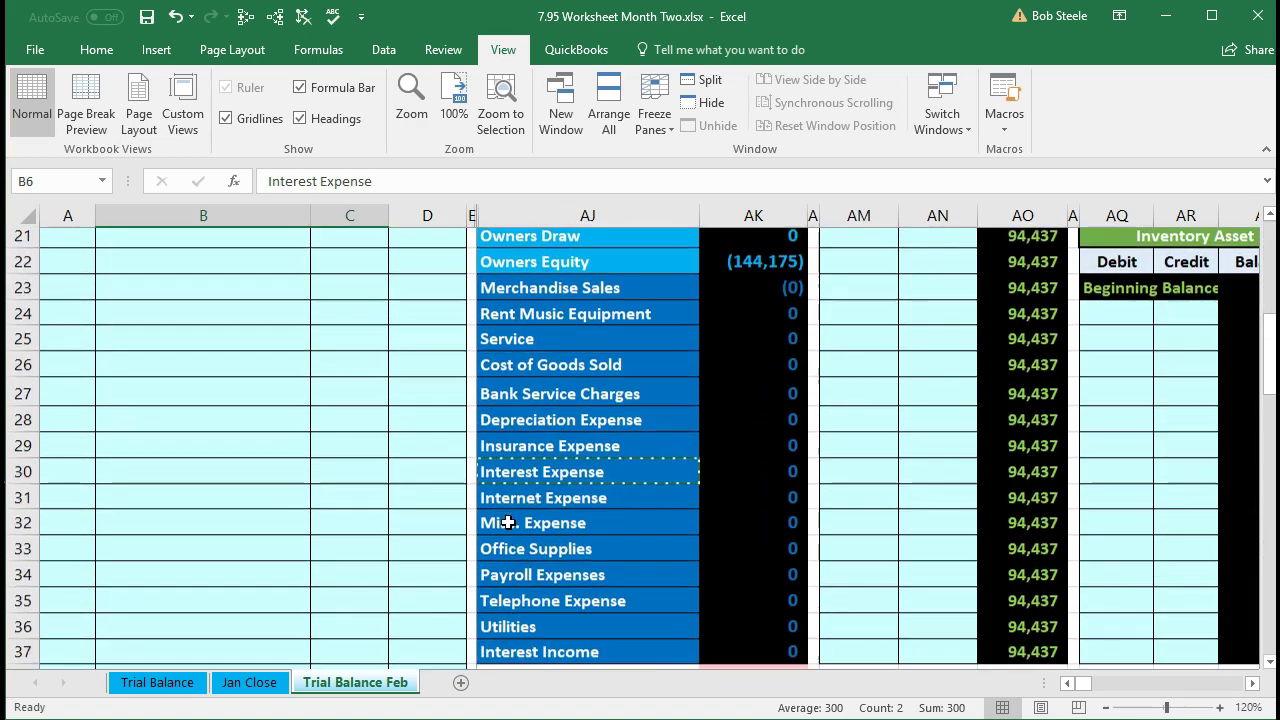
pyautogui.click(555, 479)
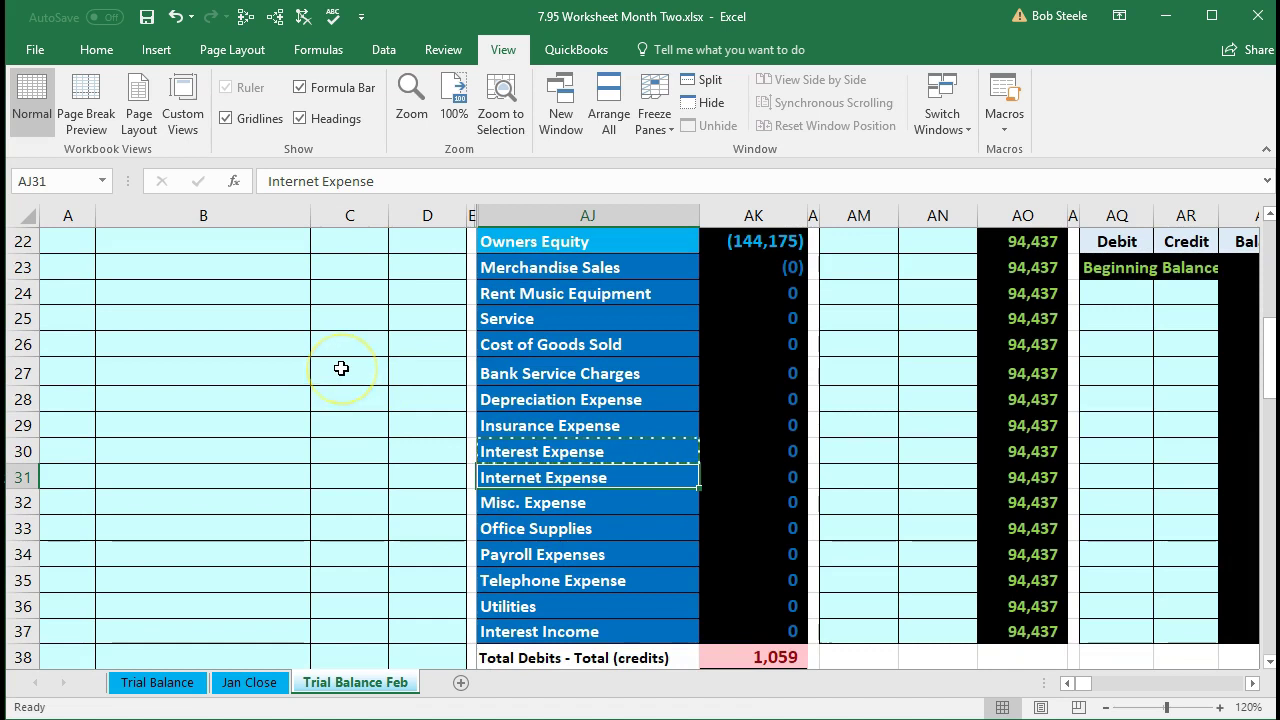
# - Post the interest debit to the Interest Expense ledger by entering =C6 in debit cell BO22
pyautogui.press('Right')
pyautogui.press('Right')
pyautogui.press('Right')
pyautogui.press('Right')
pyautogui.press('Right')
pyautogui.press('Right')
pyautogui.press('Right')
pyautogui.press('Right')
pyautogui.press('Right')
pyautogui.press('Right')
pyautogui.press('Right')
pyautogui.press('Right')
pyautogui.press('Right')
pyautogui.press('Right')
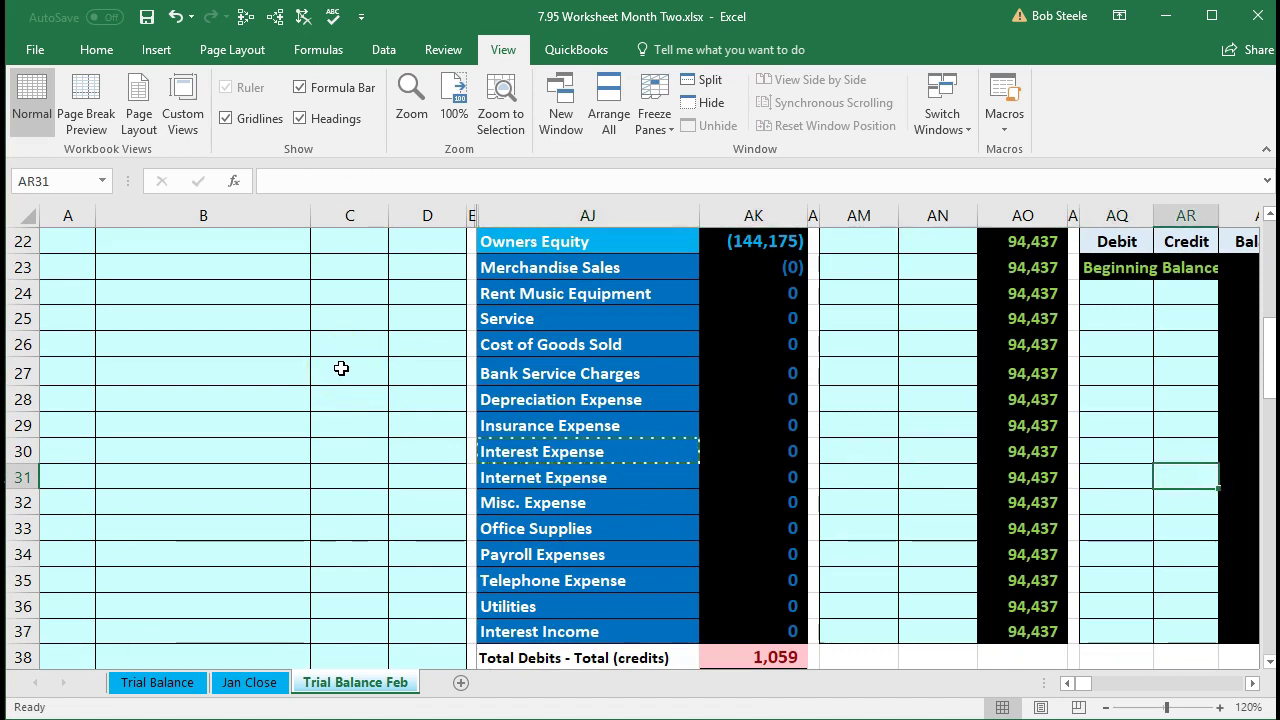
pyautogui.press('Right')
pyautogui.press('Right')
pyautogui.press('Right')
pyautogui.press('Right')
pyautogui.press('Right')
pyautogui.press('Right')
pyautogui.press('Right')
pyautogui.press('Right')
pyautogui.press('Right')
pyautogui.press('Right')
pyautogui.press('Right')
pyautogui.press('Right')
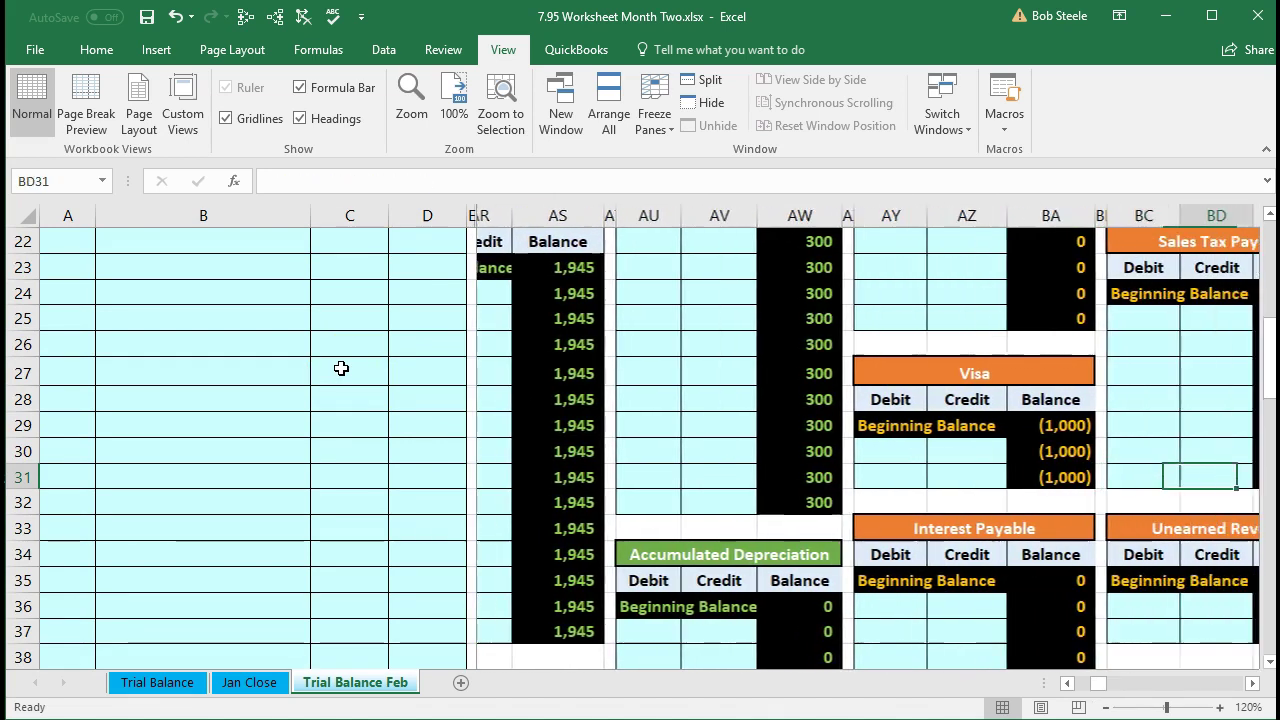
pyautogui.press('Right')
pyautogui.press('Right')
pyautogui.press('Right')
pyautogui.press('Right')
pyautogui.press('Right')
pyautogui.press('Right')
pyautogui.press('Right')
pyautogui.press('Right')
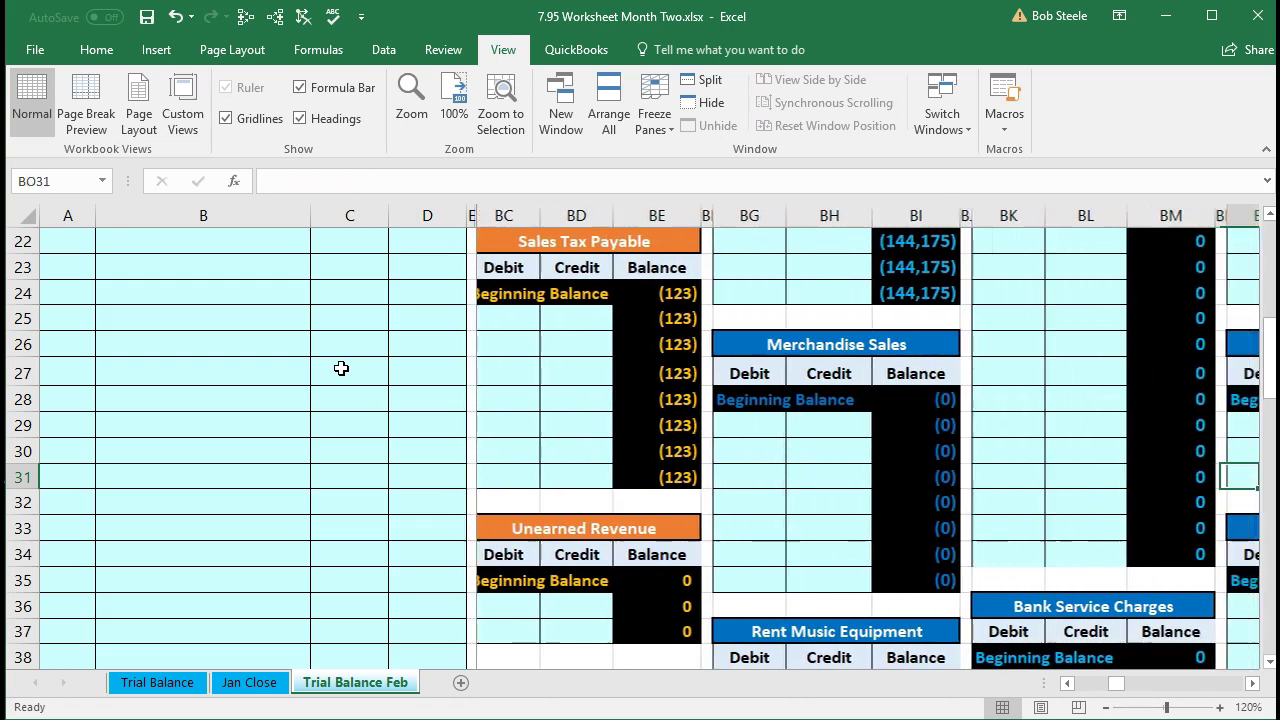
pyautogui.press('Right')
pyautogui.press('Right')
pyautogui.press('Right')
pyautogui.press('Right')
pyautogui.press('Right')
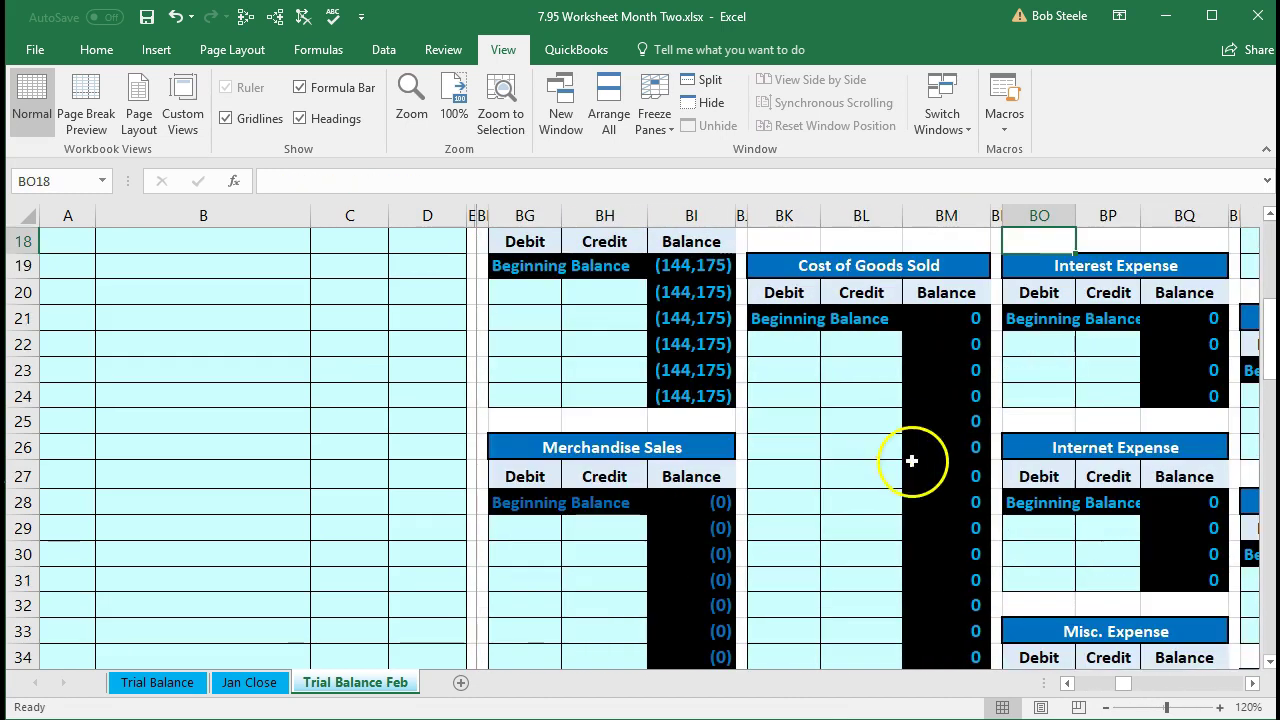
pyautogui.scroll(1, 912, 460)
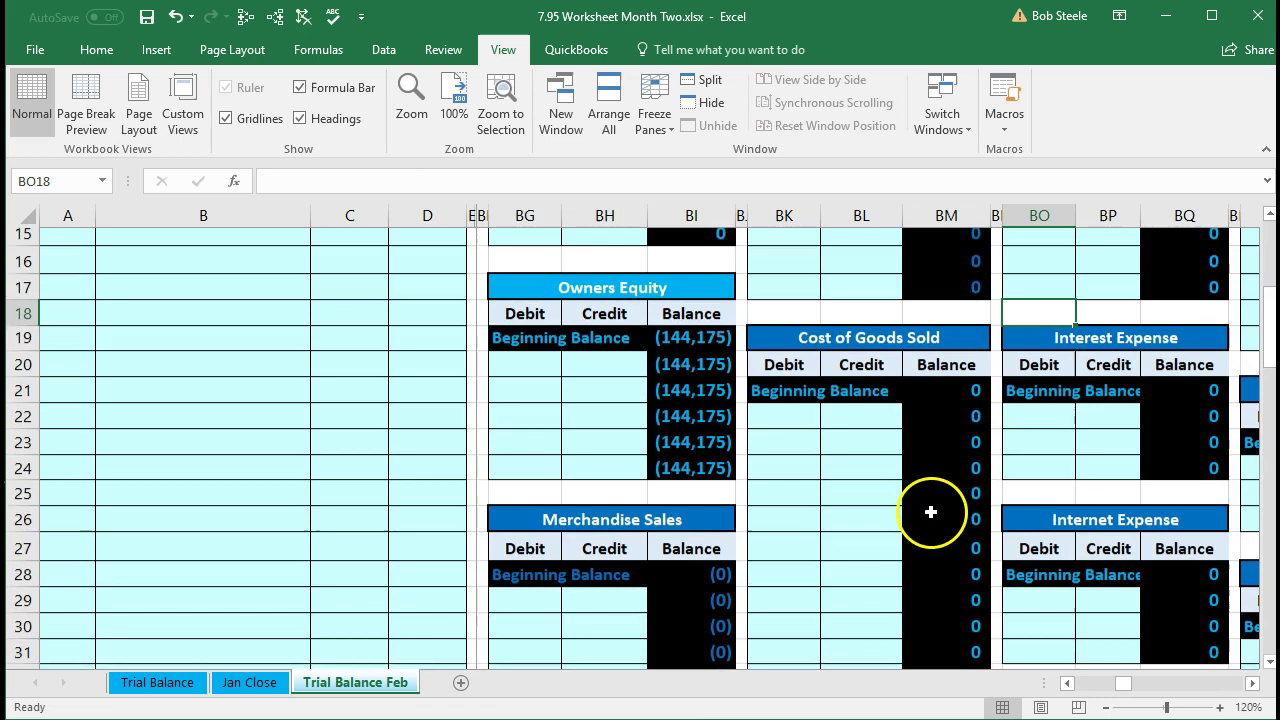
pyautogui.click(1032, 423)
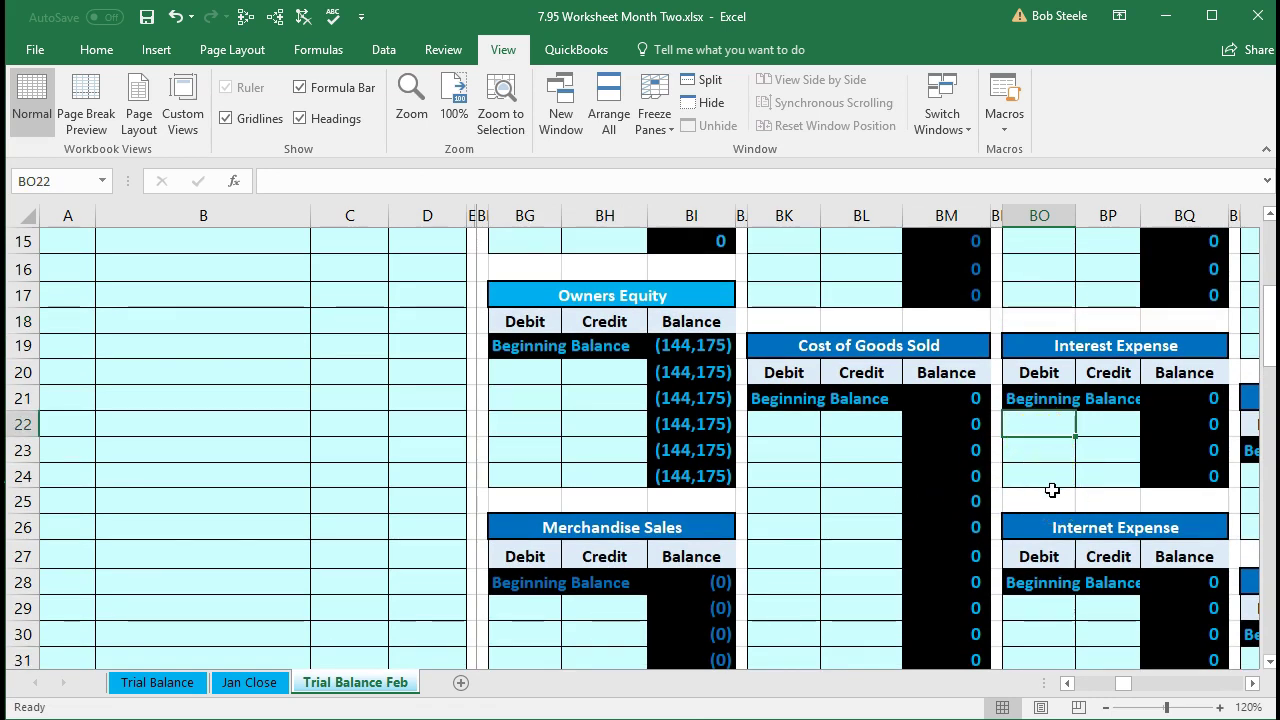
pyautogui.press('Right')
pyautogui.press('Right')
pyautogui.press('Right')
pyautogui.press('Right')
pyautogui.press('Right')
pyautogui.press('Right')
pyautogui.press('Right')
pyautogui.press('Left')
pyautogui.press('Left')
pyautogui.press('Left')
pyautogui.press('Left')
pyautogui.press('Left')
pyautogui.press('Left')
pyautogui.press('Left')
pyautogui.press('Left')
pyautogui.press('Right')
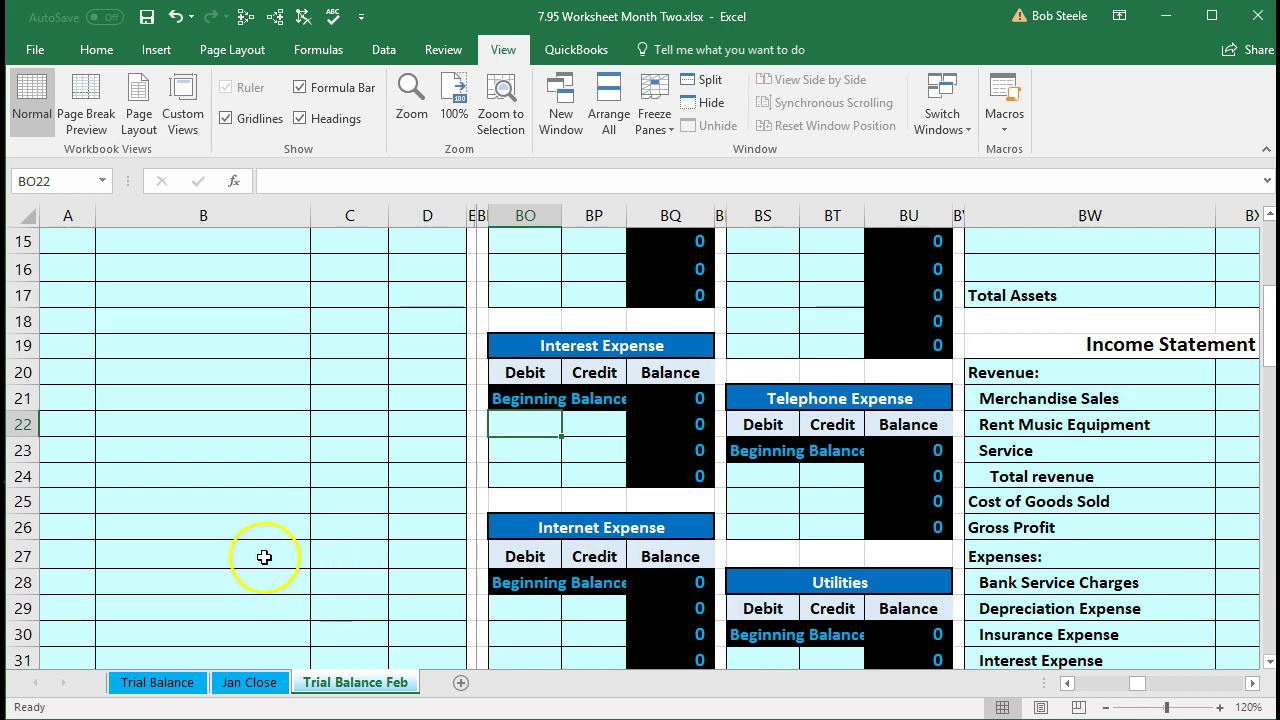
pyautogui.scroll(5, 250, 560)
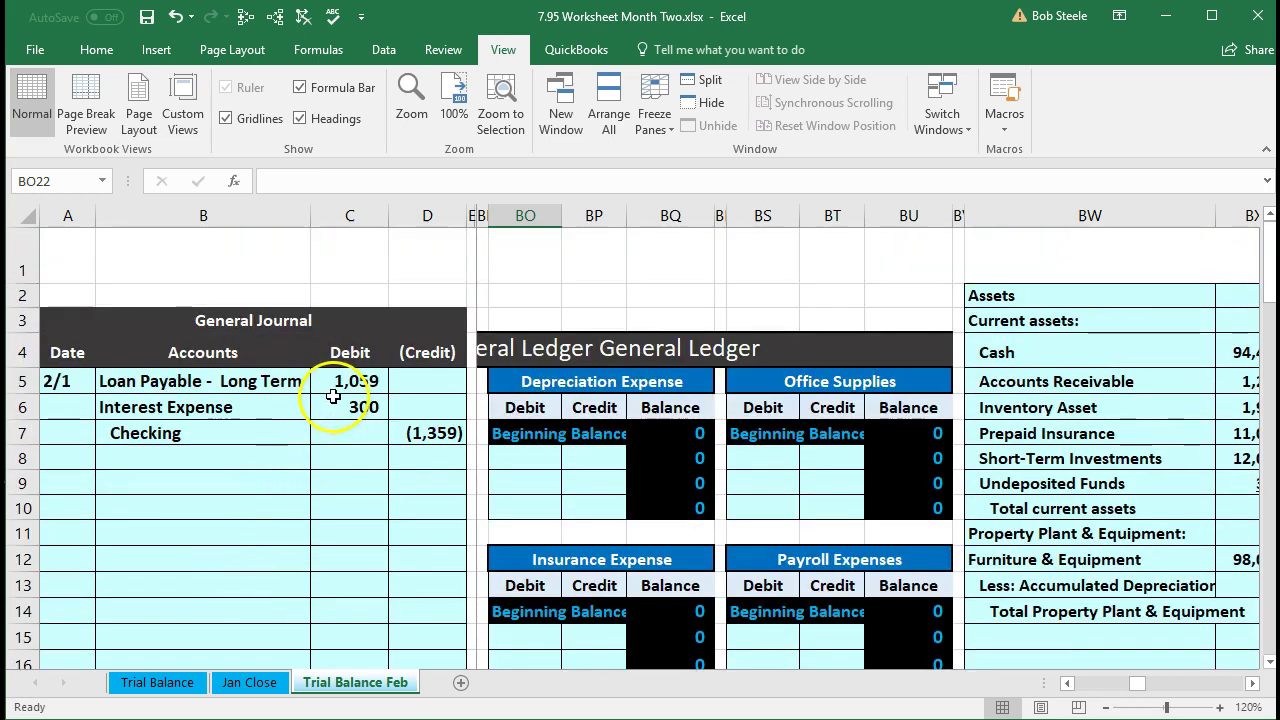
pyautogui.scroll(-2, 340, 400)
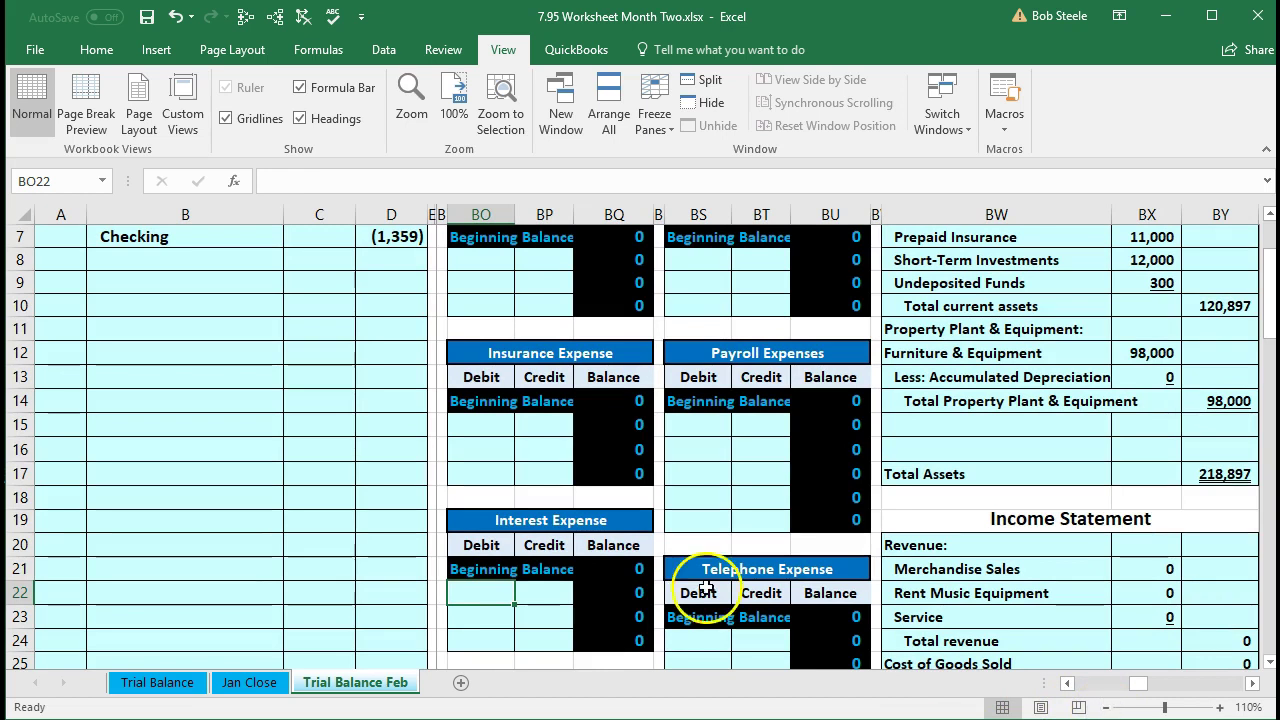
pyautogui.scroll(1, 477, 588)
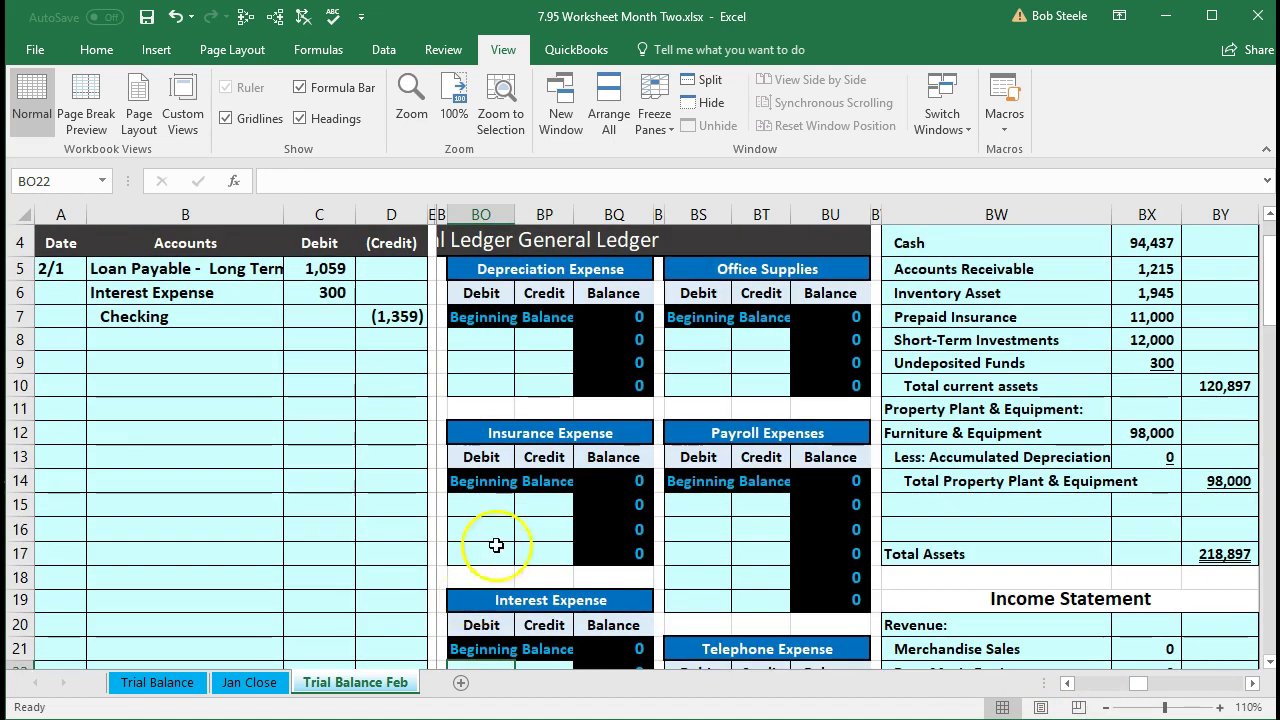
pyautogui.click(481, 505)
pyautogui.scroll(-1, 500, 655)
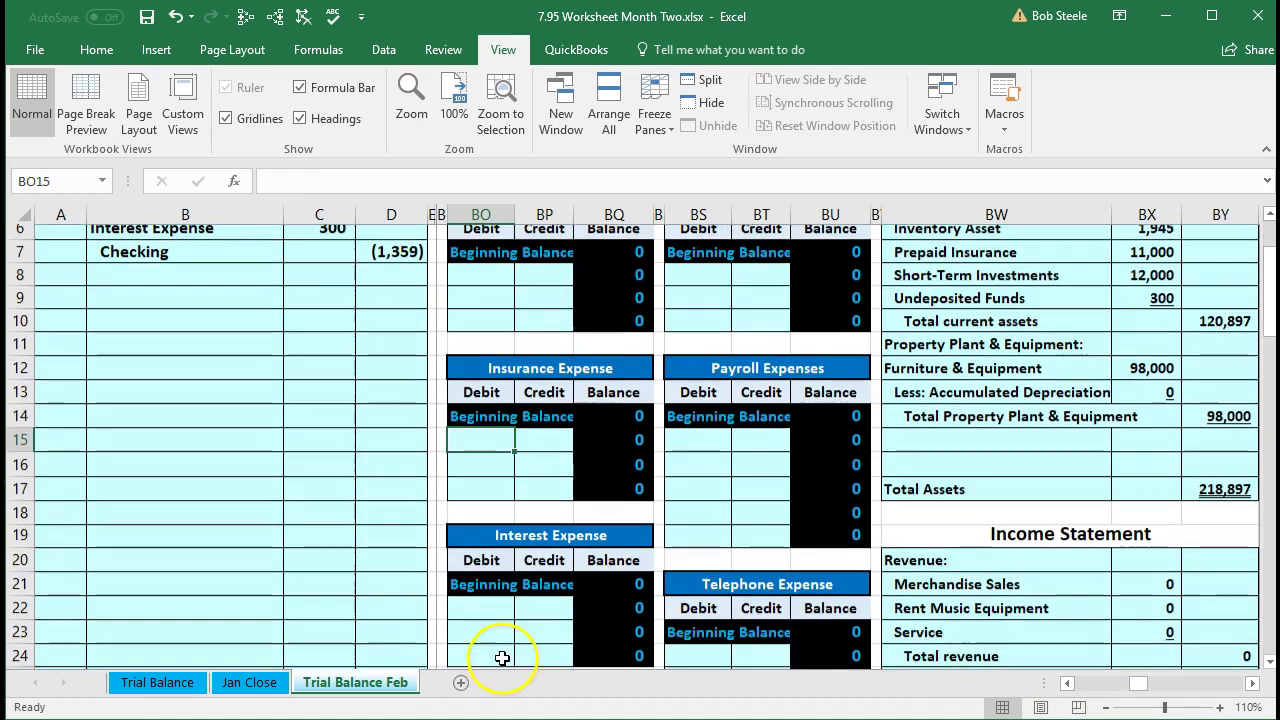
pyautogui.click(477, 592)
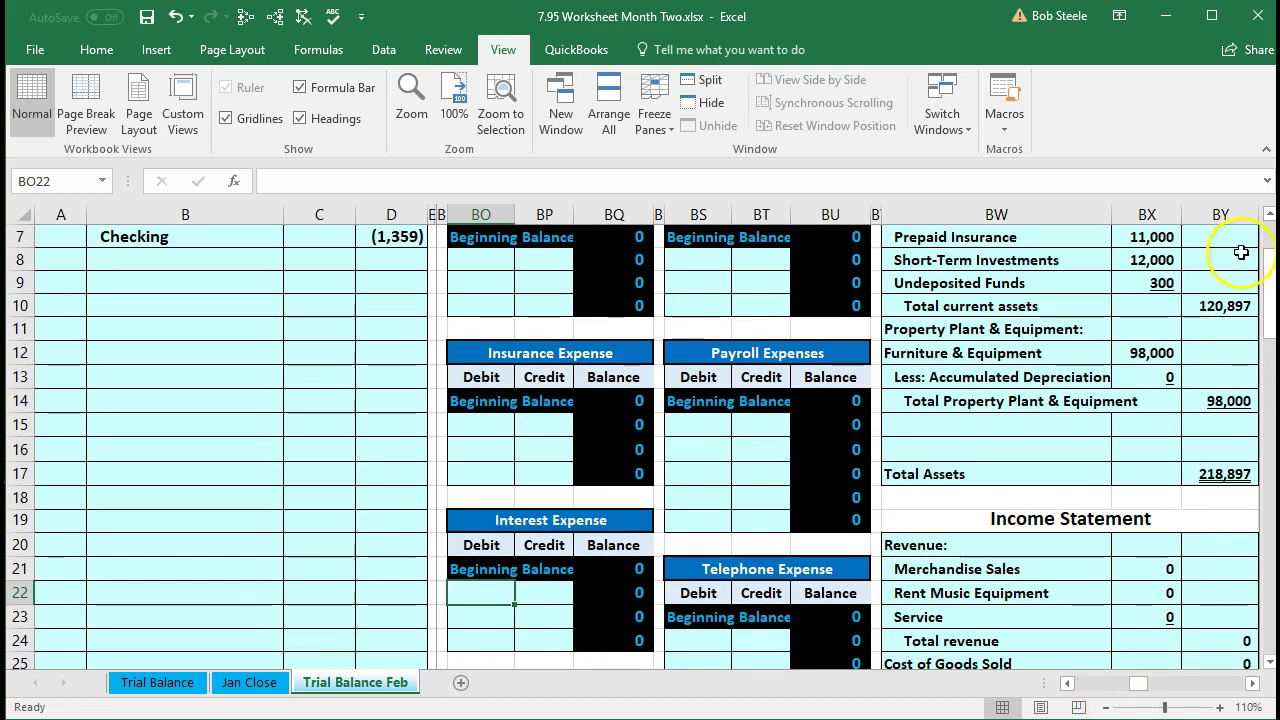
pyautogui.click(1267, 213)
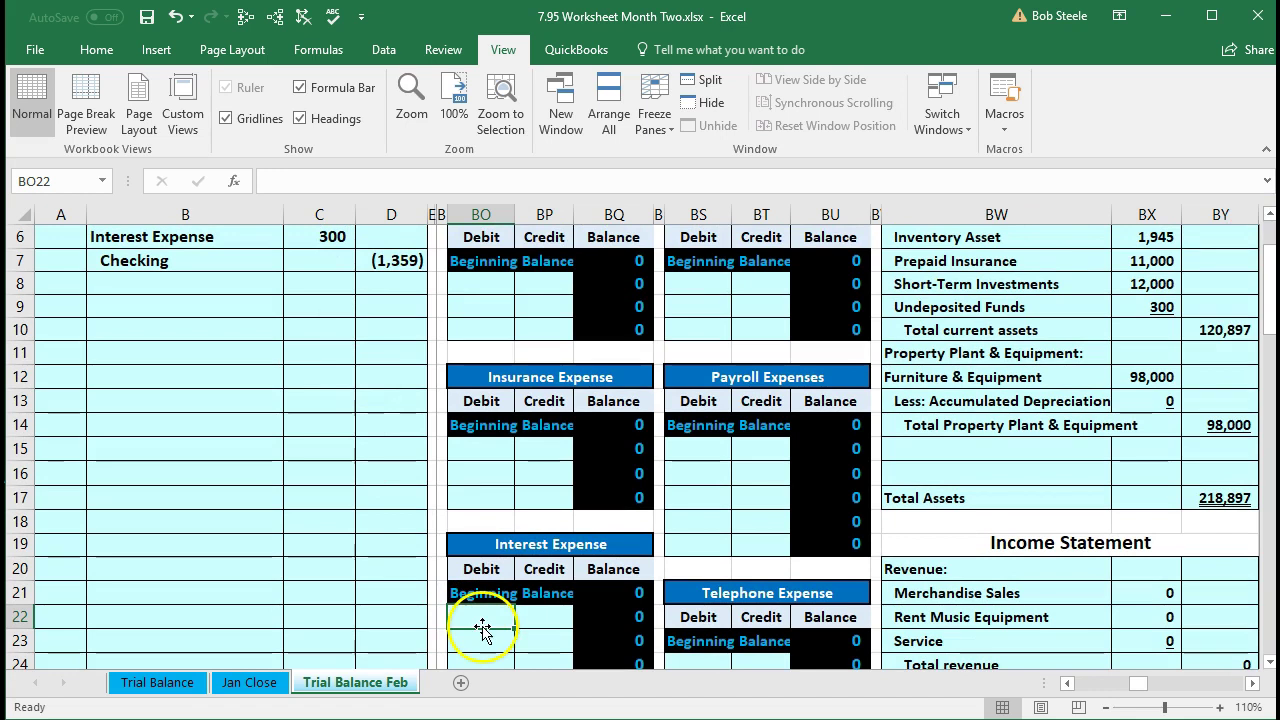
pyautogui.write('=')
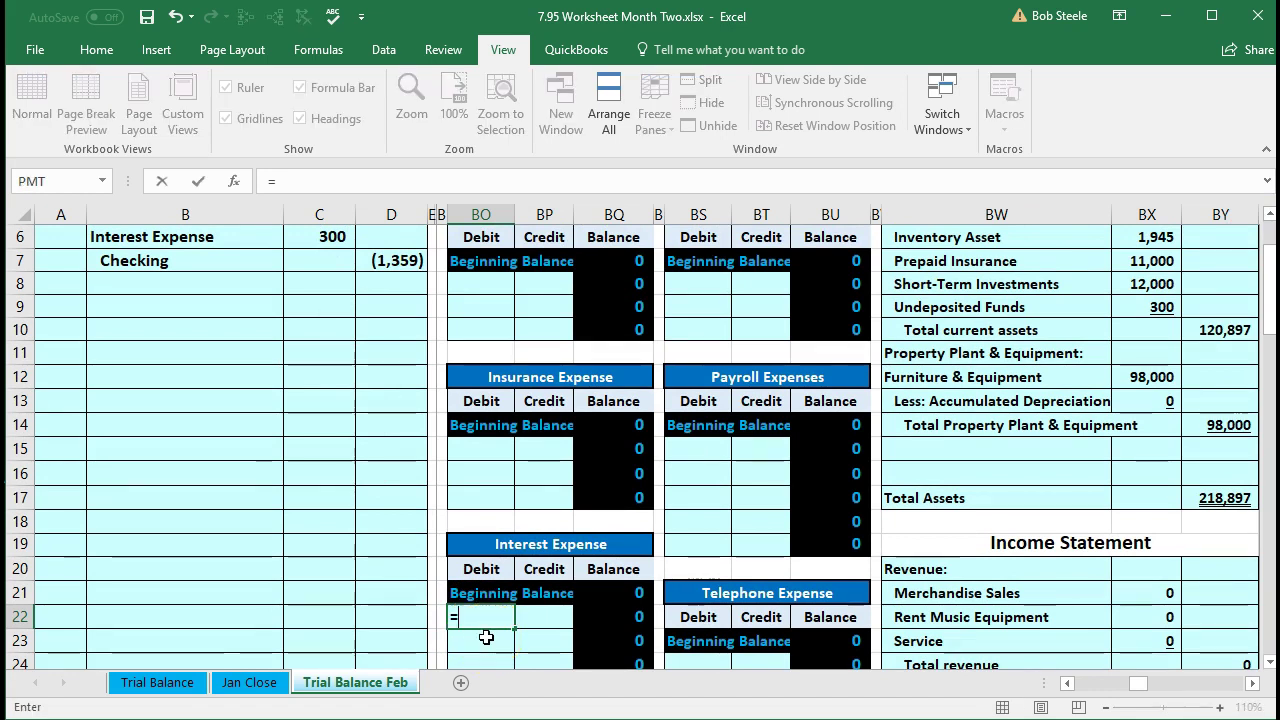
pyautogui.click(316, 232)
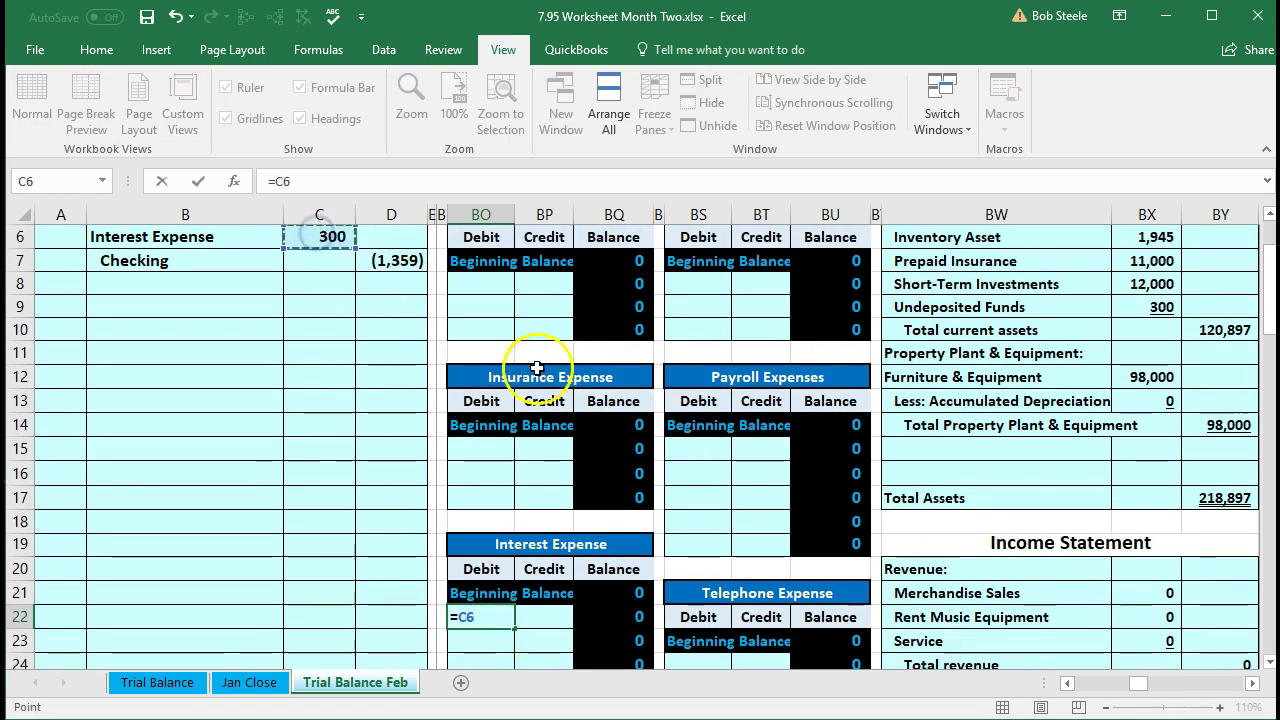
pyautogui.press('Return')
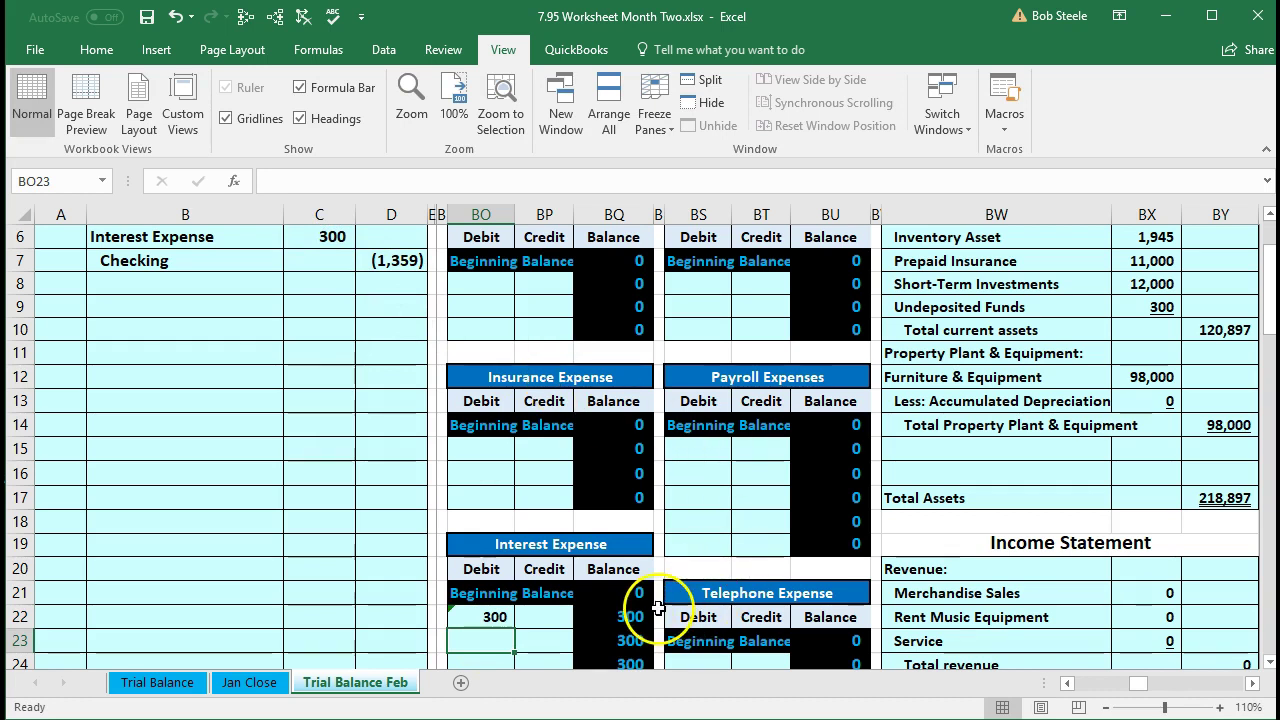
# - Return to the trial balance at 120% zoom and check Interest Expense in AK30, Net Income in AK39 and the debits-less-credits total in AK38
pyautogui.click(1222, 708)
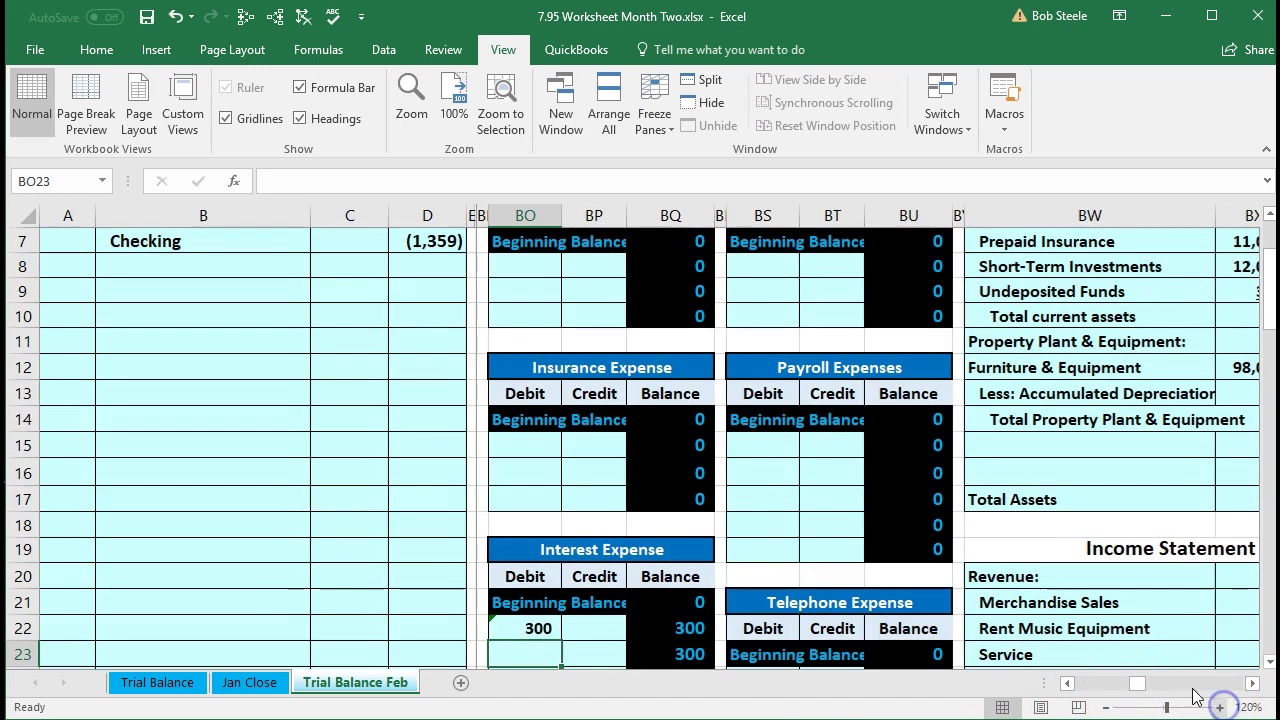
pyautogui.press('Left')
pyautogui.press('Left')
pyautogui.press('Left')
pyautogui.press('Left')
pyautogui.press('Left')
pyautogui.press('Left')
pyautogui.press('Left')
pyautogui.press('Left')
pyautogui.press('Left')
pyautogui.press('Left')
pyautogui.press('Left')
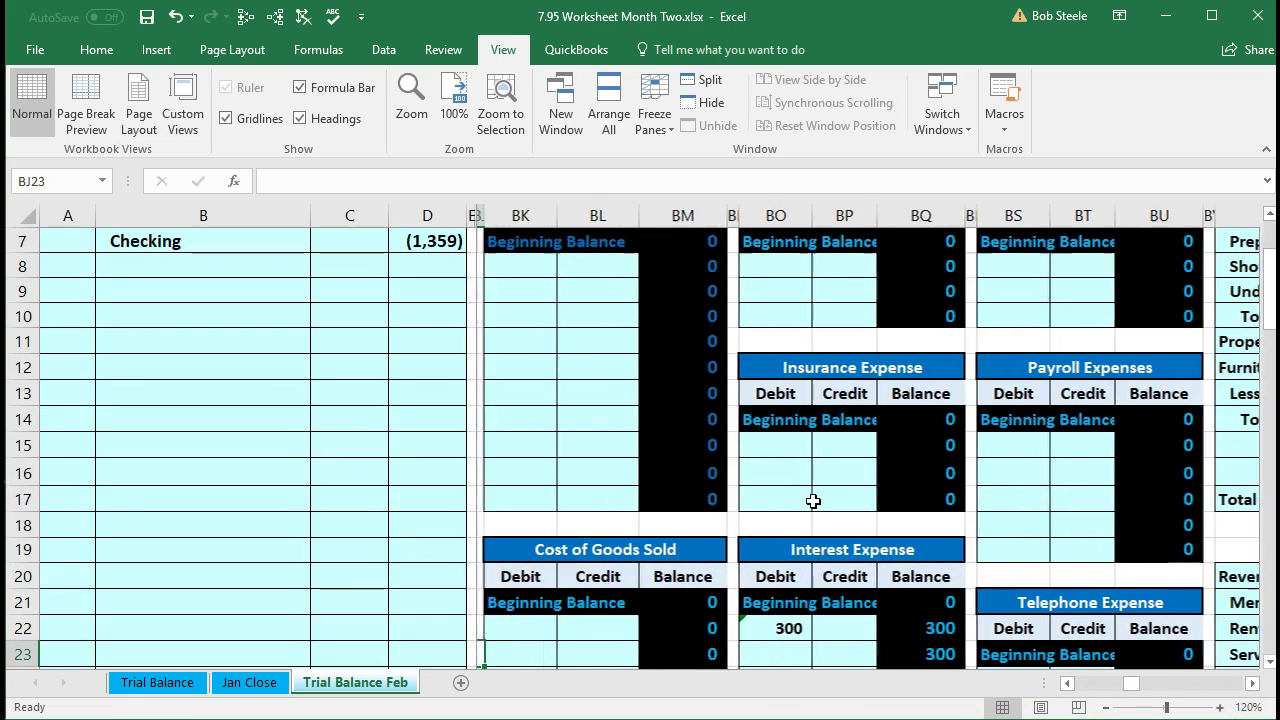
pyautogui.press('Left')
pyautogui.press('Left')
pyautogui.press('Left')
pyautogui.press('Left')
pyautogui.press('Left')
pyautogui.press('Left')
pyautogui.press('Left')
pyautogui.press('Left')
pyautogui.press('Left')
pyautogui.press('Left')
pyautogui.press('Left')
pyautogui.press('Left')
pyautogui.press('Left')
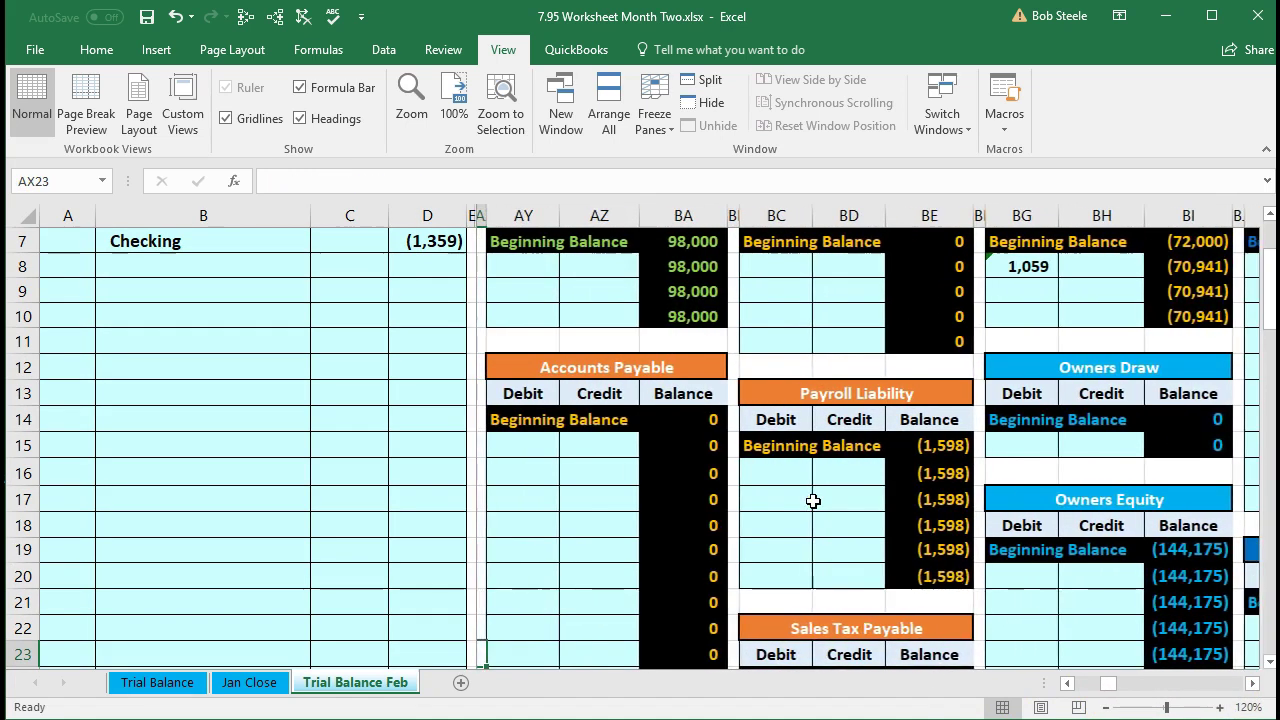
pyautogui.press('Left')
pyautogui.press('Left')
pyautogui.press('Left')
pyautogui.press('Left')
pyautogui.press('Left')
pyautogui.press('Left')
pyautogui.press('Left')
pyautogui.press('Left')
pyautogui.press('Left')
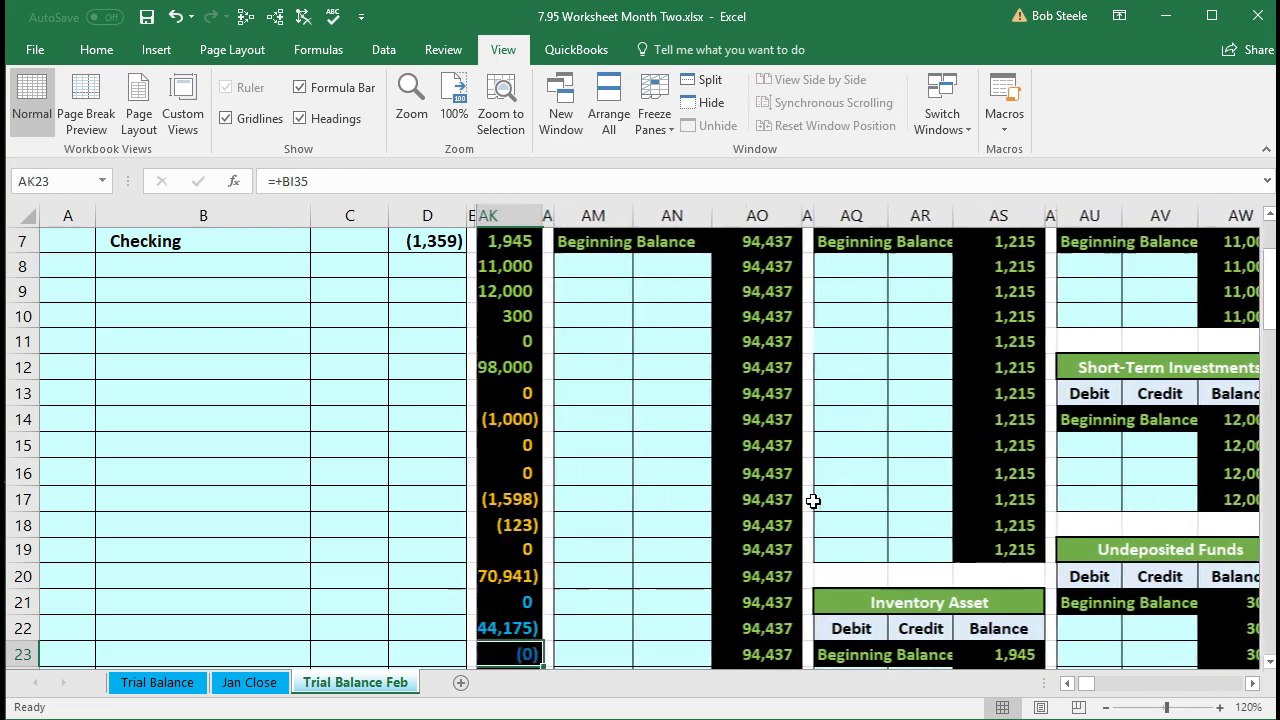
pyautogui.scroll(-4, 752, 500)
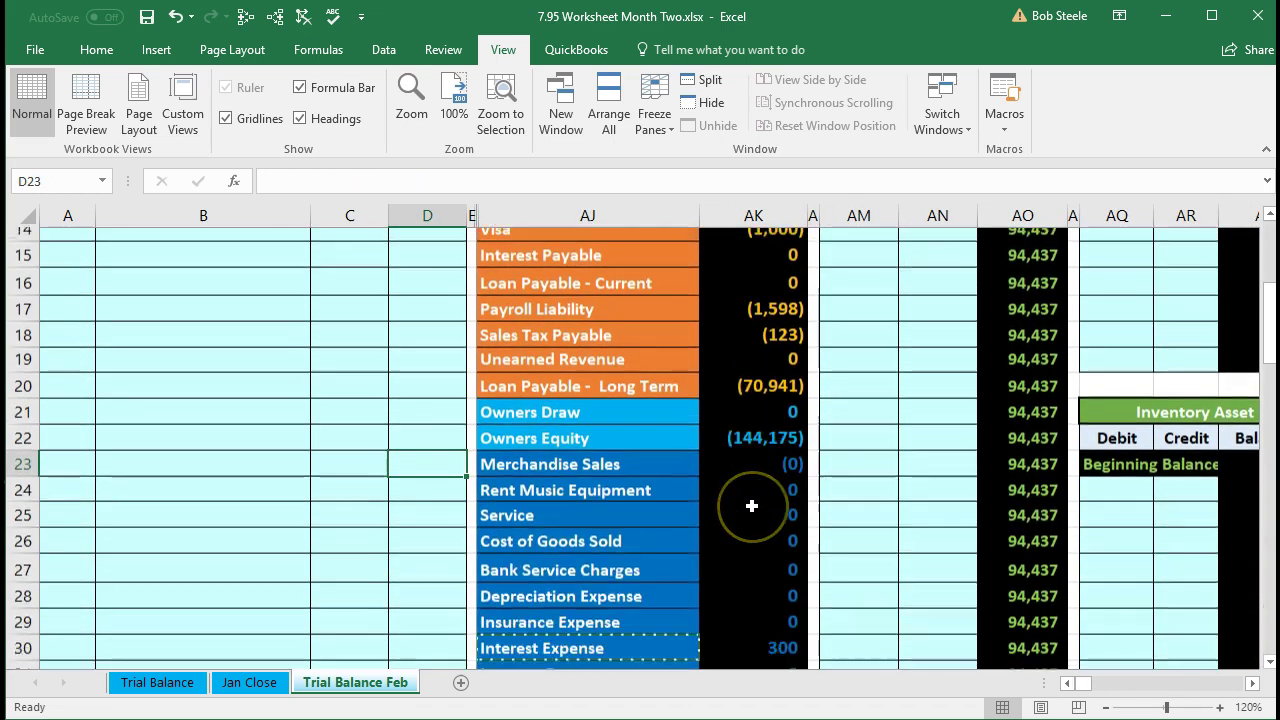
pyautogui.click(757, 520)
pyautogui.scroll(-3, 757, 525)
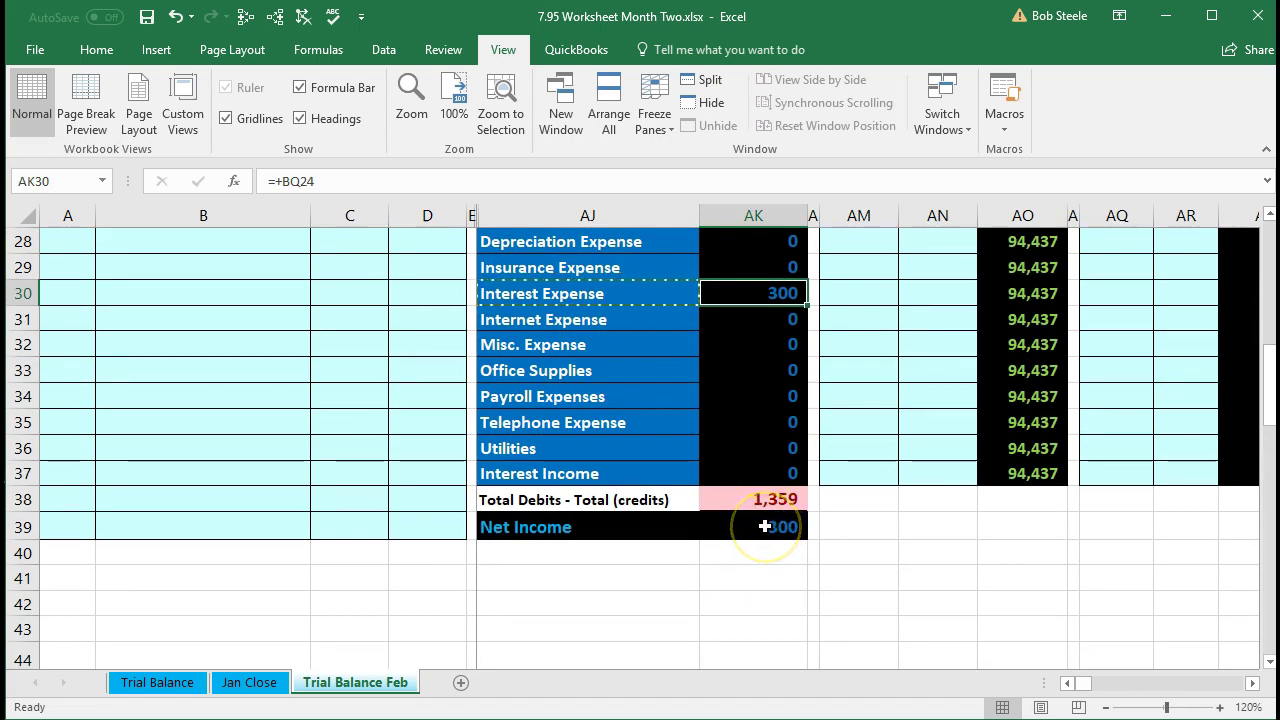
pyautogui.click(764, 526)
pyautogui.scroll(1, 764, 526)
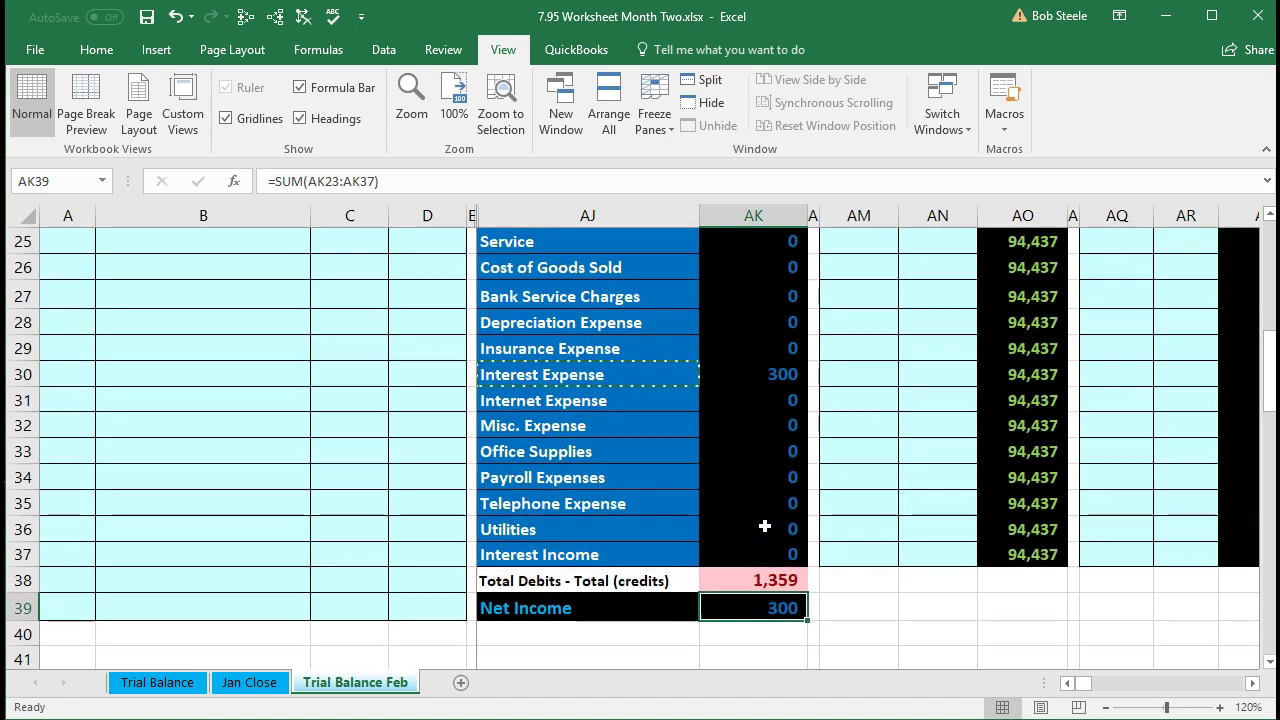
pyautogui.scroll(2, 764, 526)
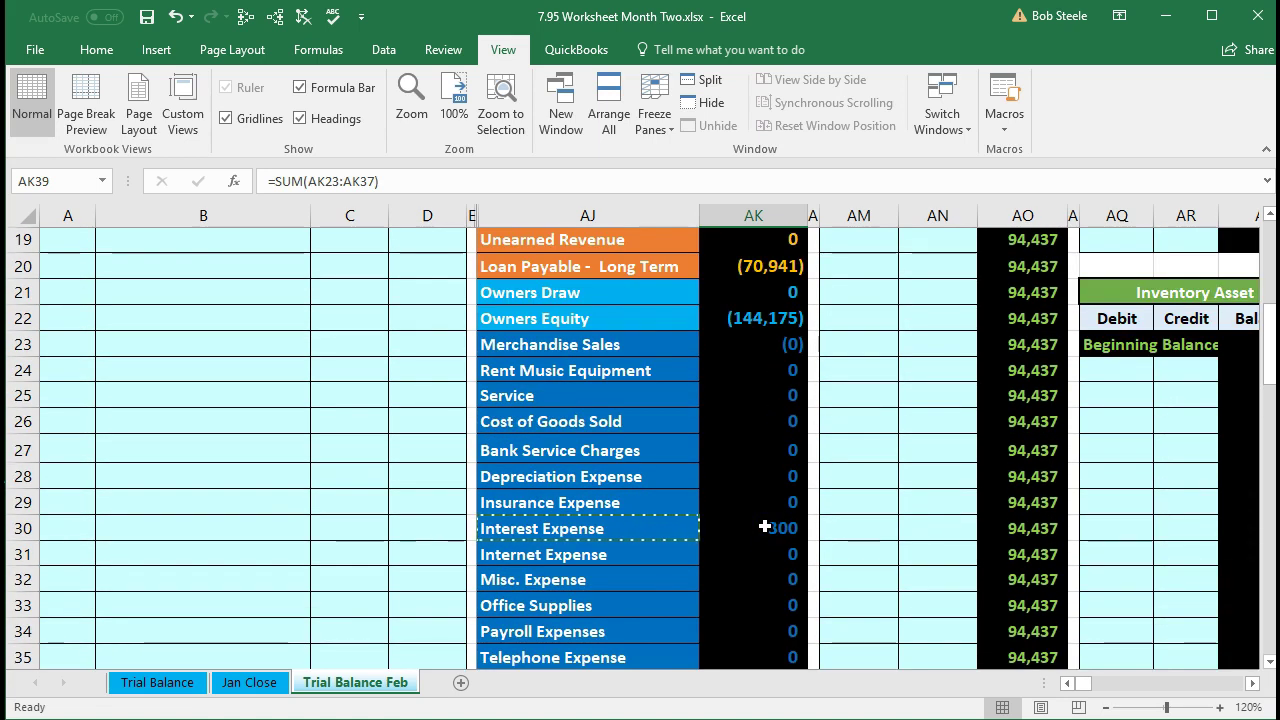
pyautogui.scroll(-3, 764, 526)
pyautogui.click(752, 500)
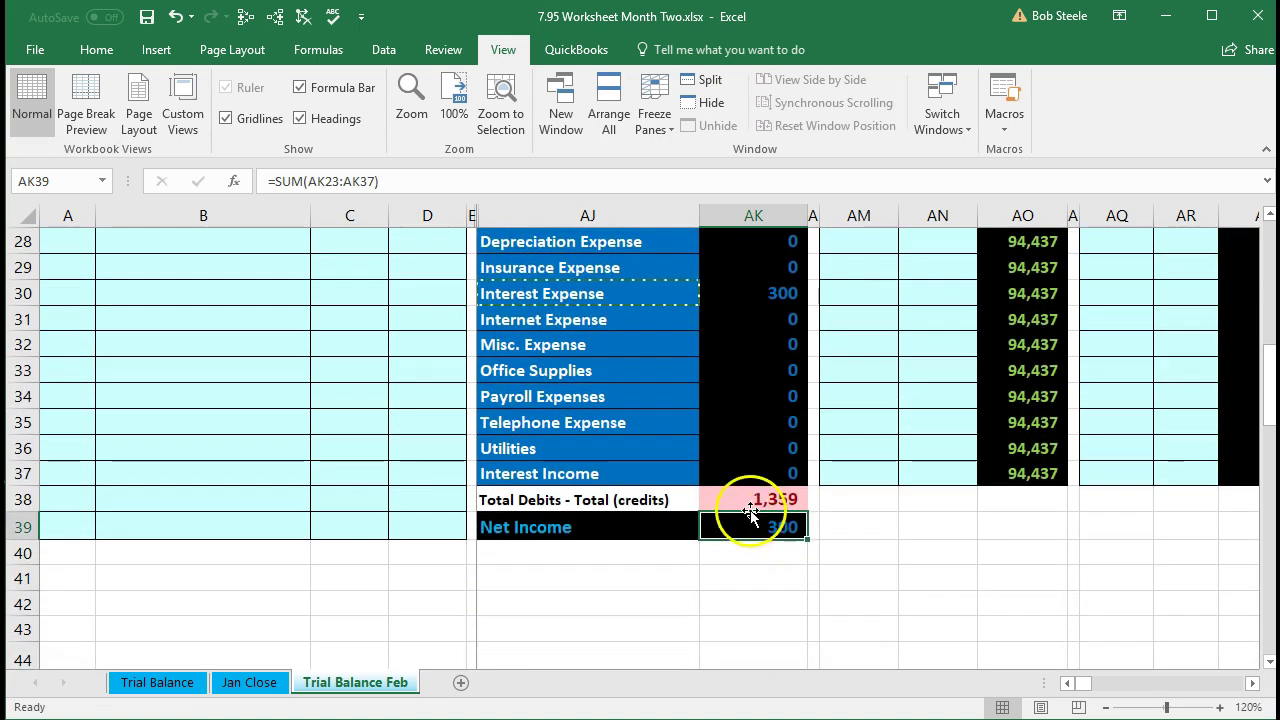
# - Review the Checking credit line in journal cells B7:D7 and find the Checking account in the trial balance
pyautogui.scroll(6, 364, 499)
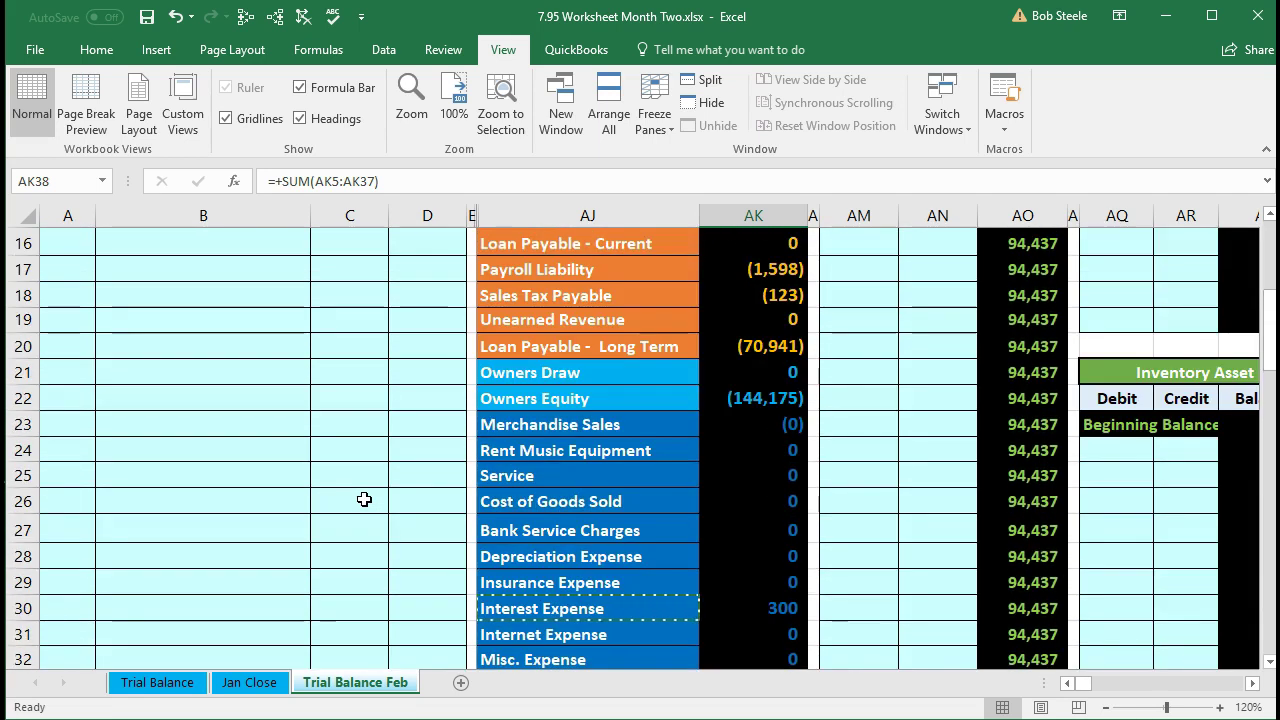
pyautogui.scroll(3, 364, 499)
pyautogui.moveTo(234, 434); pyautogui.dragTo(392, 429)
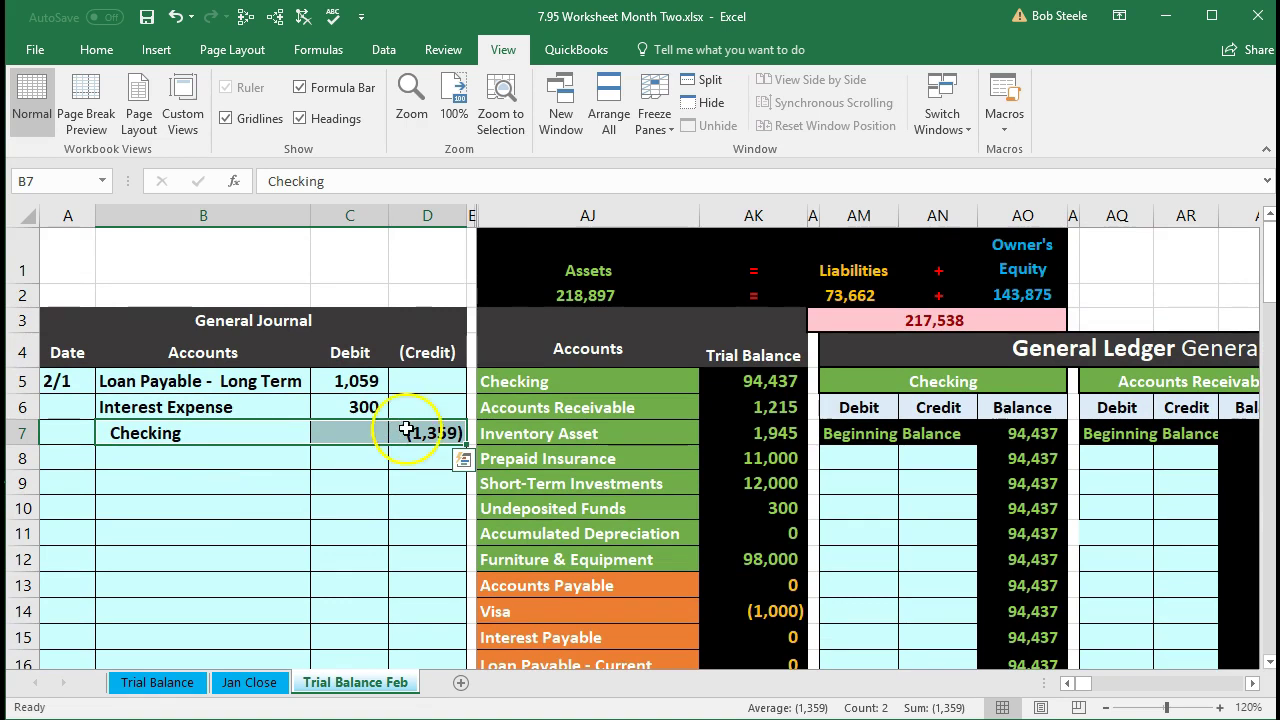
pyautogui.click(650, 386)
pyautogui.moveTo(675, 389); pyautogui.dragTo(721, 389)
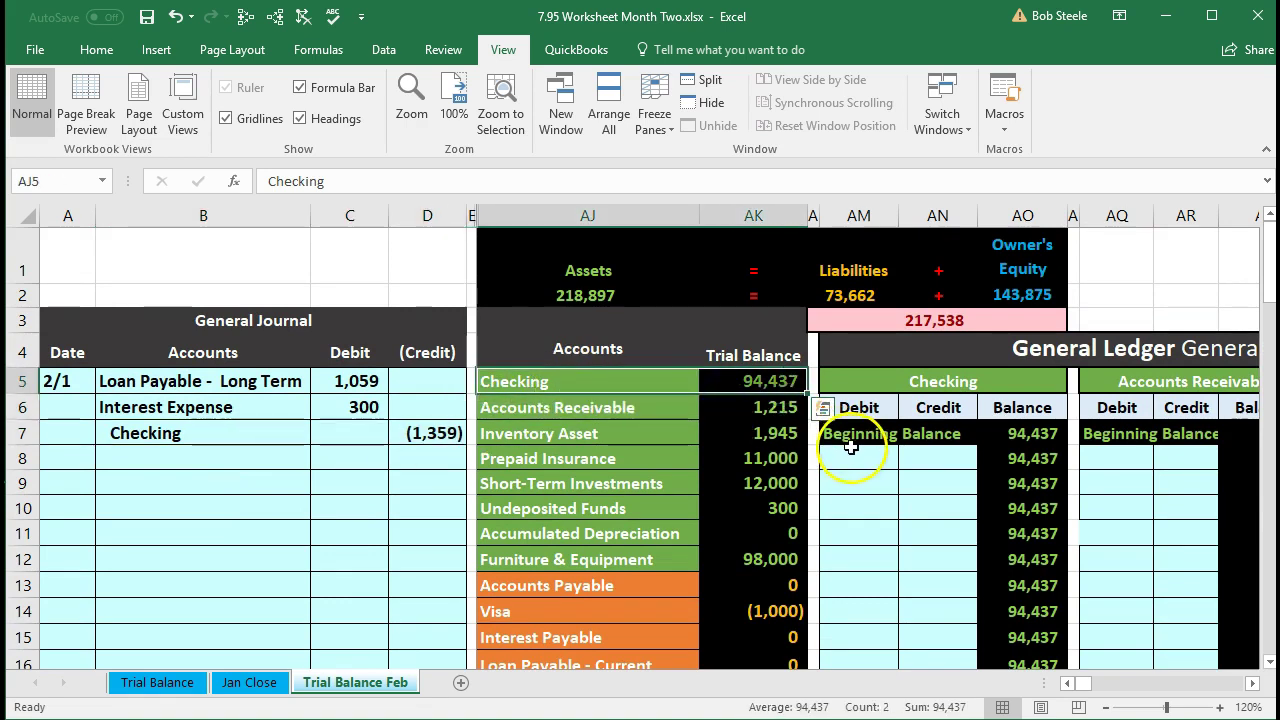
# - Post the payment credit to the Checking ledger by entering =D7 in credit cell AN8, and check the Checking balance in AK5
pyautogui.click(920, 452)
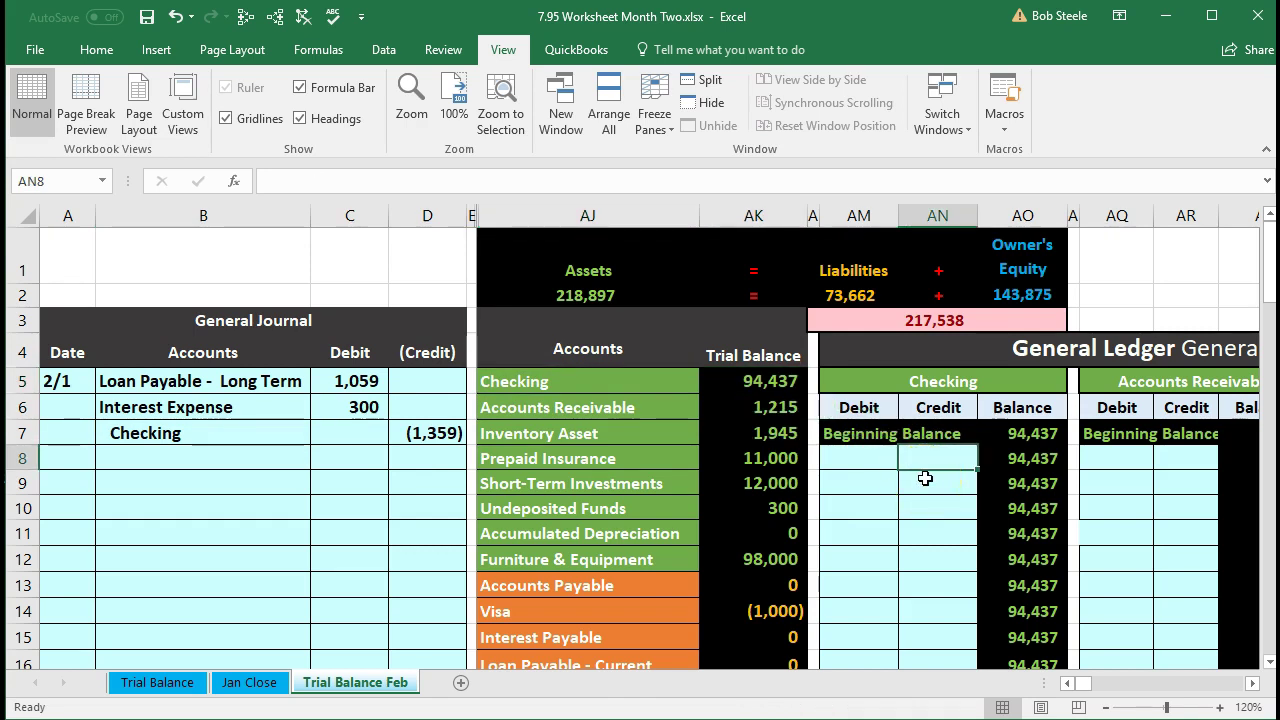
pyautogui.write('=')
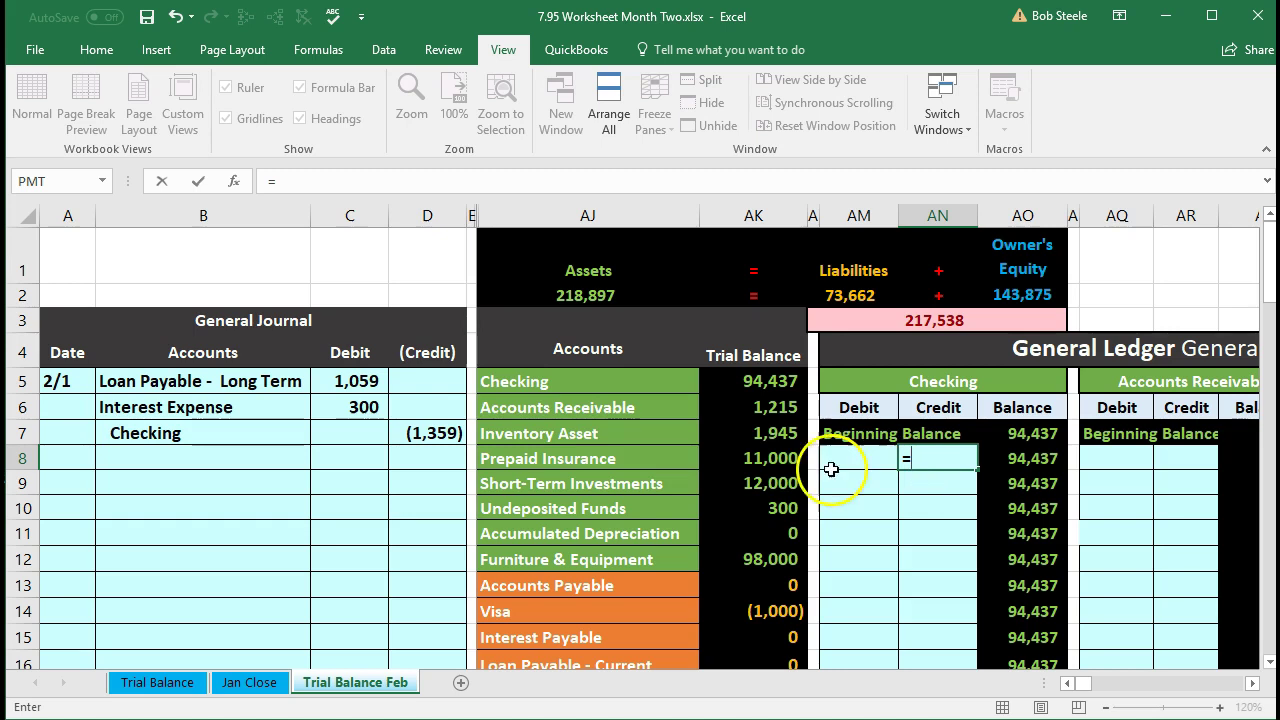
pyautogui.click(443, 430)
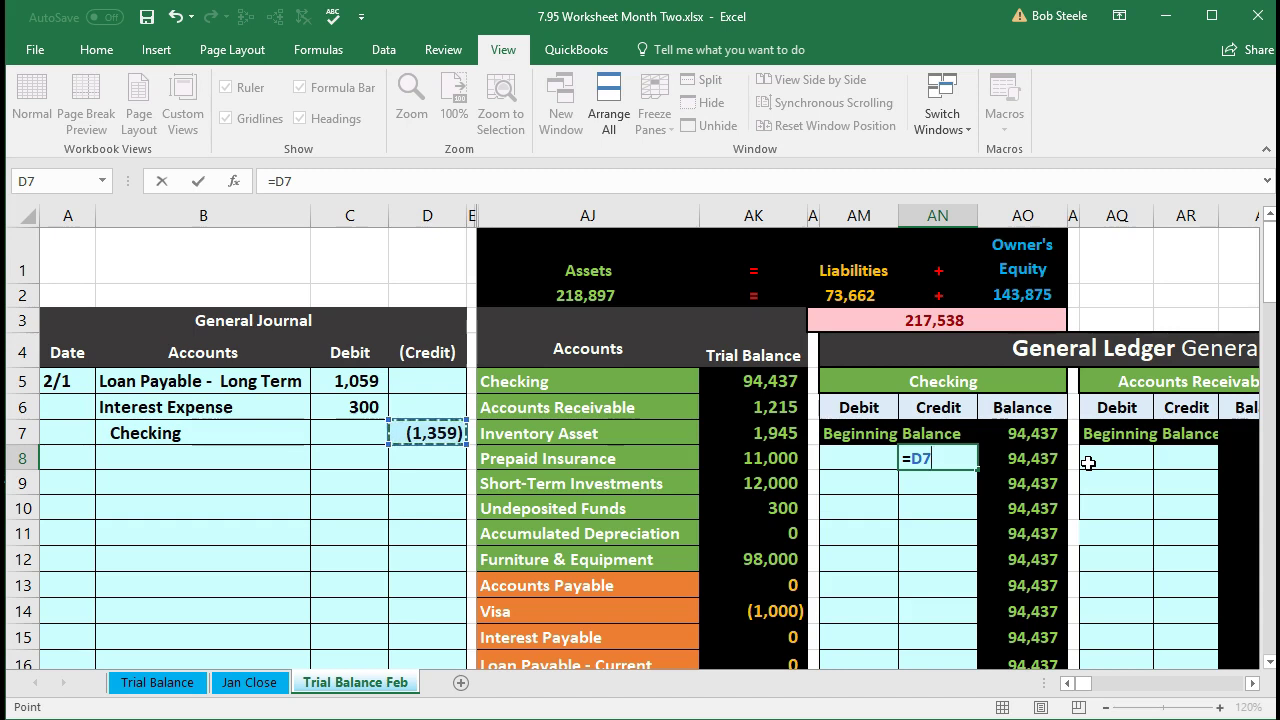
pyautogui.press('Return')
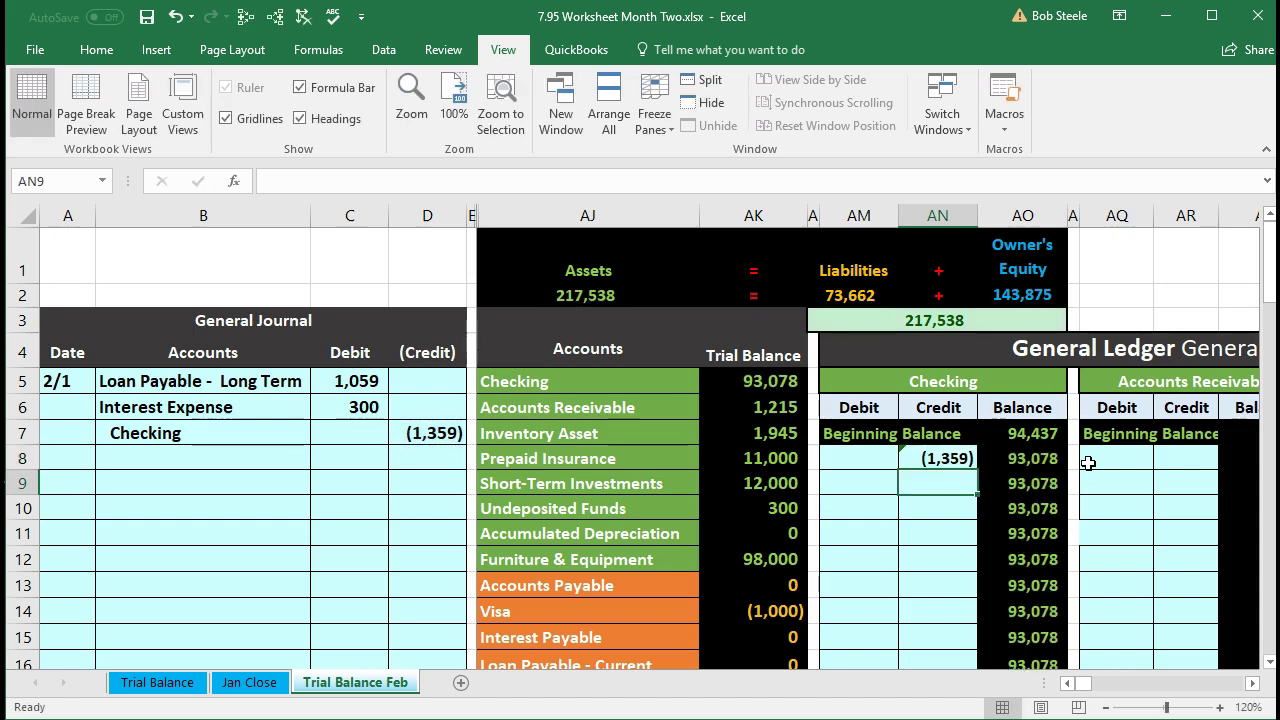
pyautogui.click(778, 388)
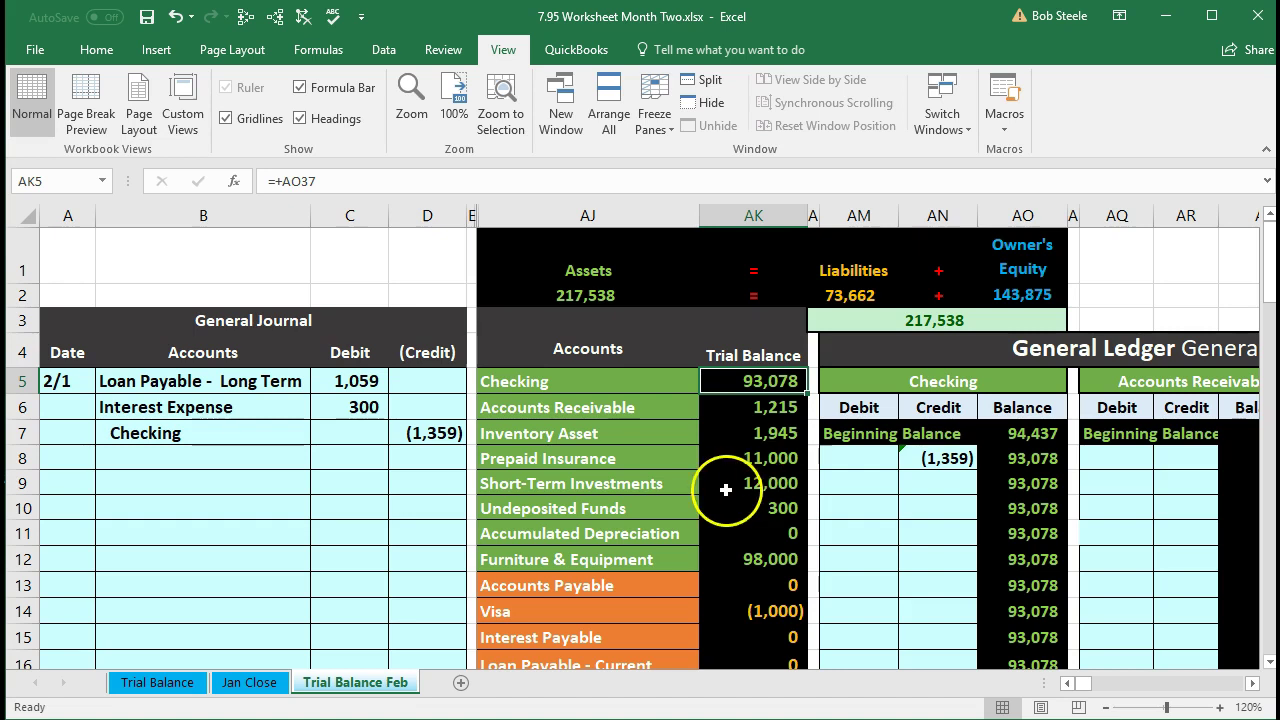
pyautogui.click(386, 523)
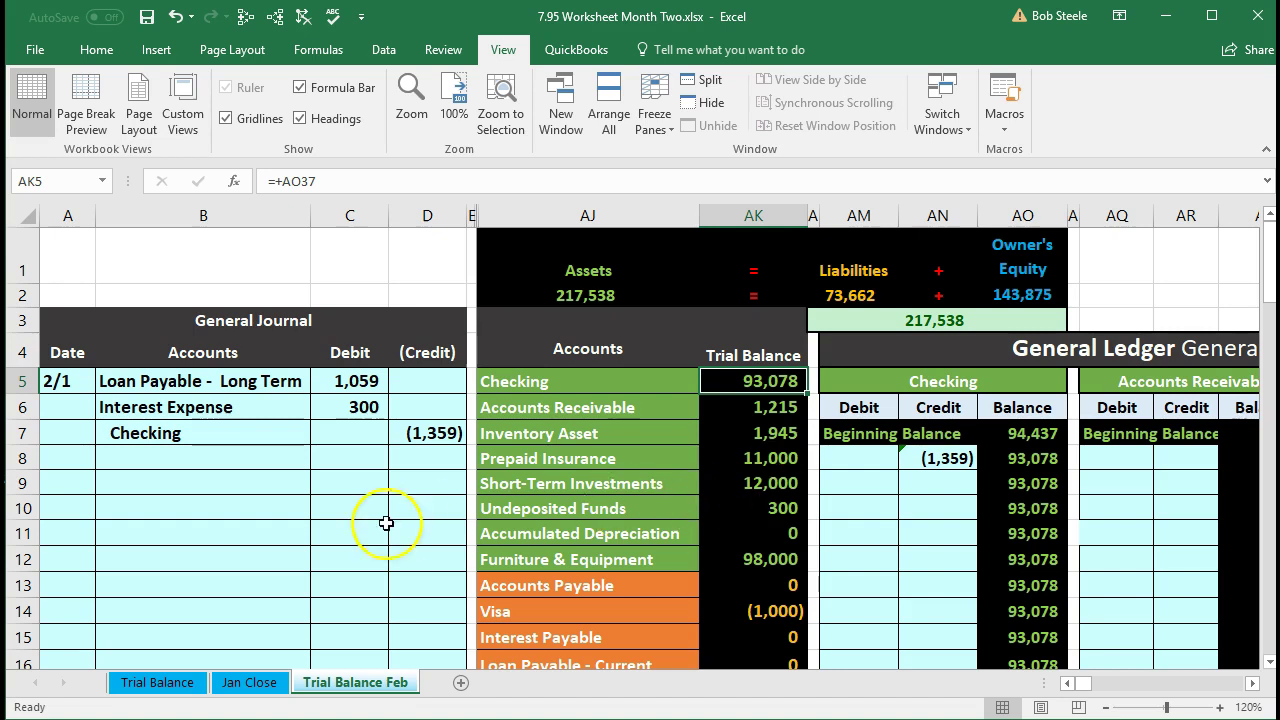
# - Start a new journal entry by entering the date 2/28 in cell A9
pyautogui.click(78, 486)
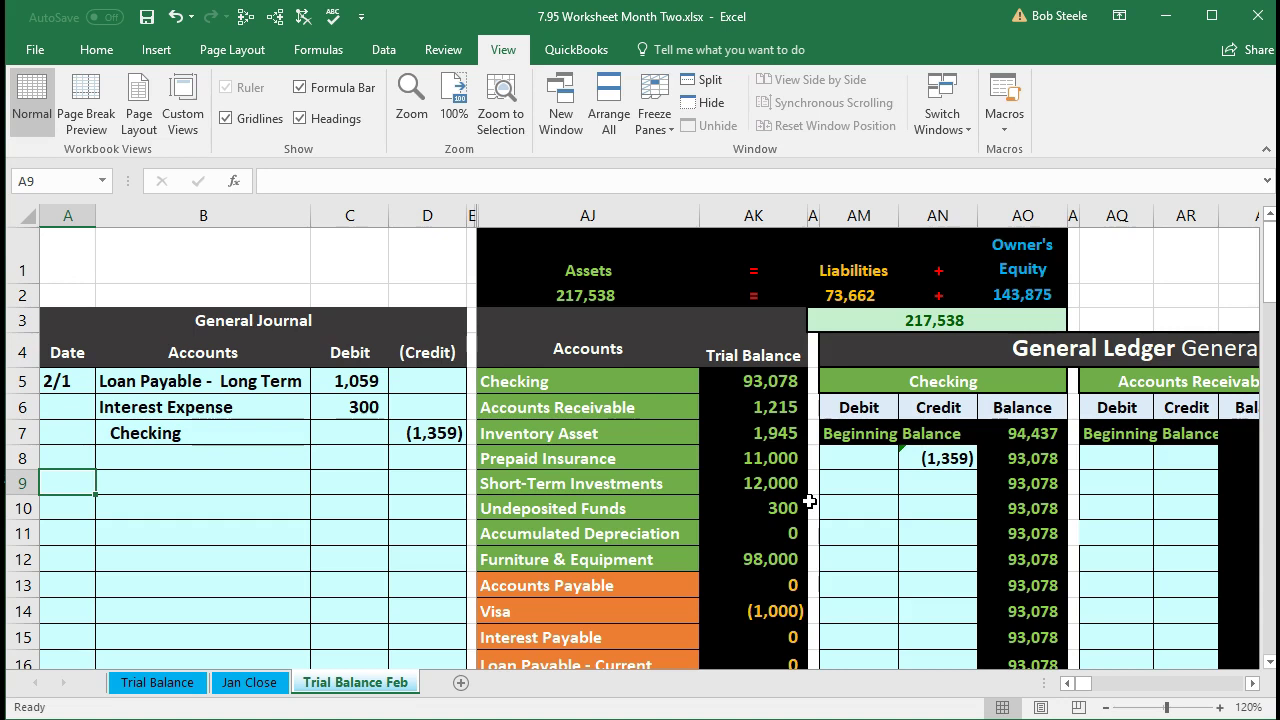
pyautogui.write('2')
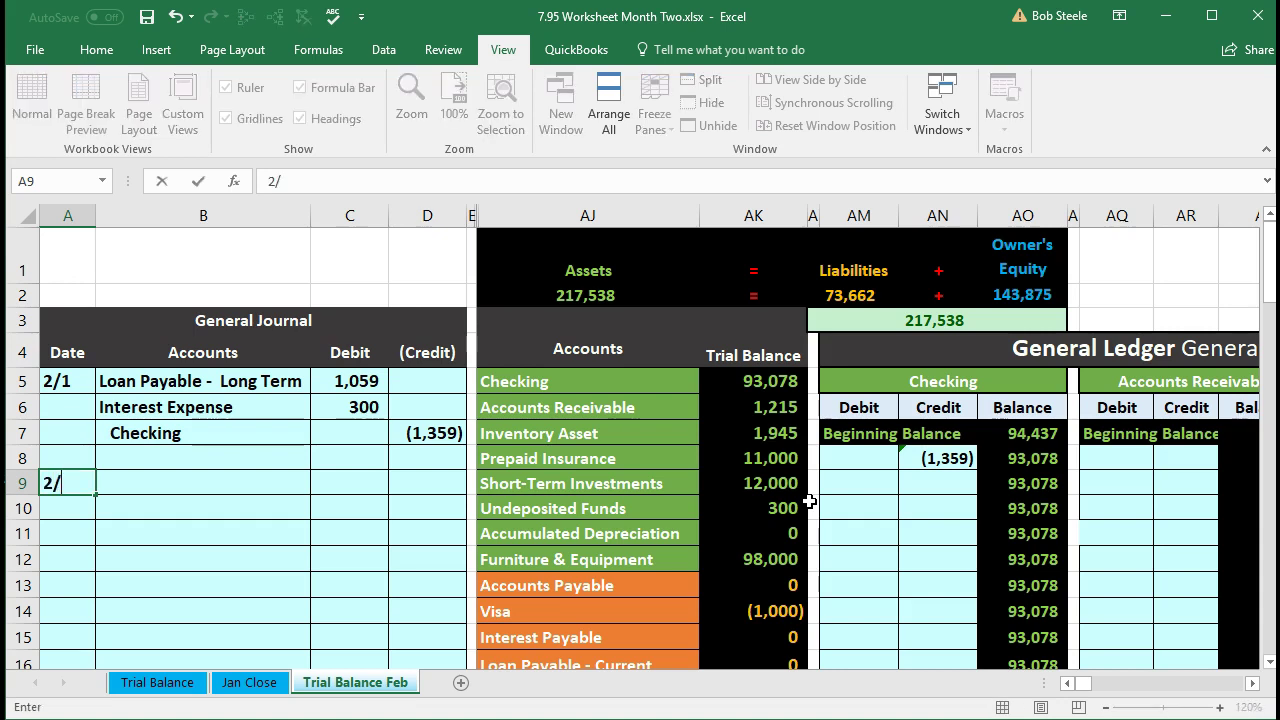
pyautogui.write('/28')
pyautogui.press('Return')
pyautogui.press('Right')
pyautogui.press('Up')
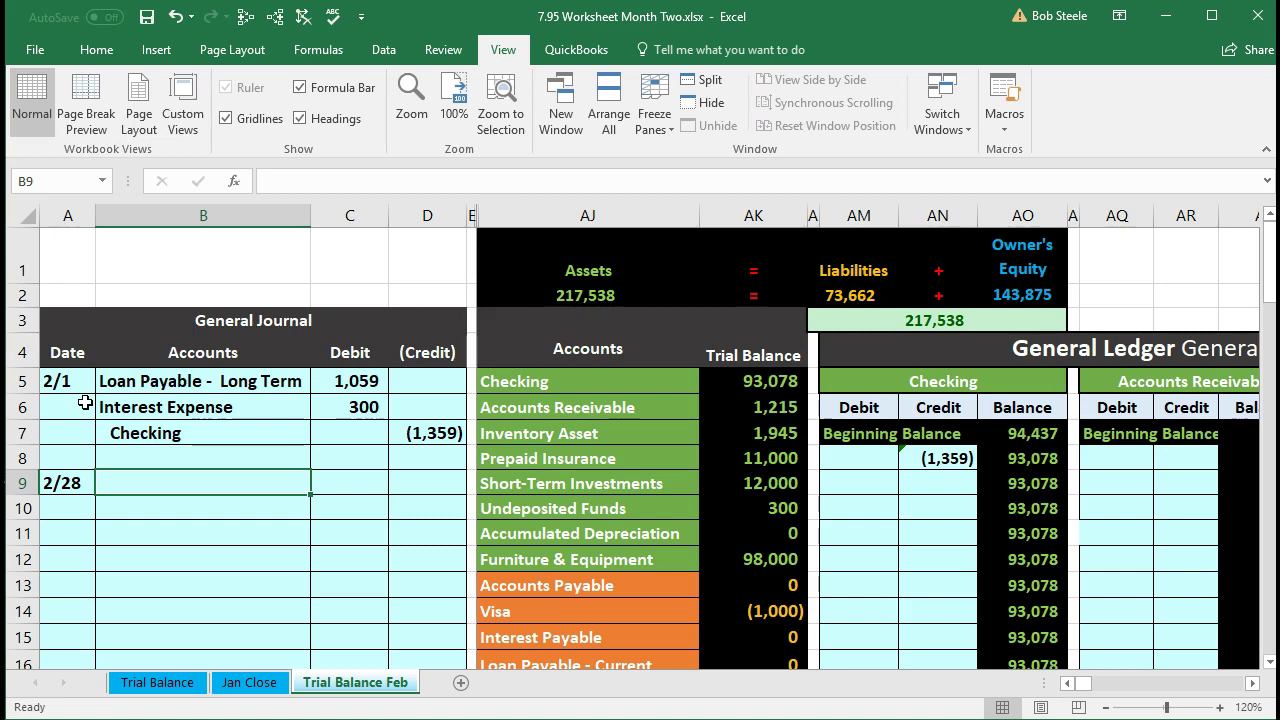
# - Copy the account names in B5:B7 and paste them as values starting at B9 for the 2/28 entry
pyautogui.click(227, 381)
pyautogui.moveTo(227, 381); pyautogui.dragTo(223, 425)
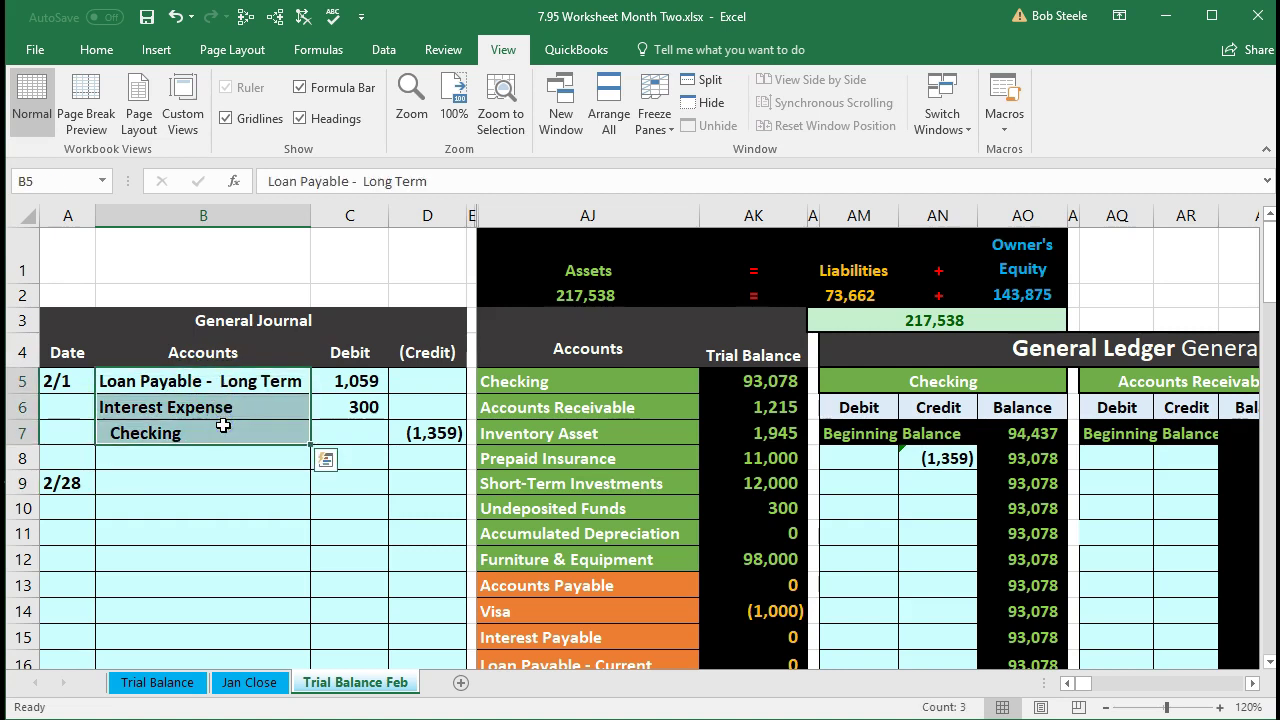
pyautogui.rightClick(222, 422)
pyautogui.click(253, 462)
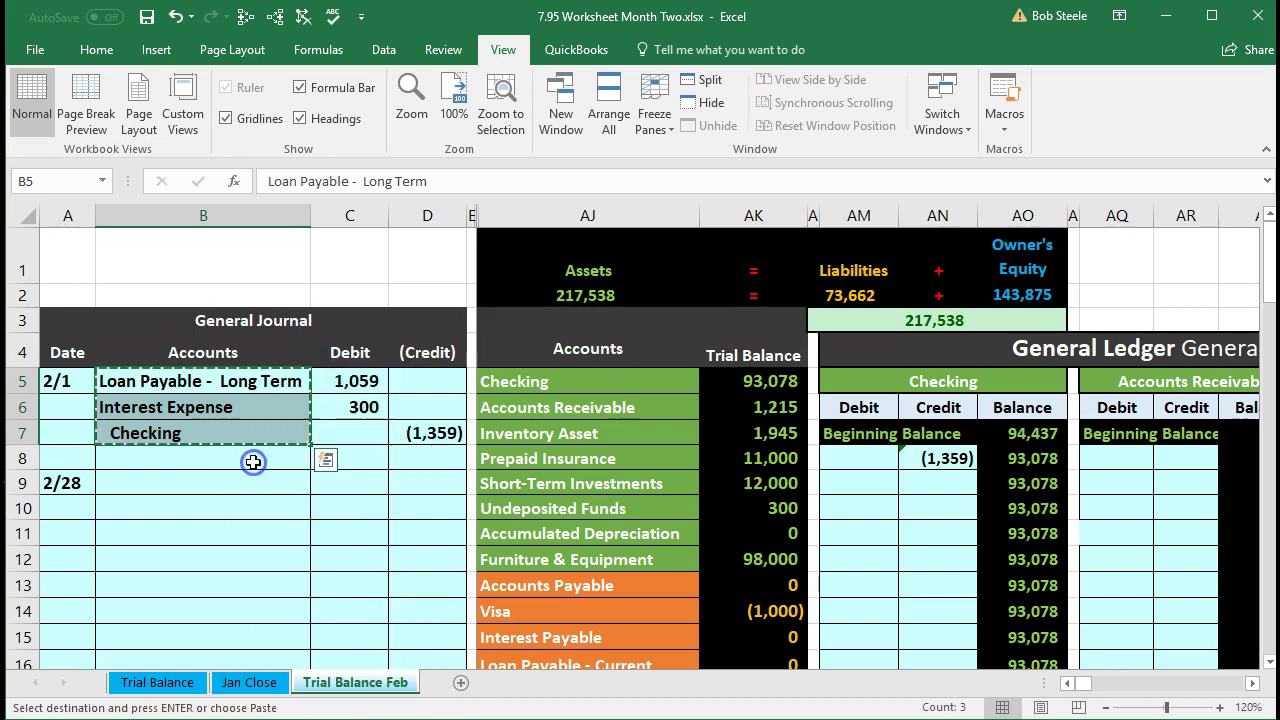
pyautogui.click(180, 483)
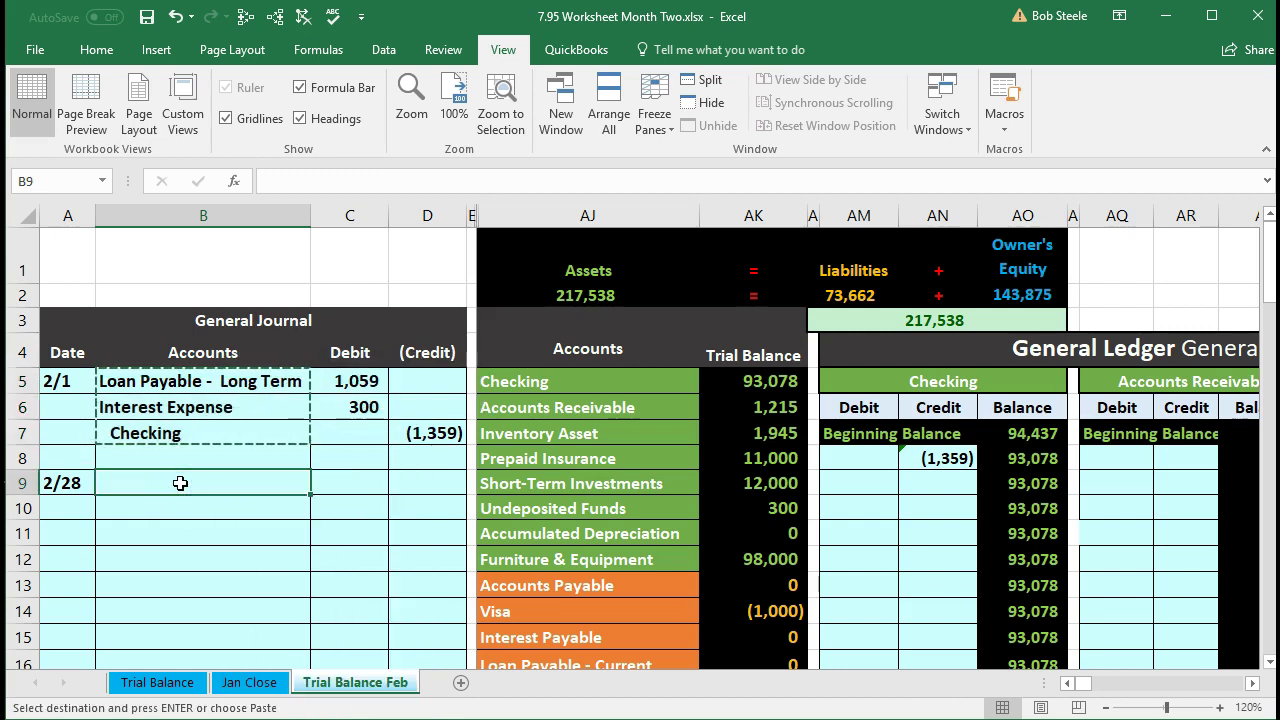
pyautogui.rightClick(180, 483)
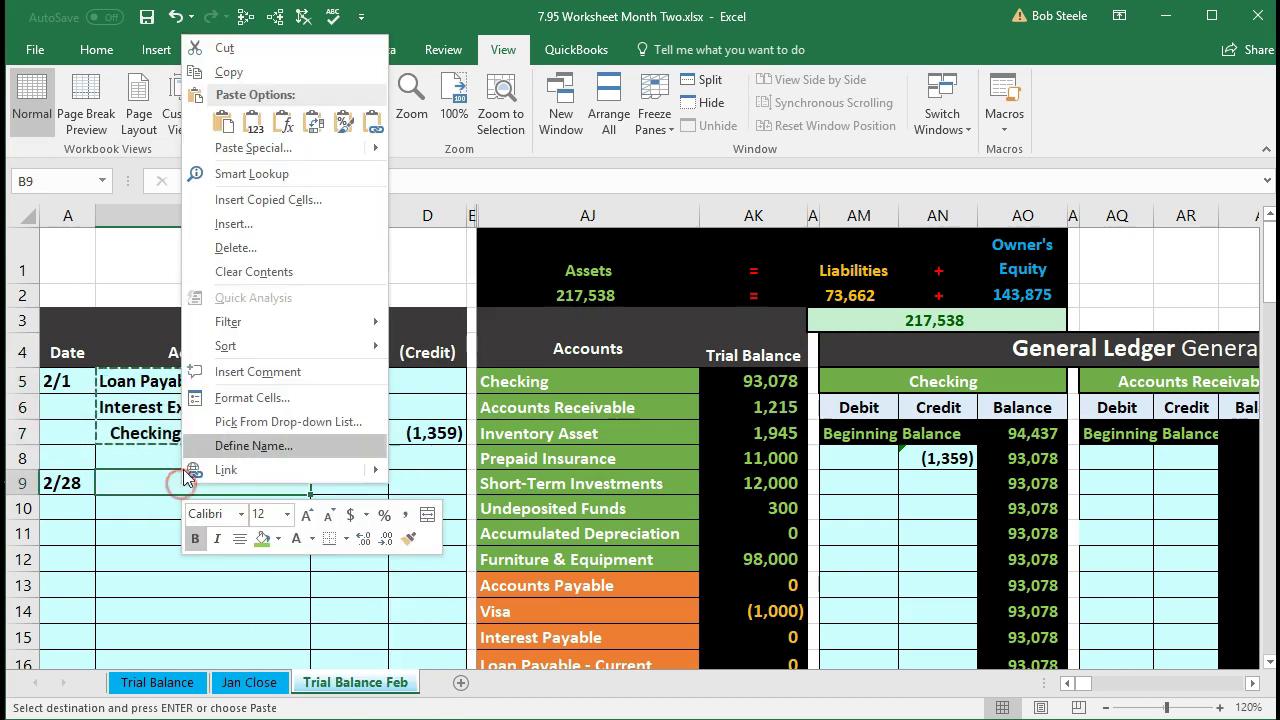
pyautogui.click(253, 122)
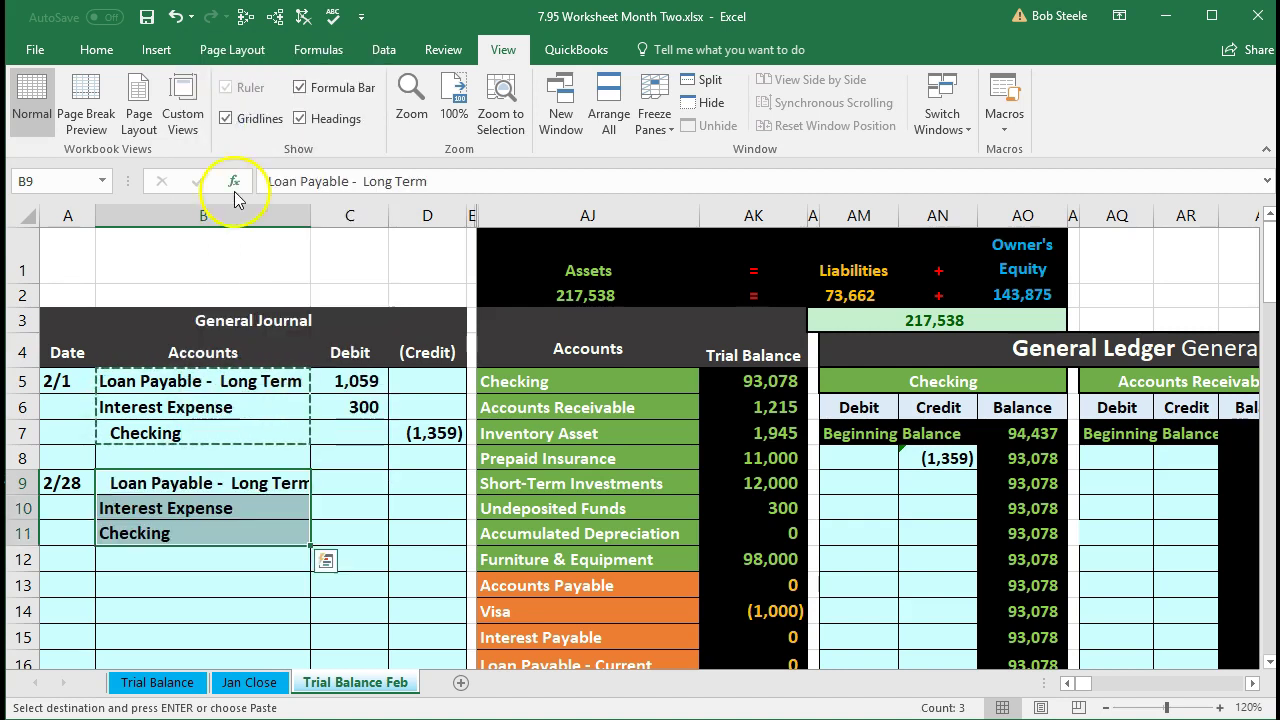
# - Remove the indent from Loan Payable - Long Term in B9 and indent Interest Expense and Checking in B10:B11
pyautogui.click(147, 510)
pyautogui.click(127, 482)
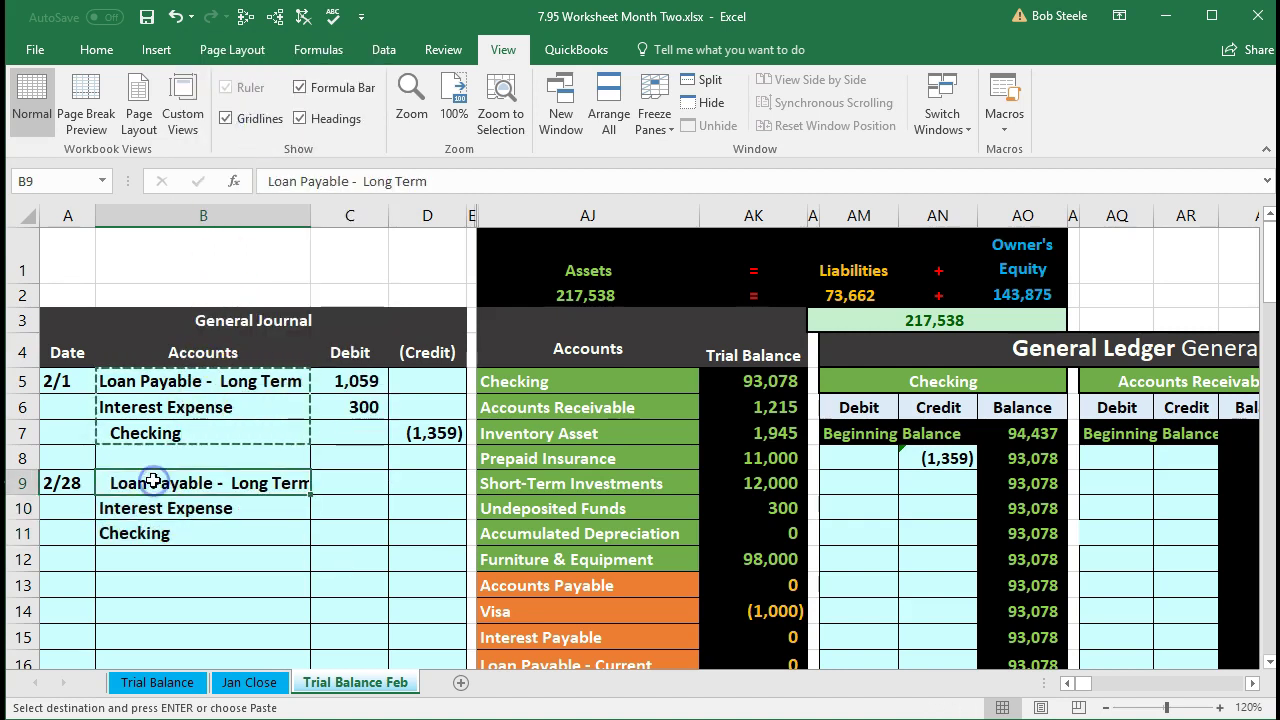
pyautogui.click(97, 50)
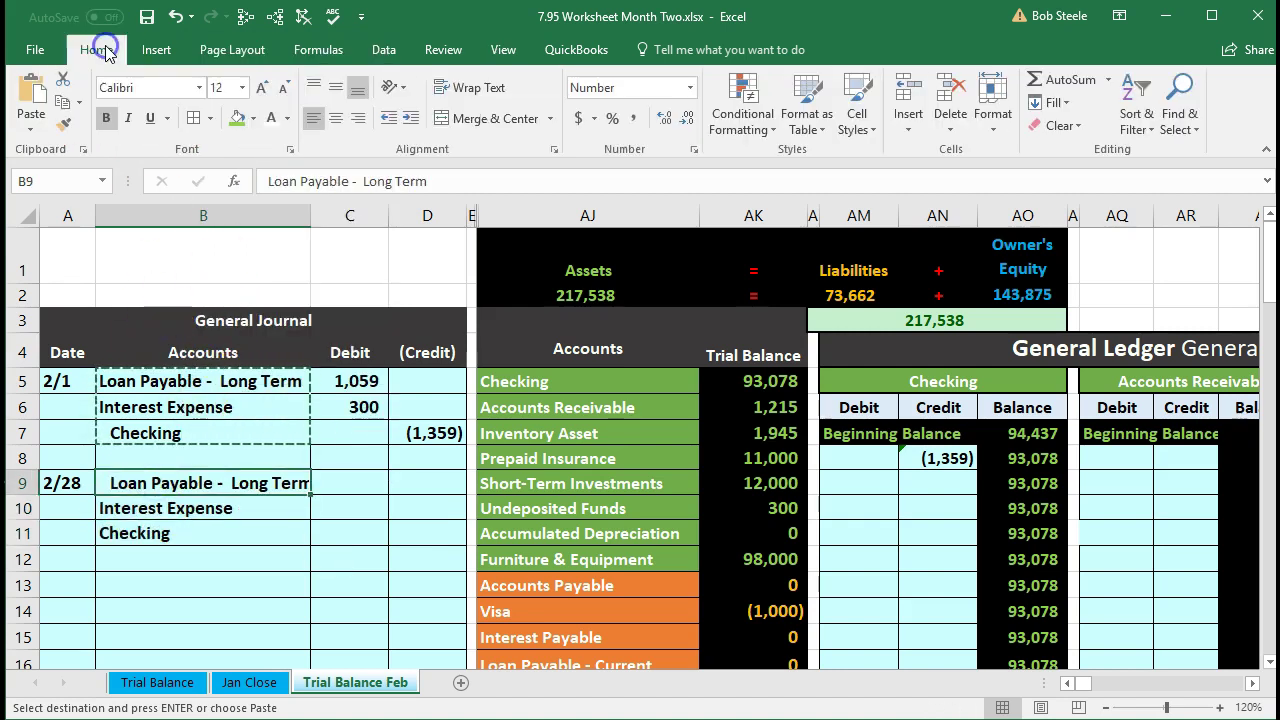
pyautogui.click(387, 119)
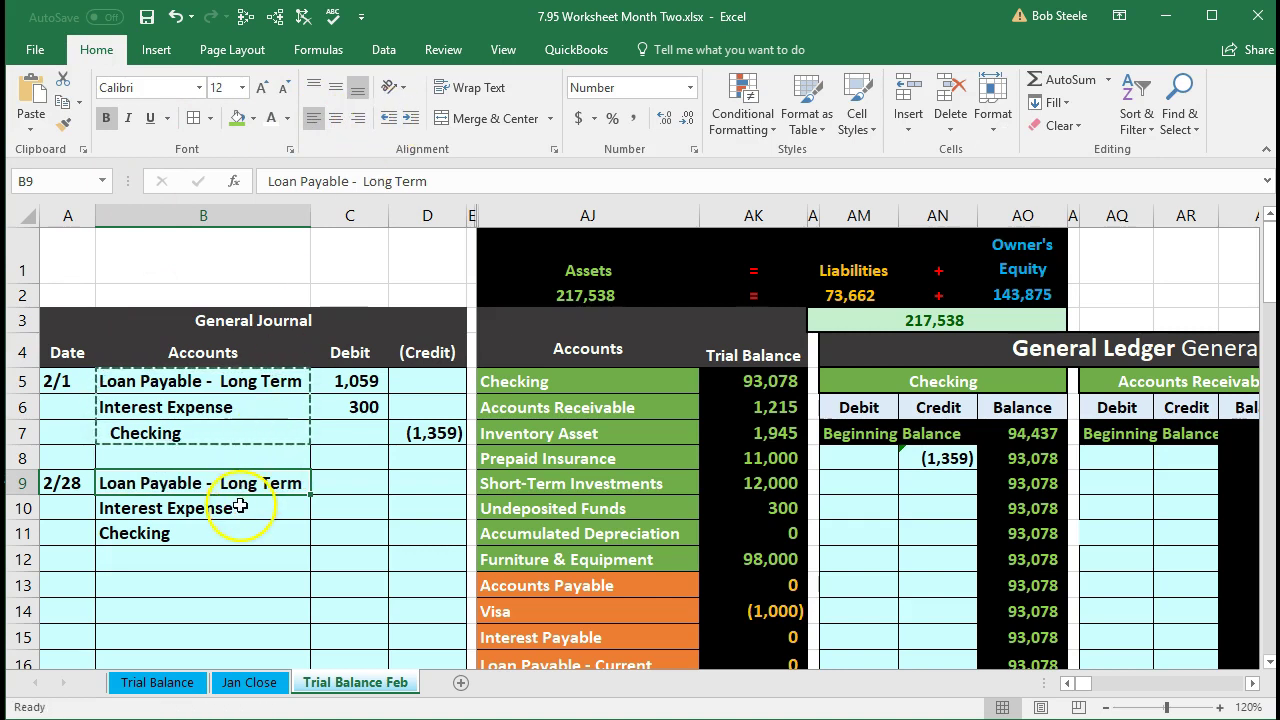
pyautogui.moveTo(230, 510); pyautogui.dragTo(238, 530)
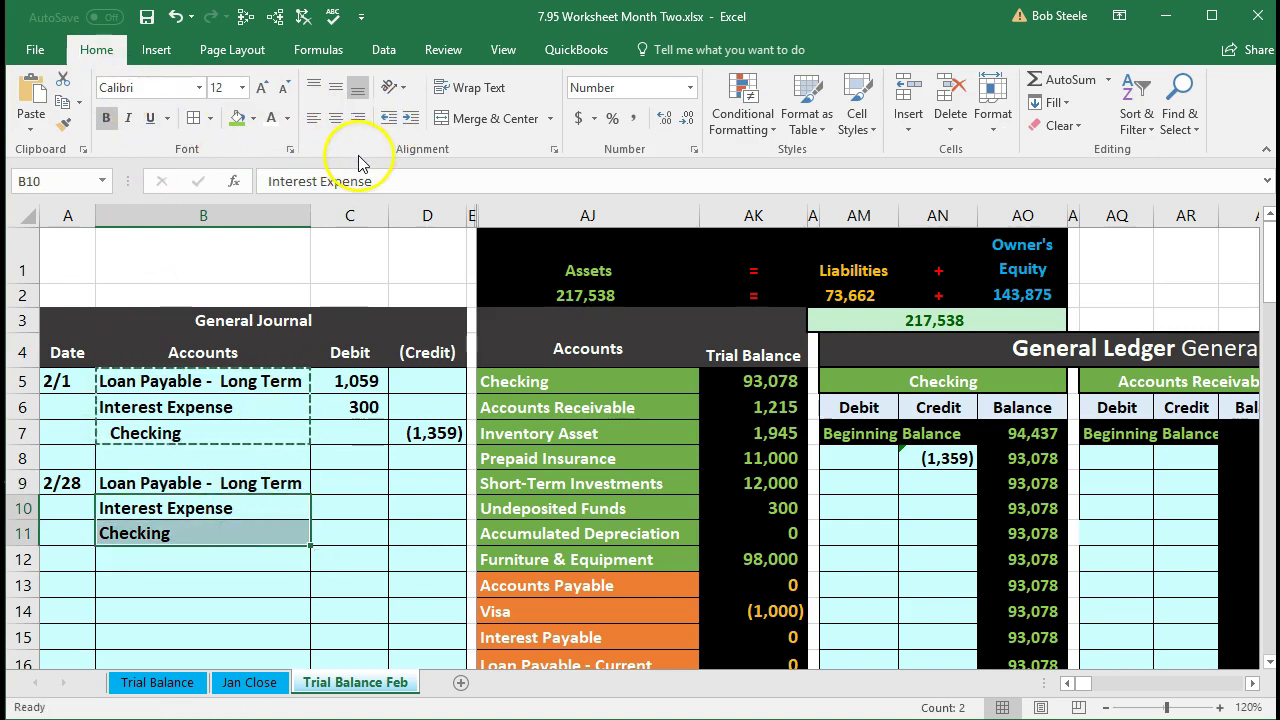
pyautogui.click(410, 119)
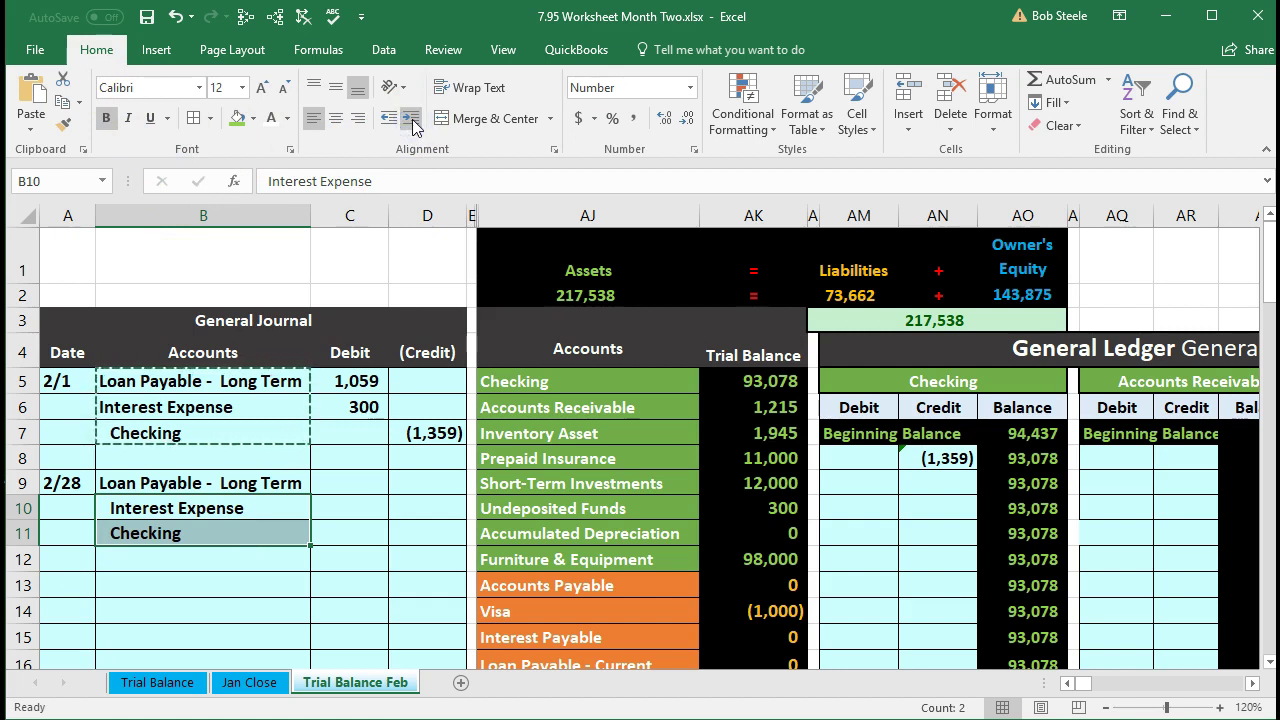
pyautogui.click(220, 482)
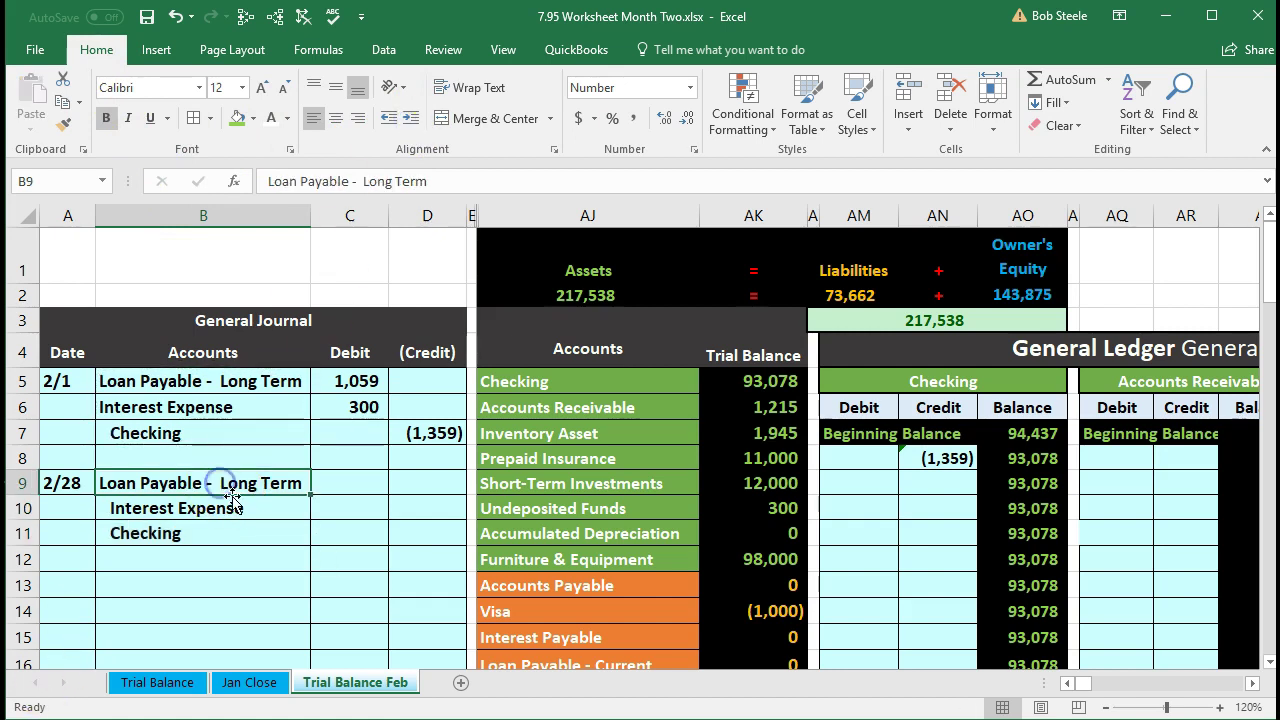
# - Highlight the payment number 2 row, DQ10:DU10, of the Loan Amortization table with a yellow fill
pyautogui.click(423, 526)
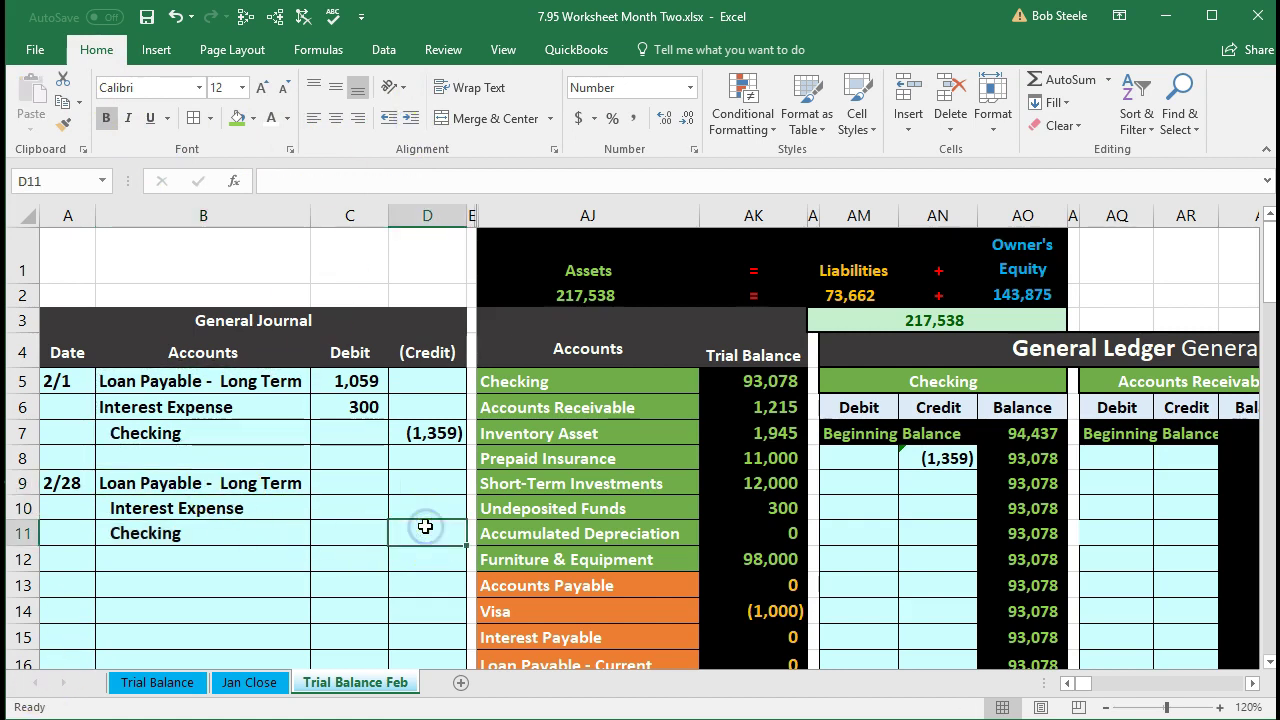
pyautogui.click(364, 487)
pyautogui.click(349, 512)
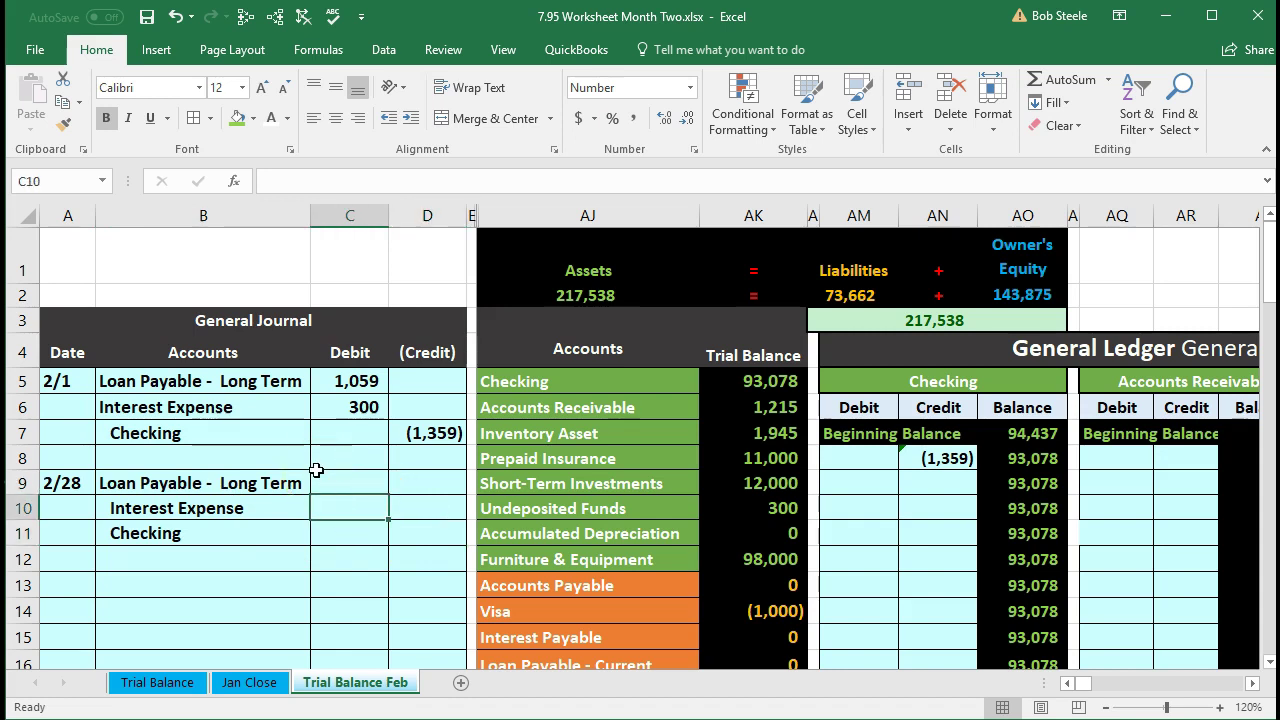
pyautogui.press('Right')
pyautogui.press('Right')
pyautogui.press('Right')
pyautogui.press('Right')
pyautogui.press('Right')
pyautogui.press('Right')
pyautogui.press('Right')
pyautogui.press('Right')
pyautogui.press('Right')
pyautogui.press('Right')
pyautogui.press('Right')
pyautogui.press('Right')
pyautogui.press('Right')
pyautogui.press('Right')
pyautogui.press('Right')
pyautogui.press('Right')
pyautogui.press('Right')
pyautogui.press('Right')
pyautogui.press('Right')
pyautogui.press('Right')
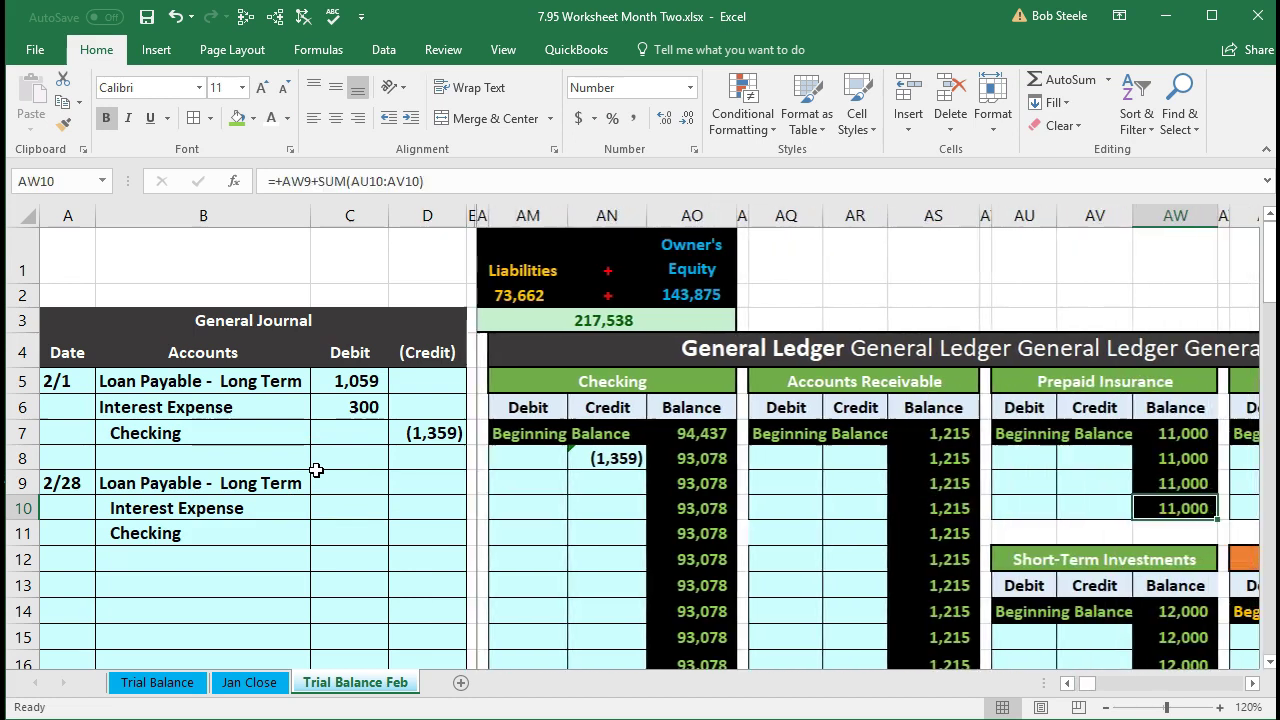
pyautogui.press('Right')
pyautogui.press('Right')
pyautogui.press('Right')
pyautogui.press('Right')
pyautogui.press('Right')
pyautogui.press('Right')
pyautogui.press('Right')
pyautogui.press('Right')
pyautogui.press('Right')
pyautogui.press('Right')
pyautogui.press('Right')
pyautogui.press('Right')
pyautogui.press('Right')
pyautogui.press('Right')
pyautogui.press('Right')
pyautogui.press('Right')
pyautogui.press('Right')
pyautogui.press('Right')
pyautogui.press('Right')
pyautogui.press('Right')
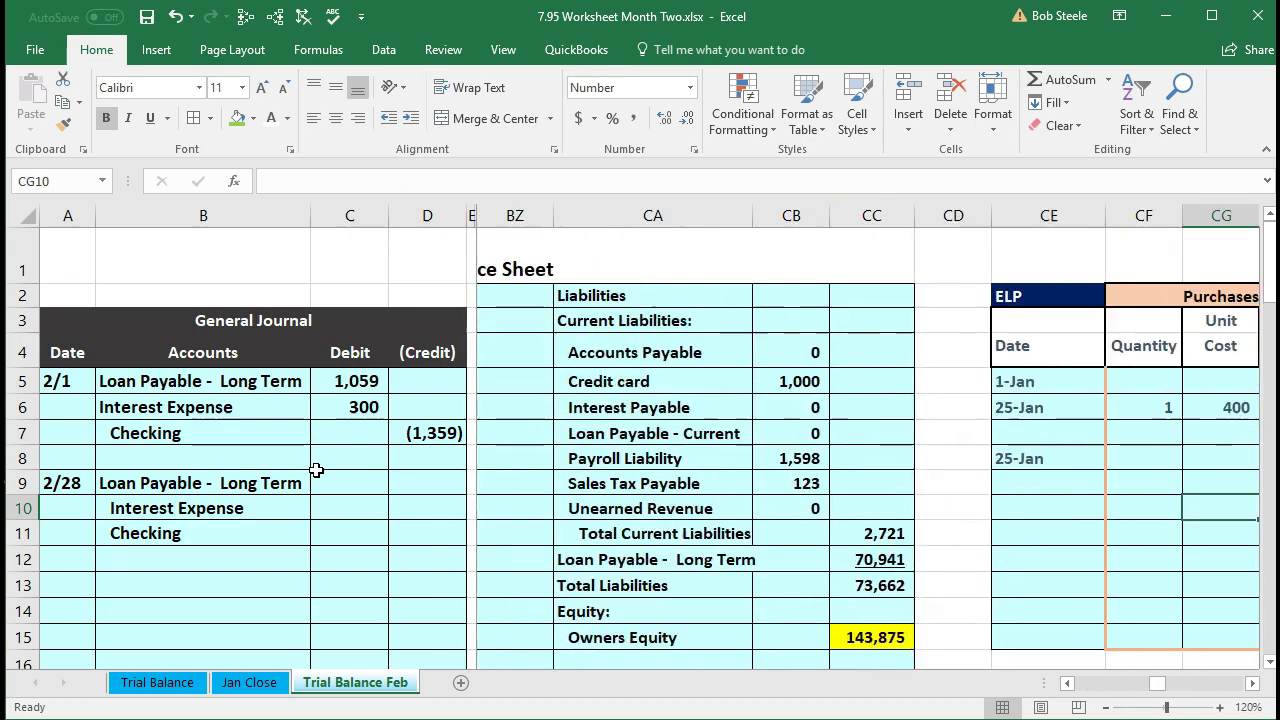
pyautogui.press('Right')
pyautogui.press('Right')
pyautogui.press('Right')
pyautogui.press('Right')
pyautogui.press('Right')
pyautogui.press('Right')
pyautogui.press('Right')
pyautogui.press('Right')
pyautogui.press('Right')
pyautogui.press('Right')
pyautogui.press('Right')
pyautogui.press('Right')
pyautogui.press('Right')
pyautogui.press('Right')
pyautogui.press('Right')
pyautogui.press('Right')
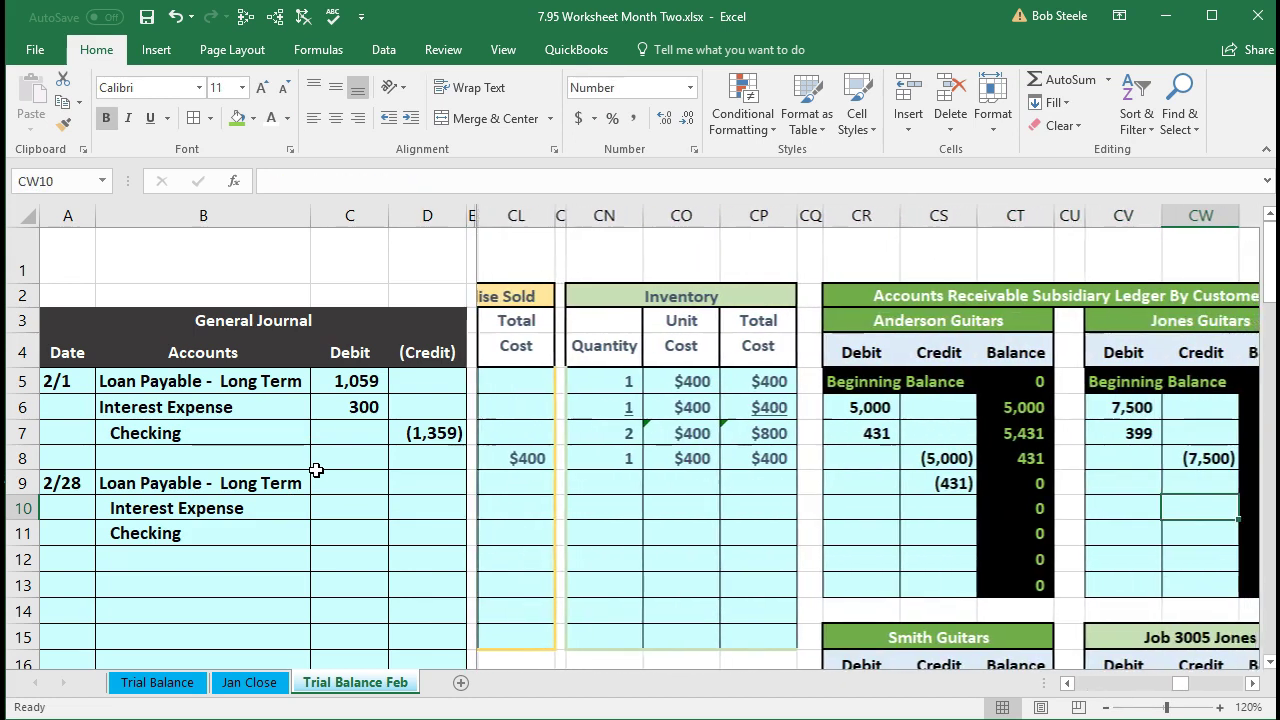
pyautogui.press('Right')
pyautogui.press('Right')
pyautogui.press('Right')
pyautogui.press('Right')
pyautogui.press('Right')
pyautogui.press('Right')
pyautogui.press('Right')
pyautogui.press('Right')
pyautogui.press('Right')
pyautogui.press('Right')
pyautogui.press('Right')
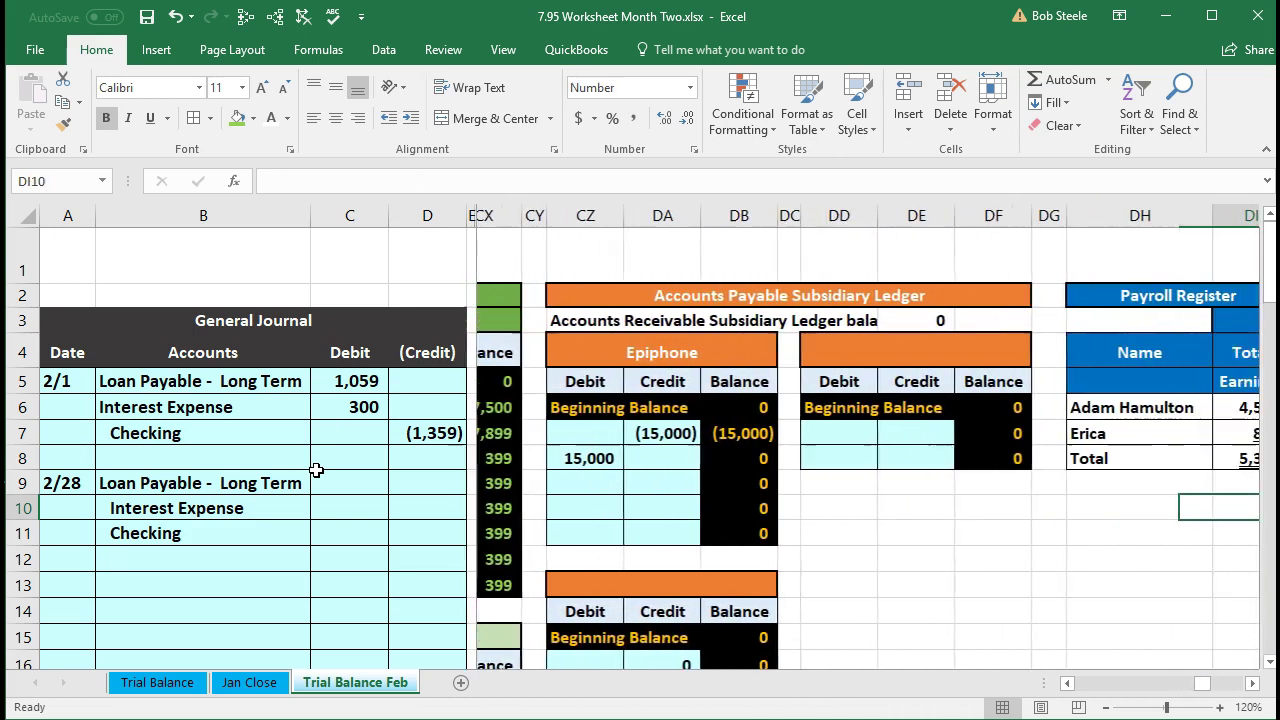
pyautogui.press('Right')
pyautogui.press('Right')
pyautogui.press('Right')
pyautogui.press('Right')
pyautogui.press('Right')
pyautogui.press('Right')
pyautogui.press('Right')
pyautogui.press('Right')
pyautogui.press('Right')
pyautogui.press('Right')
pyautogui.press('Right')
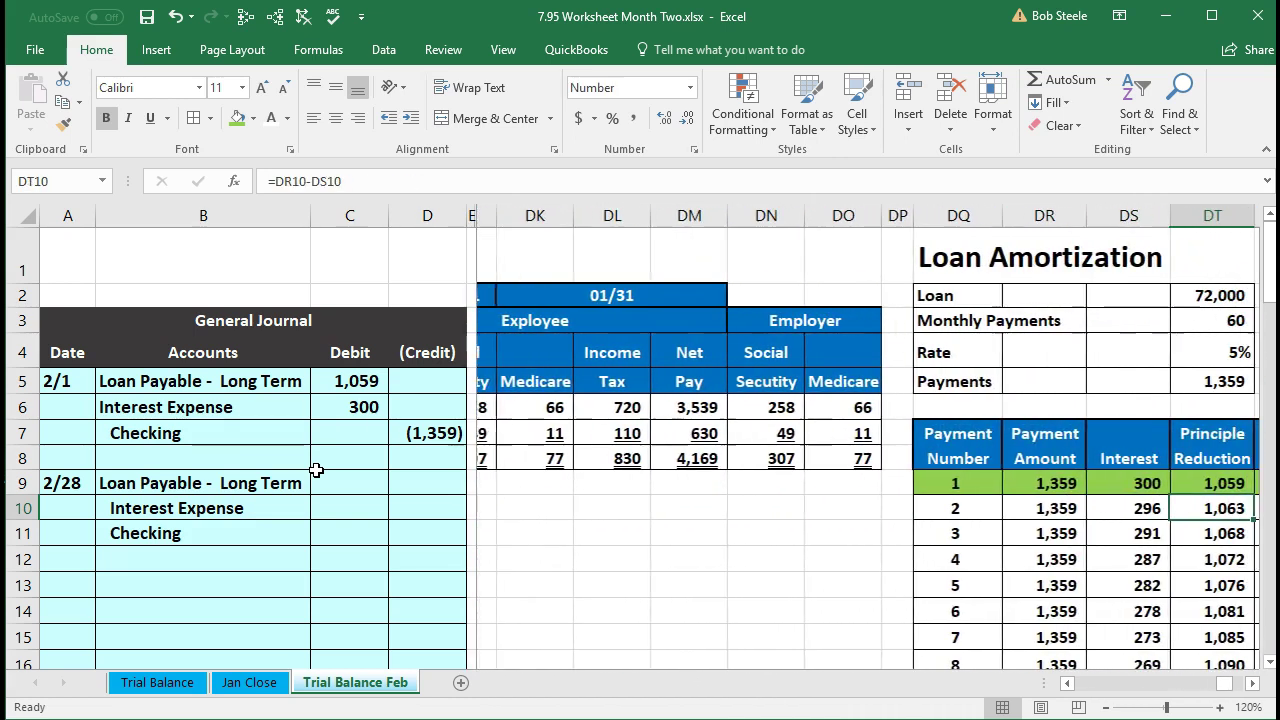
pyautogui.press('Right')
pyautogui.press('Right')
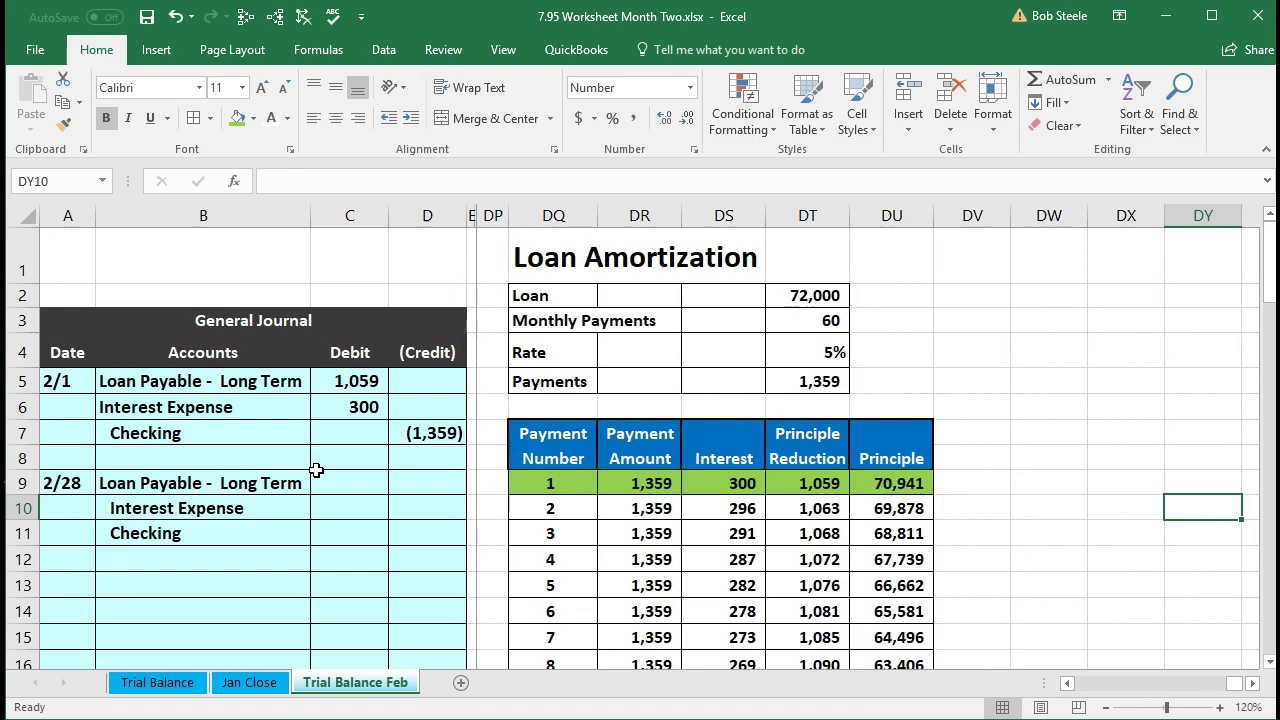
pyautogui.moveTo(552, 508); pyautogui.dragTo(868, 510)
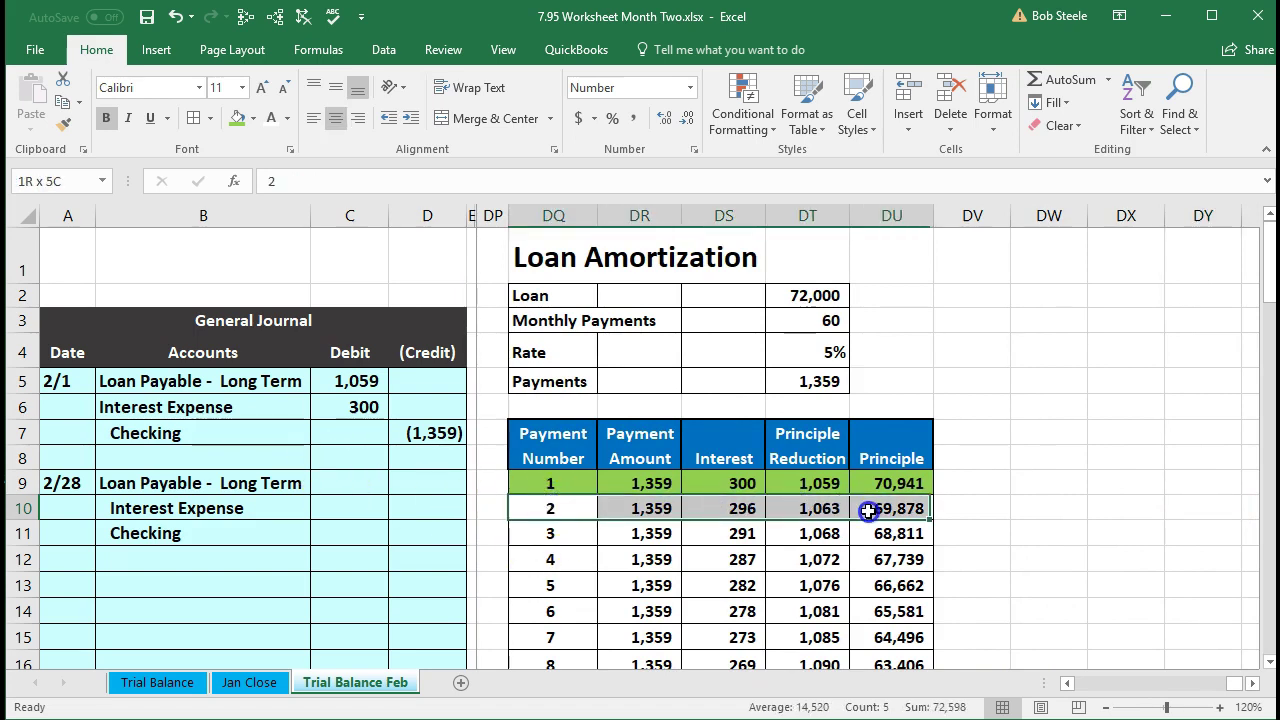
pyautogui.rightClick(868, 510)
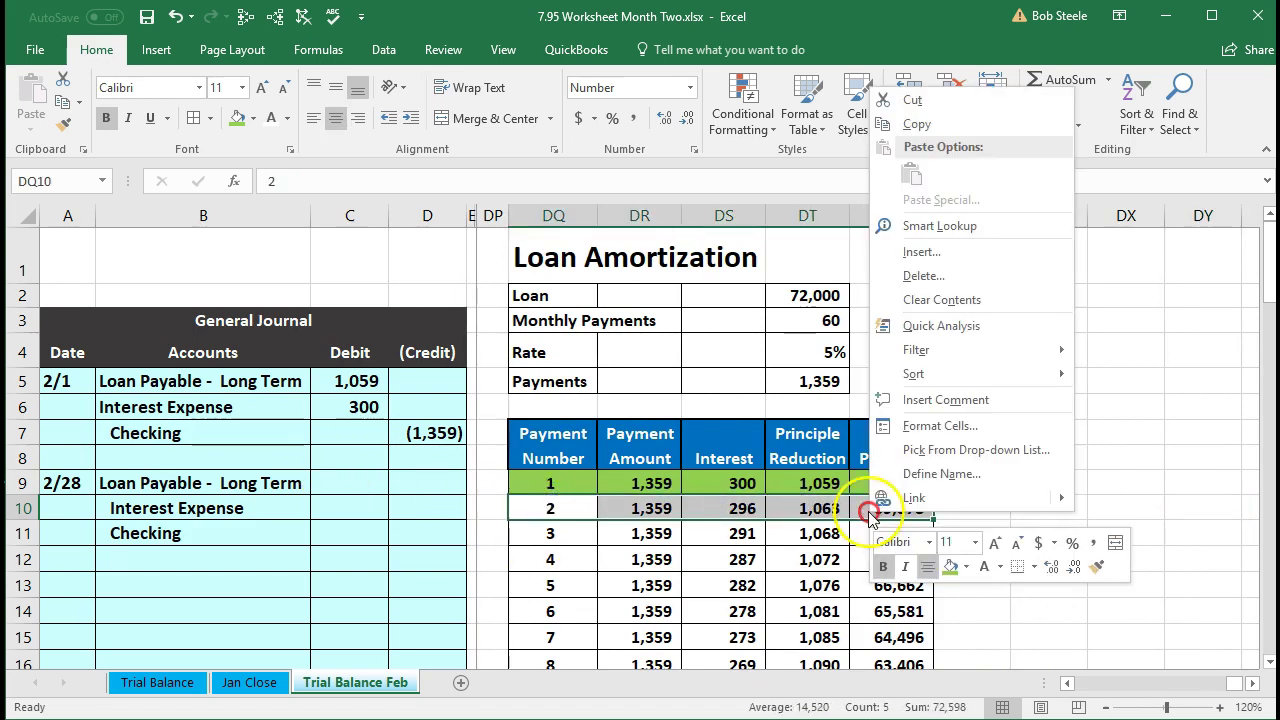
pyautogui.click(967, 568)
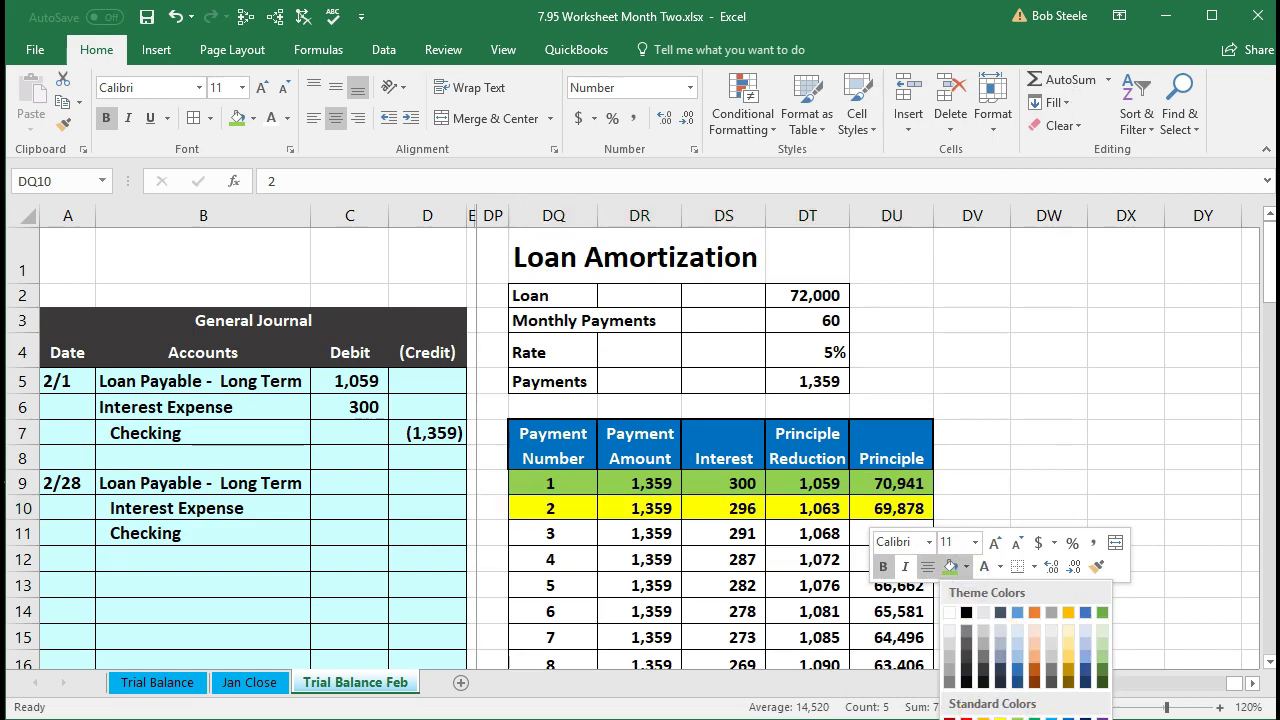
pyautogui.click(1001, 717)
pyautogui.click(712, 552)
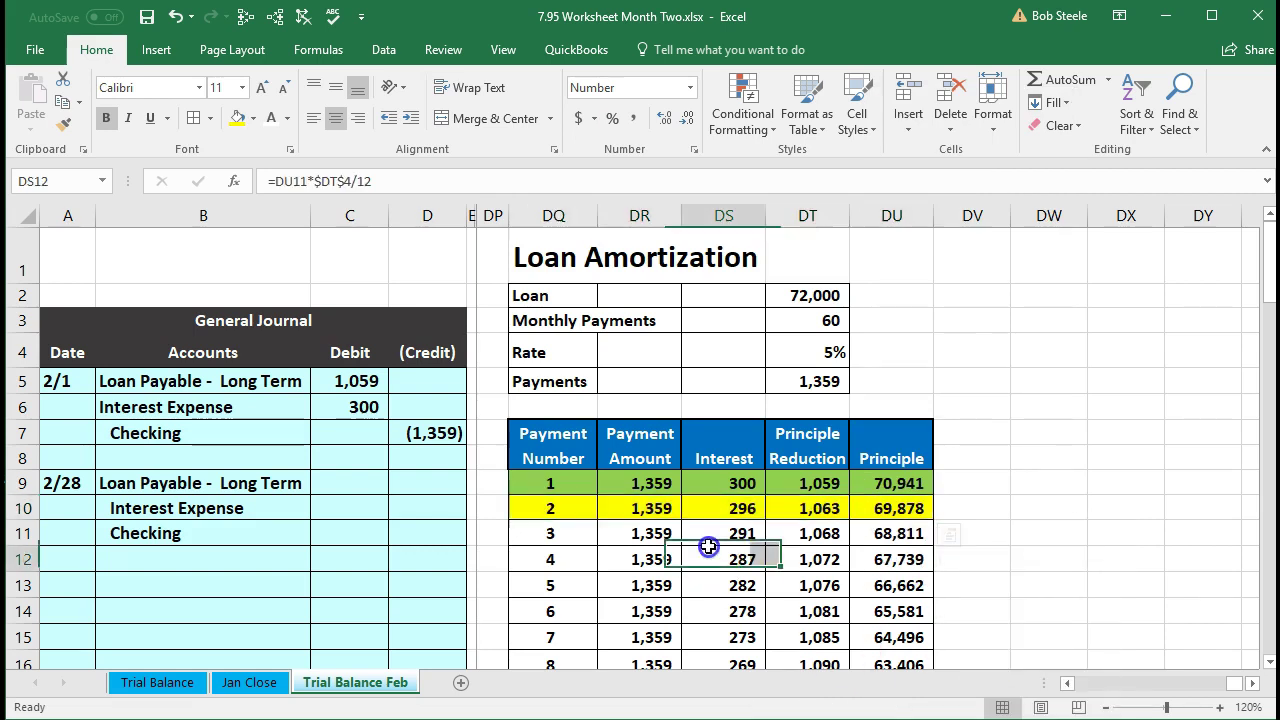
# - Enter the payment number 2 amount as a credit of -1359 for Checking in D11 of the 2/28 entry
pyautogui.click(641, 510)
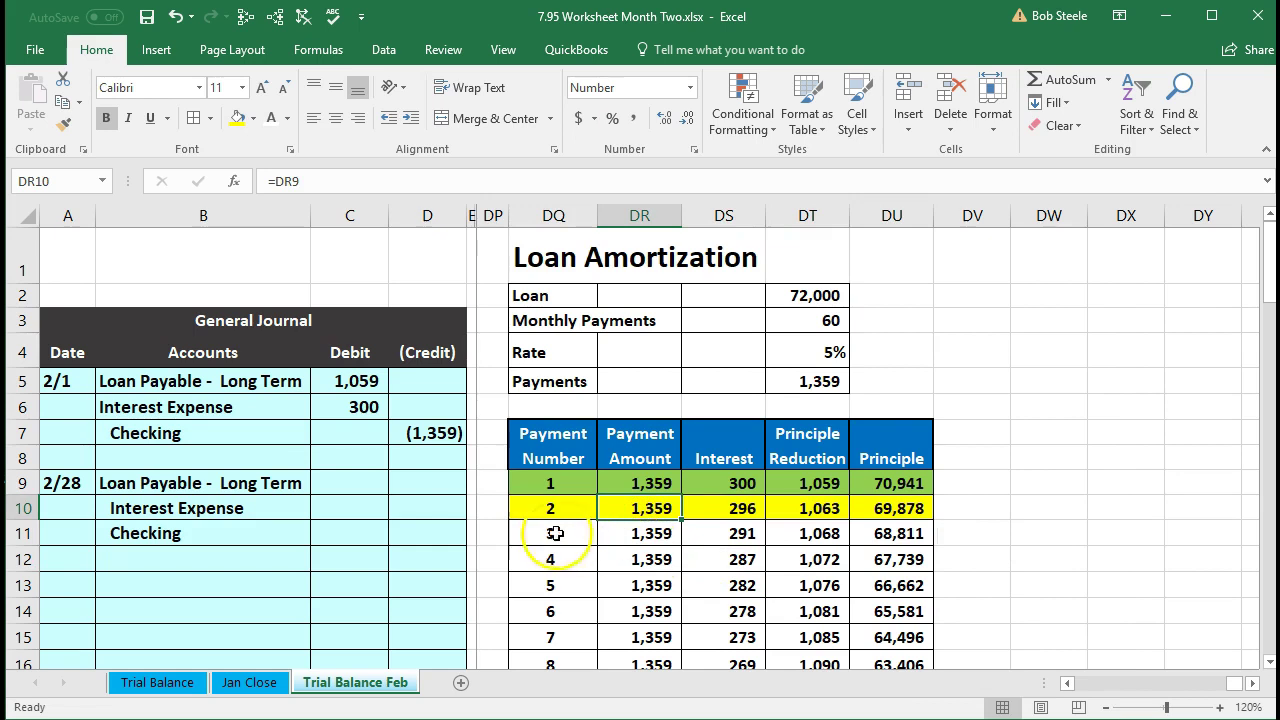
pyautogui.click(452, 532)
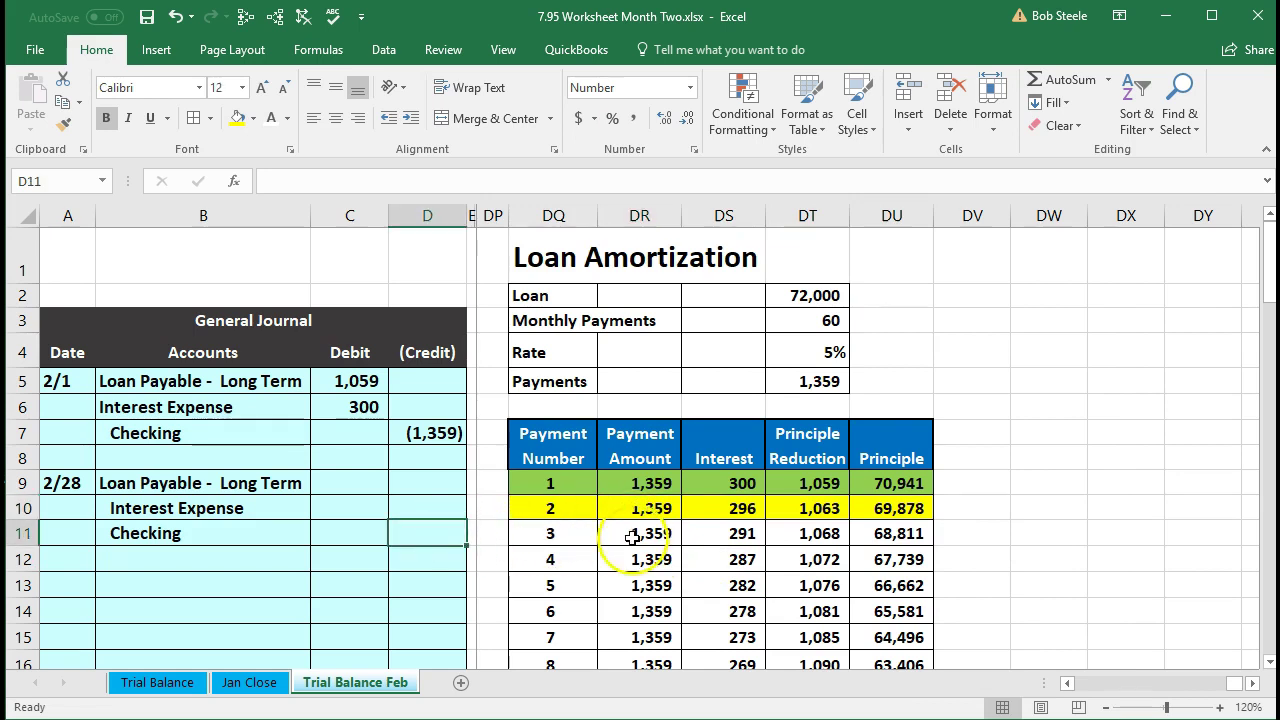
pyautogui.write('-')
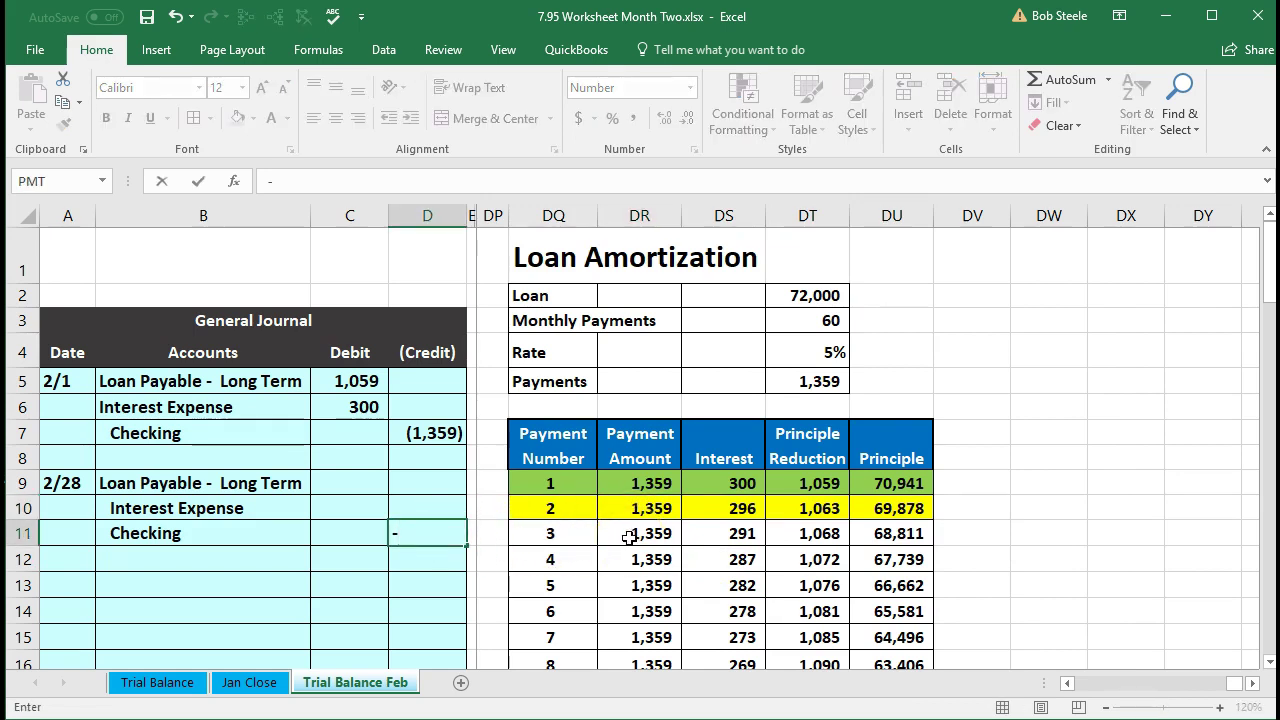
pyautogui.write('1359')
pyautogui.press('Return')
# - Enter the 2/28 debits: 1063 for Loan Payable - Long Term in C9 and 296 for Interest Expense in C10
pyautogui.press('Left')
pyautogui.press('Up')
pyautogui.press('Up')
pyautogui.press('Up')
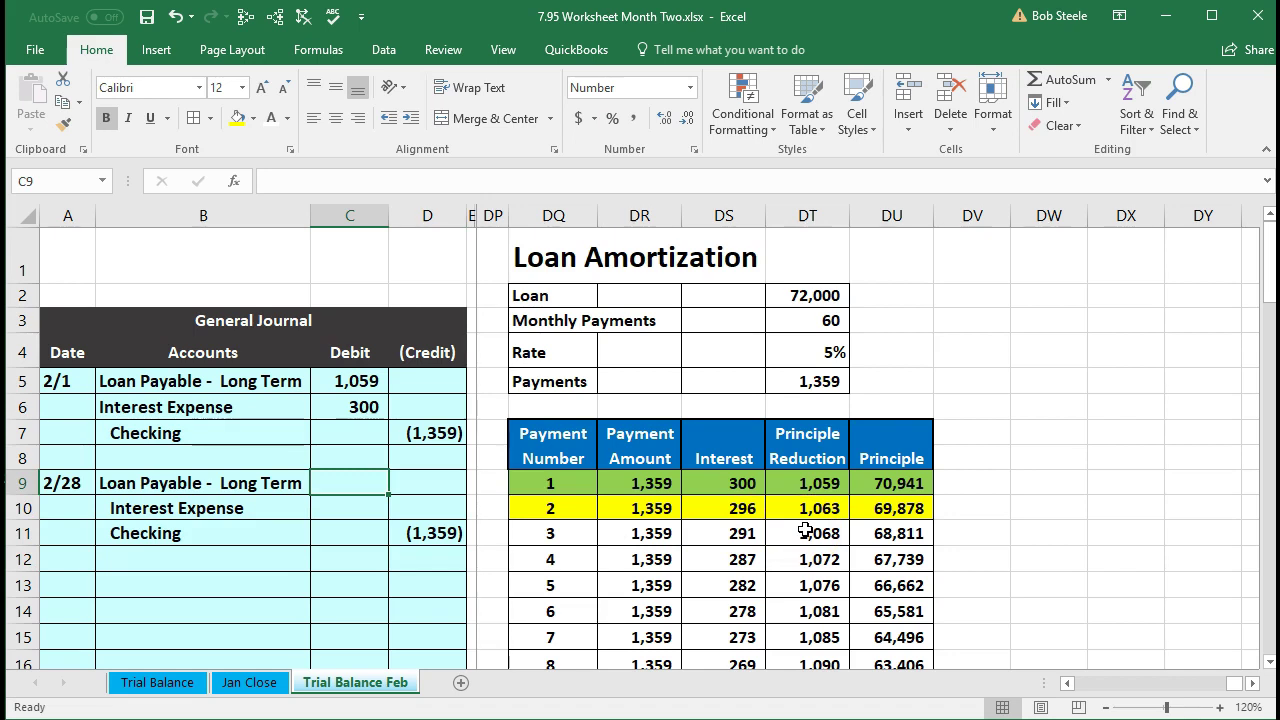
pyautogui.write('1063')
pyautogui.press('Return')
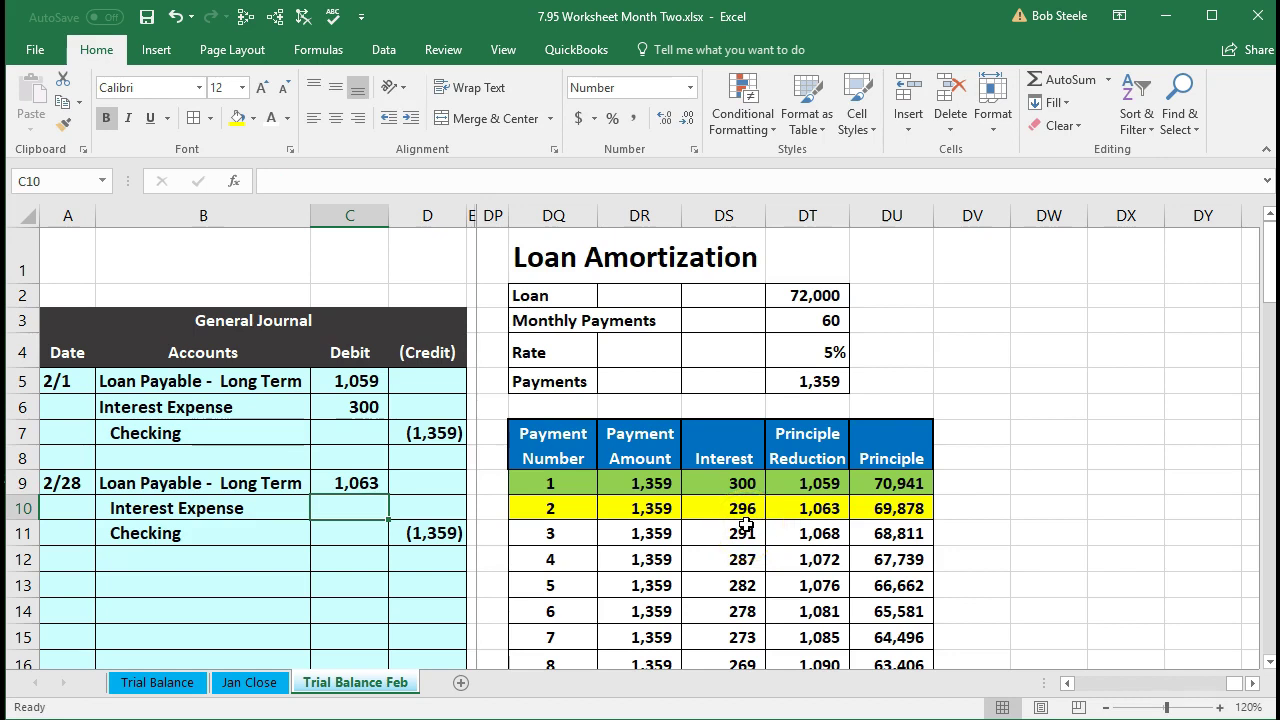
pyautogui.write('296')
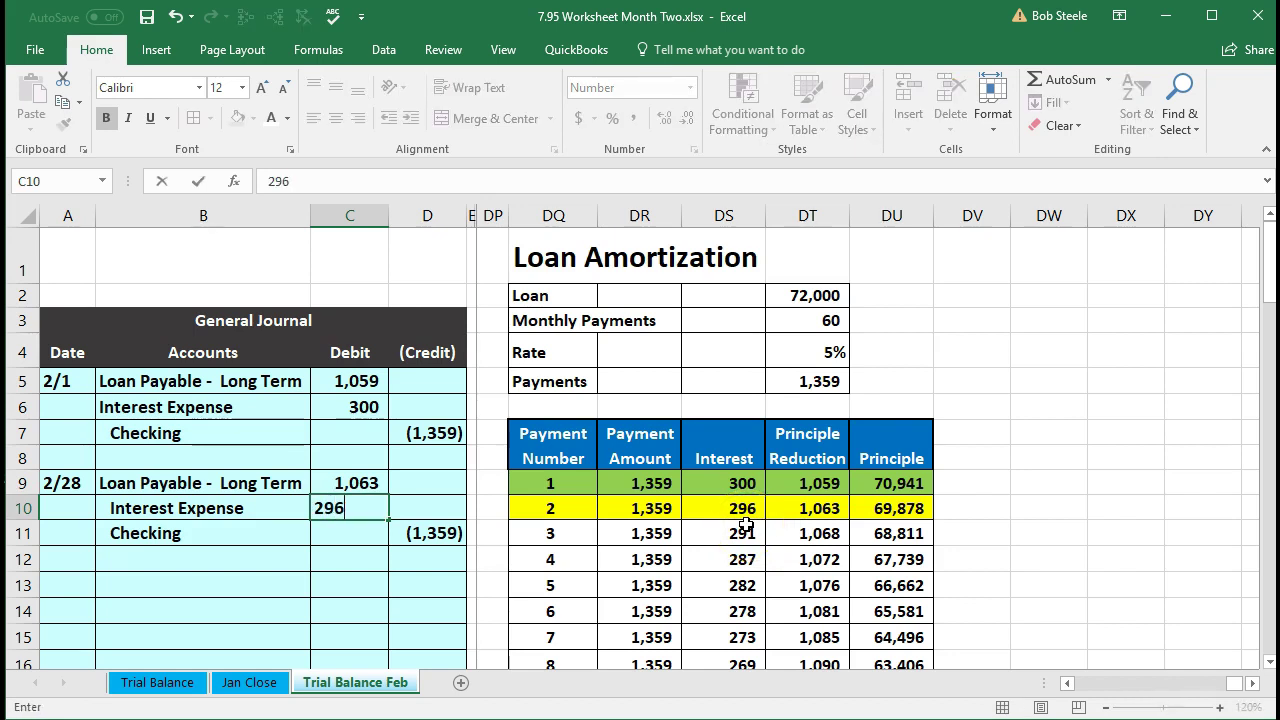
pyautogui.press('Return')
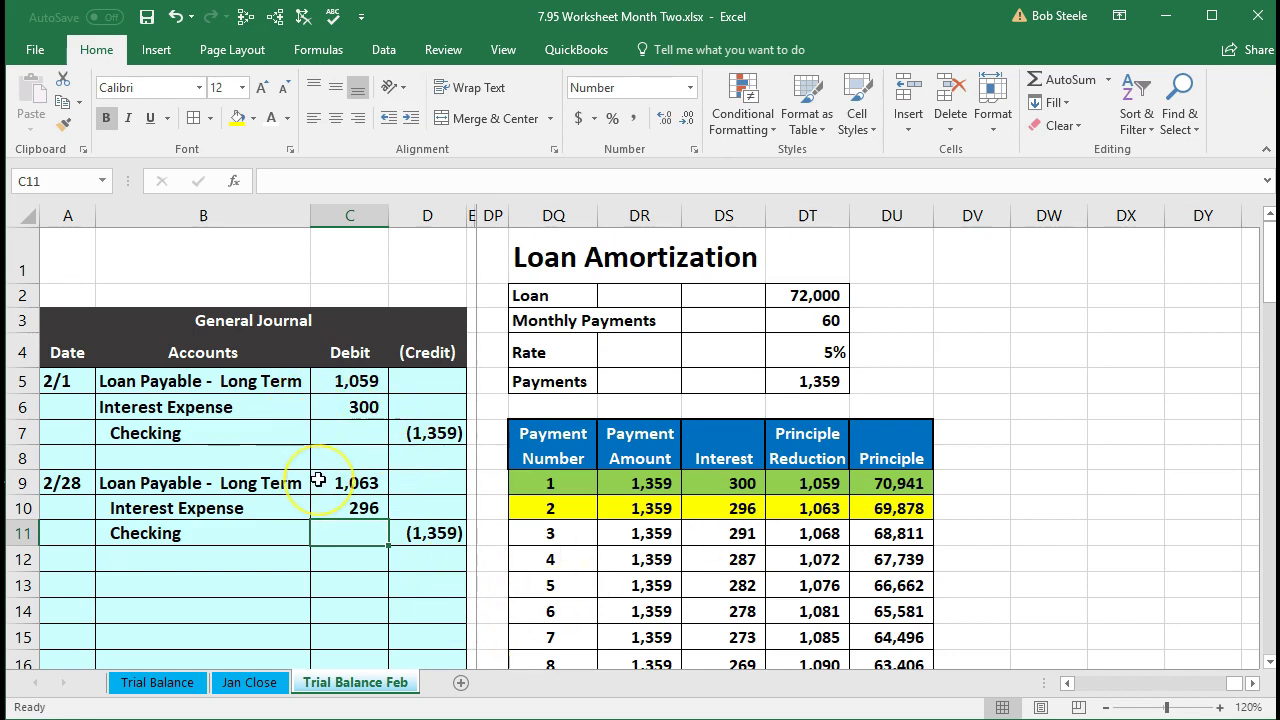
# - Return to the Trial Balance and General Ledger columns beside the journal and review the 2/28 entry's Checking and Loan Payable lines
pyautogui.click(449, 560)
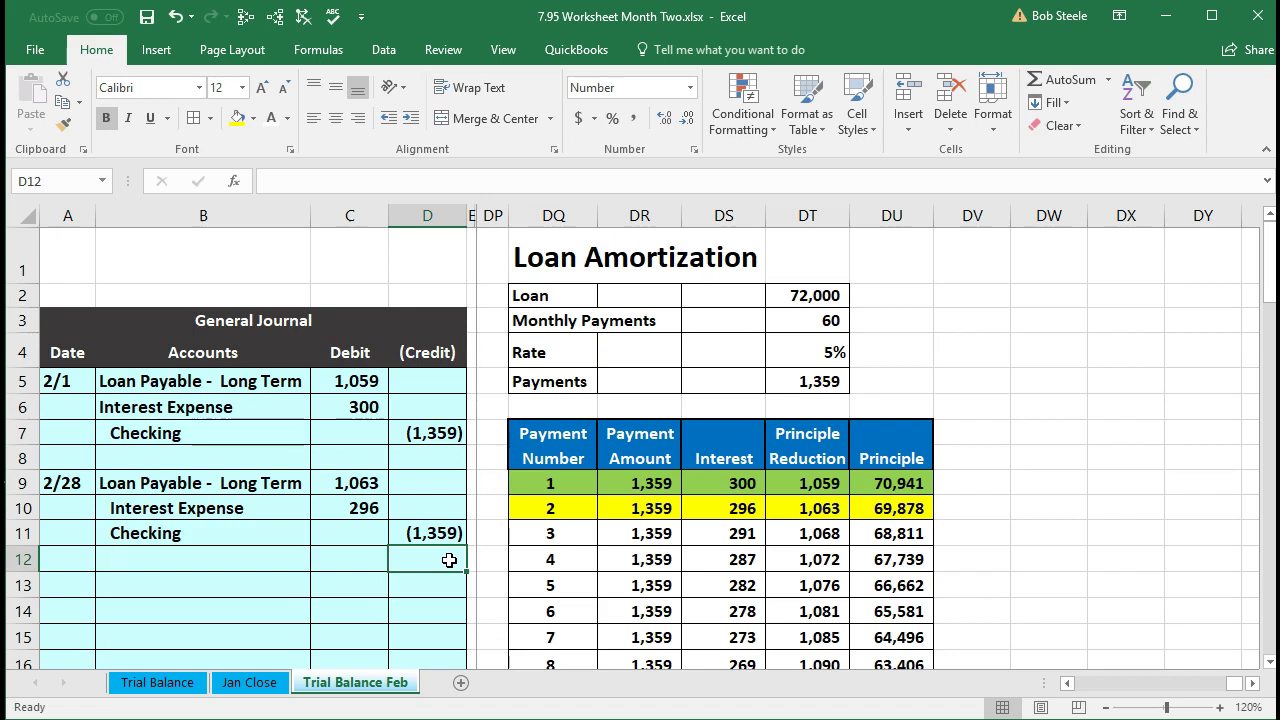
pyautogui.press('Left')
pyautogui.press('Right')
pyautogui.press('Right')
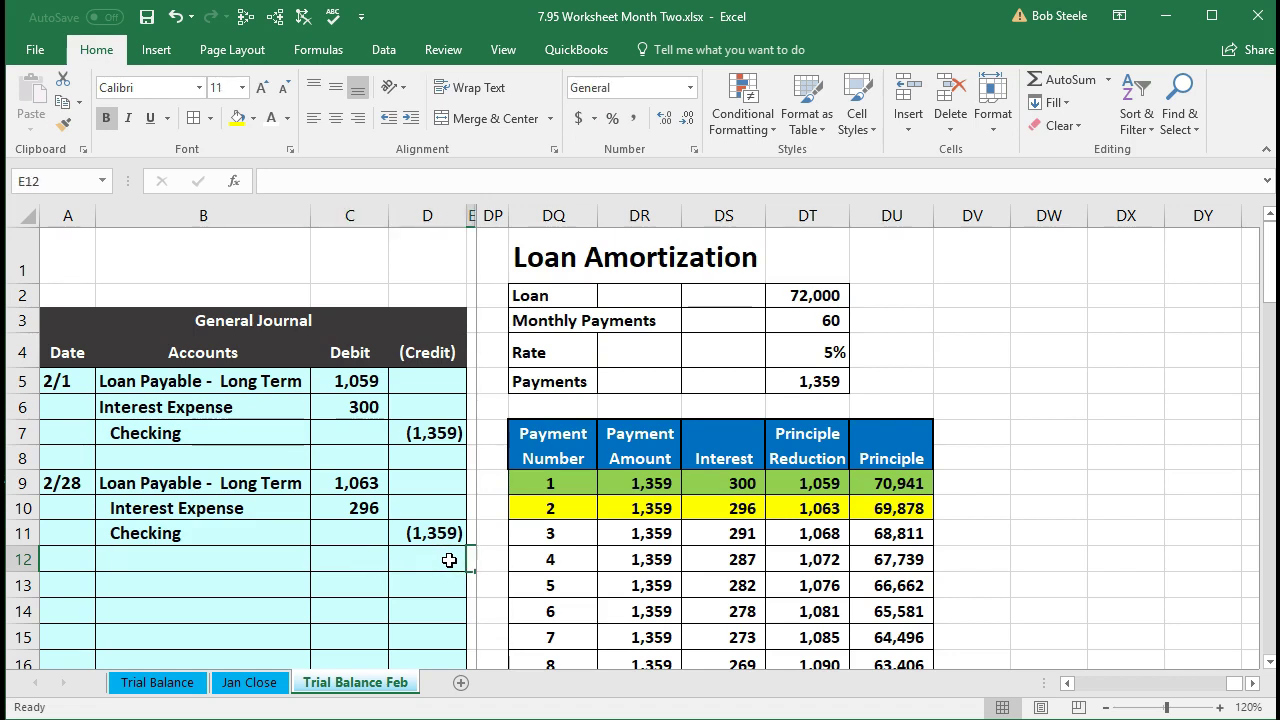
pyautogui.press('Right')
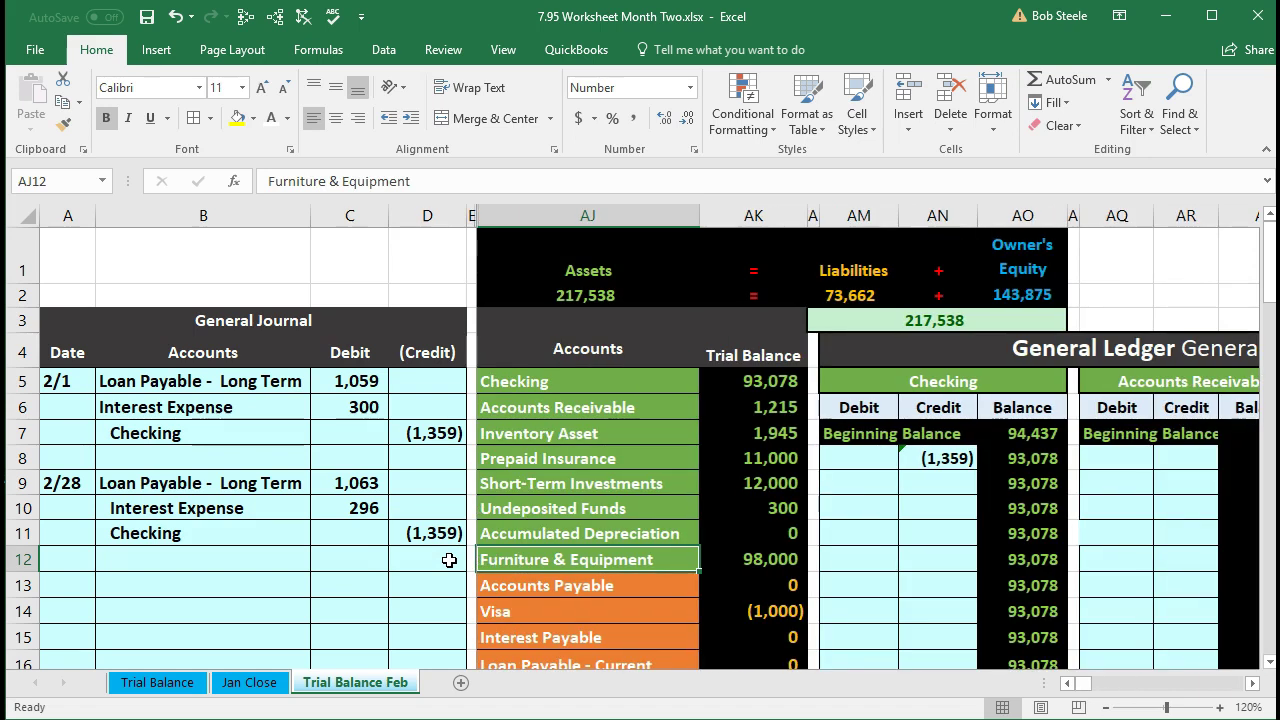
pyautogui.press('Left')
pyautogui.press('Left')
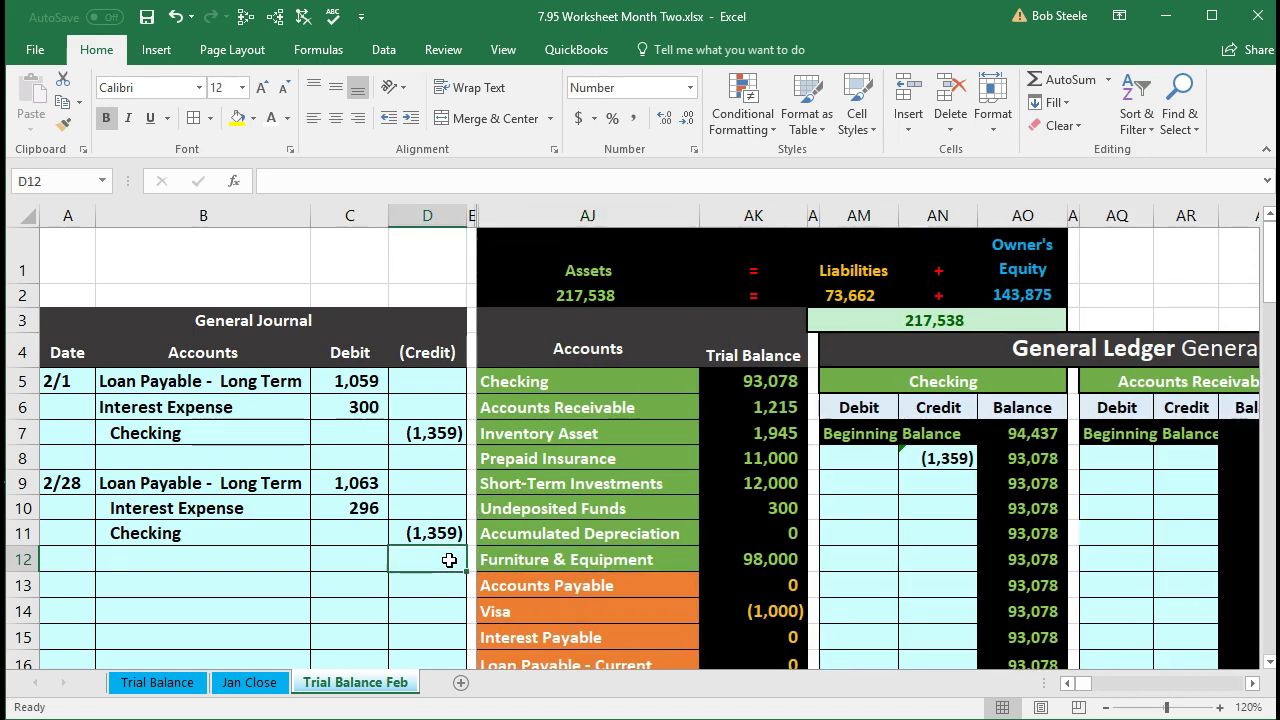
pyautogui.click(435, 560)
pyautogui.moveTo(280, 532); pyautogui.dragTo(418, 534)
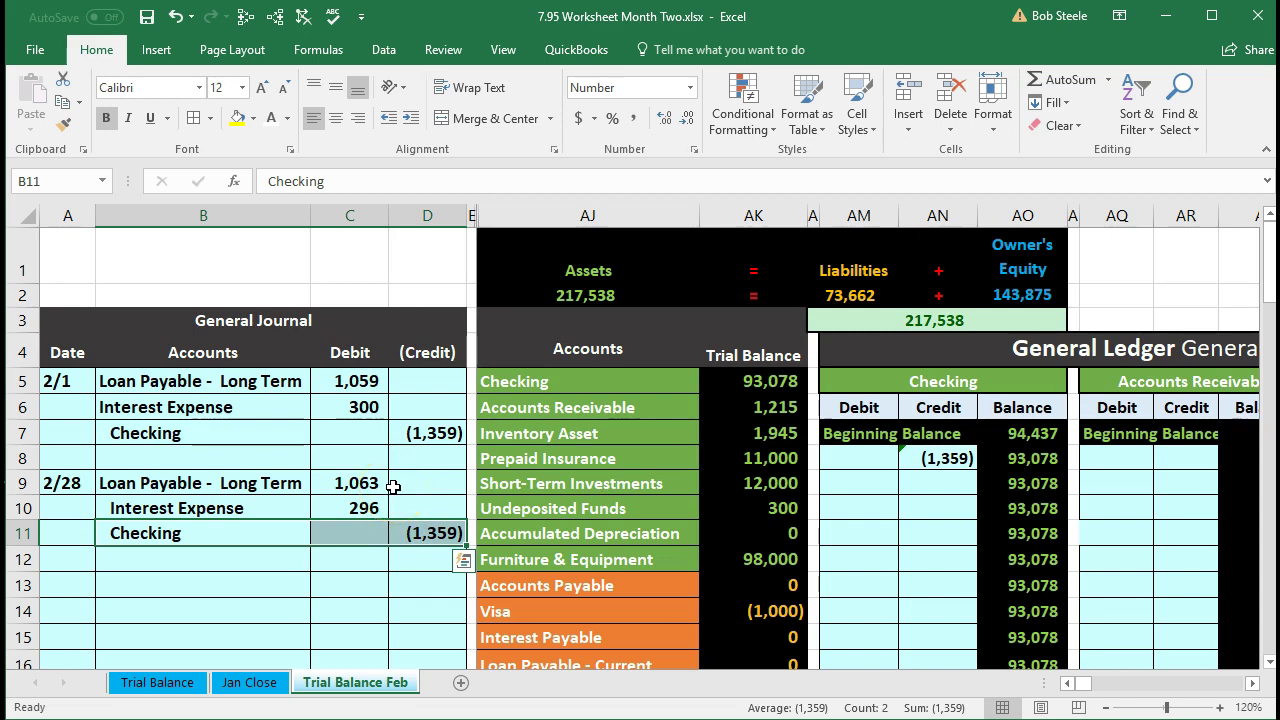
pyautogui.moveTo(196, 483); pyautogui.dragTo(326, 471)
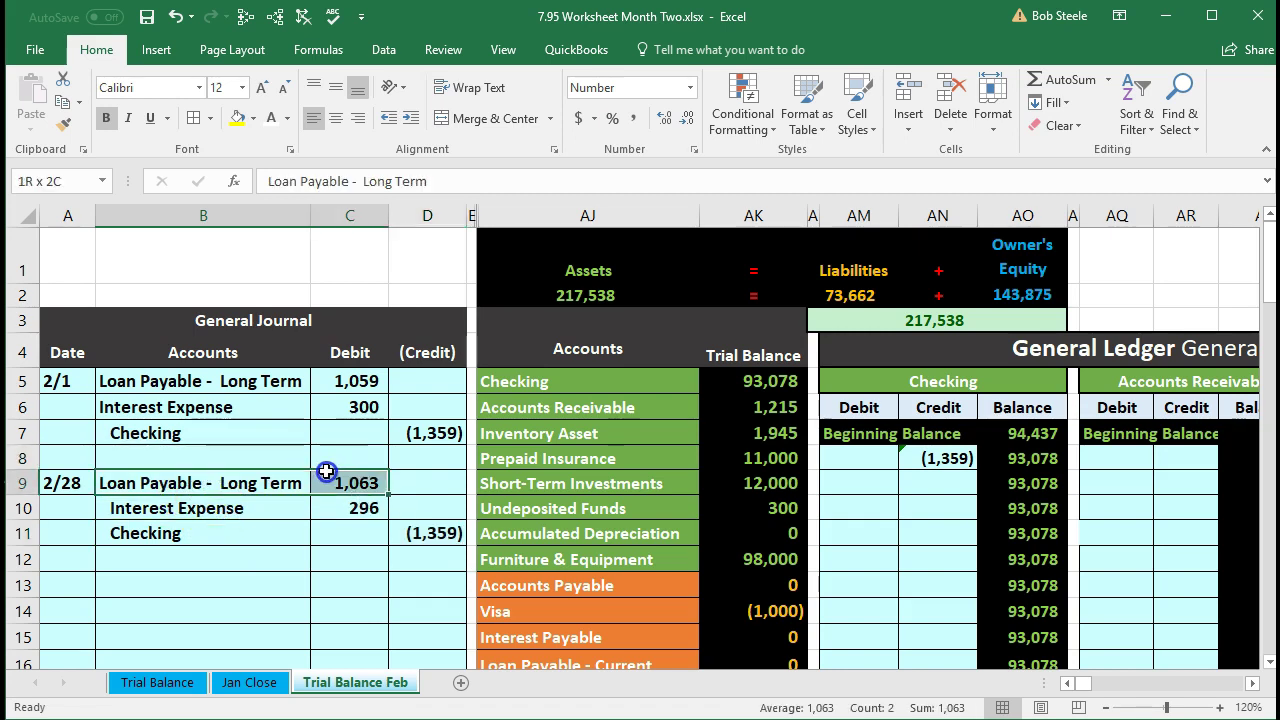
pyautogui.click(428, 531)
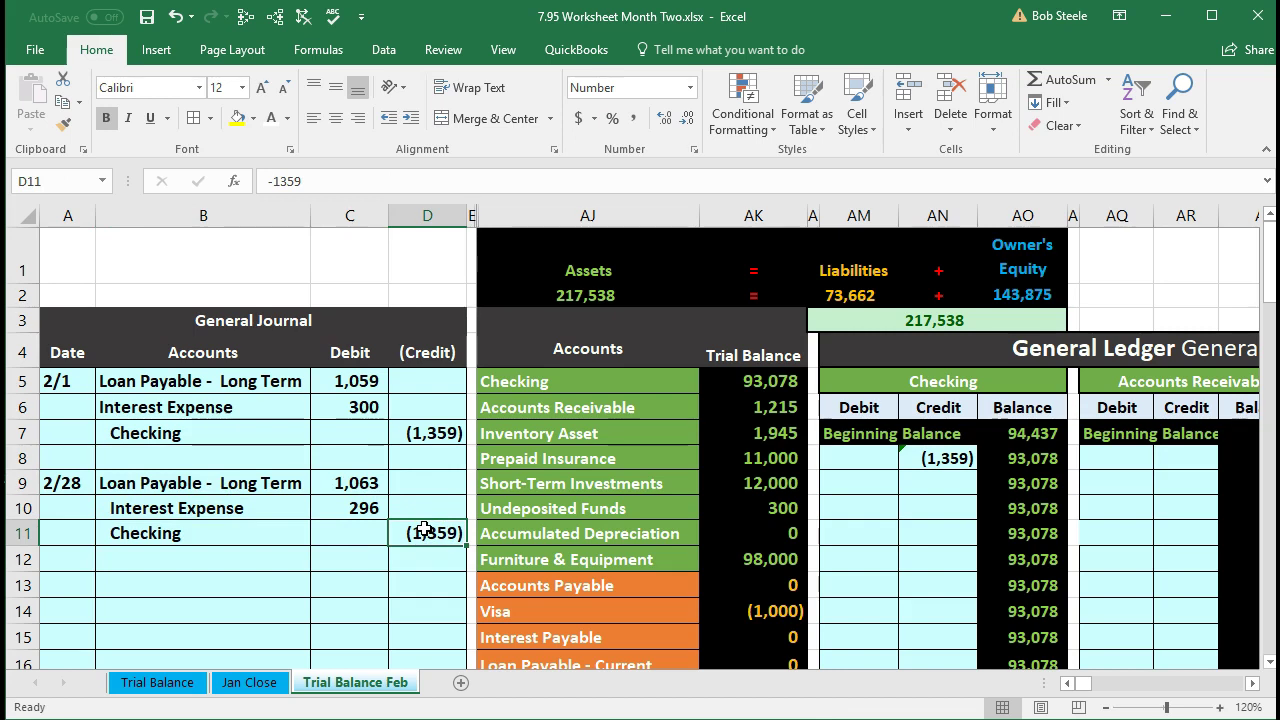
# - Check the 2/28 journal entry's debit amounts and the Loan Payable - Long Term line in the trial balance
pyautogui.click(333, 473)
pyautogui.keyDown('shift'); pyautogui.click(334, 508); pyautogui.keyUp('shift')
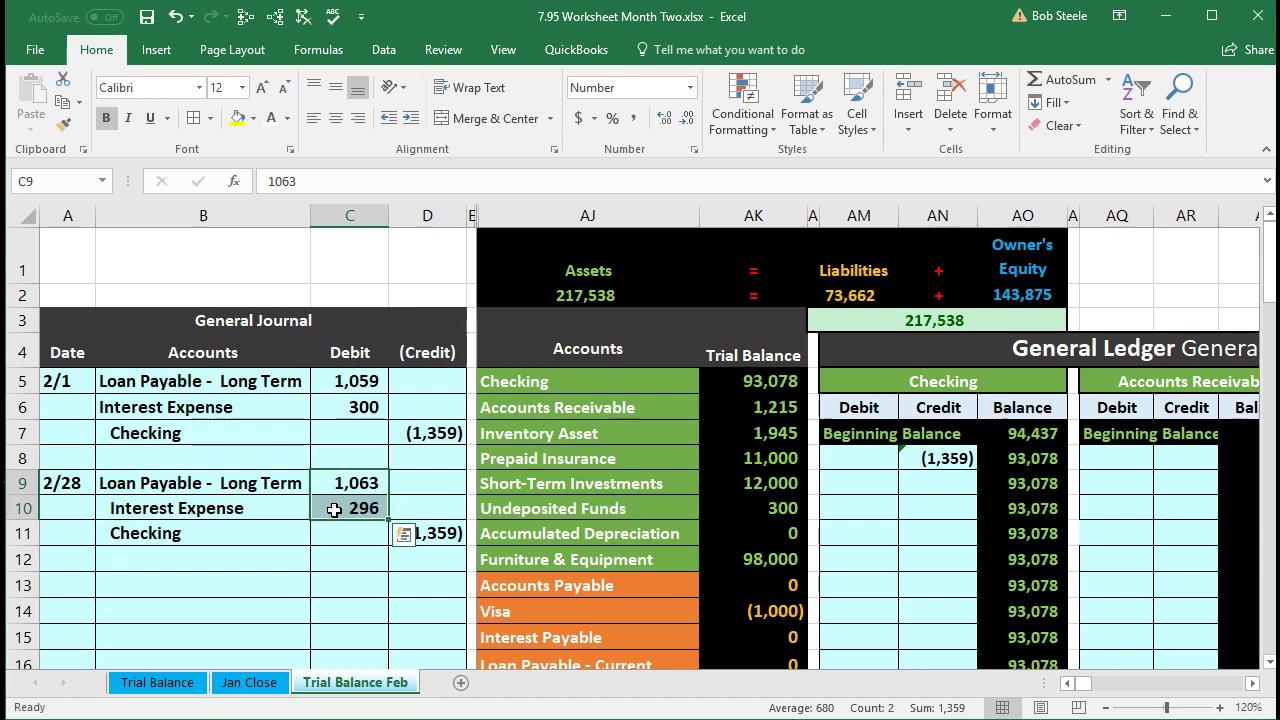
pyautogui.press('Left')
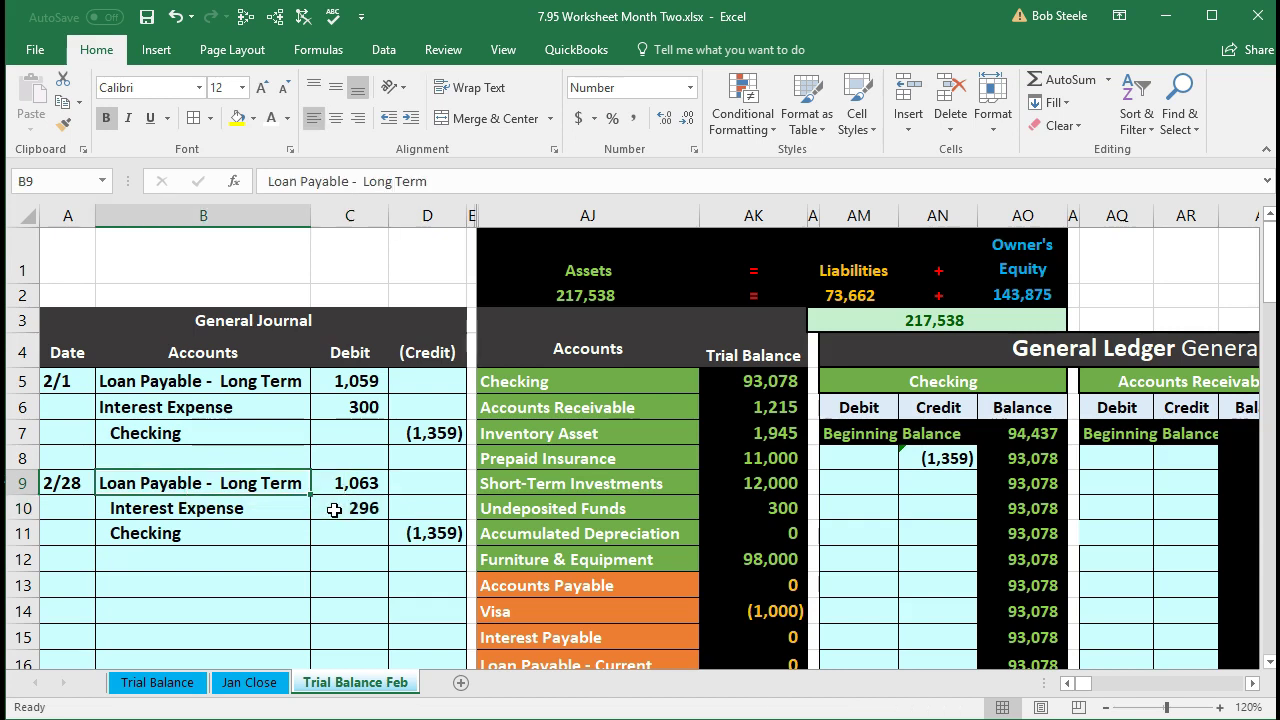
pyautogui.moveTo(263, 487); pyautogui.dragTo(340, 480)
pyautogui.scroll(-2, 538, 487)
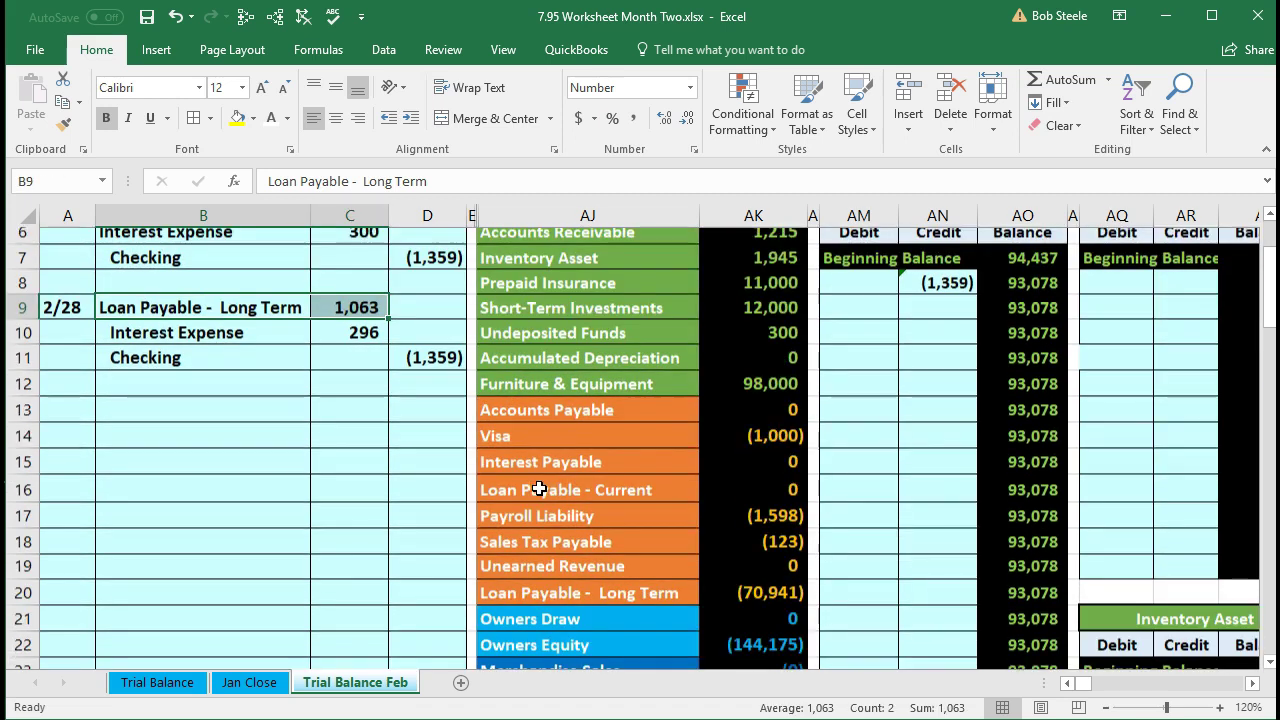
pyautogui.click(625, 586)
pyautogui.moveTo(625, 586); pyautogui.dragTo(815, 600)
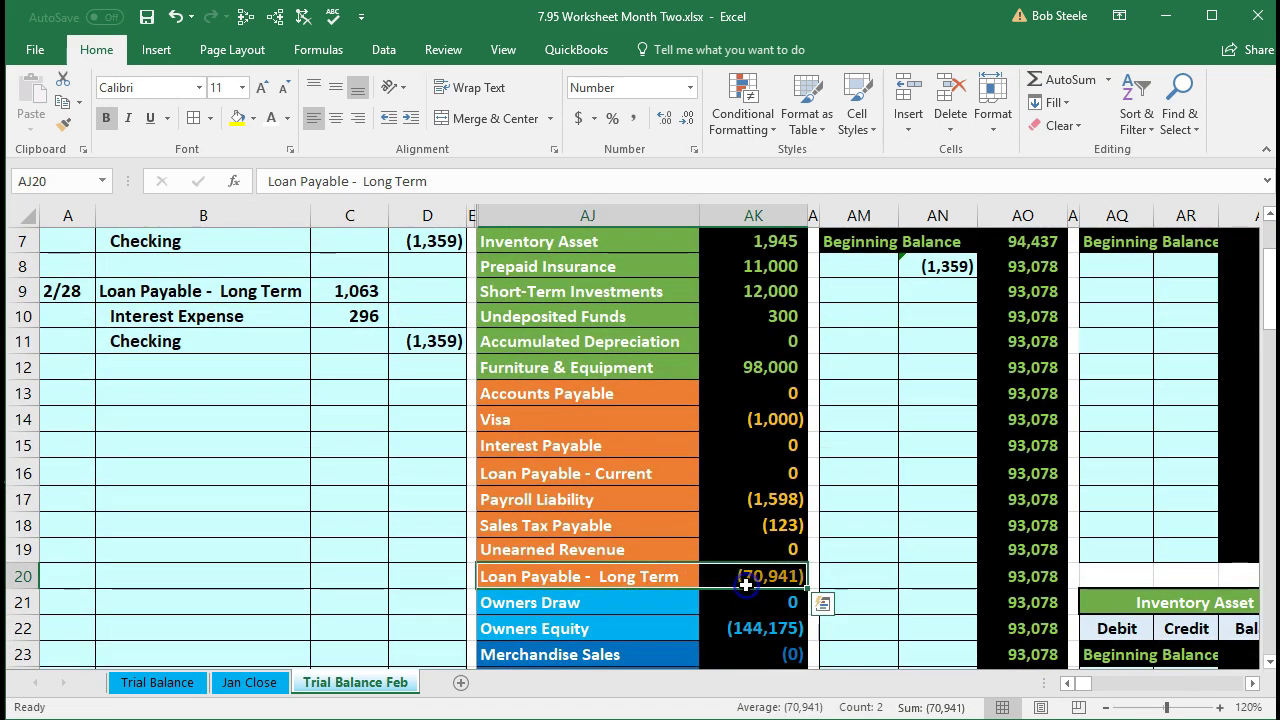
# - Post the 2/28 loan principal to the Loan Payable - Long Term ledger by linking debit cell BG9 to C9
pyautogui.click(657, 348)
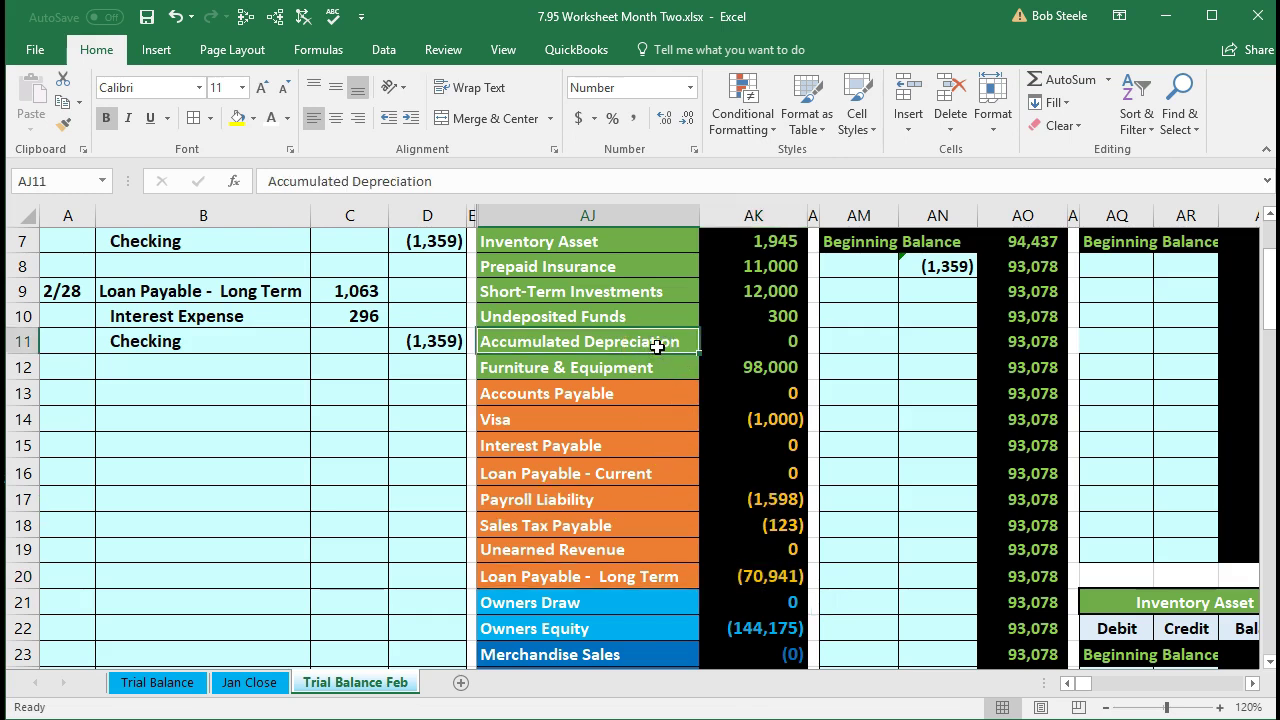
pyautogui.press('Right')
pyautogui.press('Right')
pyautogui.press('Right')
pyautogui.press('Right')
pyautogui.press('Right')
pyautogui.press('Right')
pyautogui.press('Right')
pyautogui.press('Right')
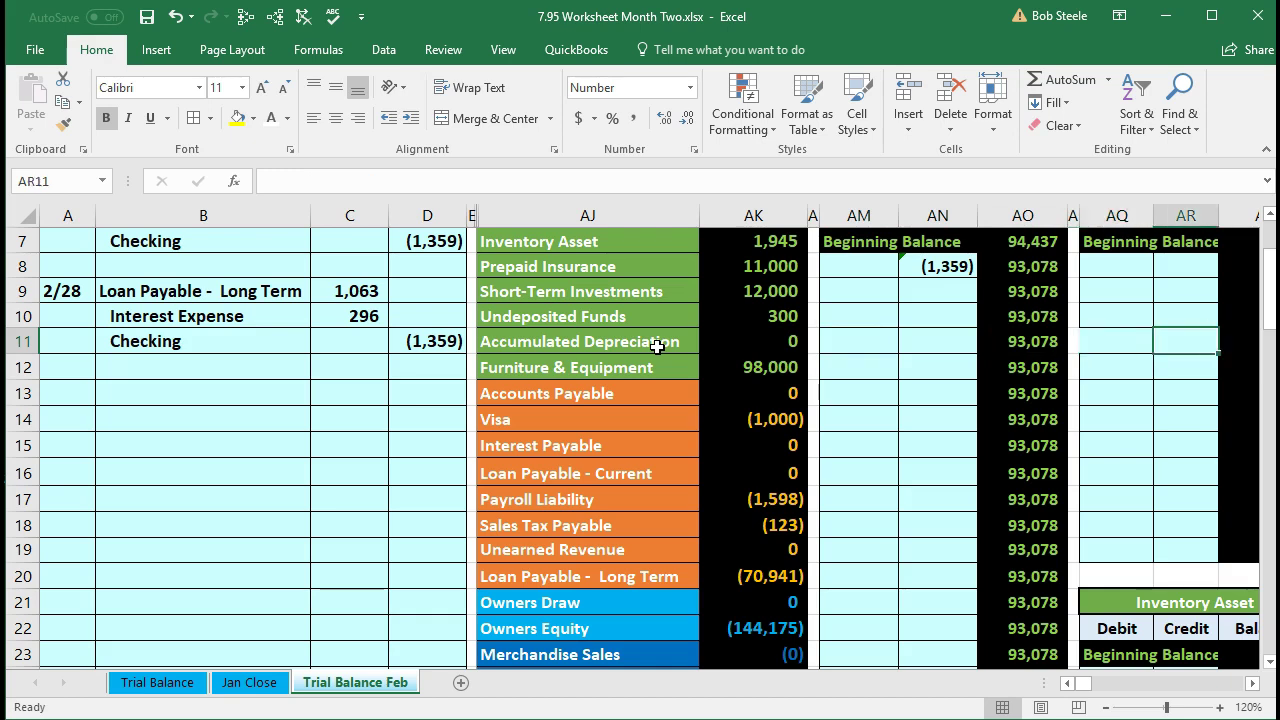
pyautogui.press('Right')
pyautogui.press('Right')
pyautogui.press('Right')
pyautogui.press('Right')
pyautogui.press('Right')
pyautogui.press('Right')
pyautogui.press('Right')
pyautogui.press('Right')
pyautogui.press('Right')
pyautogui.press('Right')
pyautogui.press('Right')
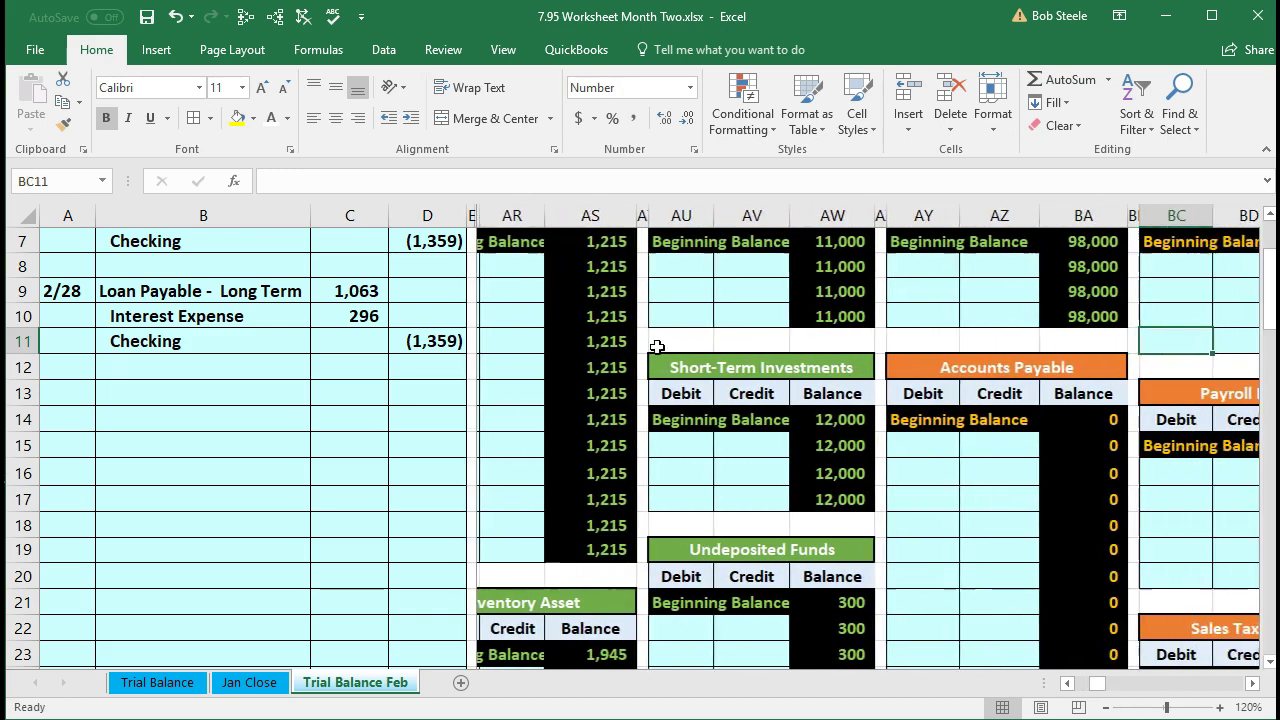
pyautogui.press('Right')
pyautogui.press('Right')
pyautogui.press('Right')
pyautogui.press('Right')
pyautogui.press('Right')
pyautogui.press('Right')
pyautogui.press('Right')
pyautogui.press('Right')
pyautogui.press('Right')
pyautogui.press('Right')
pyautogui.press('Right')
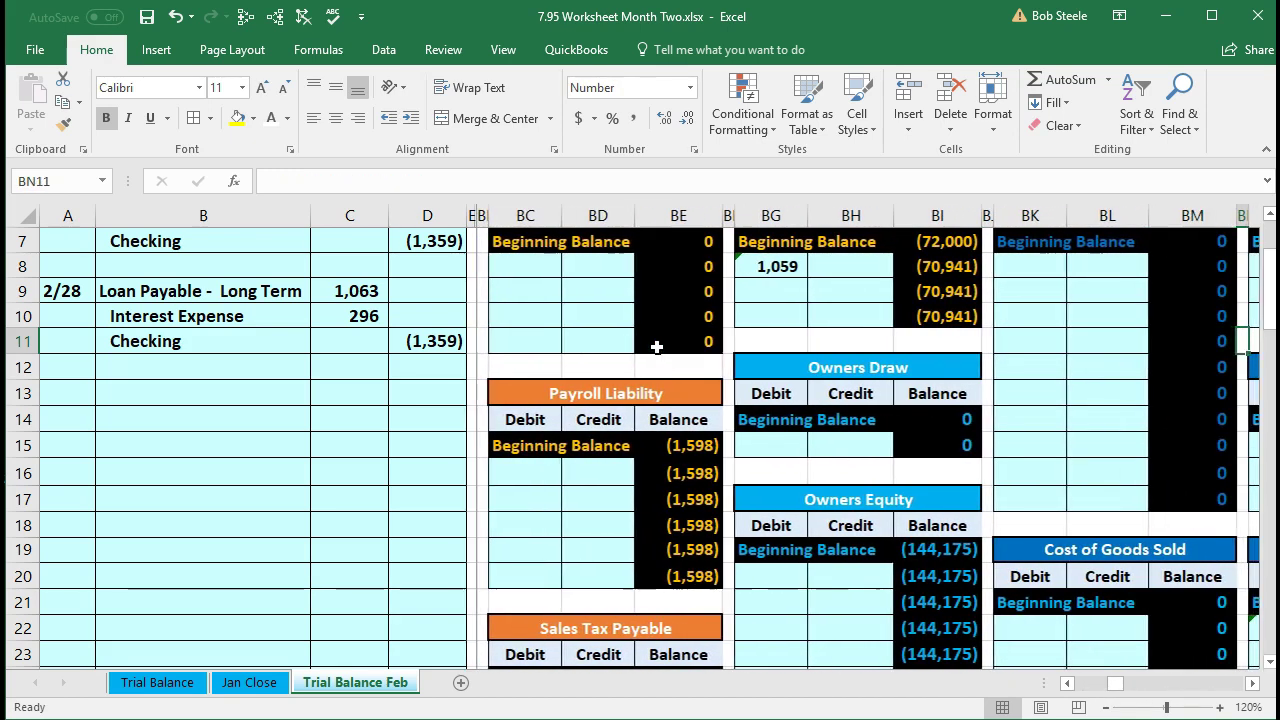
pyautogui.press('Right')
pyautogui.press('Right')
pyautogui.press('Right')
pyautogui.scroll(1, 637, 362)
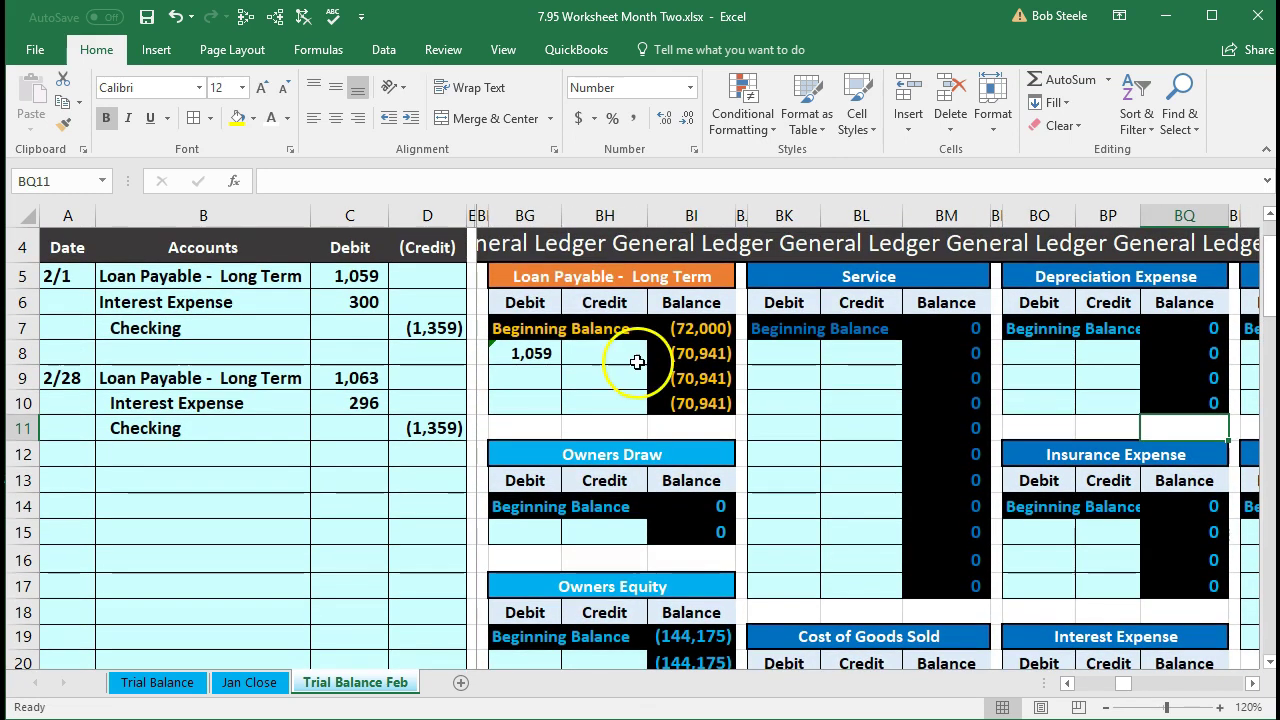
pyautogui.click(541, 375)
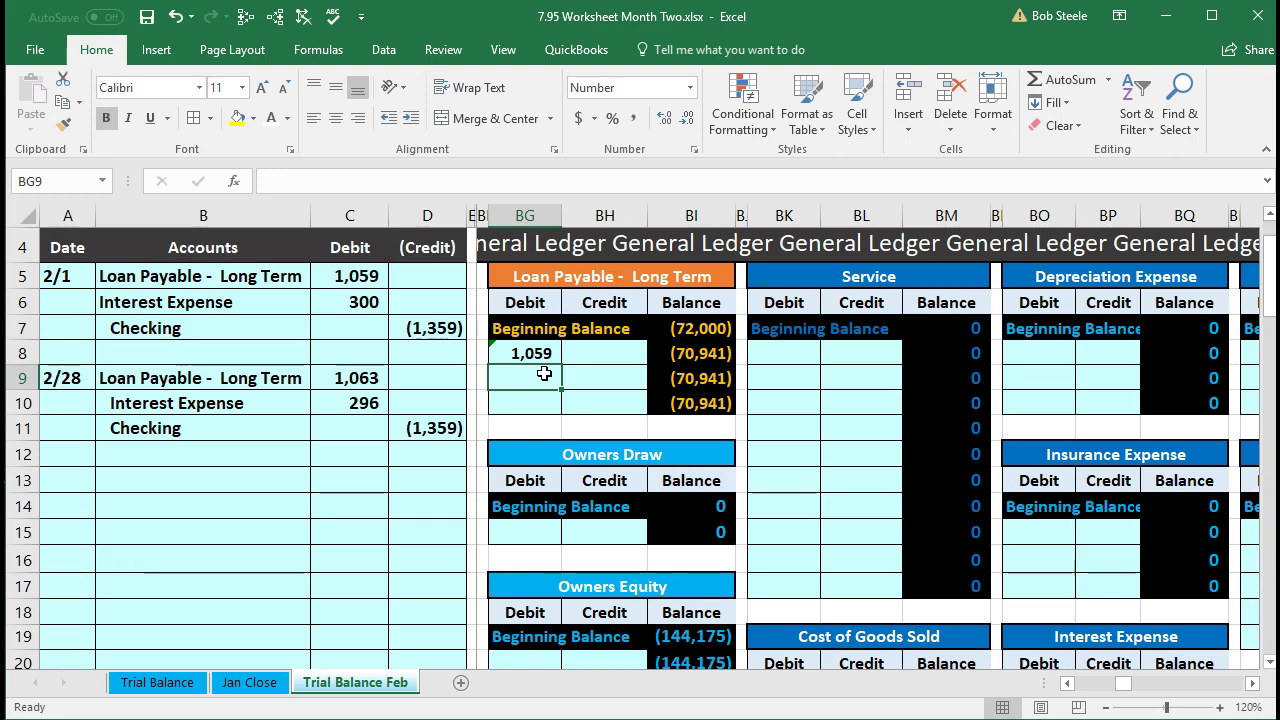
pyautogui.press('F2')
pyautogui.write('=')
pyautogui.click(372, 379)
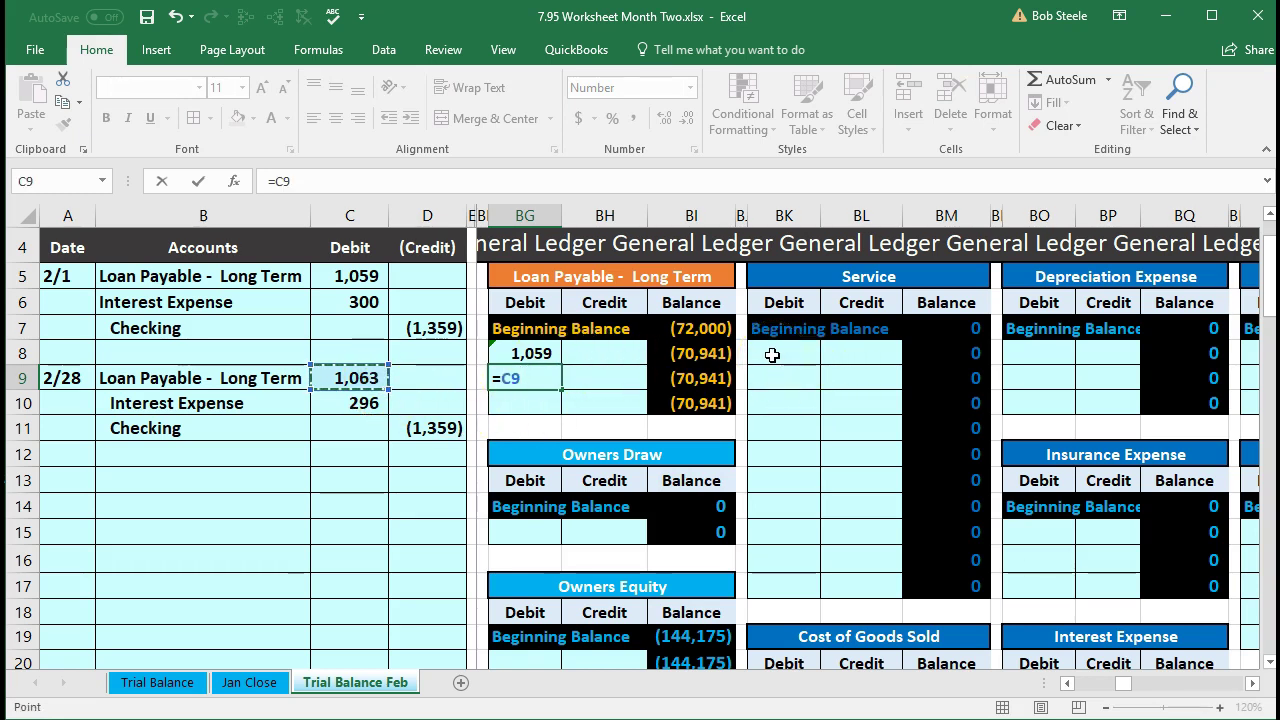
pyautogui.press('Return')
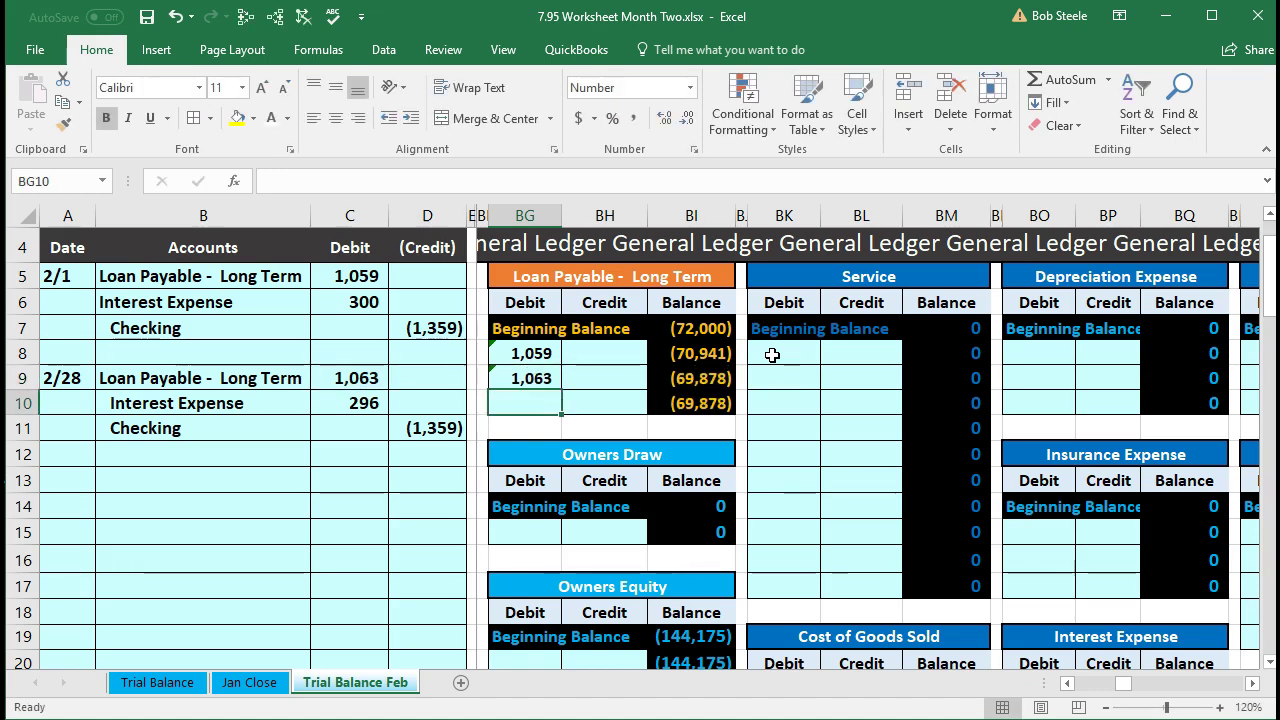
# - Review the Loan Payable - Long Term balance in the trial balance after the posting
pyautogui.press('Left')
pyautogui.press('Left')
pyautogui.press('Left')
pyautogui.press('Left')
pyautogui.press('Left')
pyautogui.press('Left')
pyautogui.press('Left')
pyautogui.press('Left')
pyautogui.press('Left')
pyautogui.press('Left')
pyautogui.press('Left')
pyautogui.press('Left')
pyautogui.press('Left')
pyautogui.press('Left')
pyautogui.press('Left')
pyautogui.press('Left')
pyautogui.press('Left')
pyautogui.press('Left')
pyautogui.press('Left')
pyautogui.press('Left')
pyautogui.press('Left')
pyautogui.press('Left')
pyautogui.press('Left')
pyautogui.press('Left')
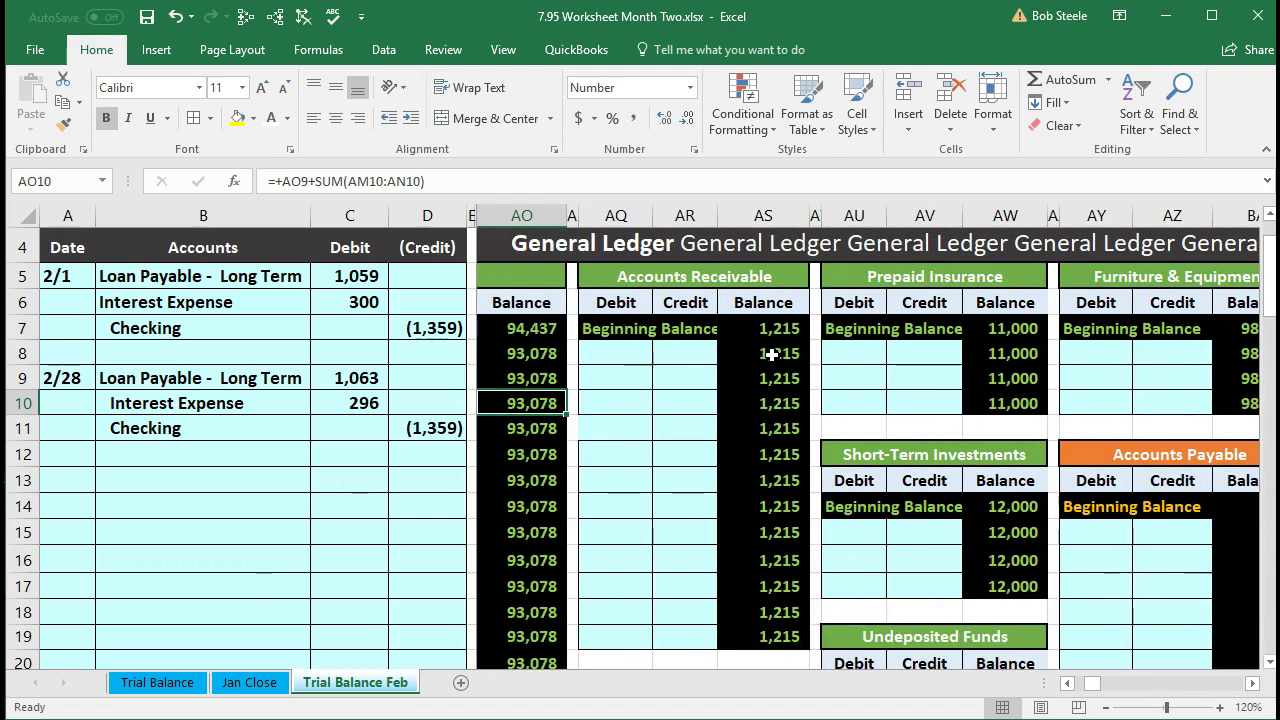
pyautogui.press('Left')
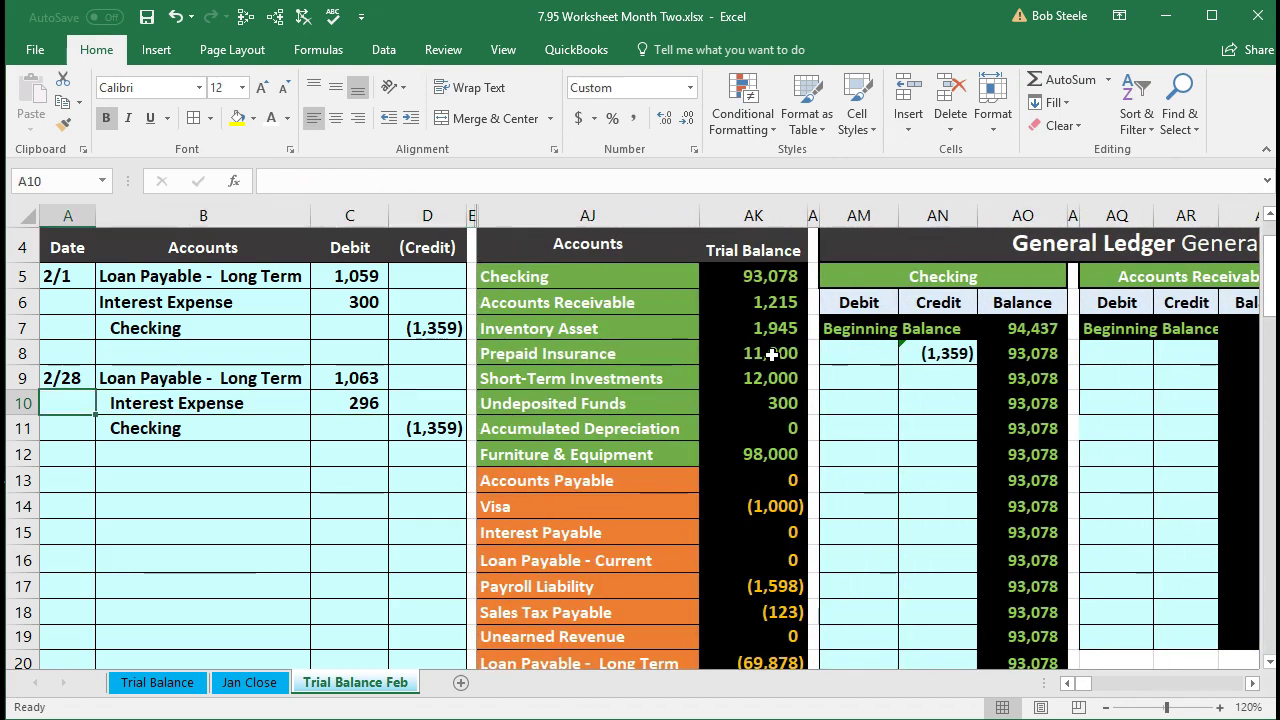
pyautogui.scroll(-1, 771, 354)
pyautogui.click(760, 600)
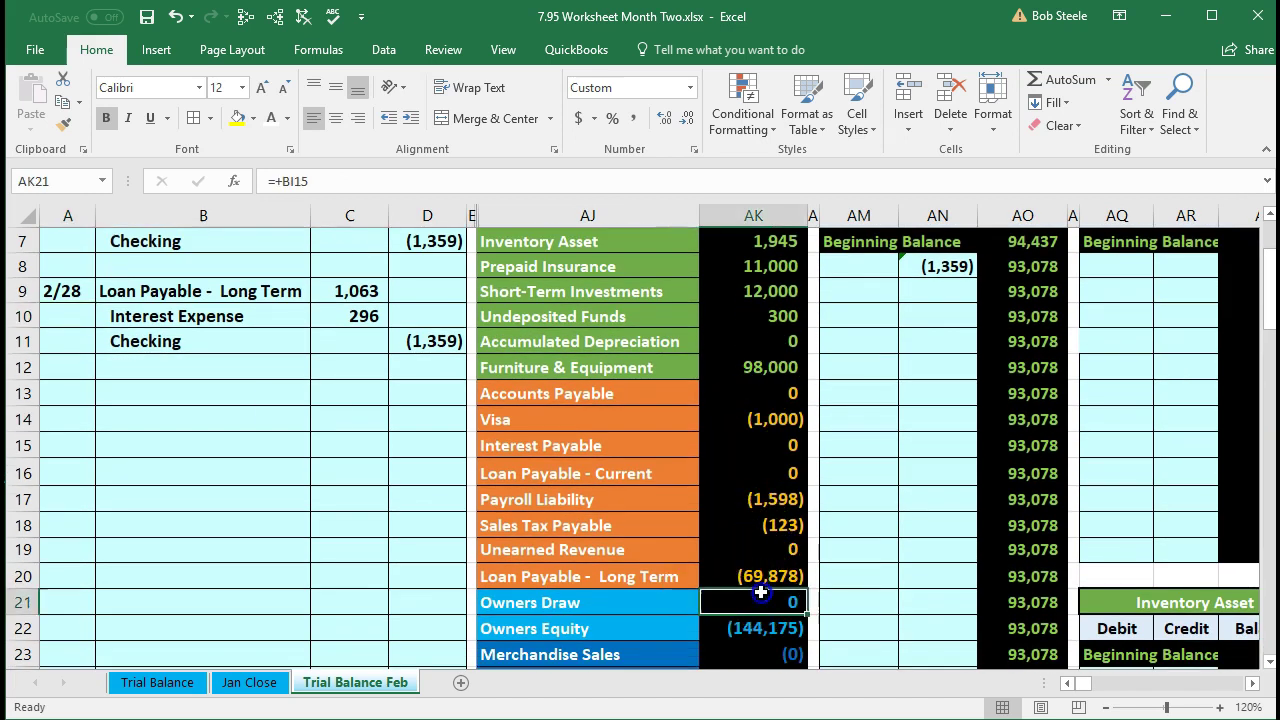
pyautogui.click(760, 576)
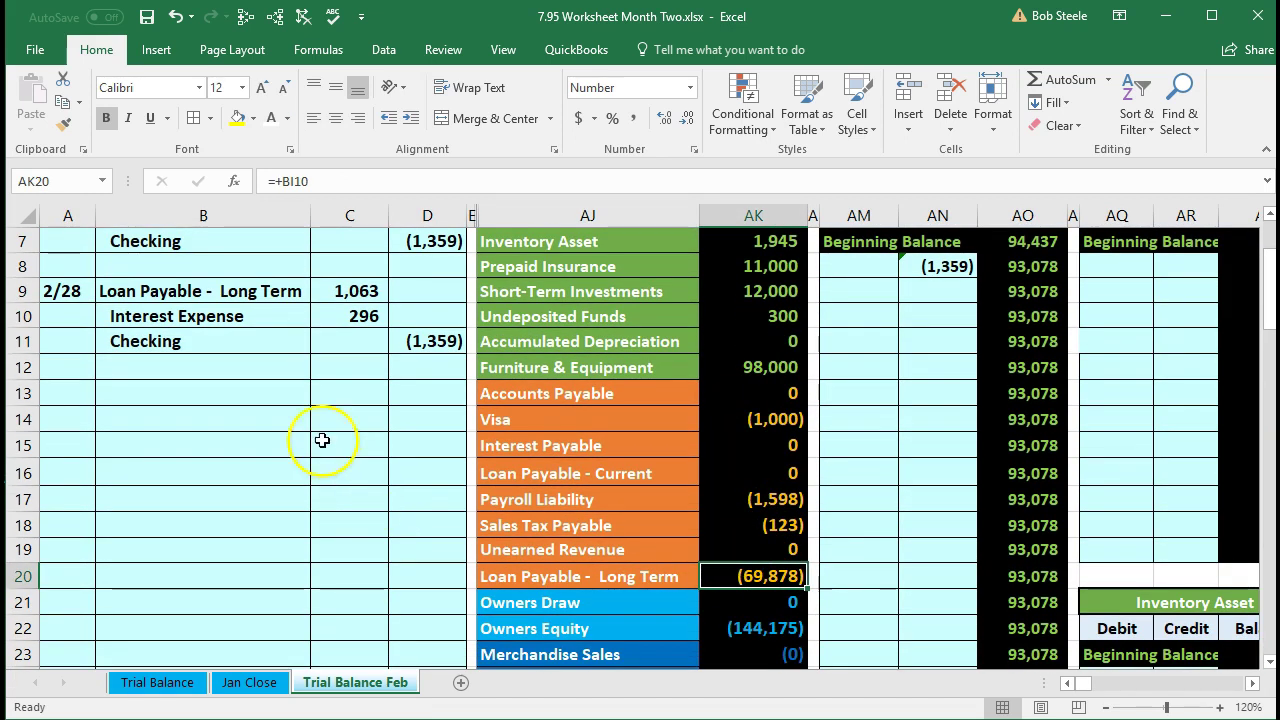
# - Post the 2/28 interest to the Interest Expense ledger by linking debit cell BO23 to C10
pyautogui.moveTo(244, 326); pyautogui.dragTo(363, 316)
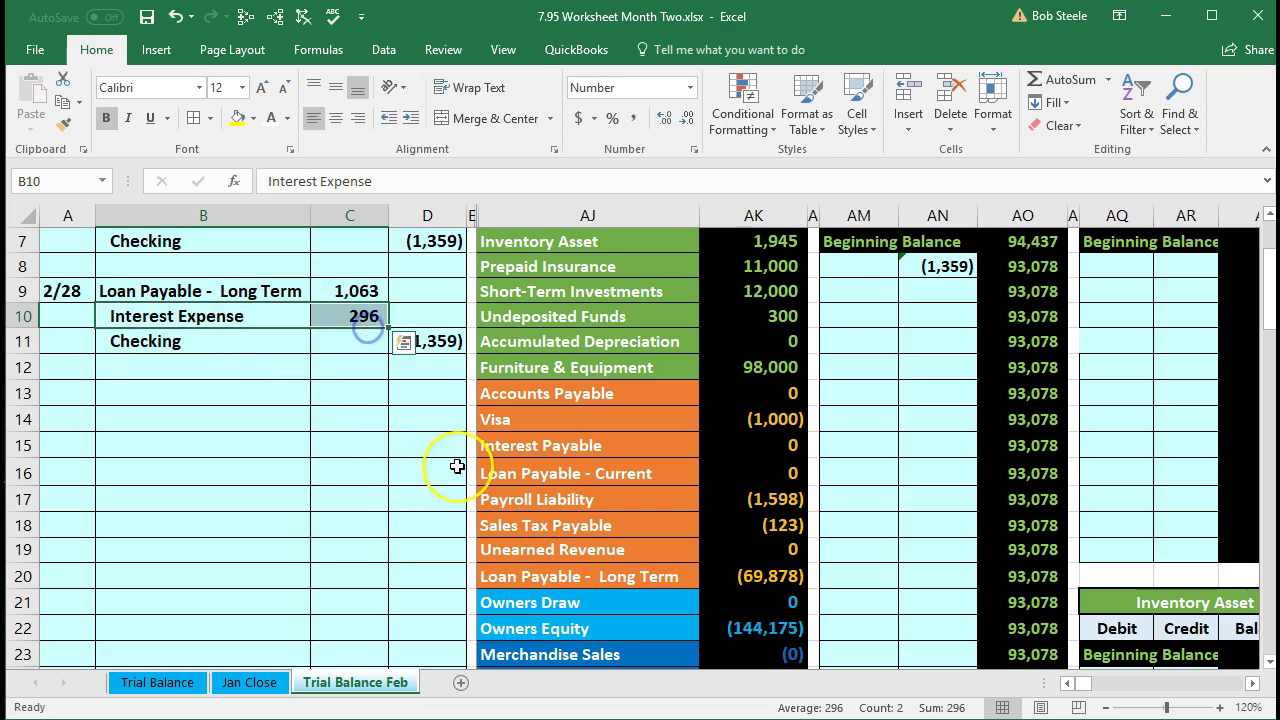
pyautogui.scroll(-4, 457, 467)
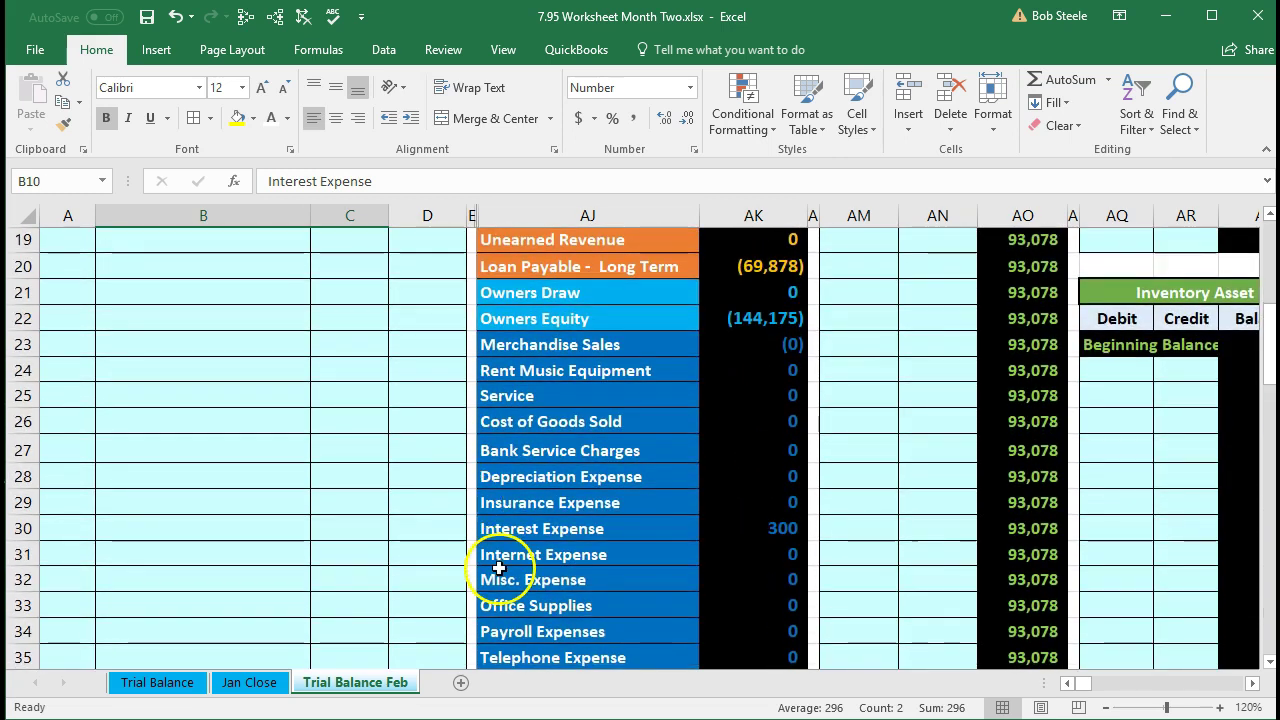
pyautogui.moveTo(493, 524); pyautogui.dragTo(709, 523)
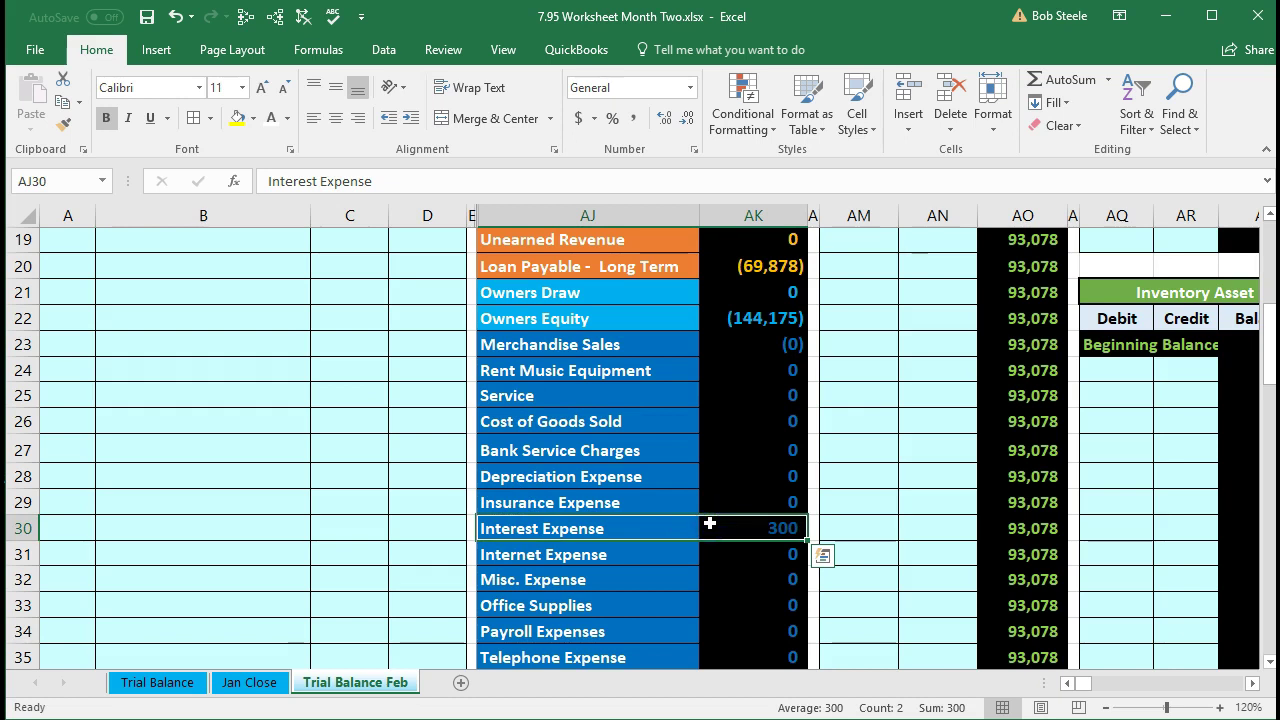
pyautogui.press('Right')
pyautogui.press('Right')
pyautogui.press('Right')
pyautogui.press('Right')
pyautogui.press('Right')
pyautogui.press('Right')
pyautogui.press('Right')
pyautogui.press('Right')
pyautogui.press('Right')
pyautogui.press('Right')
pyautogui.press('Right')
pyautogui.press('Right')
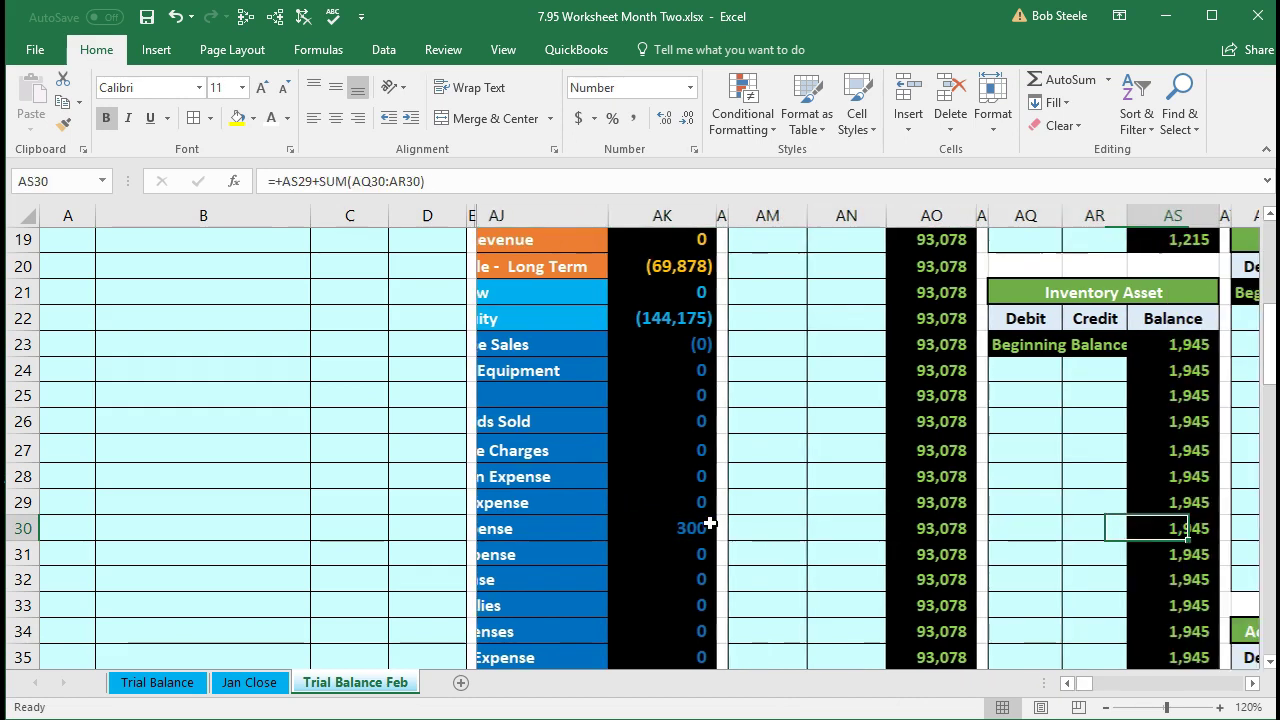
pyautogui.press('Right')
pyautogui.press('Right')
pyautogui.press('Right')
pyautogui.press('Right')
pyautogui.press('Right')
pyautogui.press('Right')
pyautogui.press('Right')
pyautogui.press('Right')
pyautogui.press('Right')
pyautogui.press('Right')
pyautogui.press('Right')
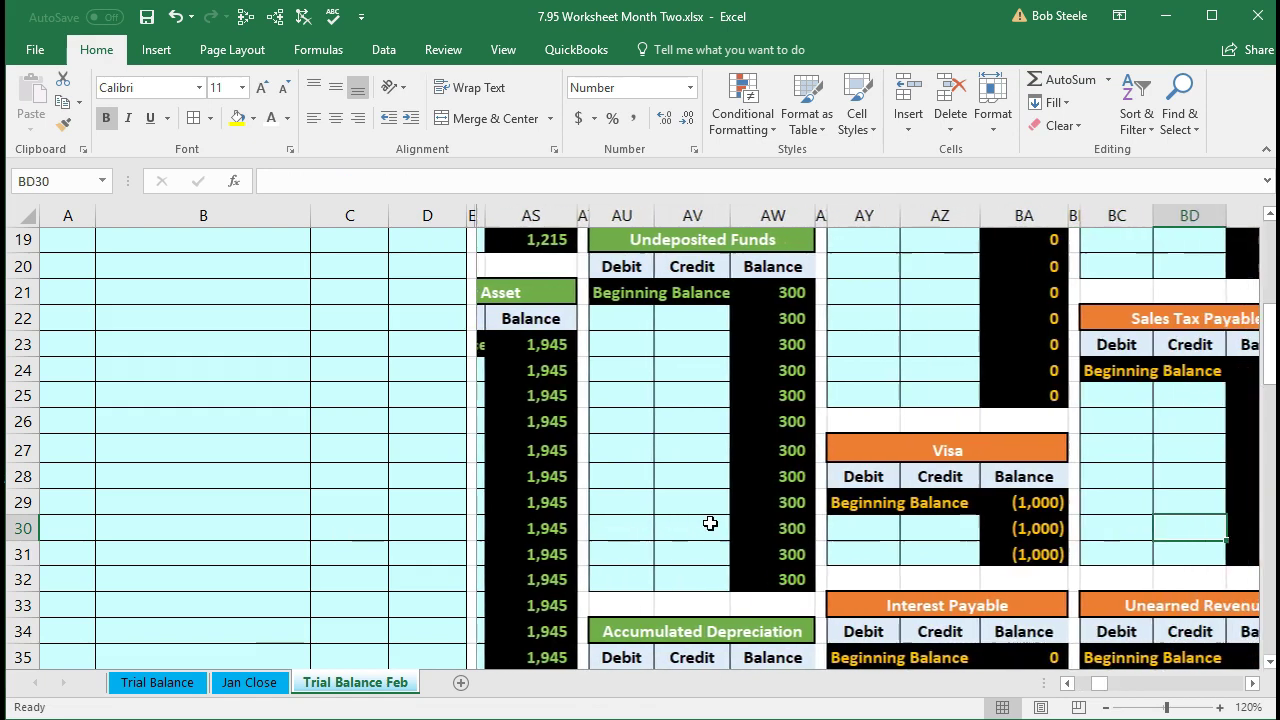
pyautogui.press('Right')
pyautogui.press('Right')
pyautogui.press('Right')
pyautogui.press('Right')
pyautogui.press('Right')
pyautogui.press('Right')
pyautogui.press('Right')
pyautogui.press('Right')
pyautogui.press('Right')
pyautogui.press('Right')
pyautogui.press('Right')
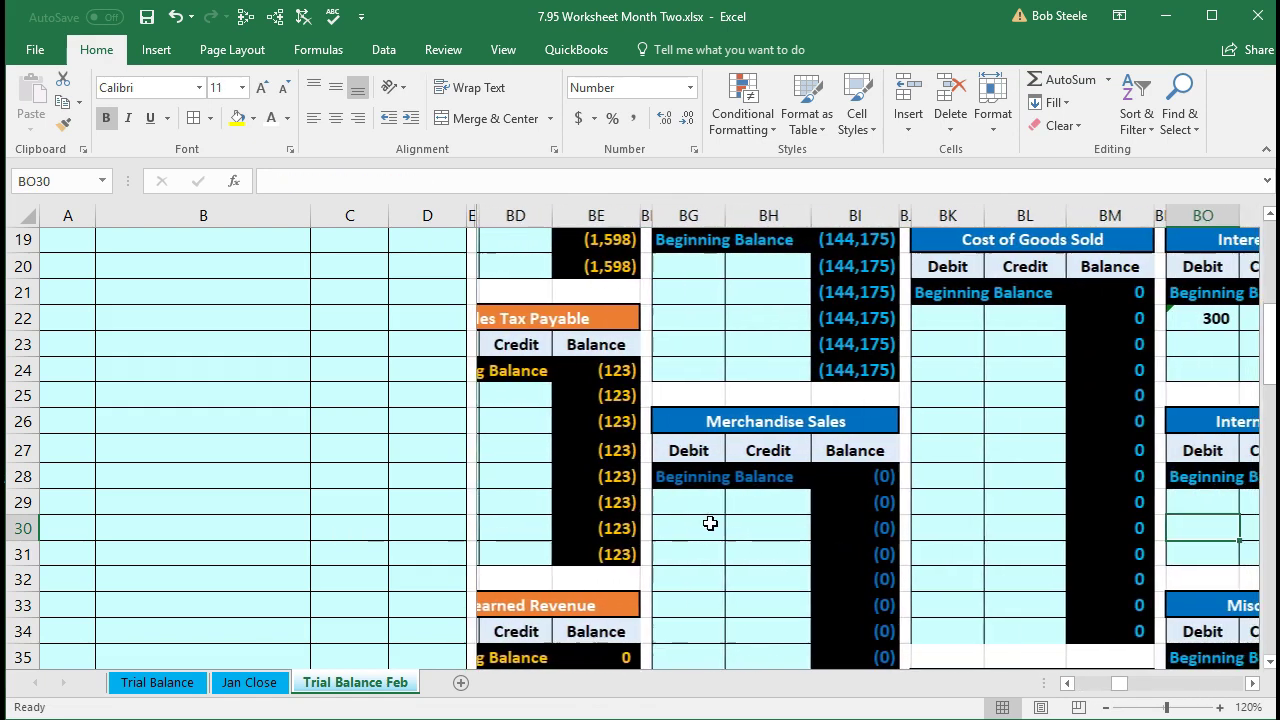
pyautogui.press('Right')
pyautogui.press('Right')
pyautogui.press('Right')
pyautogui.press('Right')
pyautogui.press('Right')
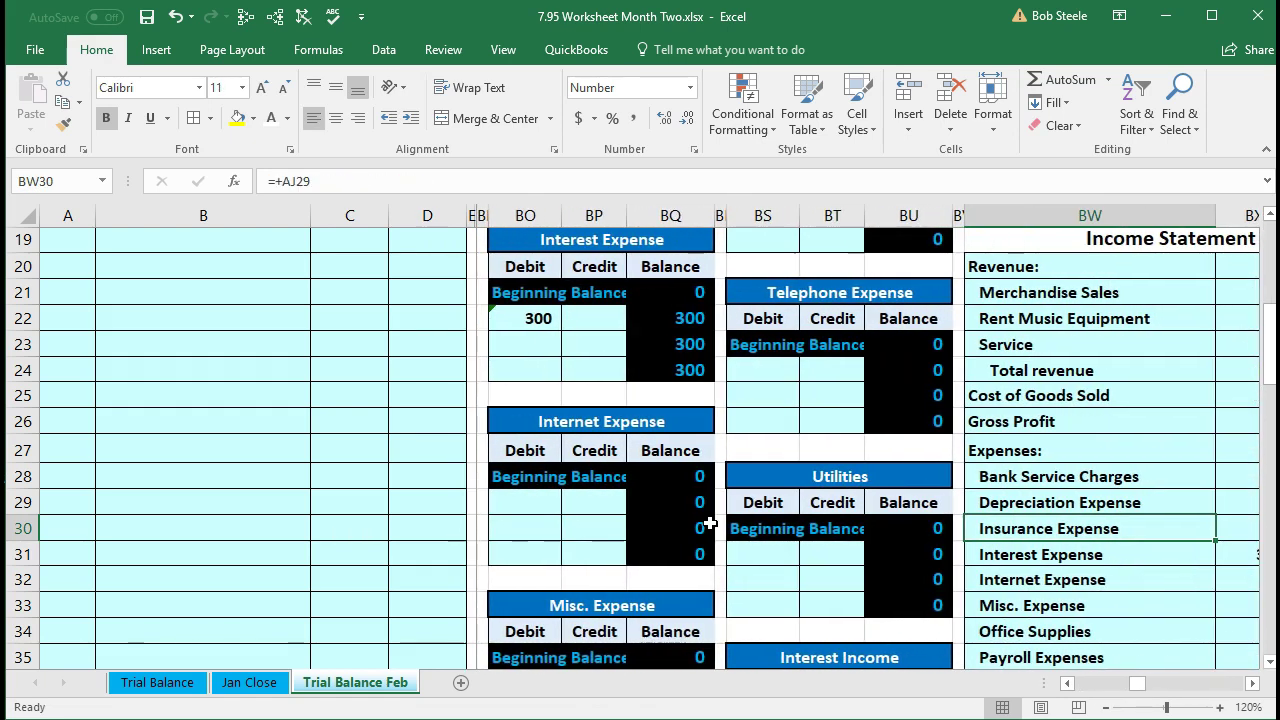
pyautogui.scroll(2, 707, 521)
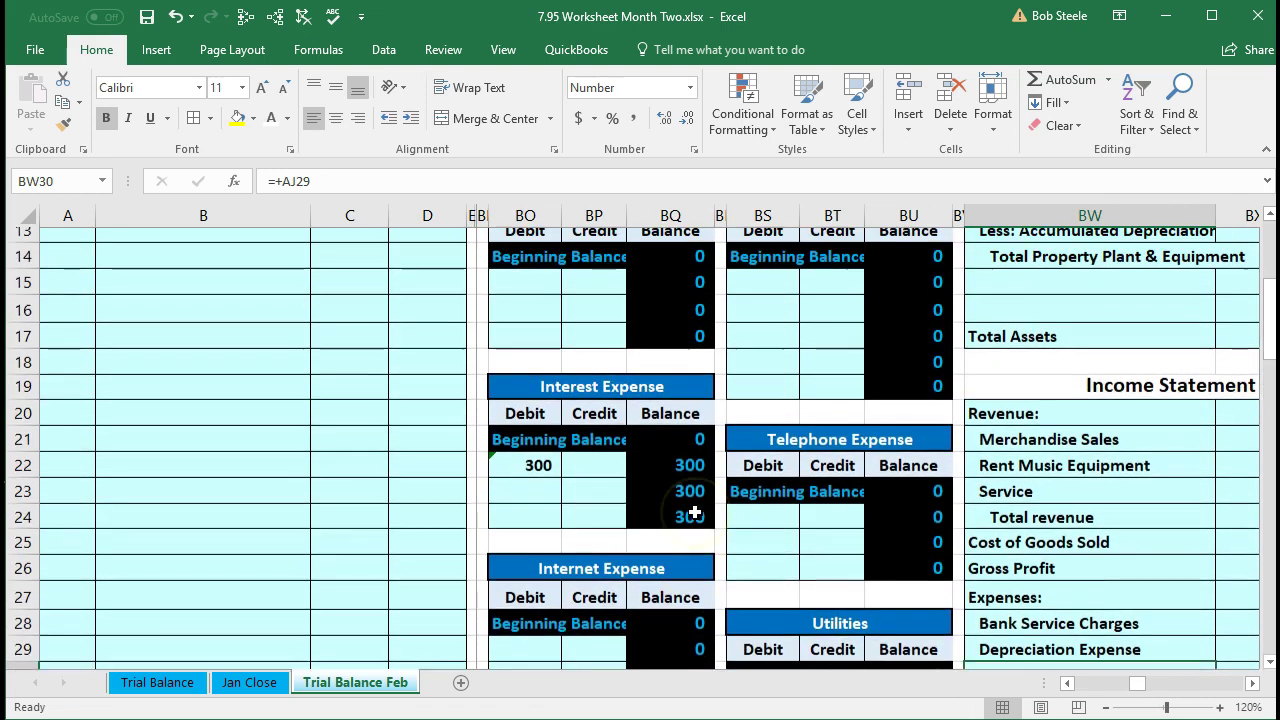
pyautogui.click(535, 499)
pyautogui.scroll(1, 535, 497)
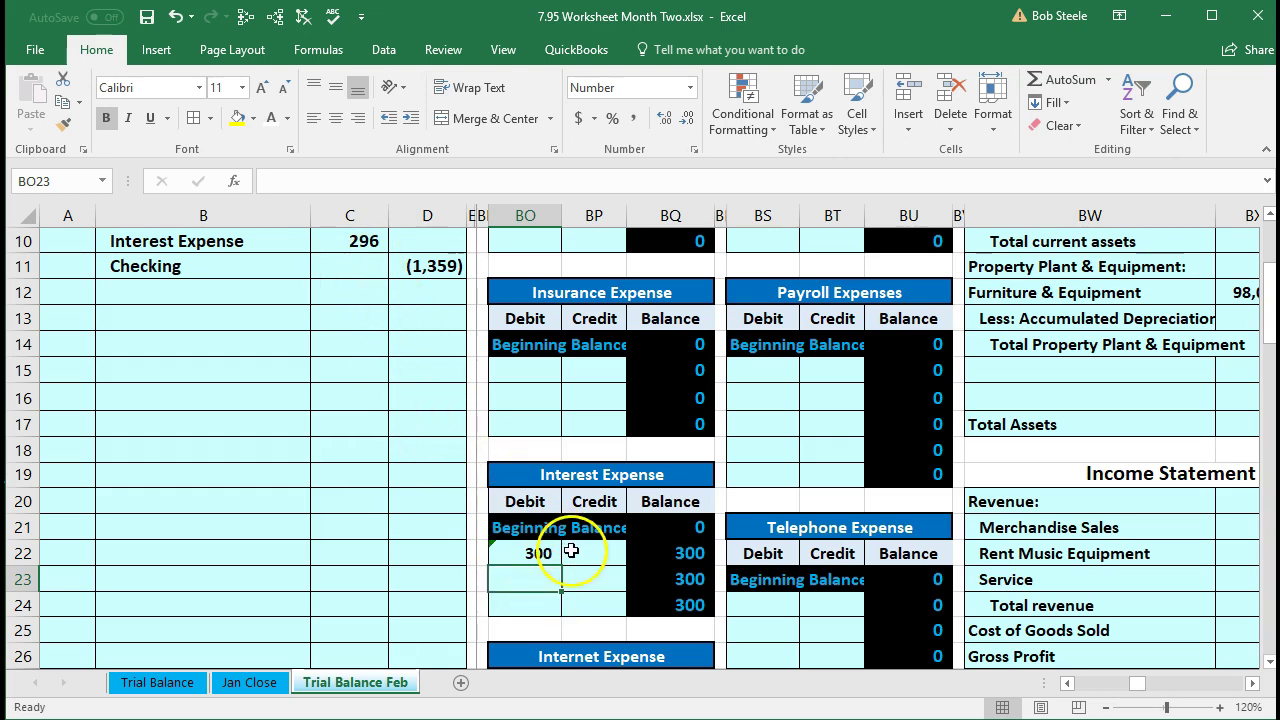
pyautogui.write('=')
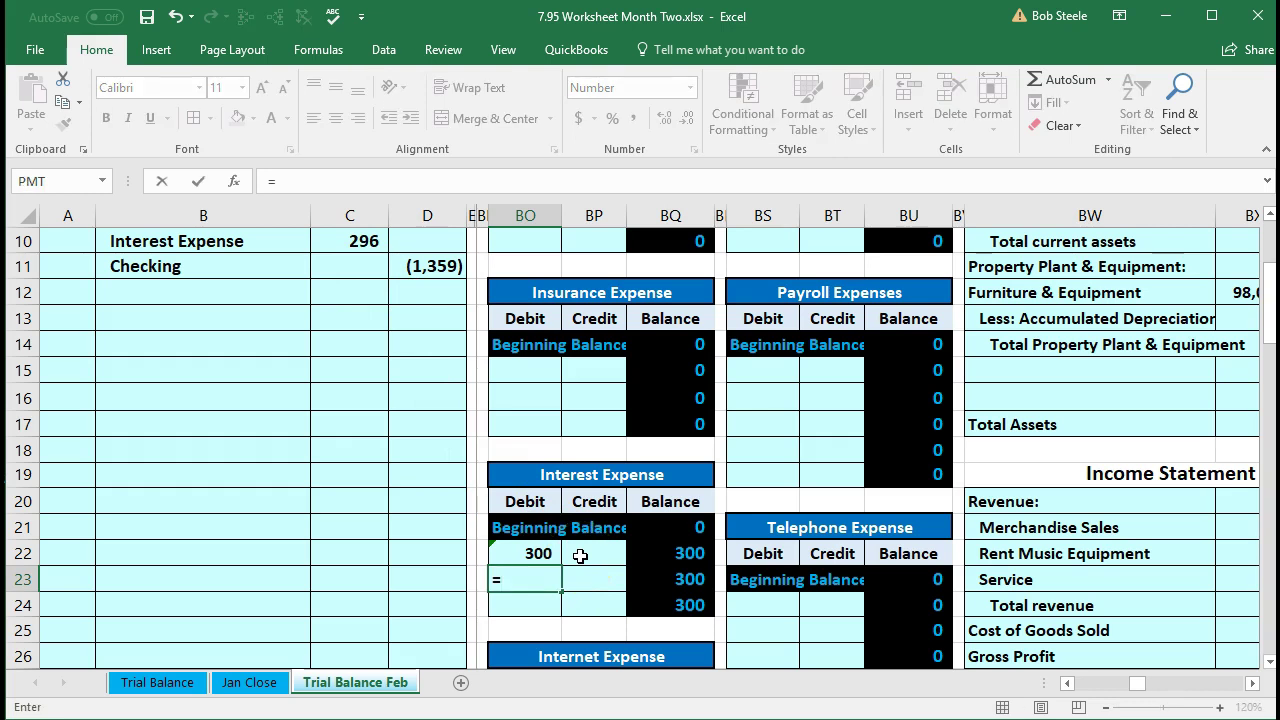
pyautogui.click(364, 241)
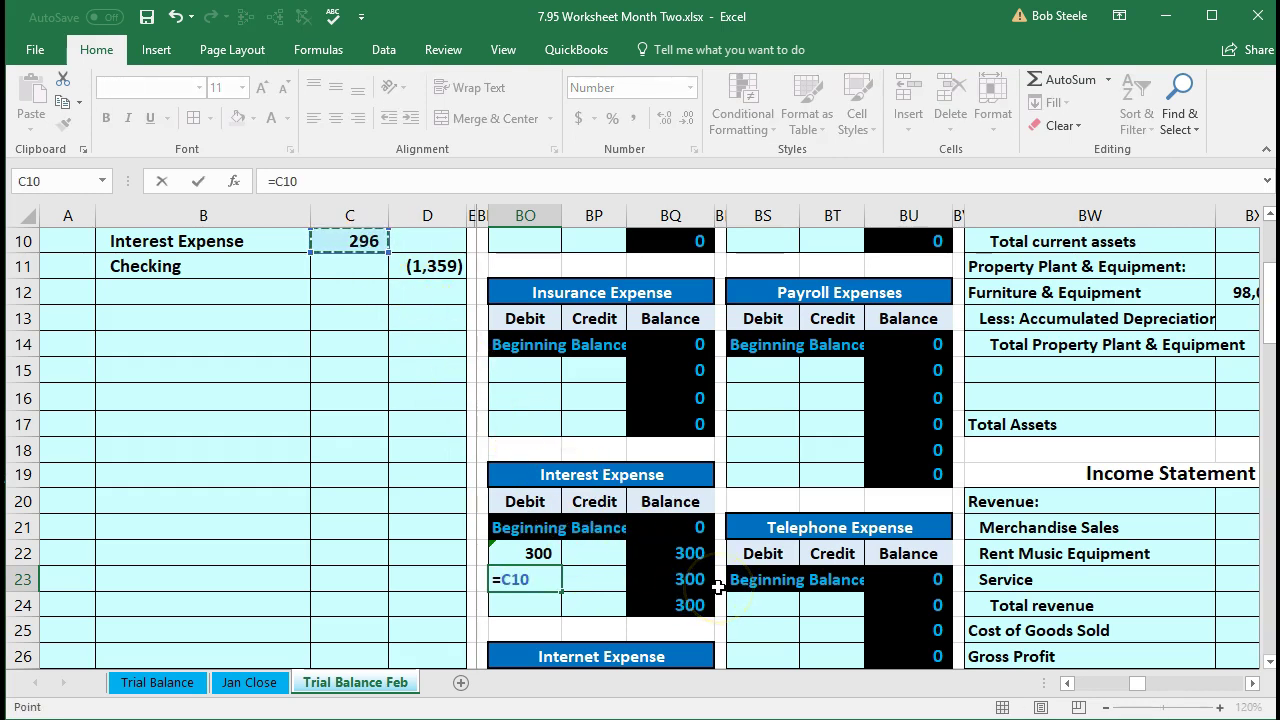
pyautogui.press('Return')
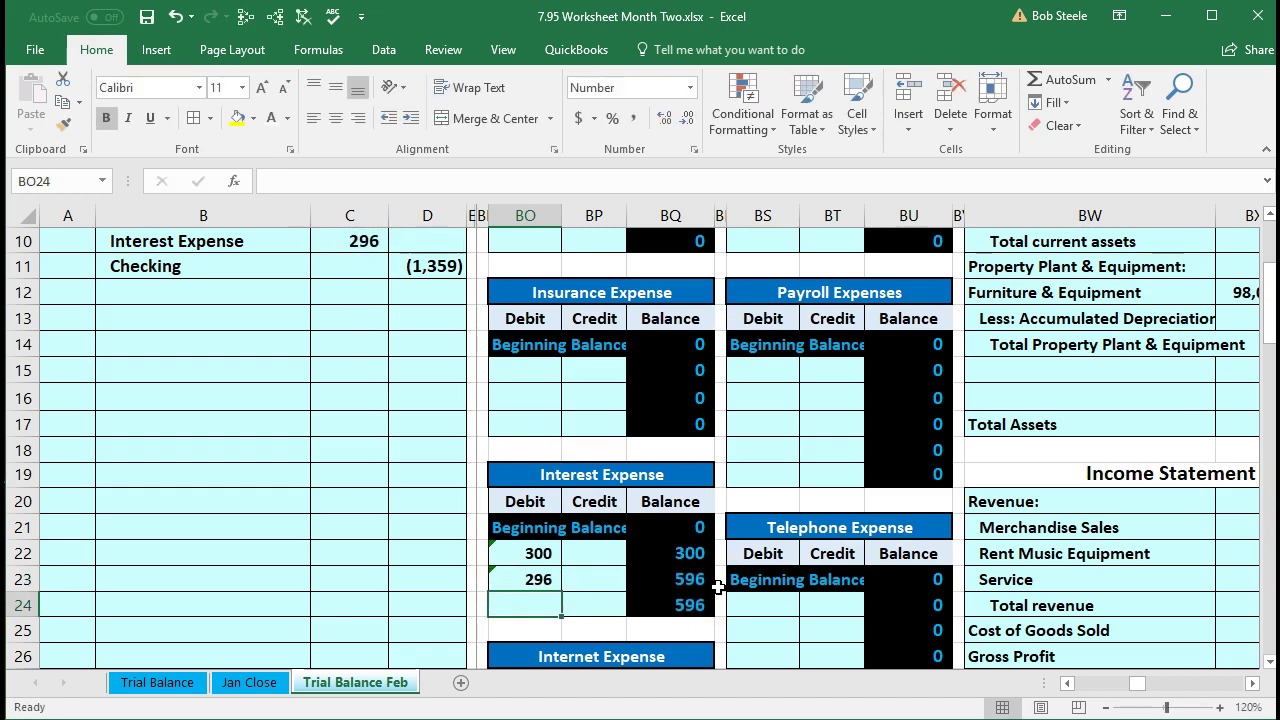
# - Check the Interest Expense balance in the trial balance after the posting
pyautogui.press('Left')
pyautogui.press('Left')
pyautogui.press('Left')
pyautogui.press('Left')
pyautogui.press('Left')
pyautogui.press('Left')
pyautogui.press('Left')
pyautogui.press('Left')
pyautogui.press('Left')
pyautogui.press('Left')
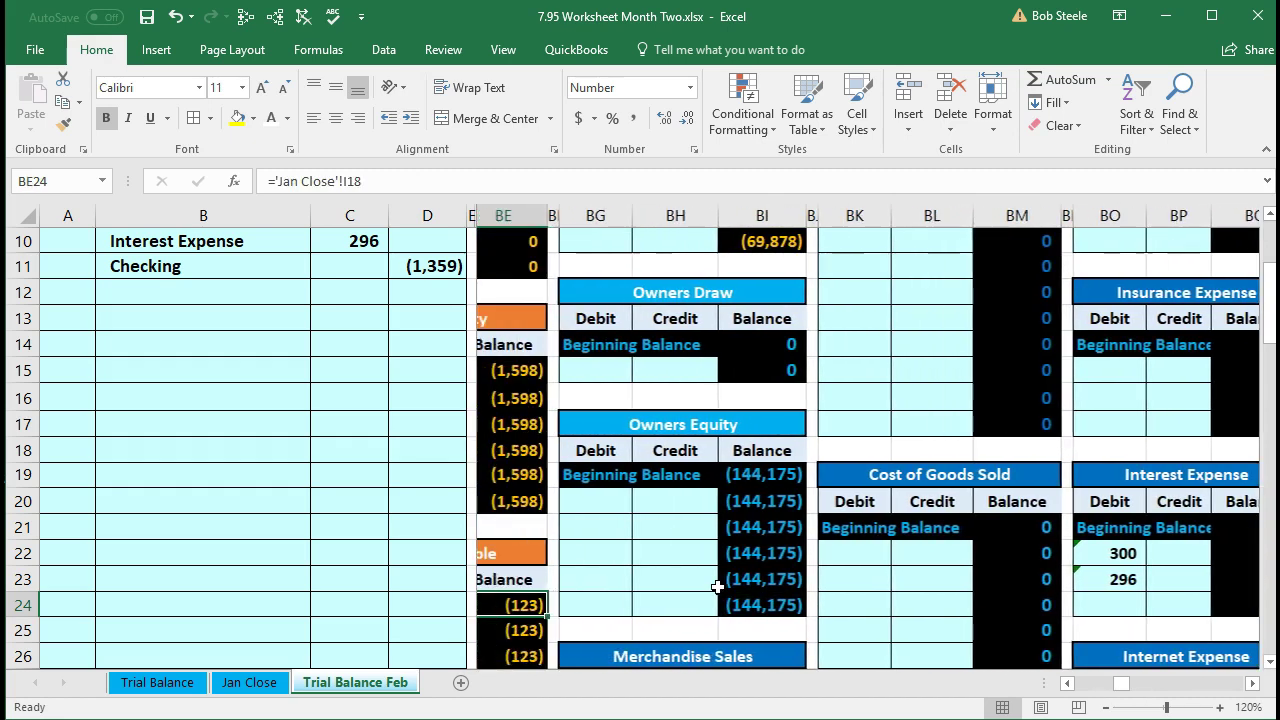
pyautogui.press('Left')
pyautogui.press('Left')
pyautogui.press('Left')
pyautogui.press('Left')
pyautogui.press('Left')
pyautogui.press('Left')
pyautogui.press('Left')
pyautogui.press('Left')
pyautogui.press('Left')
pyautogui.press('Left')
pyautogui.press('Left')
pyautogui.press('Left')
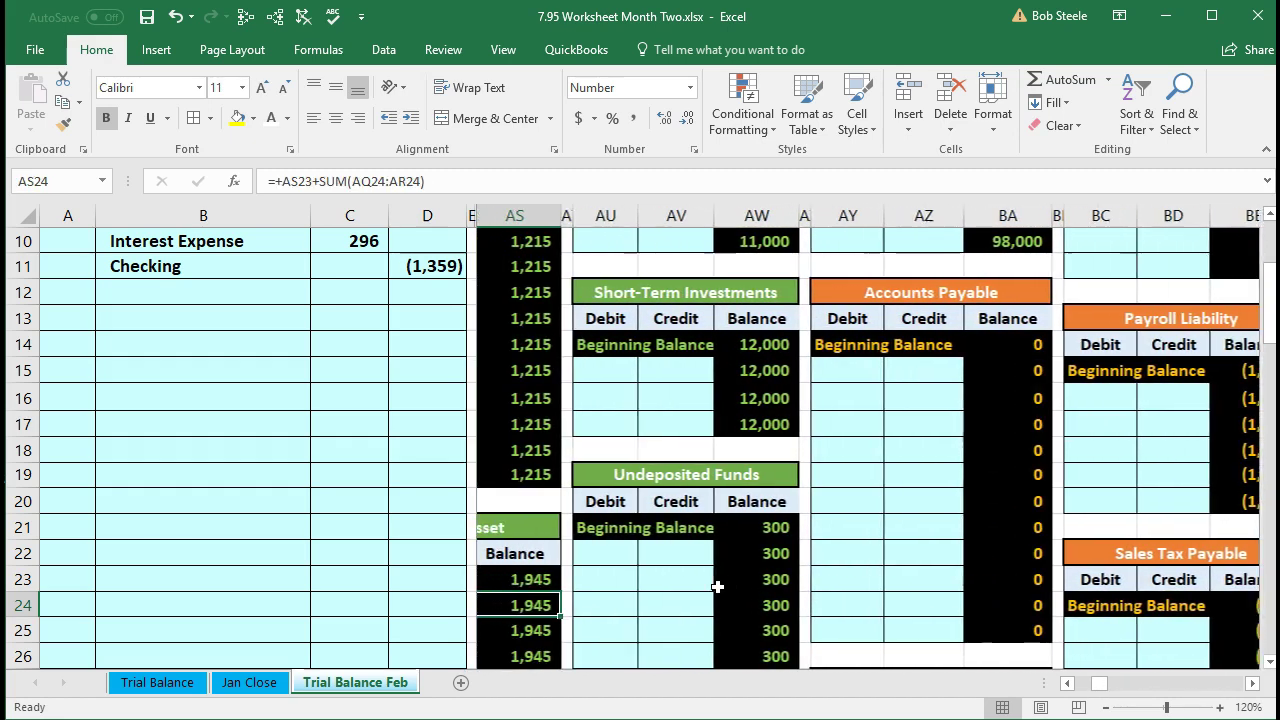
pyautogui.press('Left')
pyautogui.press('Left')
pyautogui.press('Left')
pyautogui.press('Left')
pyautogui.press('Left')
pyautogui.press('Left')
pyautogui.press('Left')
pyautogui.press('Left')
pyautogui.press('Left')
pyautogui.press('Left')
pyautogui.press('Left')
pyautogui.press('Left')
pyautogui.press('Left')
pyautogui.press('Left')
pyautogui.press('Left')
pyautogui.press('Left')
pyautogui.press('Left')
pyautogui.press('Left')
pyautogui.press('Left')
pyautogui.press('Left')
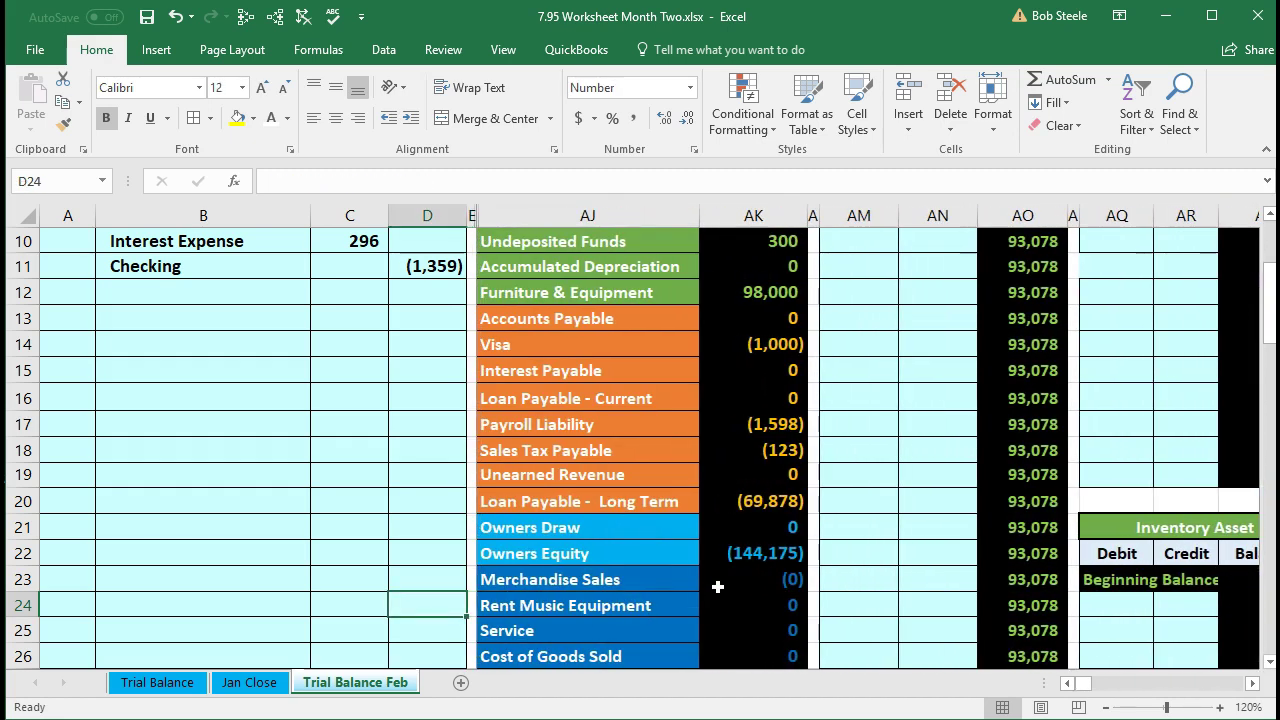
pyautogui.scroll(-3, 717, 587)
pyautogui.click(755, 531)
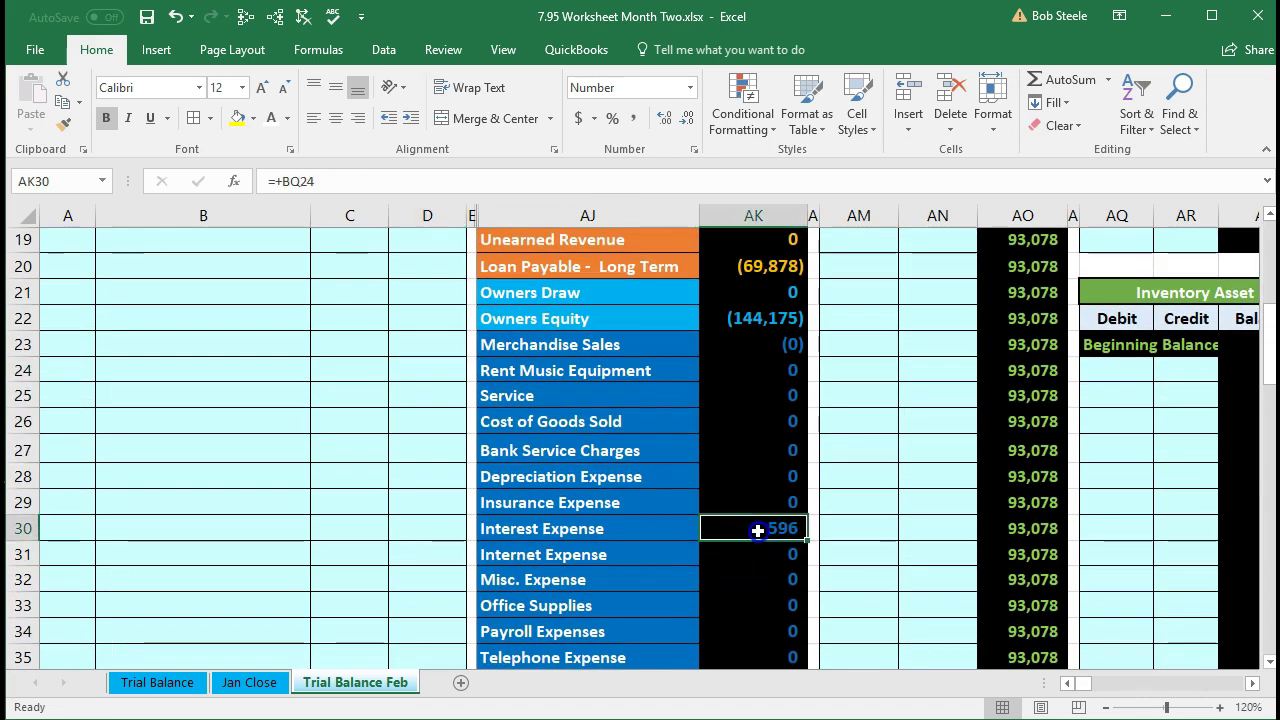
# - Post the 2/28 payment to the Checking ledger by linking credit cell AN9 to D11
pyautogui.scroll(5, 379, 592)
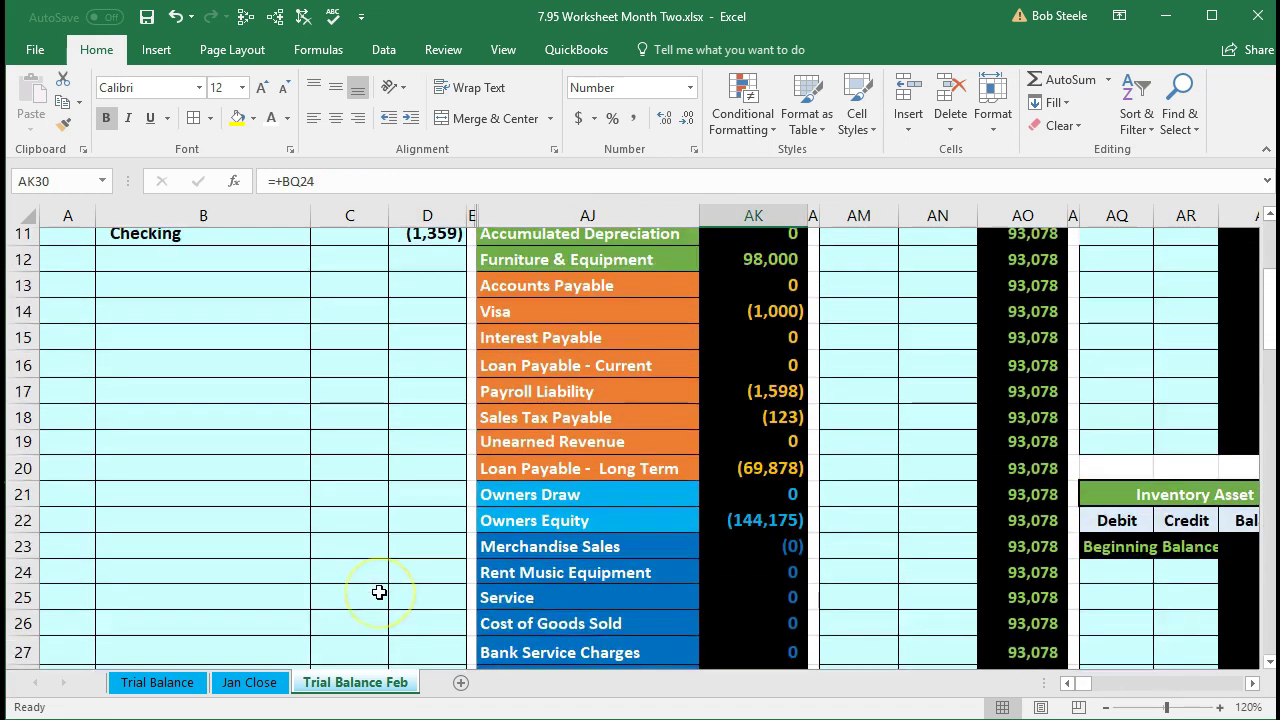
pyautogui.moveTo(290, 428); pyautogui.dragTo(399, 425)
pyautogui.moveTo(575, 278); pyautogui.dragTo(750, 284)
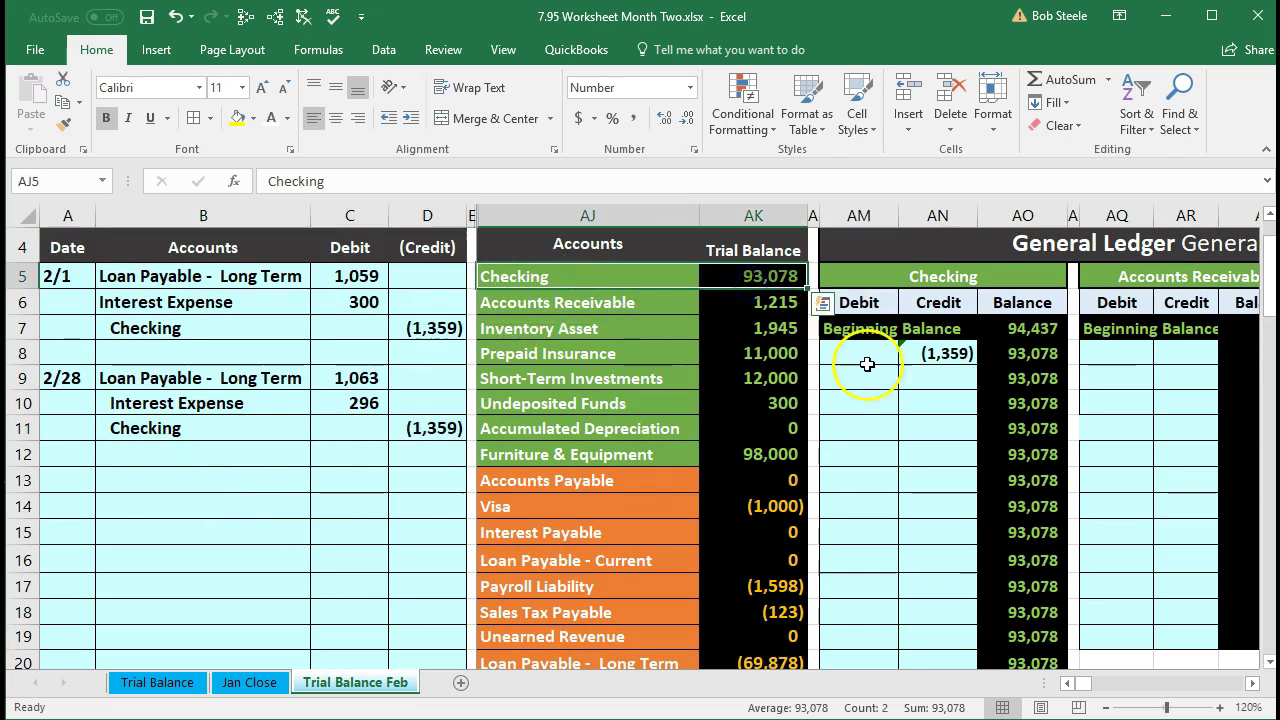
pyautogui.click(915, 381)
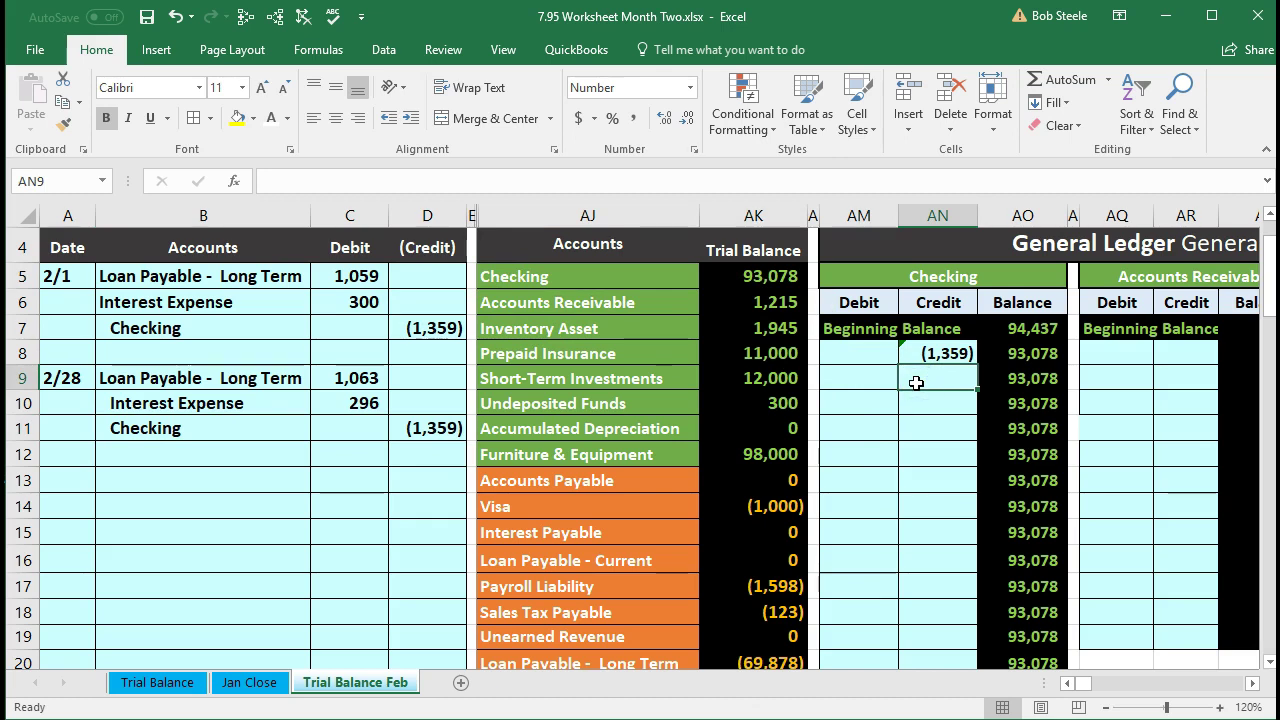
pyautogui.write('=')
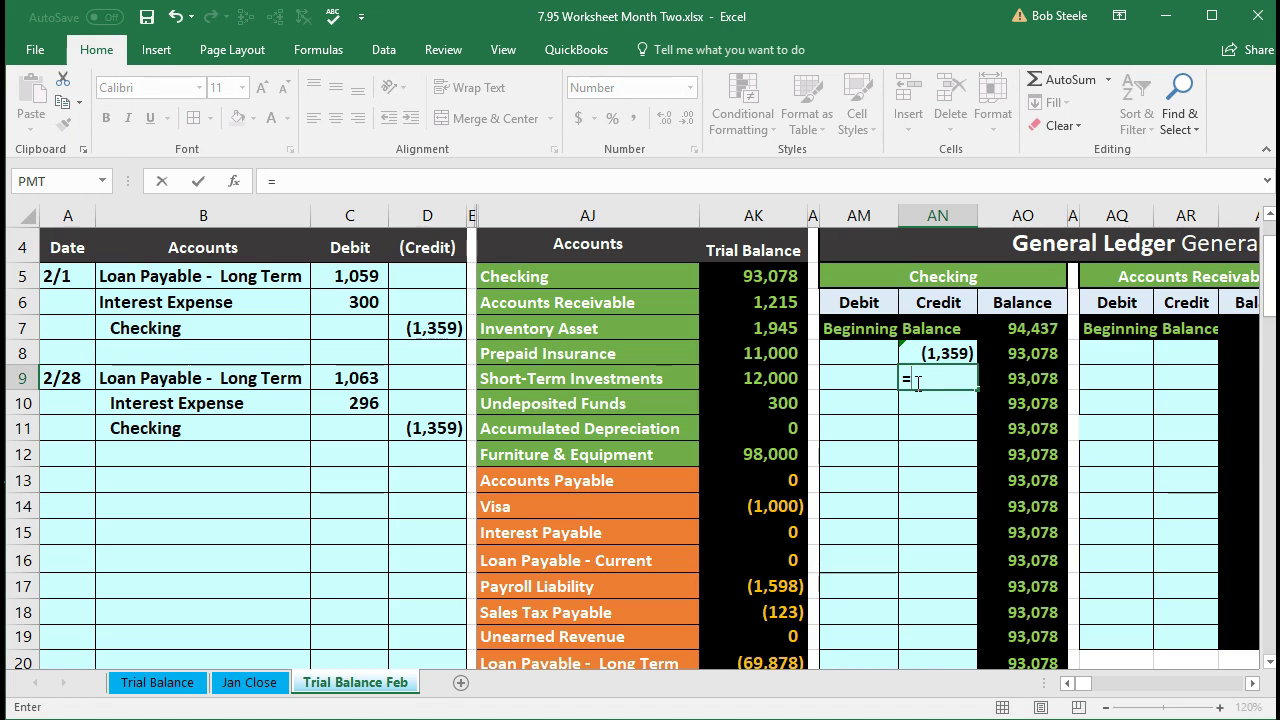
pyautogui.click(418, 415)
pyautogui.click(422, 427)
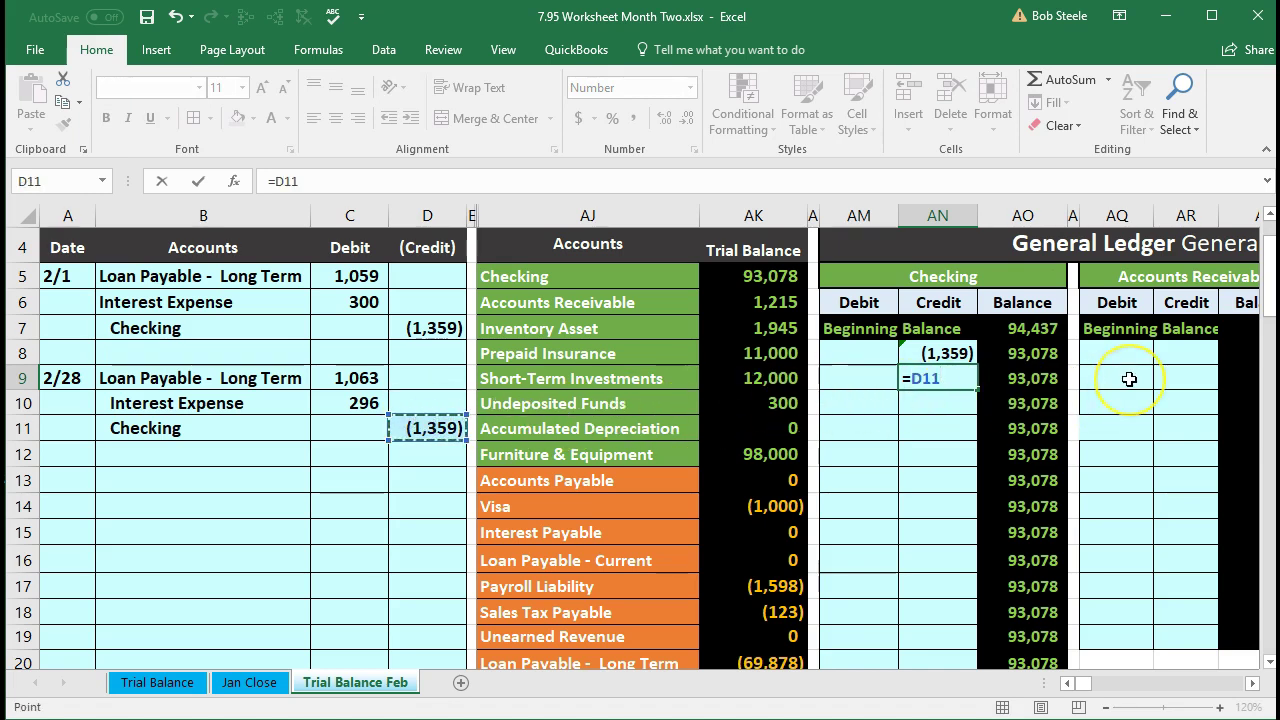
pyautogui.press('Return')
# - Review the Checking balance in the ledger and on the trial balance's Checking line
pyautogui.click(1030, 380)
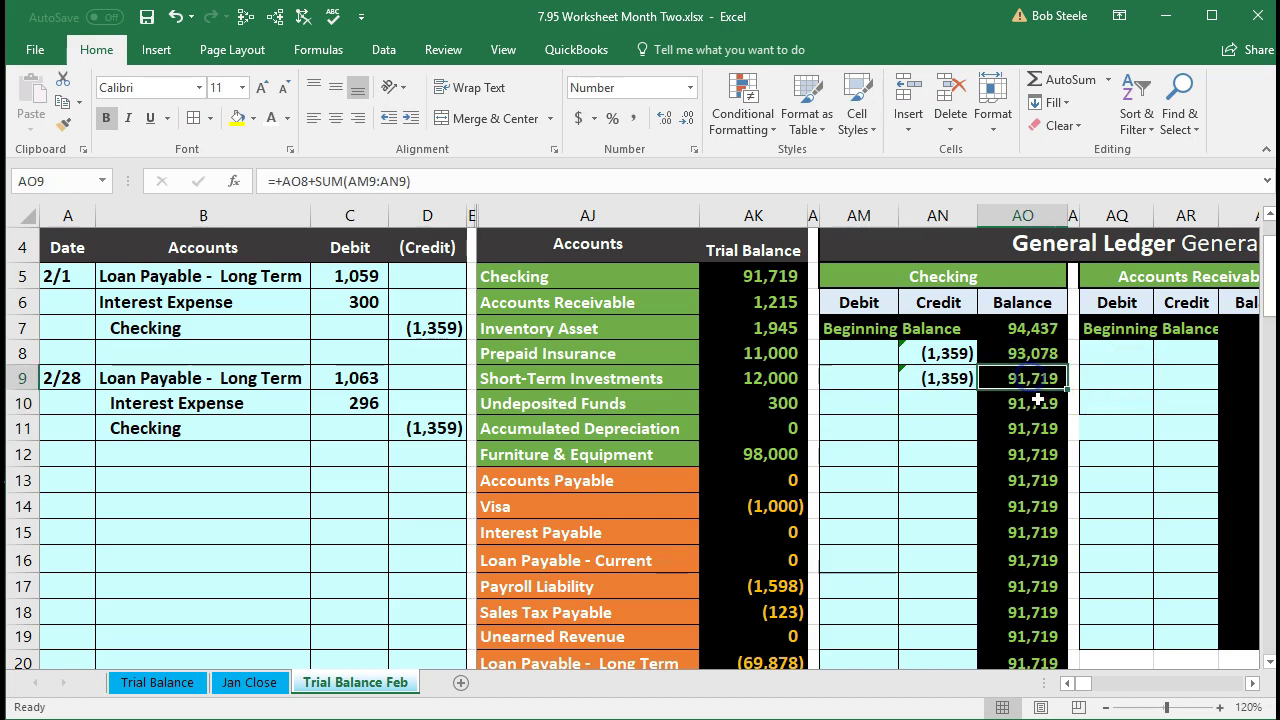
pyautogui.press('Left')
pyautogui.press('Left')
pyautogui.press('Left')
pyautogui.press('Left')
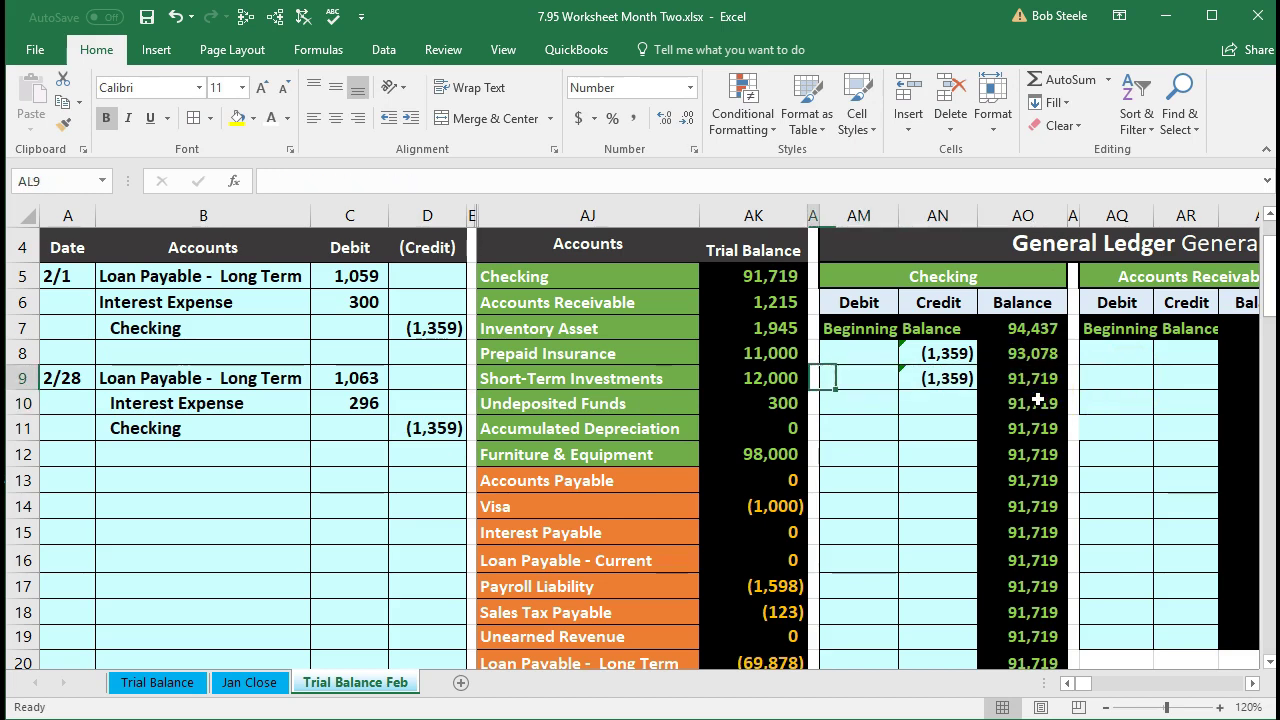
pyautogui.press('Up')
pyautogui.press('Up')
pyautogui.press('Up')
pyautogui.press('Up')
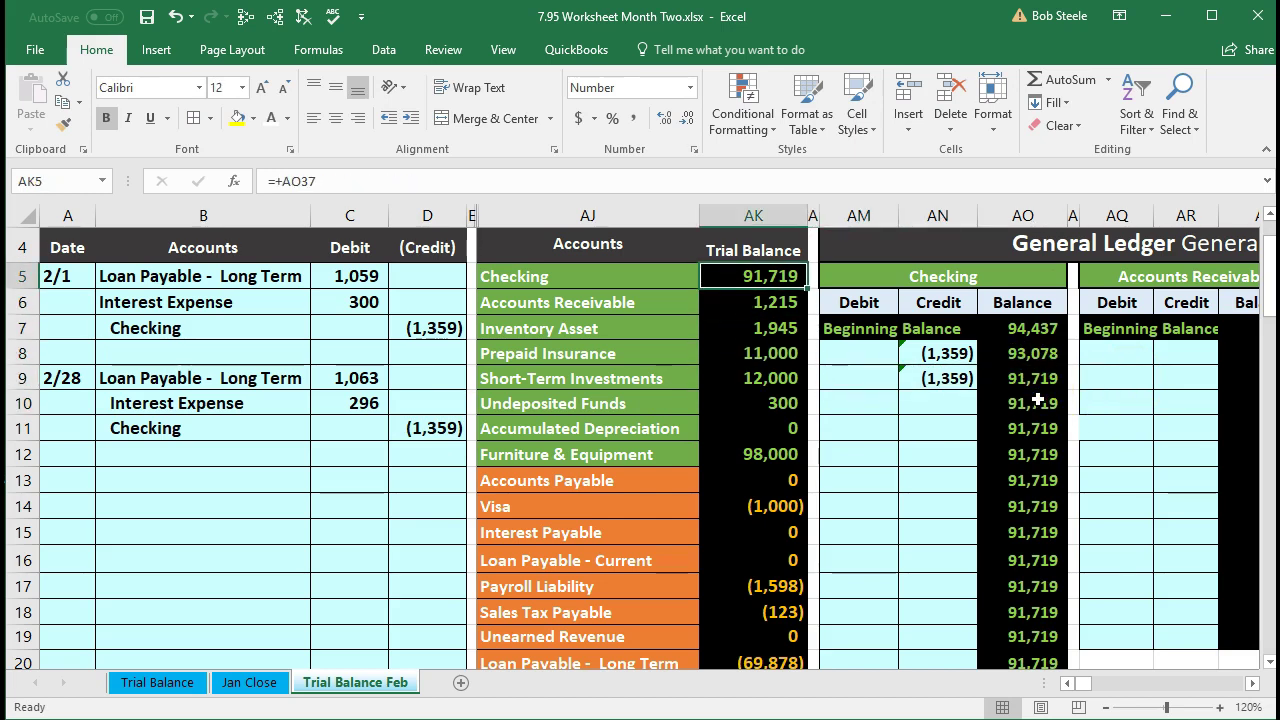
# - Trace the dependents of the trial balance amounts for Checking, Loan Payable - Long Term and Interest Expense
pyautogui.scroll(1, 943, 457)
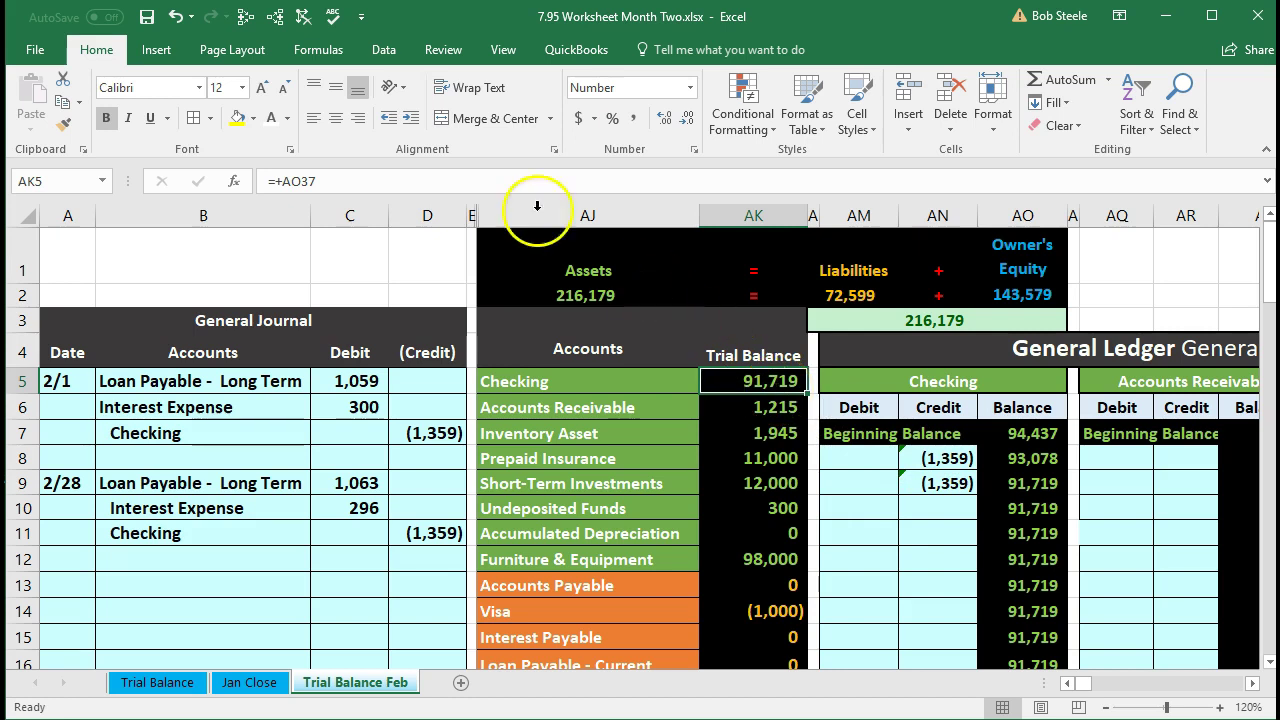
pyautogui.click(281, 20)
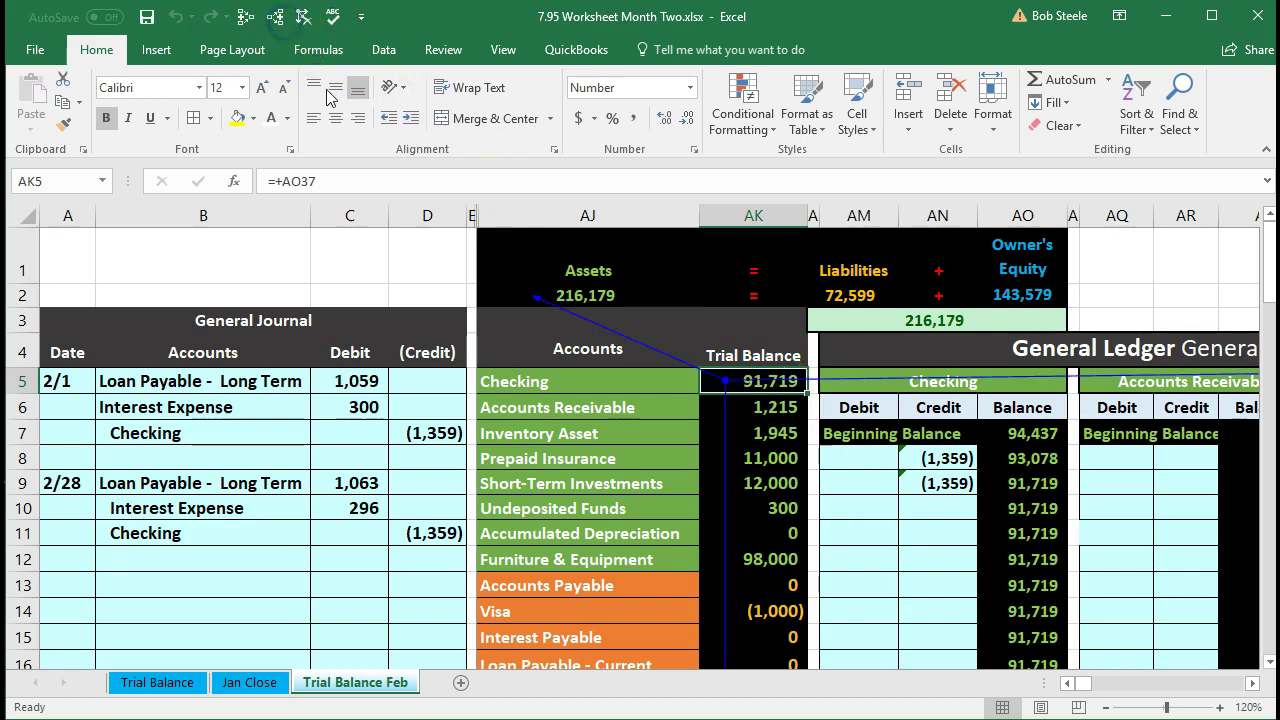
pyautogui.scroll(-3, 722, 491)
pyautogui.click(750, 501)
pyautogui.click(274, 18)
pyautogui.scroll(-3, 700, 400)
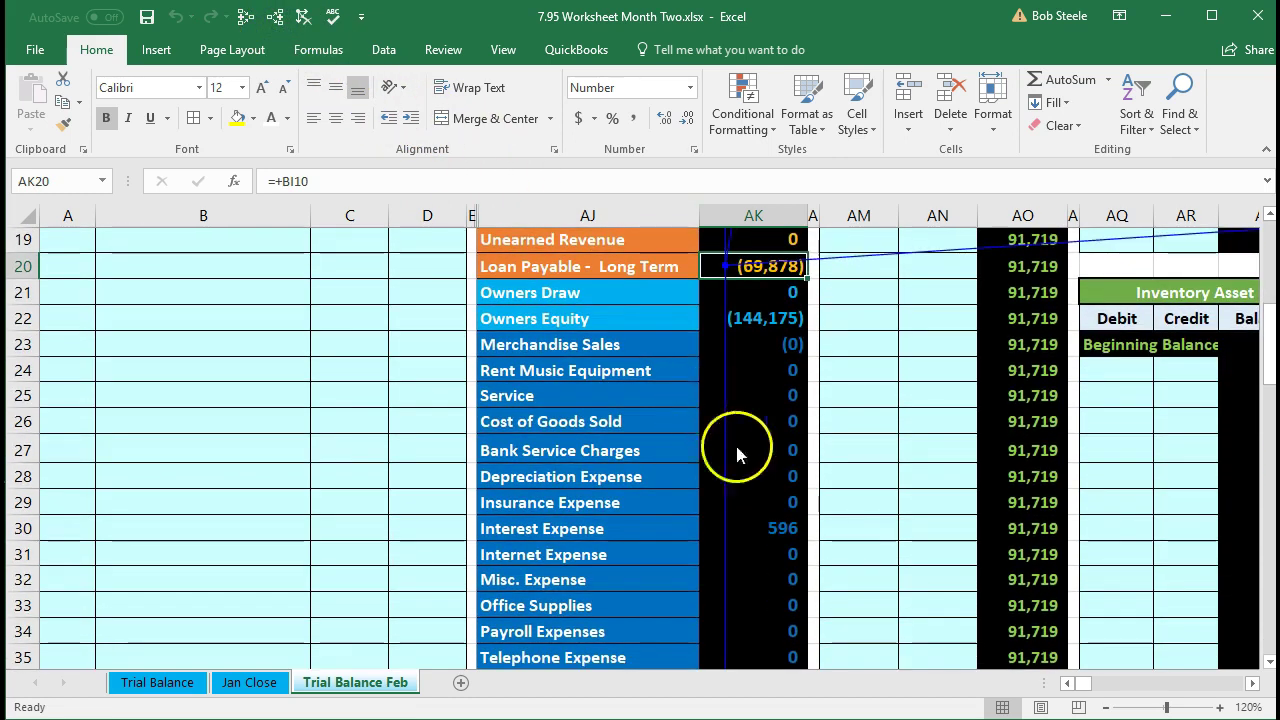
pyautogui.click(785, 530)
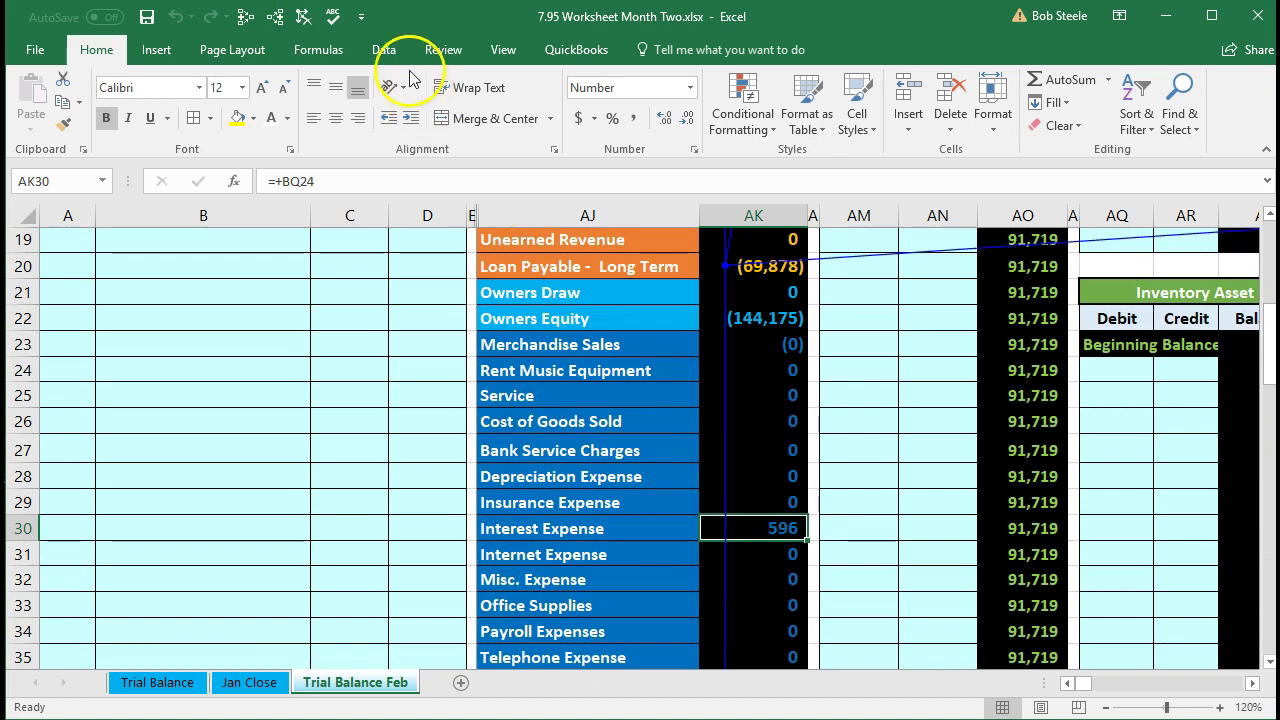
pyautogui.click(300, 18)
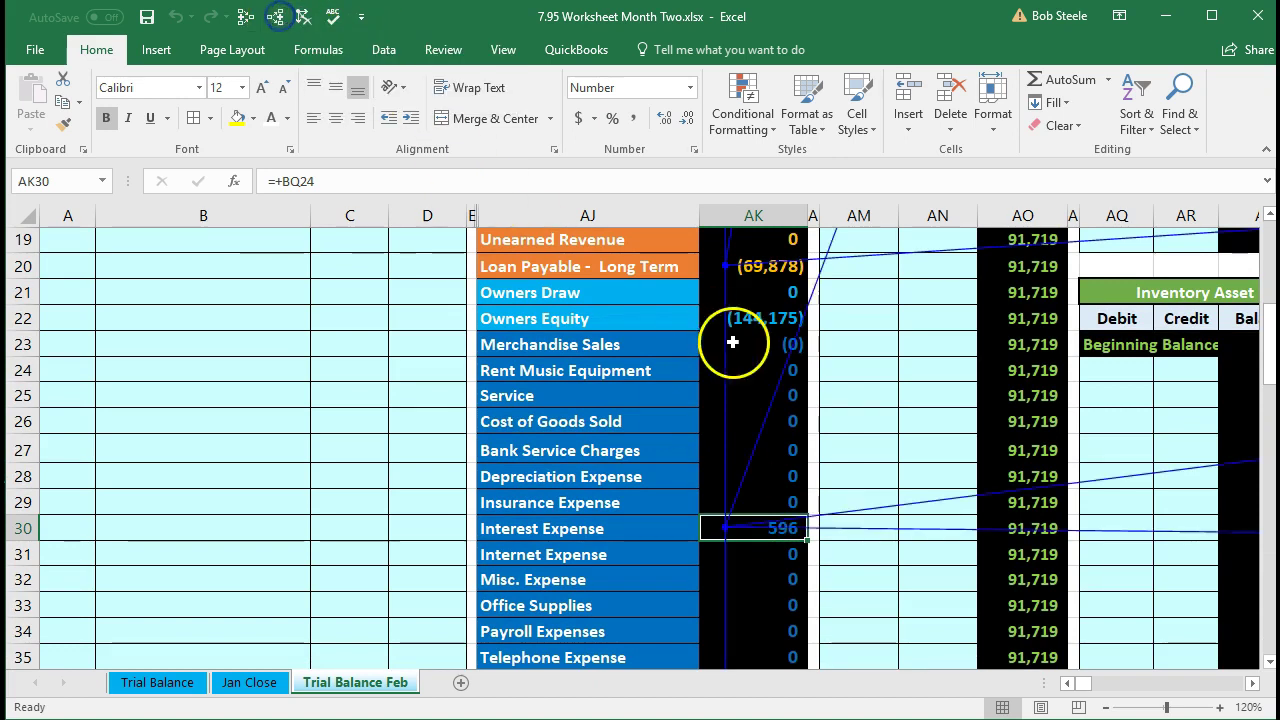
# - Follow the trace arrows to the Balance Sheet and examine the Cash and Total Assets amounts
pyautogui.scroll(6, 750, 400)
pyautogui.click(875, 436)
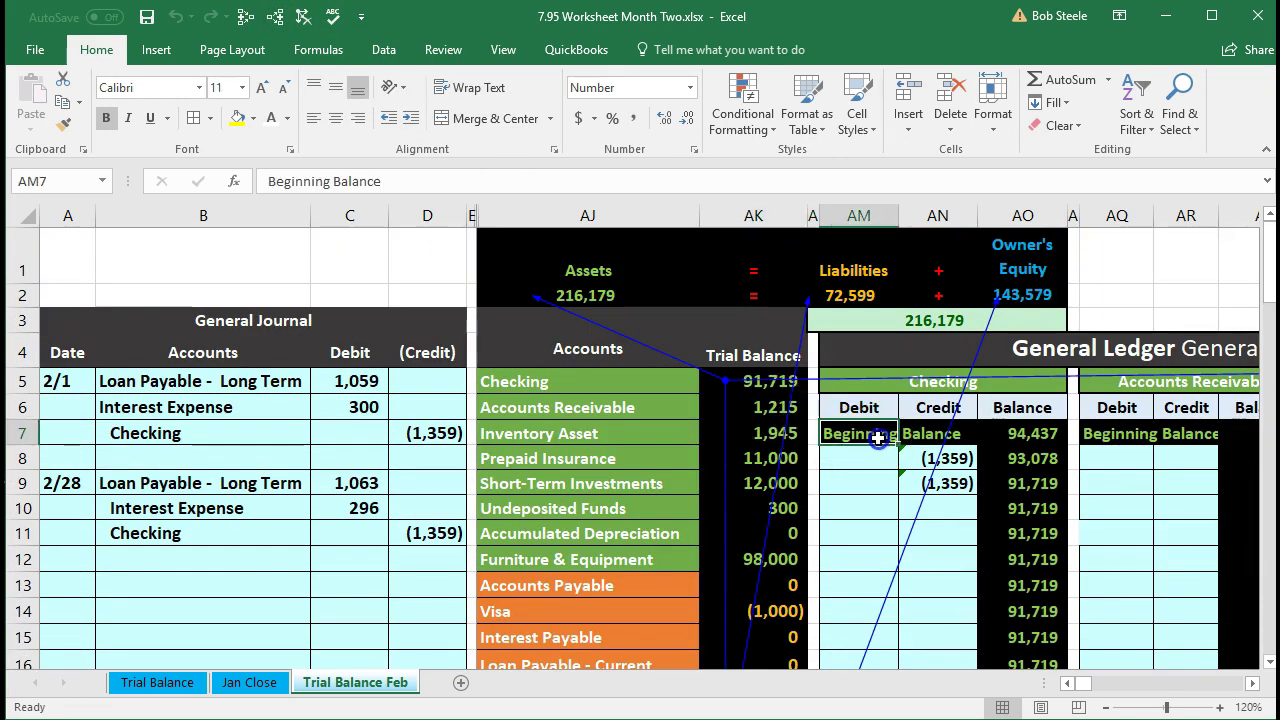
pyautogui.press('Right')
pyautogui.press('Right')
pyautogui.press('Right')
pyautogui.press('Right')
pyautogui.press('Right')
pyautogui.press('Right')
pyautogui.press('Right')
pyautogui.press('Right')
pyautogui.press('Right')
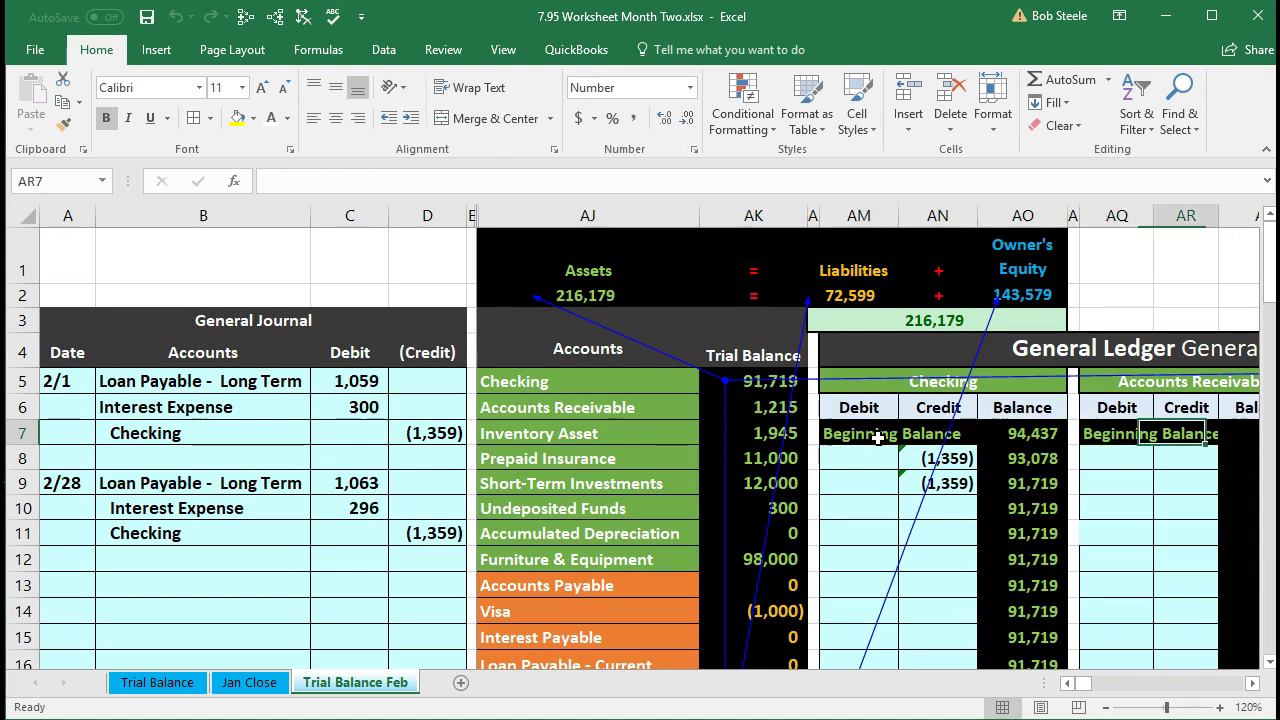
pyautogui.press('Right')
pyautogui.press('Right')
pyautogui.press('Right')
pyautogui.press('Right')
pyautogui.press('Right')
pyautogui.press('Right')
pyautogui.press('Right')
pyautogui.press('Right')
pyautogui.press('Right')
pyautogui.press('Right')
pyautogui.press('Right')
pyautogui.press('Right')
pyautogui.press('Right')
pyautogui.press('Right')
pyautogui.press('Right')
pyautogui.press('Right')
pyautogui.press('Right')
pyautogui.press('Right')
pyautogui.press('Right')
pyautogui.press('Right')
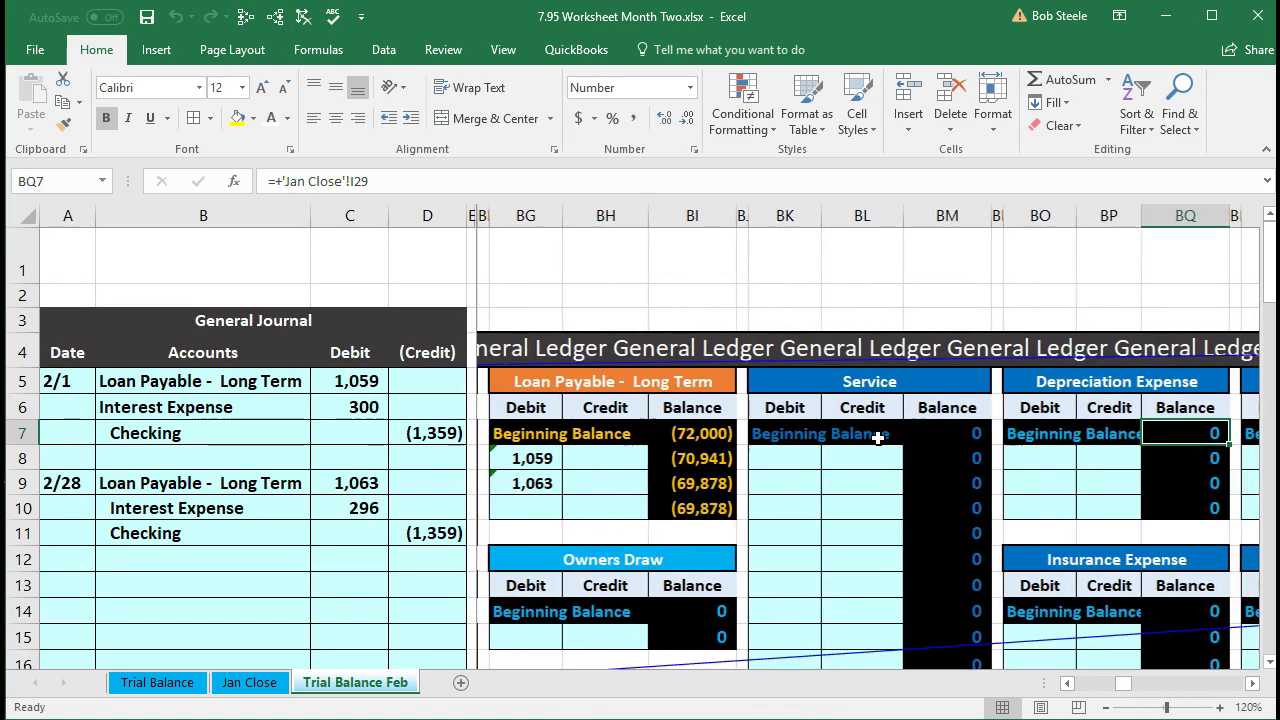
pyautogui.press('Right')
pyautogui.press('Right')
pyautogui.press('Right')
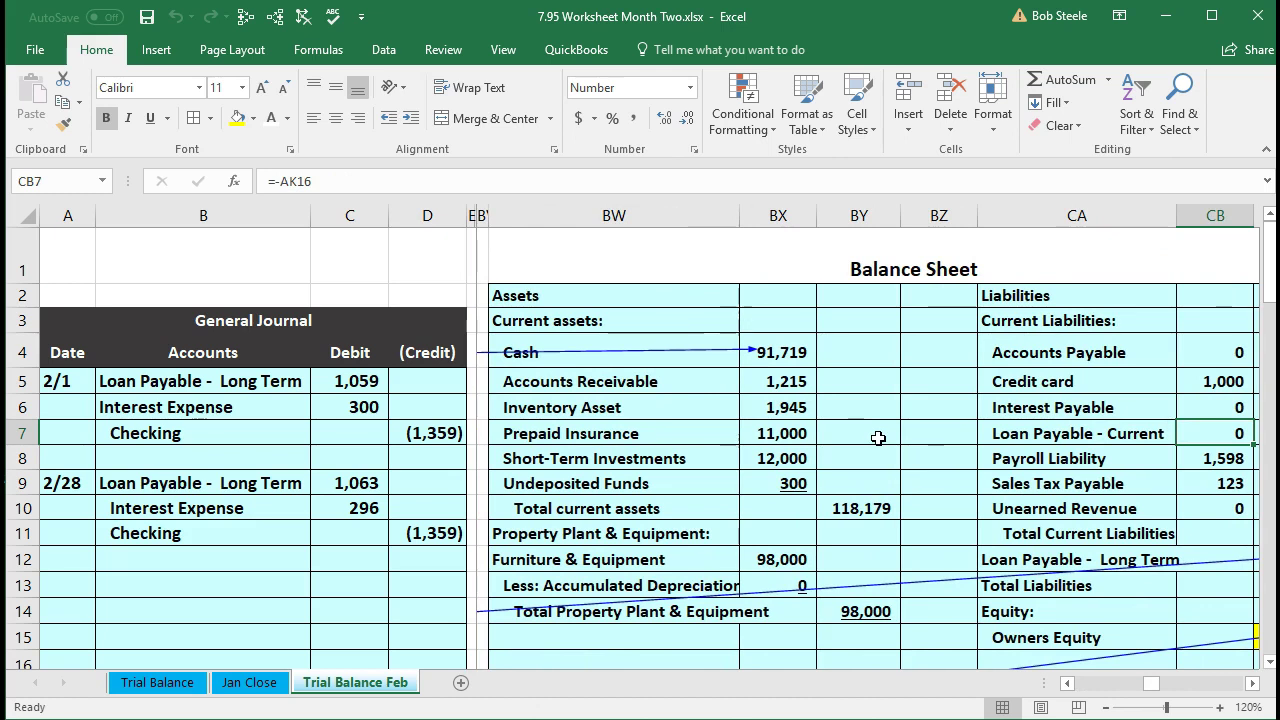
pyautogui.click(772, 352)
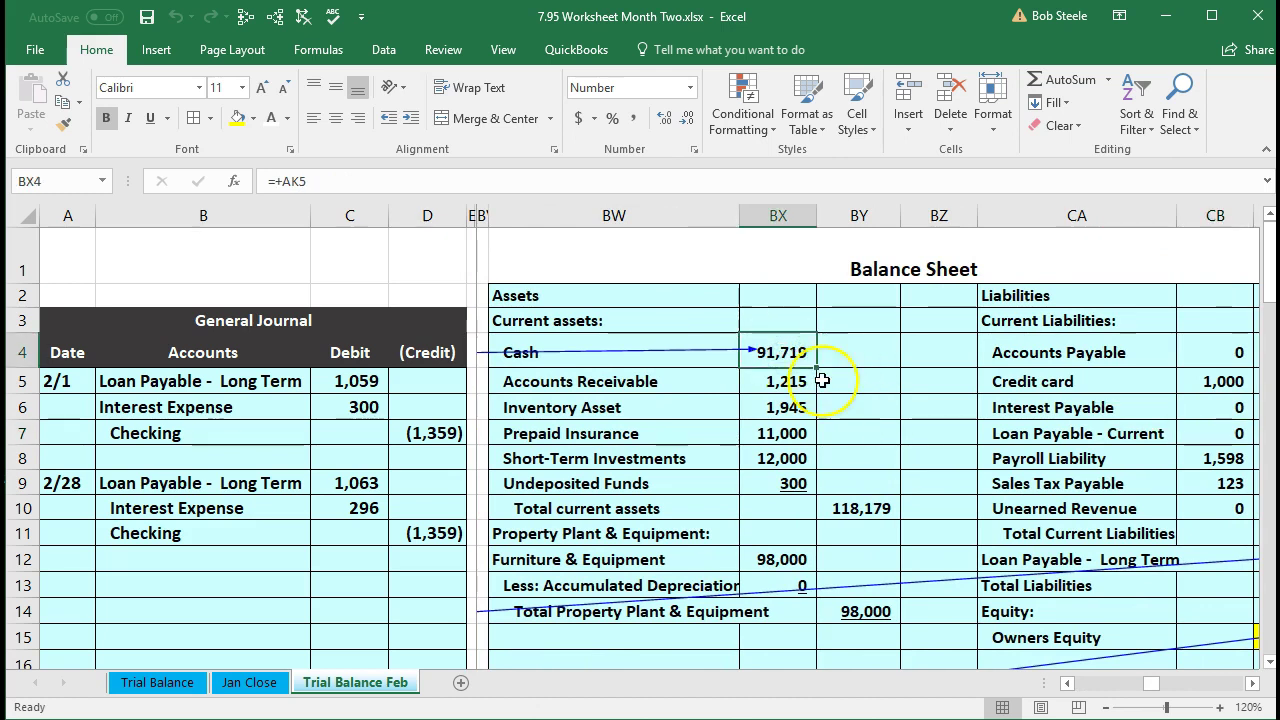
pyautogui.scroll(-1, 886, 508)
pyautogui.click(879, 589)
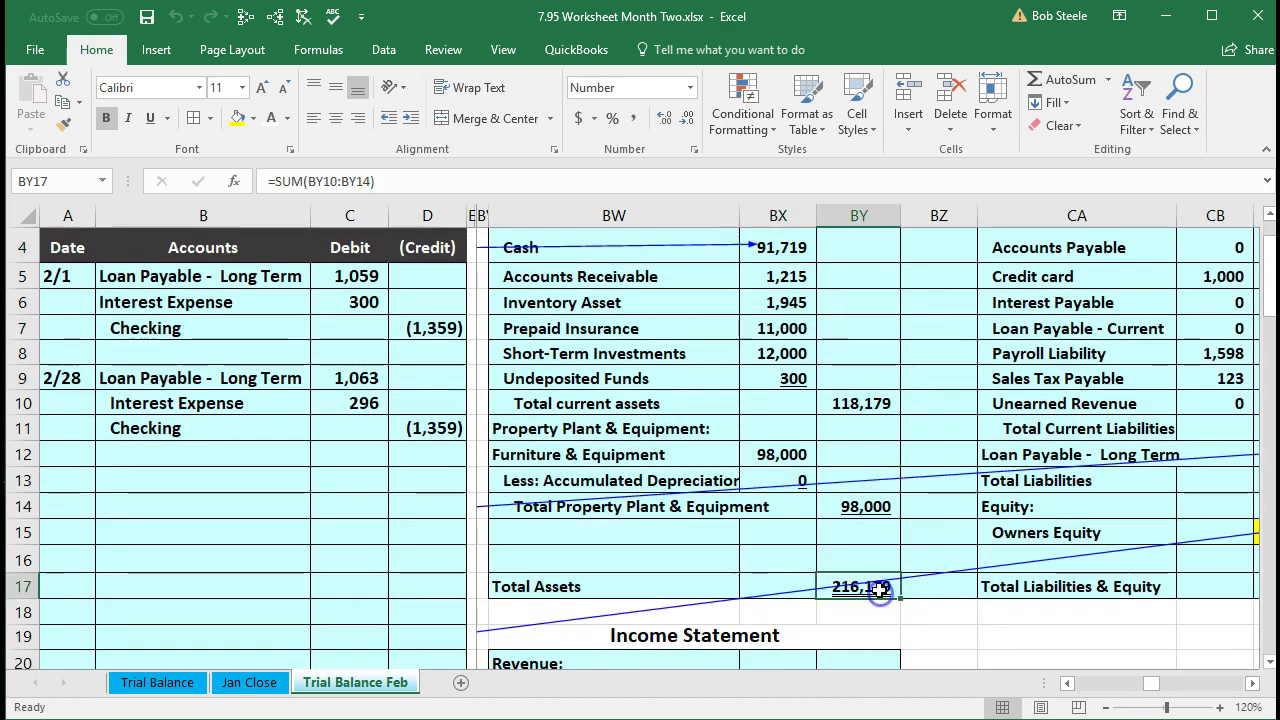
# - Check Total Liabilities & Equity and the Loan Payable - Long Term amount on the Balance Sheet
pyautogui.press('Right')
pyautogui.press('Right')
pyautogui.press('Right')
pyautogui.press('Right')
pyautogui.press('Right')
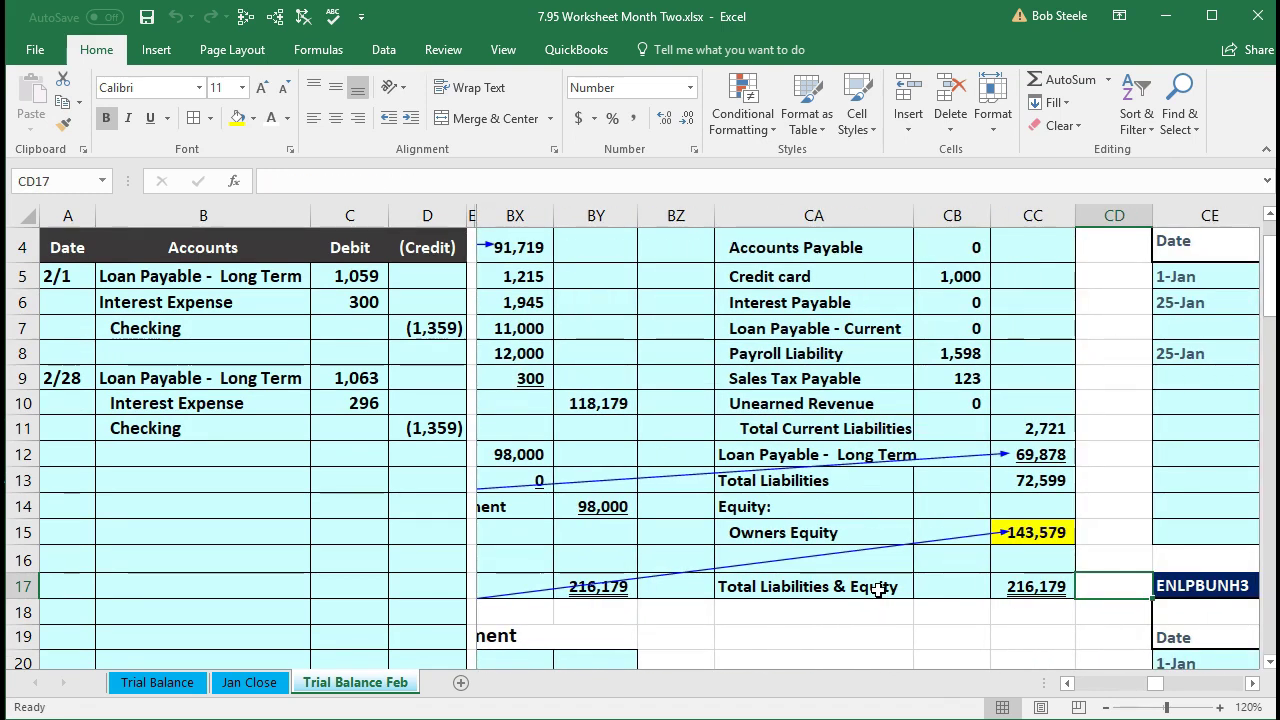
pyautogui.press('Left')
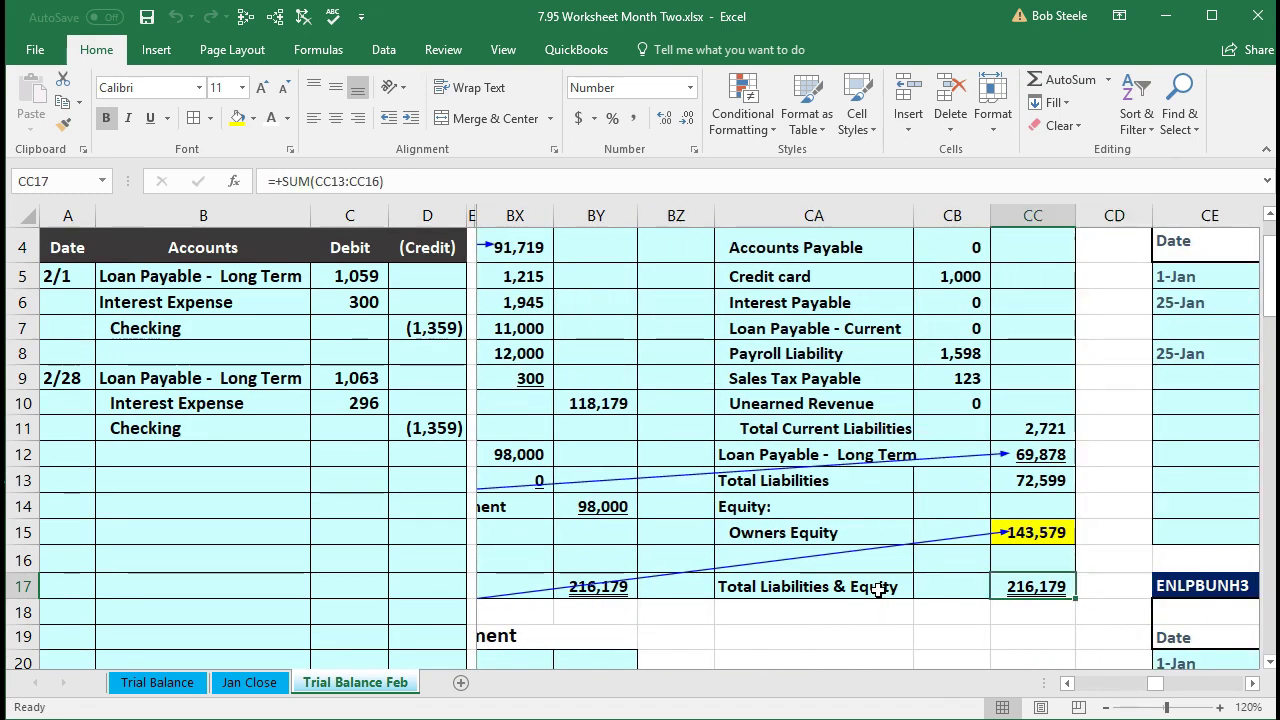
pyautogui.click(1026, 455)
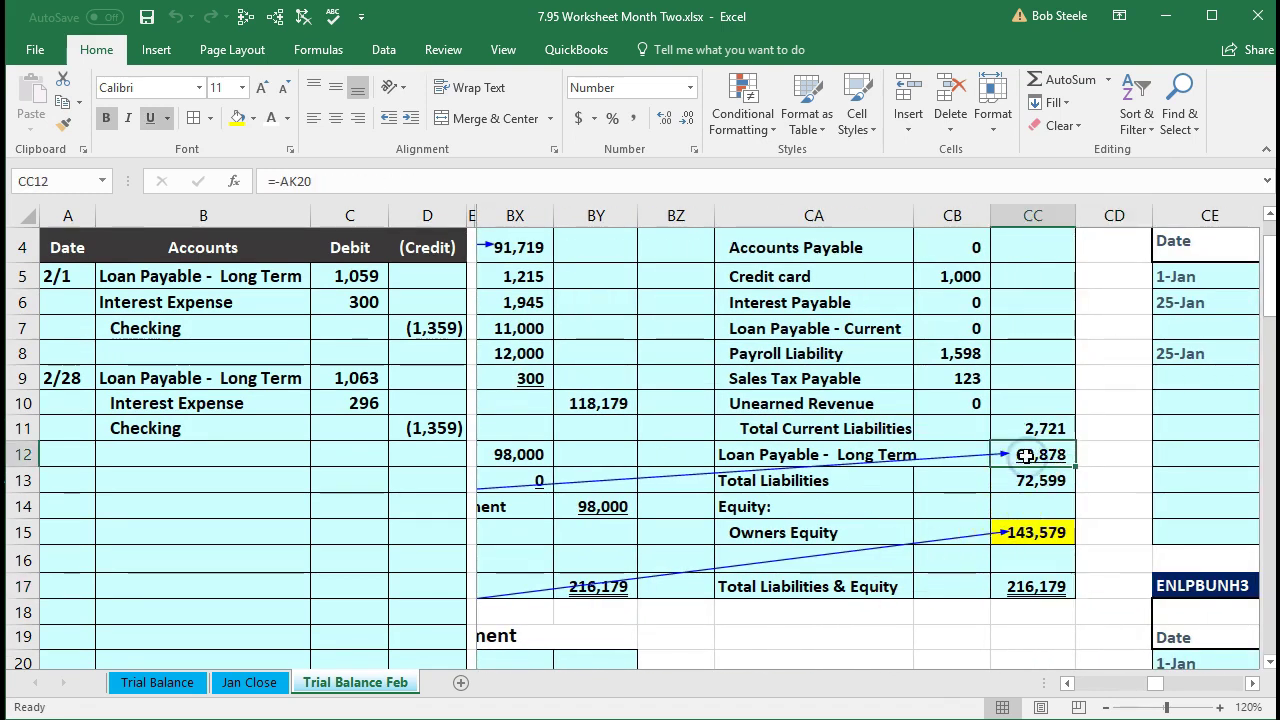
# - Examine the Interest Expense and Net Income (Loss) amounts on the Income Statement
pyautogui.click(1067, 682)
pyautogui.scroll(-1, 1032, 634)
pyautogui.scroll(-3, 1032, 634)
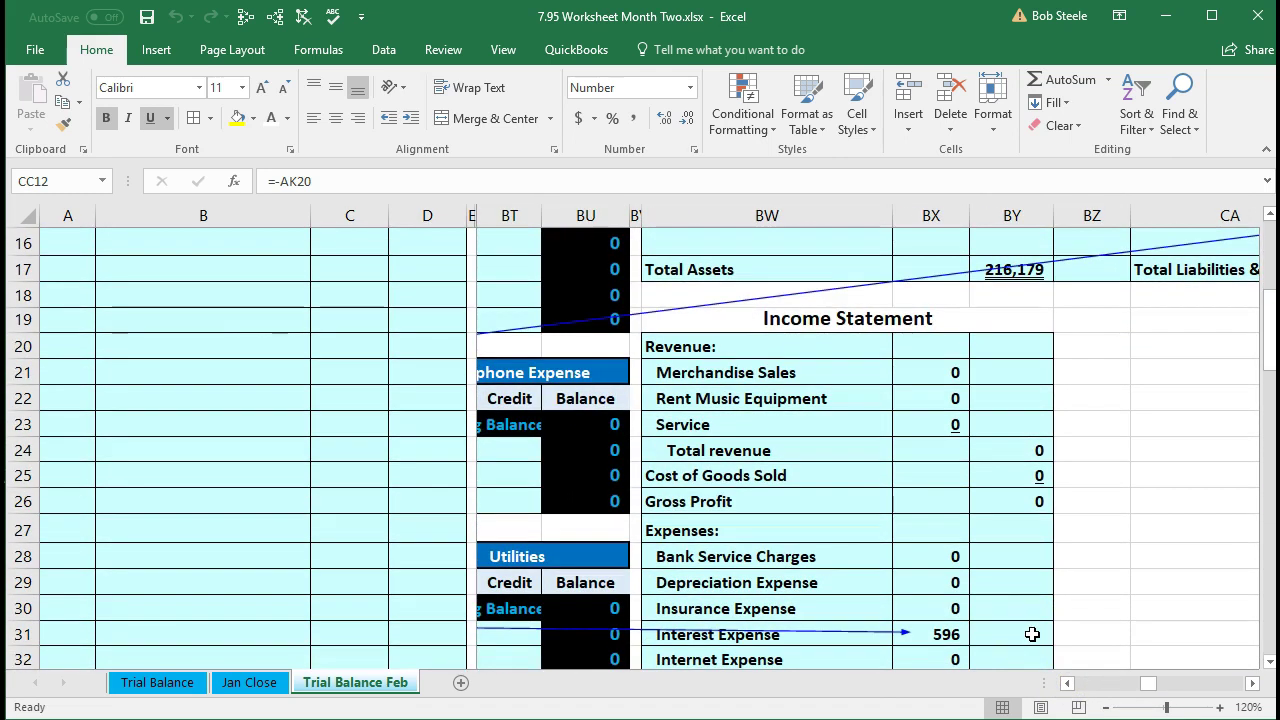
pyautogui.click(943, 632)
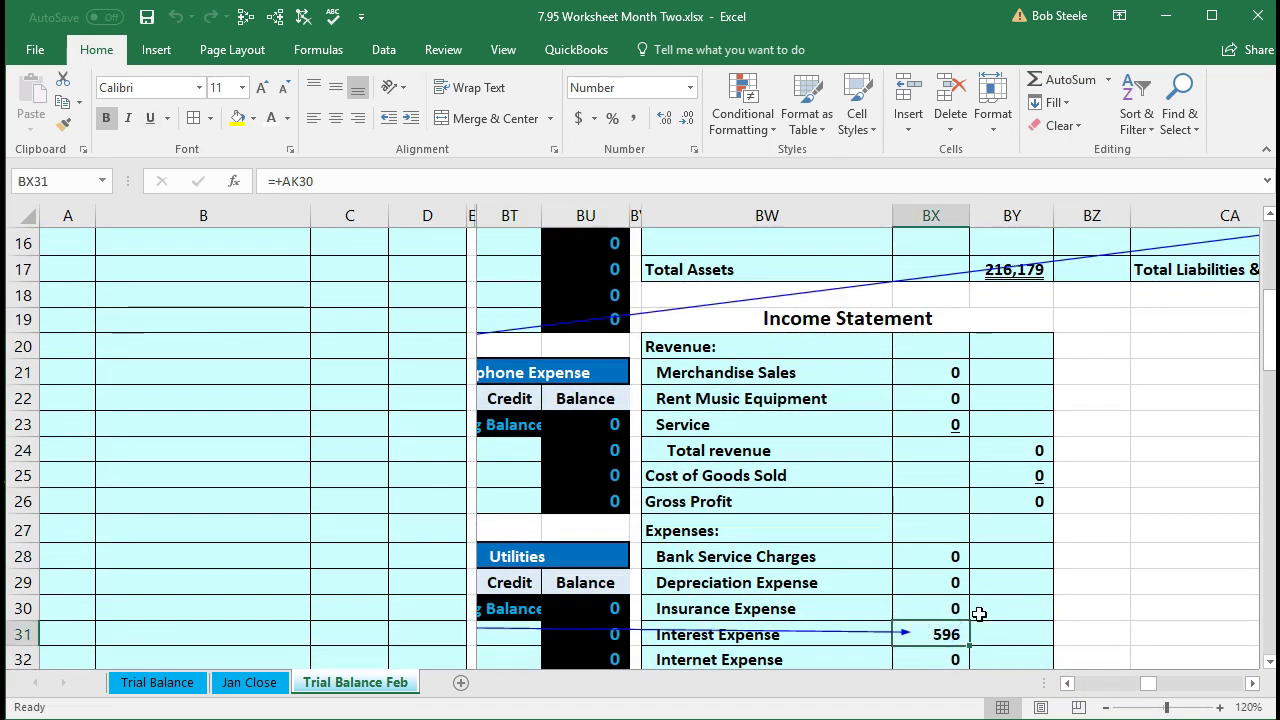
pyautogui.scroll(-4, 986, 610)
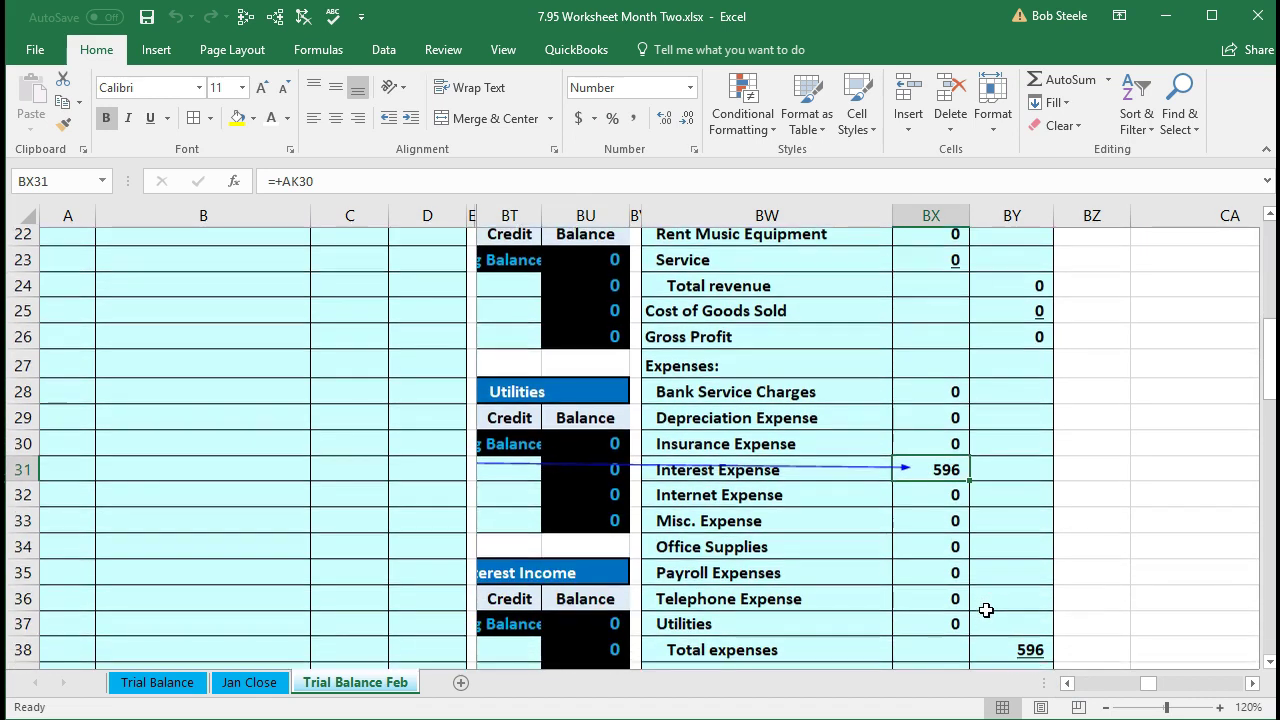
pyautogui.click(986, 610)
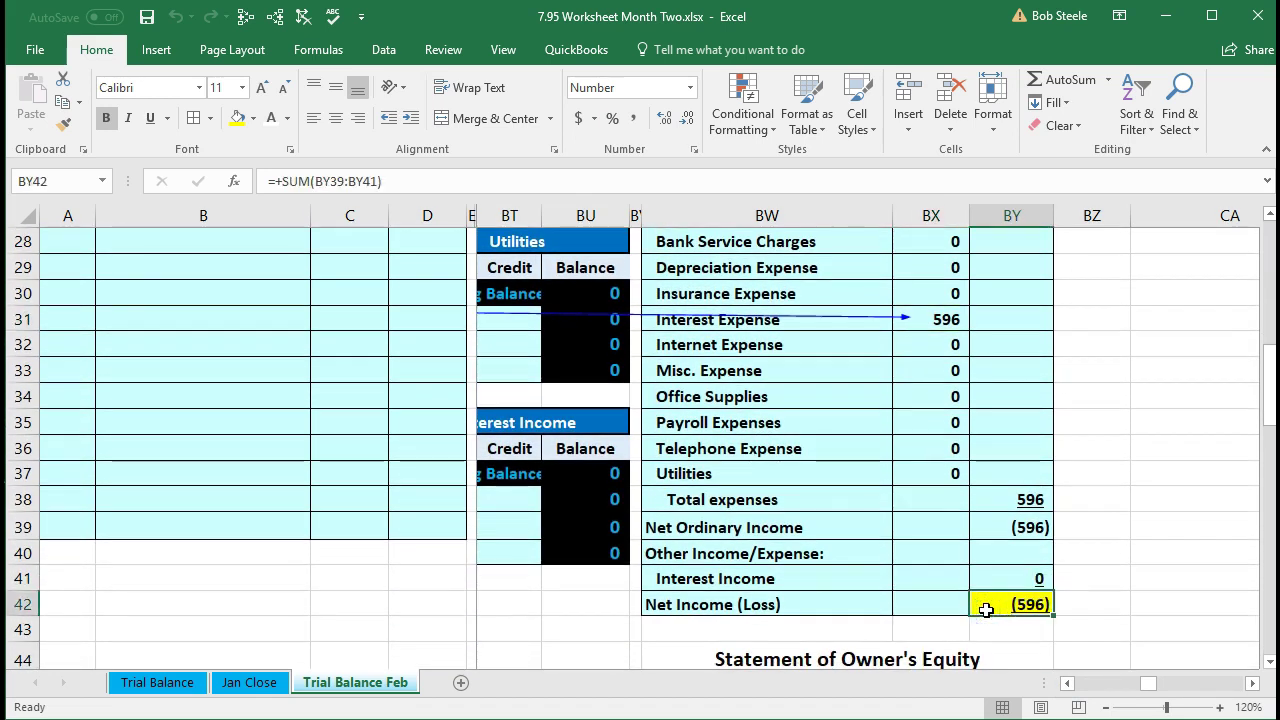
pyautogui.click(955, 320)
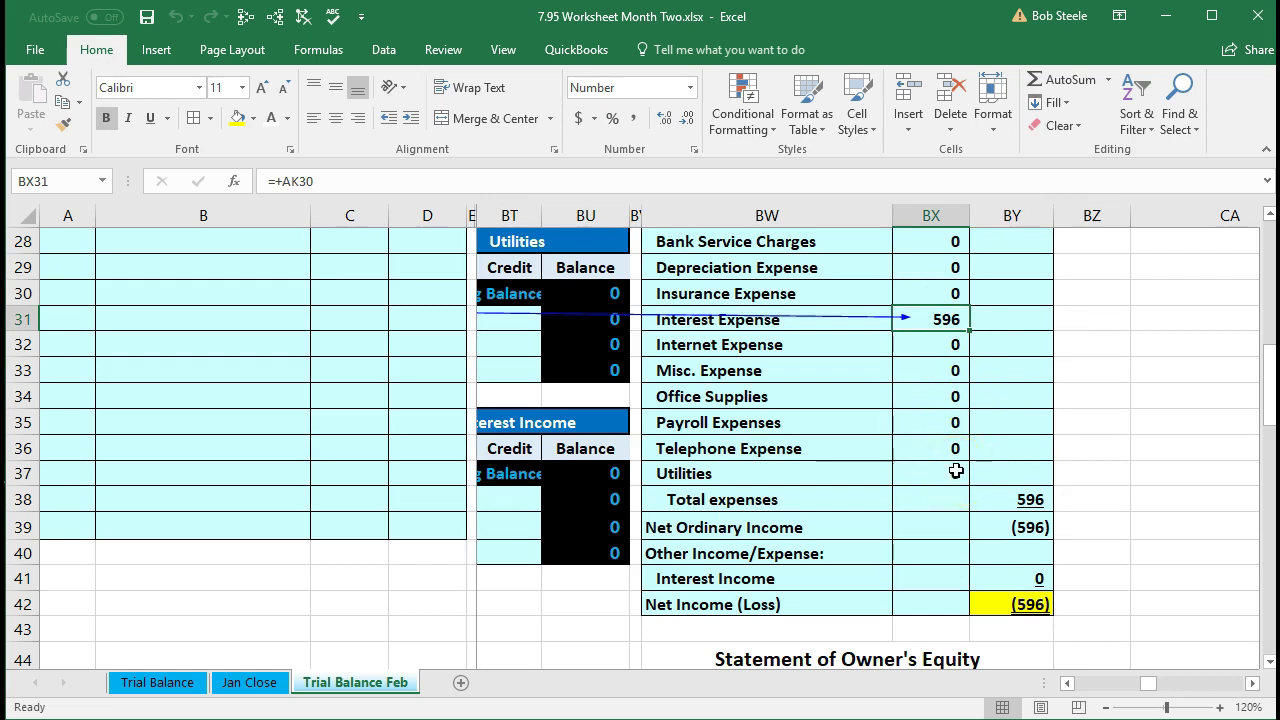
# - Compare the Income Statement's net income with the Statement of Owner's Equity and check Ending Owner's Equity
pyautogui.scroll(-1, 956, 471)
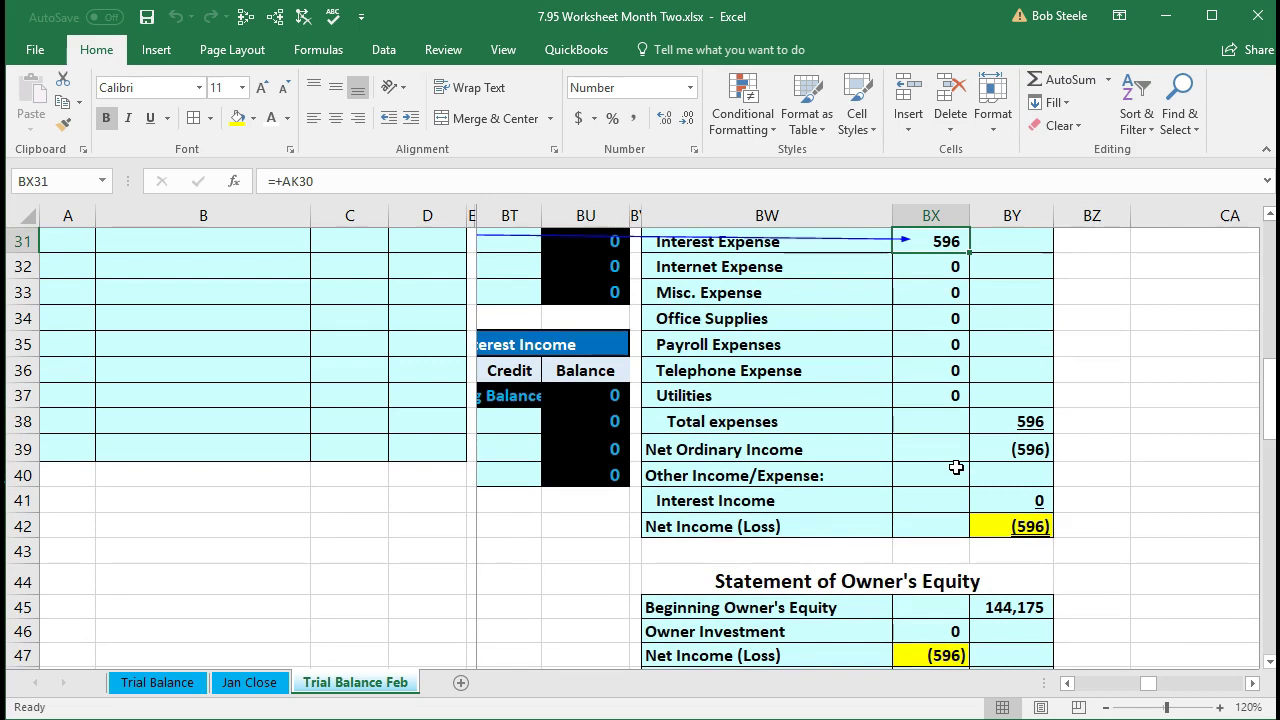
pyautogui.scroll(-2, 956, 467)
pyautogui.click(1006, 369)
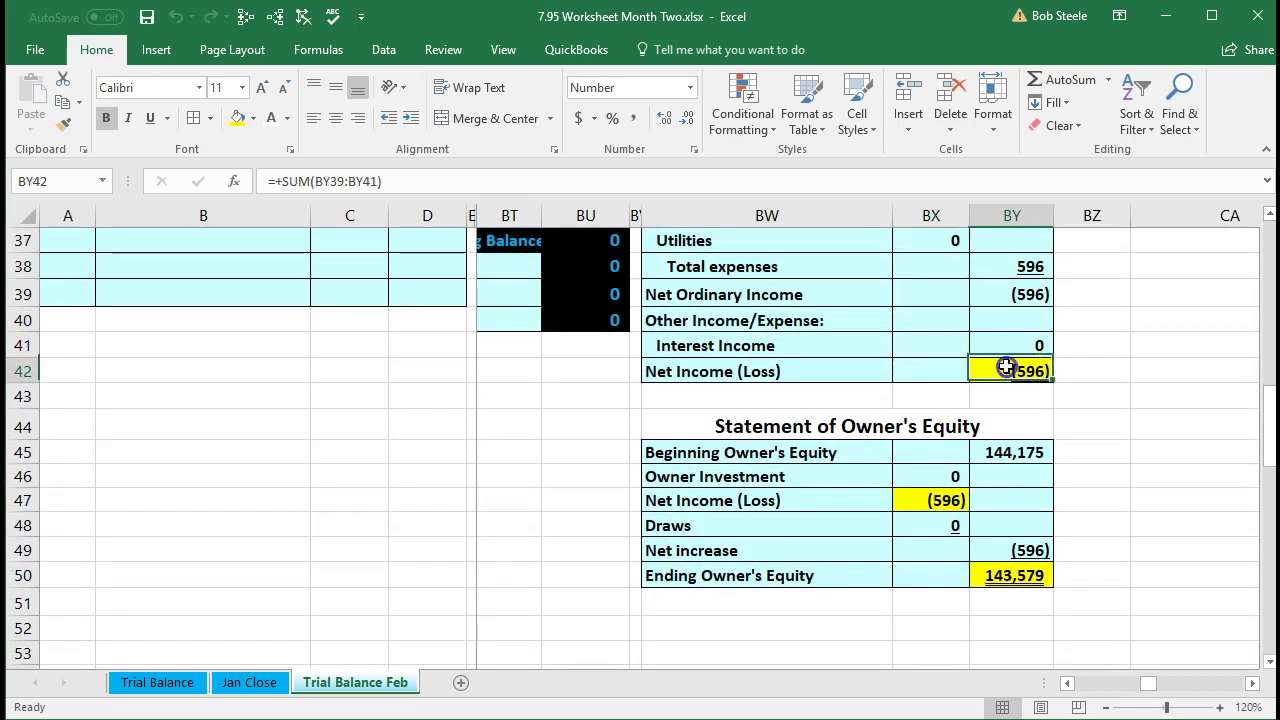
pyautogui.click(941, 500)
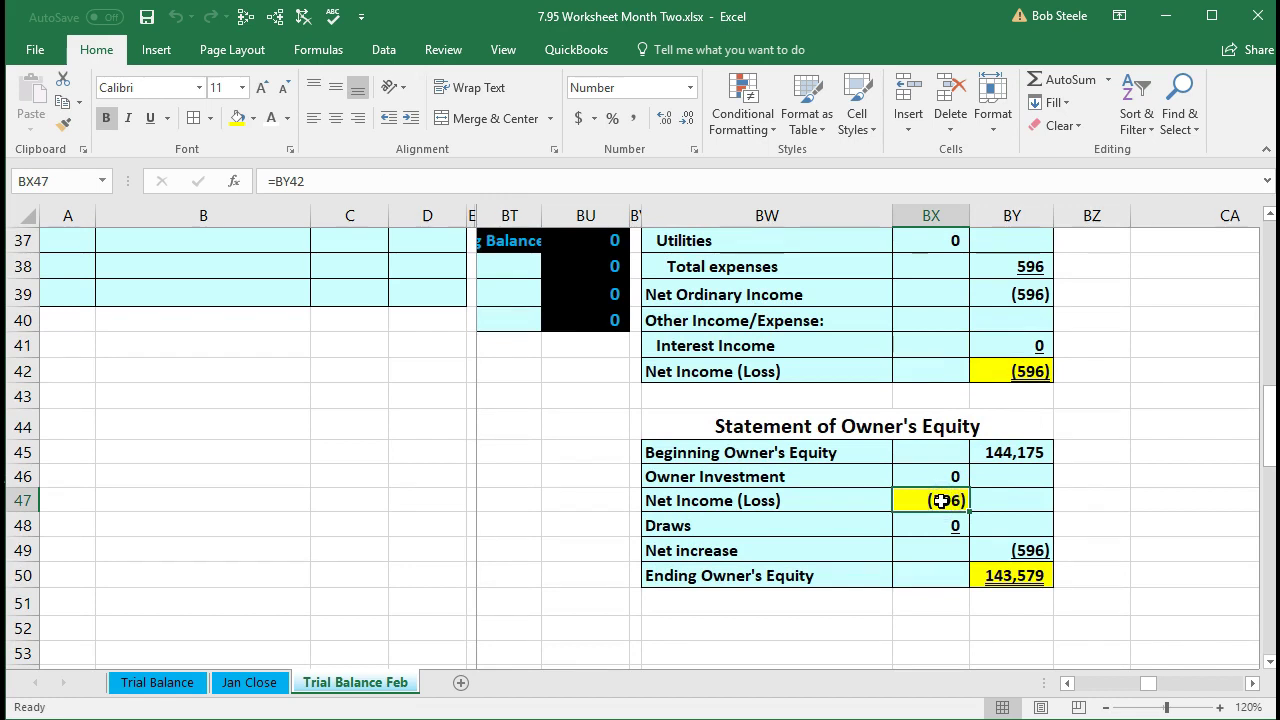
pyautogui.click(992, 580)
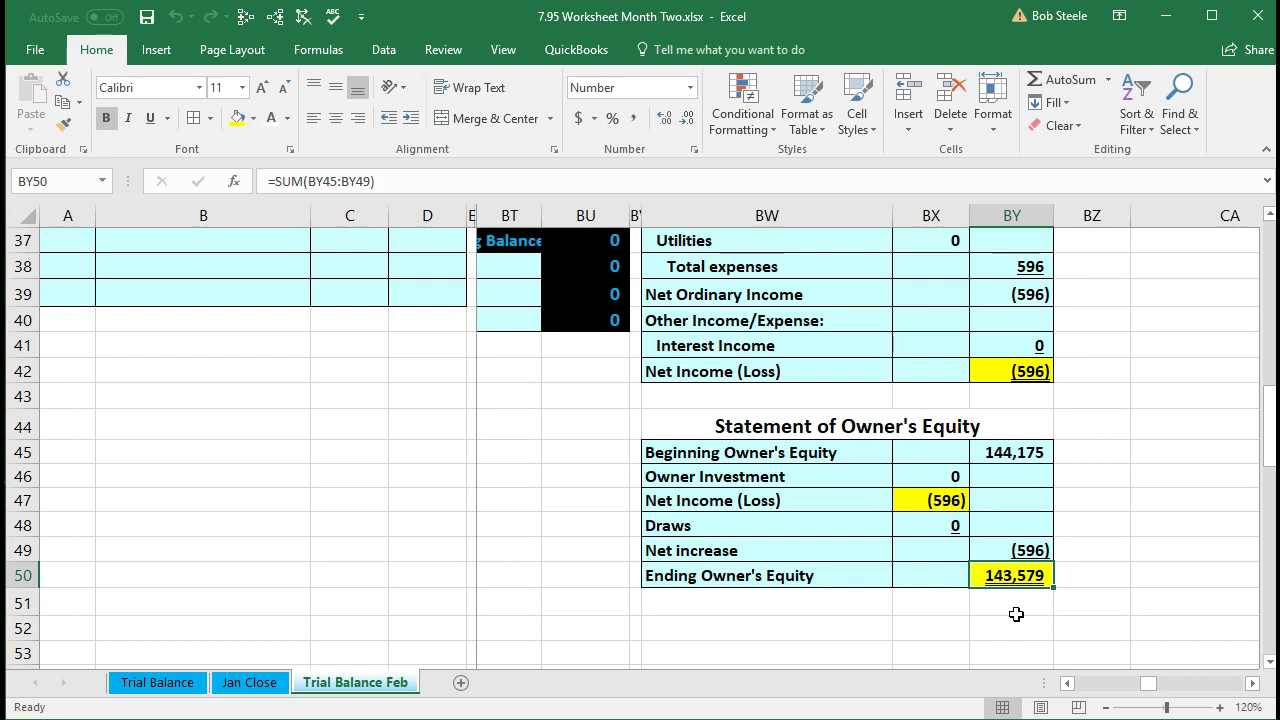
# - Compare Ending Owner's Equity with the Owners Equity line in the Balance Sheet's equity section
pyautogui.scroll(9, 1016, 614)
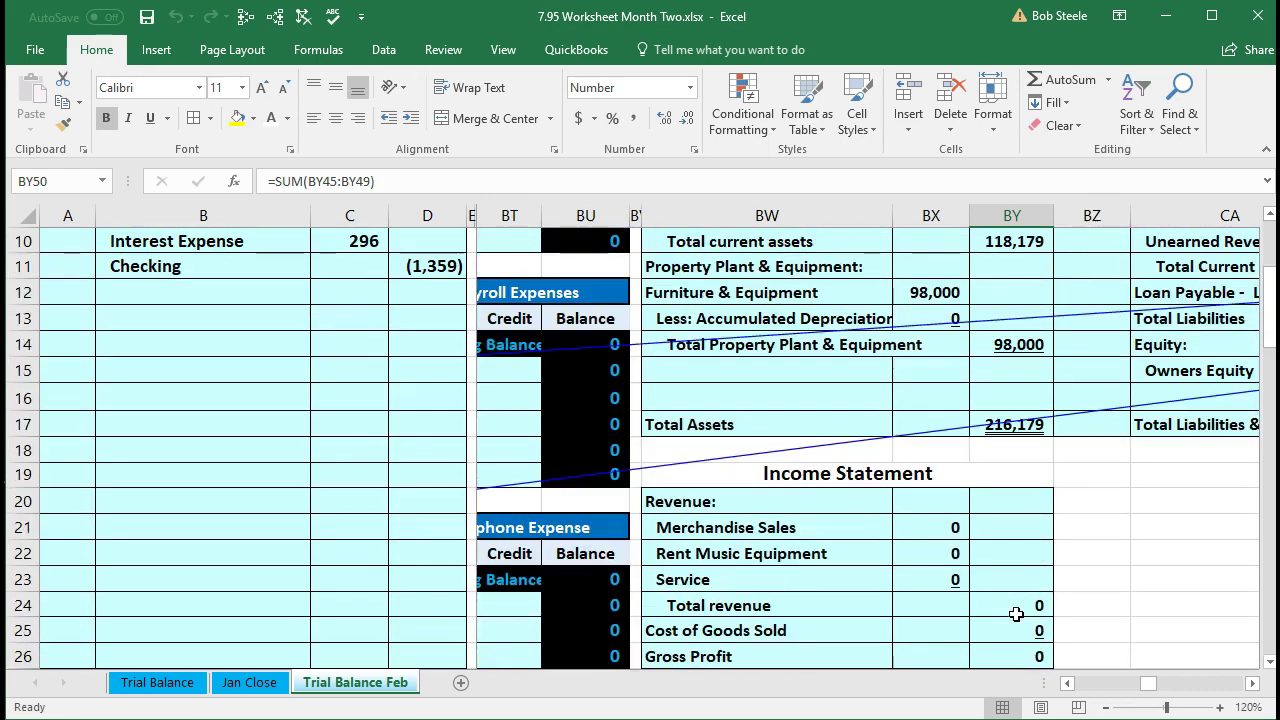
pyautogui.click(1158, 371)
pyautogui.press('Right')
pyautogui.press('Right')
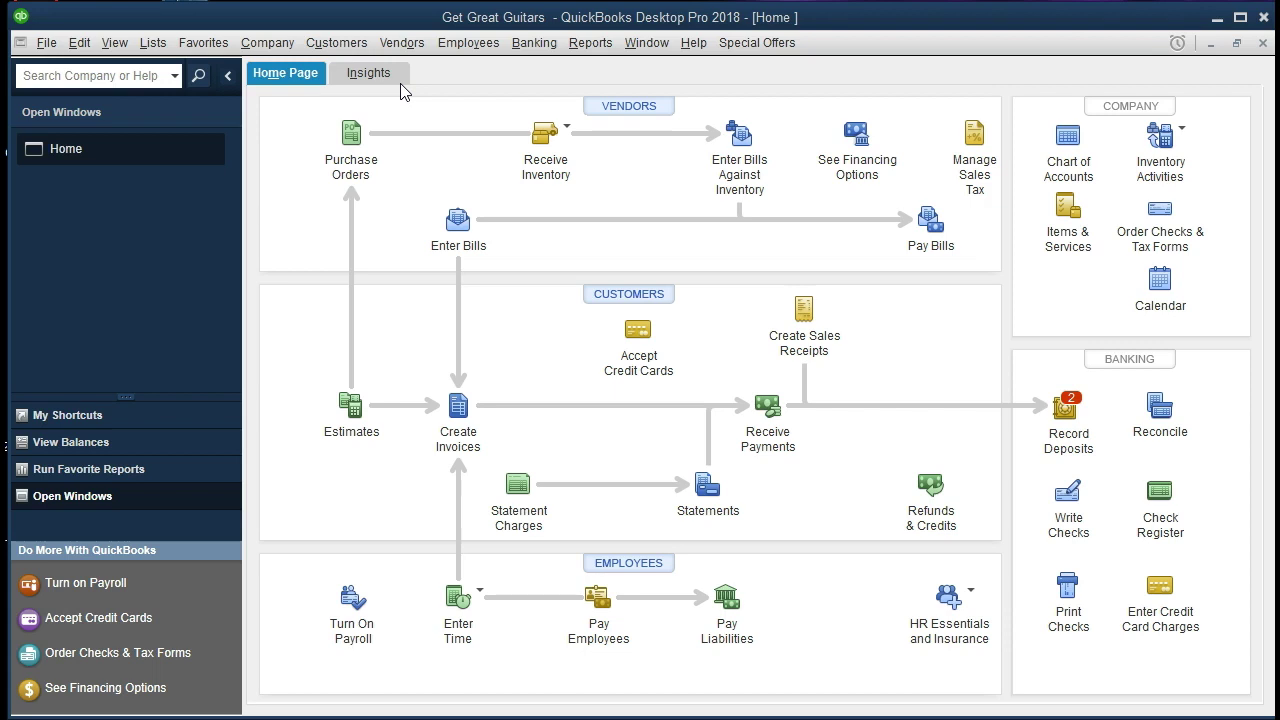
pyautogui.click(47, 43)
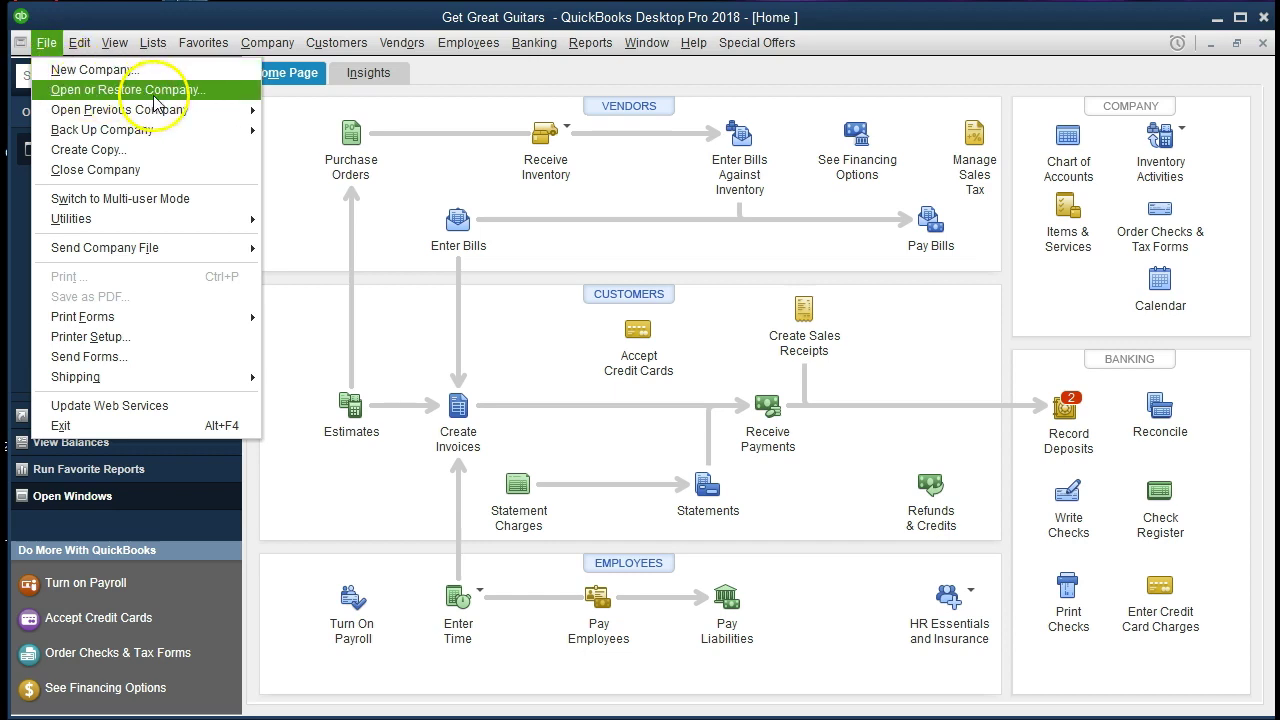
pyautogui.click(288, 188)
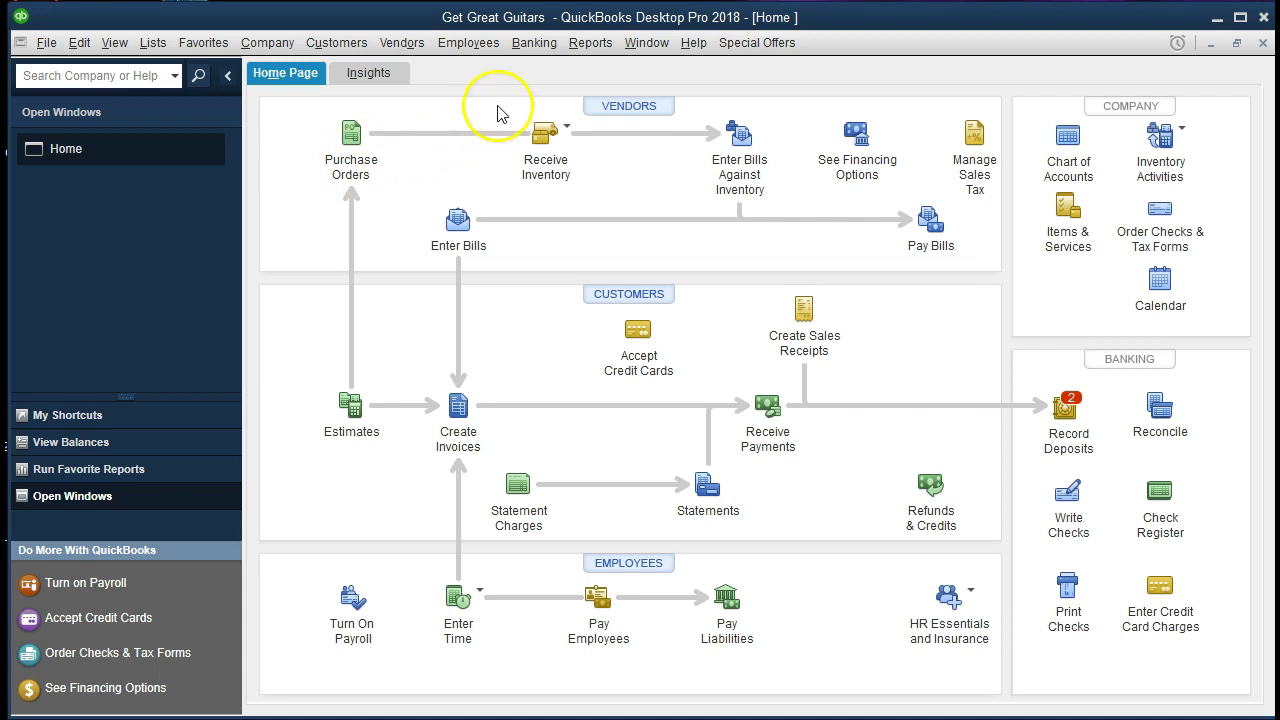
# - Open the standard Balance Sheet report for Get Great Guitars in QuickBooks
pyautogui.click(598, 48)
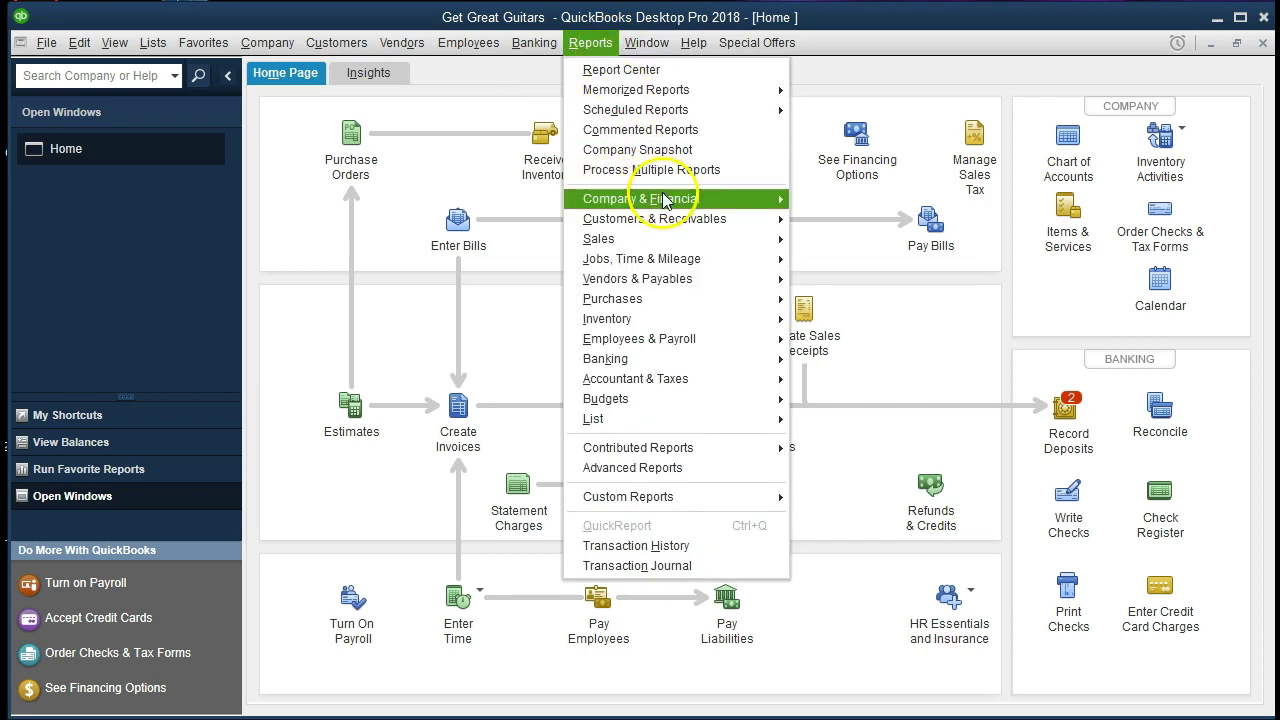
pyautogui.moveTo(700, 198)
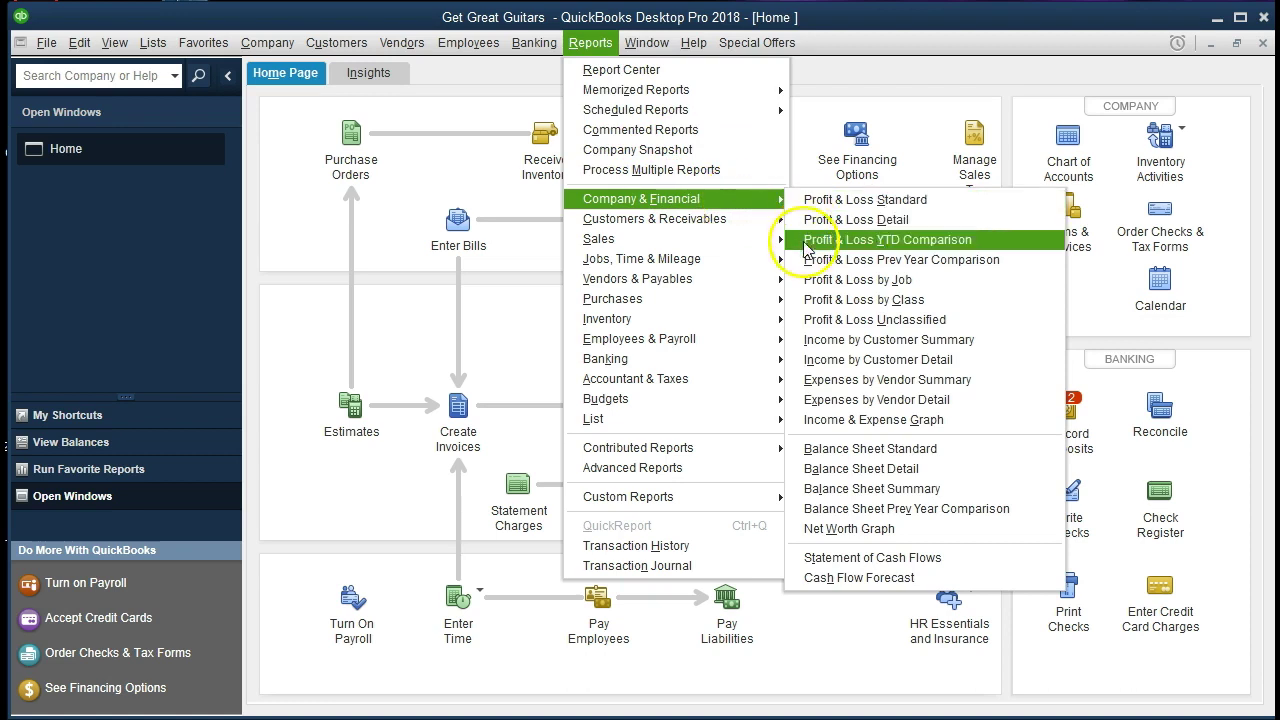
pyautogui.click(798, 449)
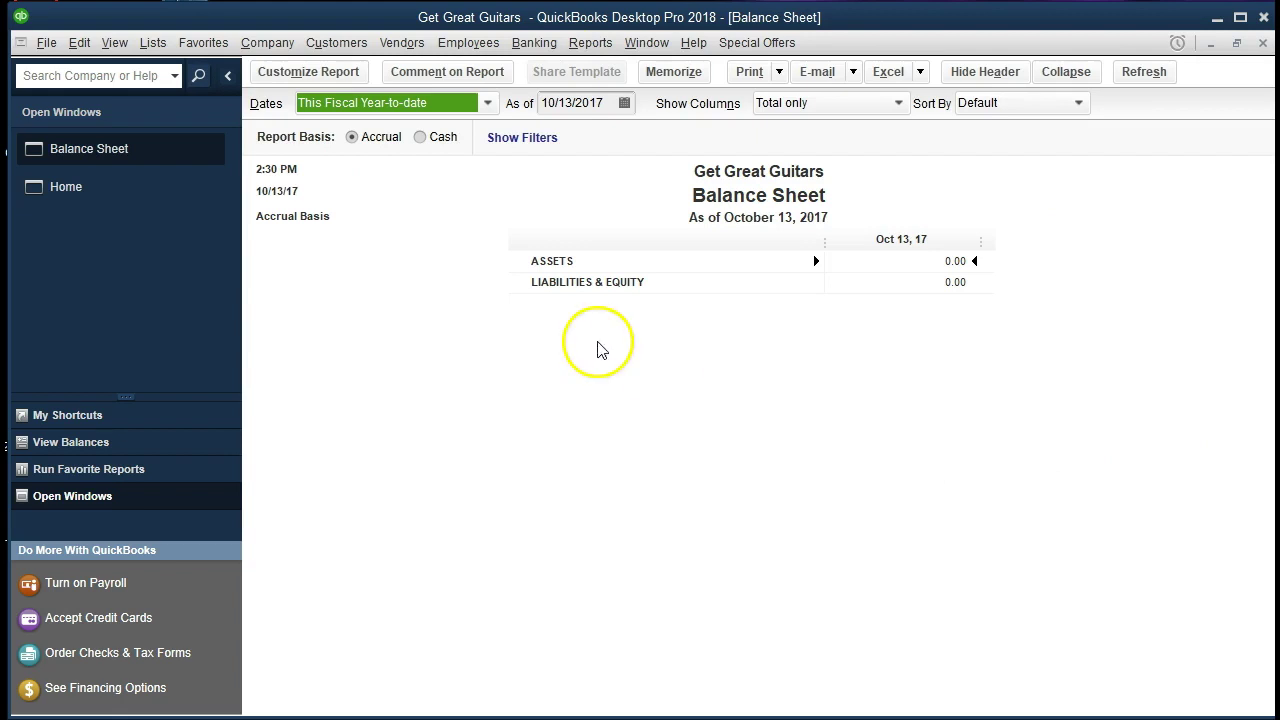
# - Customize the Balance Sheet report's date range to run from 01/01/2021 to 12/31/2021
pyautogui.click(349, 80)
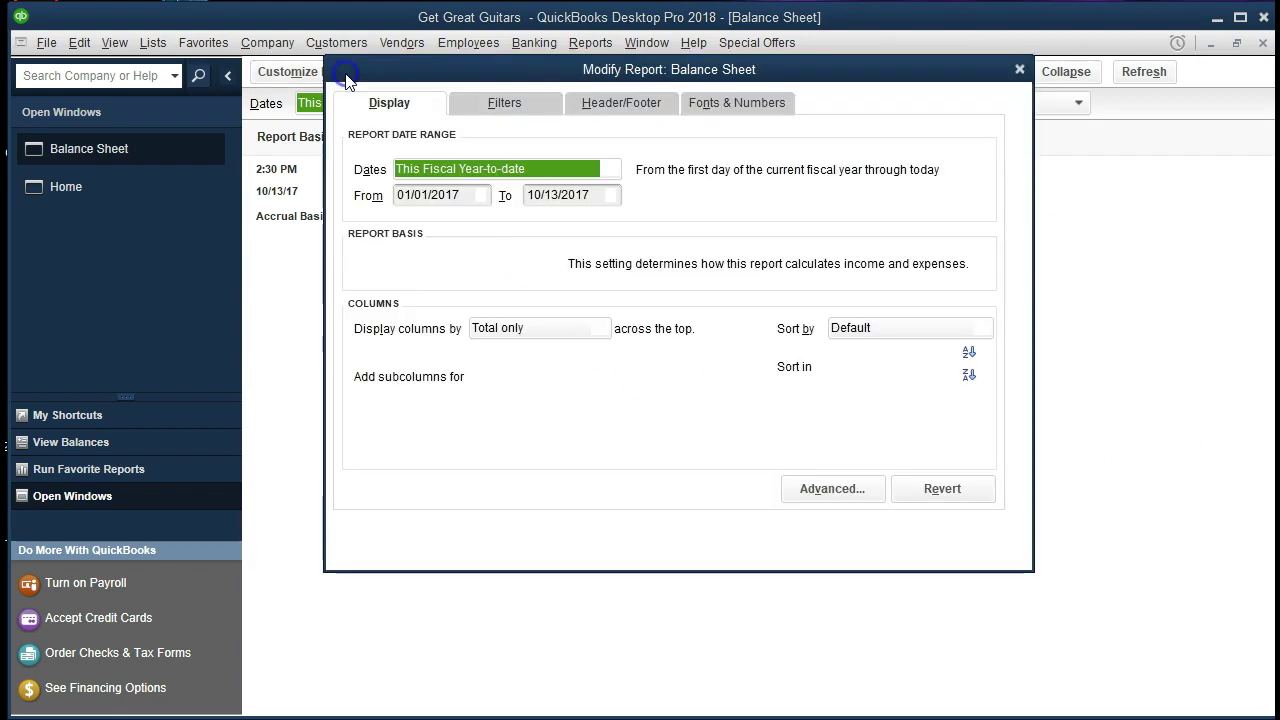
pyautogui.press('Tab')
pyautogui.write('0')
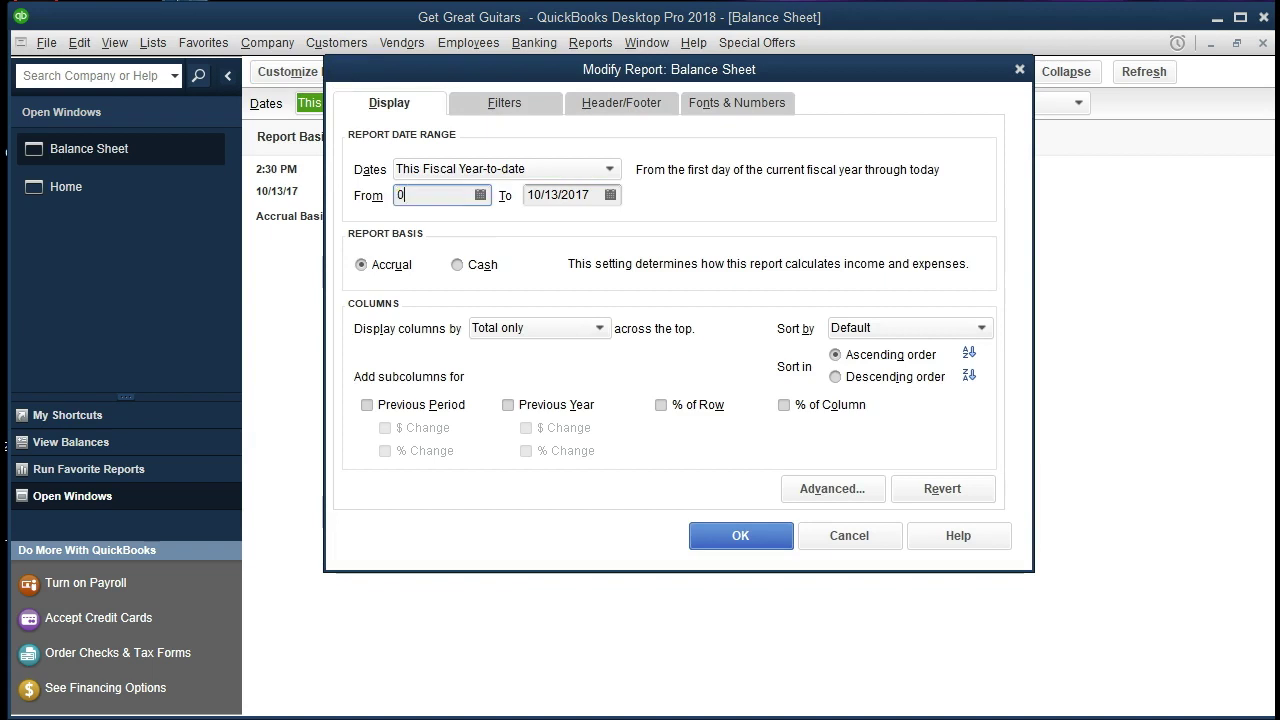
pyautogui.write('10121')
pyautogui.press('Tab')
pyautogui.click(346, 232)
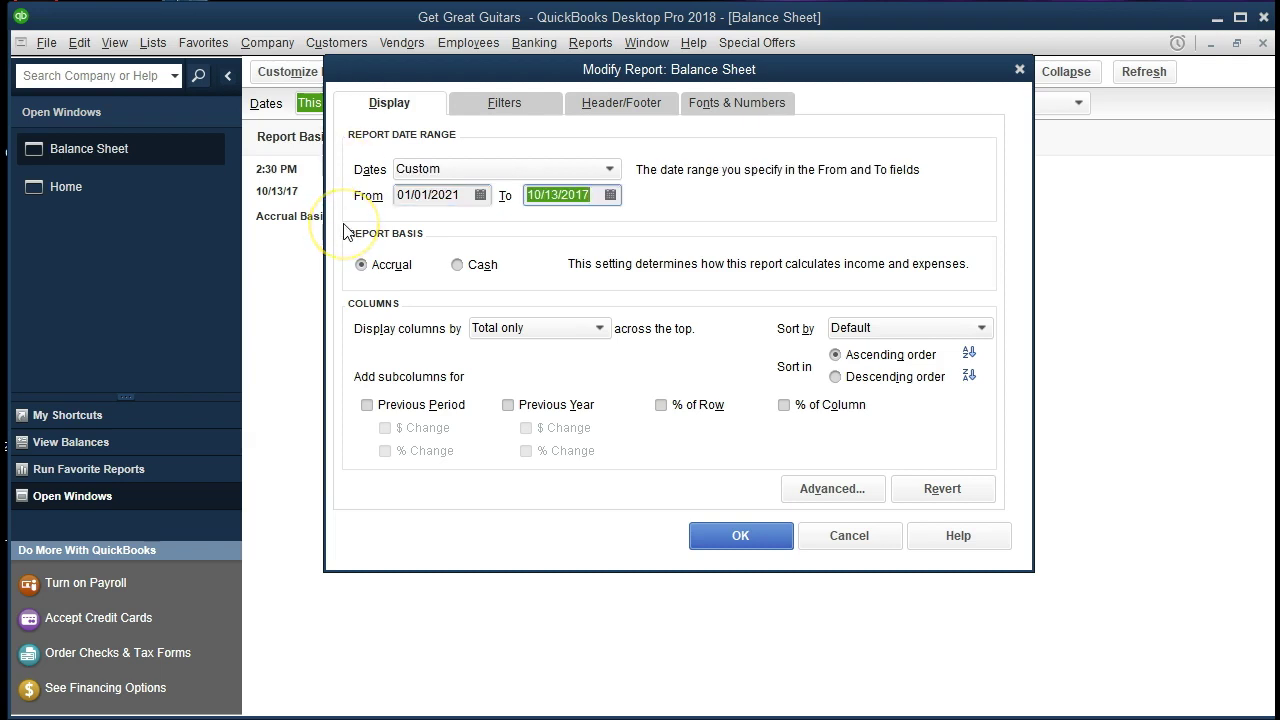
pyautogui.write('123121')
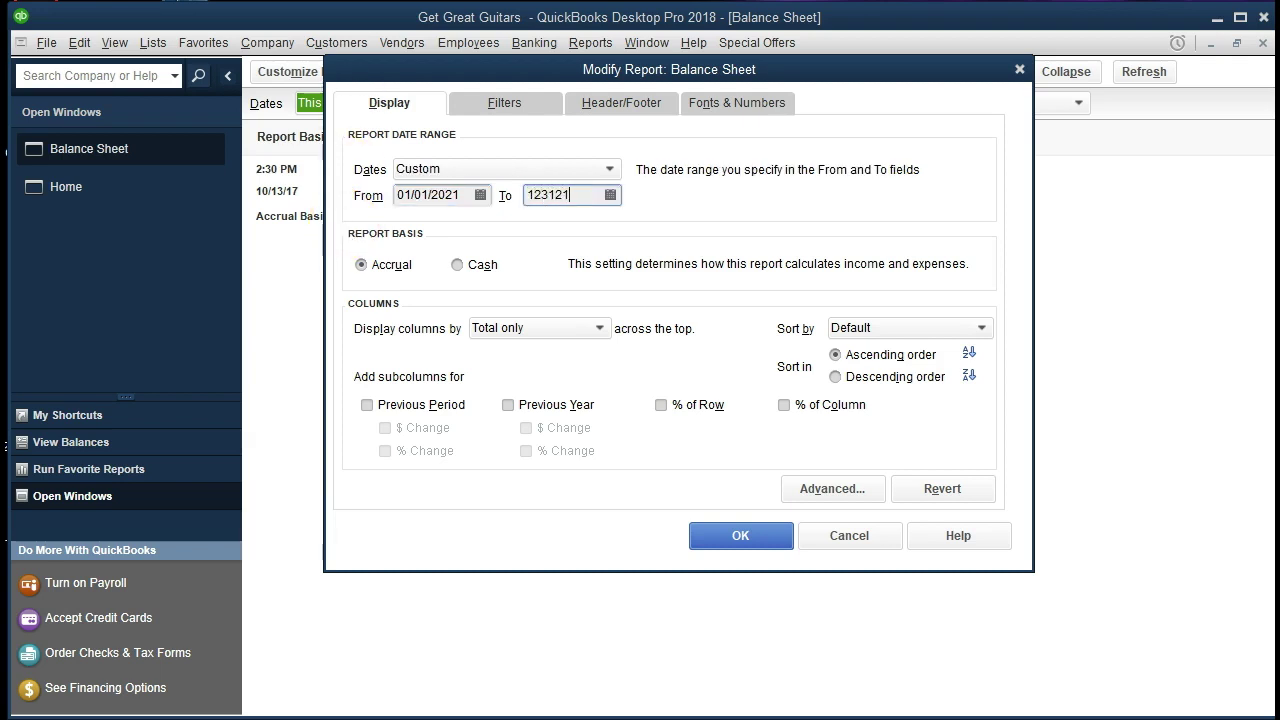
pyautogui.press('Tab')
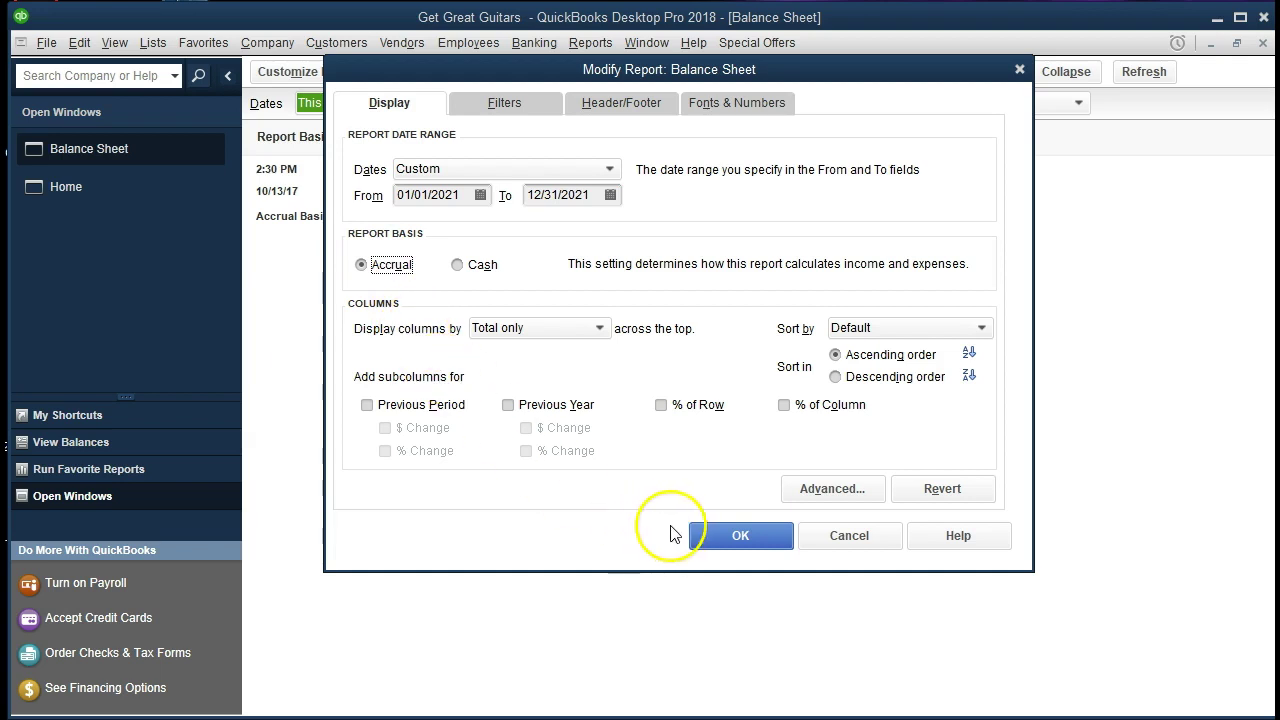
pyautogui.click(707, 541)
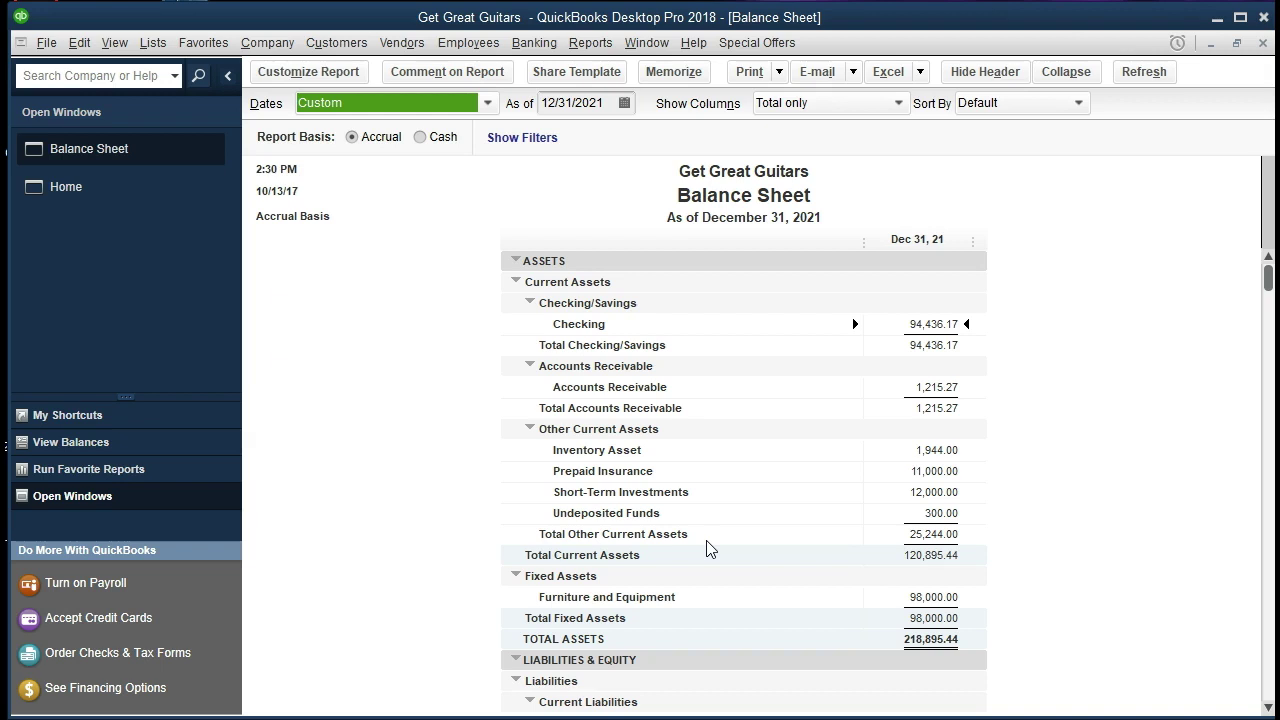
# - Examine the Loan Payable balance under Long Term Liabilities on the Balance Sheet report
pyautogui.scroll(-3, 707, 548)
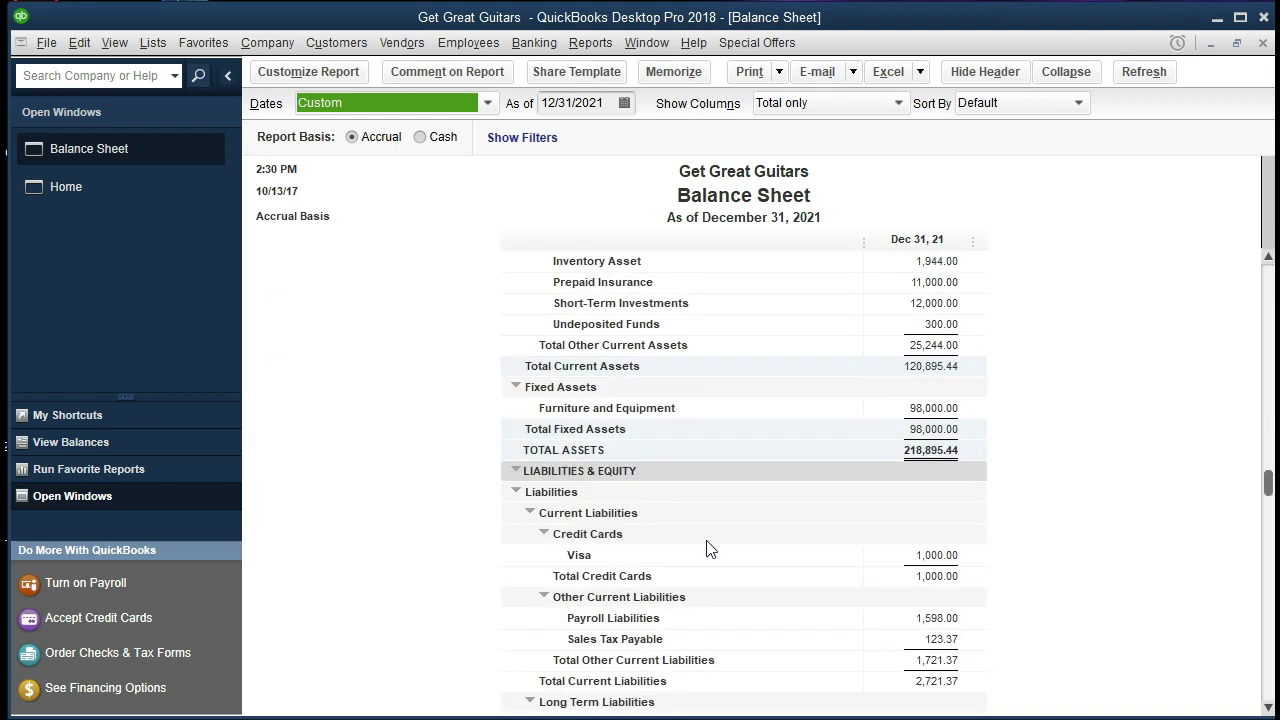
pyautogui.scroll(-2, 707, 548)
pyautogui.click(732, 562)
pyautogui.click(935, 592)
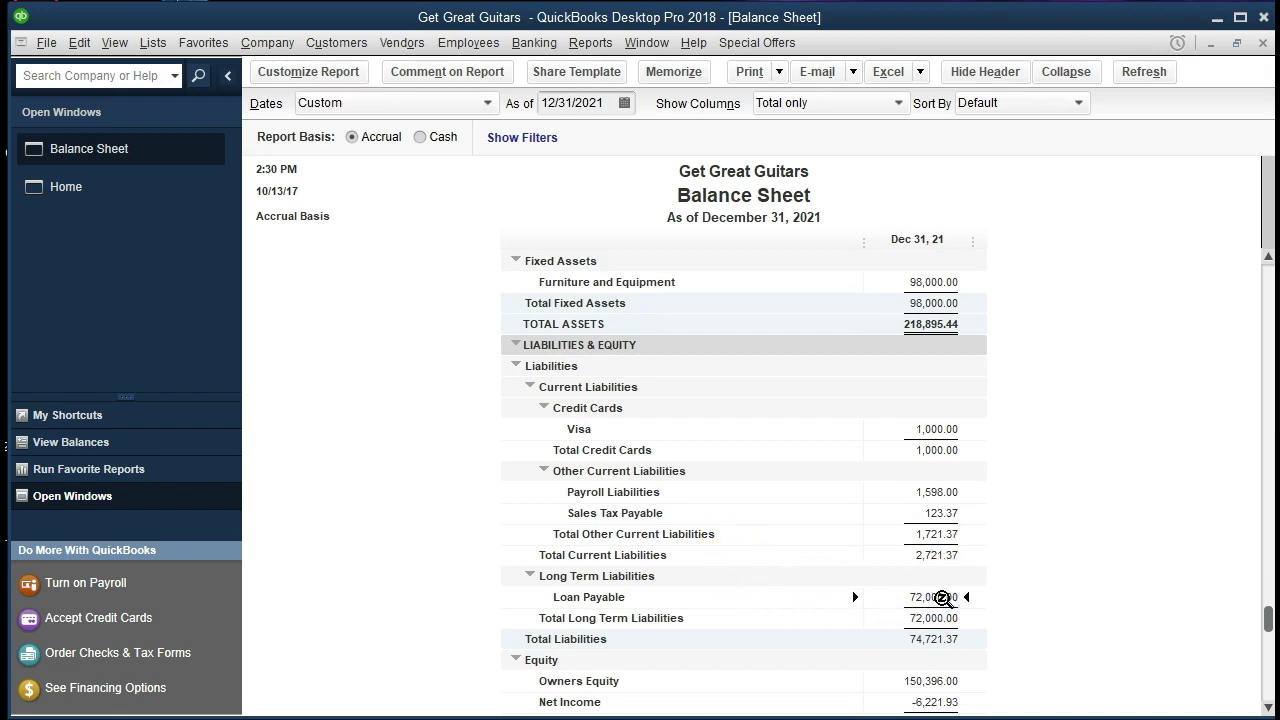
pyautogui.scroll(-1, 1010, 537)
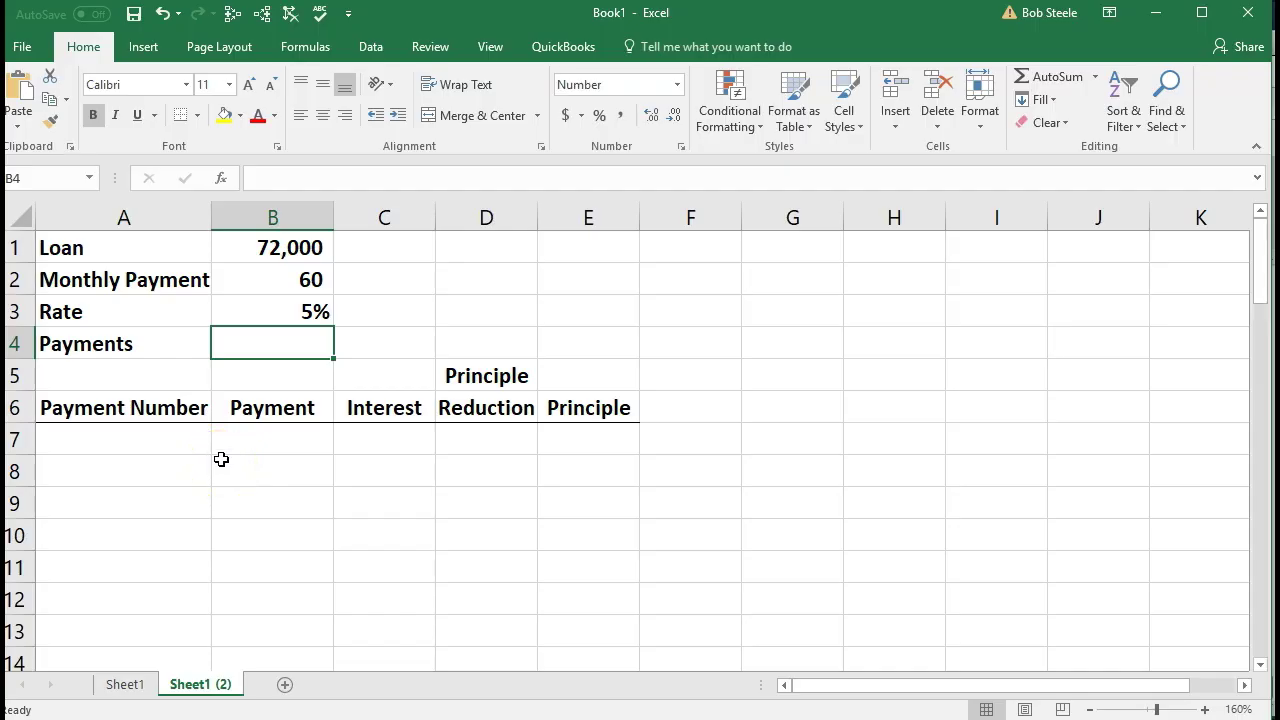
# - Switch to the Book1 workbook in Excel and review the loan amount, number of monthly payments, rate and payment table layout
pyautogui.click(278, 252)
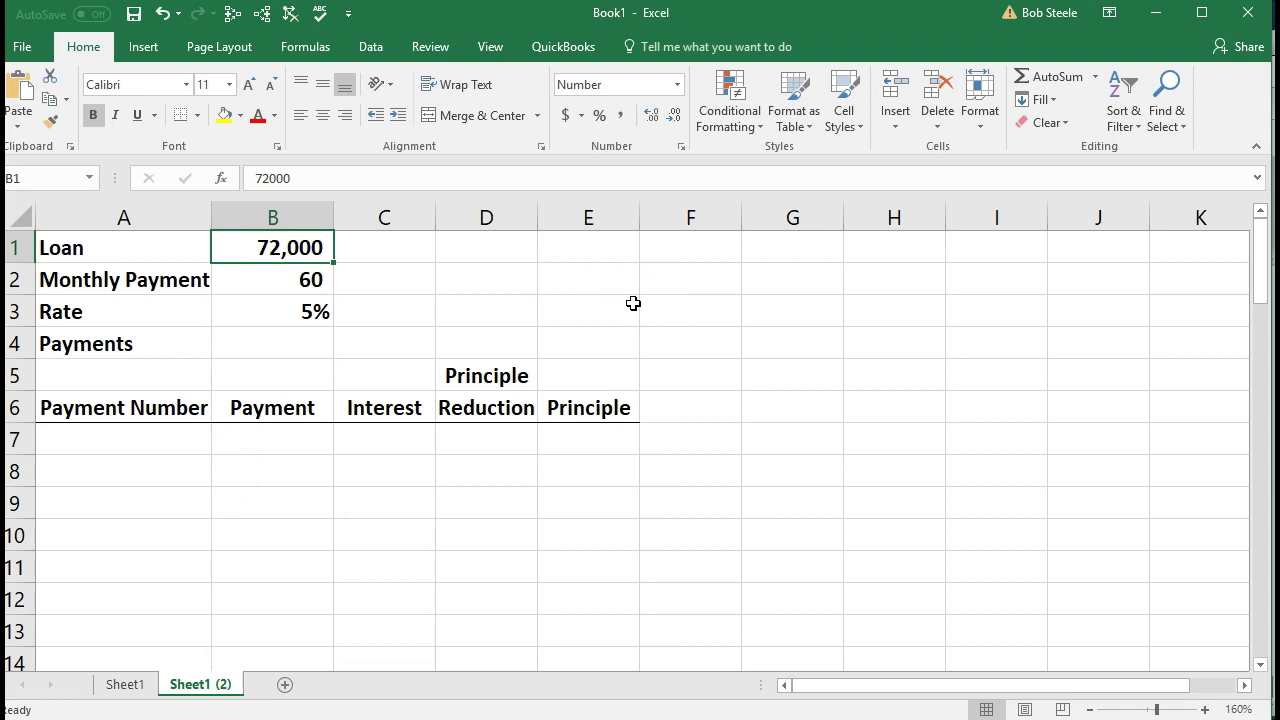
pyautogui.press('Down')
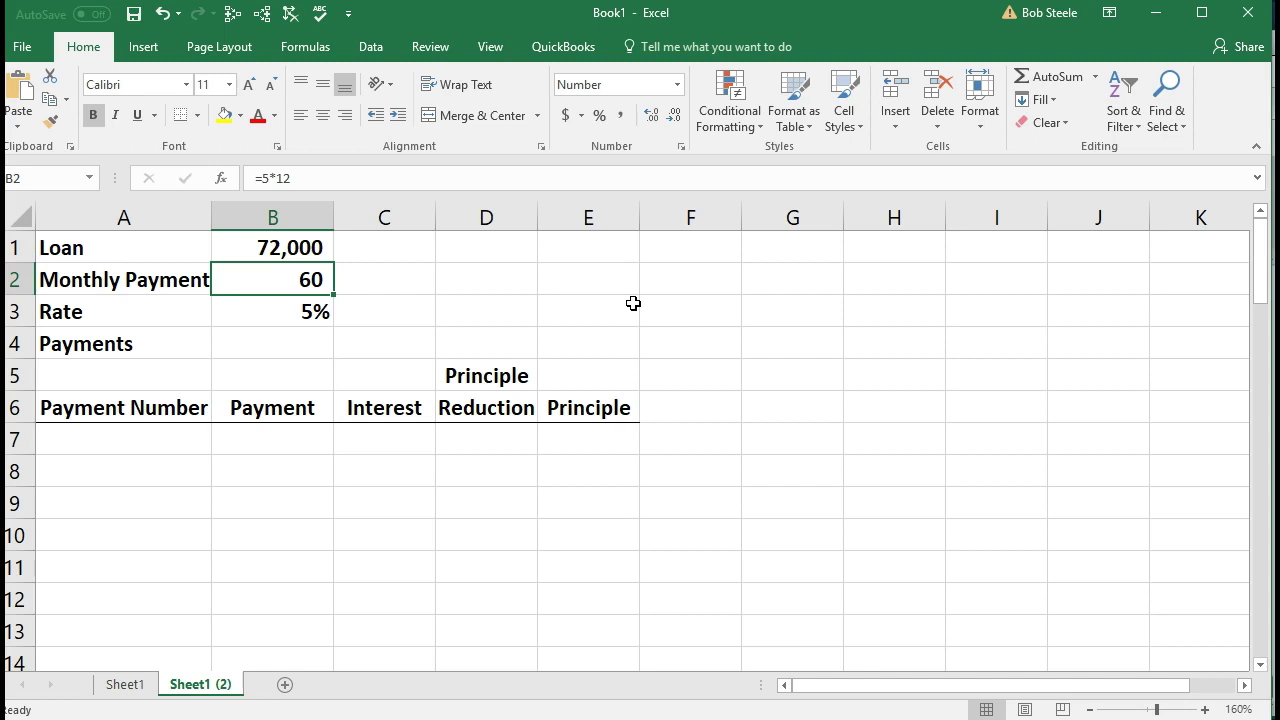
pyautogui.press('Down')
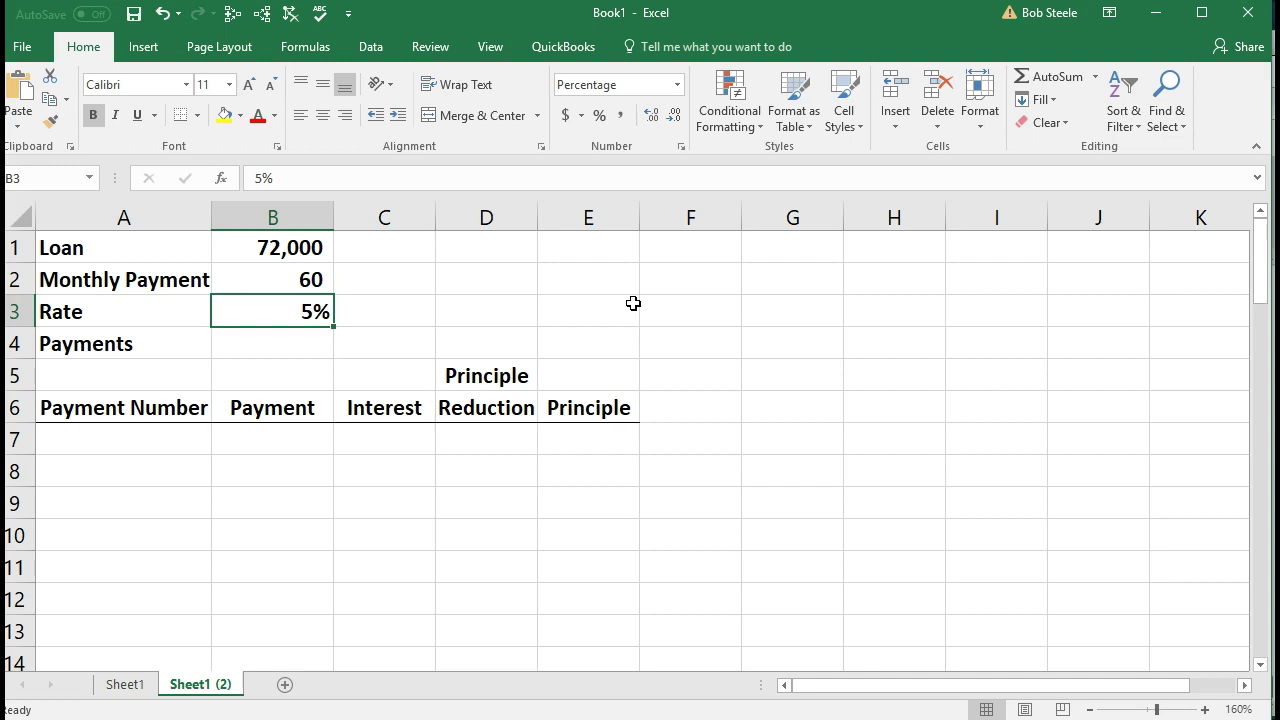
pyautogui.press('Down')
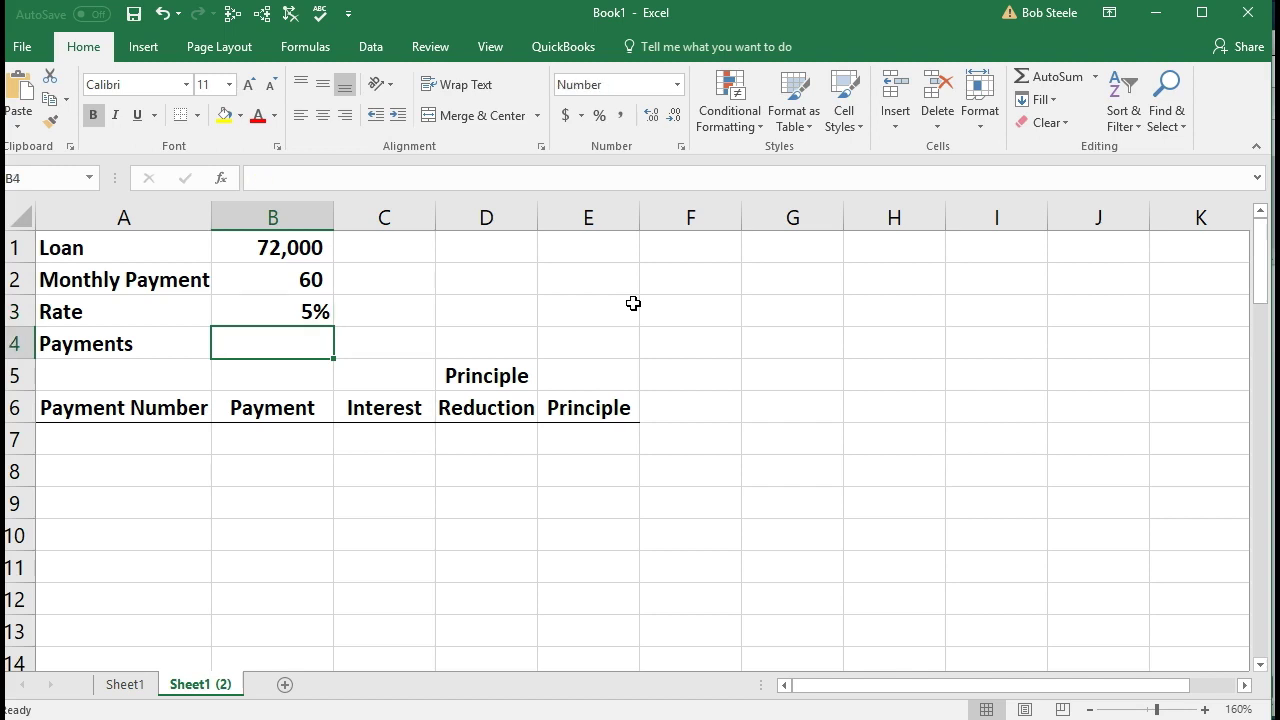
pyautogui.press('Down')
pyautogui.press('Down')
pyautogui.press('Down')
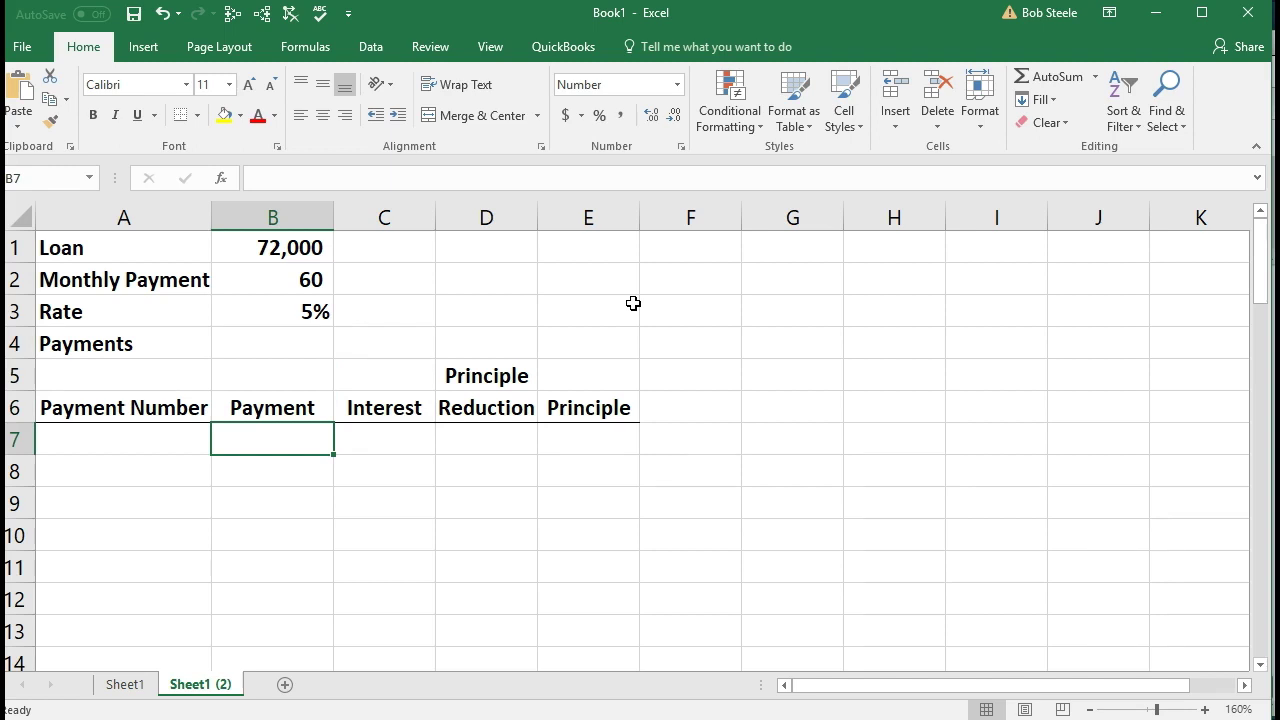
# - Insert the PMT function in the Payments cell B4, finding it with a function search for "payment"
pyautogui.press('Up')
pyautogui.press('Up')
pyautogui.press('Up')
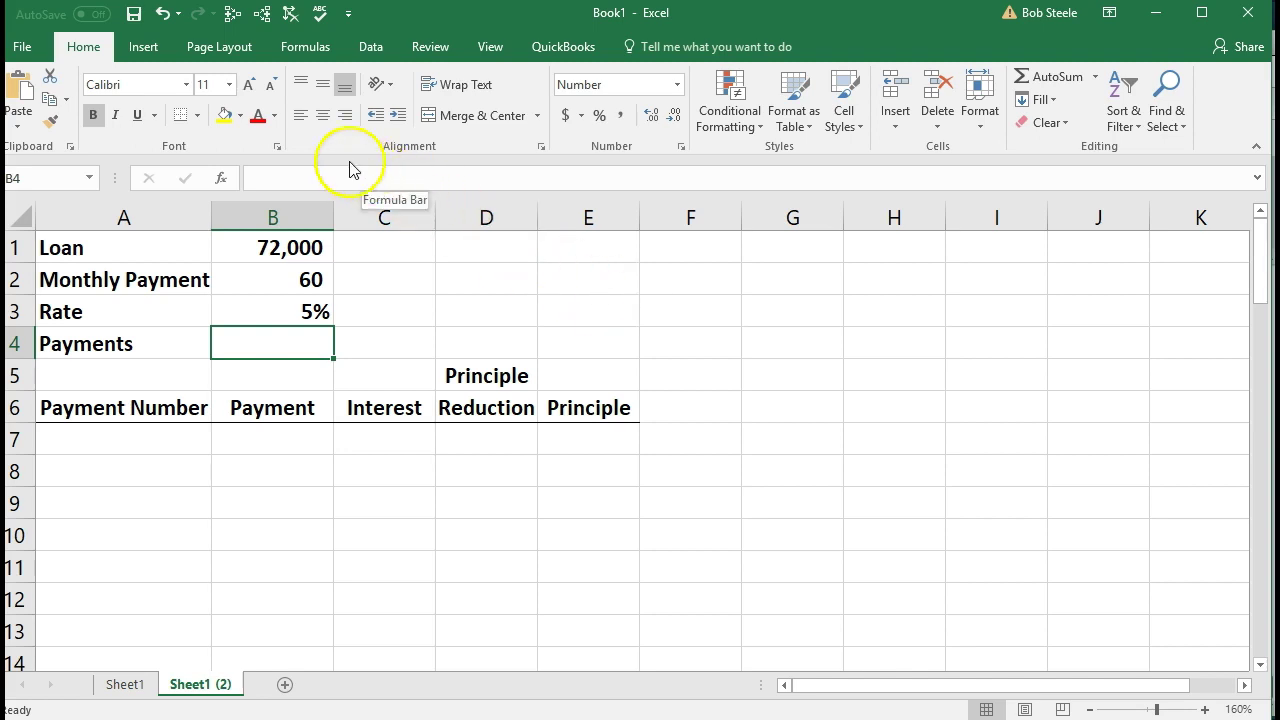
pyautogui.click(298, 48)
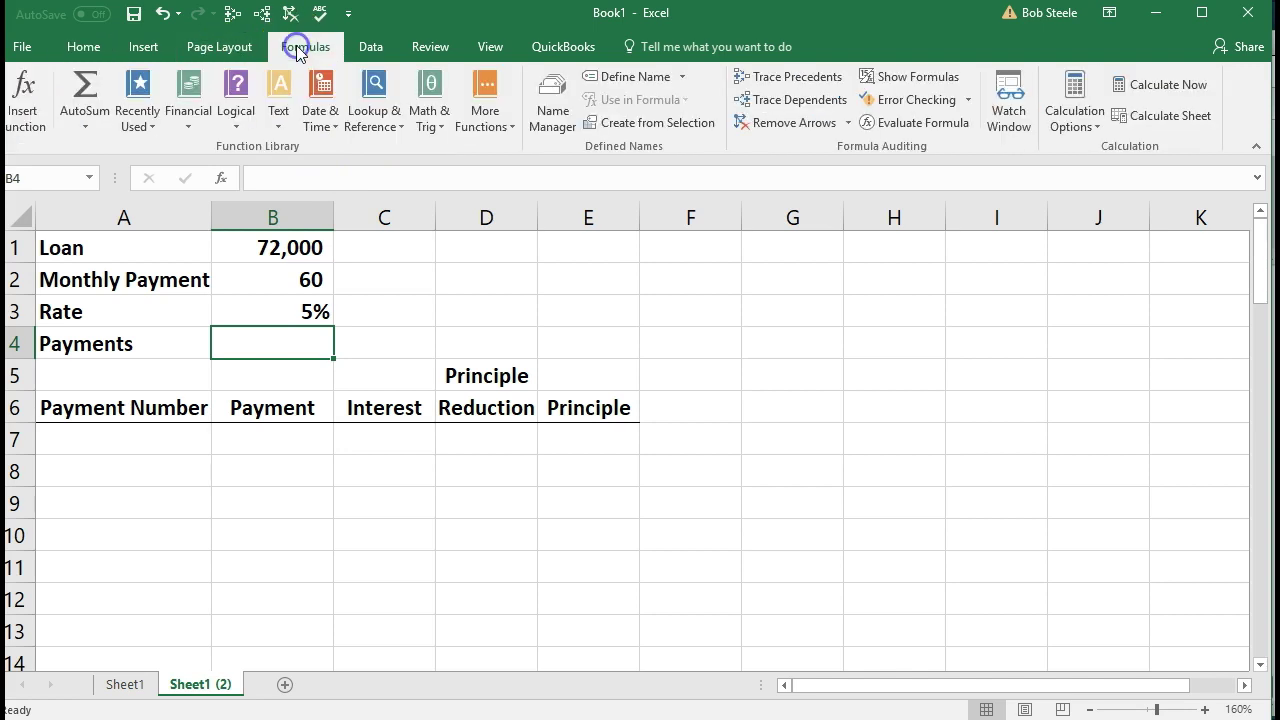
pyautogui.click(28, 112)
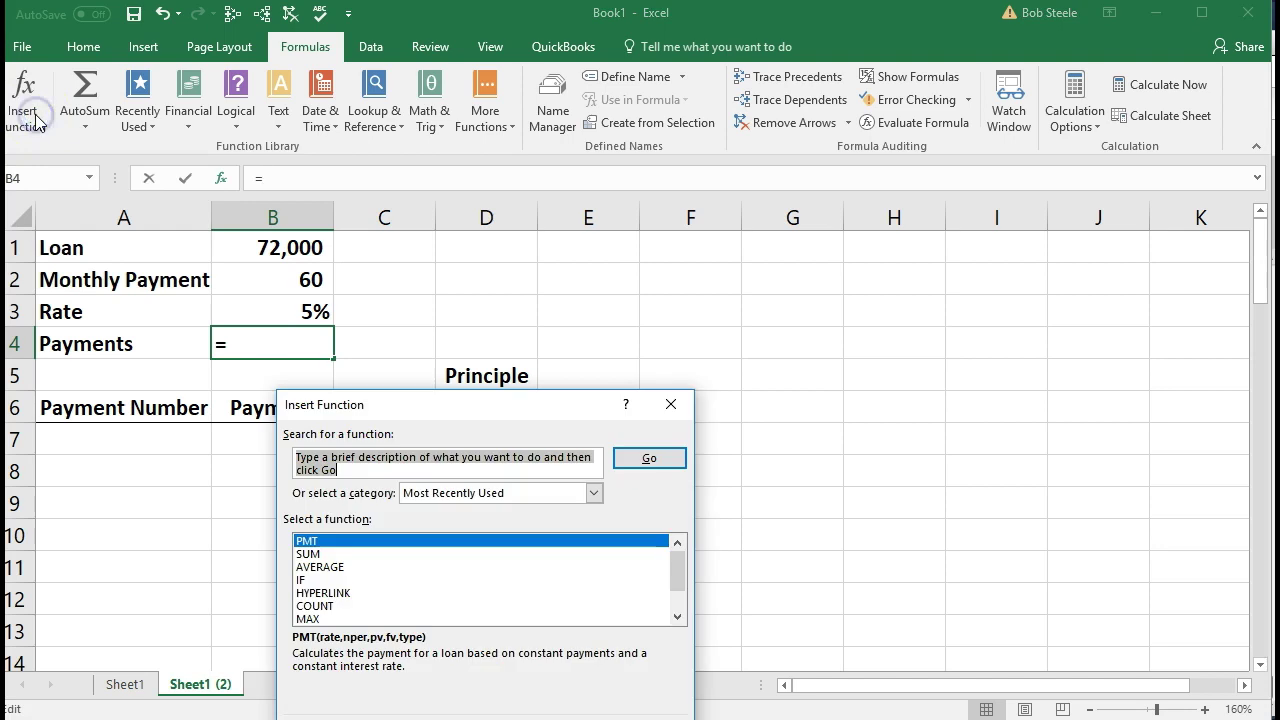
pyautogui.moveTo(394, 402); pyautogui.dragTo(727, 314)
pyautogui.write('payment')
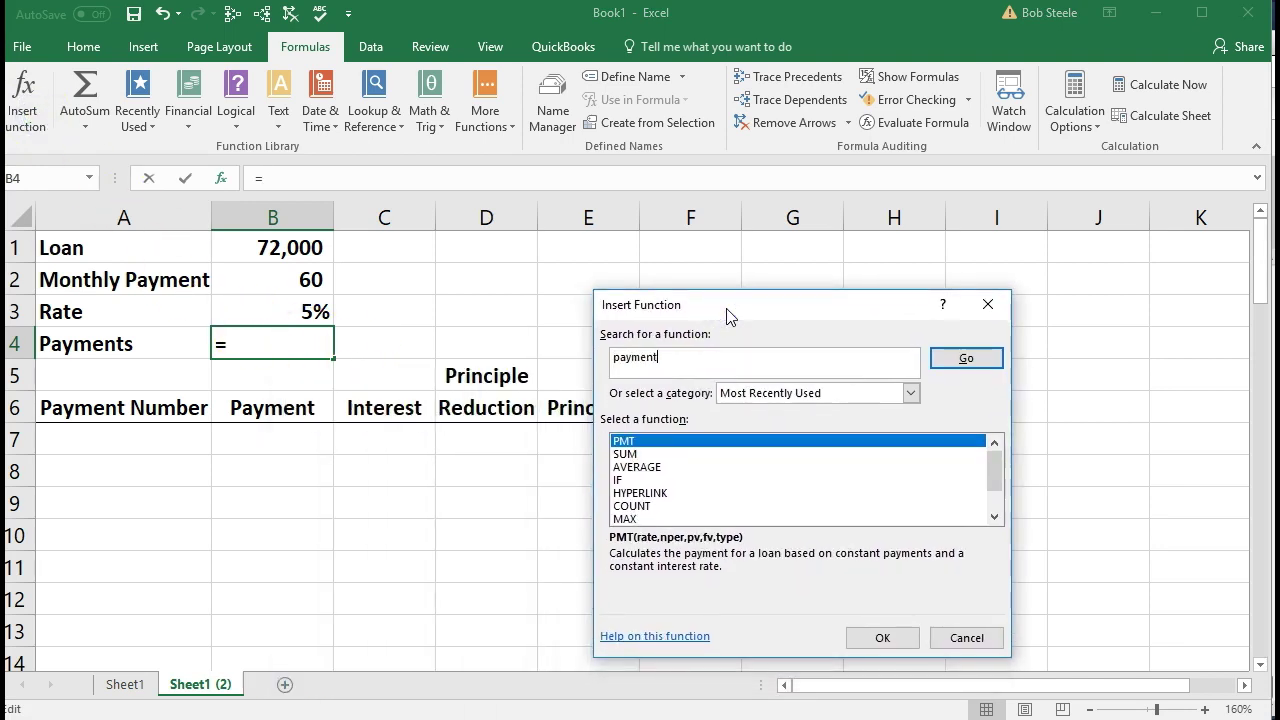
pyautogui.press('Return')
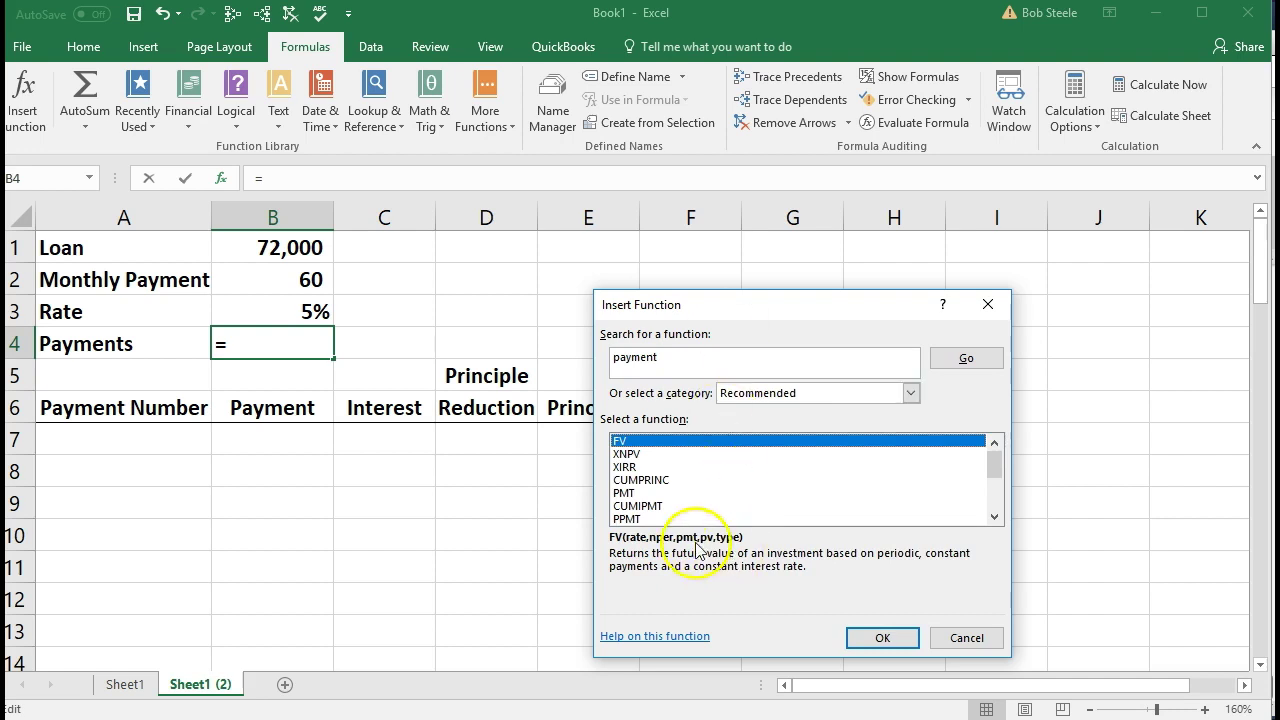
pyautogui.click(627, 493)
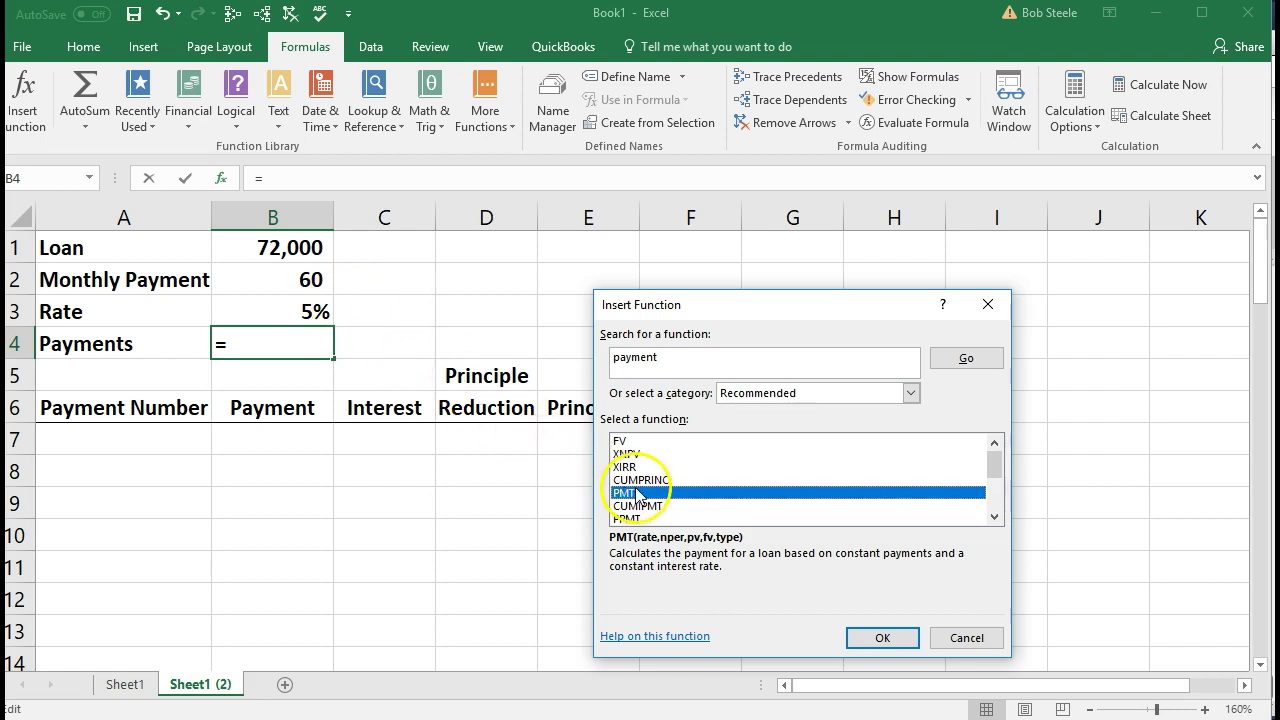
pyautogui.click(883, 639)
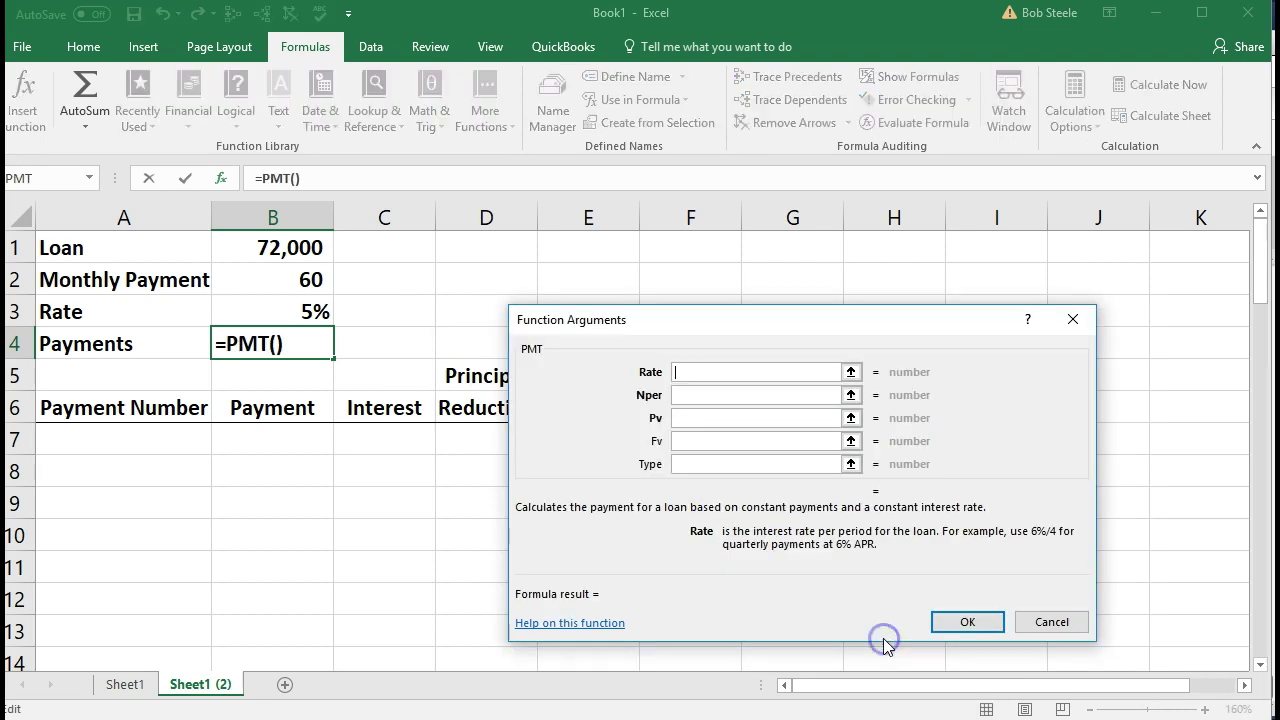
# - Complete the PMT arguments for B4 with Rate B3/12, Nper B2 and Pv B1
pyautogui.moveTo(795, 325); pyautogui.dragTo(722, 210)
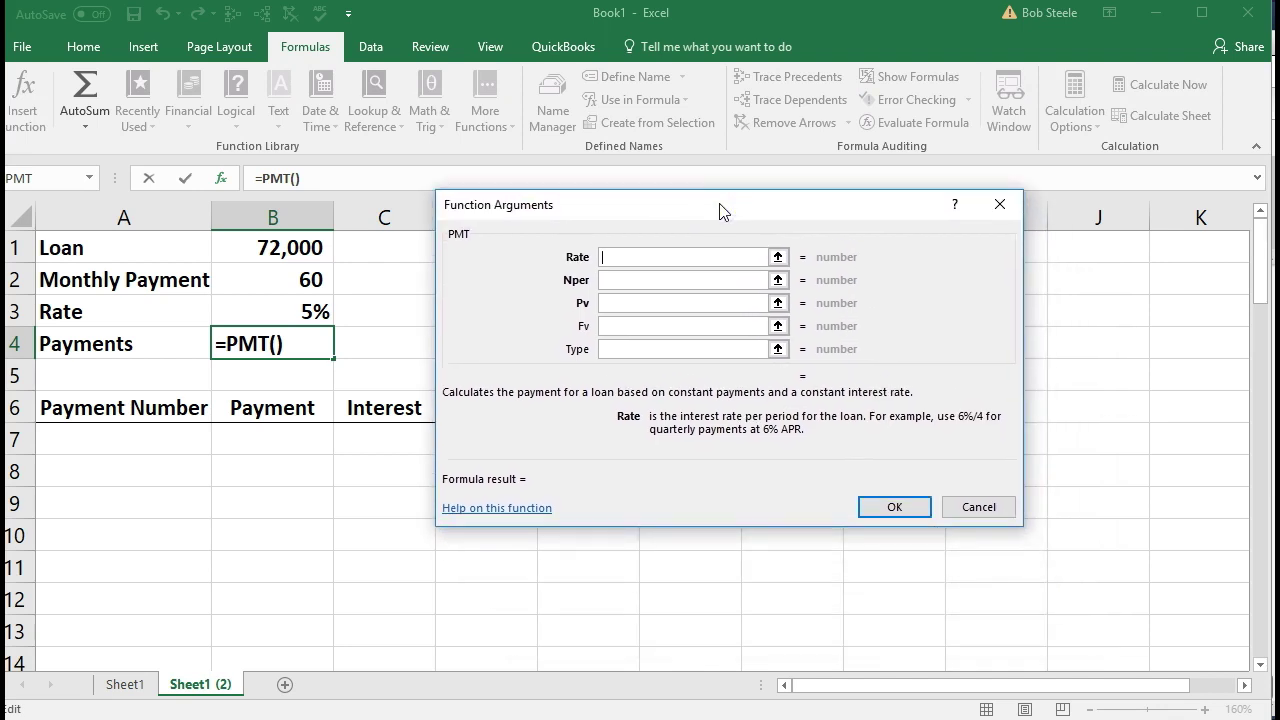
pyautogui.click(312, 311)
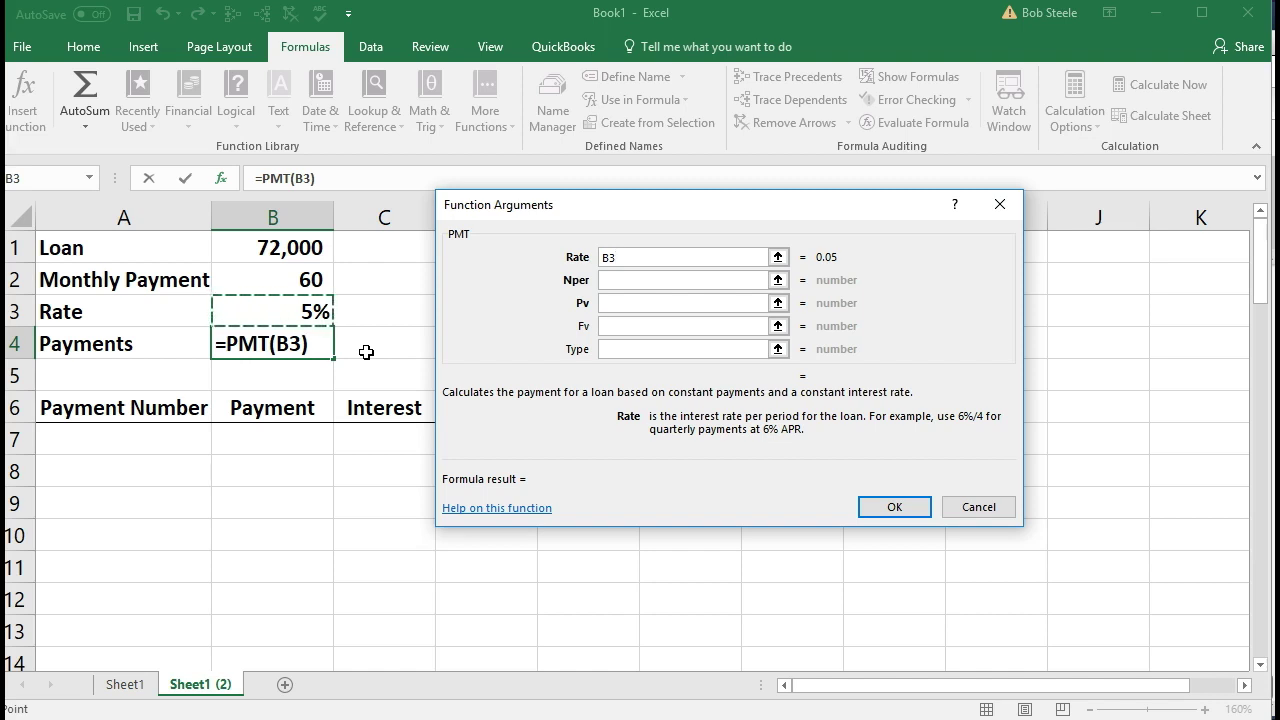
pyautogui.write('/12')
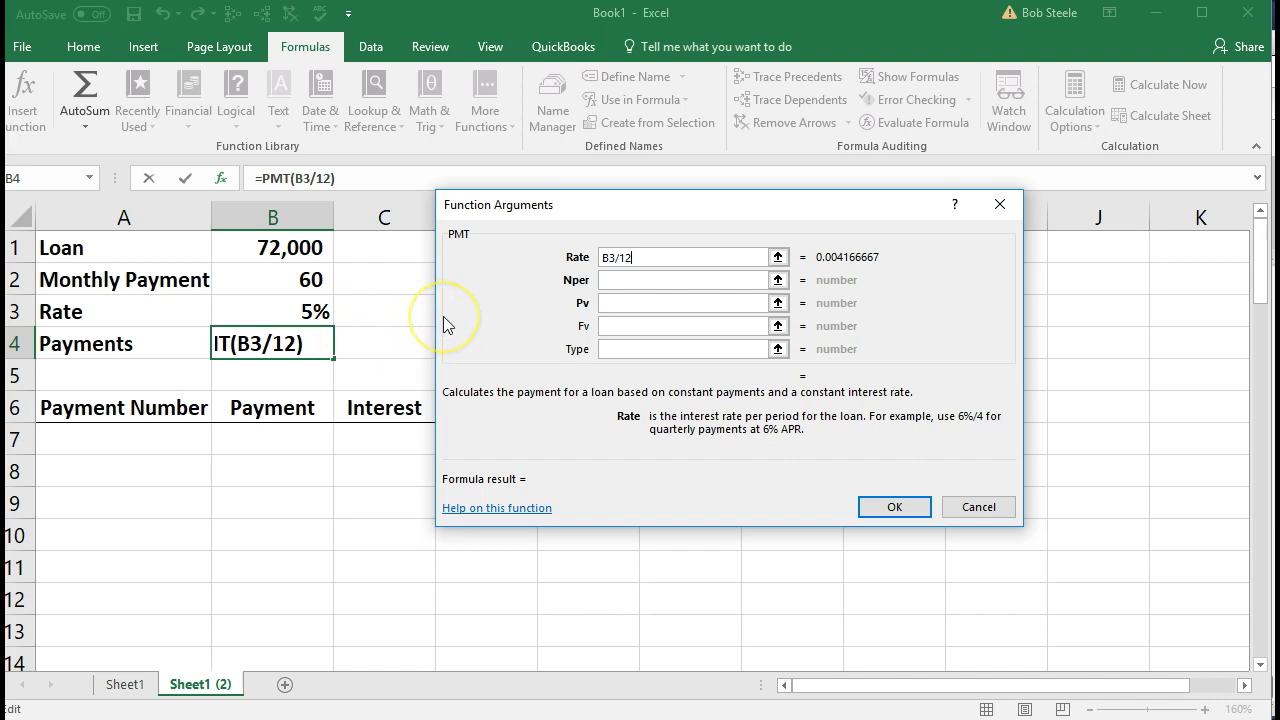
pyautogui.press('Tab')
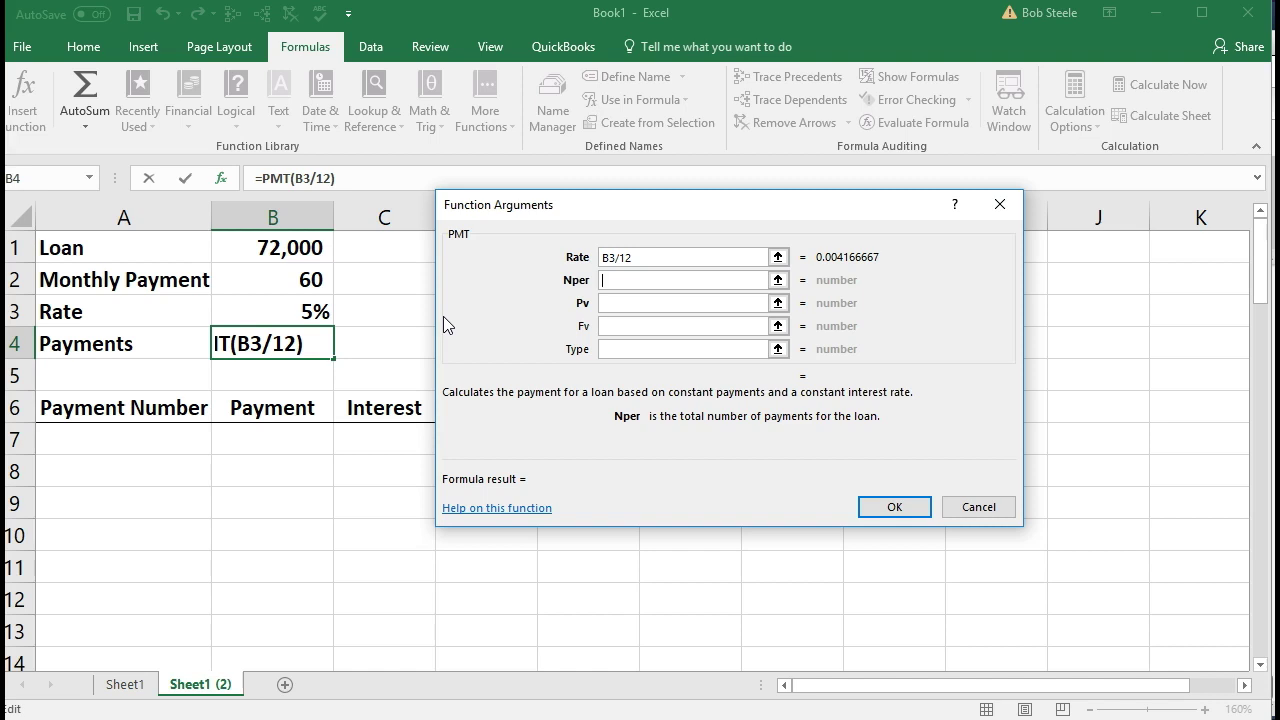
pyautogui.click(311, 280)
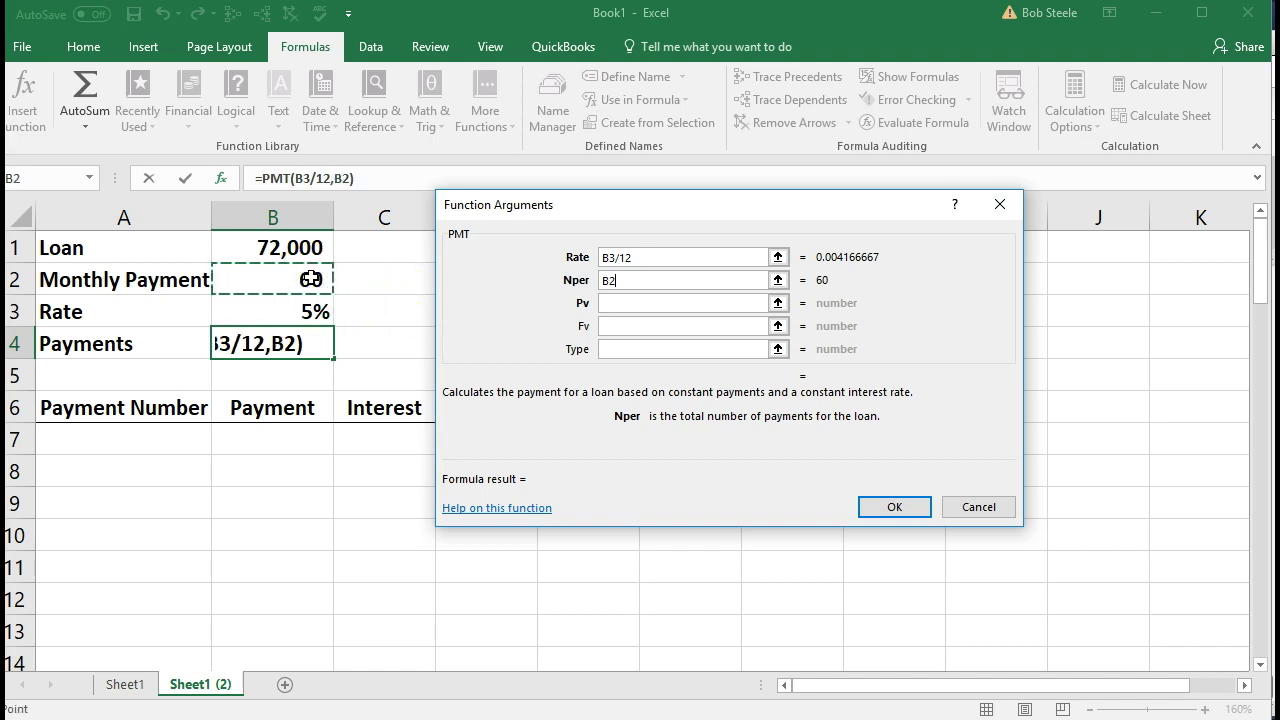
pyautogui.press('Tab')
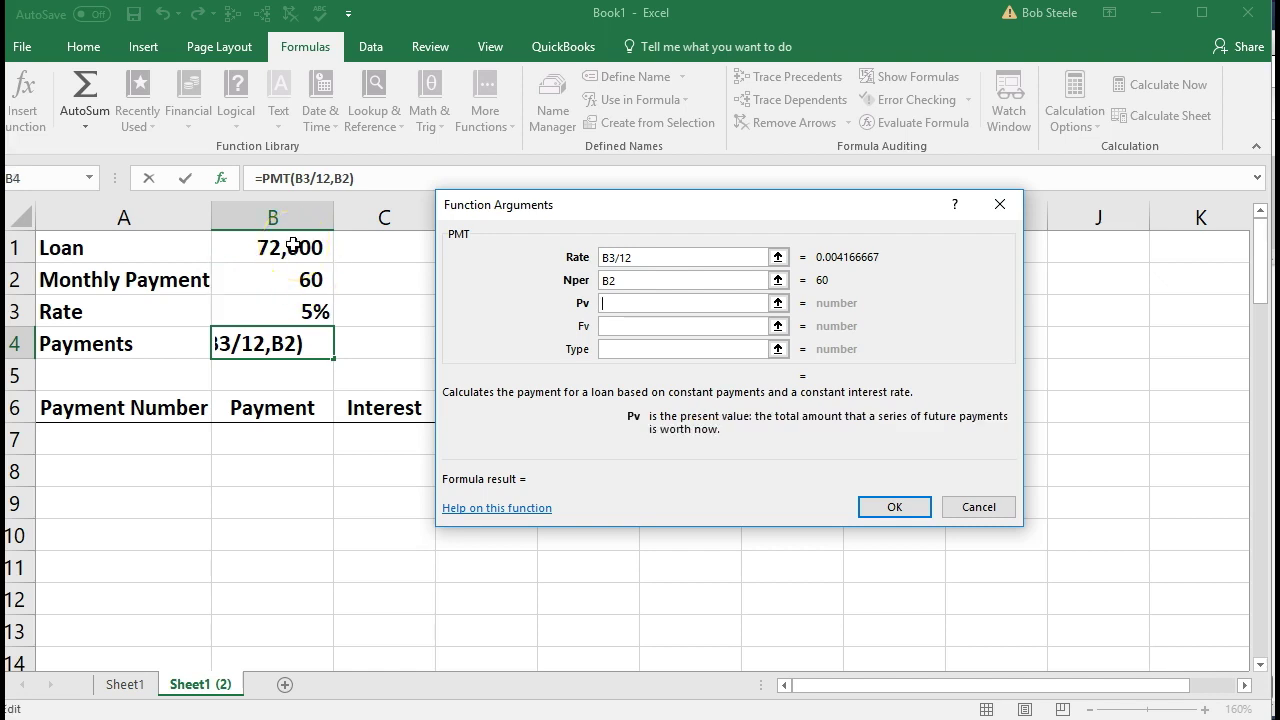
pyautogui.click(293, 245)
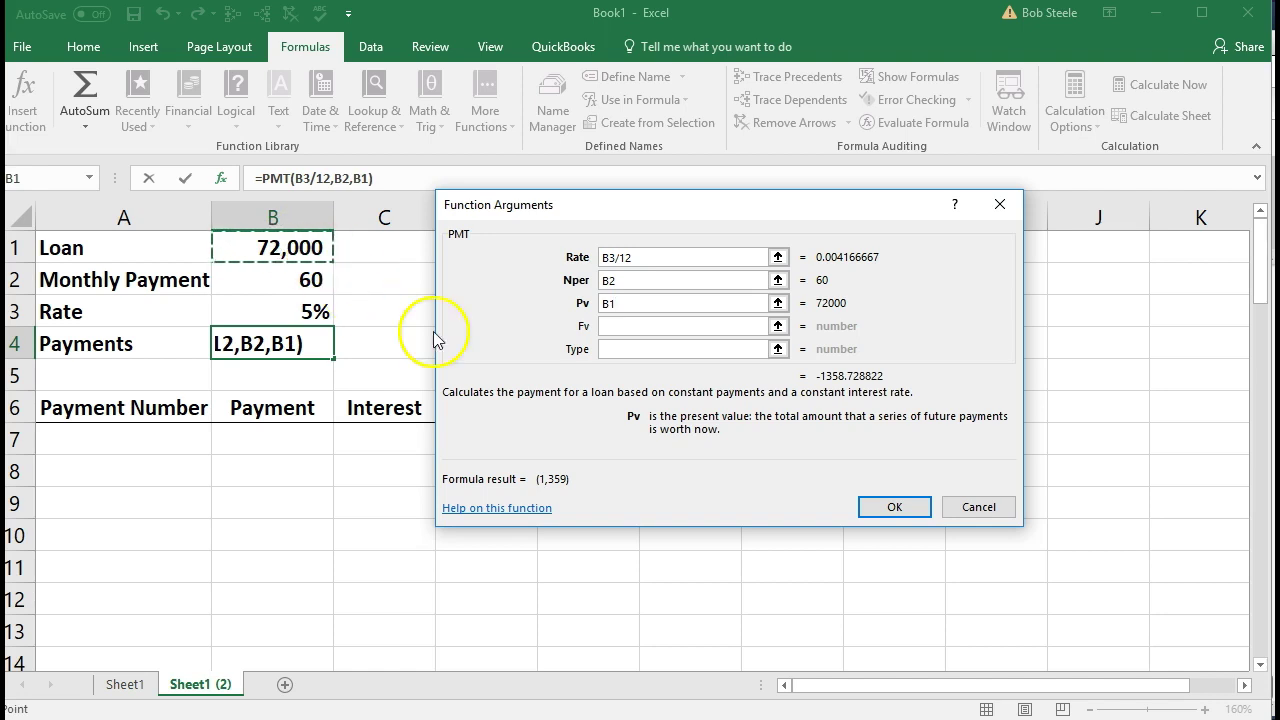
pyautogui.click(885, 507)
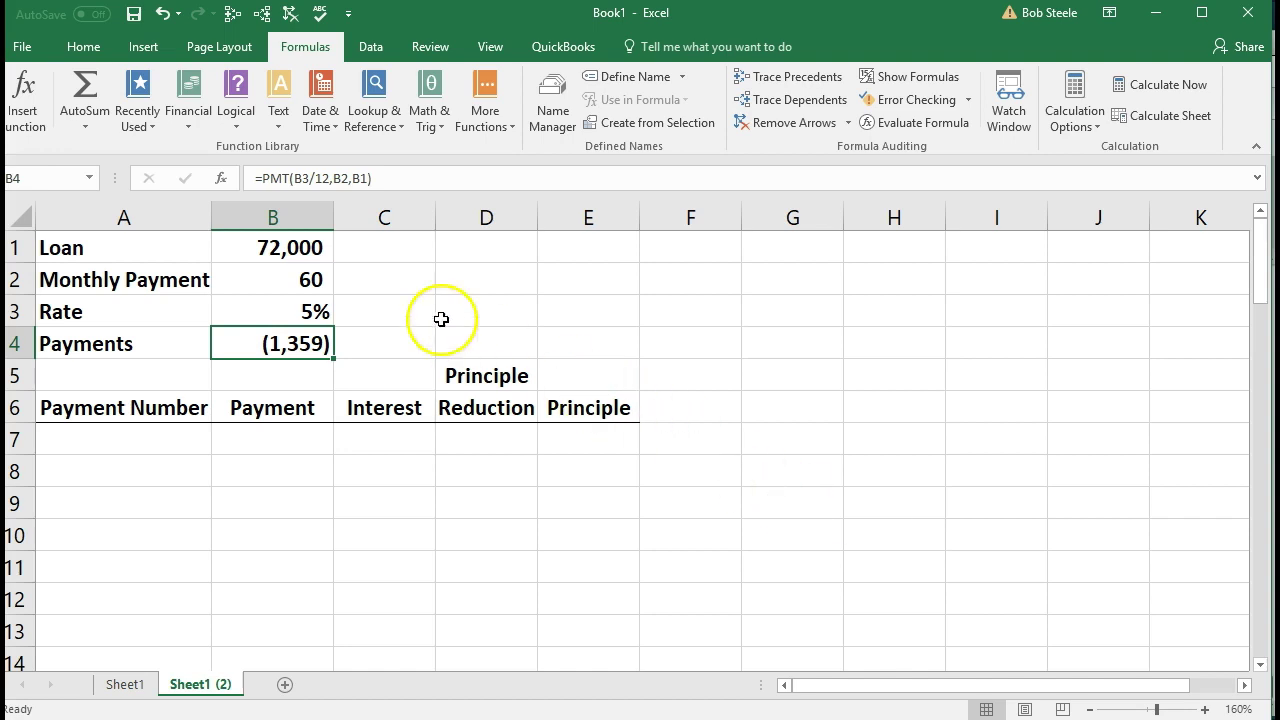
# - Negate the payment formula in B4 to read =-PMT(B3/12,B2,B1)
pyautogui.click(263, 178)
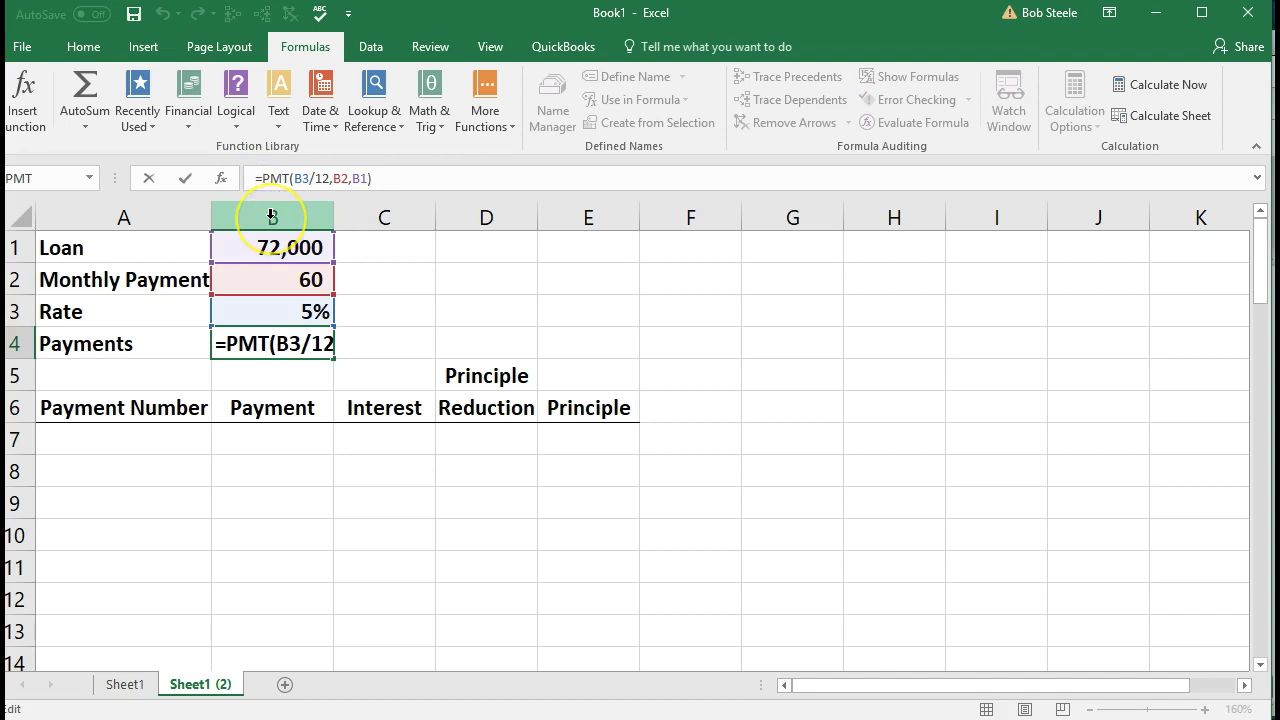
pyautogui.write('-')
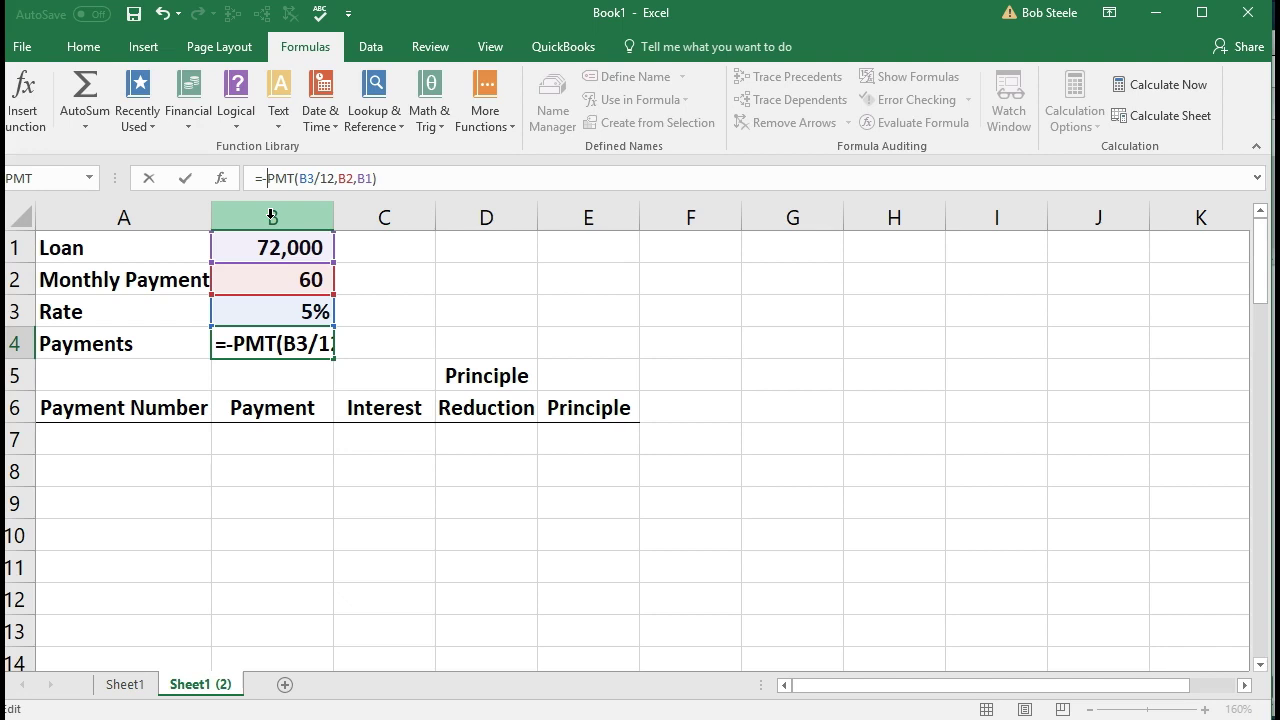
pyautogui.press('Return')
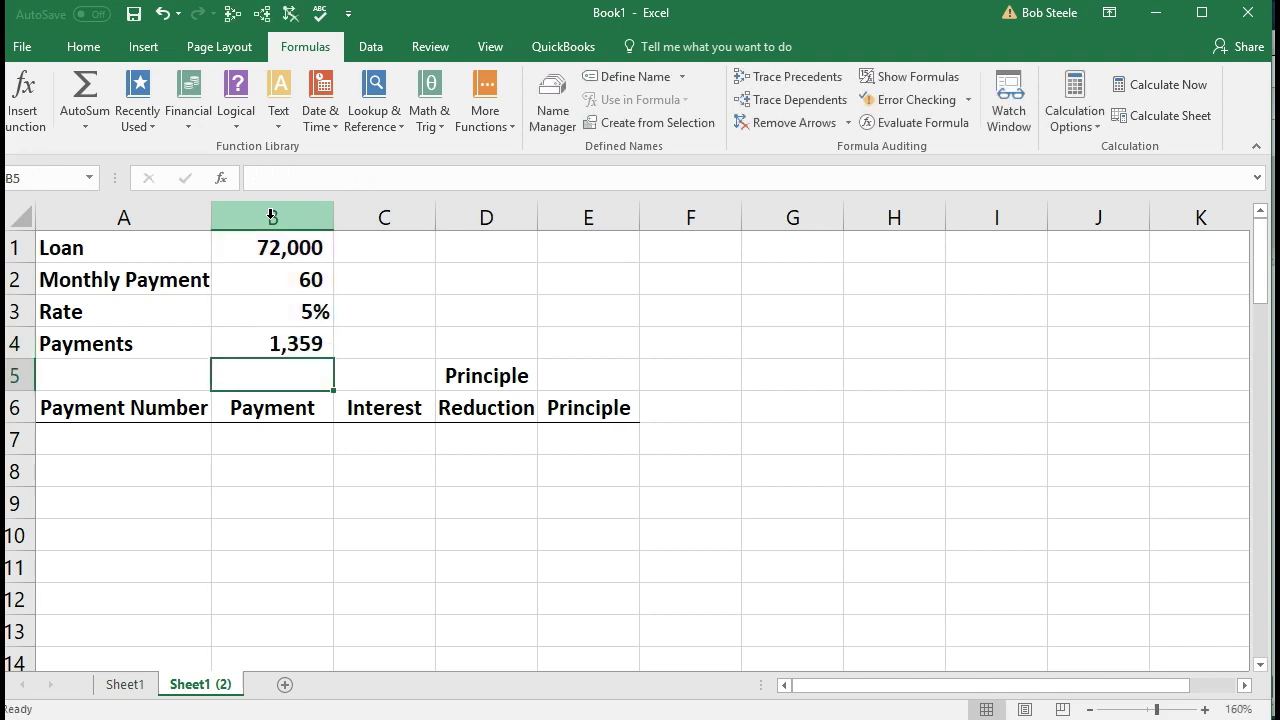
# - Clear the Payments cell B4 and re-enter the formula directly in the cell as =PMT(B3/12,B2,B1)
pyautogui.press('Up')
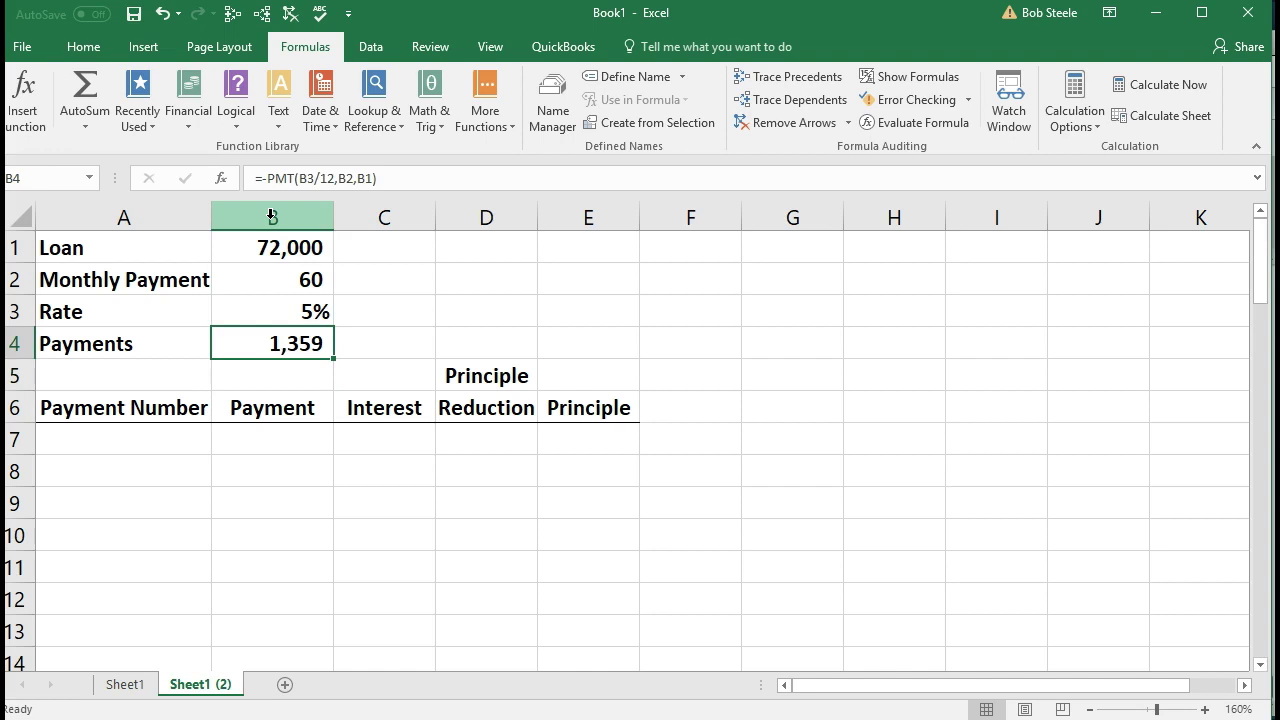
pyautogui.press('Delete')
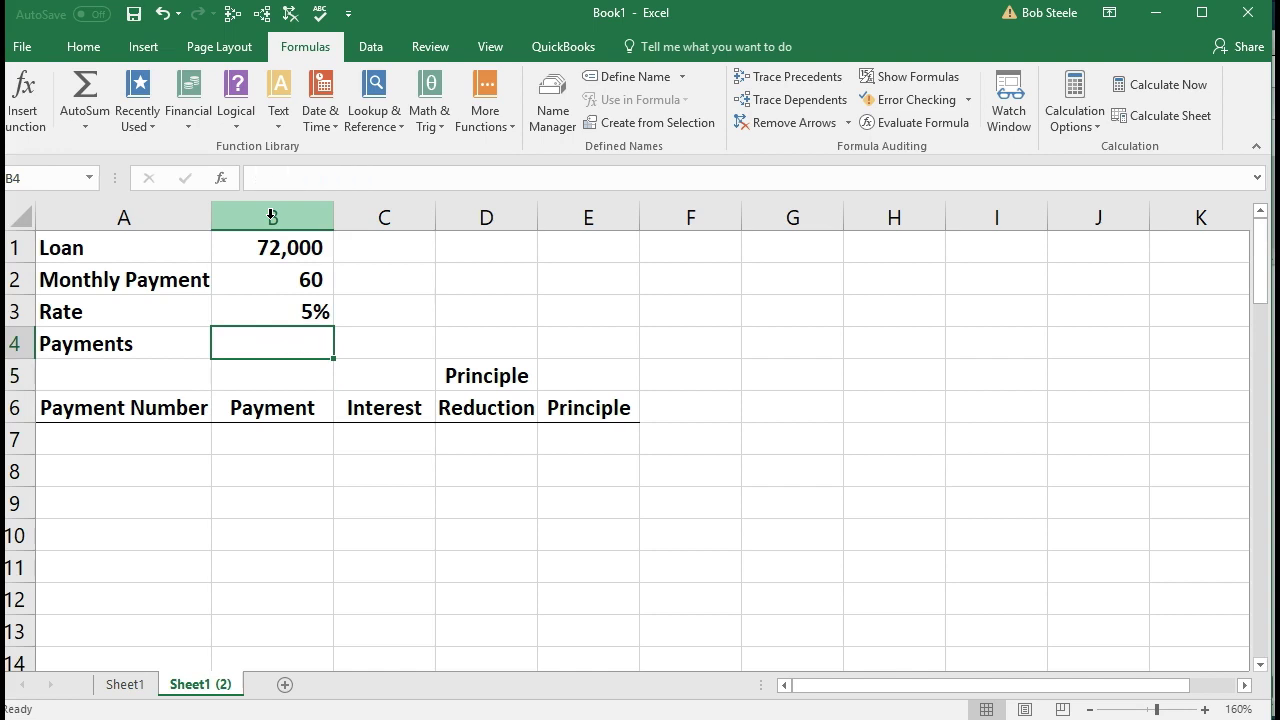
pyautogui.write('=')
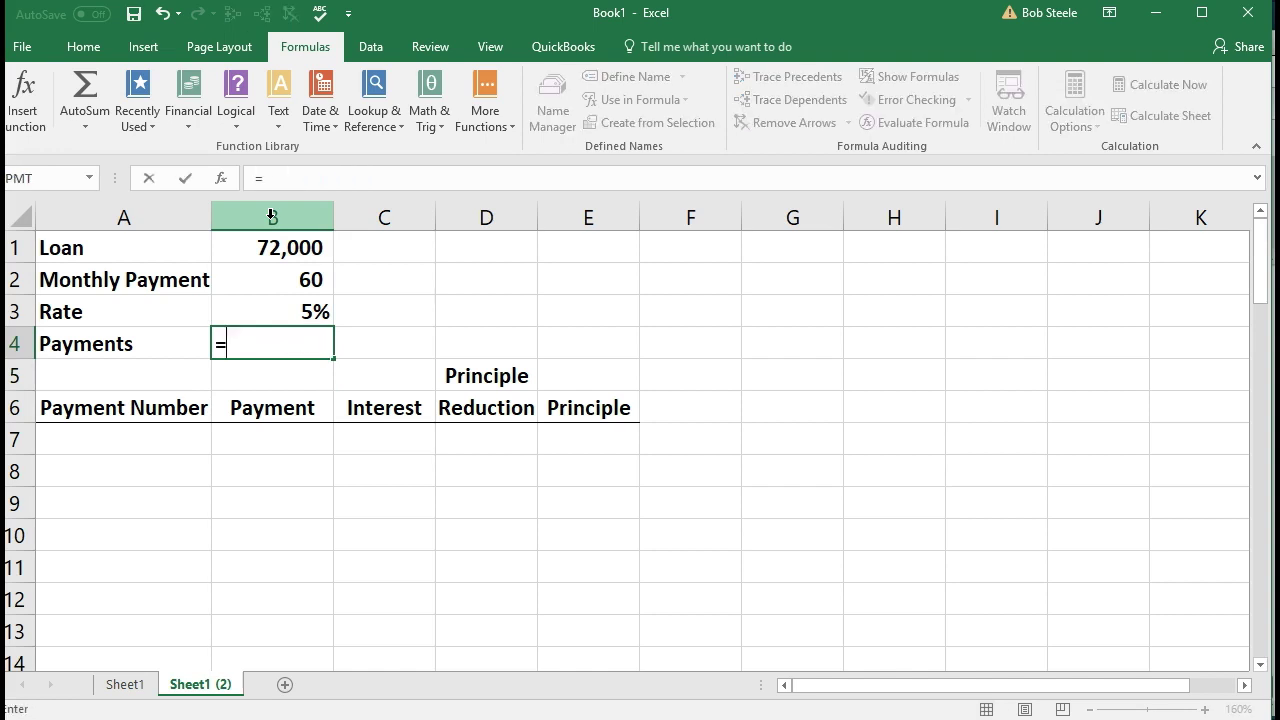
pyautogui.write('pm')
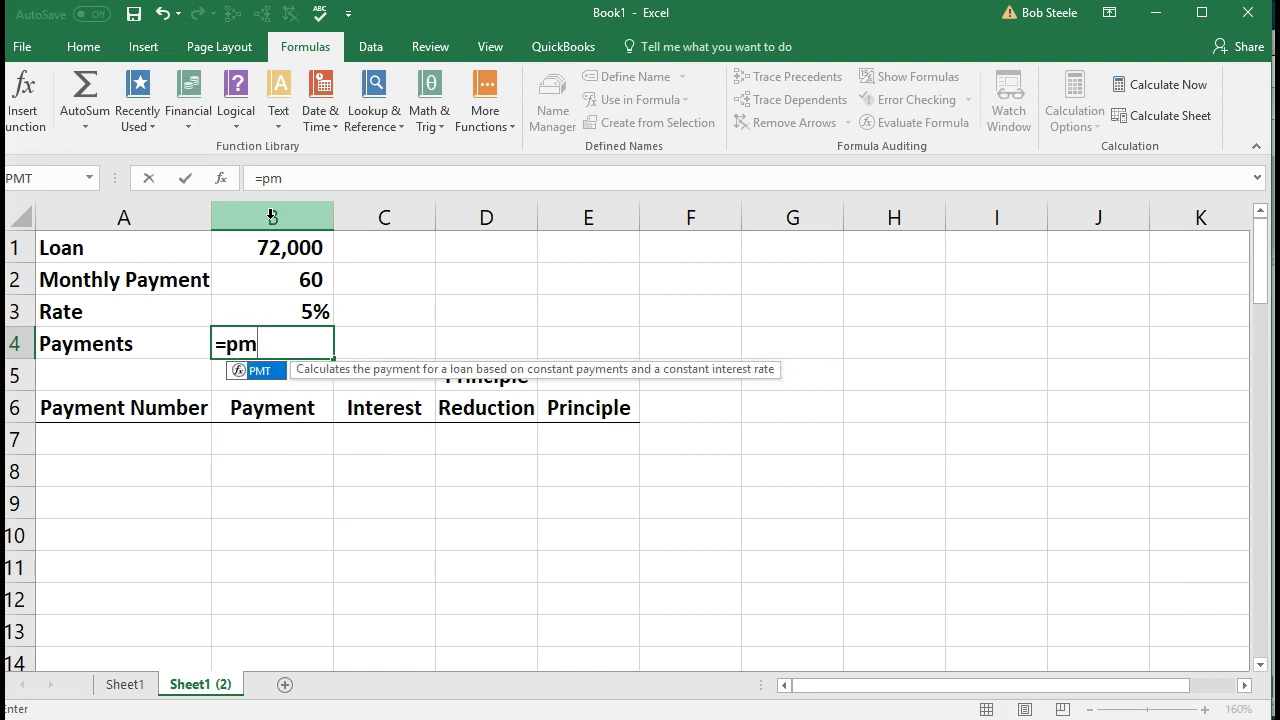
pyautogui.press('Tab')
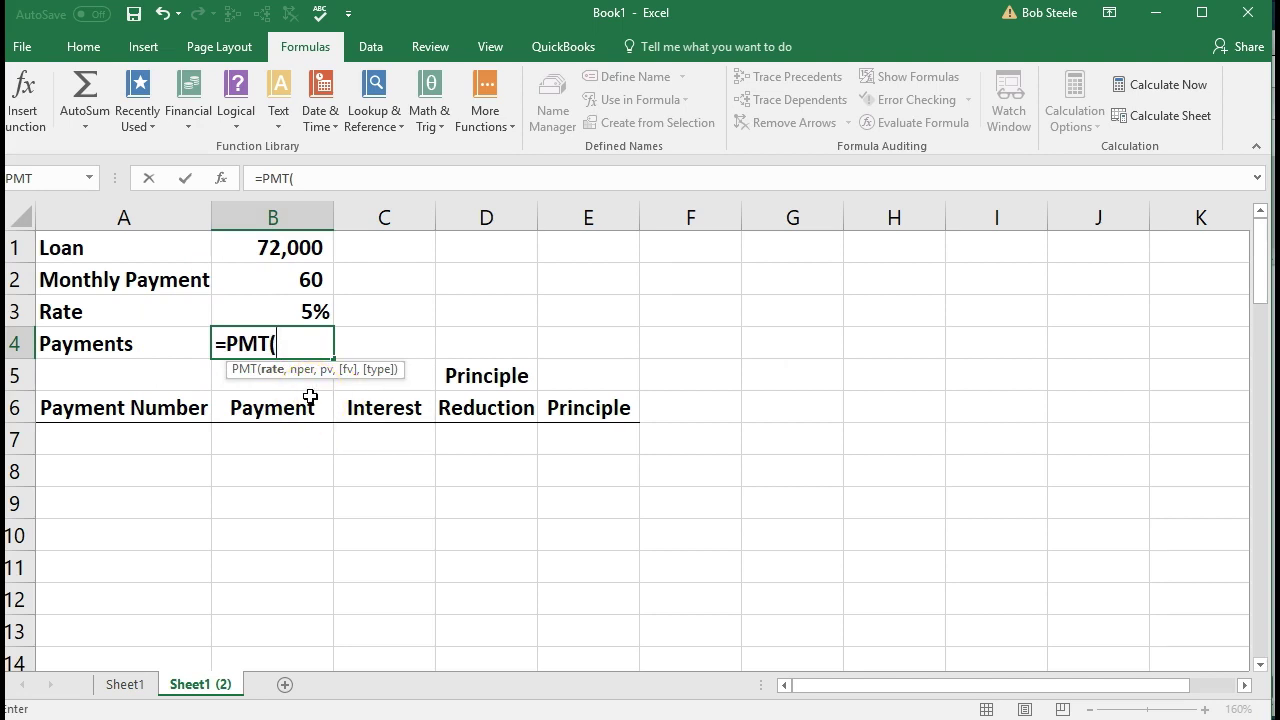
pyautogui.click(300, 311)
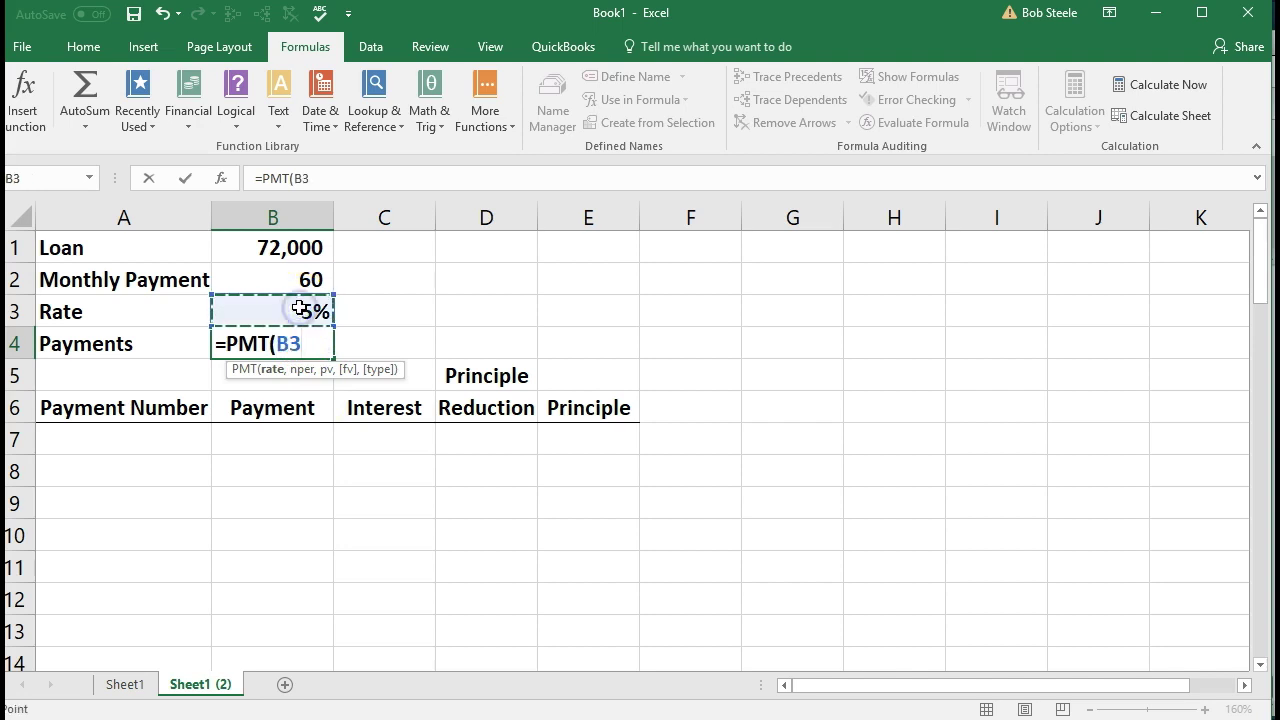
pyautogui.write('/')
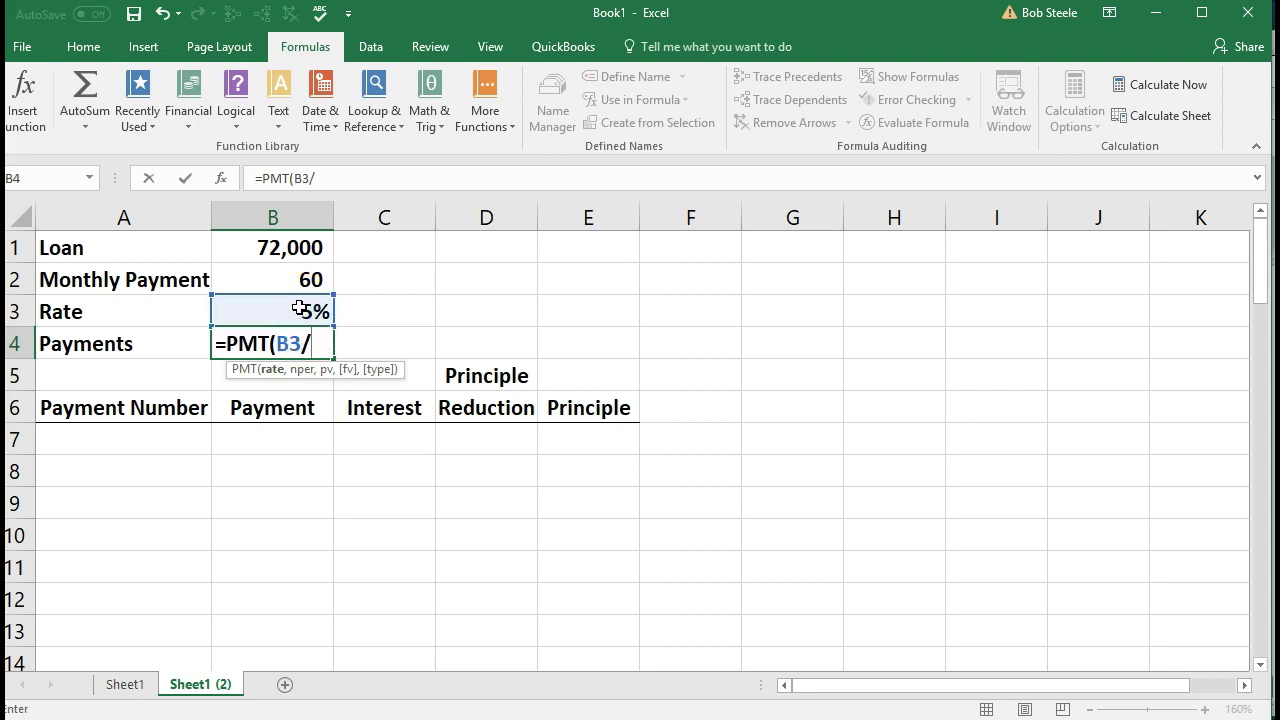
pyautogui.write('12,')
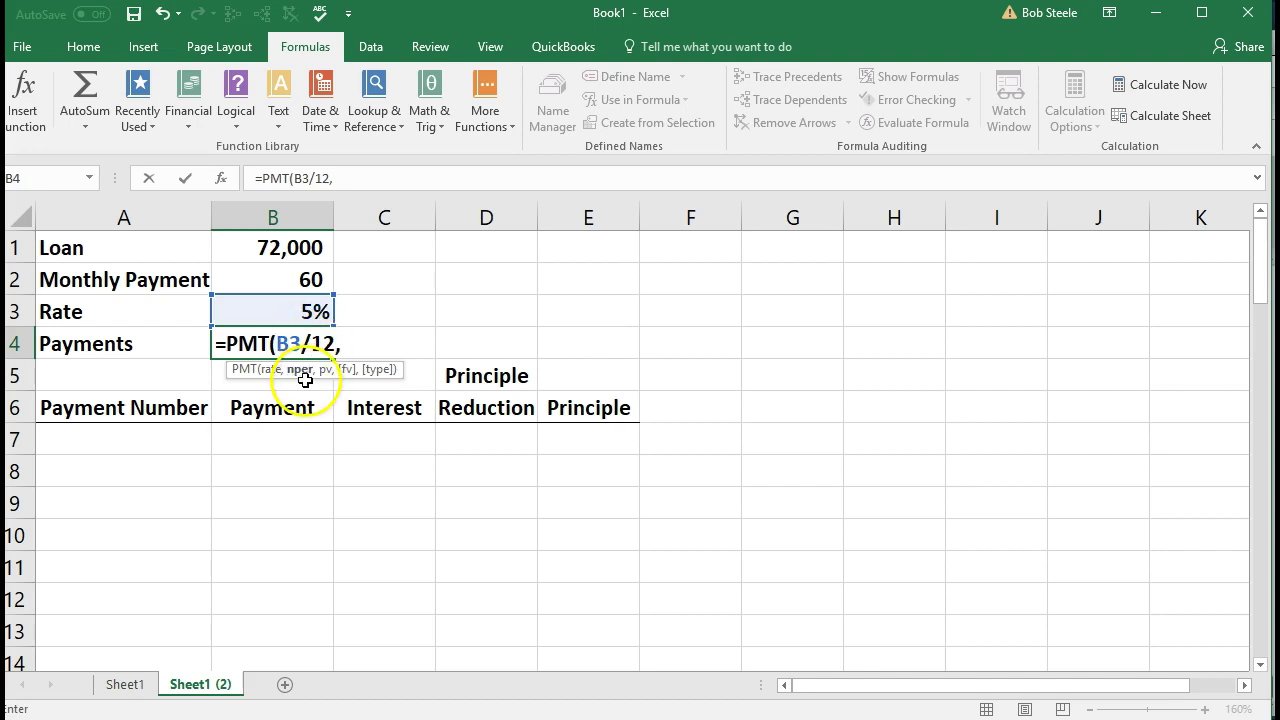
pyautogui.click(280, 281)
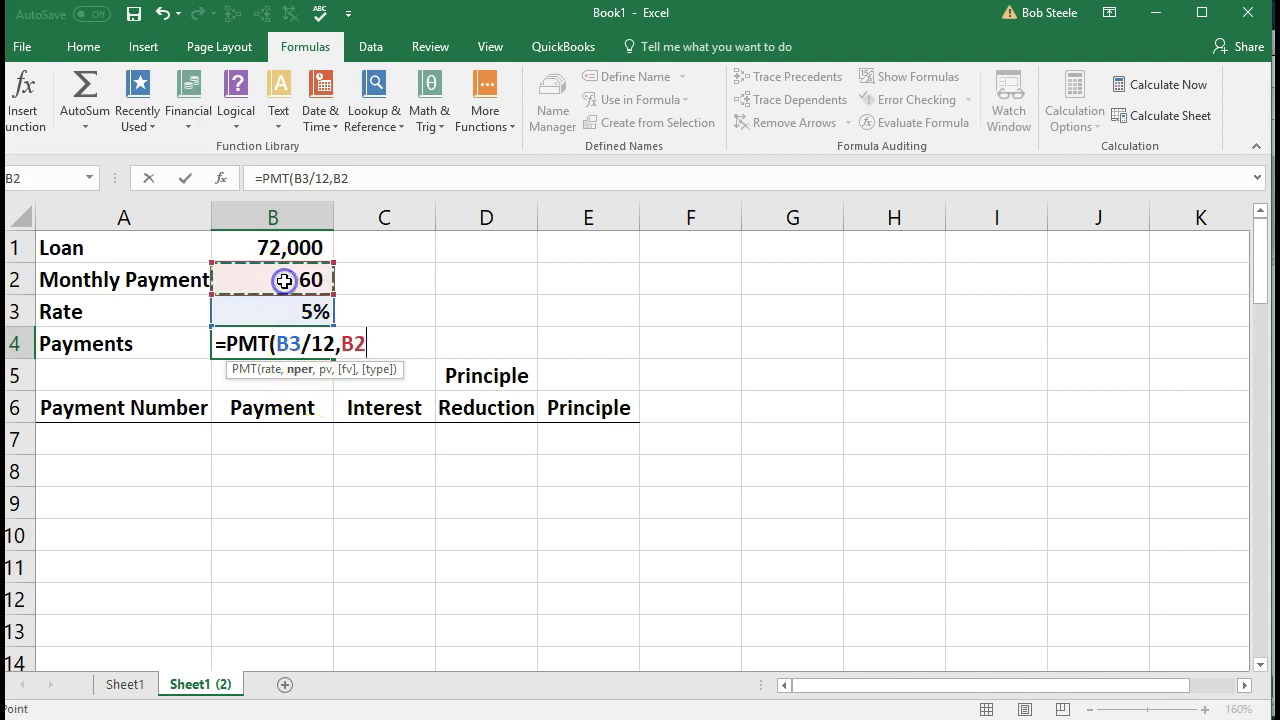
pyautogui.write(',')
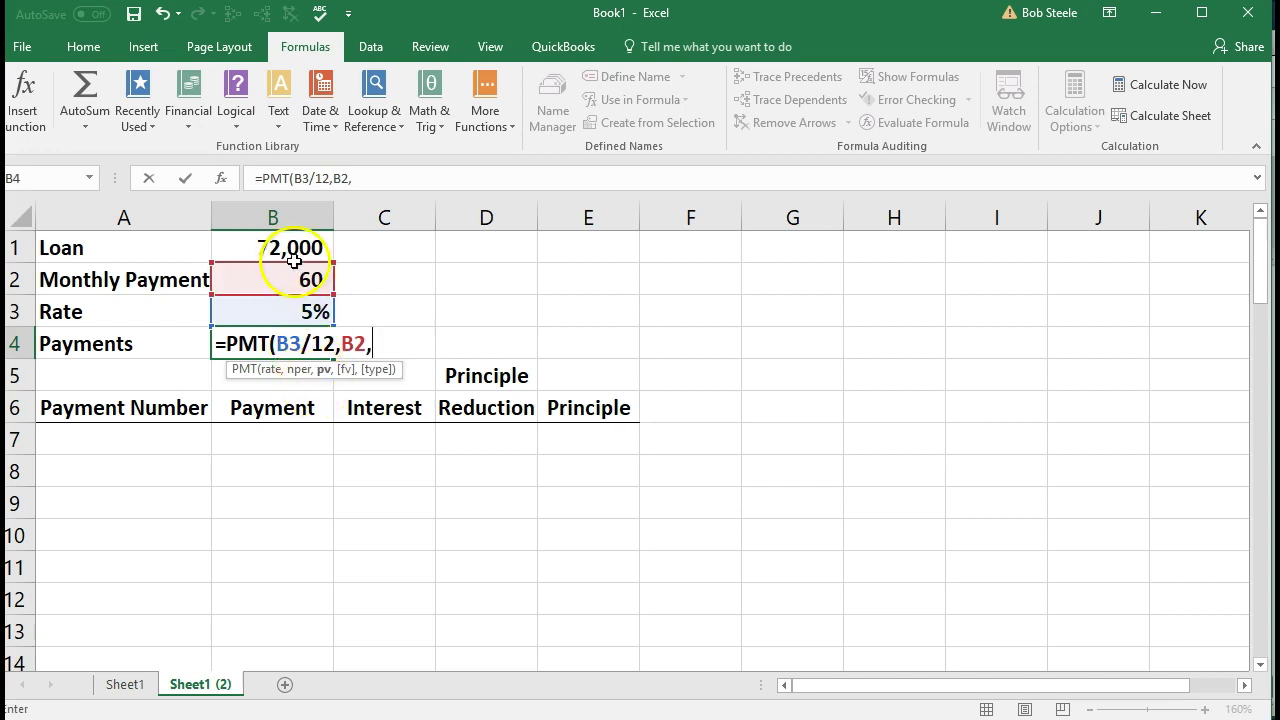
pyautogui.click(294, 250)
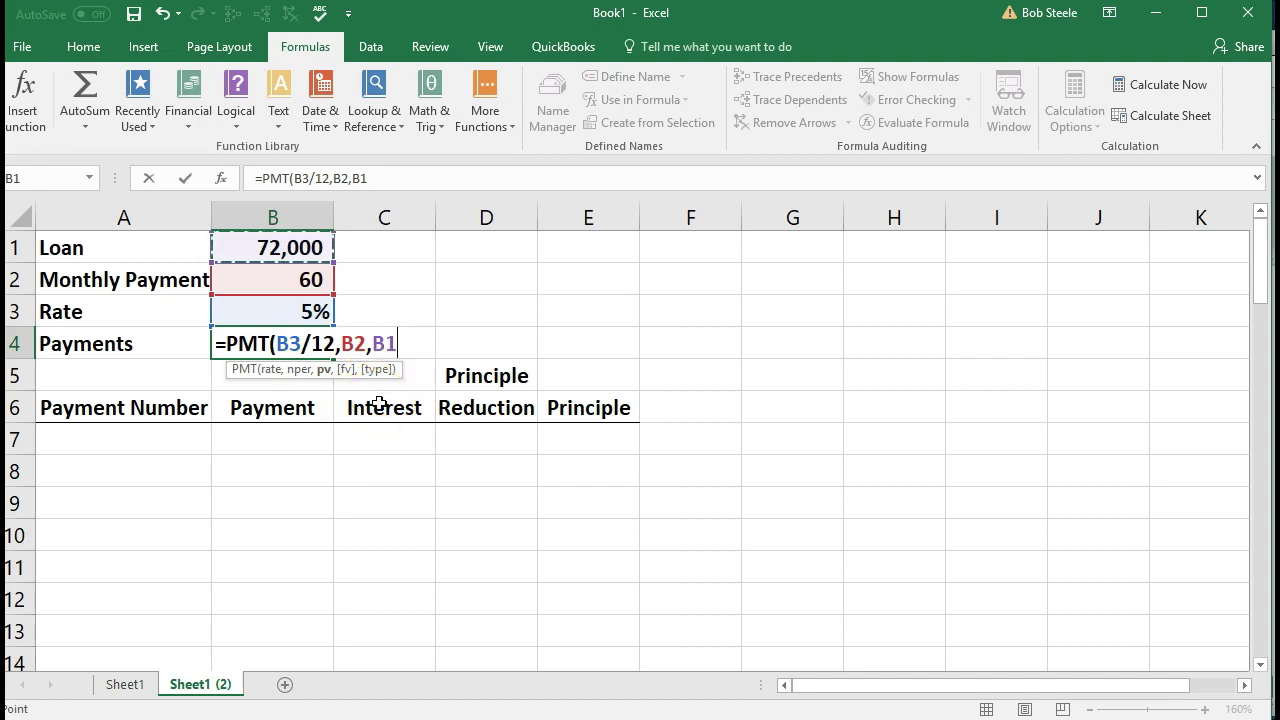
pyautogui.write(')')
pyautogui.press('Return')
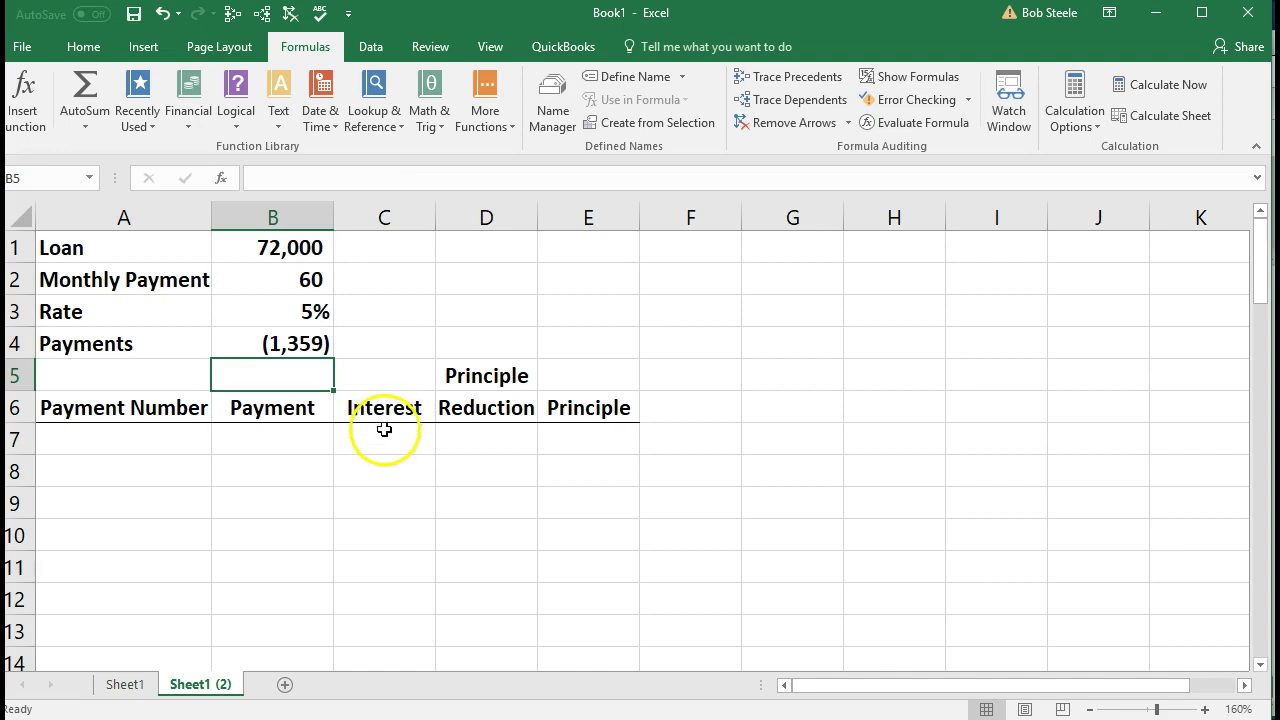
# - Add a minus sign before PMT in B4 so the formula reads =-PMT(B3/12,B2,B1)
pyautogui.click(298, 343)
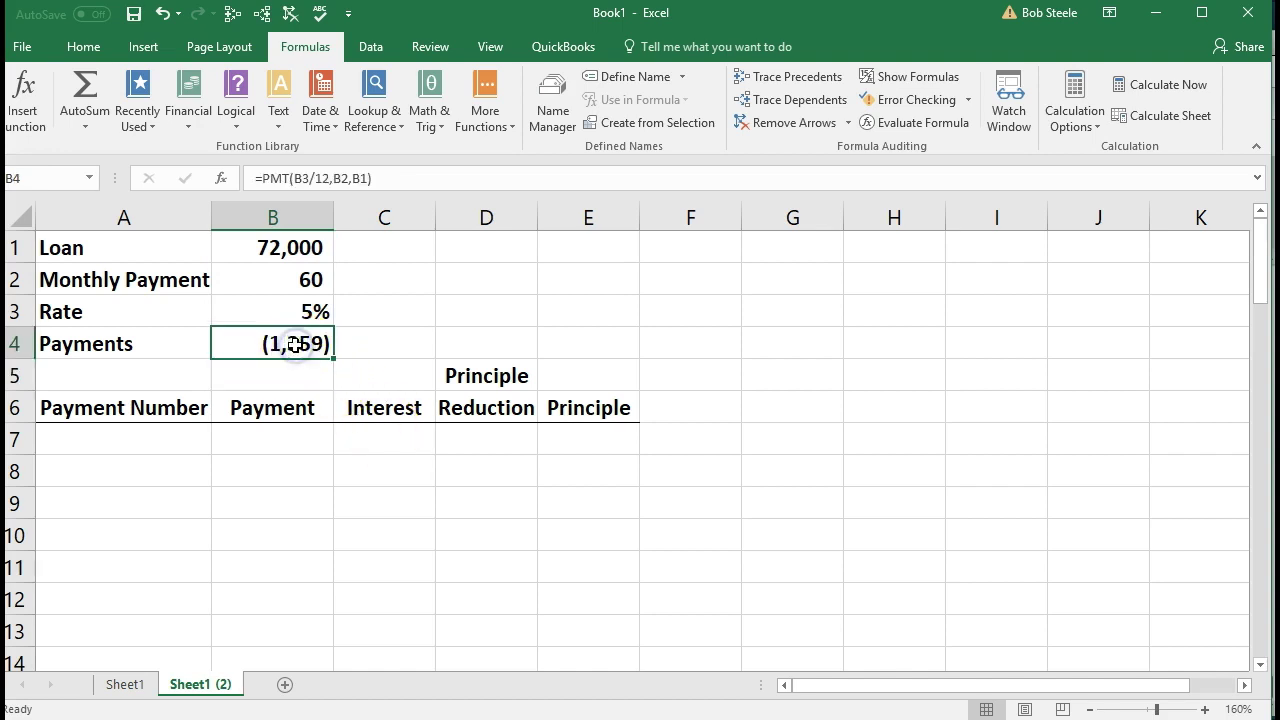
pyautogui.click(264, 182)
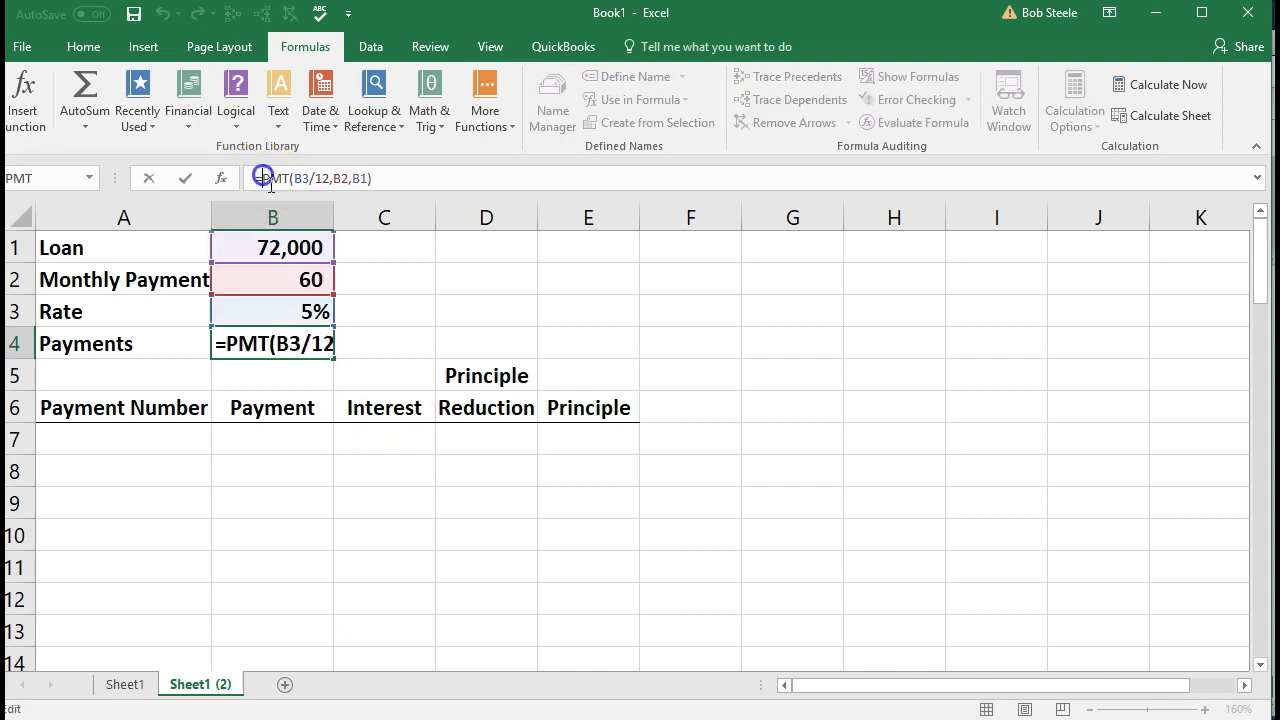
pyautogui.write('-')
pyautogui.press('Return')
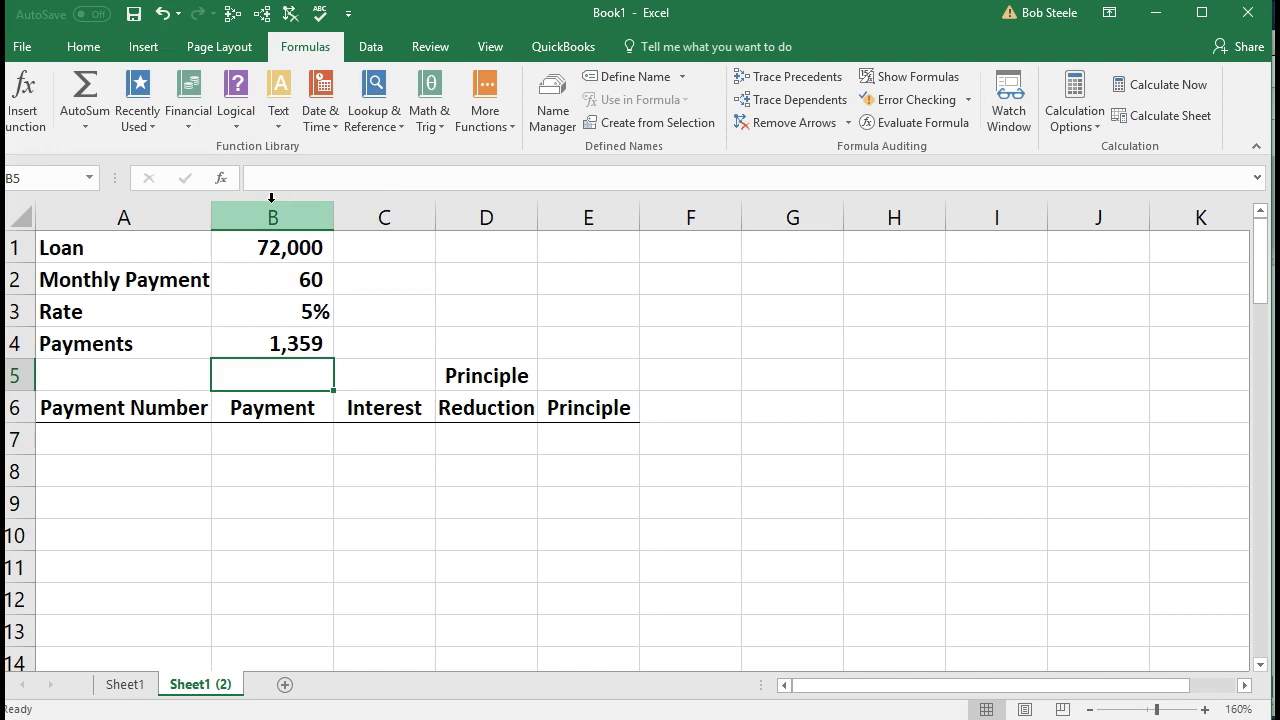
pyautogui.click(300, 344)
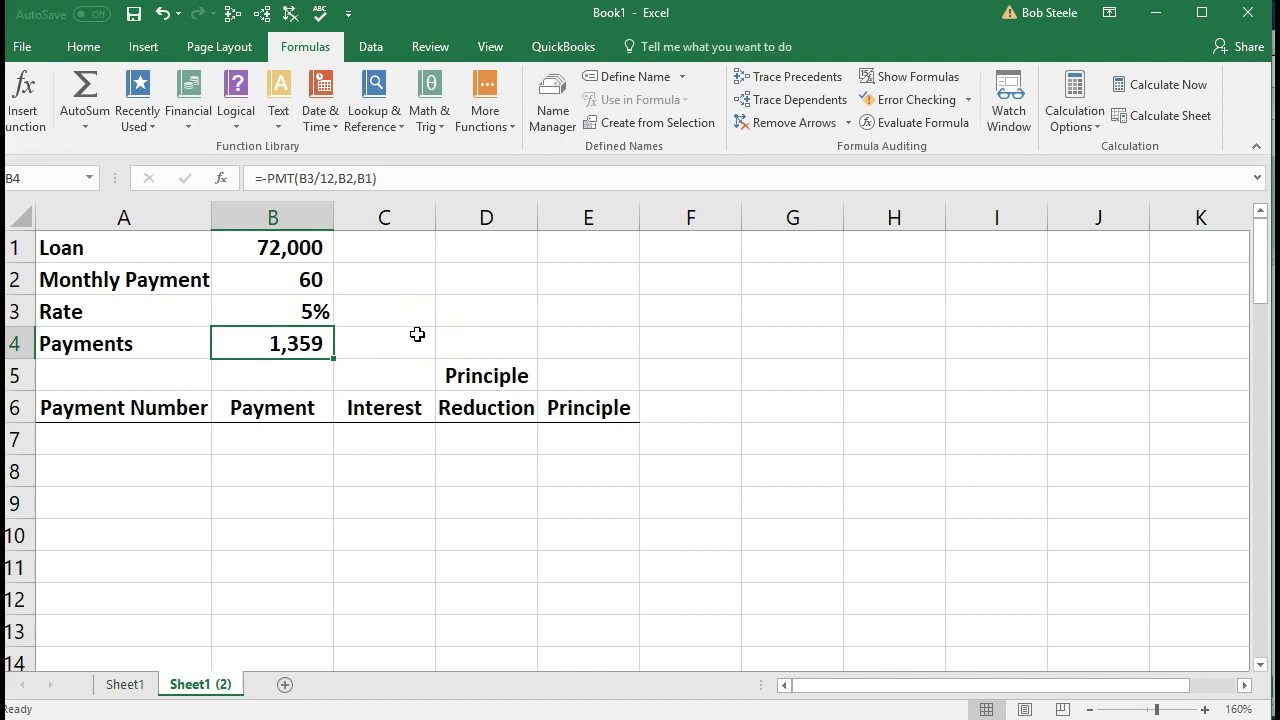
pyautogui.moveTo(346, 249); pyautogui.dragTo(350, 343)
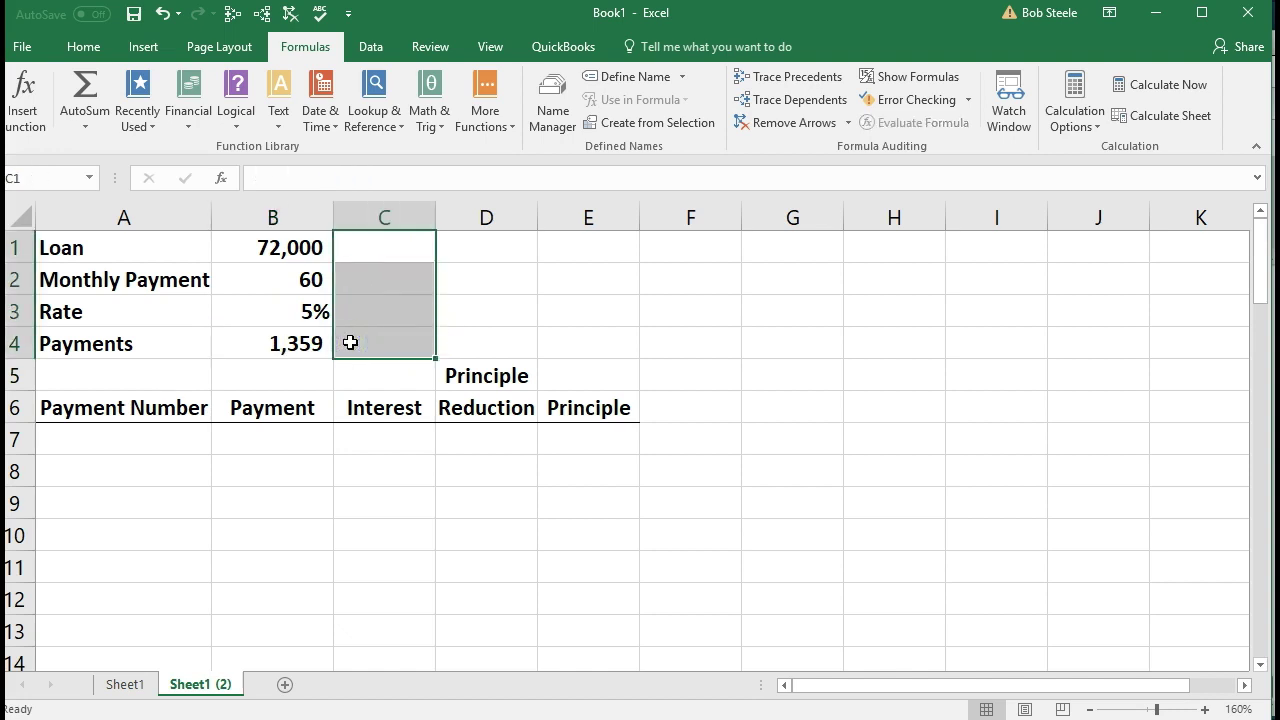
pyautogui.click(300, 344)
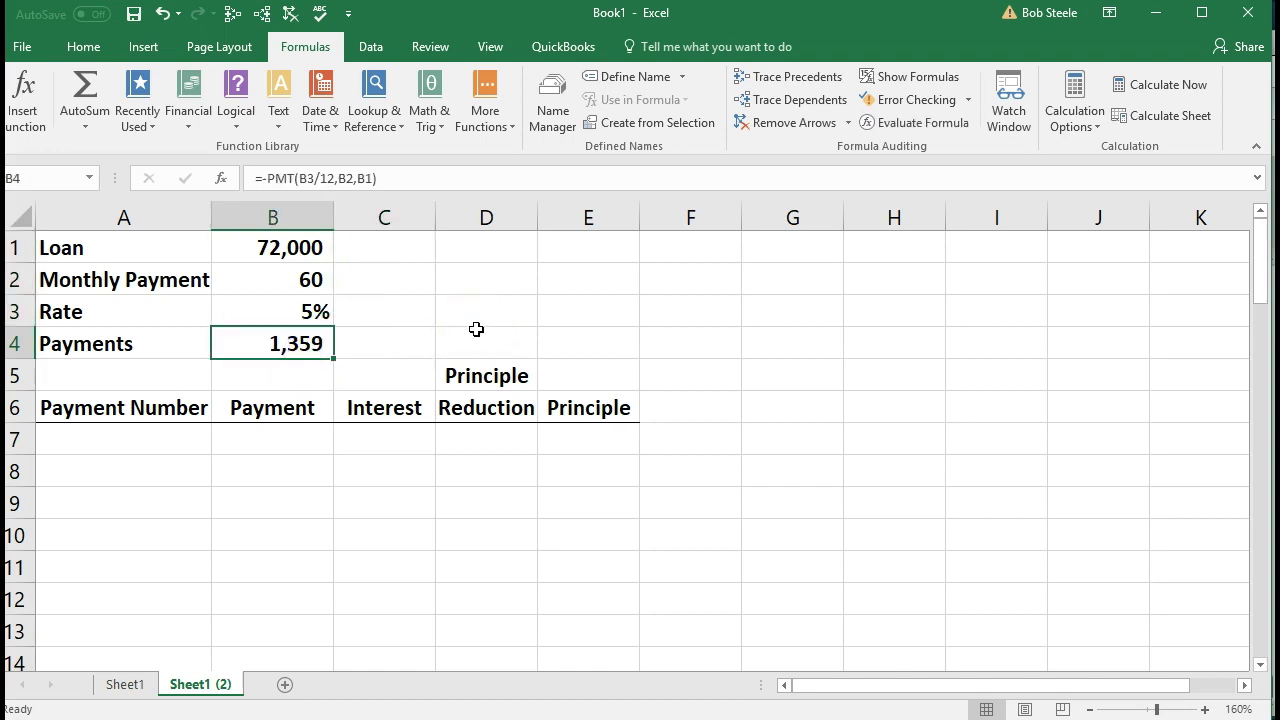
# - Enter payment number 1 in A7 and link the Payment cell B7 to the calculated payment in B4
pyautogui.click(191, 437)
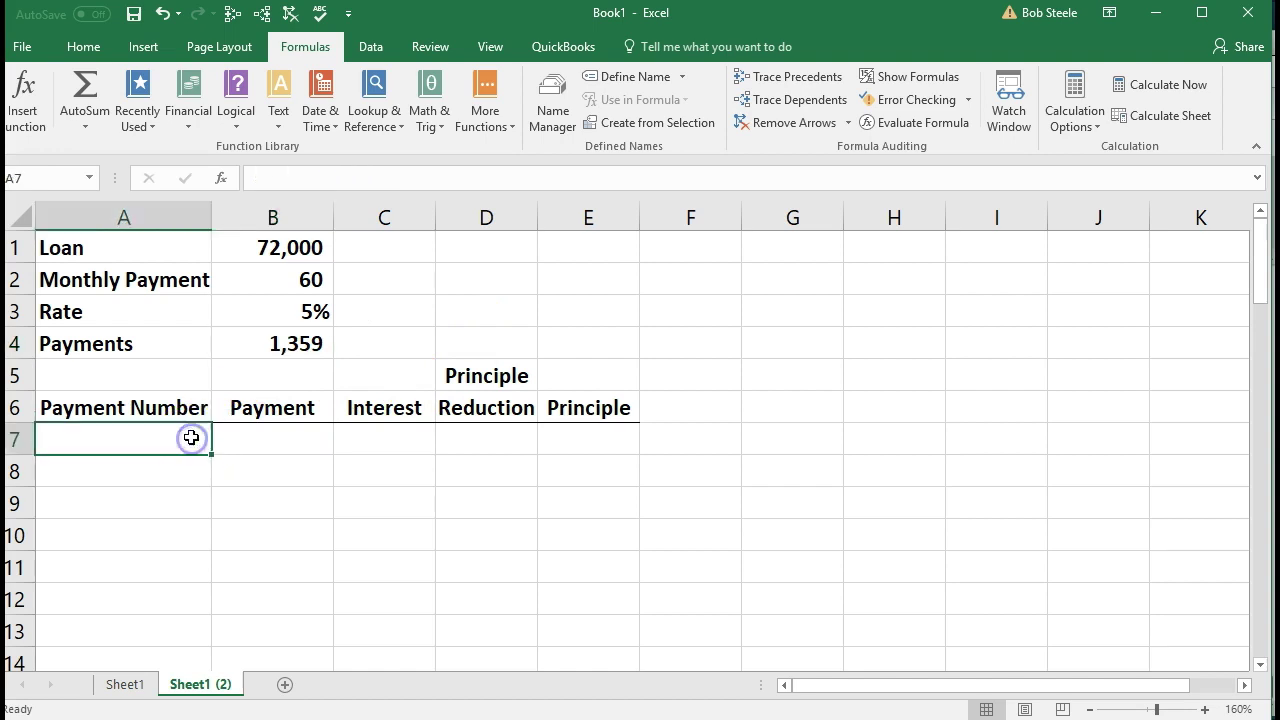
pyautogui.press('Return')
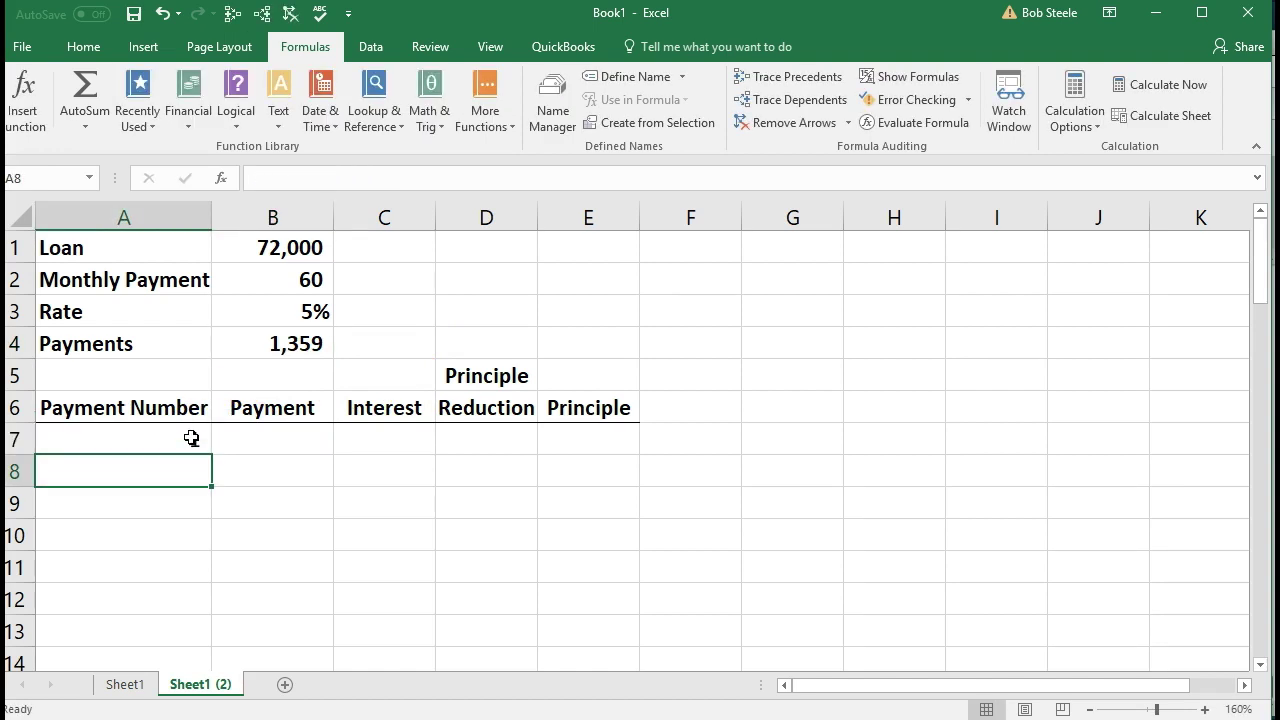
pyautogui.press('Up')
pyautogui.press('Right')
pyautogui.write('=')
pyautogui.press('Up')
pyautogui.press('Up')
pyautogui.press('Up')
pyautogui.press('Return')
# - Calculate the first payment's interest in C7 with the formula =B1*B3/12
pyautogui.press('Right')
pyautogui.press('Up')
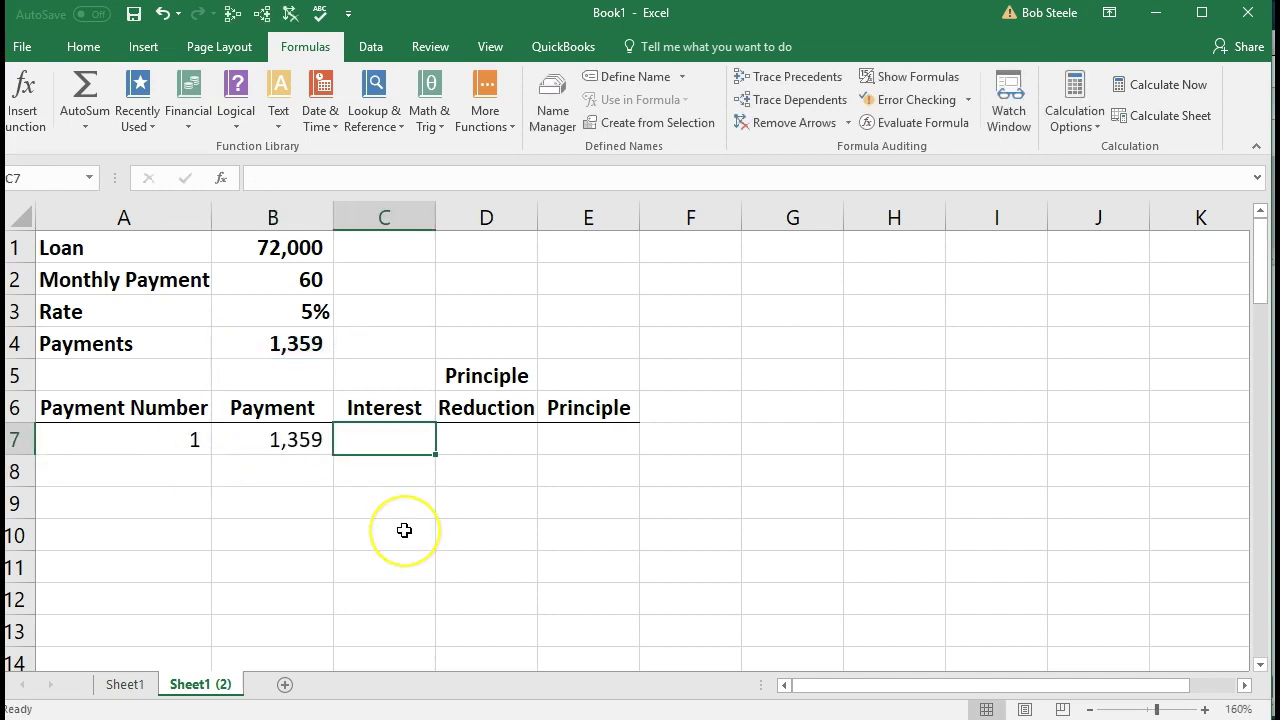
pyautogui.write('=')
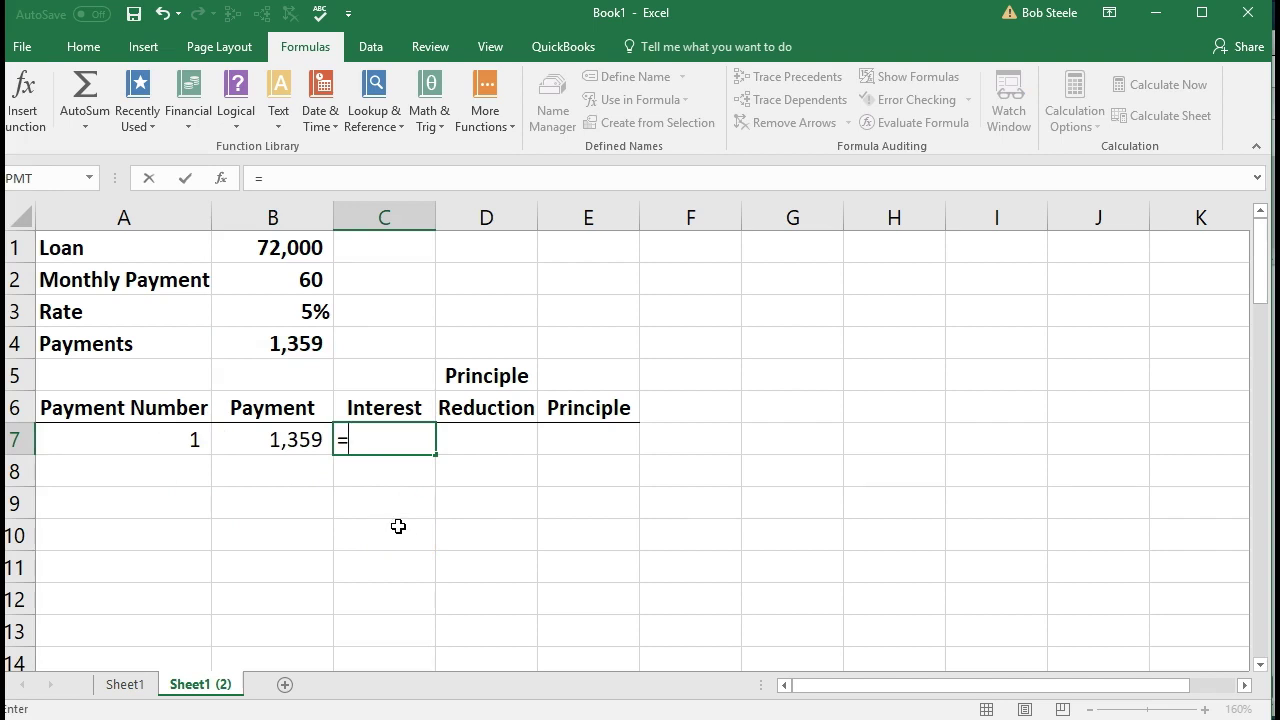
pyautogui.click(300, 247)
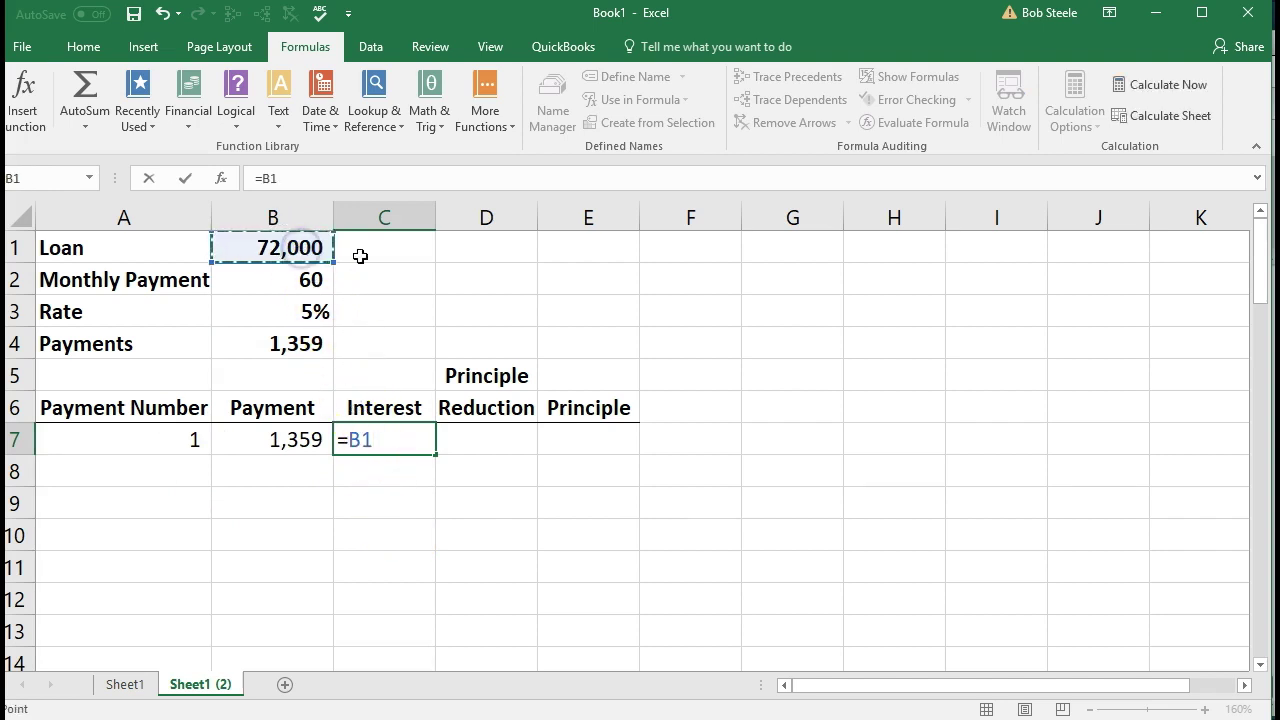
pyautogui.write('*')
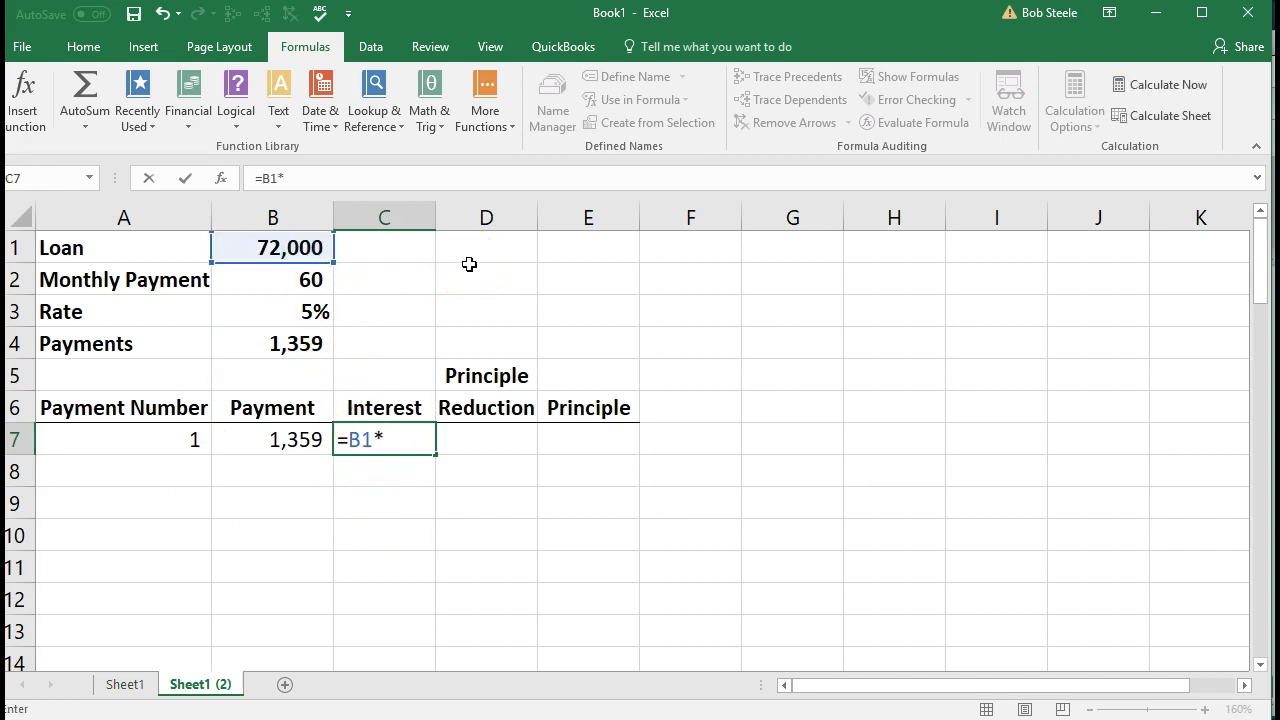
pyautogui.click(318, 312)
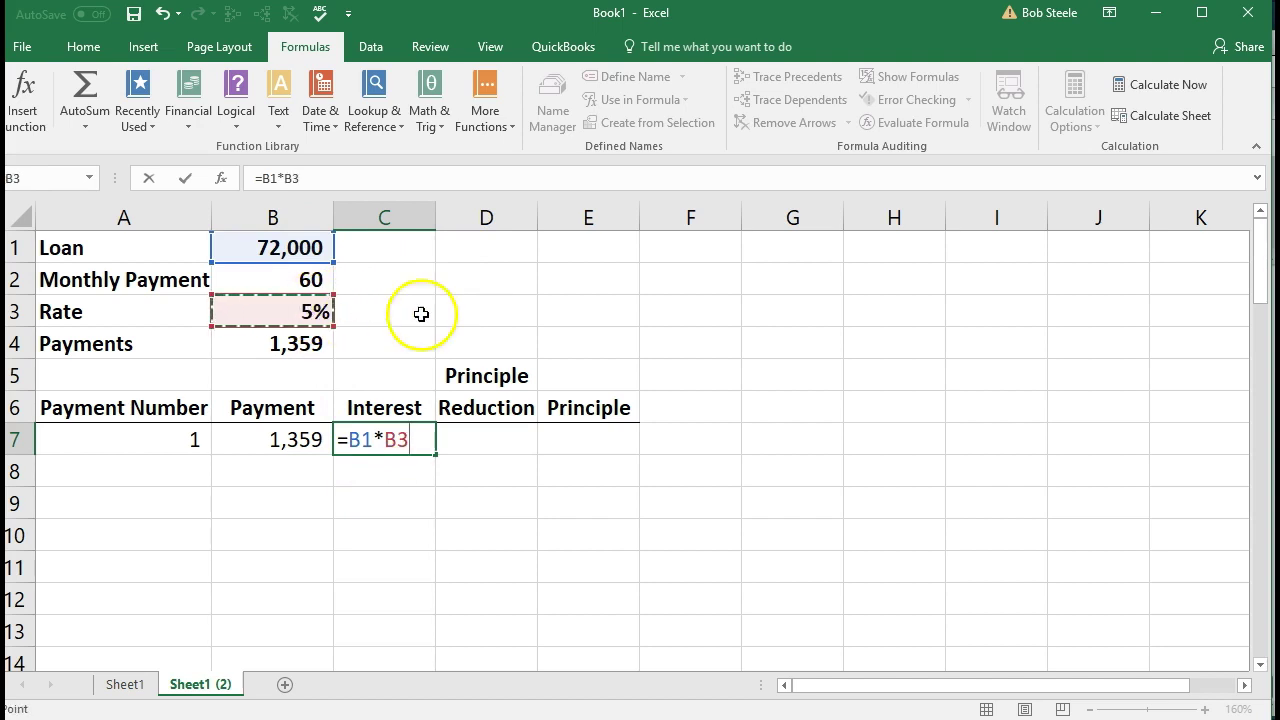
pyautogui.write('/12')
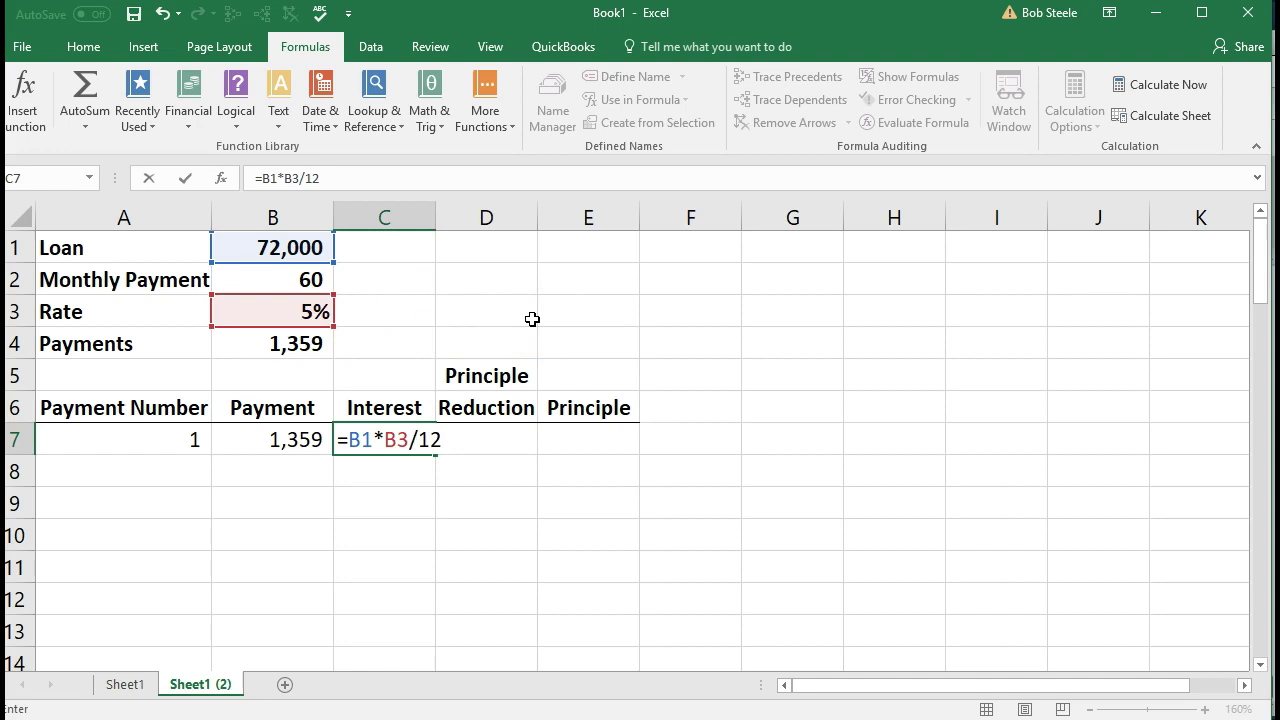
pyautogui.press('Return')
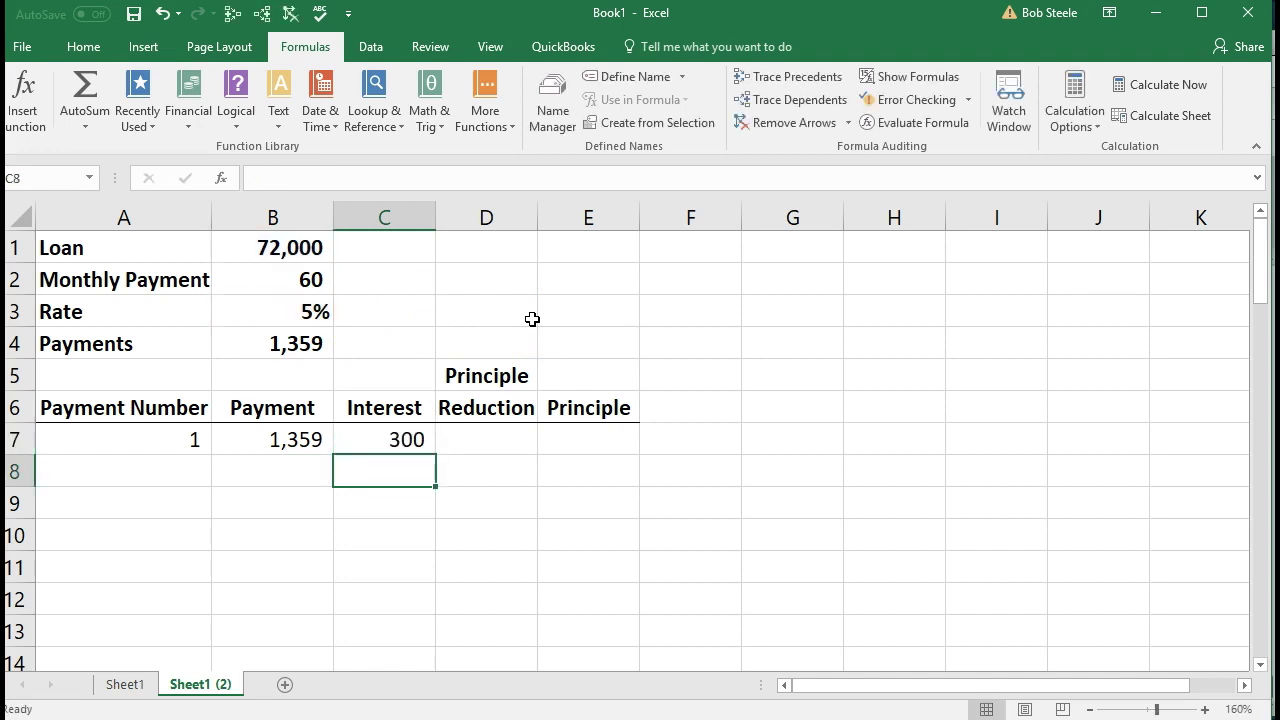
pyautogui.press('Up')
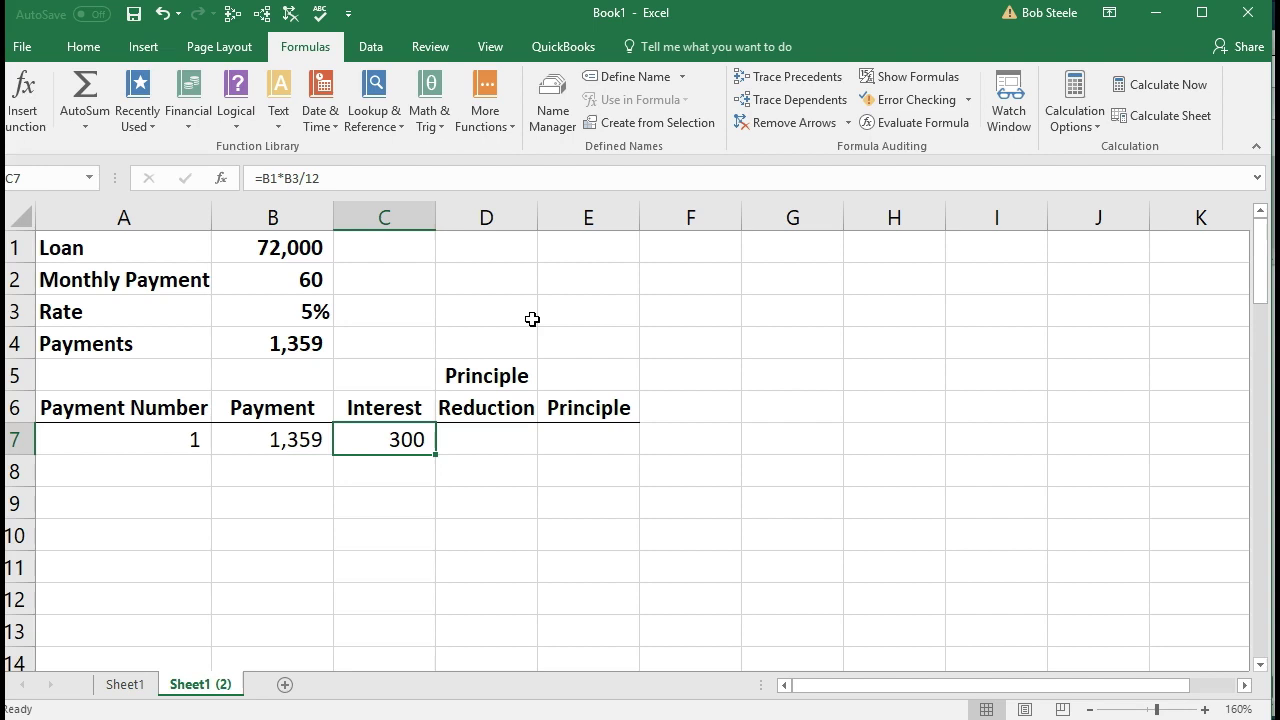
# - Calculate the first payment's principle reduction in D7 as payment minus interest, =B7-C7
pyautogui.press('Right')
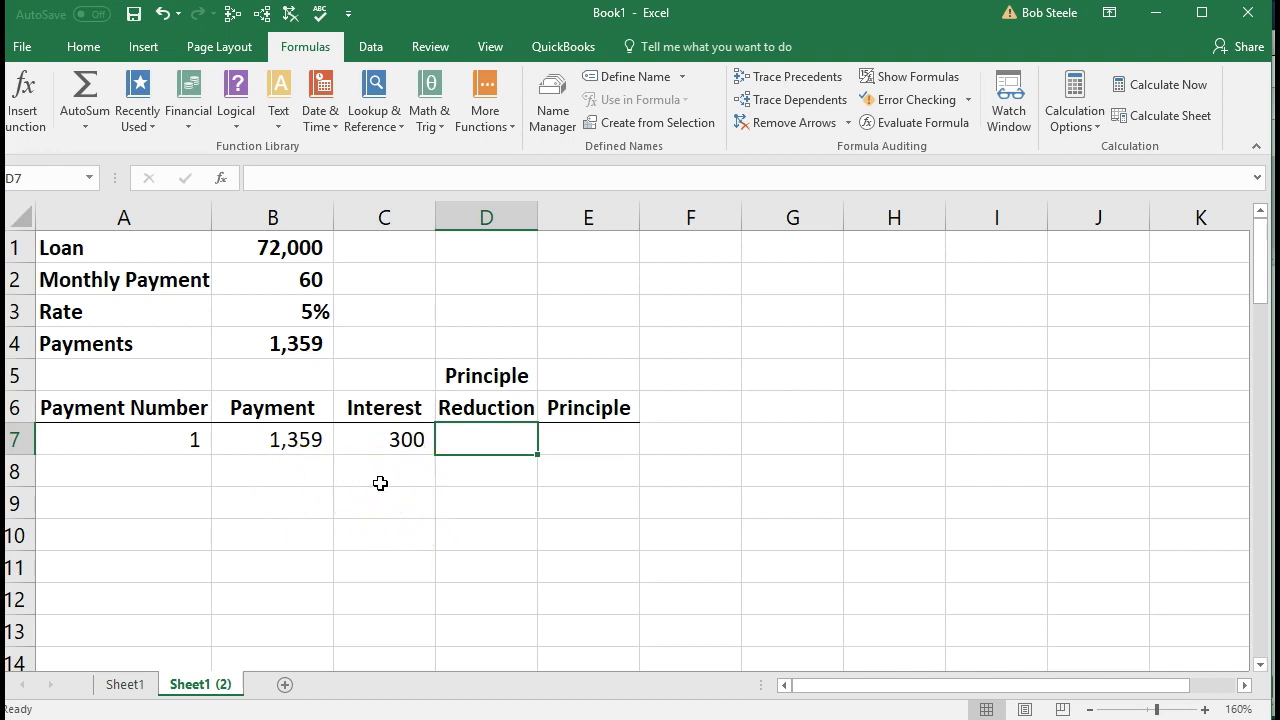
pyautogui.write('=')
pyautogui.click(292, 442)
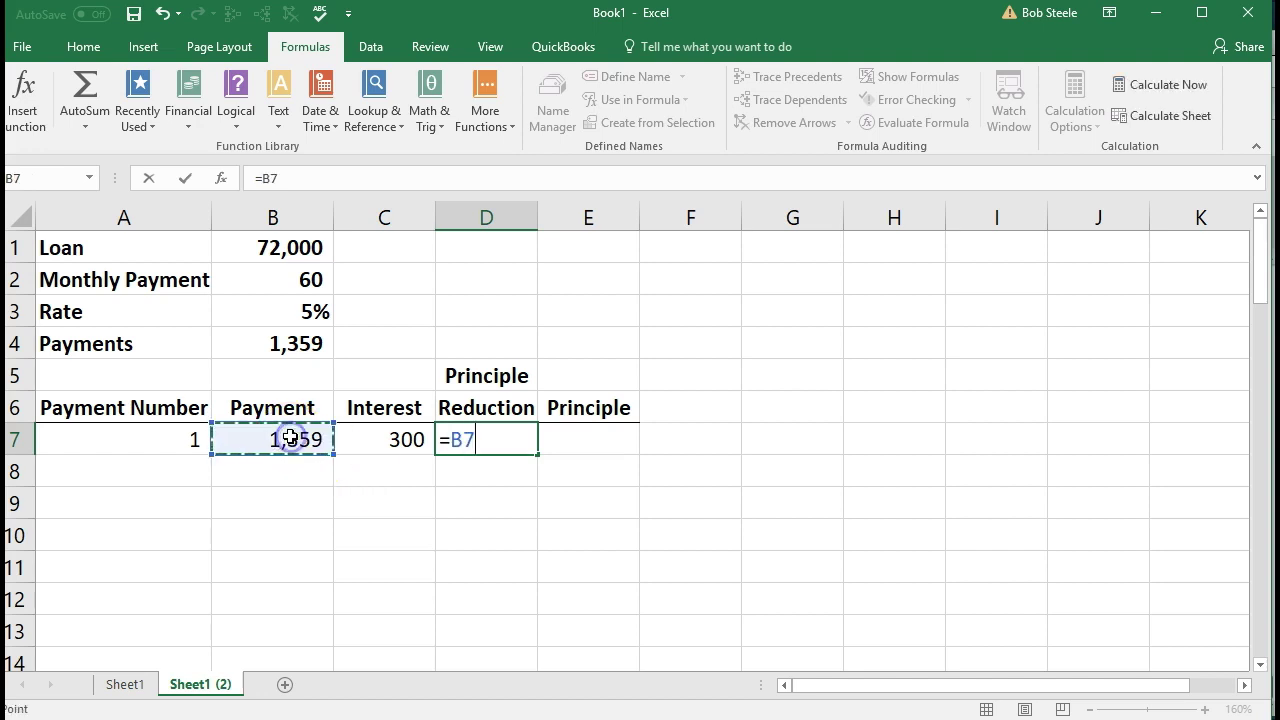
pyautogui.write('-')
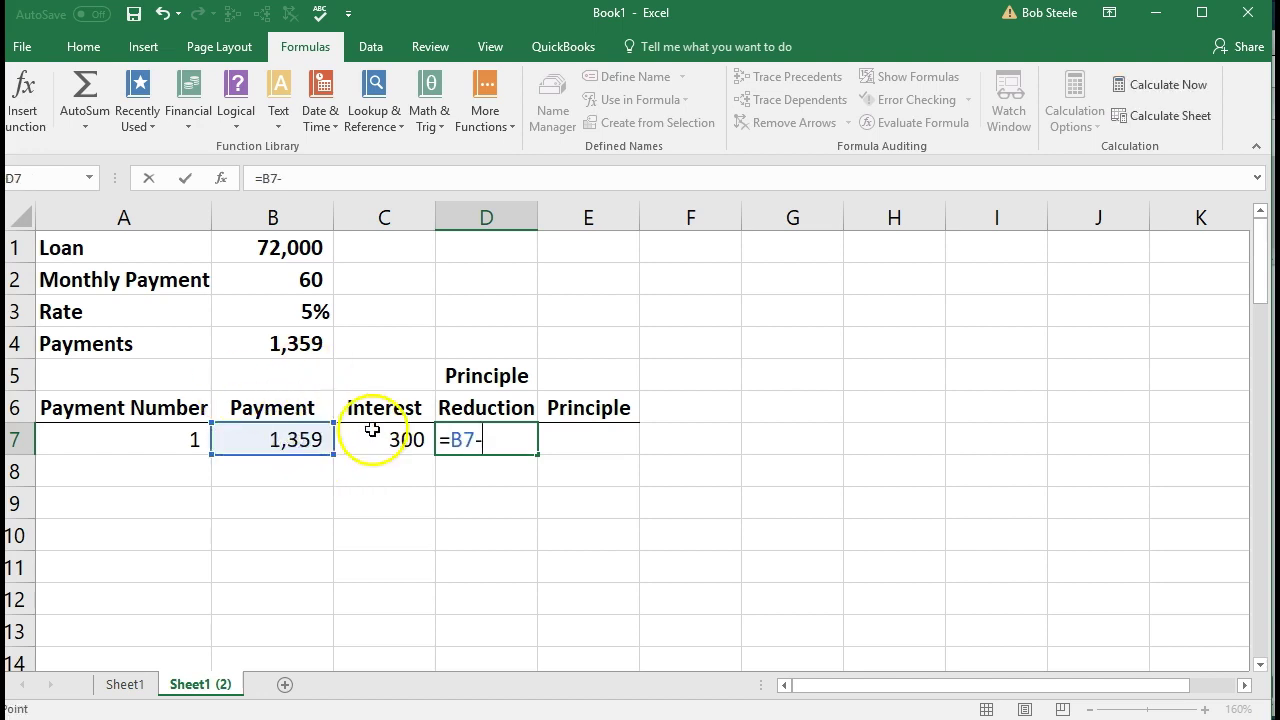
pyautogui.click(378, 436)
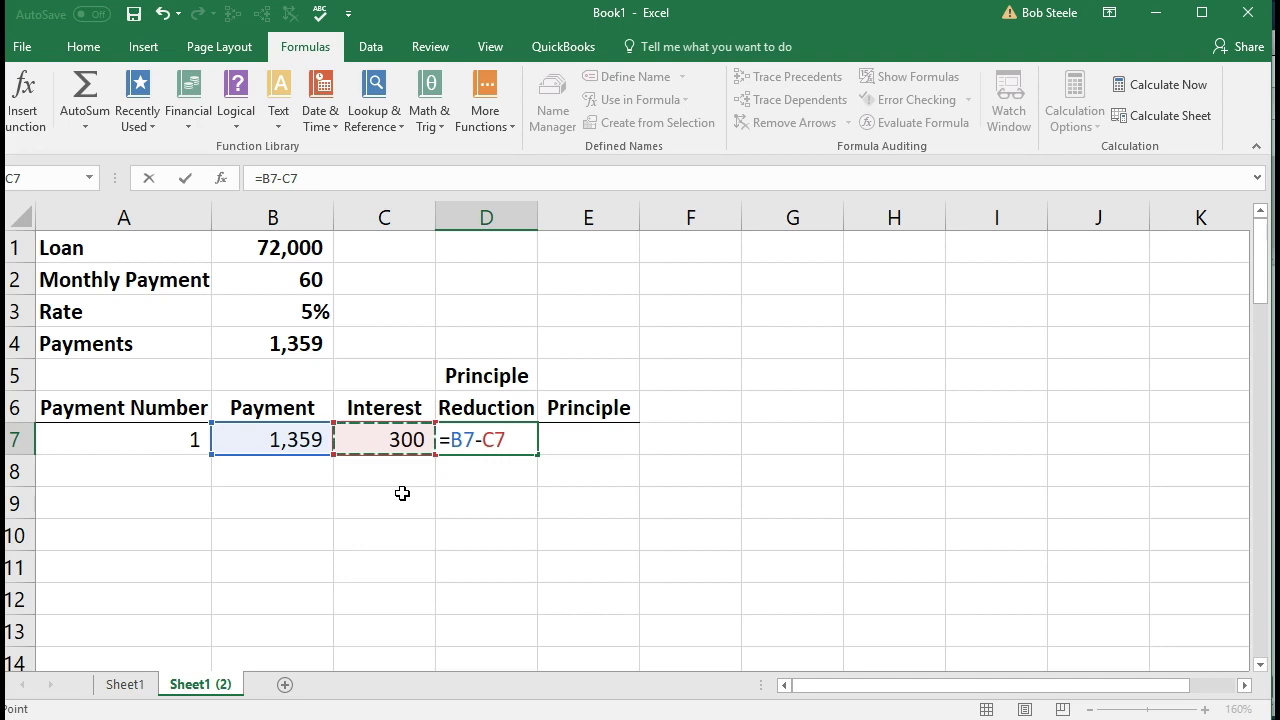
pyautogui.press('Return')
pyautogui.press('Up')
# - Calculate the principle after the first payment in E7 as =B1-D7, and review the formulas across row 7
pyautogui.press('Right')
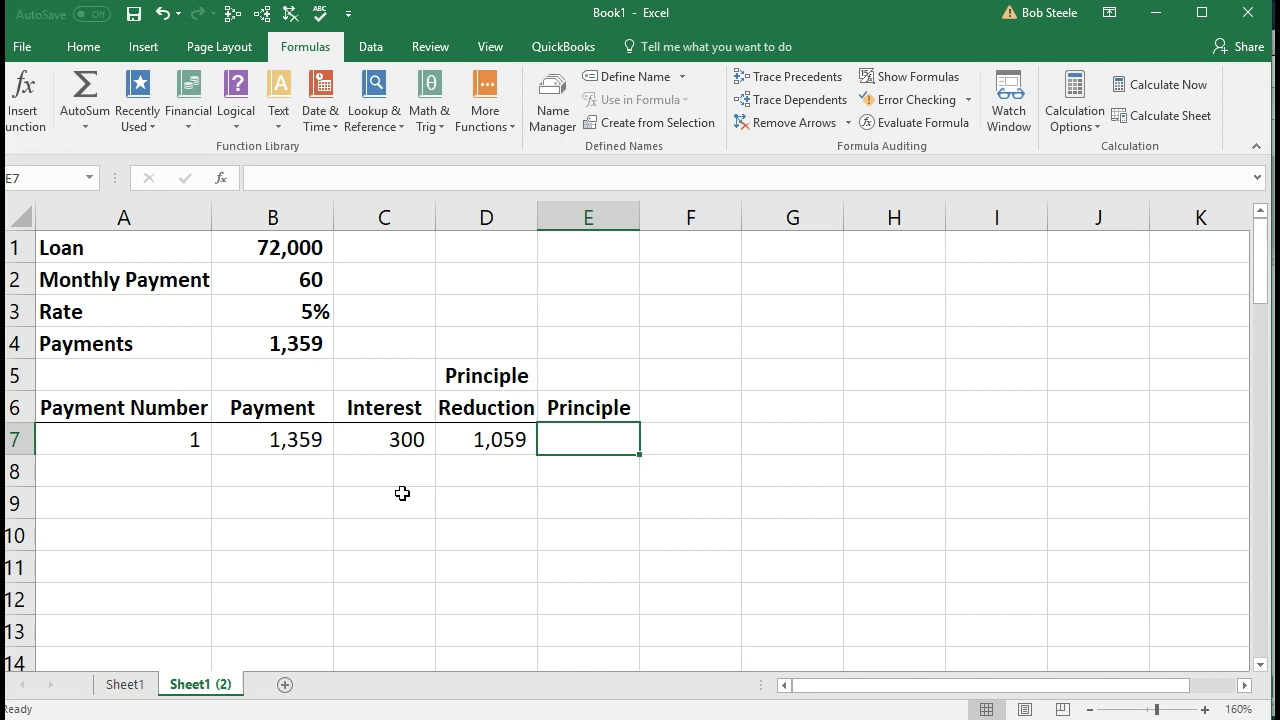
pyautogui.write('=')
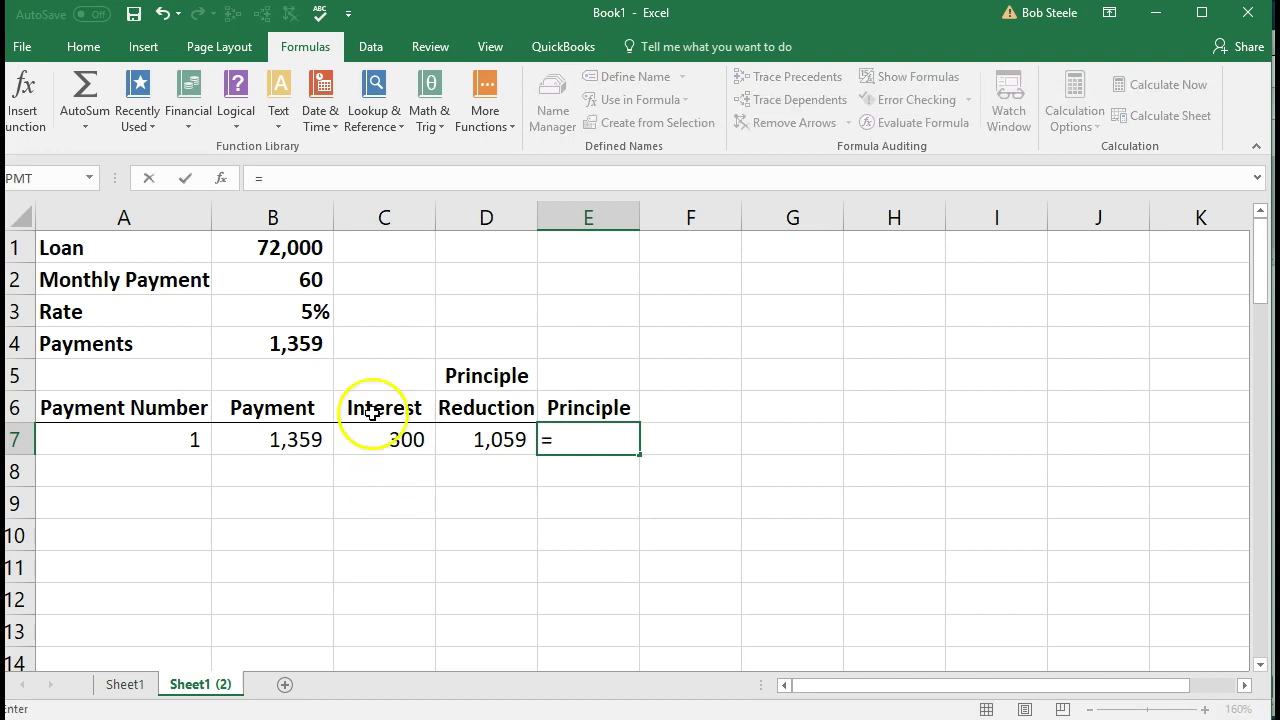
pyautogui.click(302, 252)
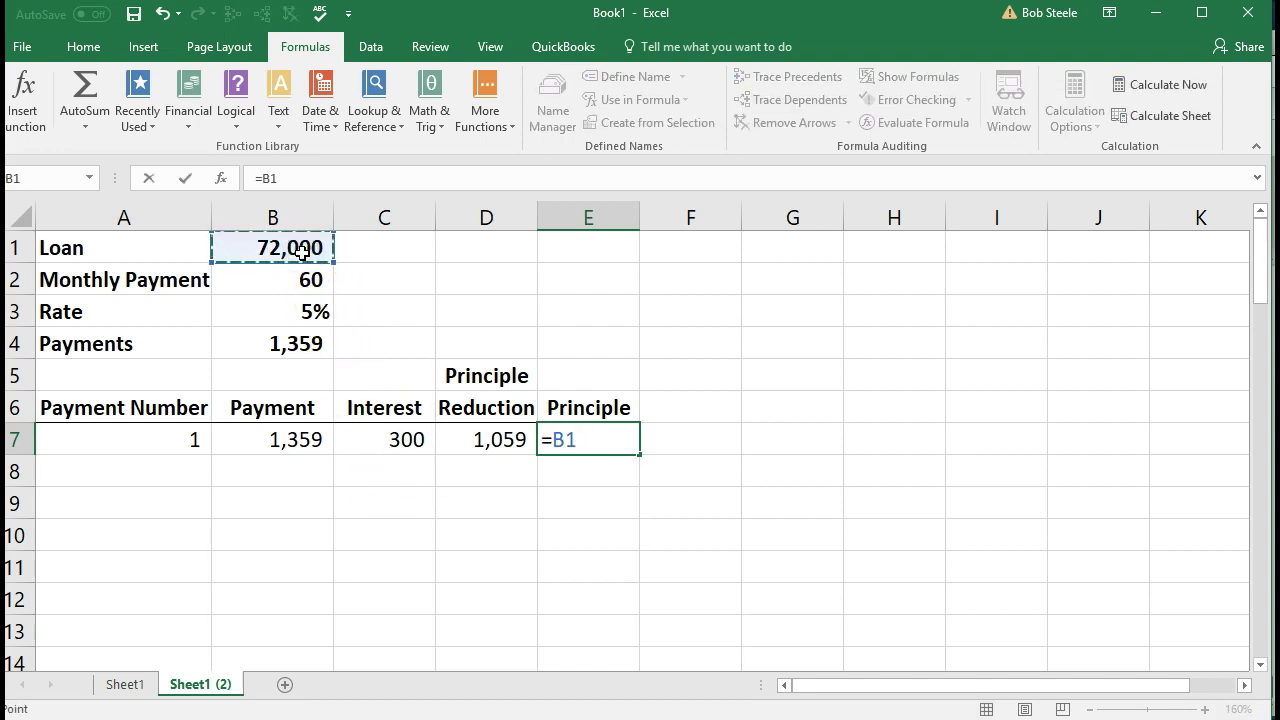
pyautogui.write('-')
pyautogui.click(468, 439)
pyautogui.press('Return')
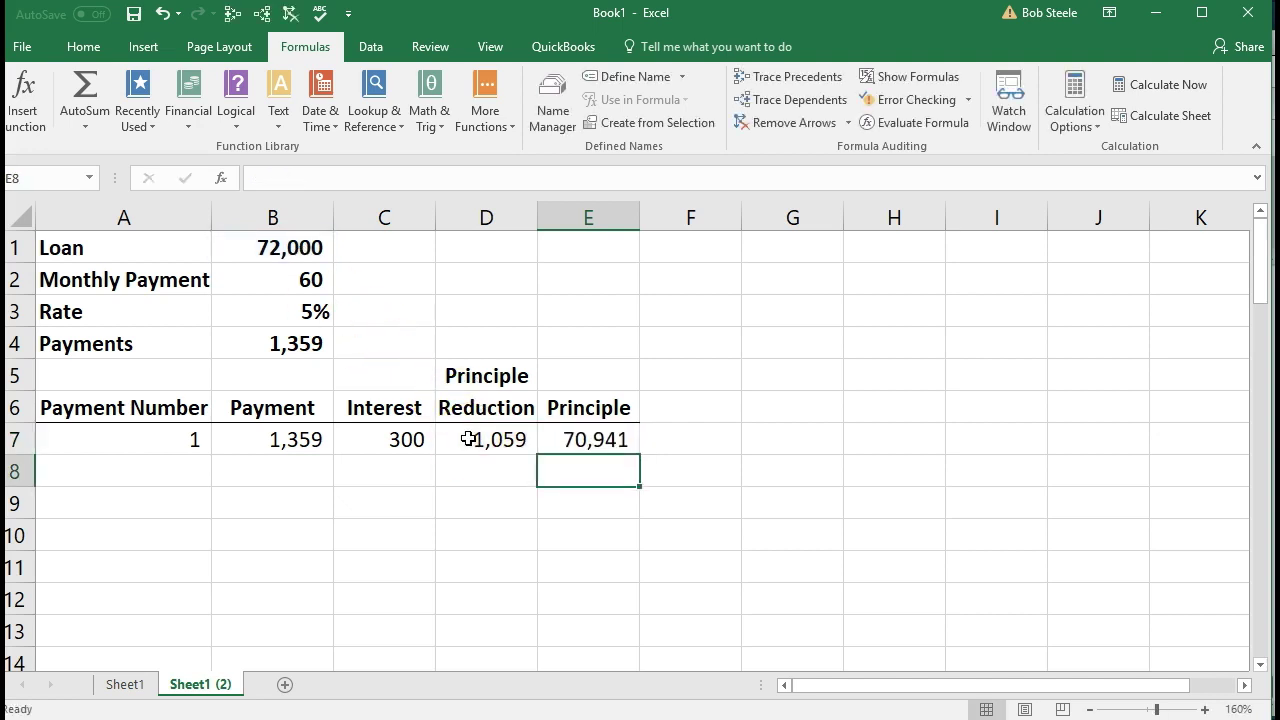
pyautogui.click(565, 440)
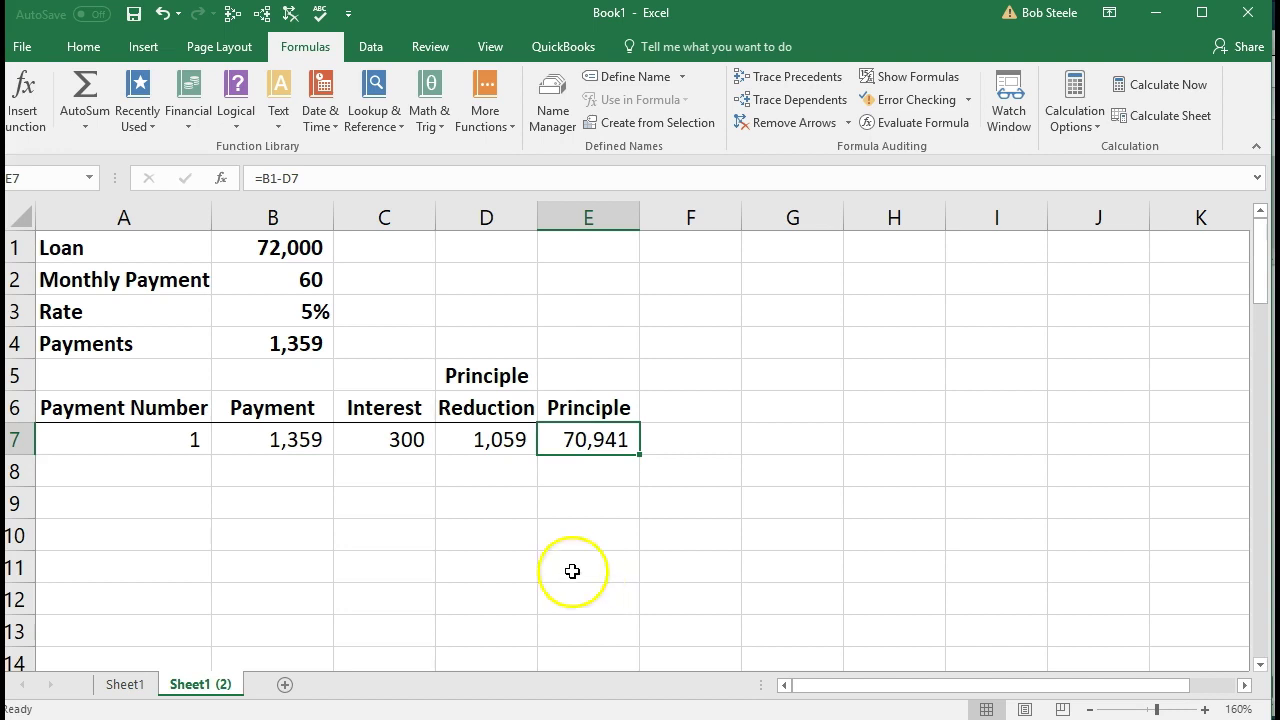
pyautogui.click(311, 440)
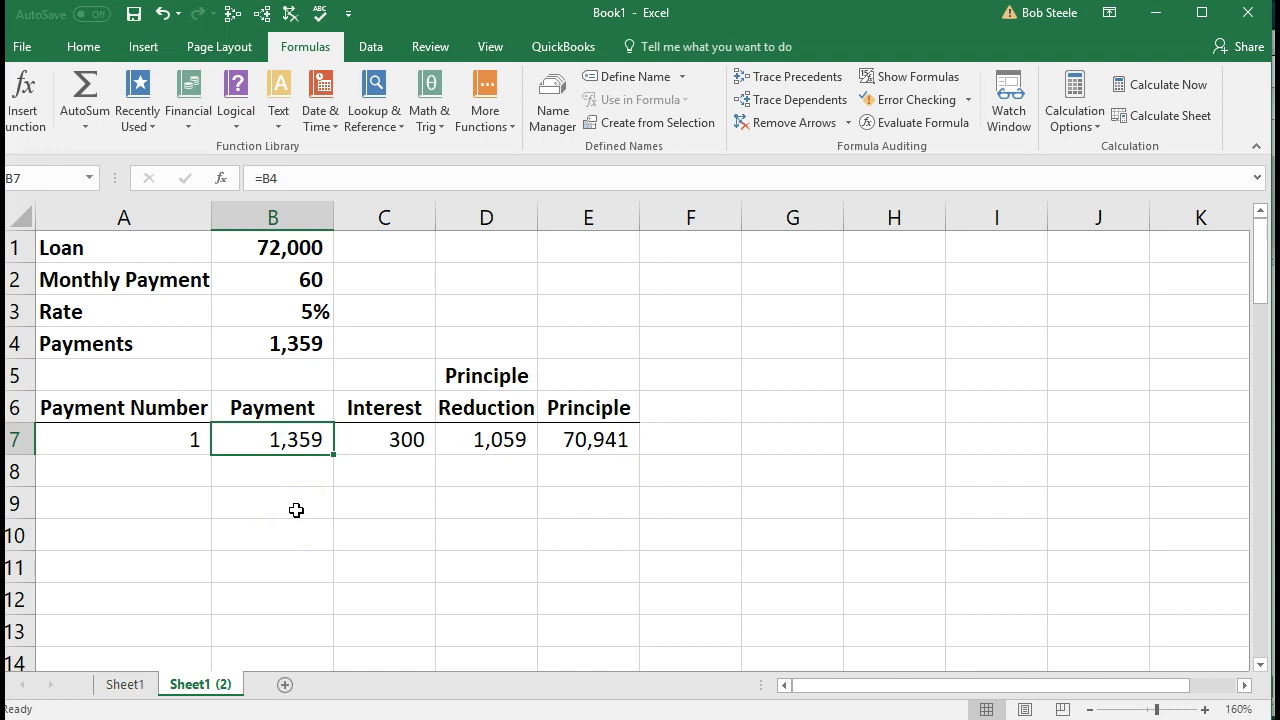
pyautogui.click(369, 446)
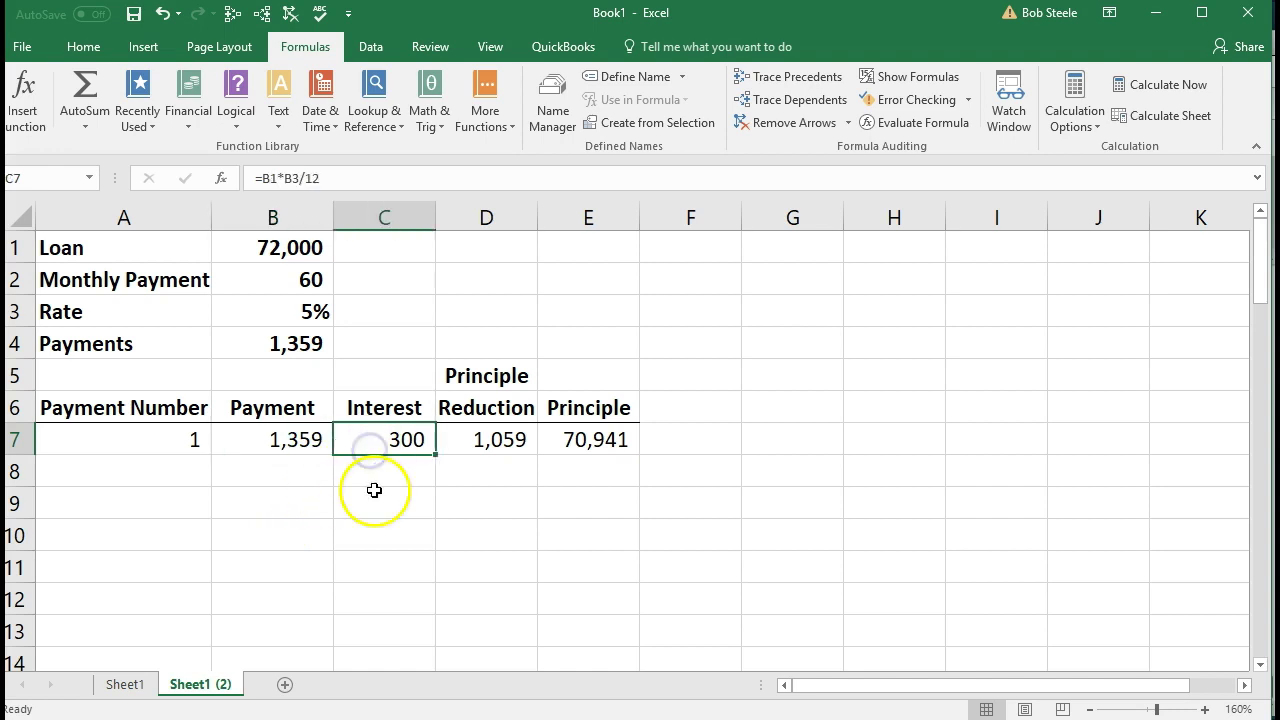
pyautogui.click(450, 447)
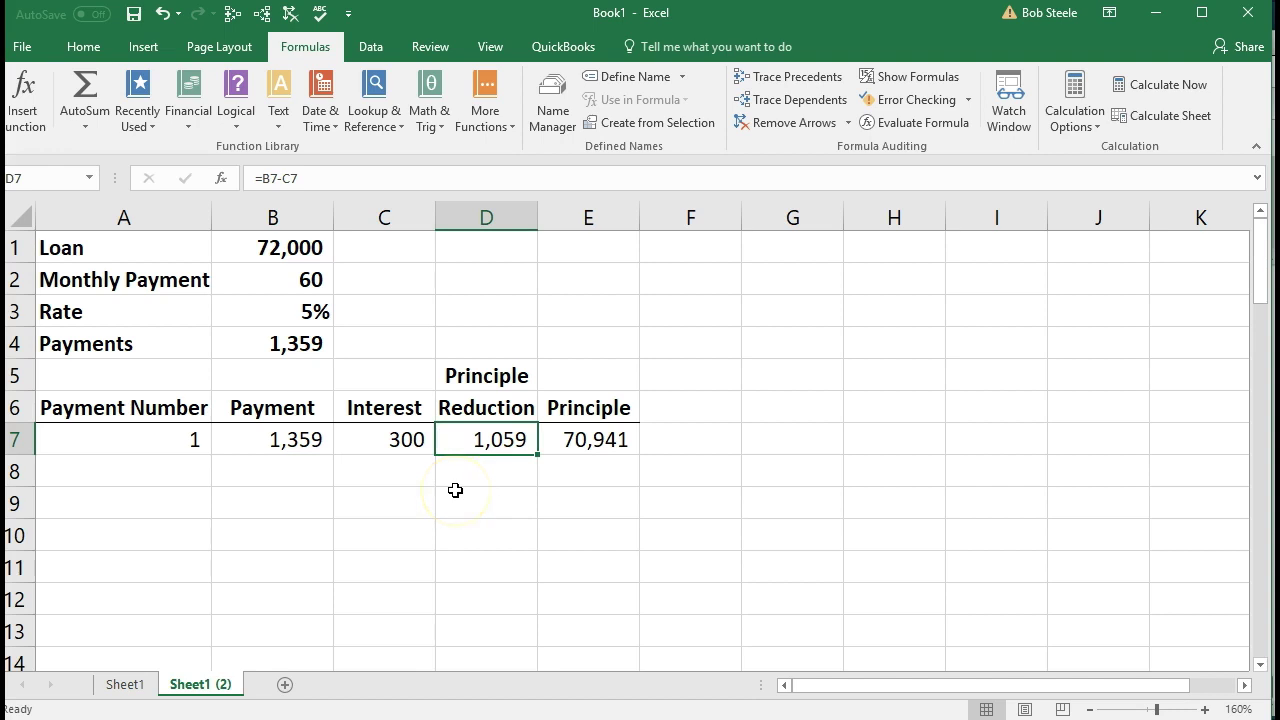
# - Enter payment number 2 in A8 and link the Payment cell B8 to the calculated payment with =B4
pyautogui.click(192, 465)
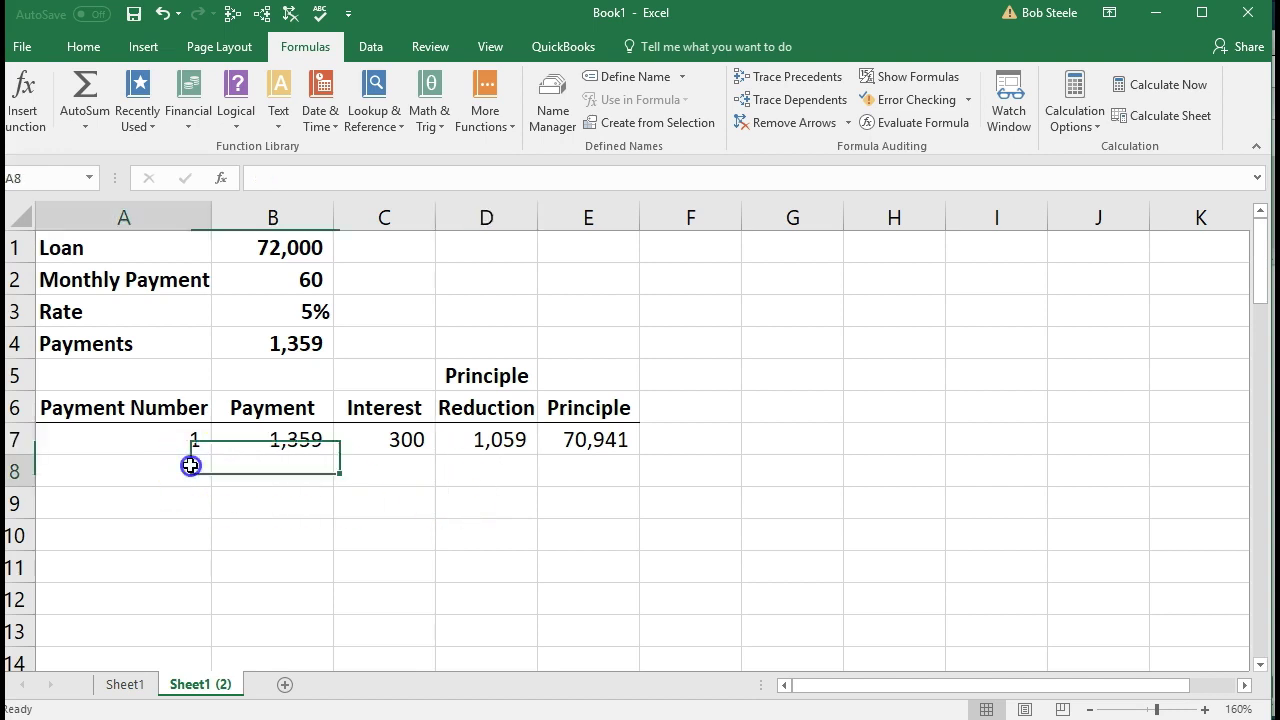
pyautogui.write('2')
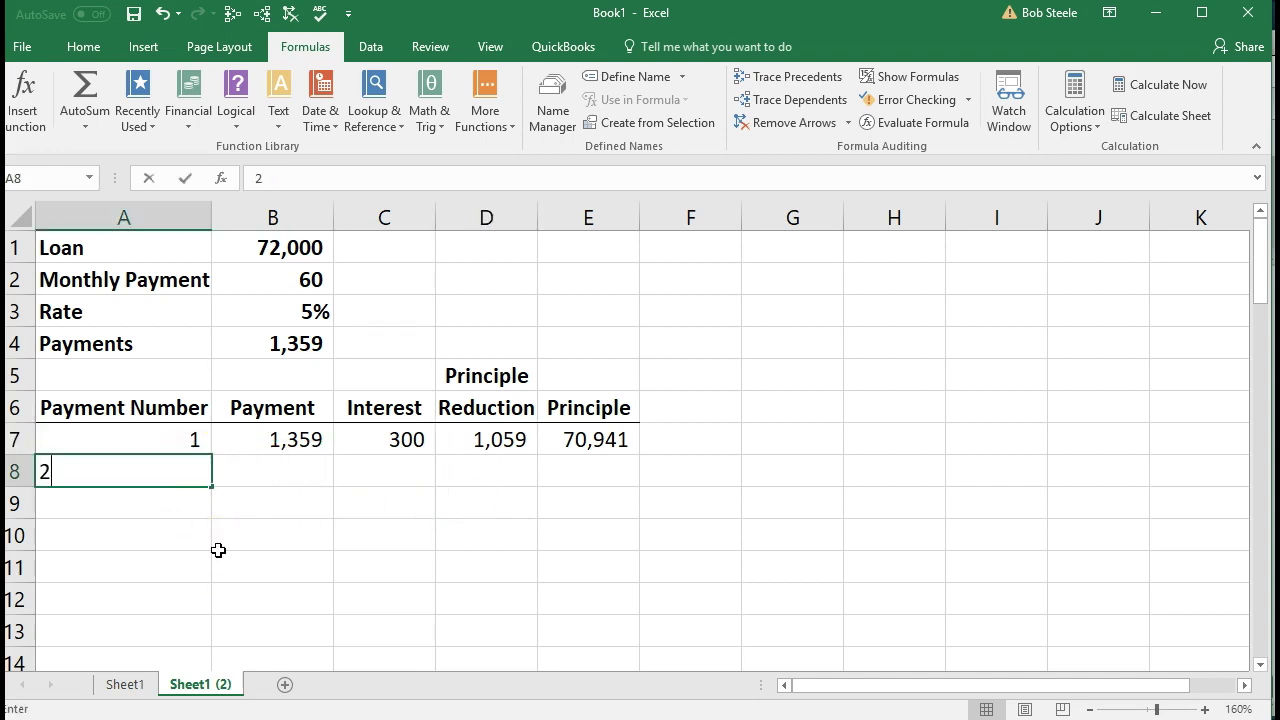
pyautogui.press('Tab')
pyautogui.write('=')
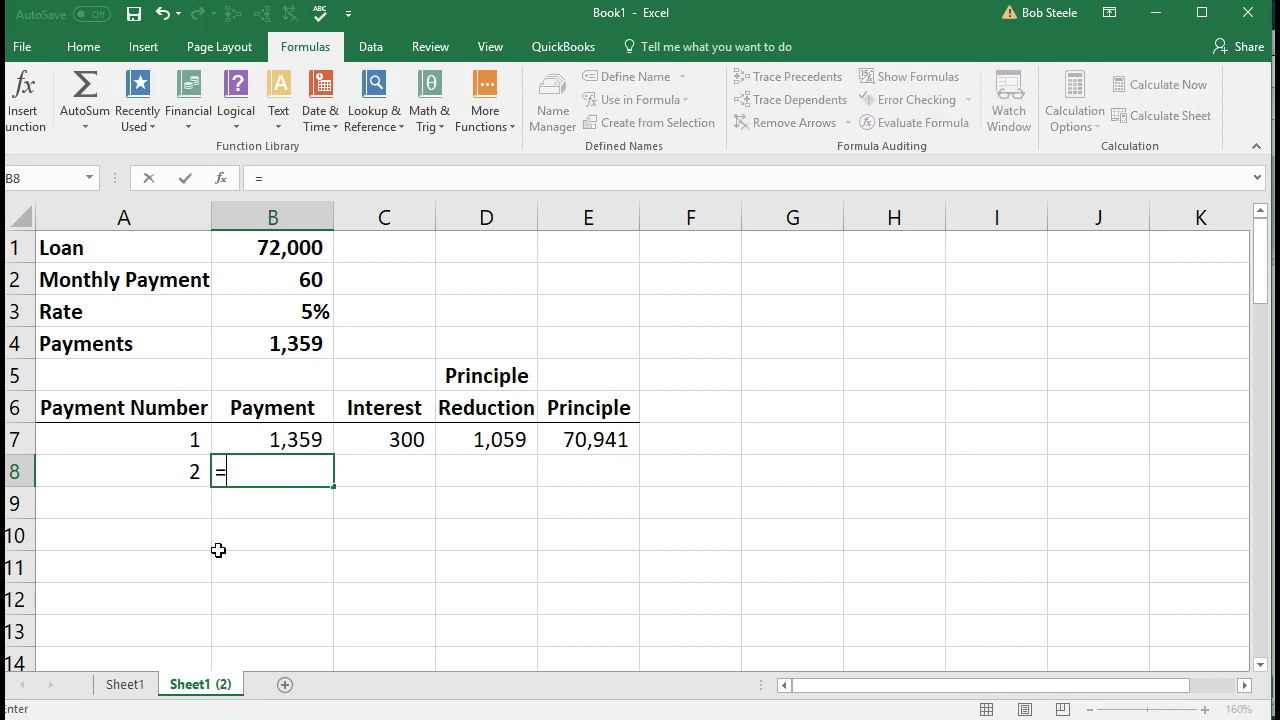
pyautogui.press('Up')
pyautogui.press('Up')
pyautogui.press('Up')
pyautogui.press('Up')
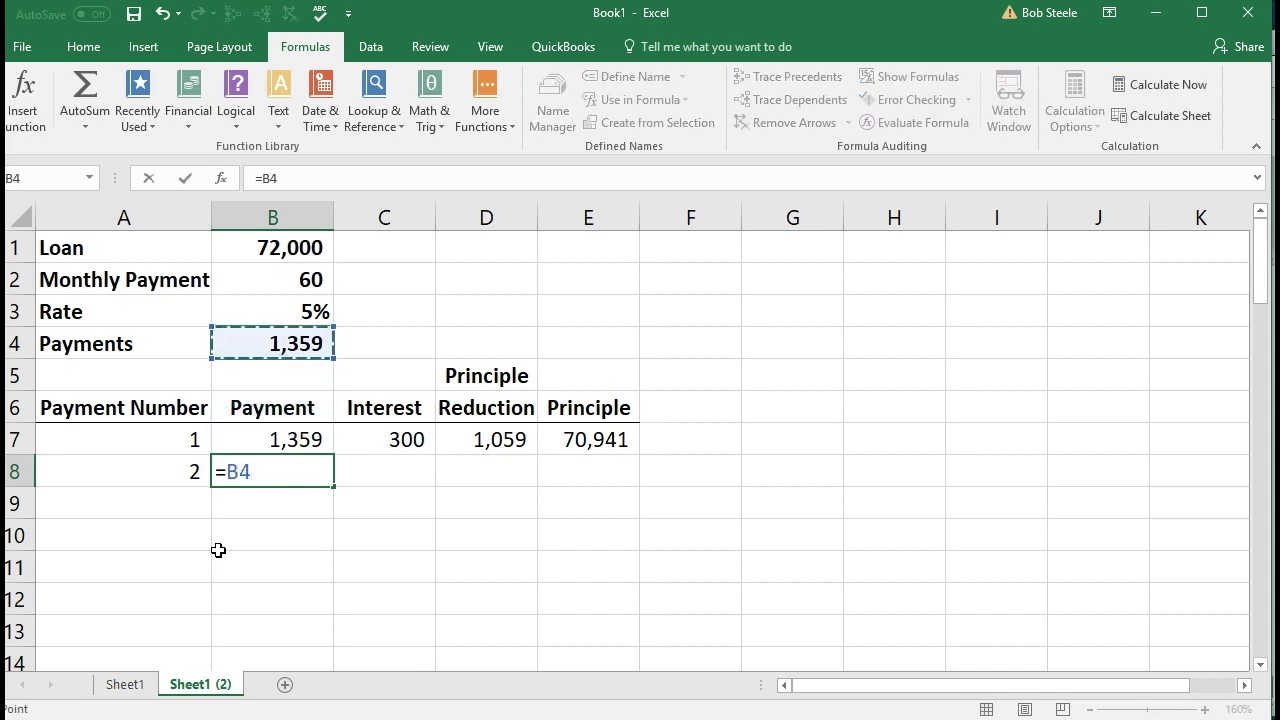
pyautogui.press('Tab')
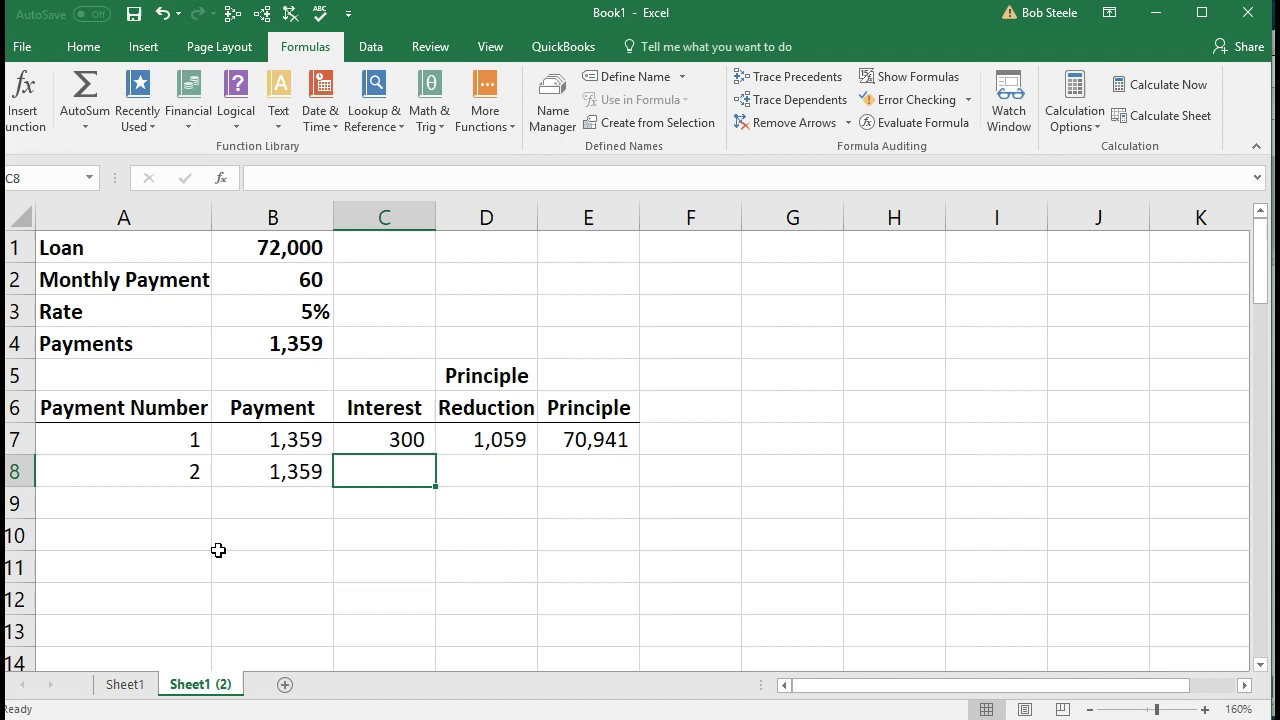
# - Enter the second payment's interest formula in C8 as =E7*$B$3, with an absolute reference to the rate
pyautogui.write('=')
pyautogui.press('Right')
pyautogui.press('Right')
pyautogui.press('Up')
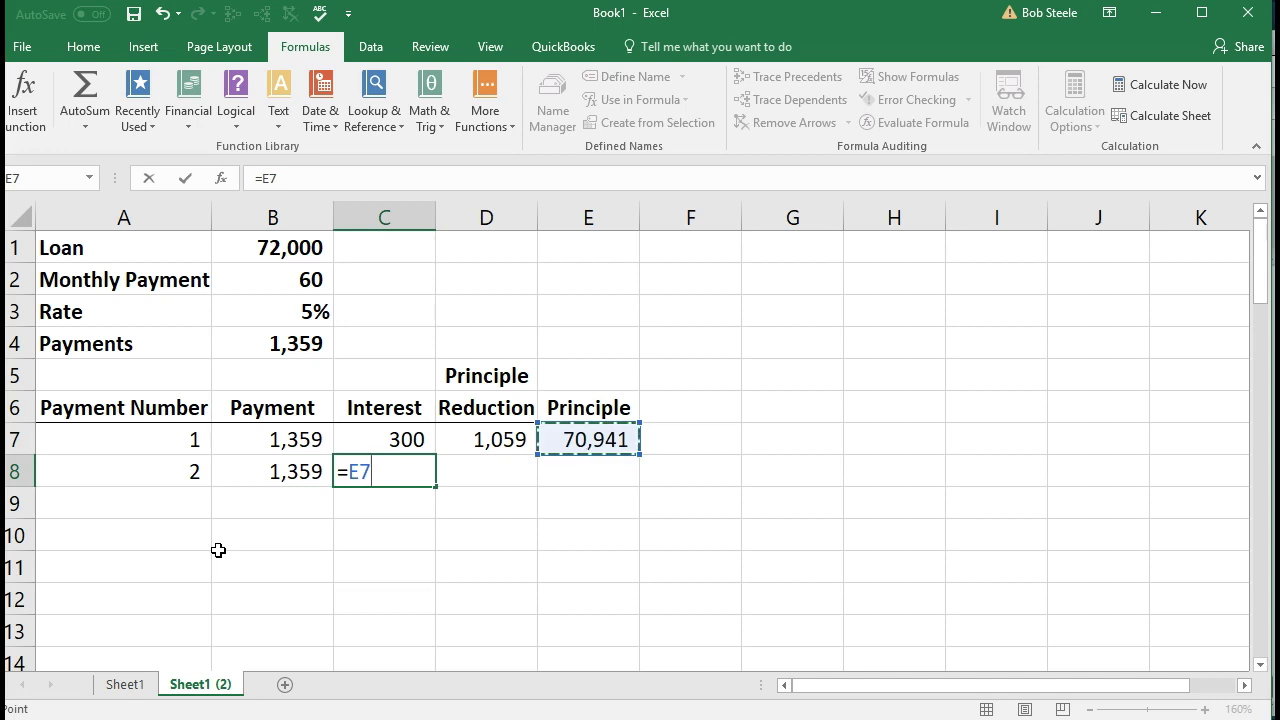
pyautogui.write('*')
pyautogui.press('Up')
pyautogui.press('Up')
pyautogui.press('Up')
pyautogui.press('Up')
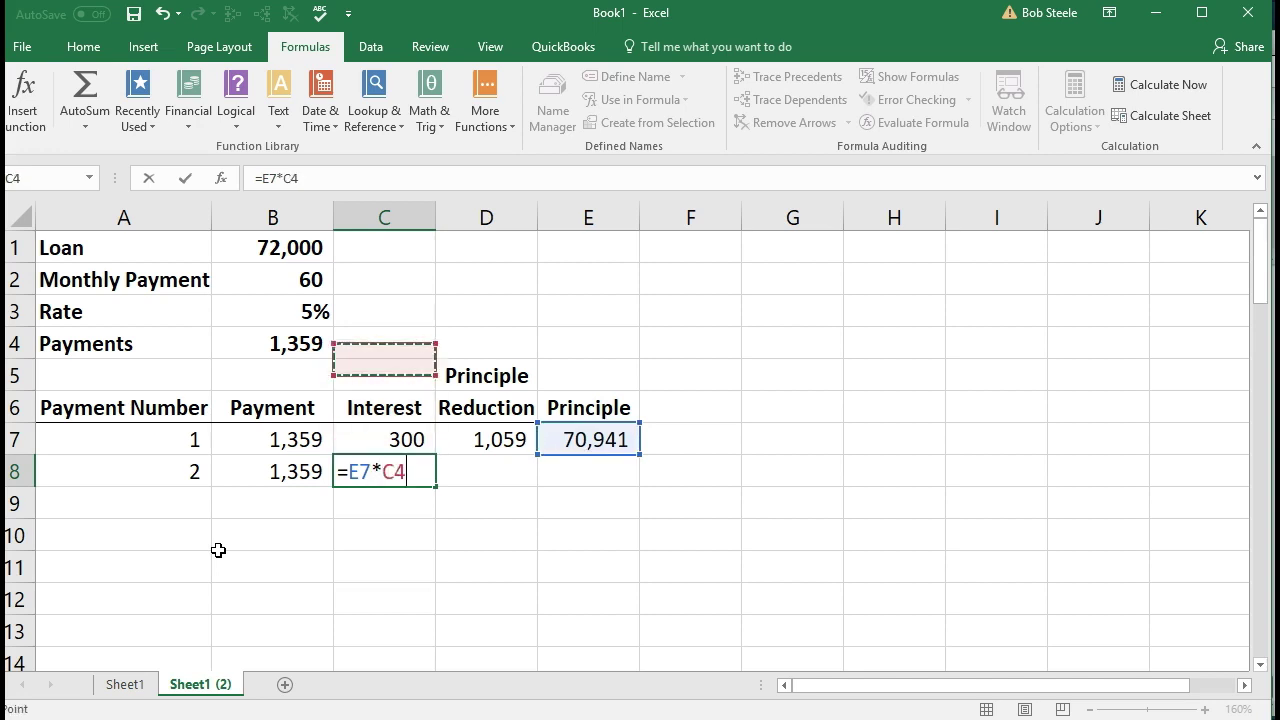
pyautogui.press('Up')
pyautogui.press('Left')
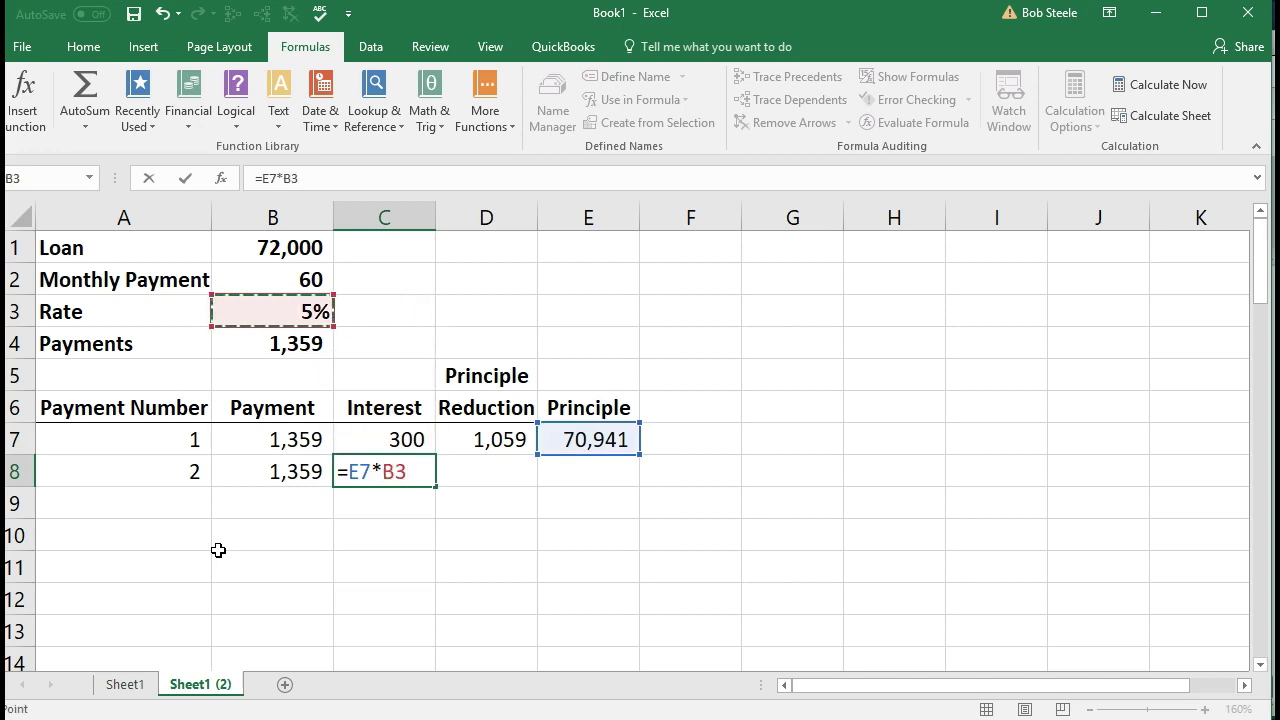
pyautogui.press('F4')
pyautogui.press('Tab')
pyautogui.write('=')
pyautogui.press('Left')
pyautogui.press('Left')
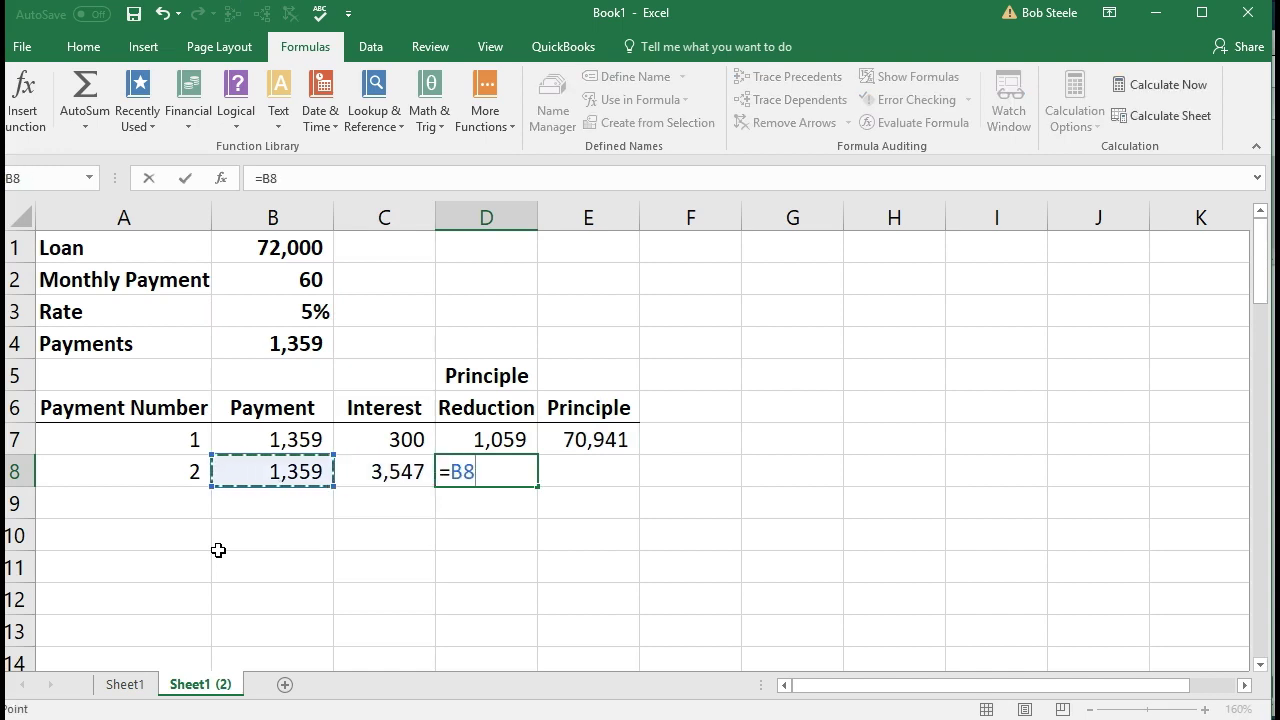
pyautogui.press('BackSpace')
pyautogui.press('BackSpace')
pyautogui.press('BackSpace')
pyautogui.press('Return')
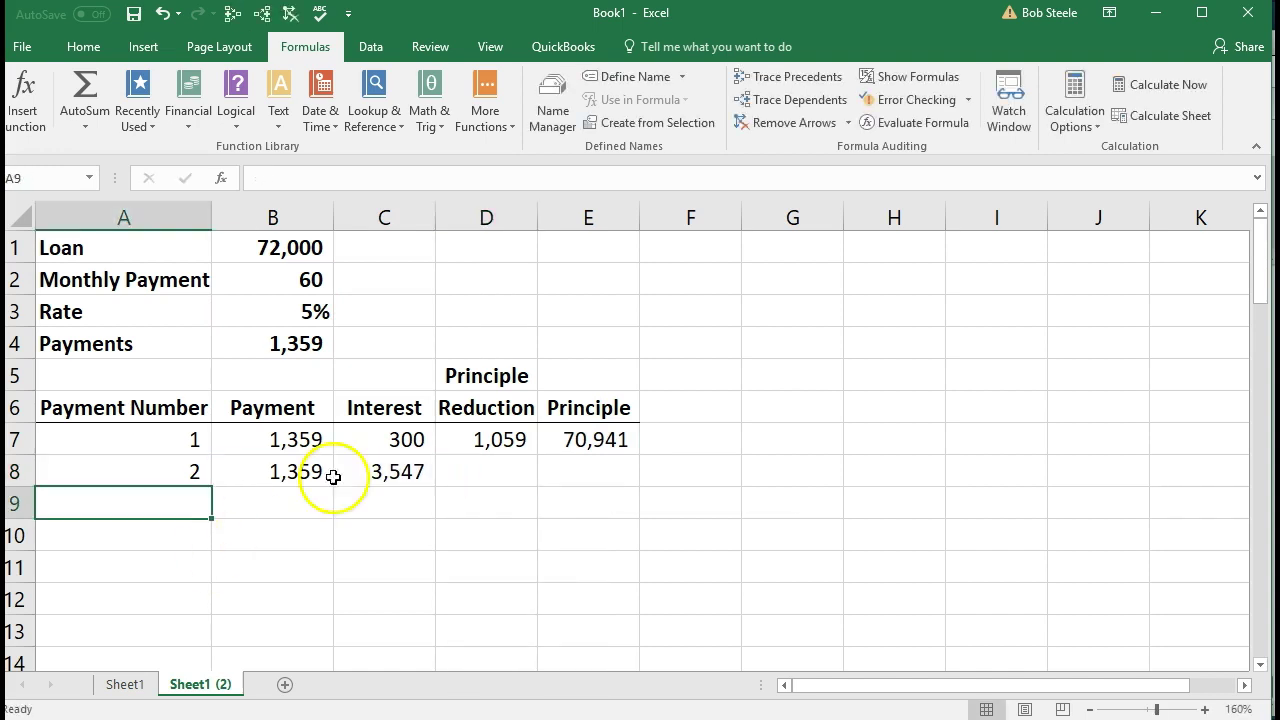
# - Add a division by 12 to the interest formula in C8 so it reads =E7*$B$3/12
pyautogui.doubleClick(385, 471)
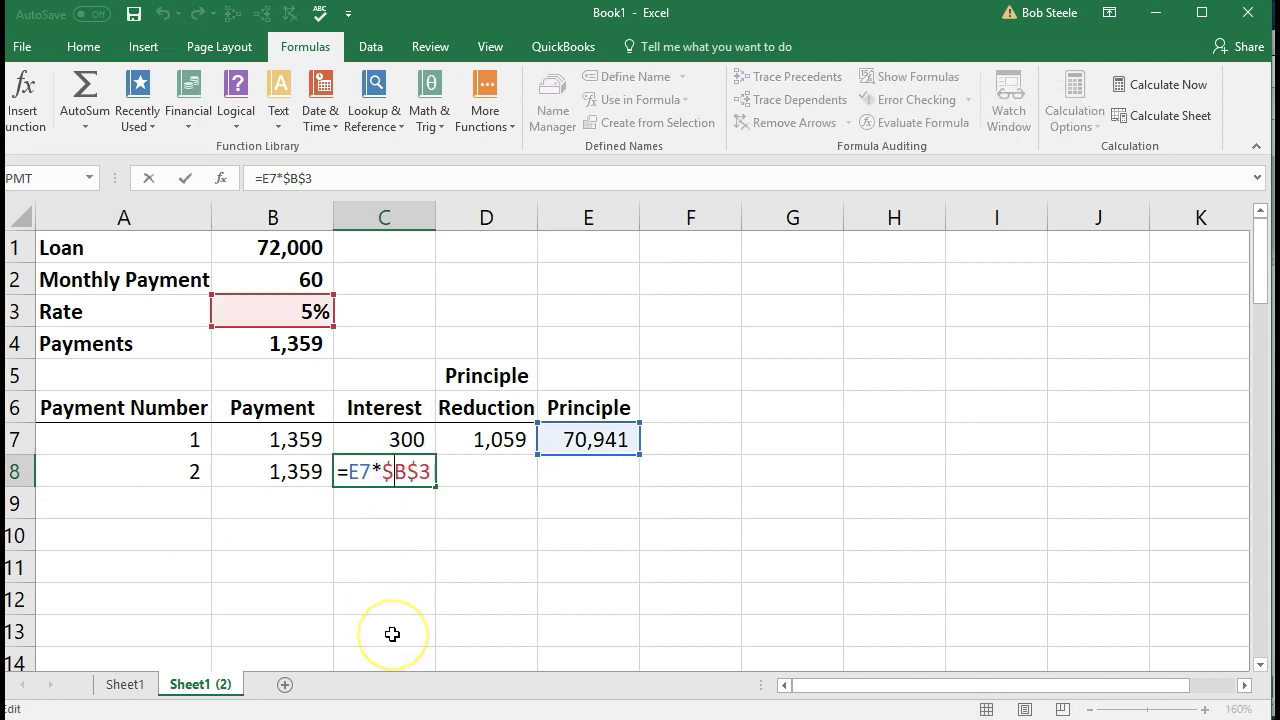
pyautogui.write('/12')
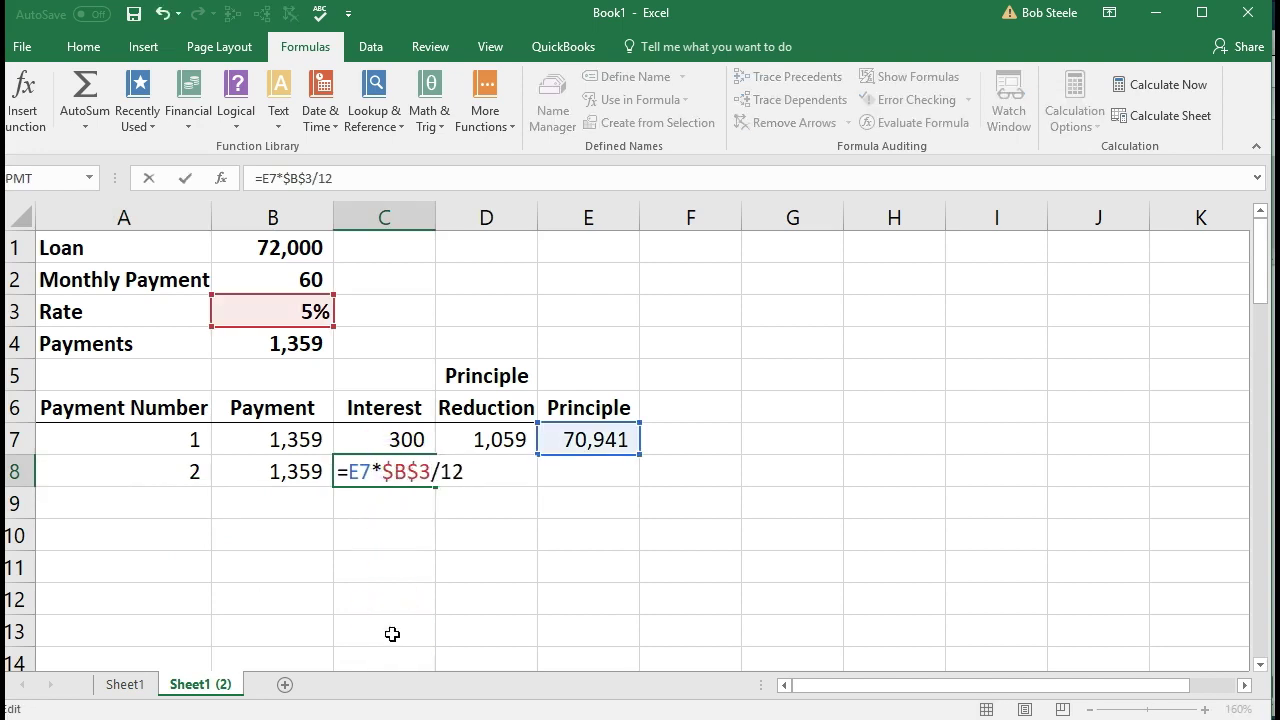
pyautogui.press('Tab')
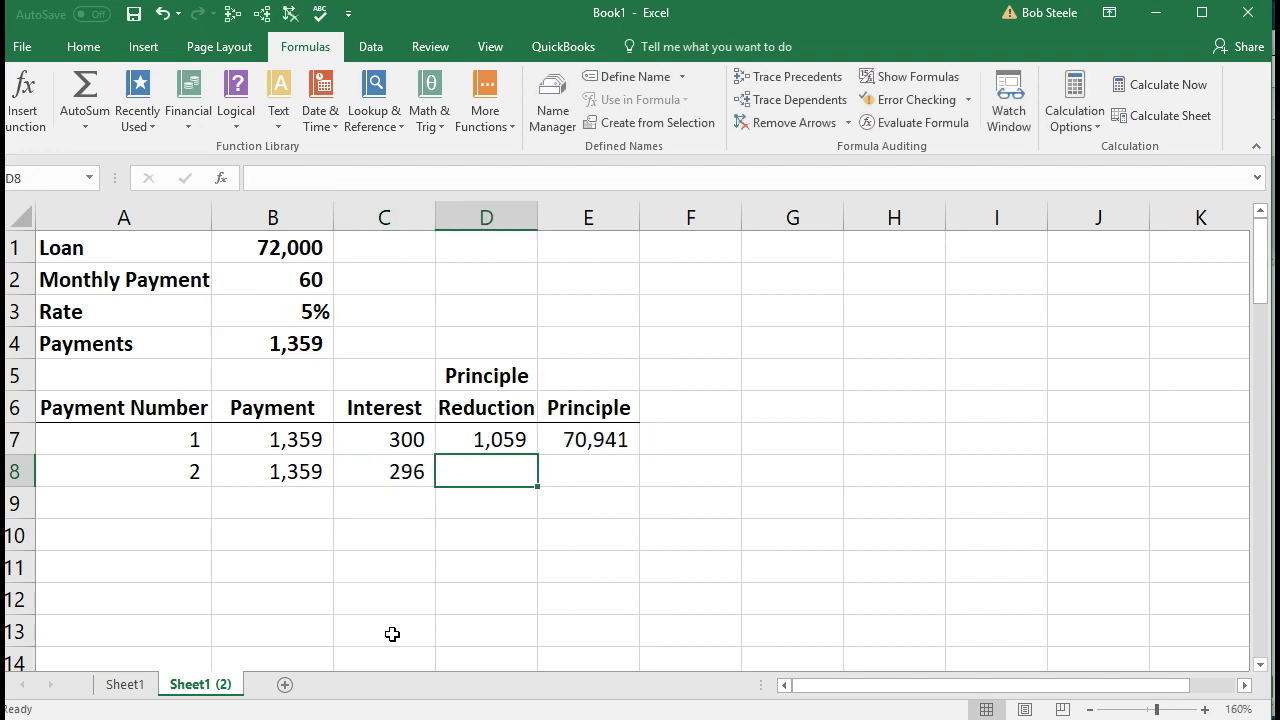
# - Calculate the second payment's principle reduction in D8 as payment minus interest, =B8-C8
pyautogui.write('=')
pyautogui.press('Left')
pyautogui.press('Left')
pyautogui.write('-')
pyautogui.press('Left')
pyautogui.press('Tab')
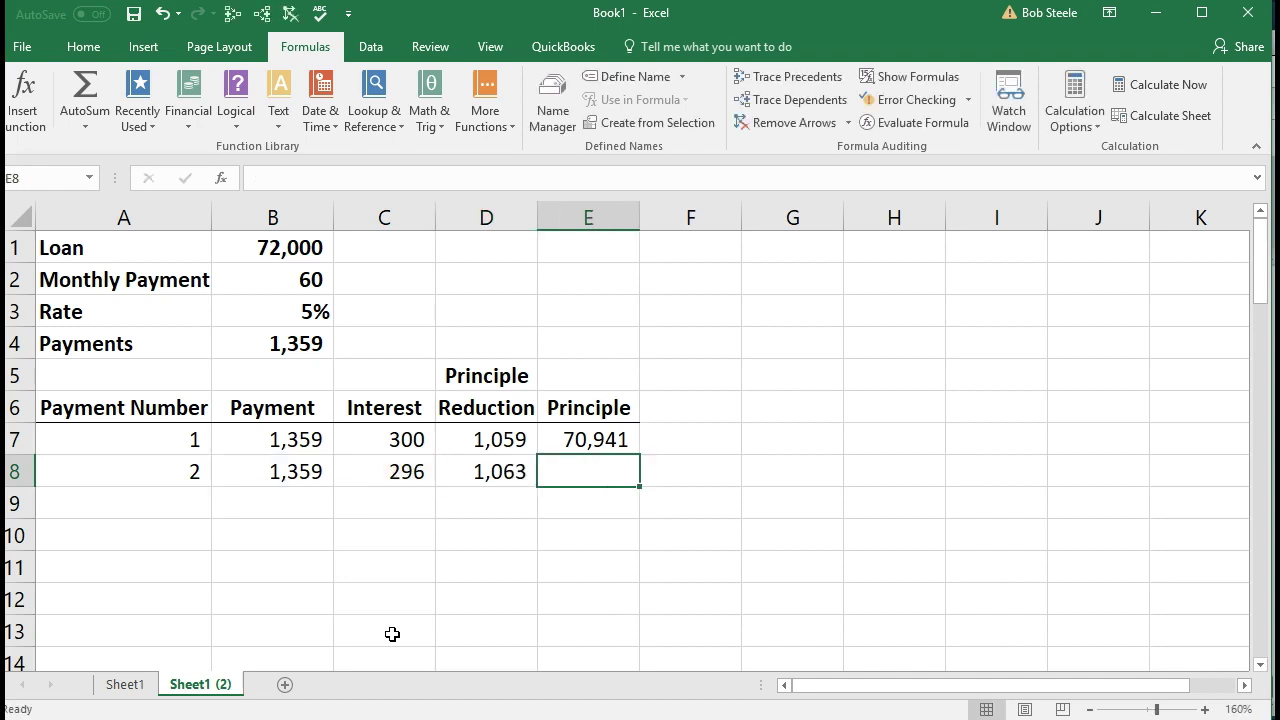
# - Calculate the second payment's remaining principle in E8 with =E7-D8 and review the payment, interest and reduction formulas in row 8
pyautogui.write('=')
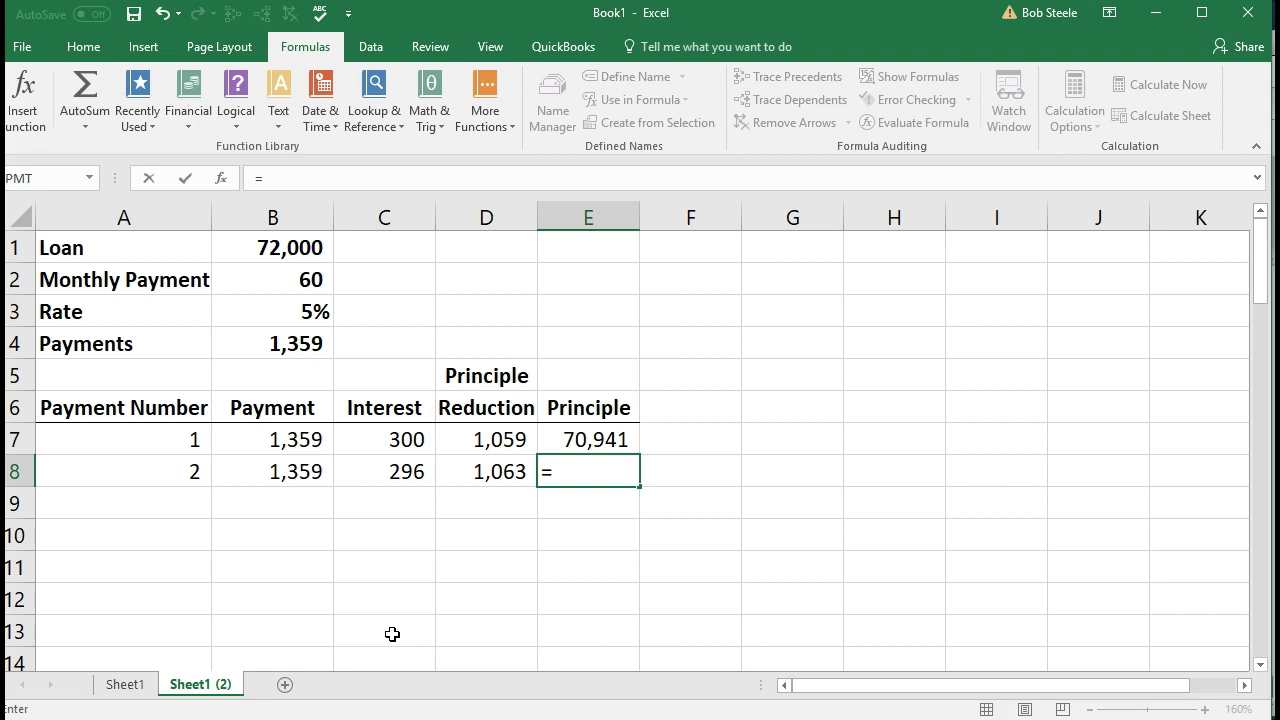
pyautogui.press('Up')
pyautogui.write('-')
pyautogui.press('Left')
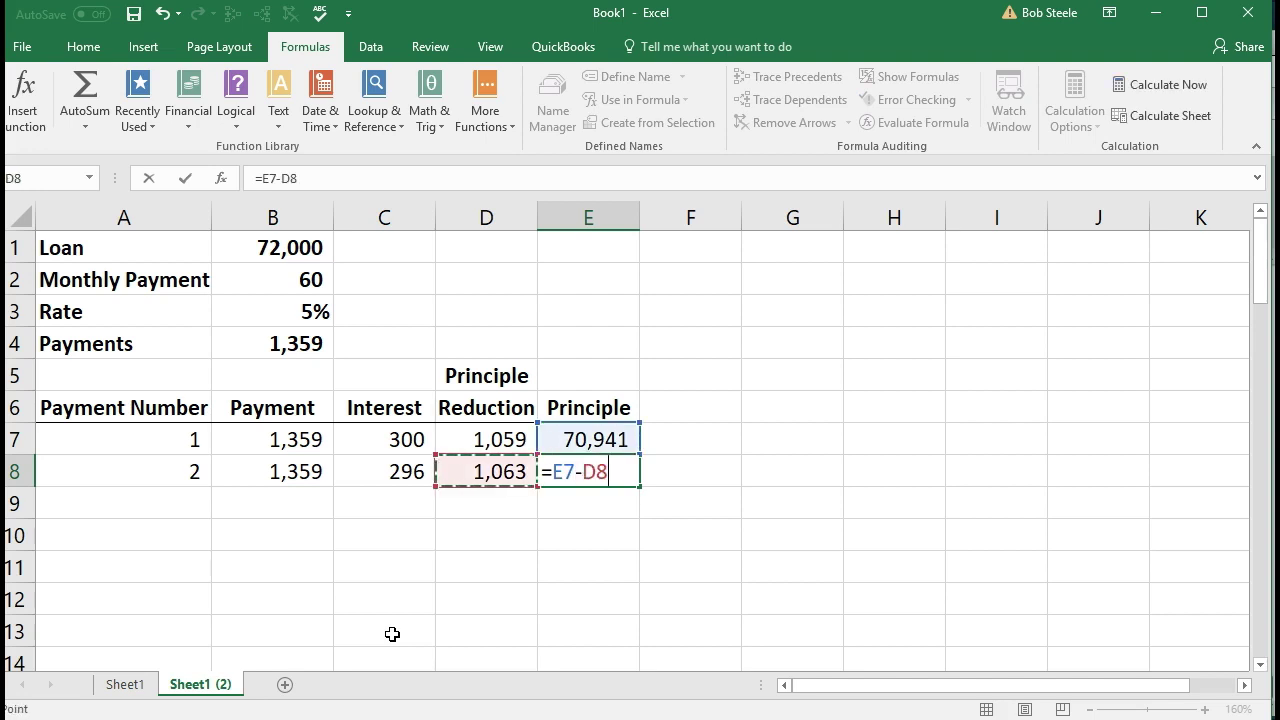
pyautogui.press('Return')
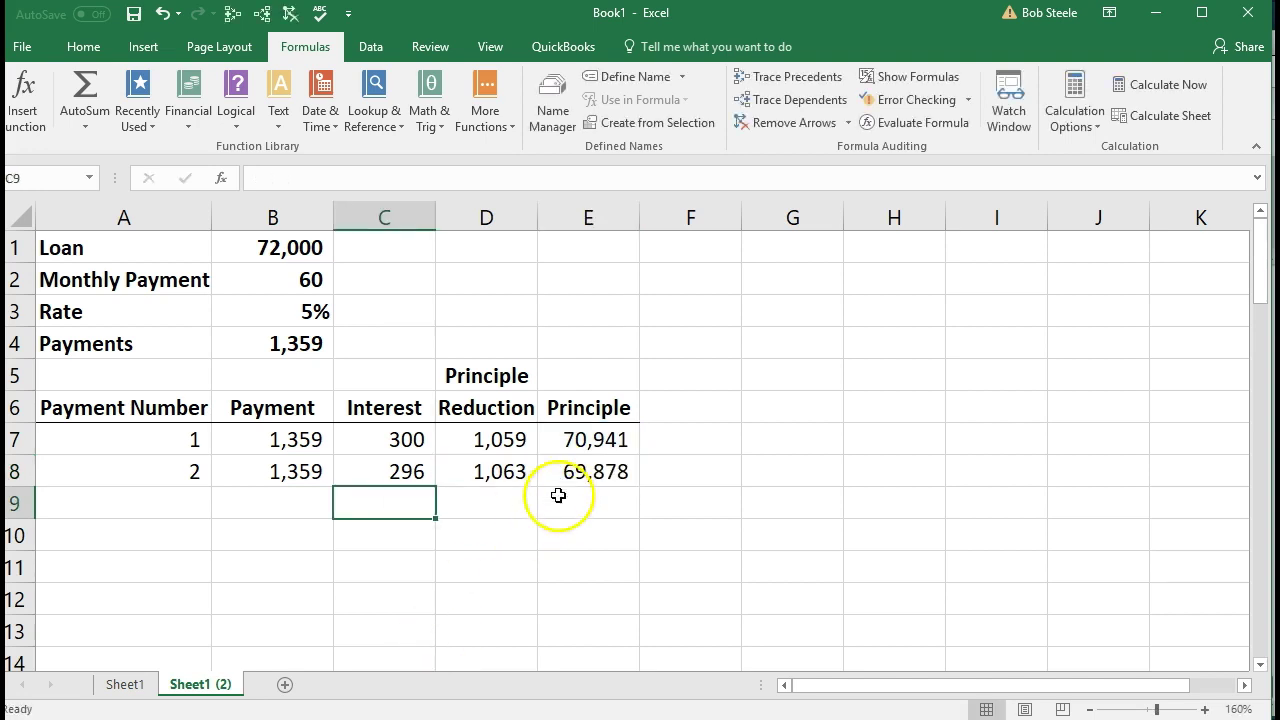
pyautogui.click(566, 470)
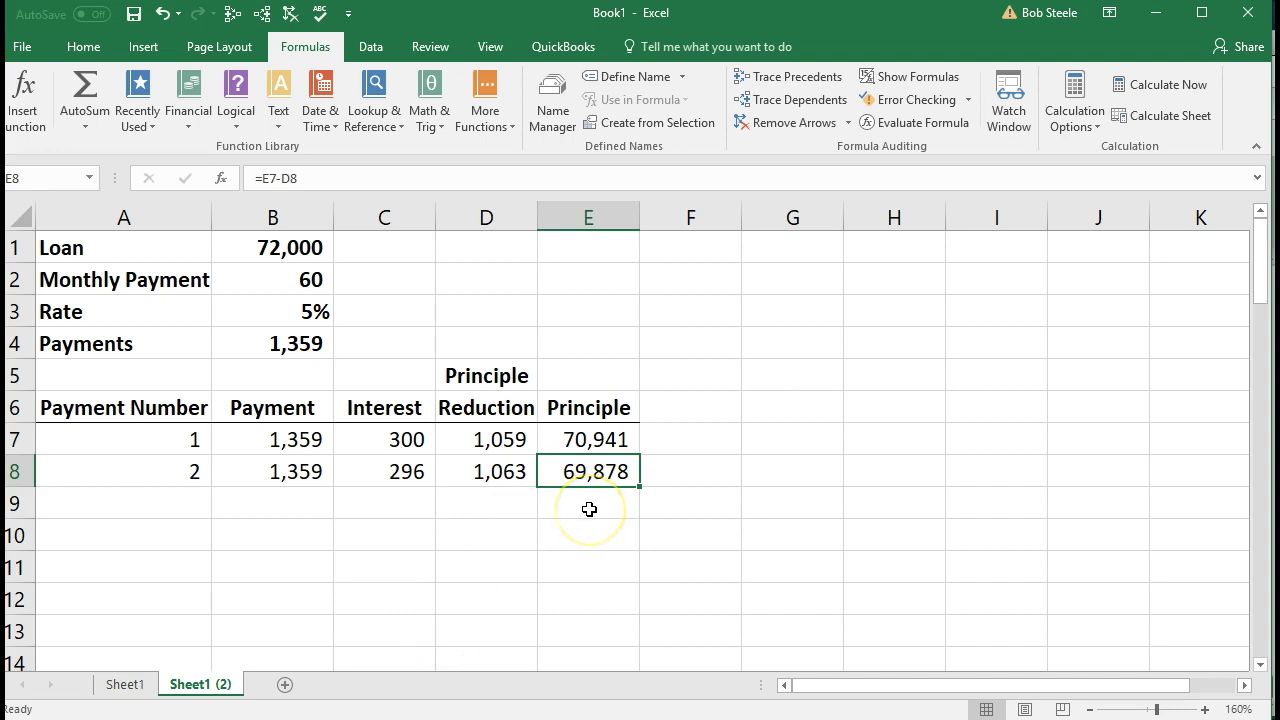
pyautogui.click(302, 473)
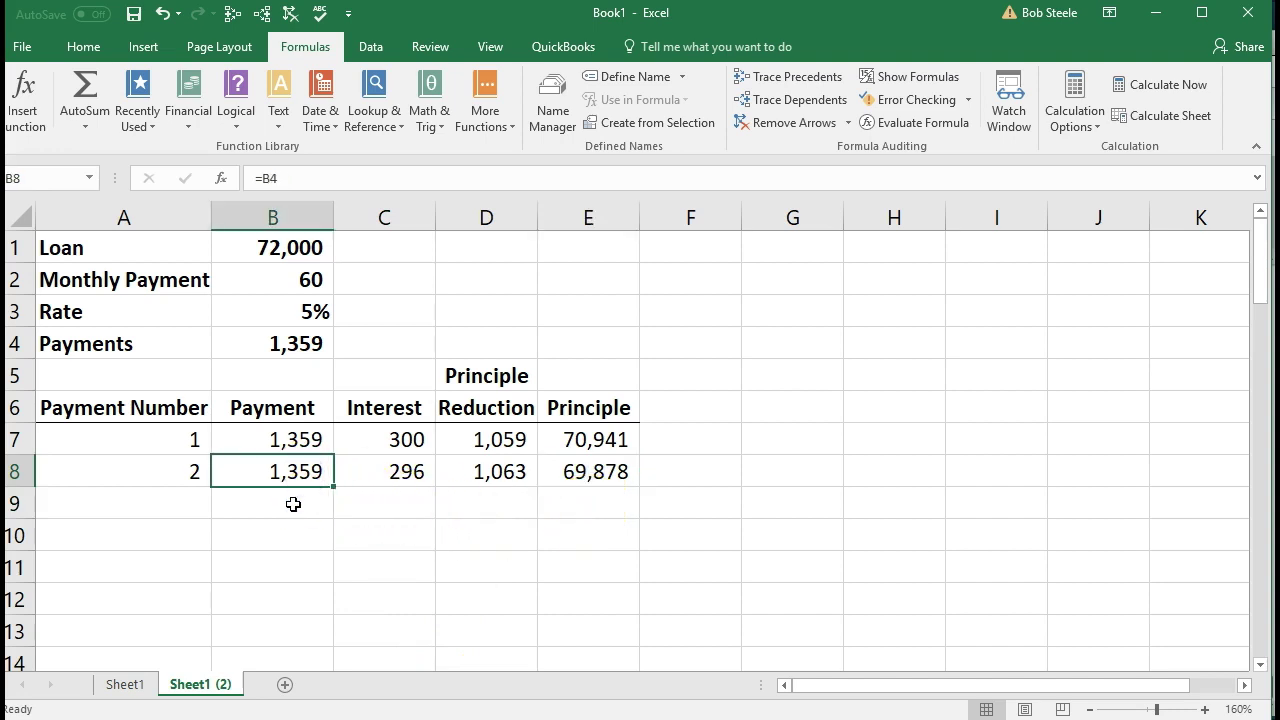
pyautogui.click(372, 482)
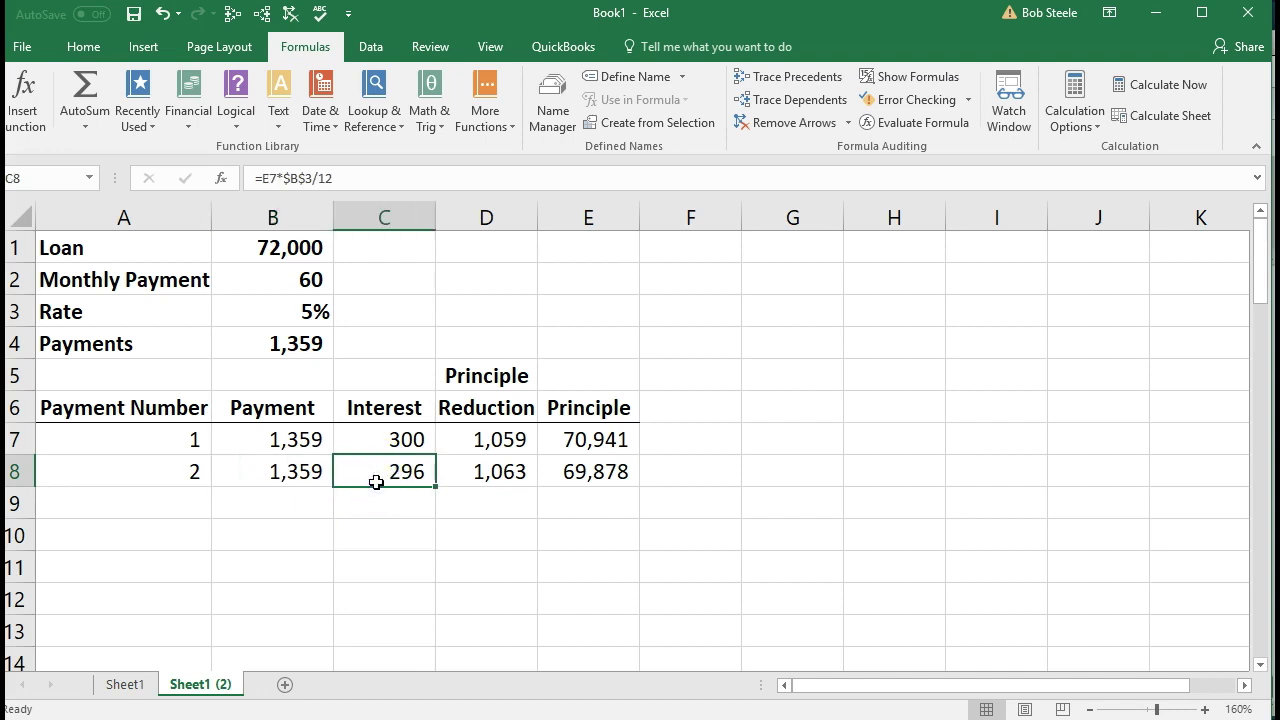
pyautogui.click(462, 479)
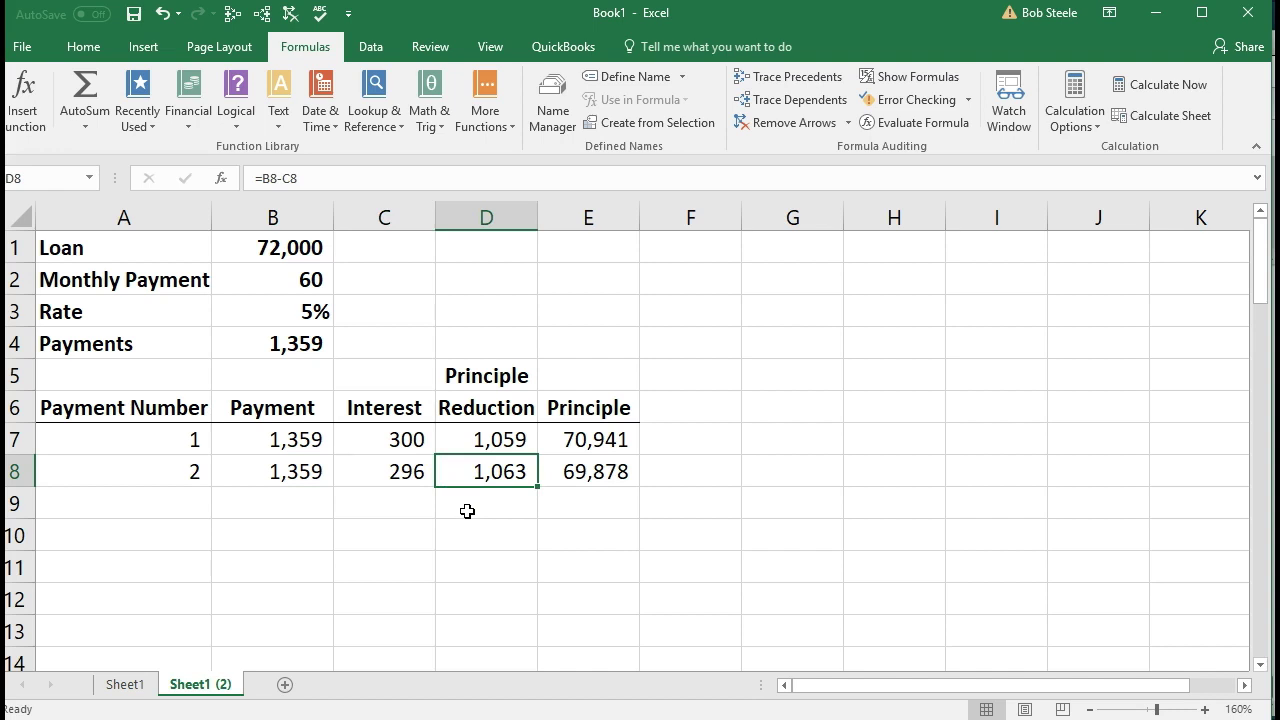
# - Enter payment number 3 in A9 and link its Payment cell B9 to the payment above with =+B8
pyautogui.click(192, 494)
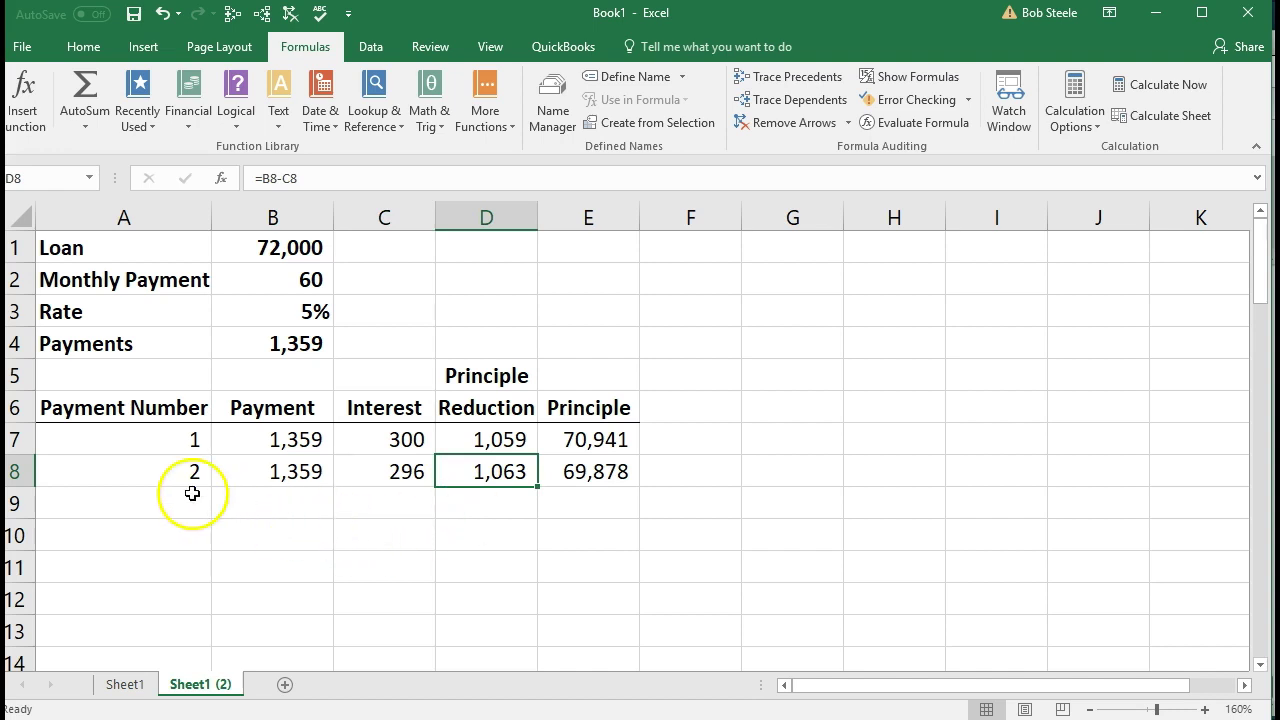
pyautogui.write('3')
pyautogui.press('Tab')
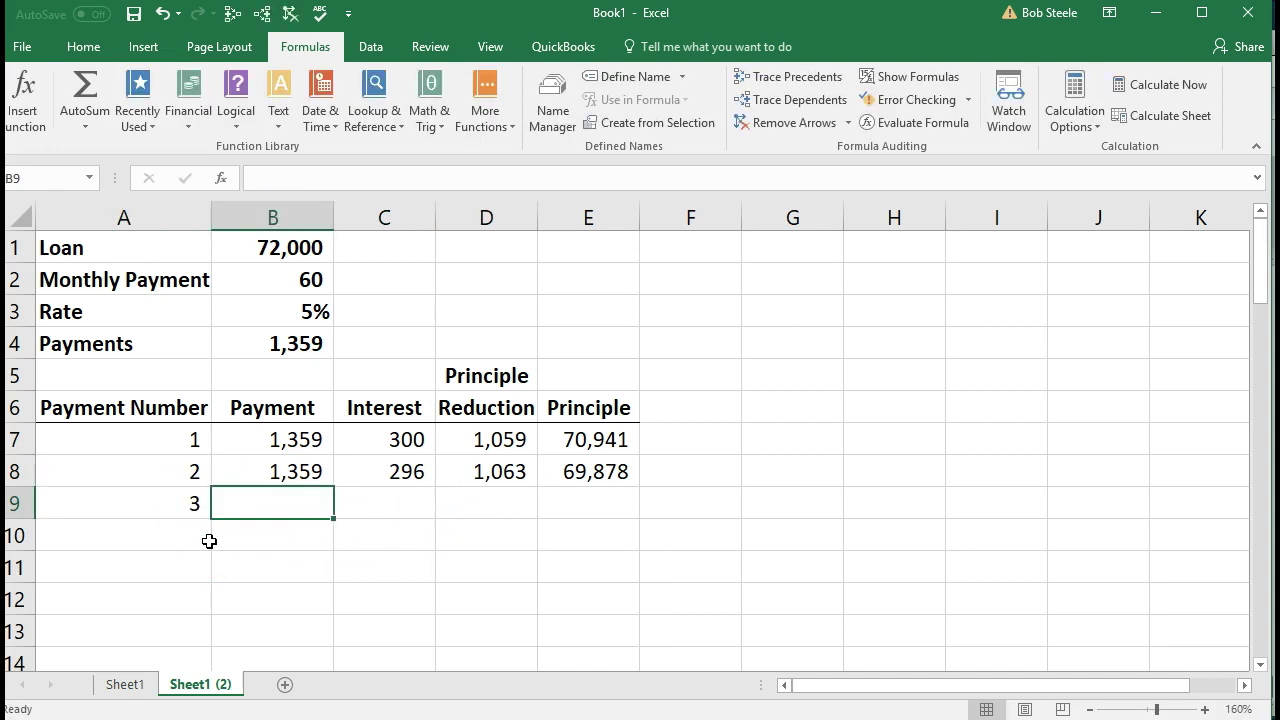
pyautogui.write('+')
pyautogui.press('Up')
pyautogui.press('Tab')
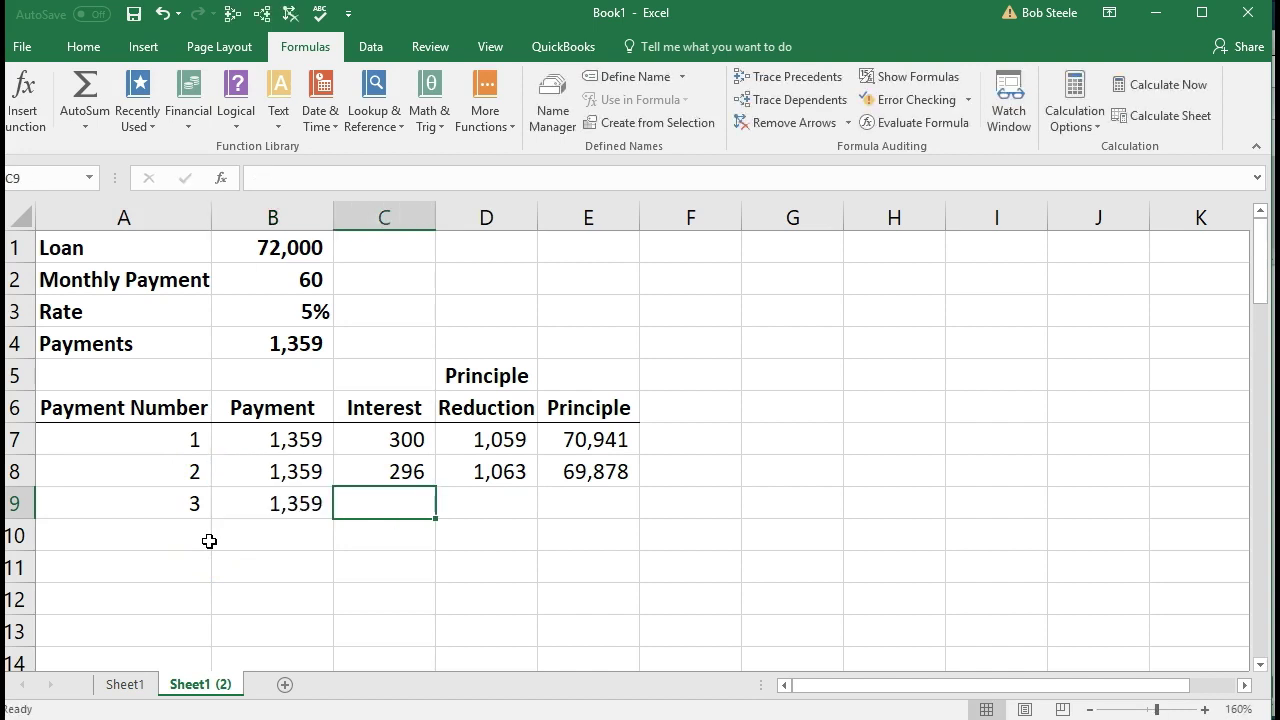
# - Enter the third payment's interest formula in C9 as =E8*$B$3/12, with an absolute reference to the rate
pyautogui.write('=')
pyautogui.press('Right')
pyautogui.press('Right')
pyautogui.press('Up')
pyautogui.write('*')
pyautogui.press('Up')
pyautogui.press('Up')
pyautogui.press('Up')
pyautogui.press('Up')
pyautogui.press('Up')
pyautogui.press('Up')
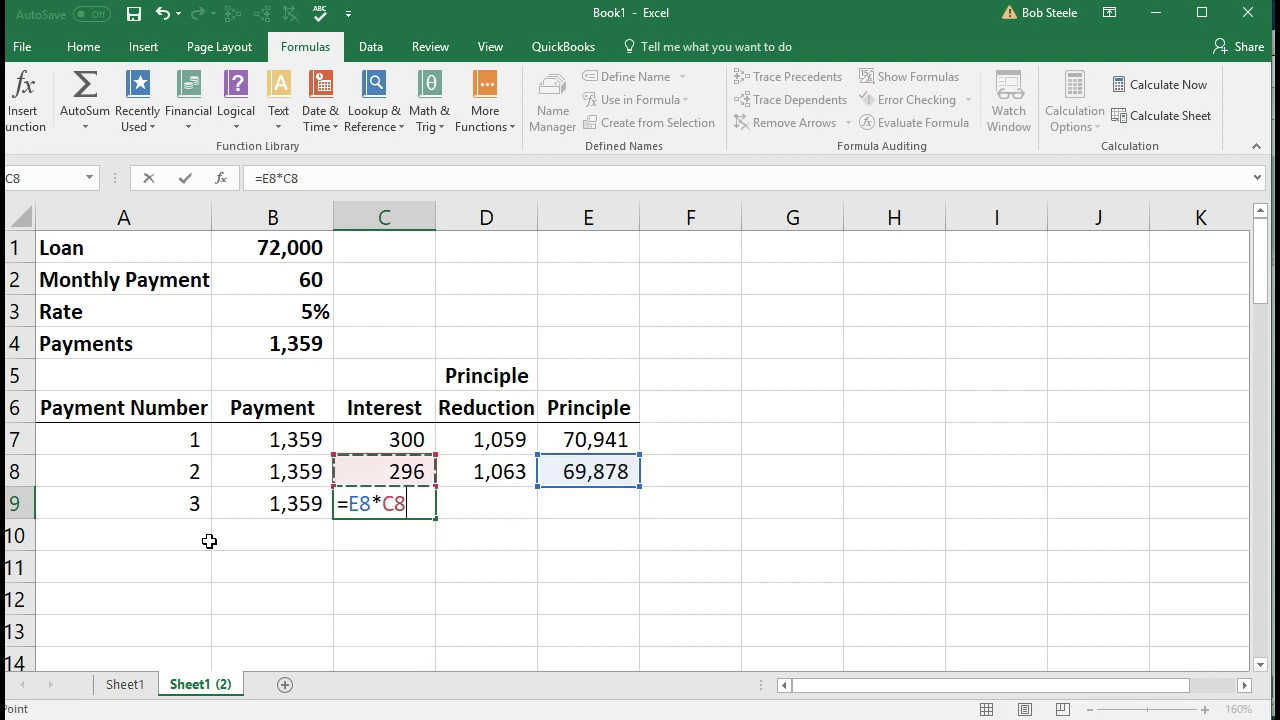
pyautogui.press('Left')
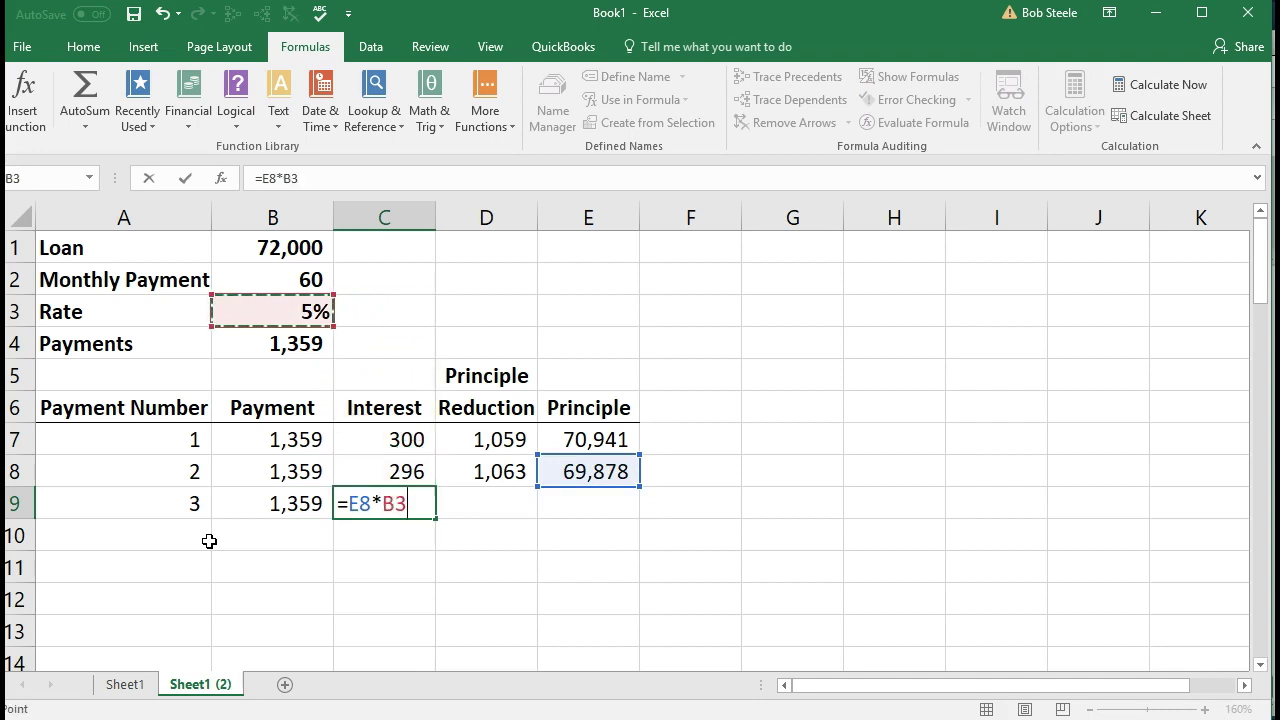
pyautogui.press('F4')
pyautogui.write('/')
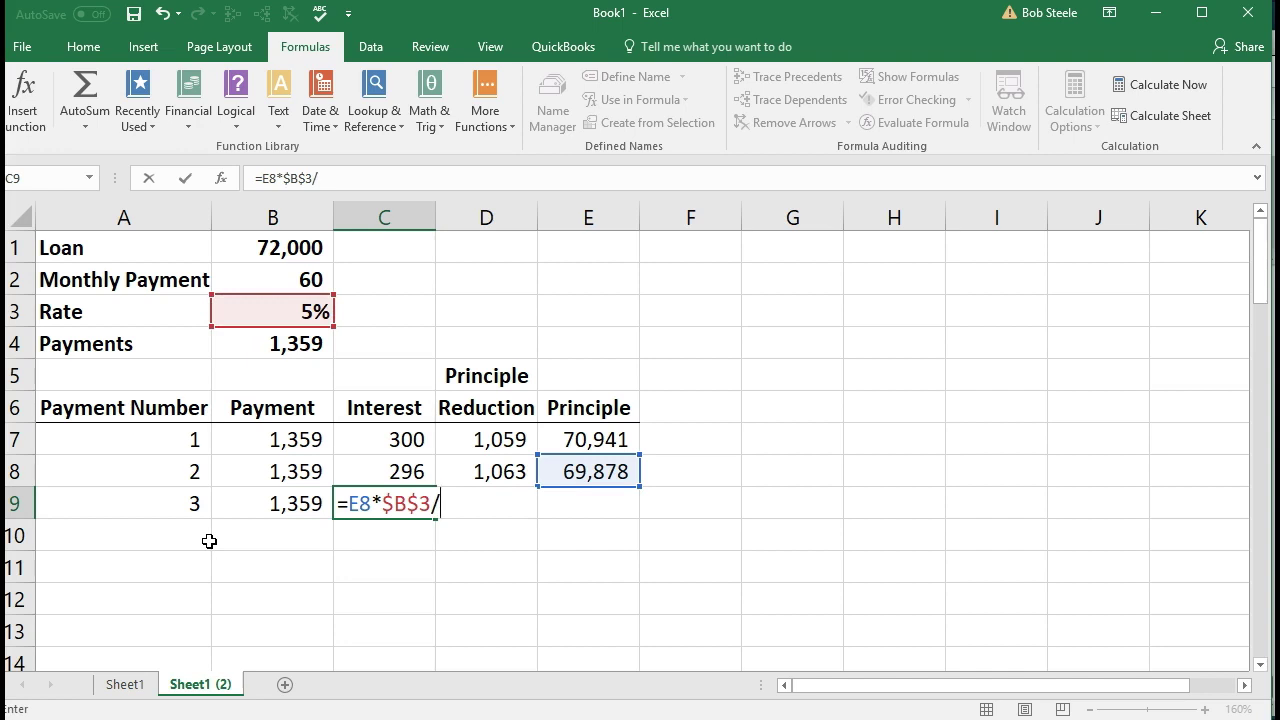
pyautogui.write('12')
pyautogui.press('Tab')
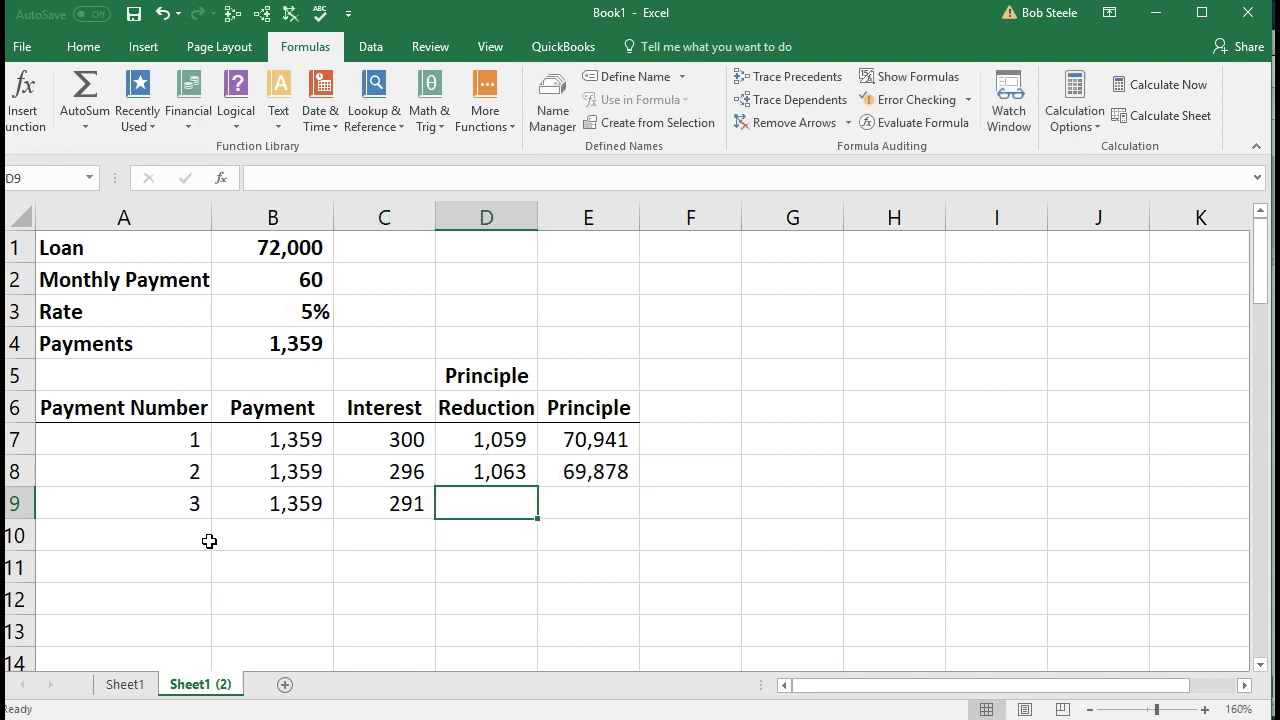
# - Calculate the third payment's principle reduction in D9 as payment minus interest, =B9-C9
pyautogui.write('=')
pyautogui.press('Left')
pyautogui.press('Left')
pyautogui.write('-')
pyautogui.press('Left')
pyautogui.press('Tab')
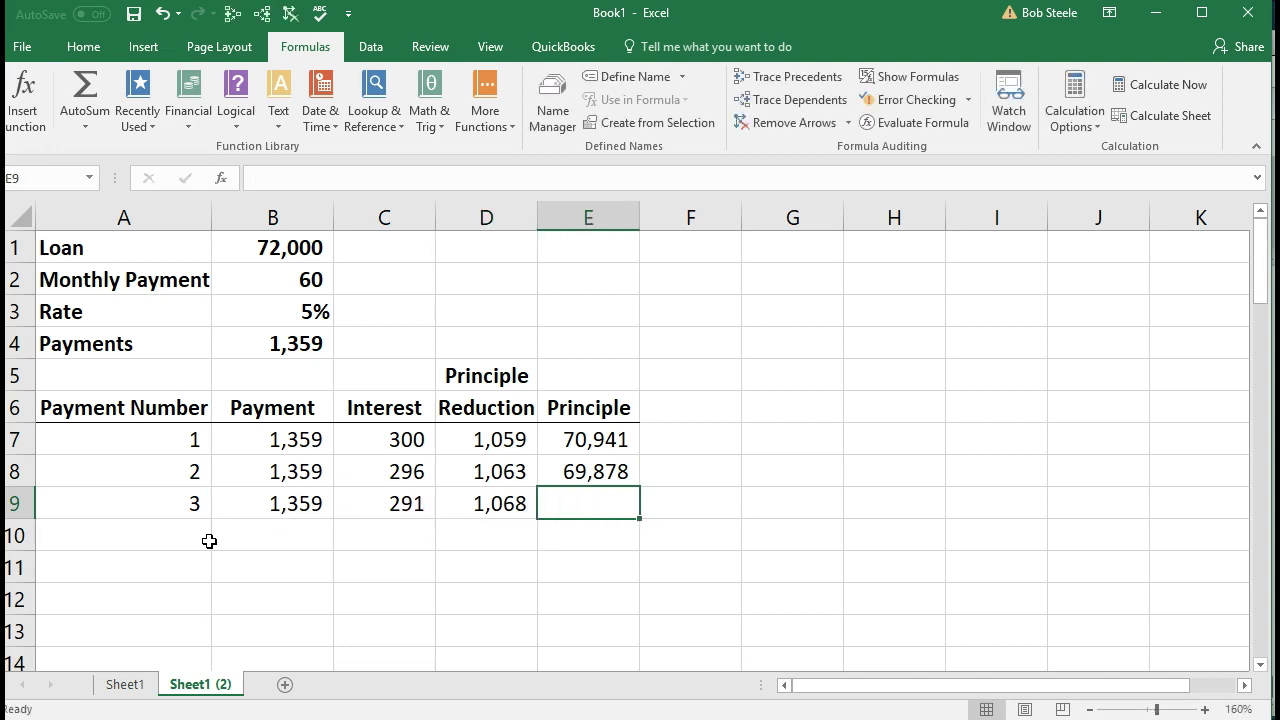
# - Calculate the third payment's remaining principle in E9 with =E8-D9 and compare the Interest and Principle Reduction values across the three payments
pyautogui.write('=')
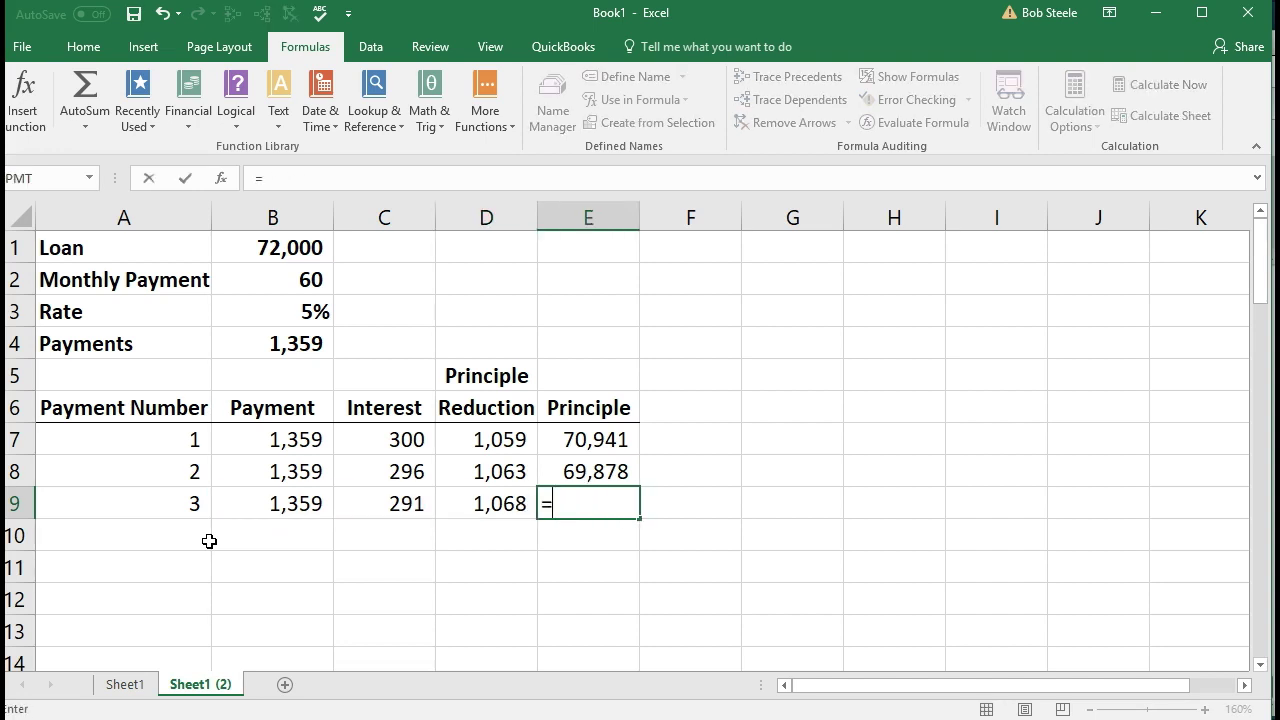
pyautogui.press('Up')
pyautogui.write('-')
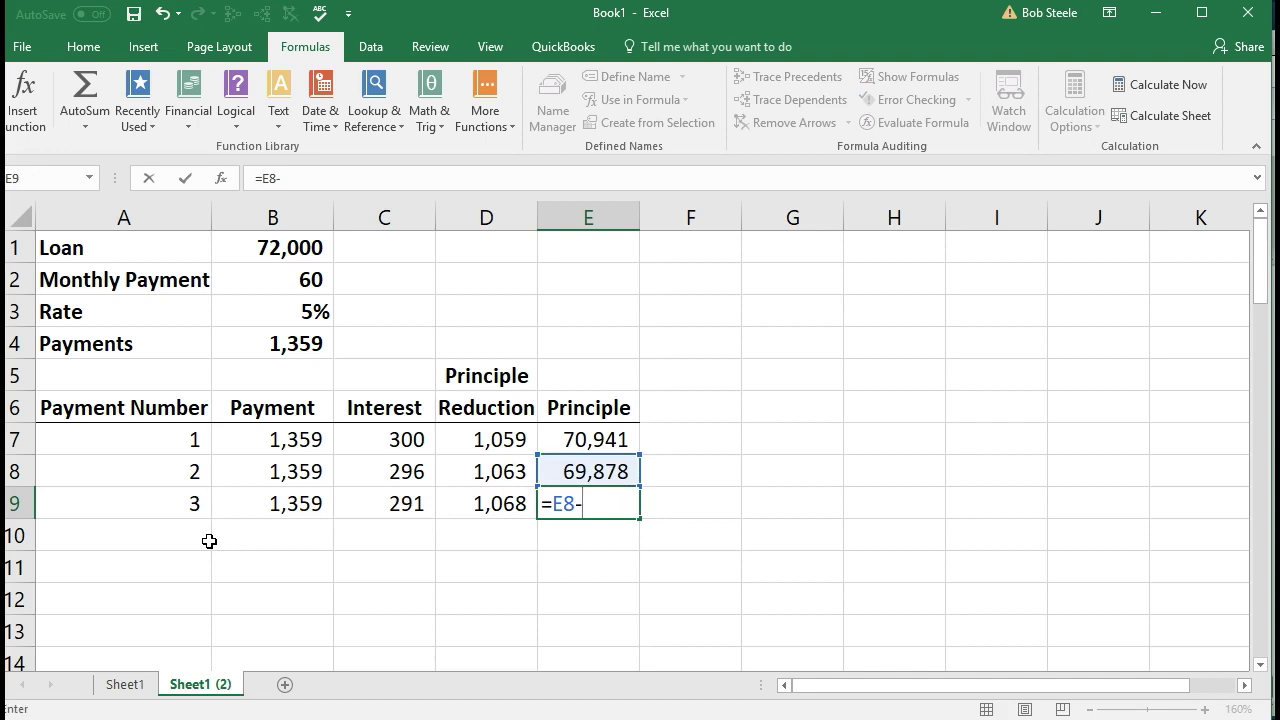
pyautogui.press('Left')
pyautogui.click(209, 541)
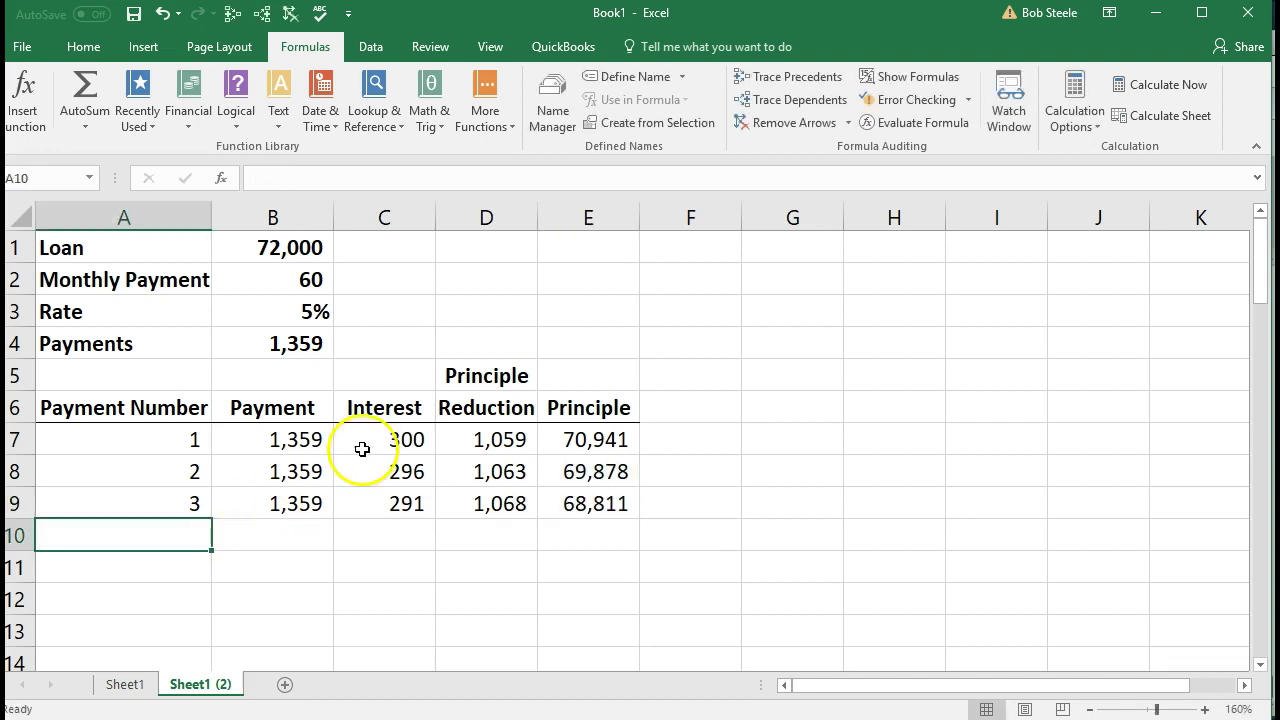
pyautogui.moveTo(373, 433); pyautogui.dragTo(372, 503)
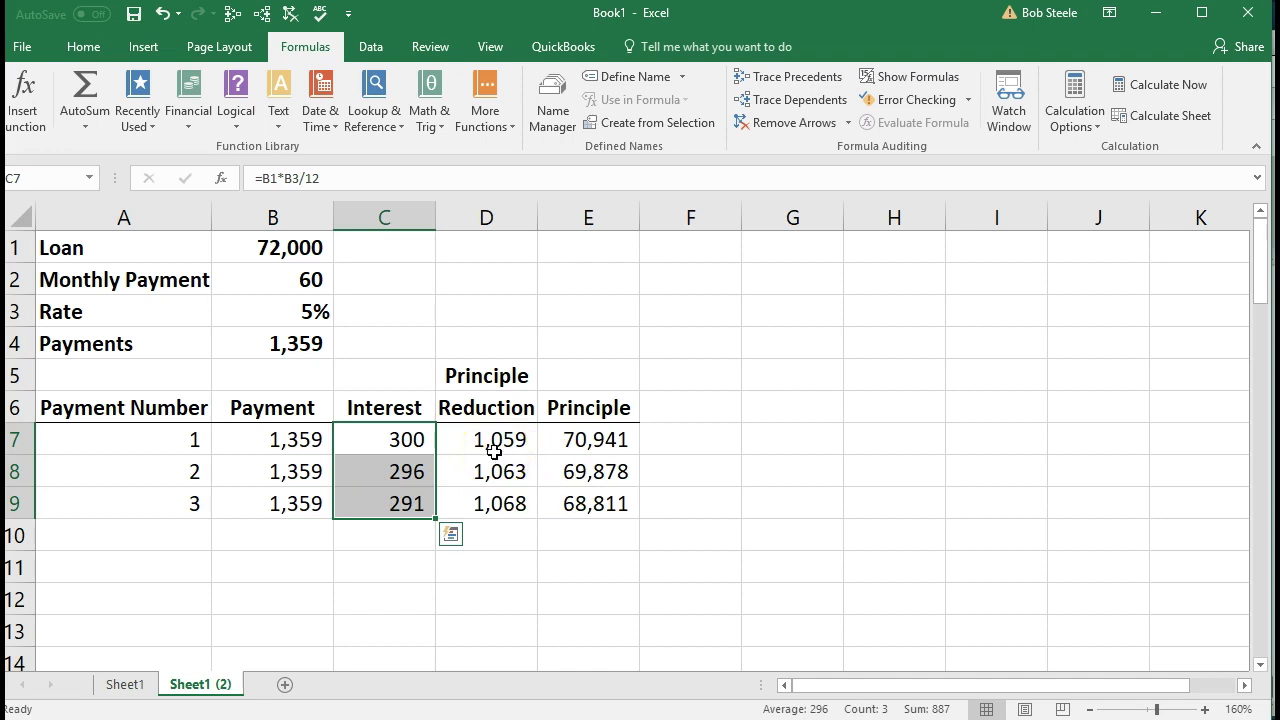
pyautogui.moveTo(494, 451); pyautogui.dragTo(486, 497)
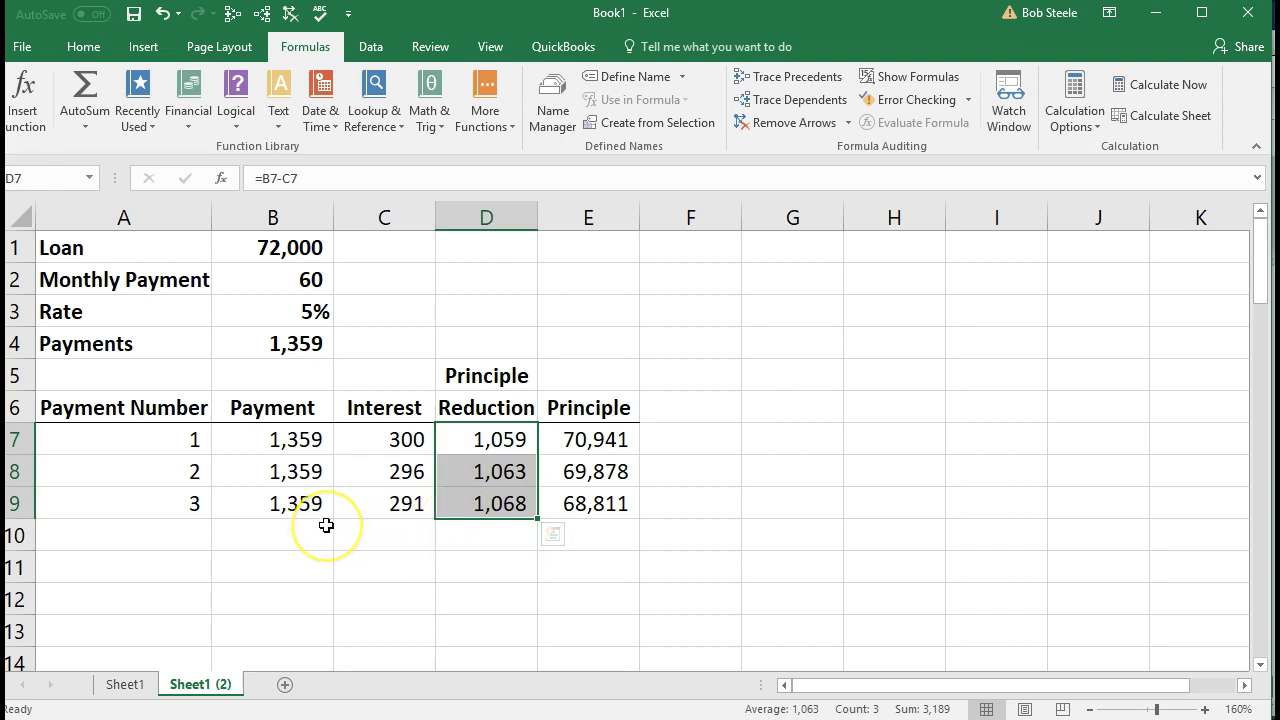
# - Fill the third payment's row A9:E9 down through row 66 to extend the amortization table to payment 60
pyautogui.moveTo(186, 506); pyautogui.dragTo(563, 517)
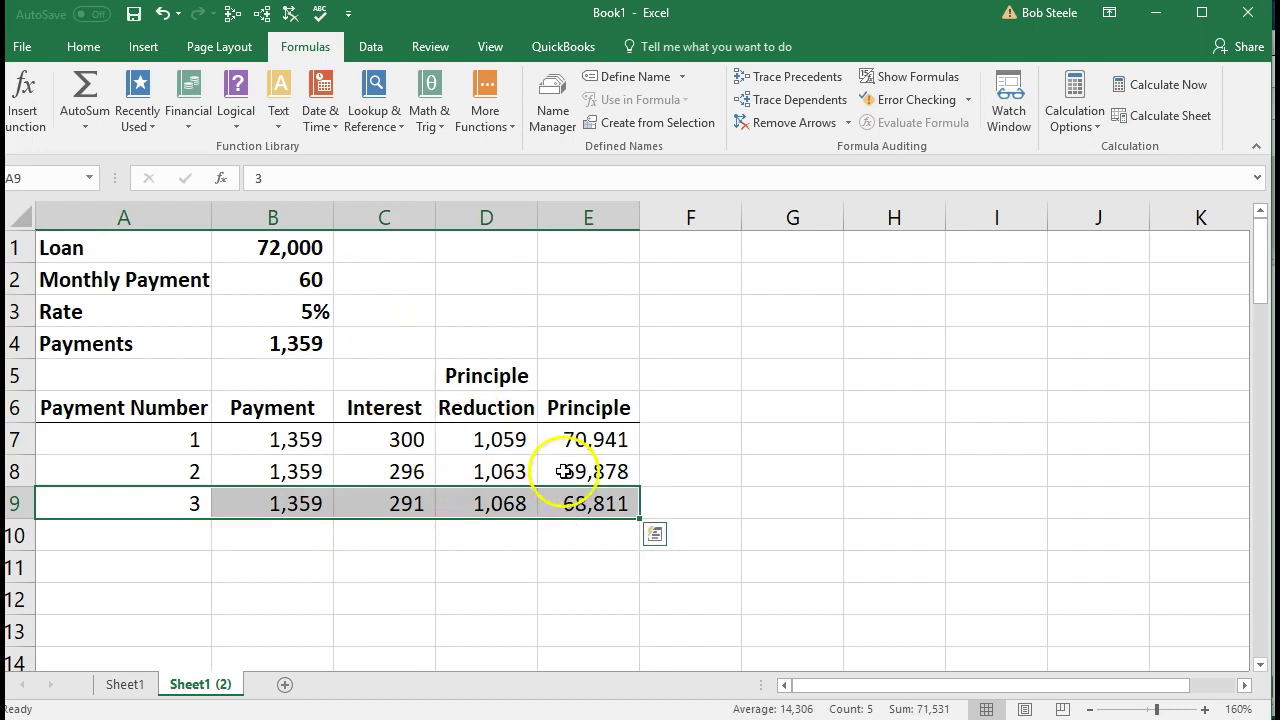
pyautogui.moveTo(640, 520); pyautogui.dragTo(600, 432)
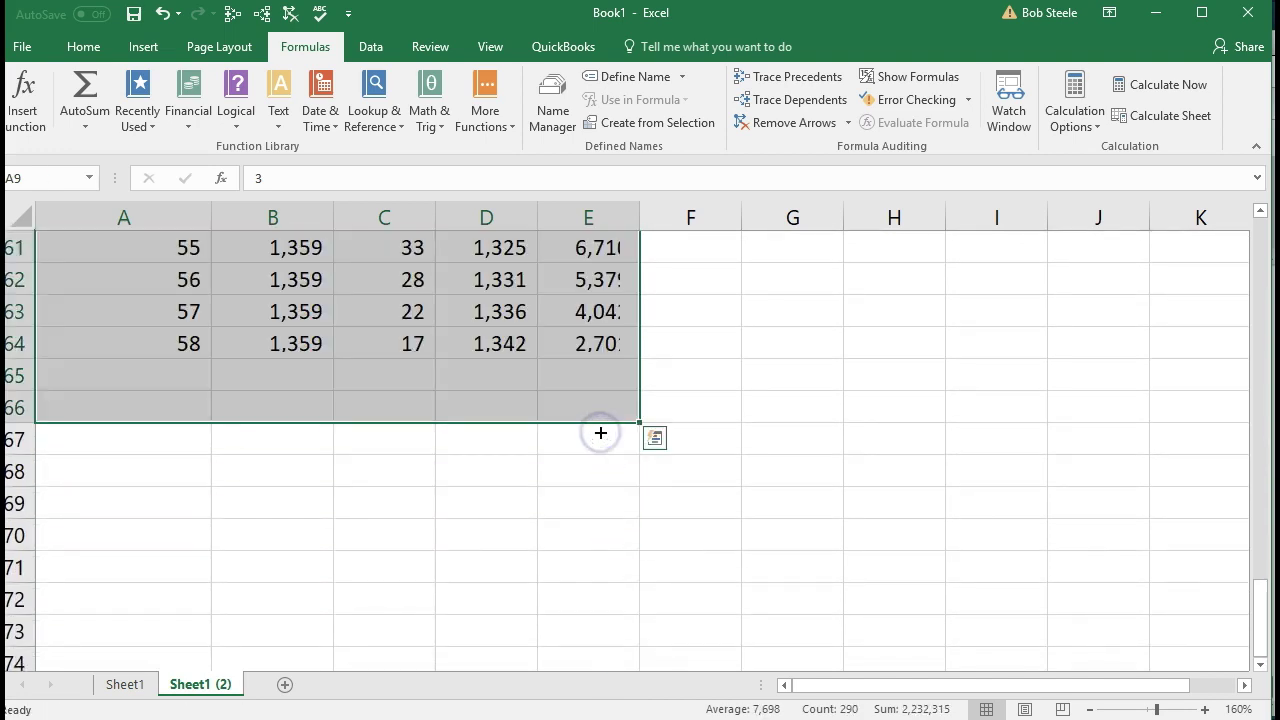
pyautogui.click(550, 491)
pyautogui.click(591, 403)
pyautogui.scroll(1, 606, 517)
# - Examine the final payment's number, payment, interest, principle reduction and ending principle in row 66 against the prior balance in E65
pyautogui.click(167, 515)
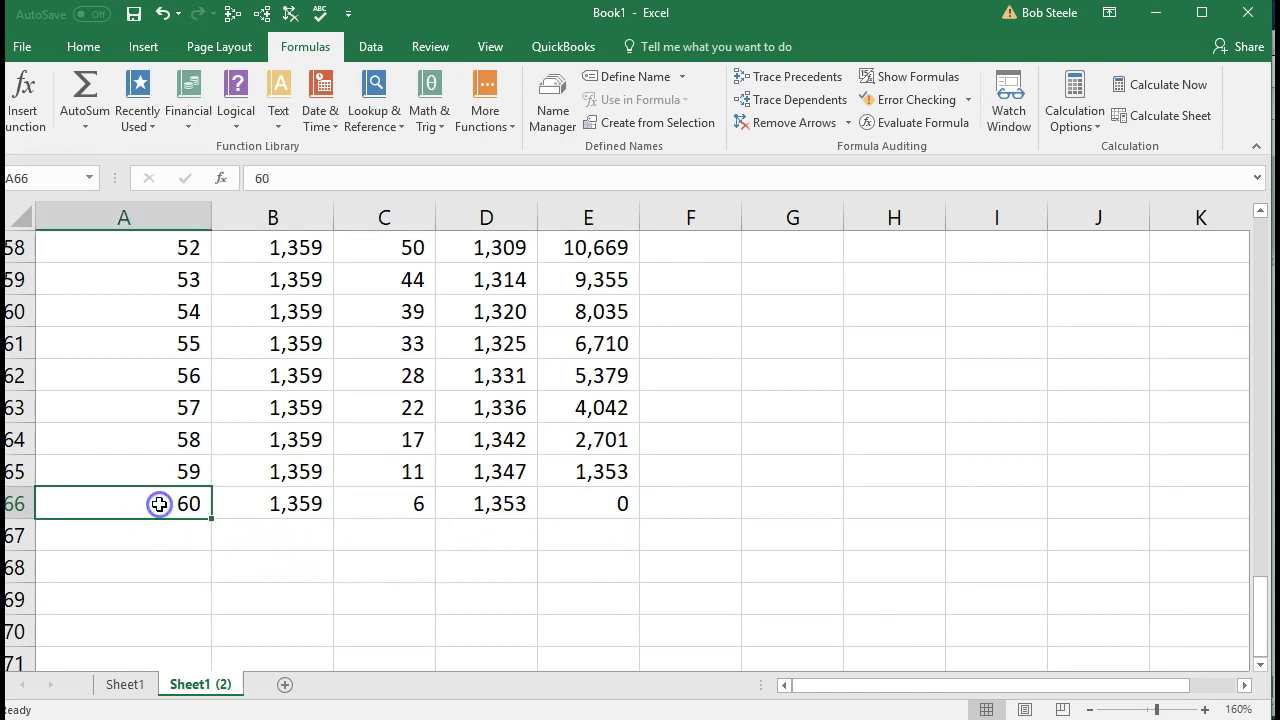
pyautogui.click(580, 504)
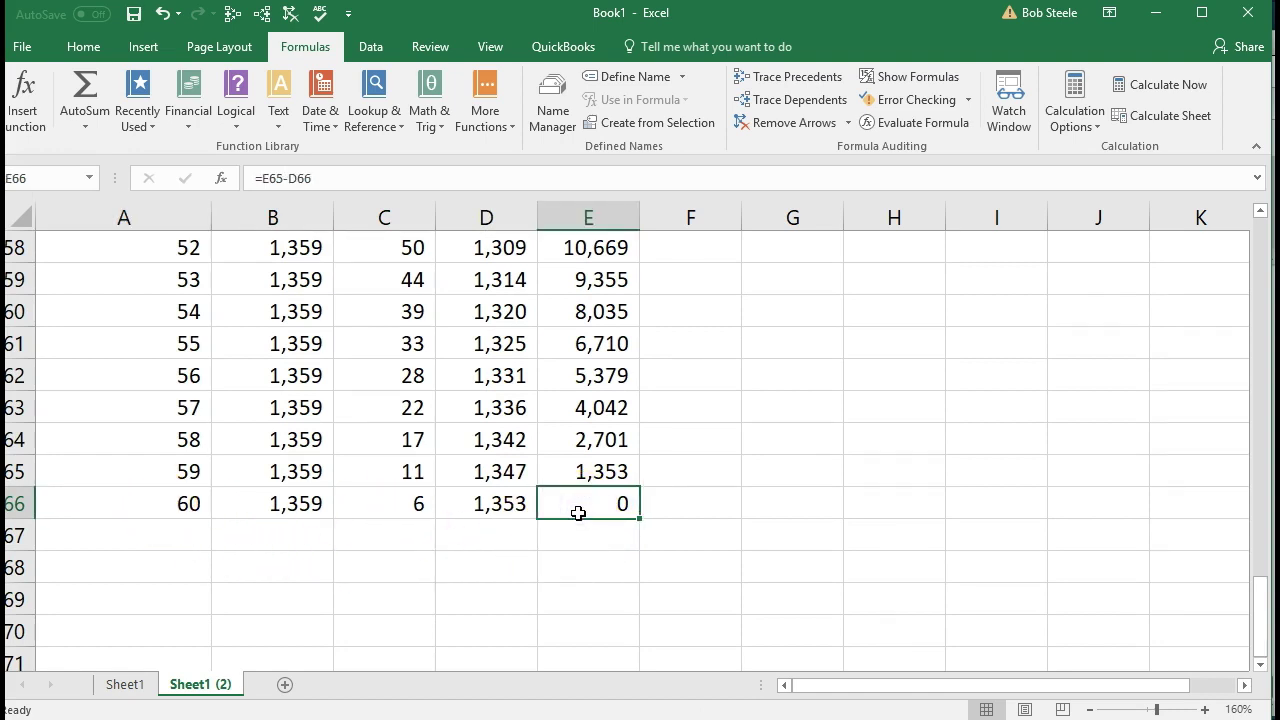
pyautogui.click(304, 506)
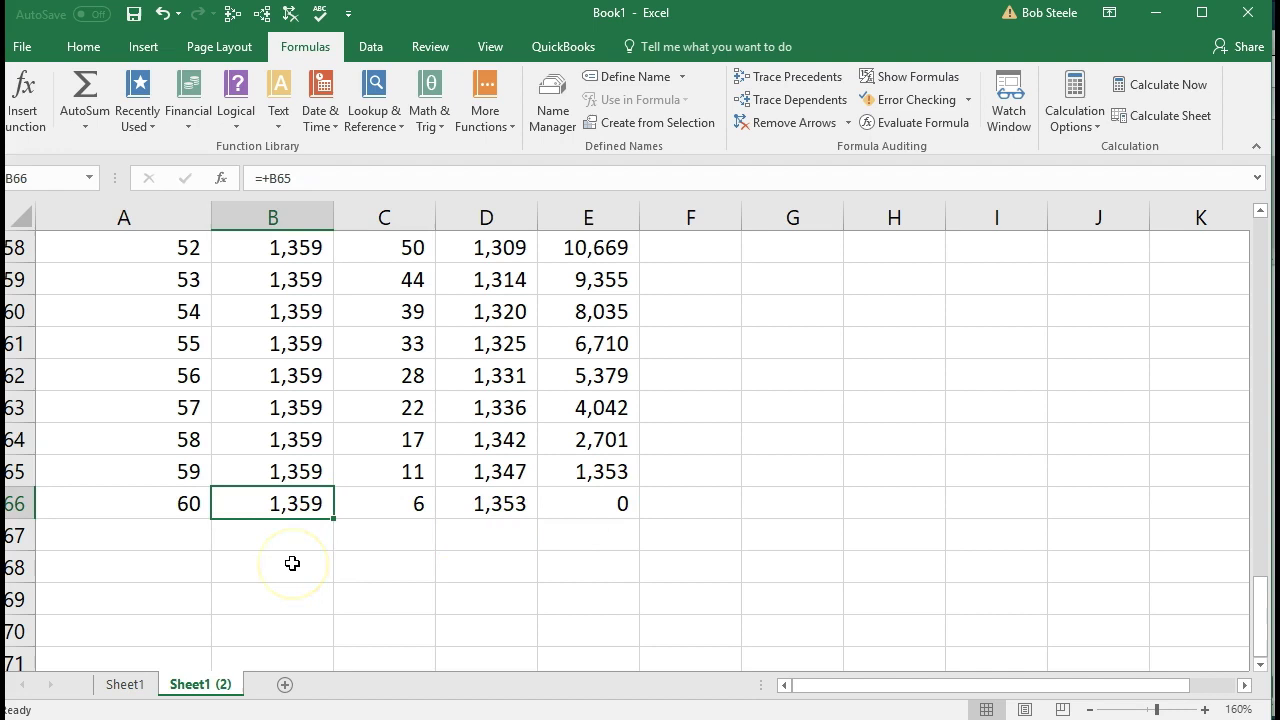
pyautogui.click(360, 506)
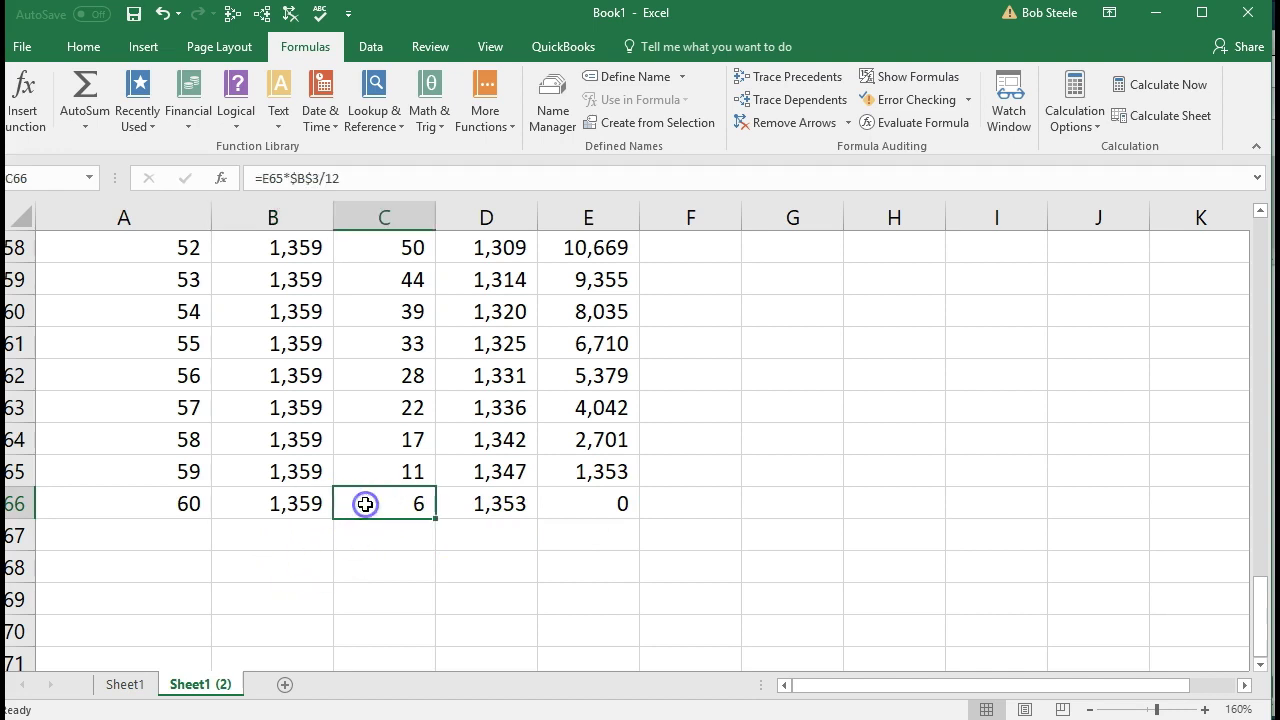
pyautogui.click(485, 508)
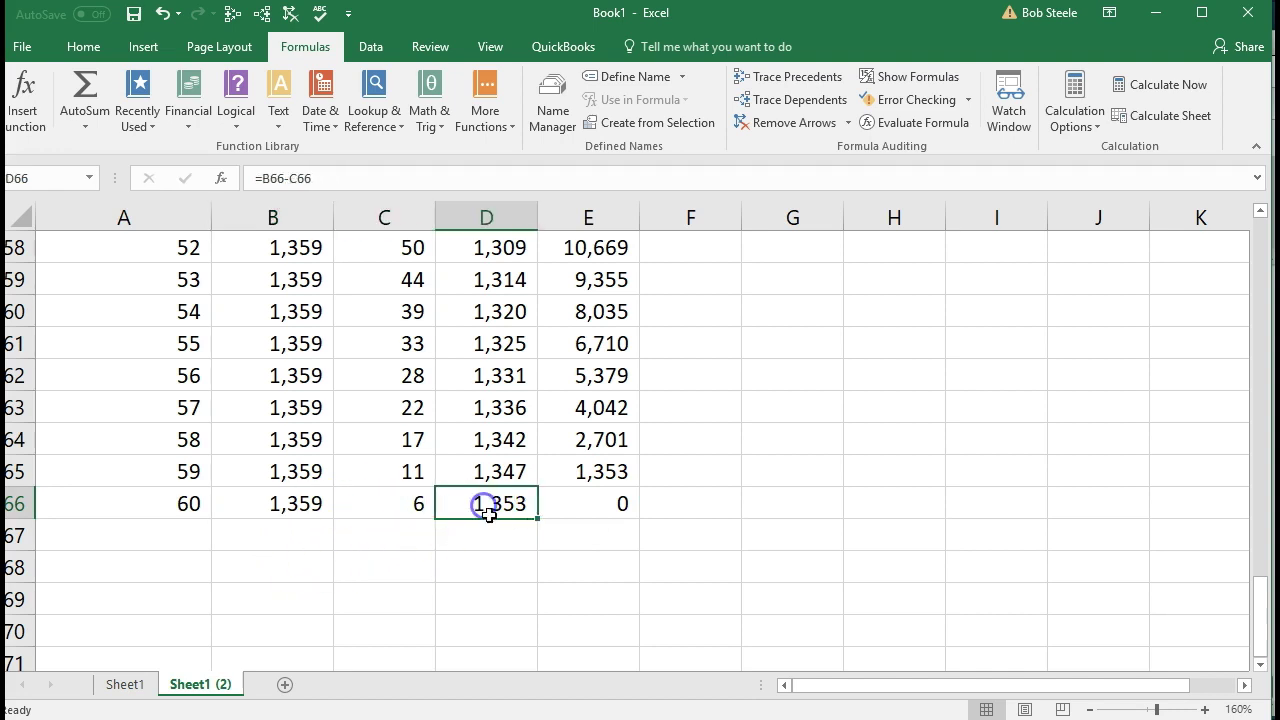
pyautogui.click(572, 476)
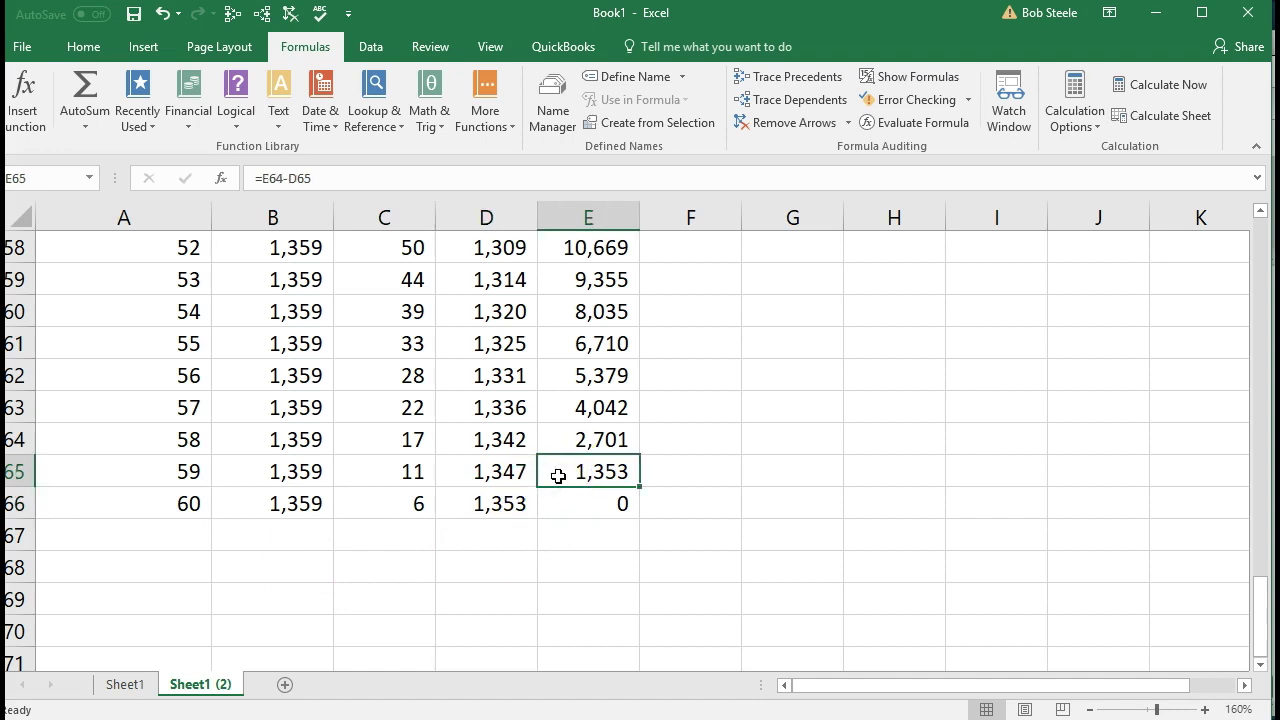
pyautogui.click(551, 503)
# - Highlight the first payment's row A7:E7 with a yellow fill
pyautogui.scroll(4, 471, 537)
pyautogui.scroll(15, 469, 540)
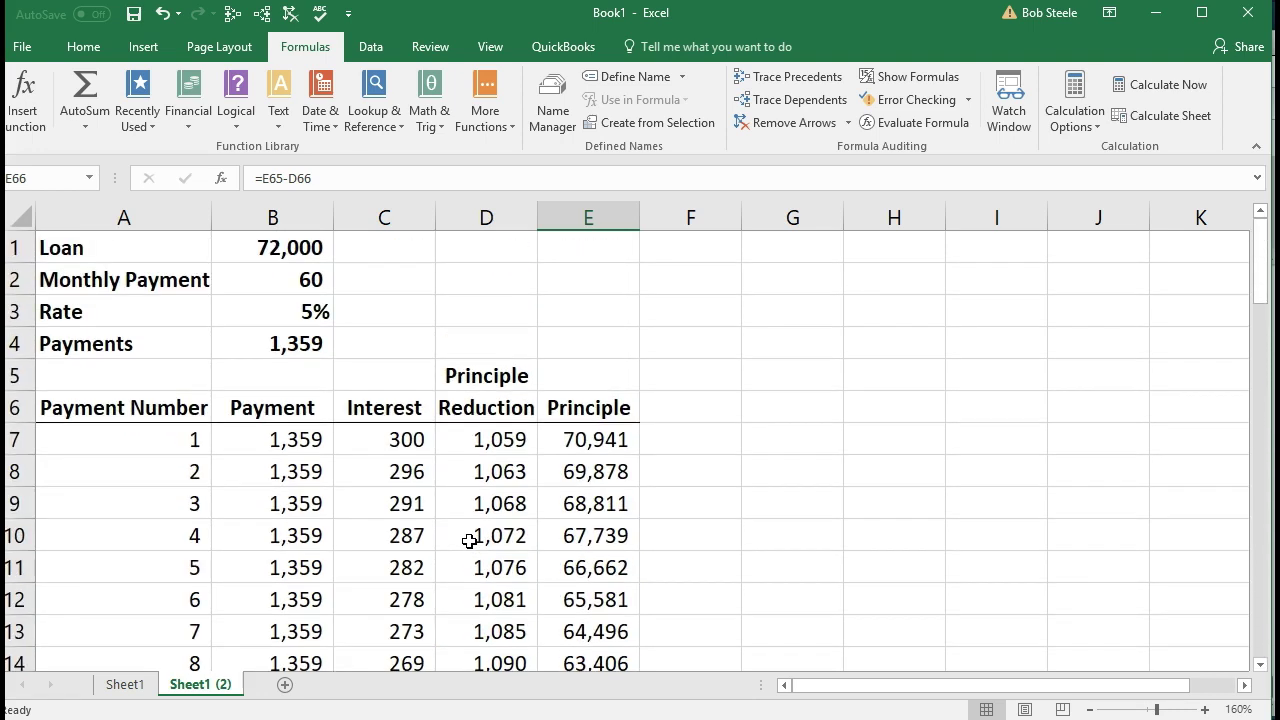
pyautogui.moveTo(149, 437); pyautogui.dragTo(562, 436)
pyautogui.rightClick(562, 436)
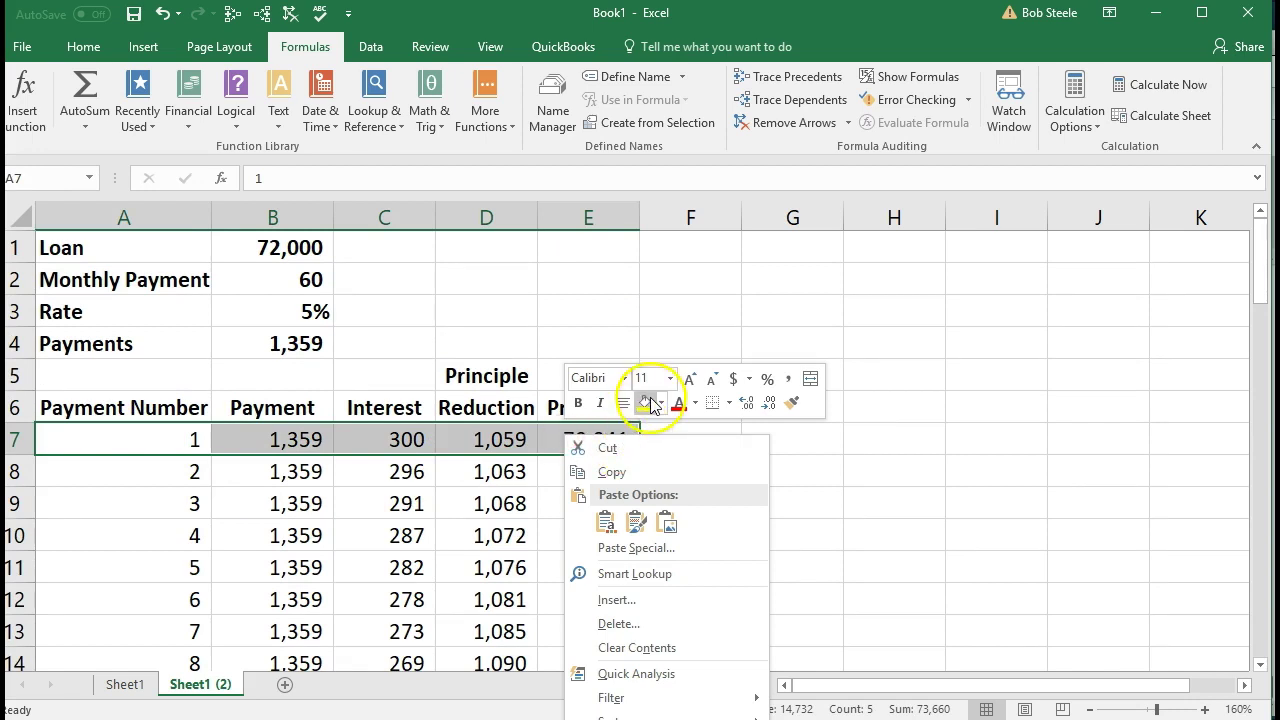
pyautogui.click(648, 400)
pyautogui.click(836, 545)
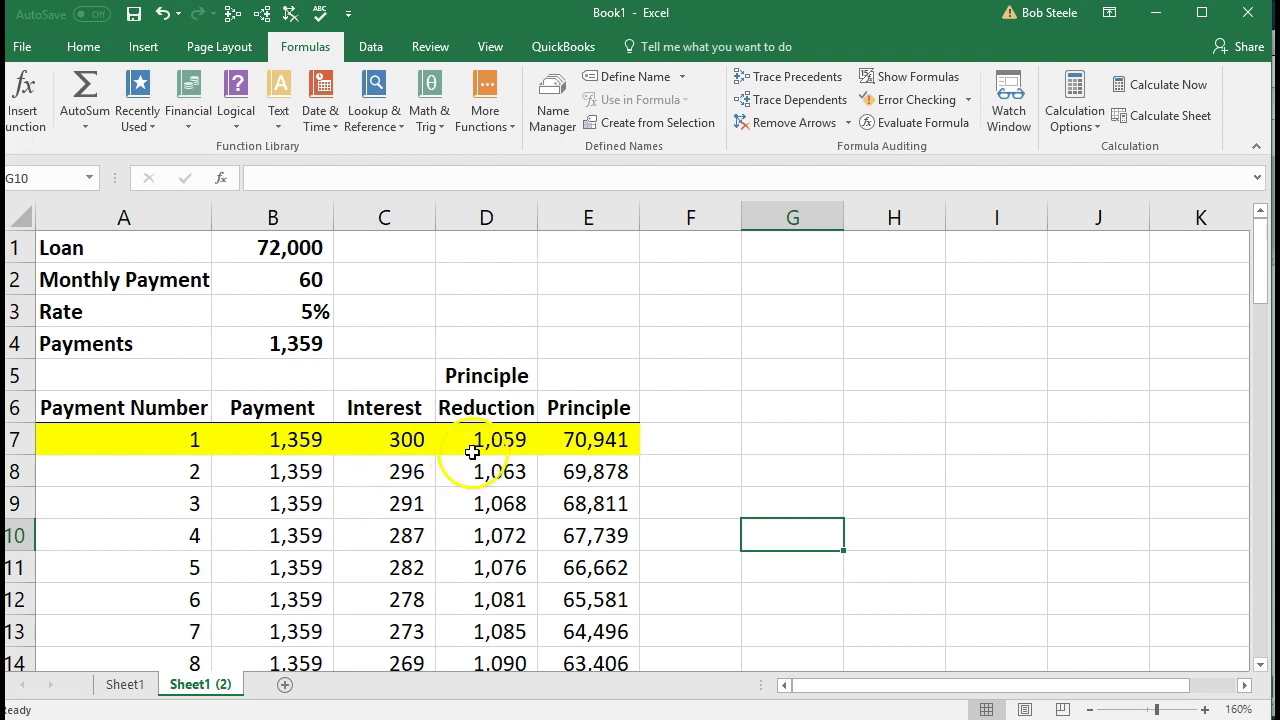
# - Switch to QuickBooks and open the register for the Checking account
pyautogui.click(729, 20)
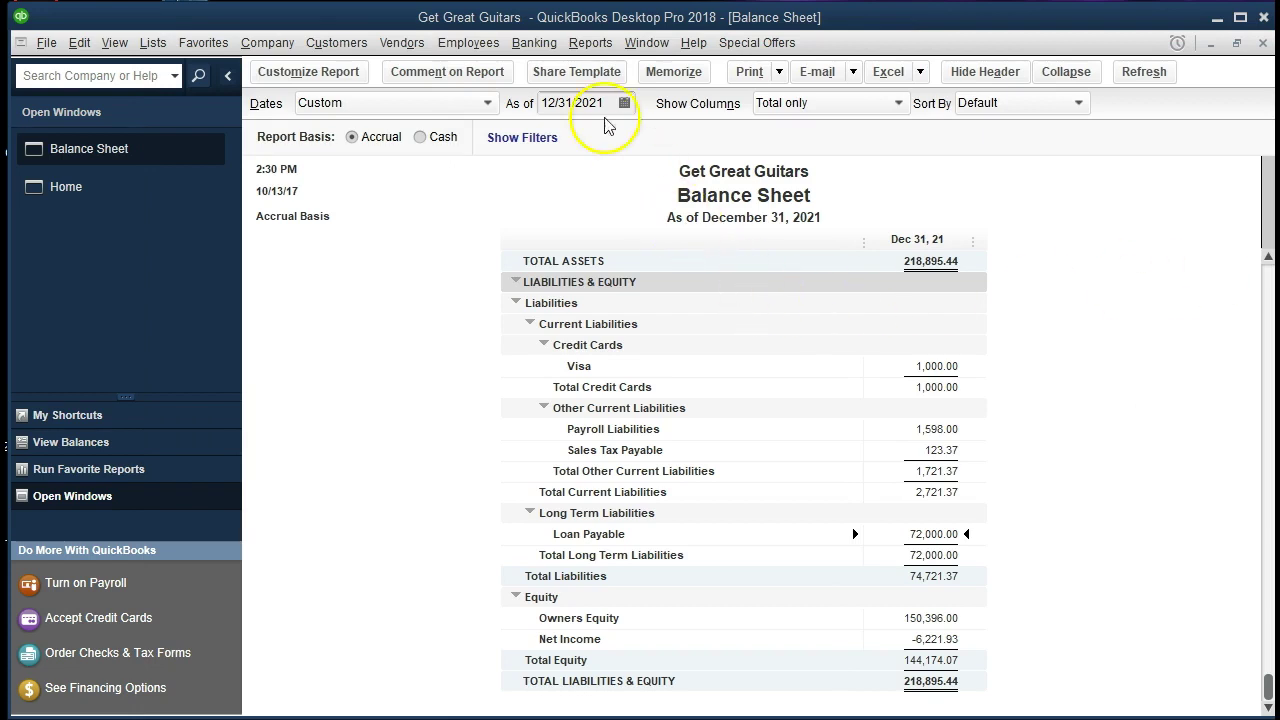
pyautogui.click(534, 48)
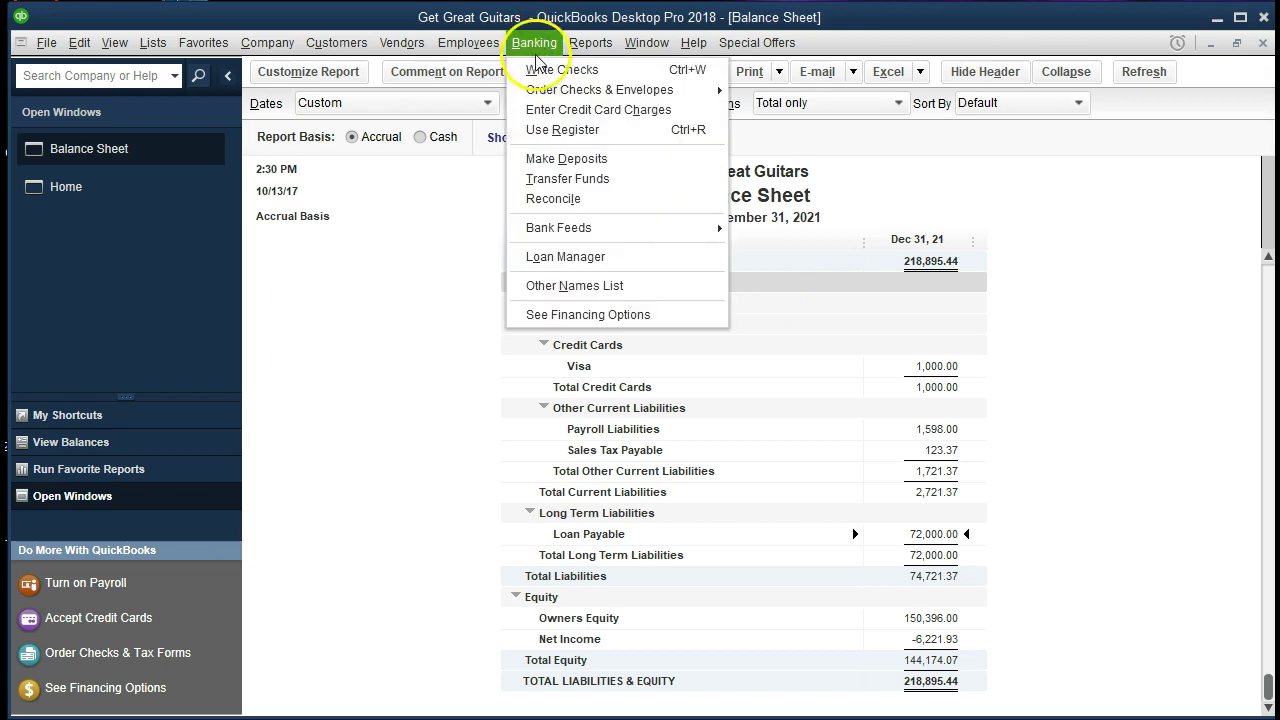
pyautogui.click(552, 126)
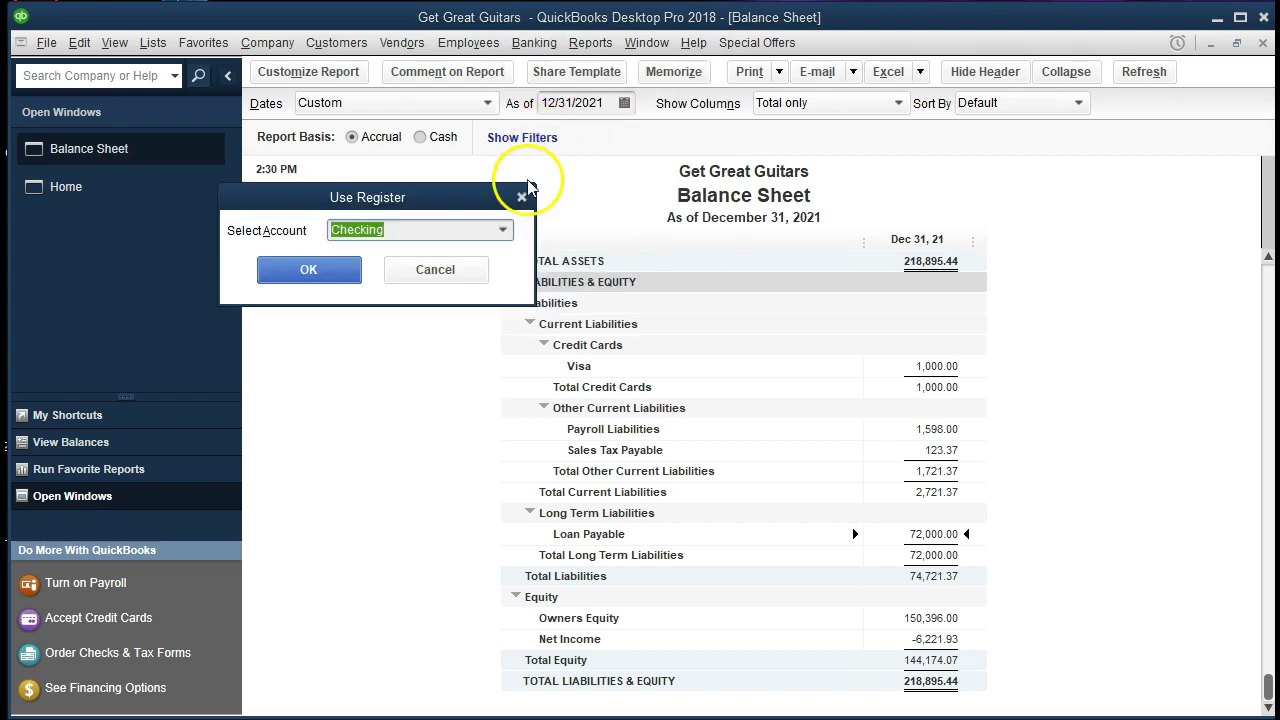
pyautogui.click(503, 232)
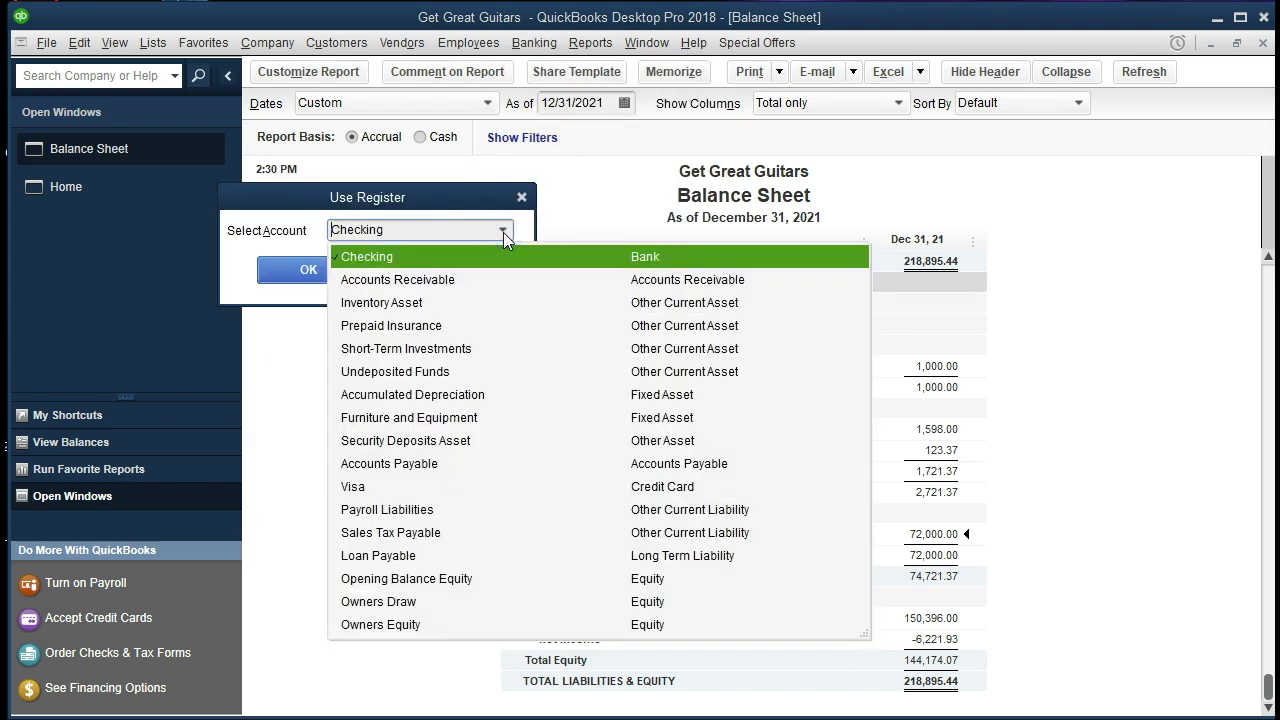
pyautogui.click(503, 232)
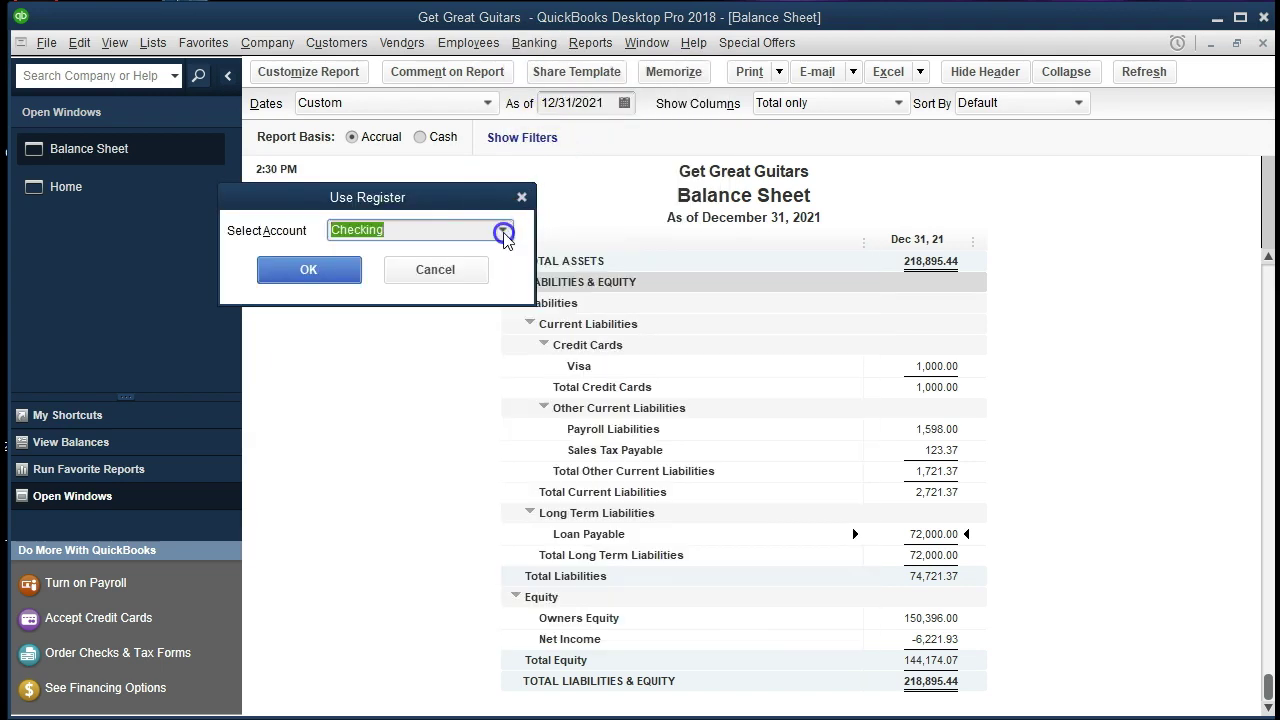
pyautogui.click(345, 275)
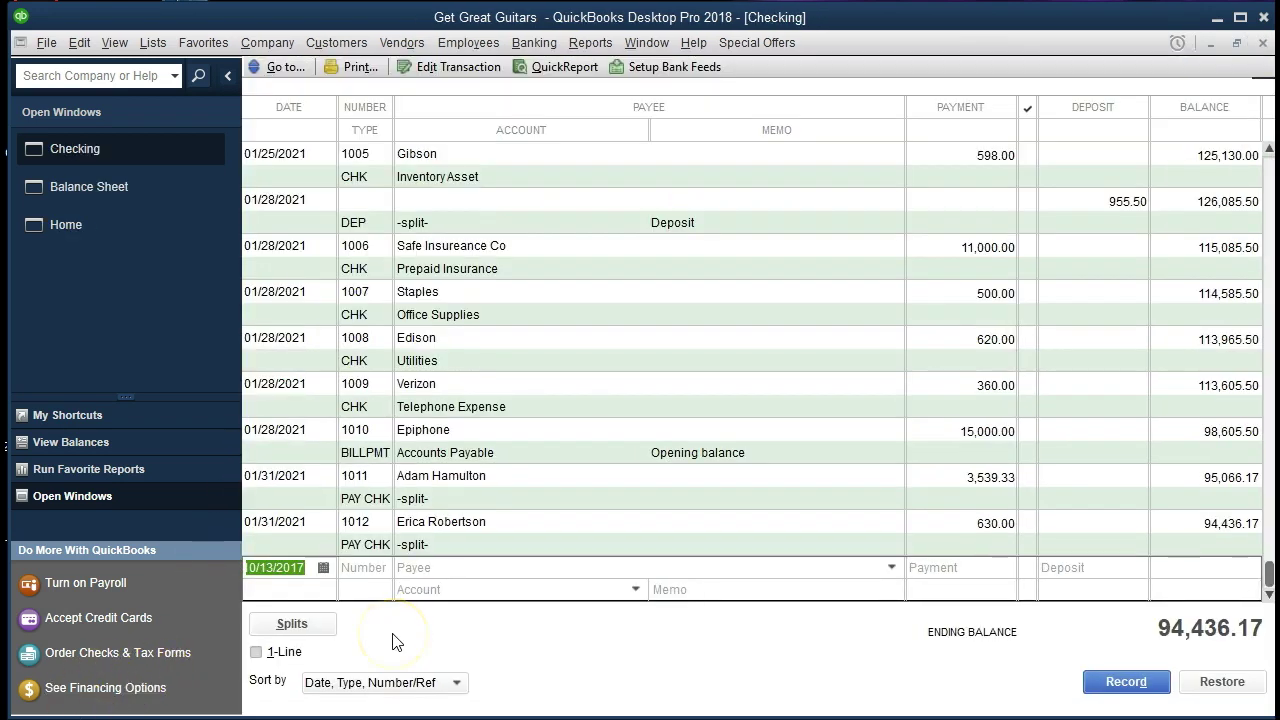
# - Enter a new check in the Checking register dated 02/01/2021, with payee Chase and a payment of 1,359
pyautogui.write('020121')
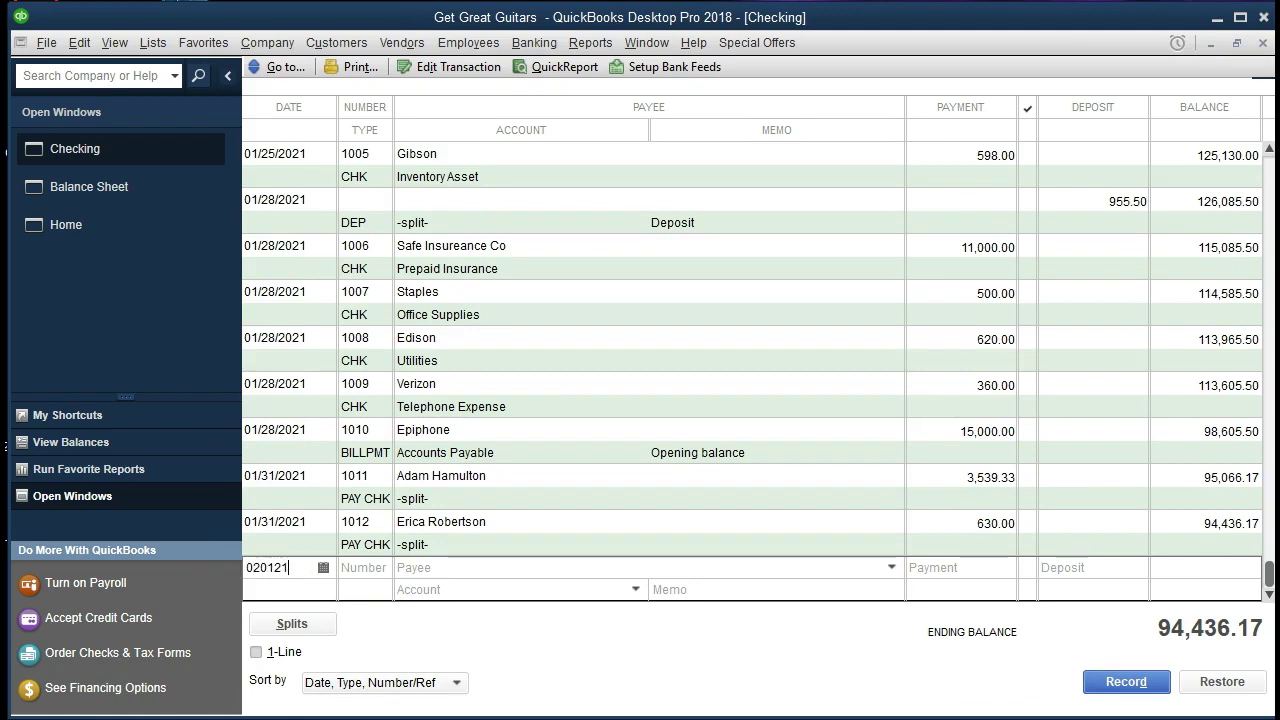
pyautogui.press('Tab')
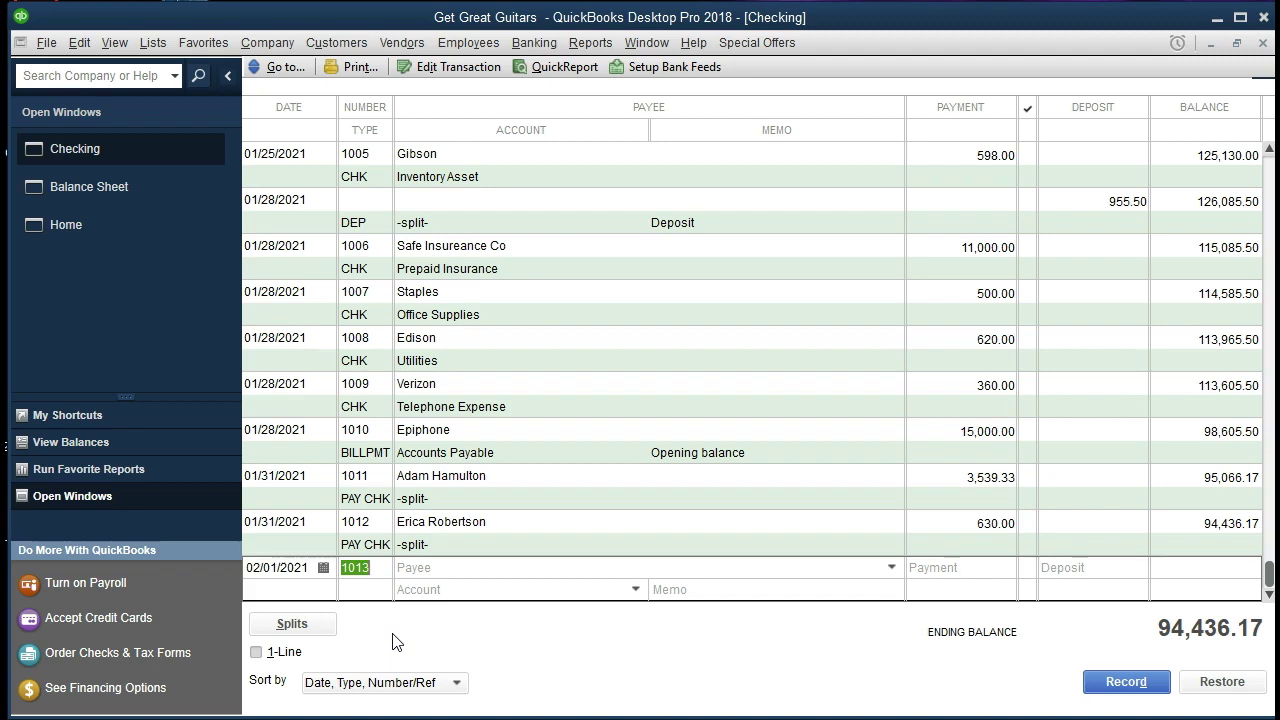
pyautogui.press('Tab')
pyautogui.press('Tab')
pyautogui.click(449, 571)
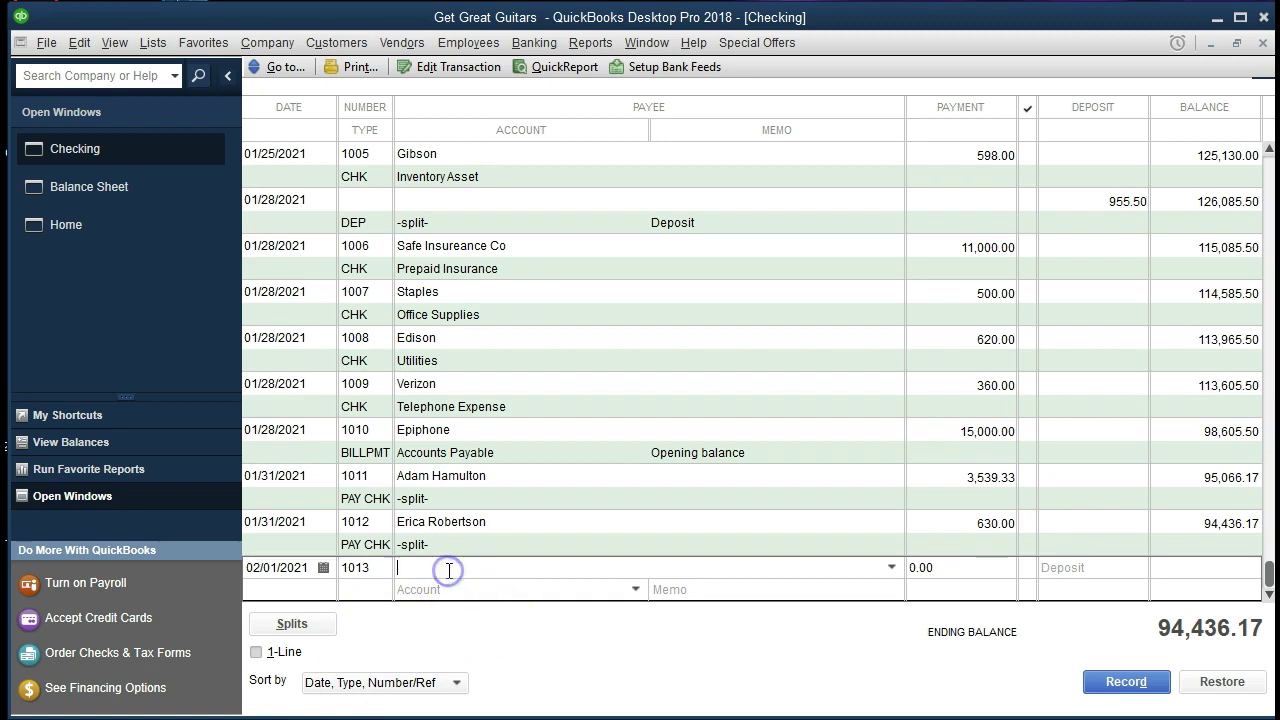
pyautogui.write('Ch')
pyautogui.press('Tab')
pyautogui.write('1359')
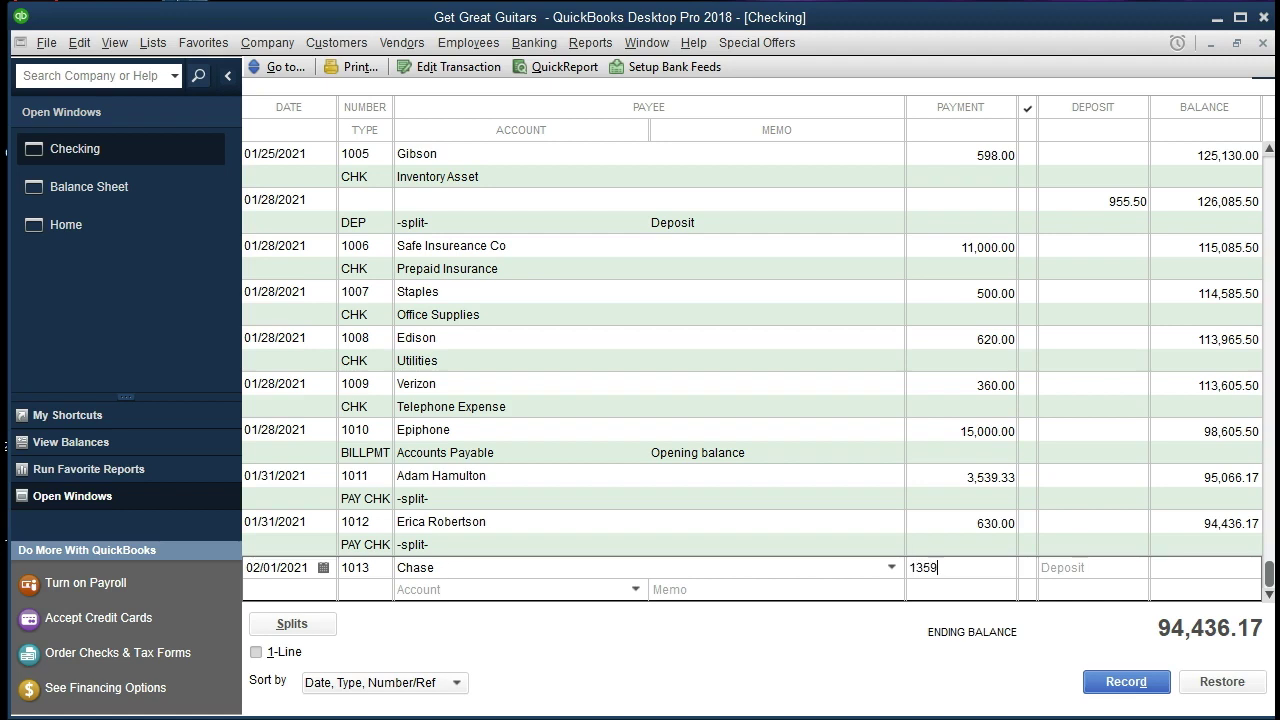
pyautogui.press('Tab')
# - Split the Chase payment, assigning 300 to Insurance Expense and adding a second line for Loan Payable
pyautogui.click(325, 630)
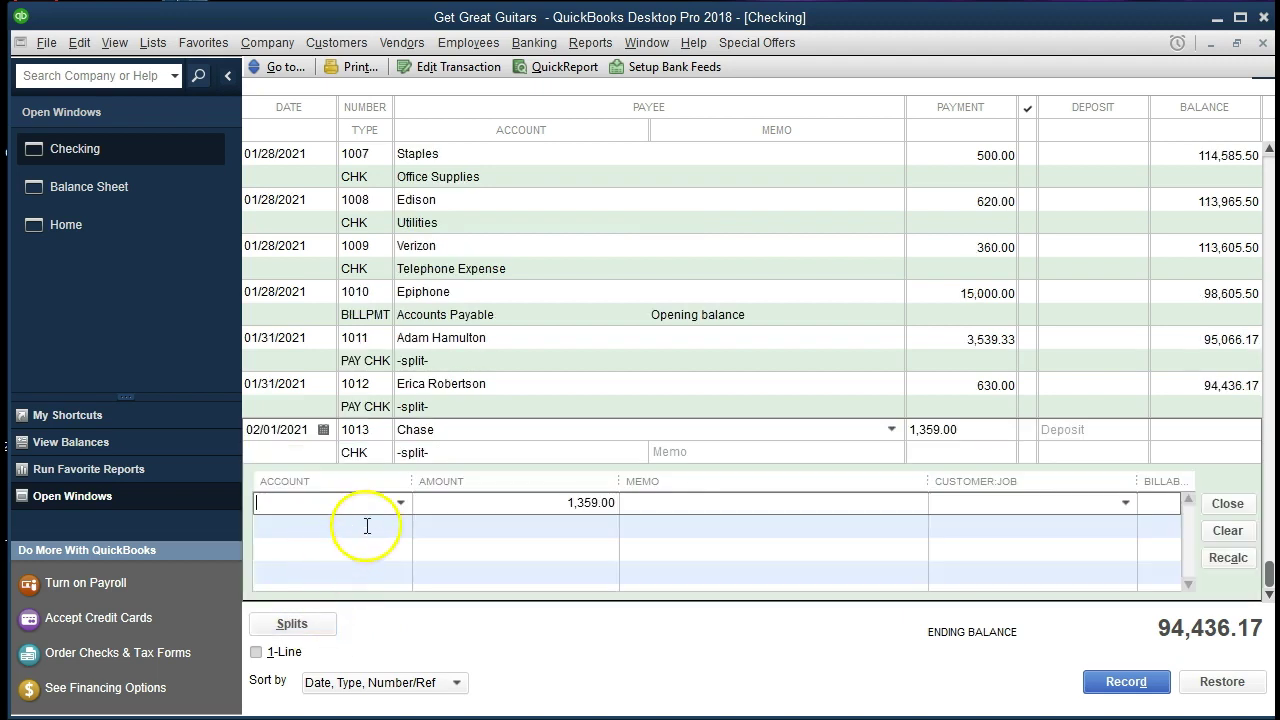
pyautogui.click(440, 528)
pyautogui.write('Insurance Expense')
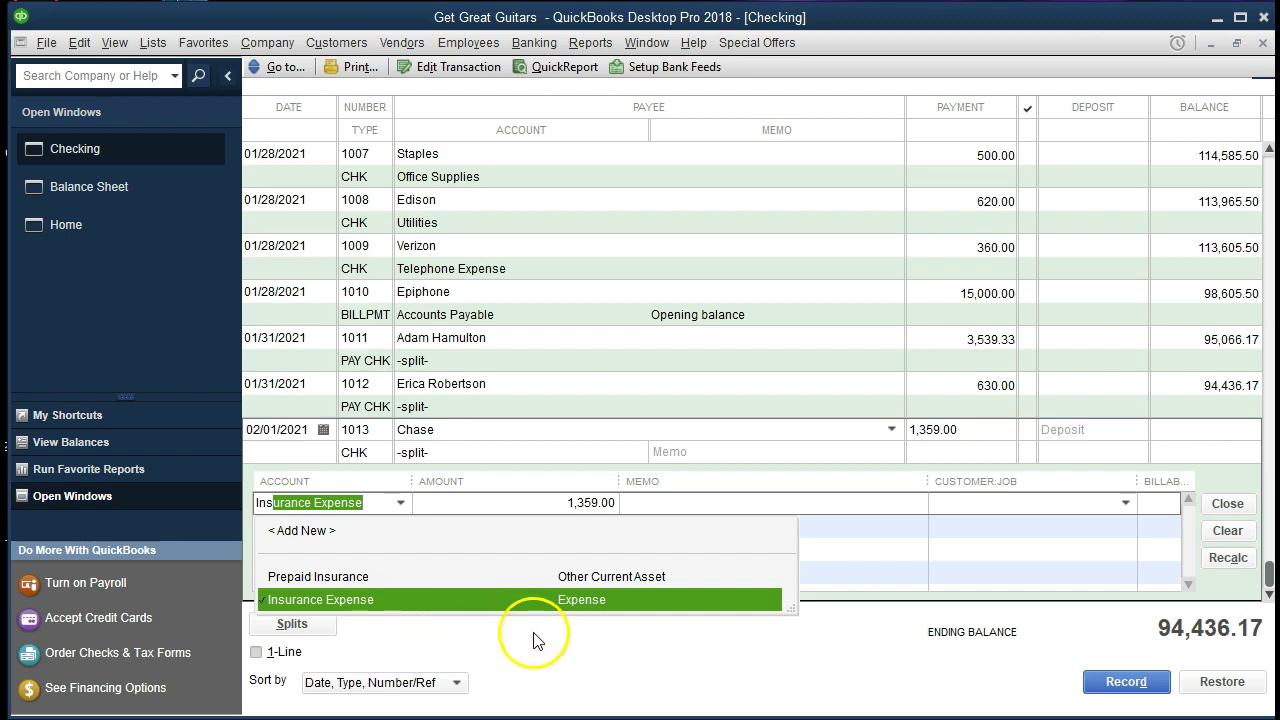
pyautogui.press('Tab')
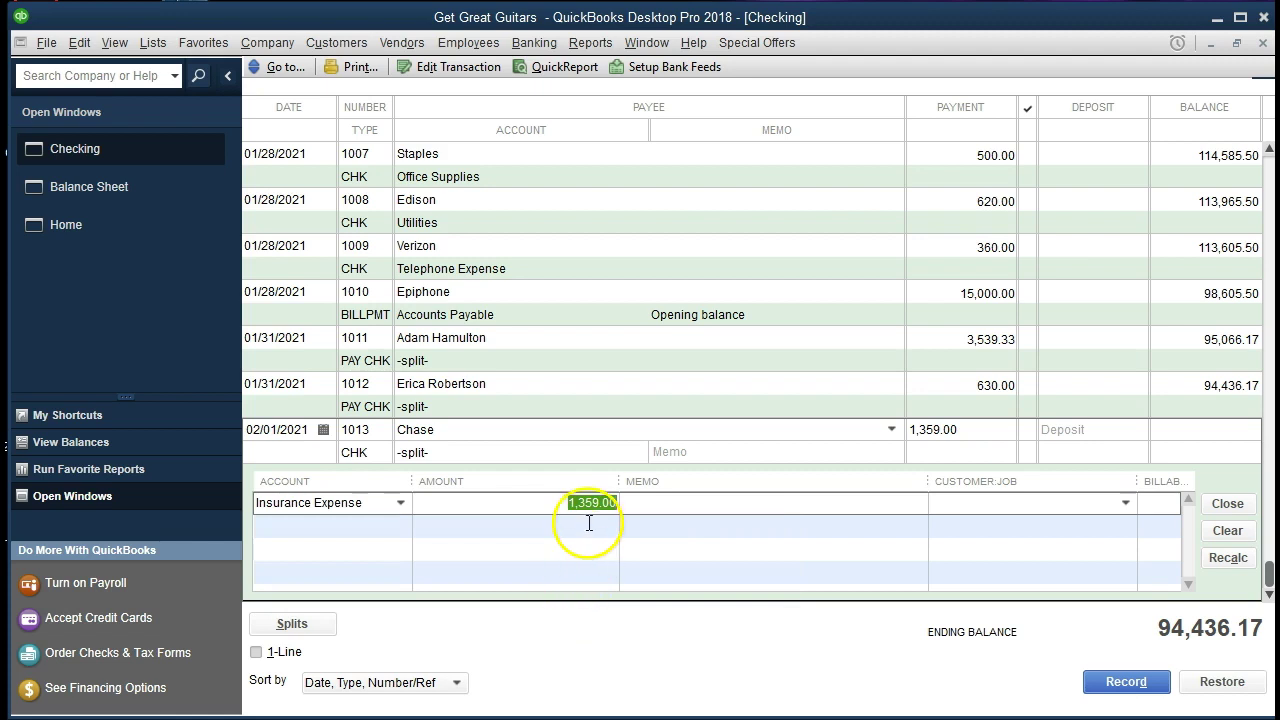
pyautogui.write('300')
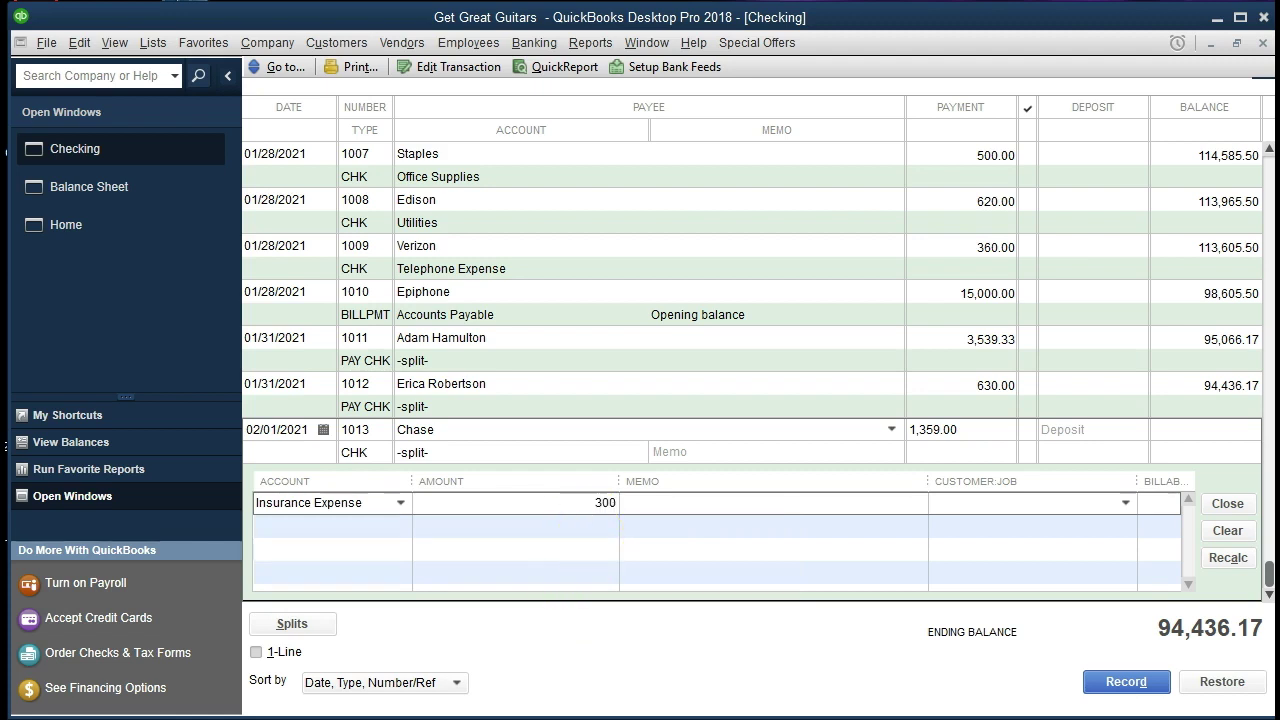
pyautogui.press('Tab')
pyautogui.press('Tab')
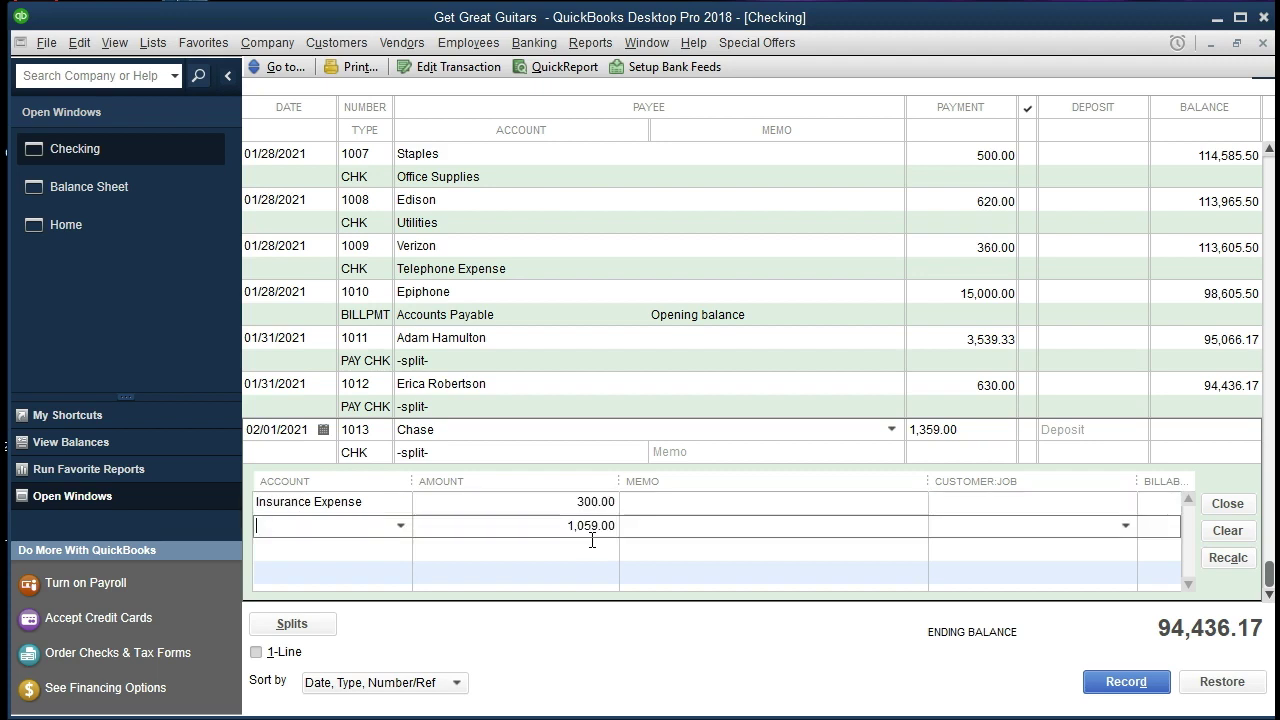
pyautogui.write('Loan Payable')
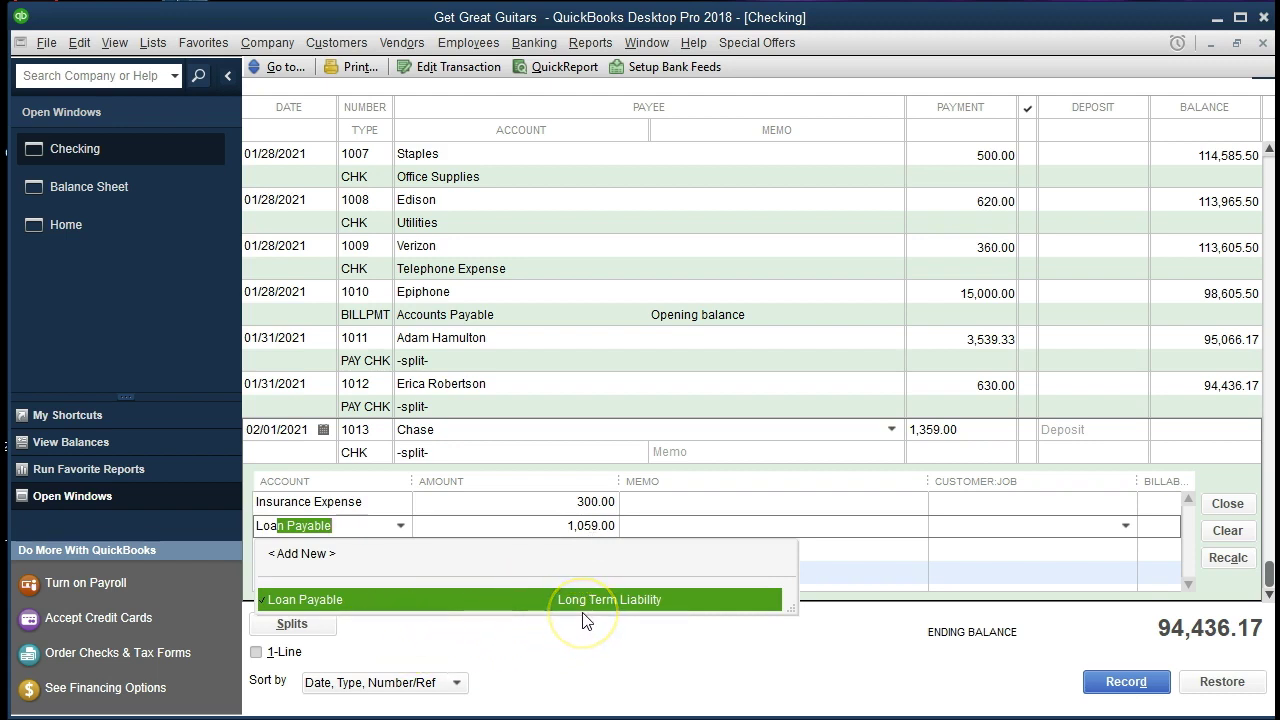
pyautogui.press('Tab')
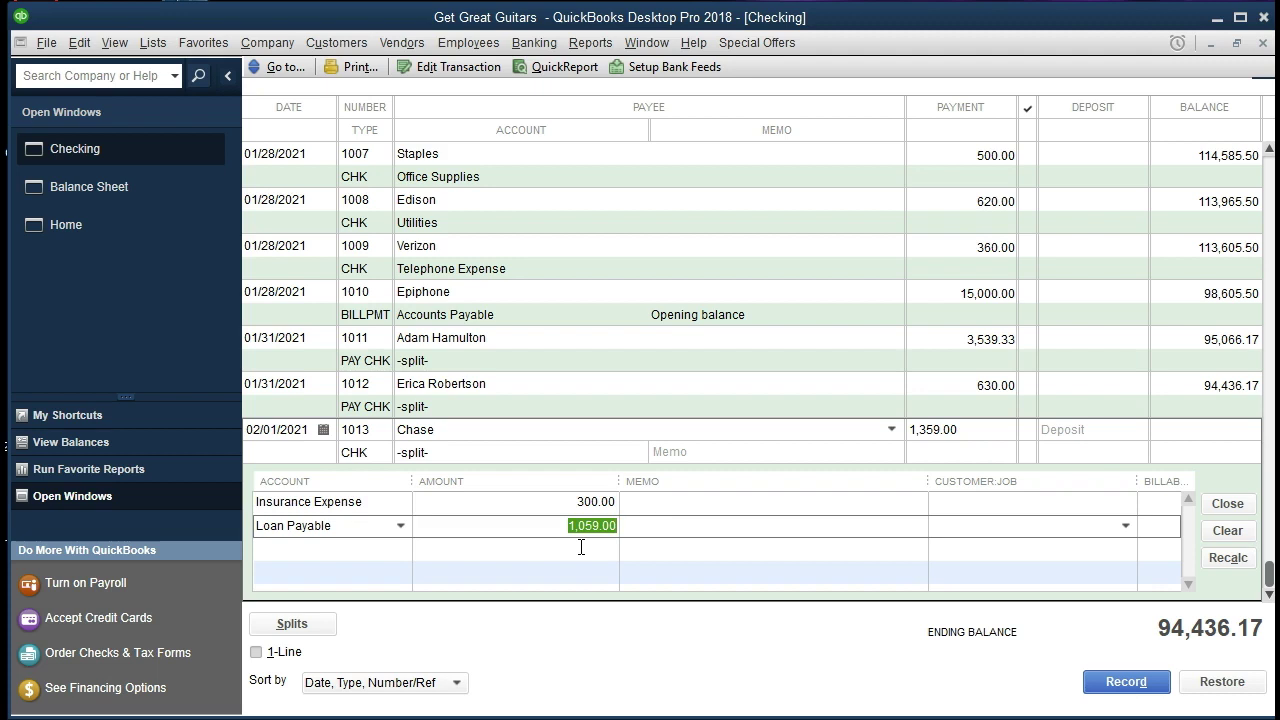
# - Try to record the Chase payment with the Loan Payable split amount set to 1,000
pyautogui.write('1000')
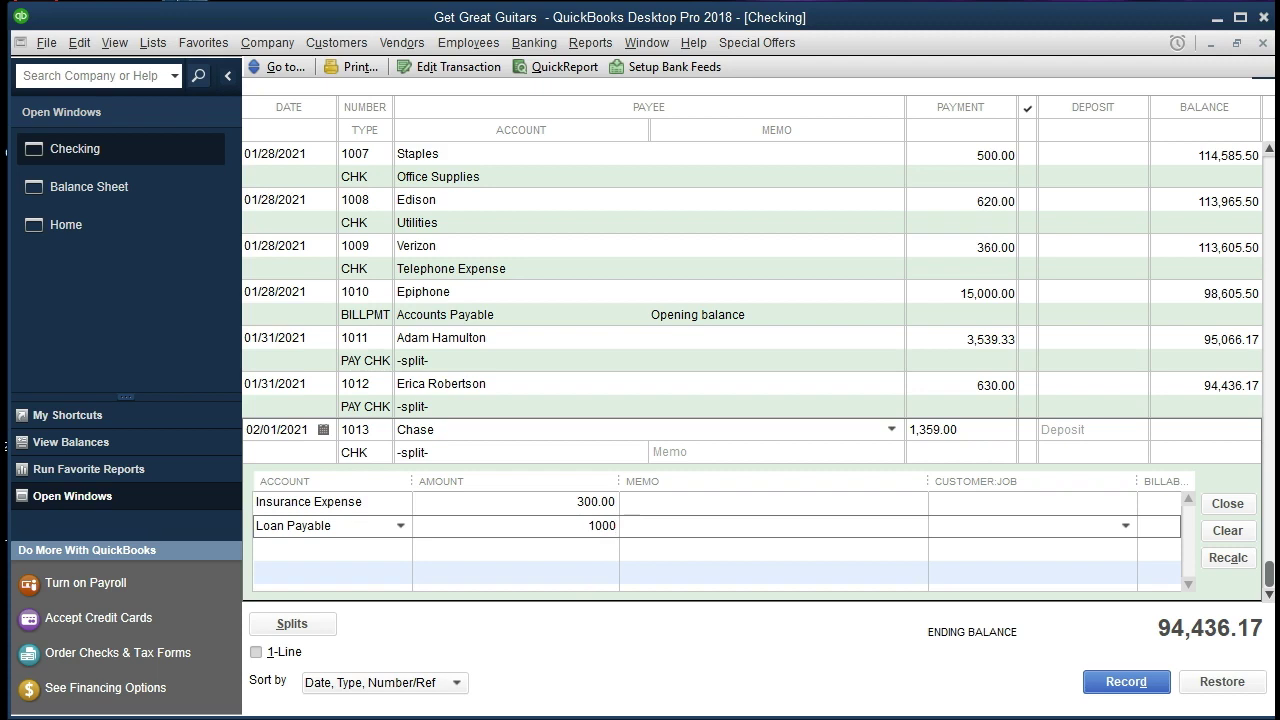
pyautogui.press('Tab')
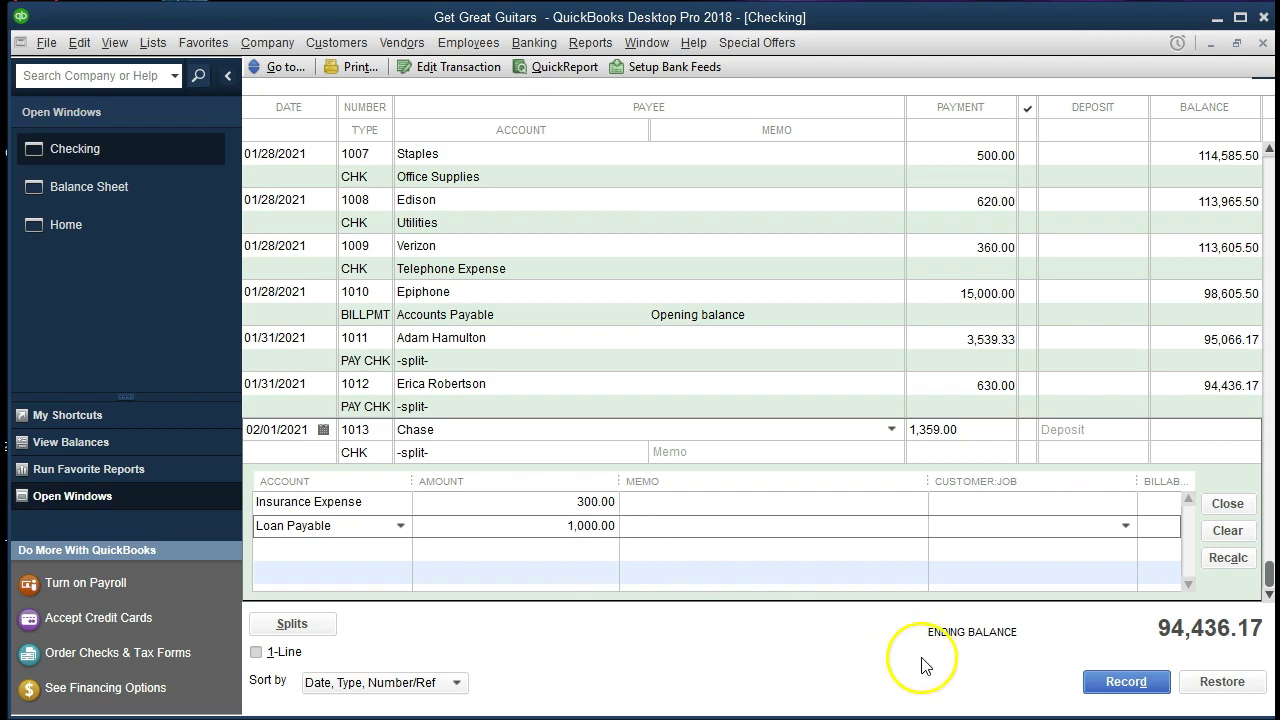
pyautogui.click(1089, 695)
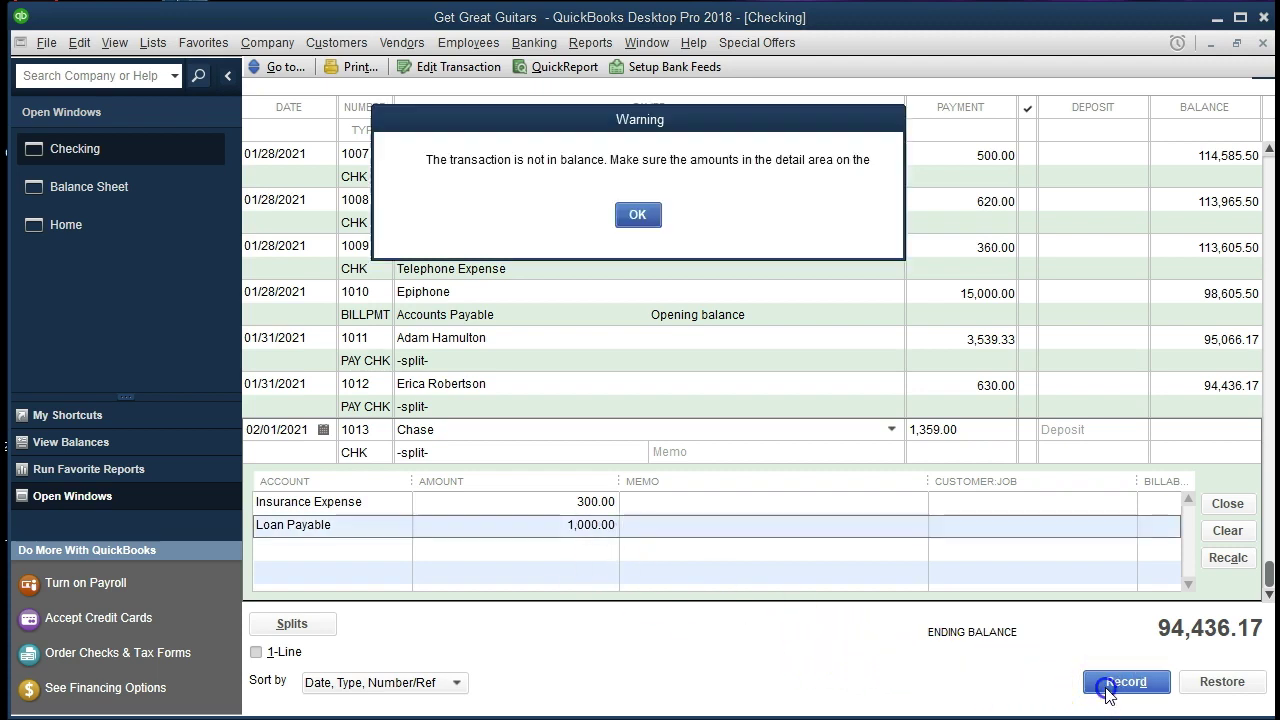
pyautogui.click(638, 215)
# - Set the Loan Payable split amount to 1,059 and record the Chase payment
pyautogui.click(590, 524)
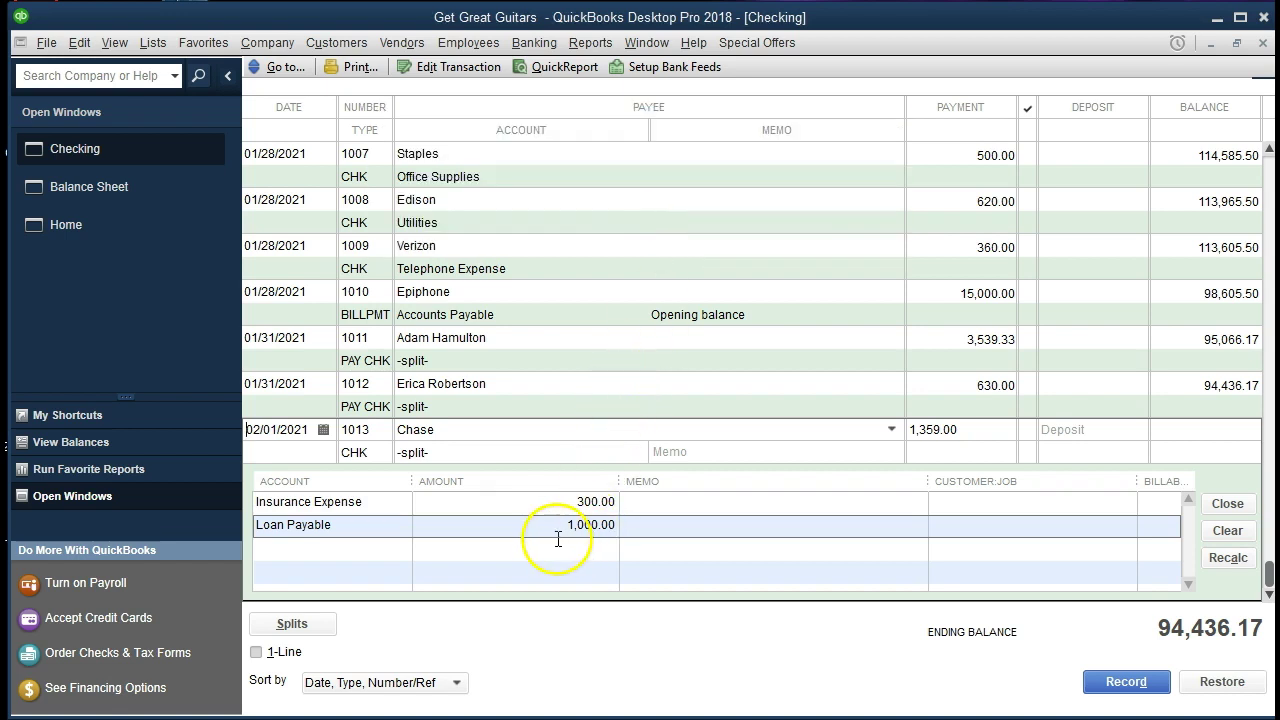
pyautogui.click(556, 527)
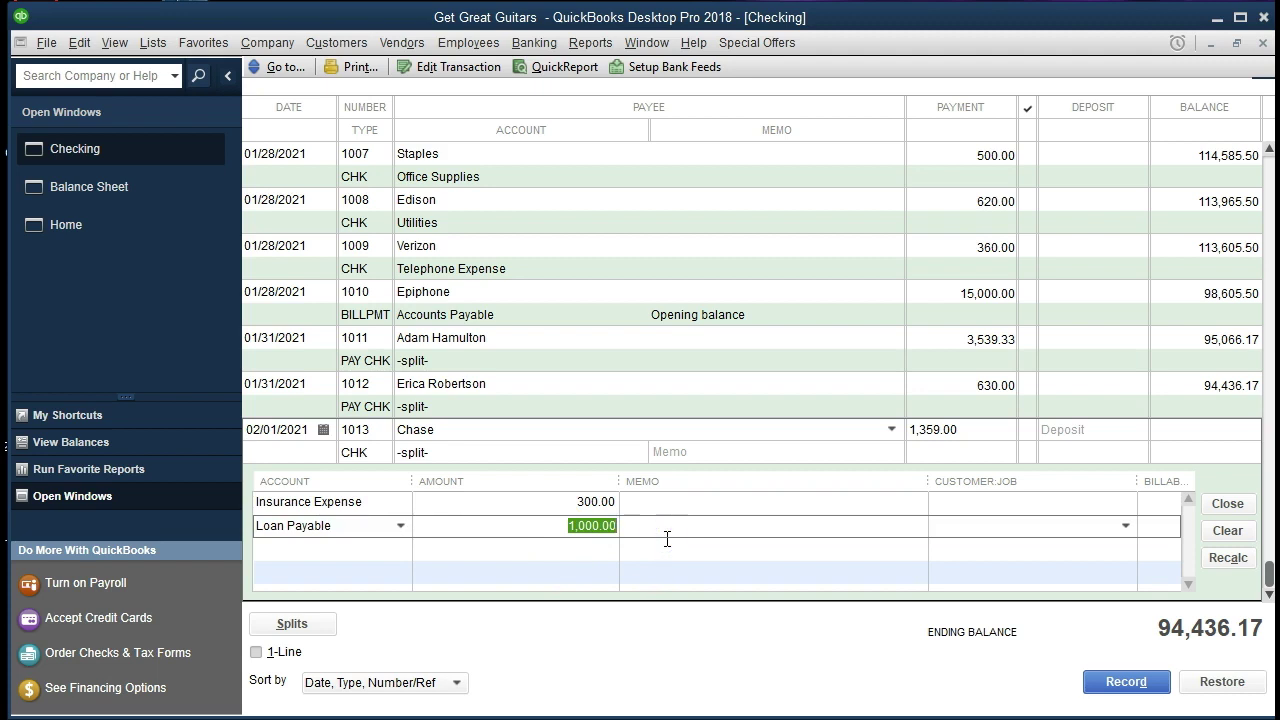
pyautogui.write('1059')
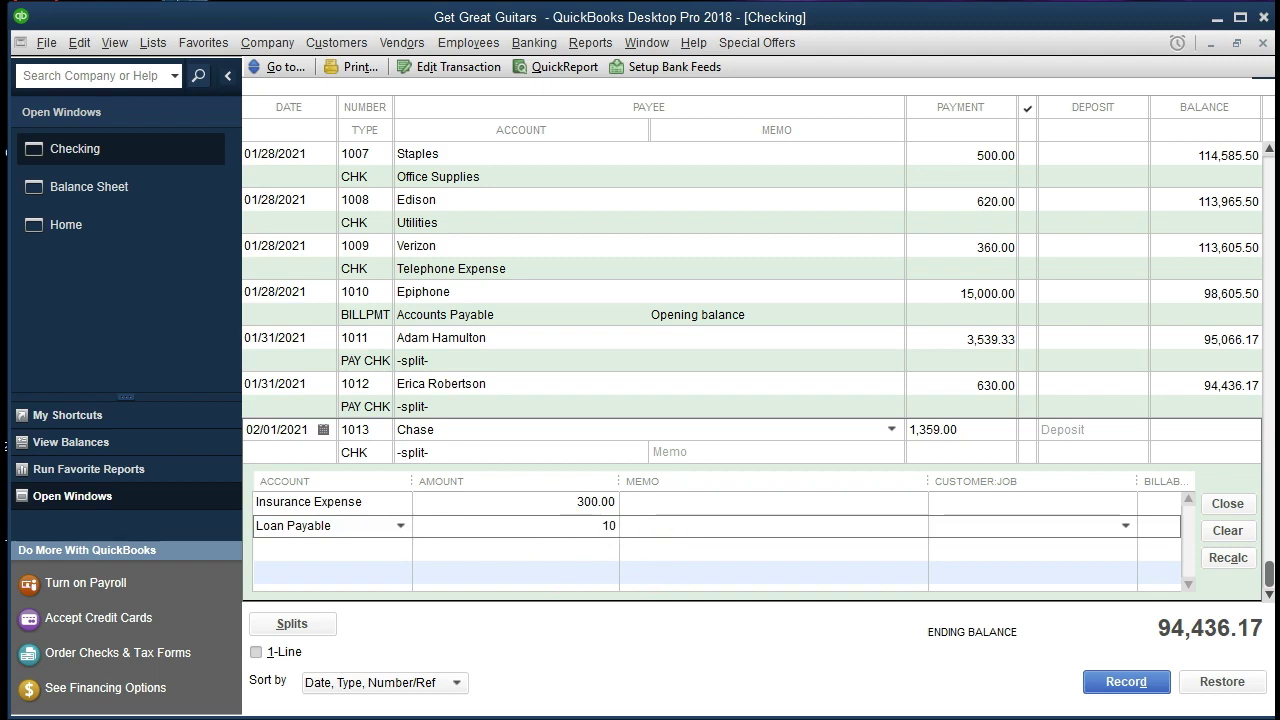
pyautogui.click(730, 525)
pyautogui.click(879, 436)
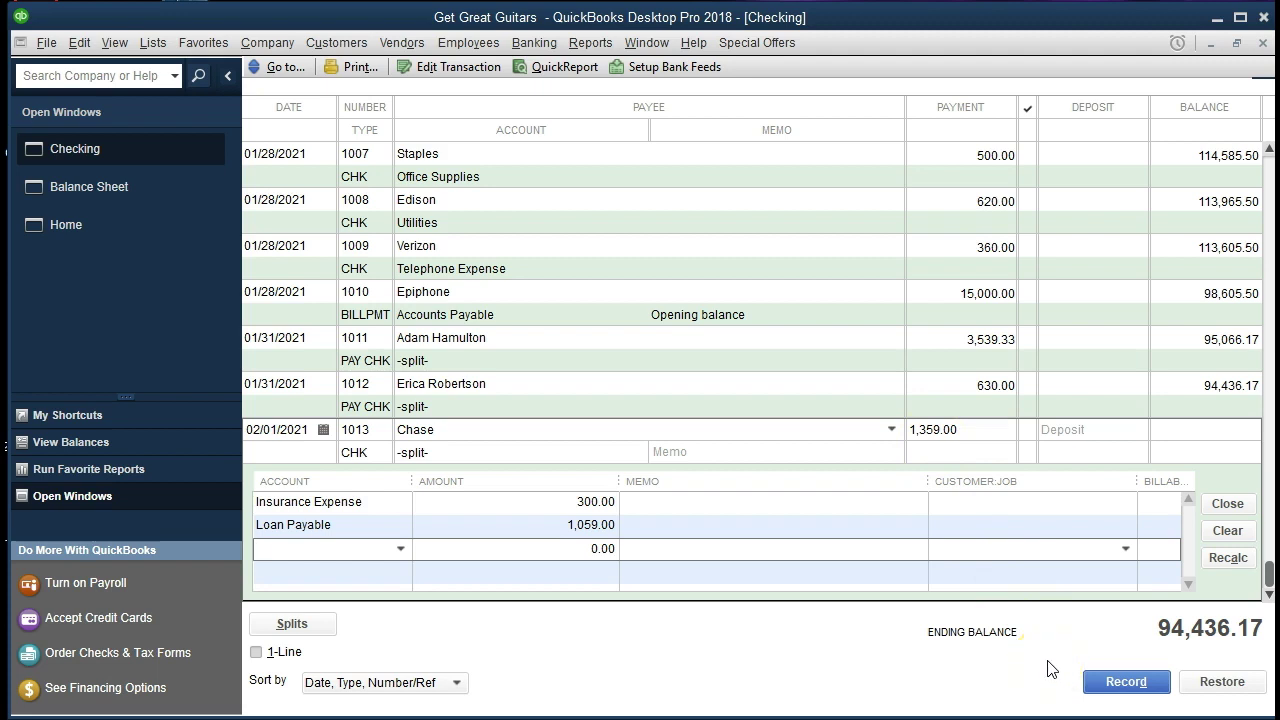
pyautogui.click(1112, 684)
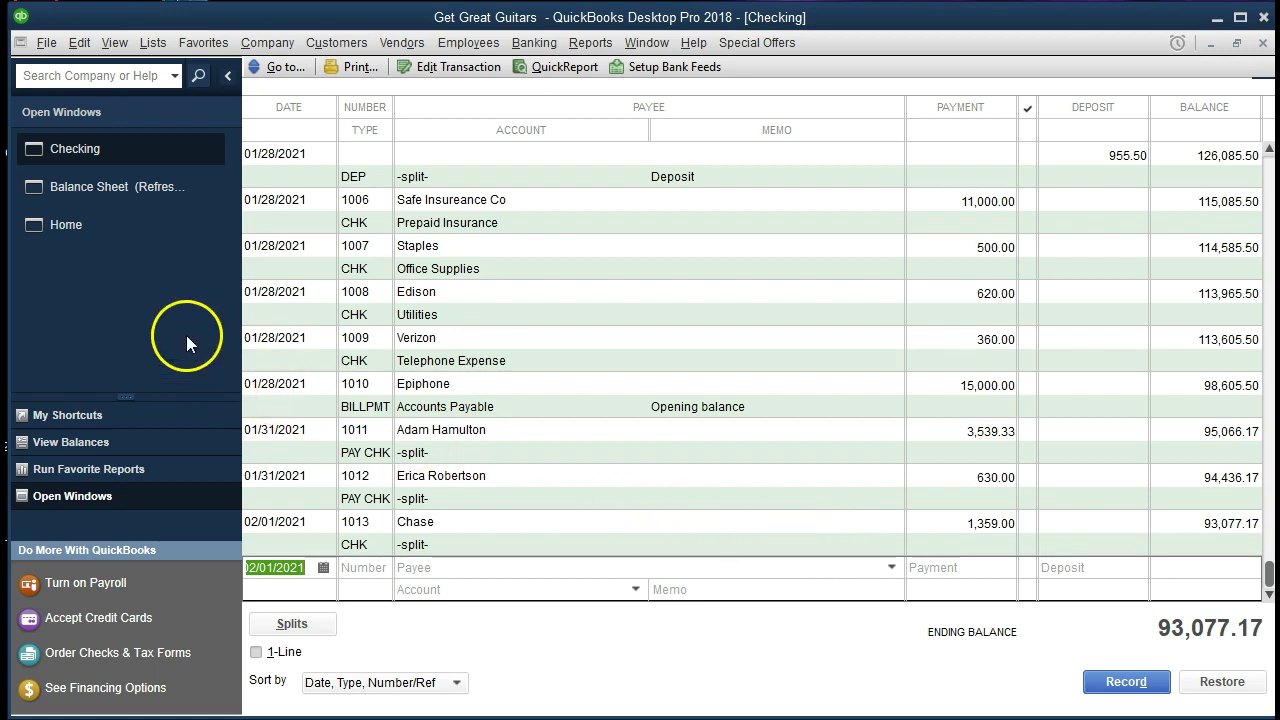
# - Trace the loan payment from the Balance Sheet's Checking balance to the Chase check and review its split, returning to the Balance Sheet
pyautogui.click(160, 192)
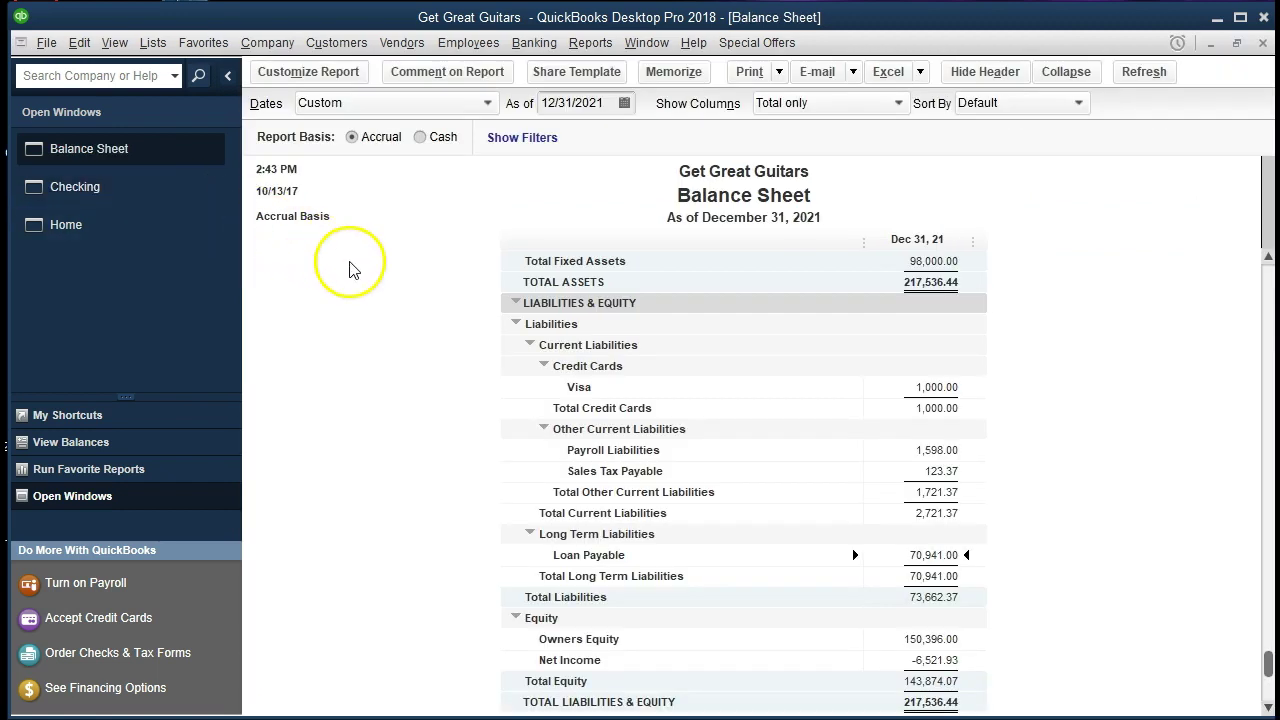
pyautogui.scroll(4, 425, 410)
pyautogui.scroll(2, 425, 410)
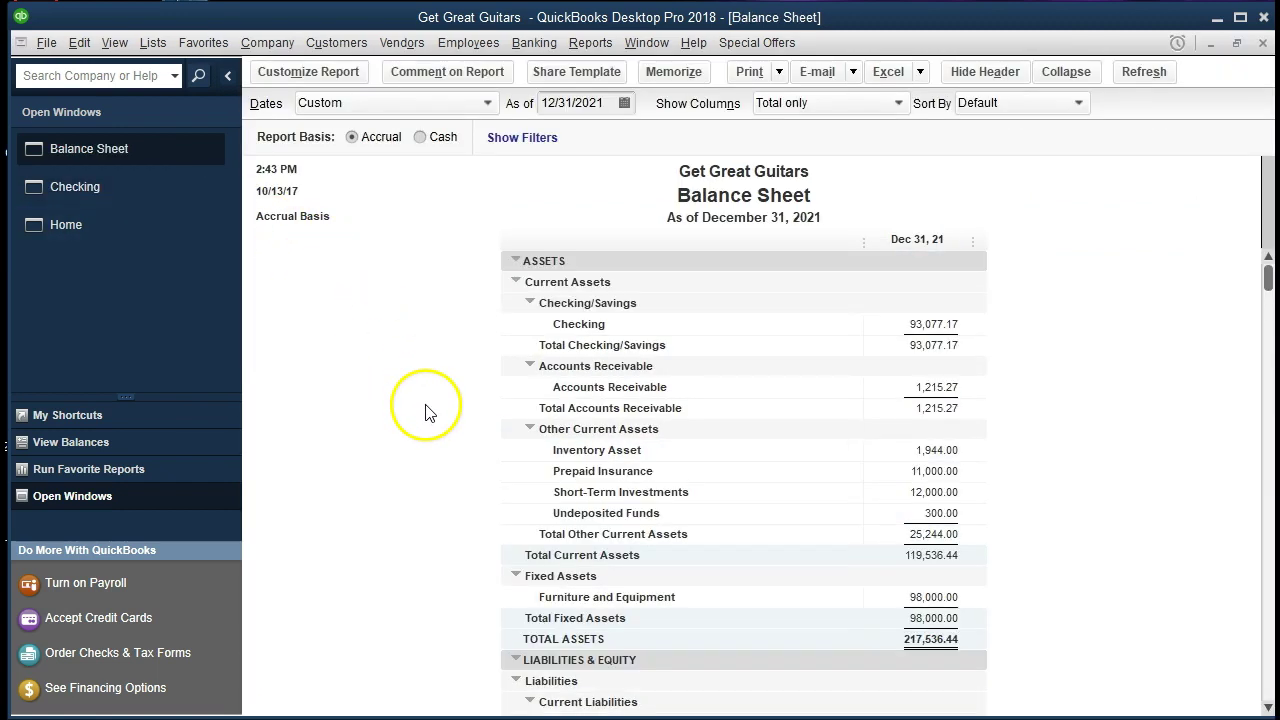
pyautogui.doubleClick(922, 324)
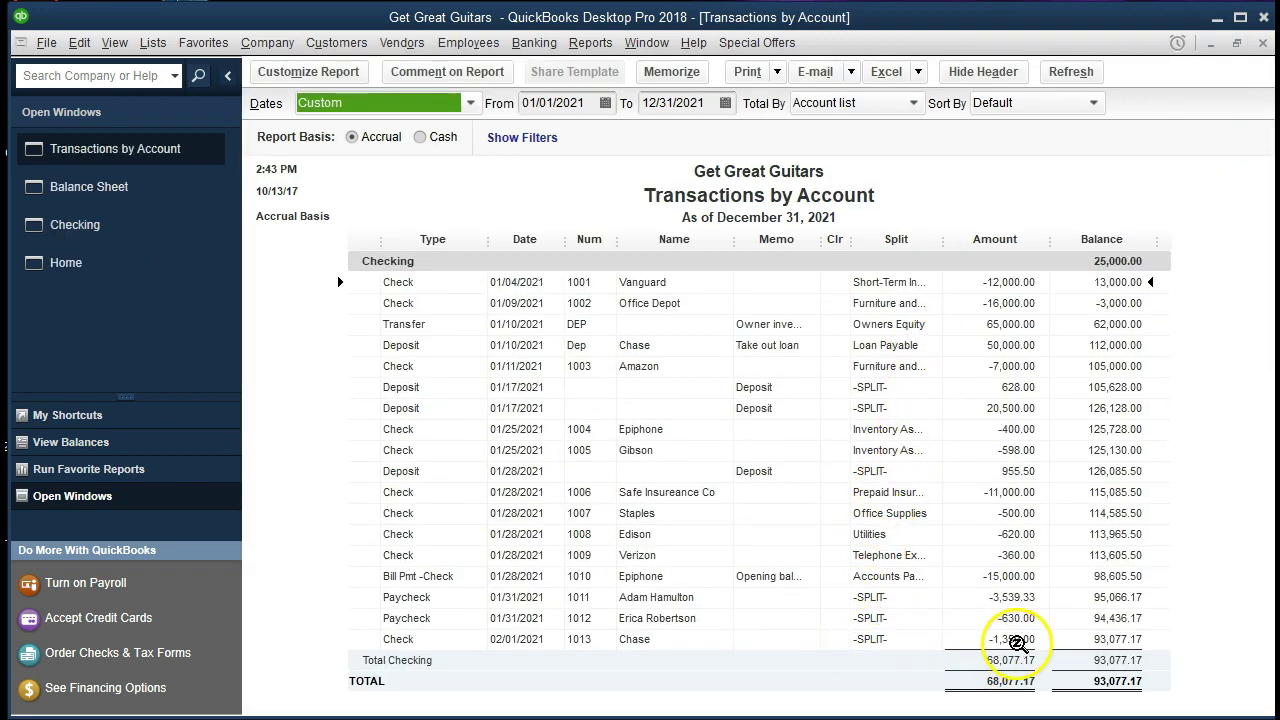
pyautogui.doubleClick(959, 643)
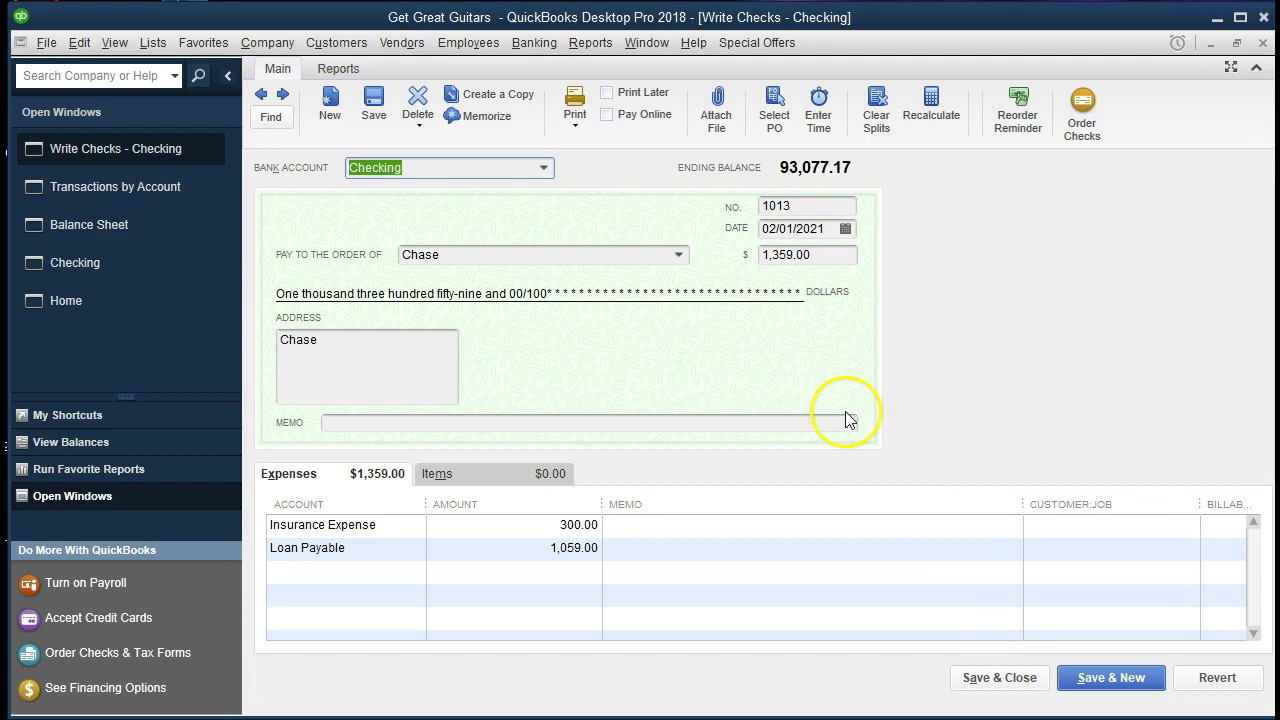
pyautogui.click(1263, 42)
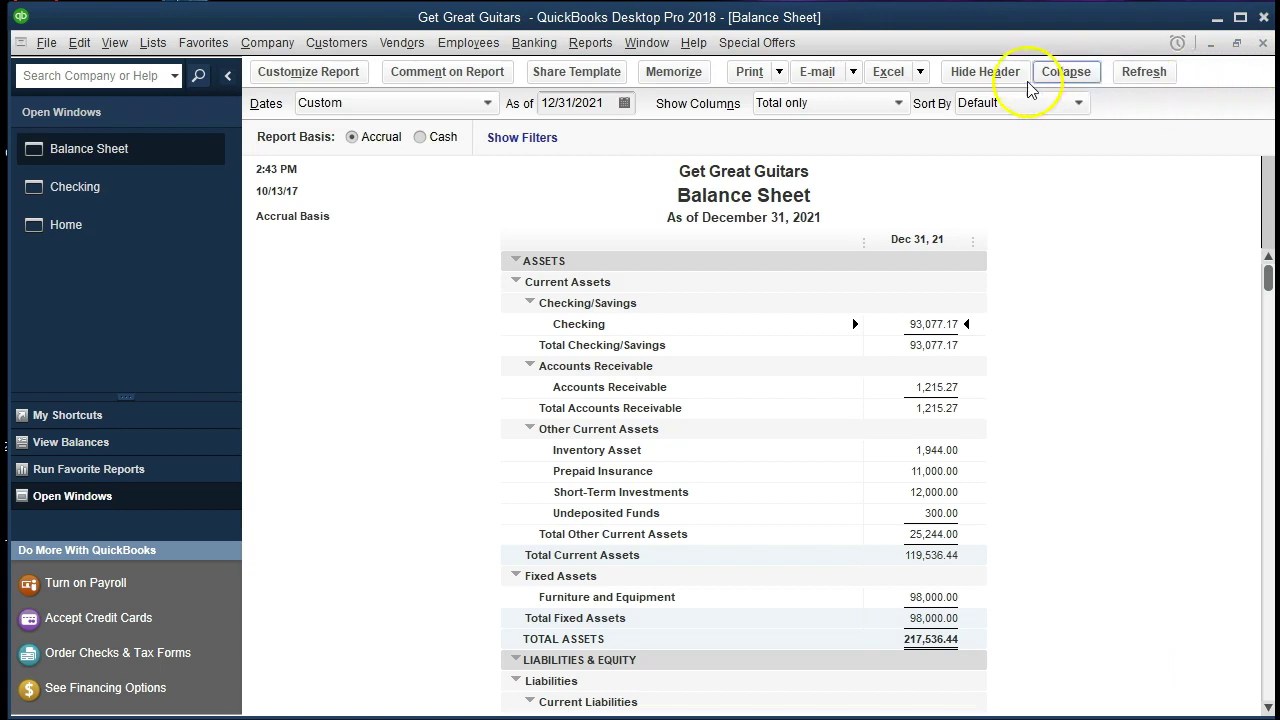
# - Run the standard Profit & Loss report for 01/01/2021 through 12/31/2021
pyautogui.click(592, 44)
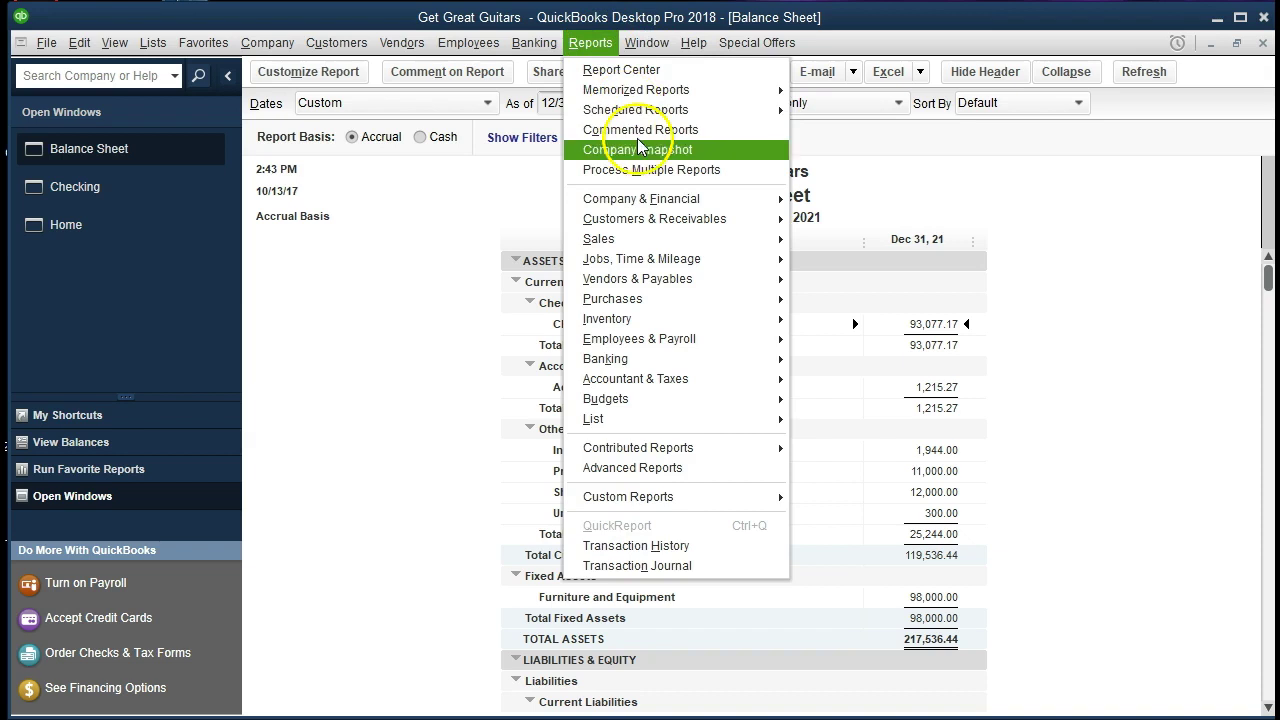
pyautogui.moveTo(714, 200)
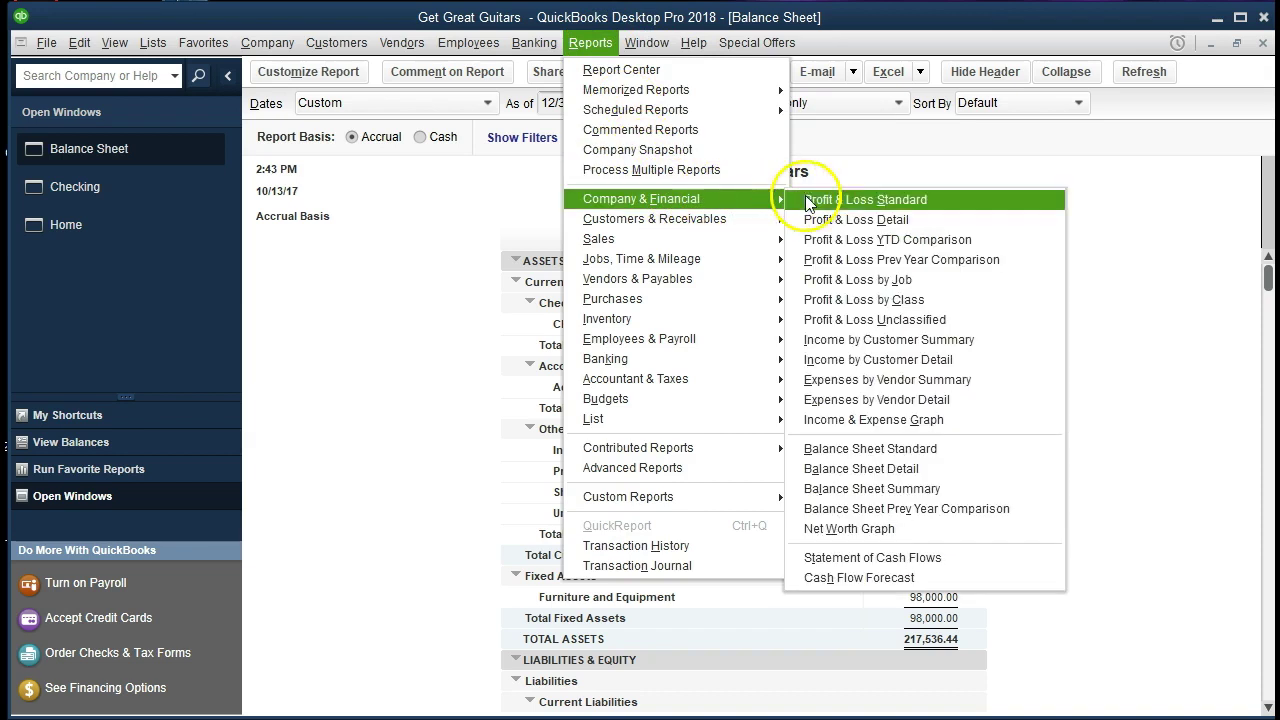
pyautogui.click(937, 199)
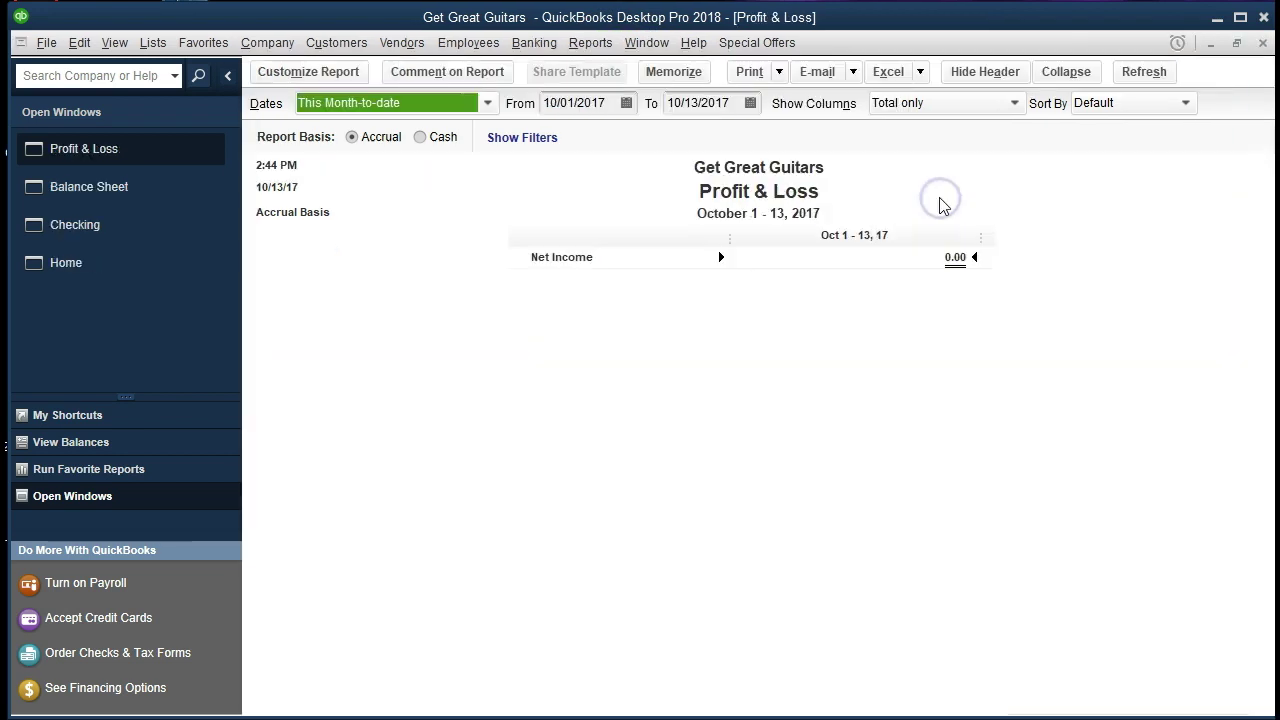
pyautogui.press('Tab')
pyautogui.write('01/01/2021')
pyautogui.press('Tab')
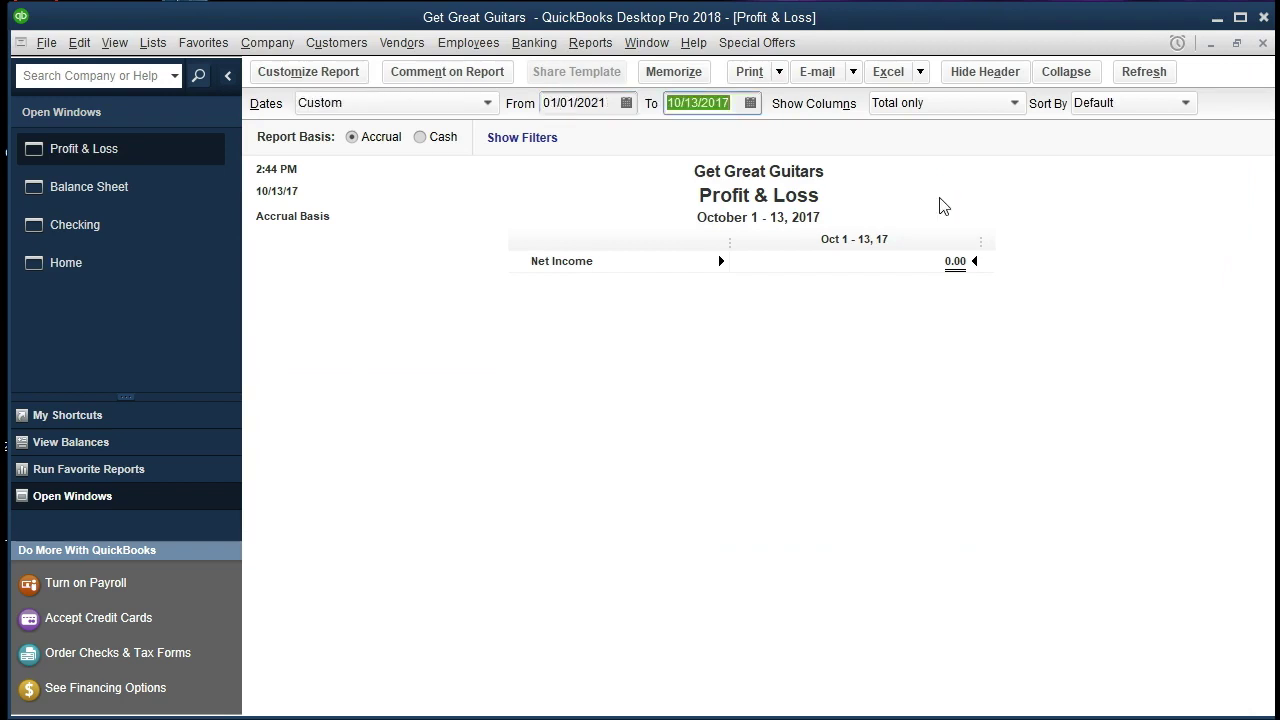
pyautogui.write('12/31/2021')
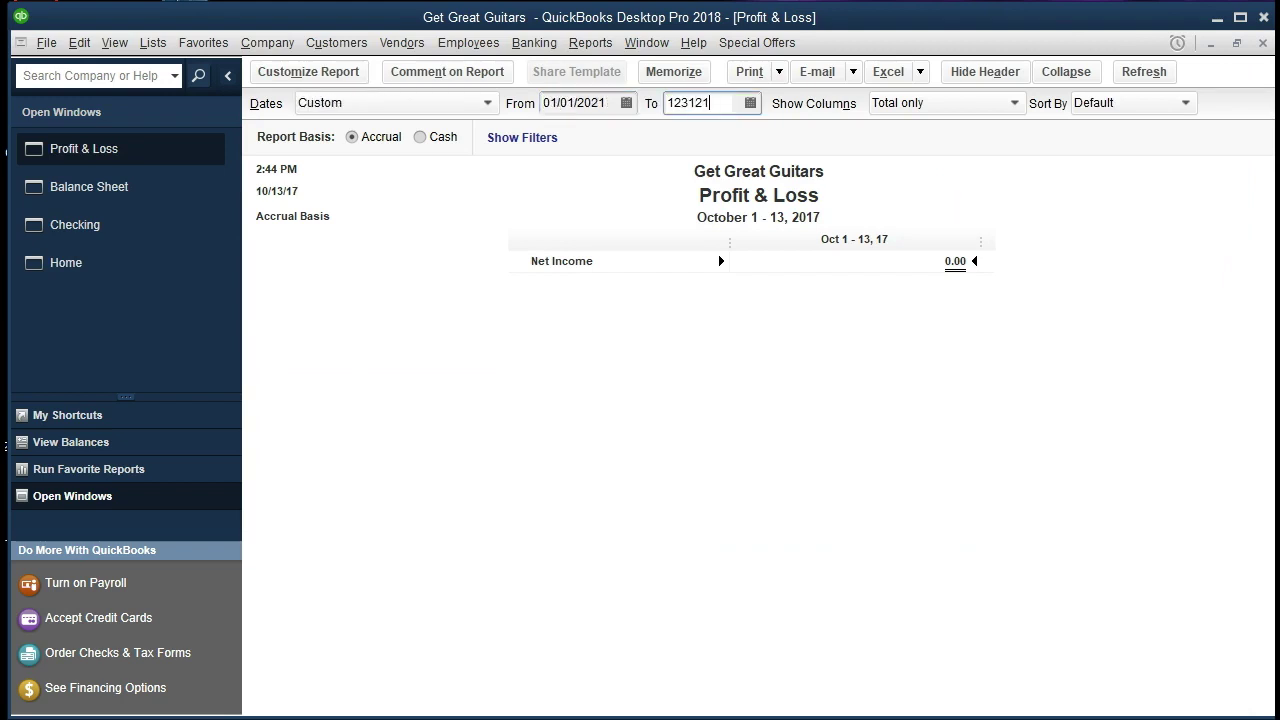
pyautogui.press('Tab')
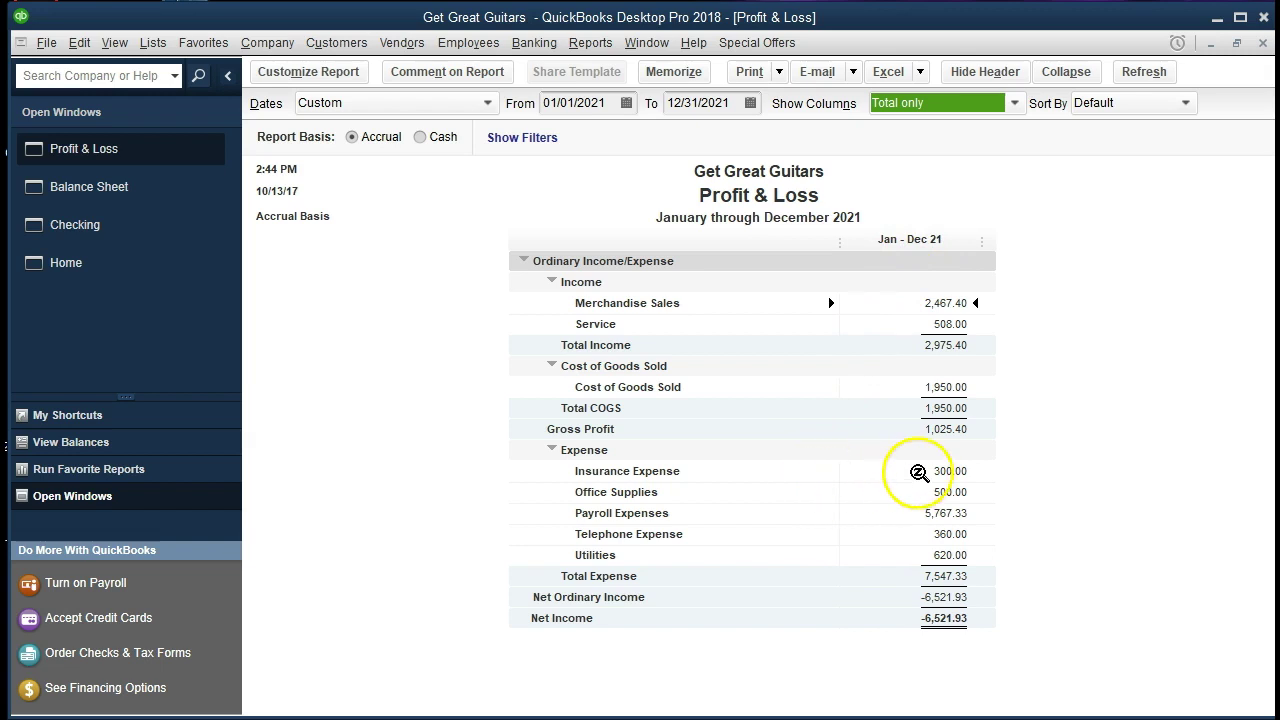
# - Trace the Profit & Loss Insurance Expense amount to the Chase check and review its split, returning to the Profit & Loss
pyautogui.click(918, 474)
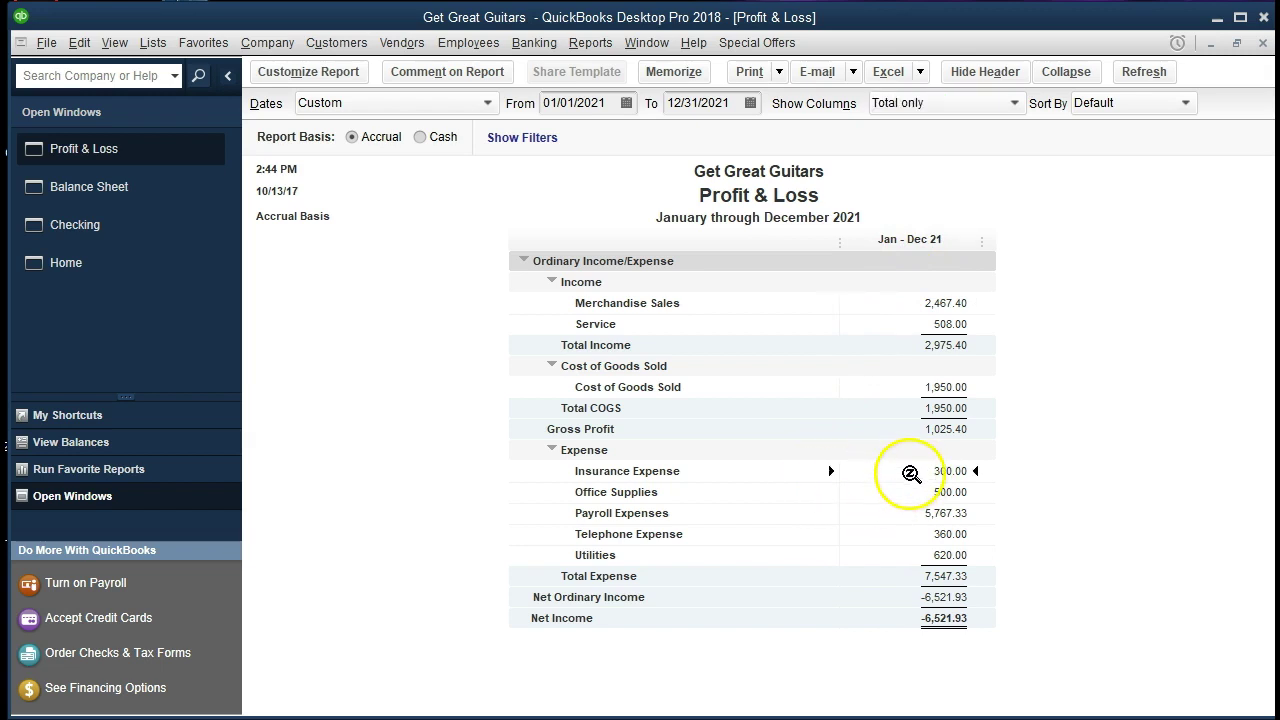
pyautogui.doubleClick(911, 471)
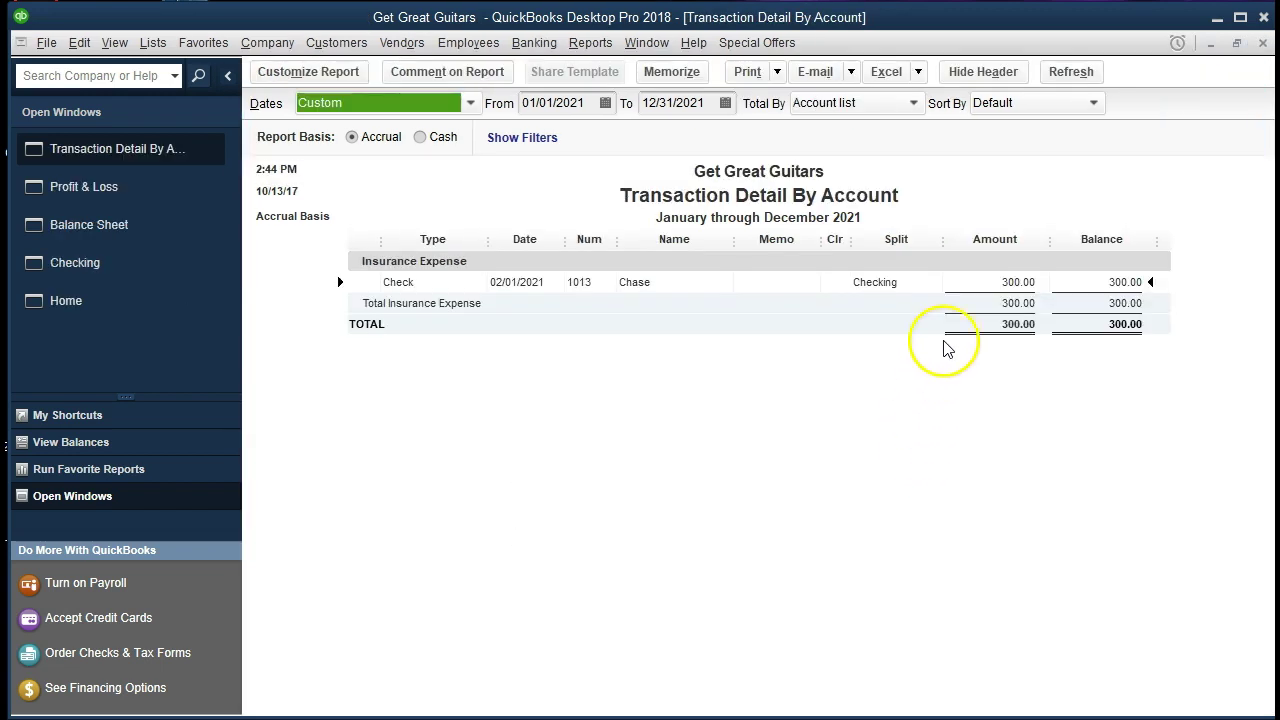
pyautogui.doubleClick(970, 286)
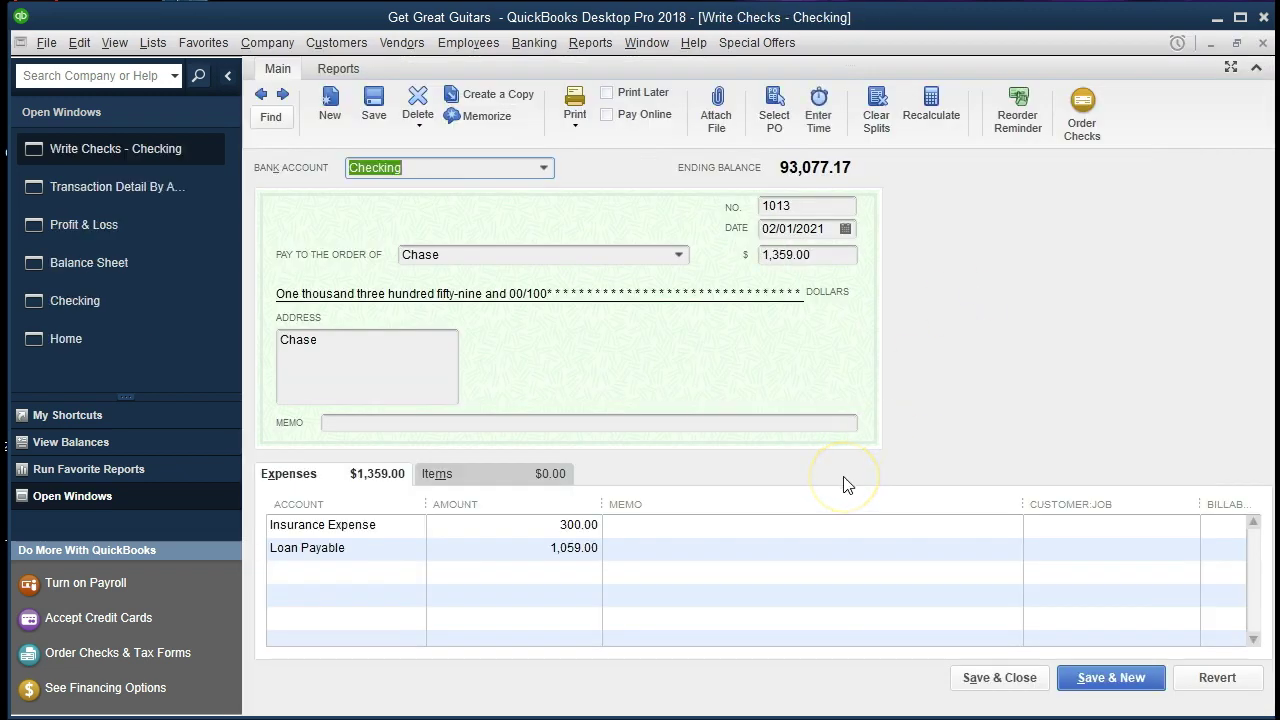
pyautogui.click(1263, 43)
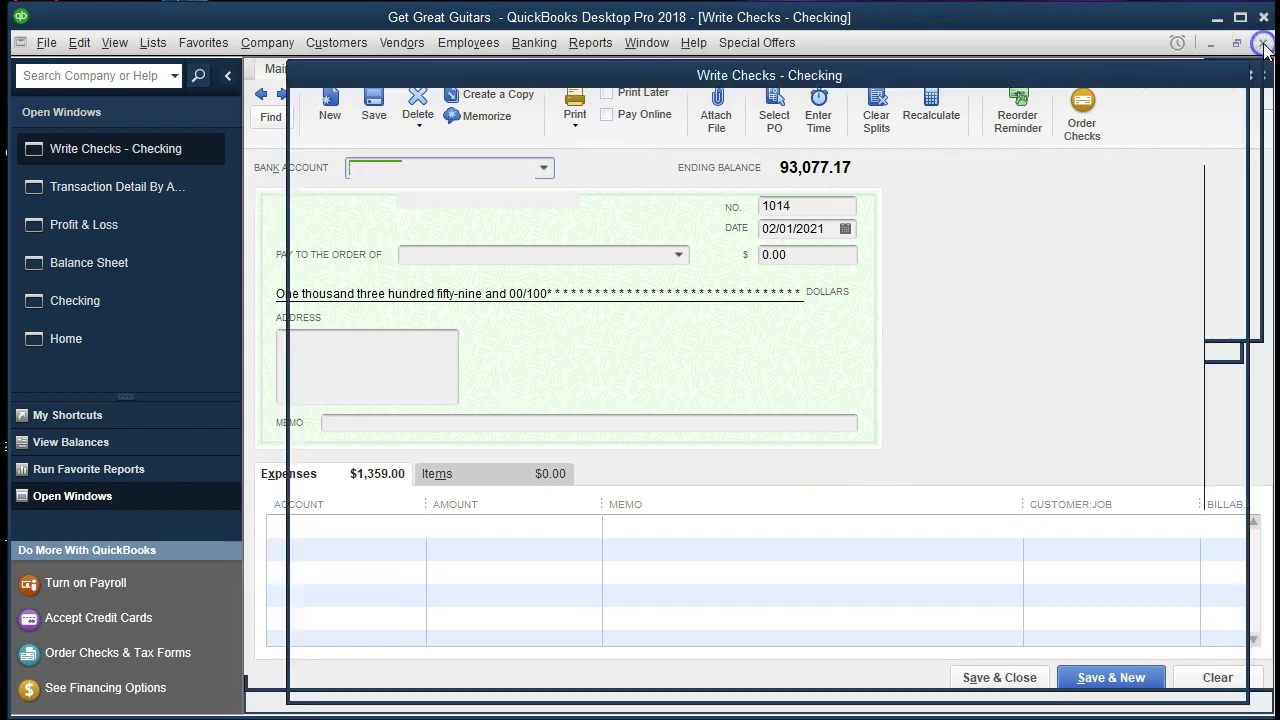
pyautogui.click(1263, 43)
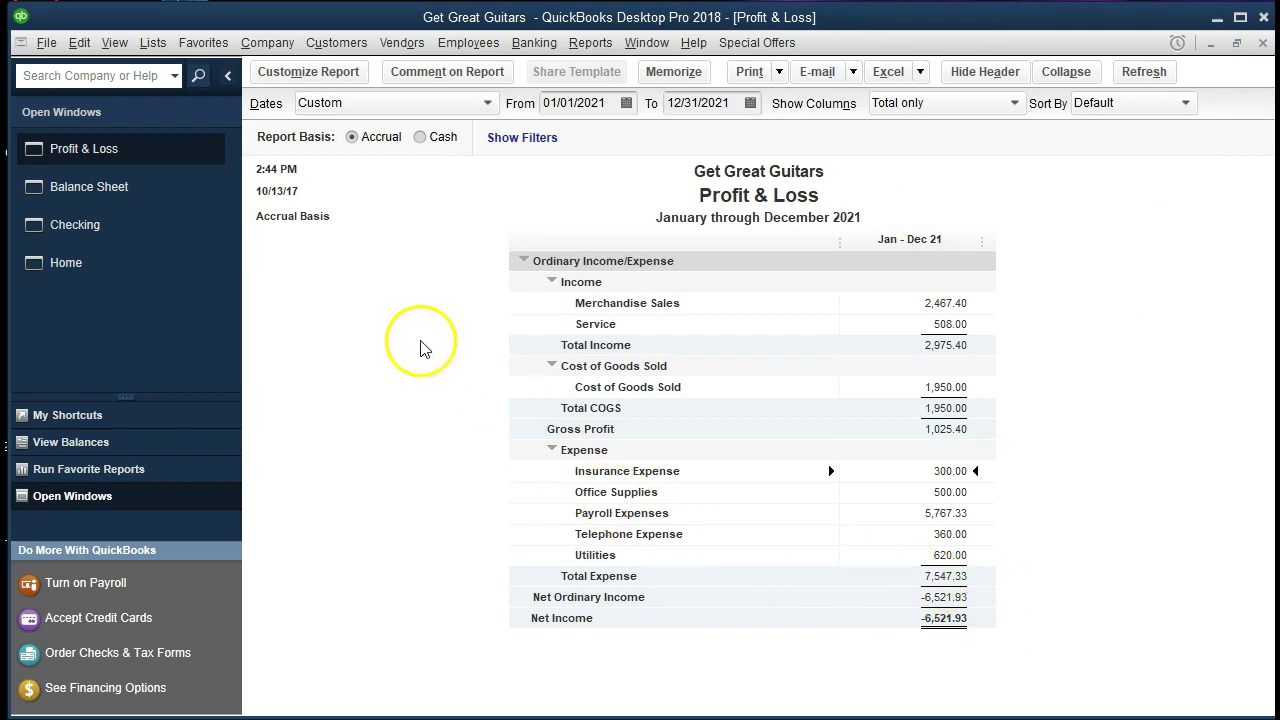
# - Trace the Balance Sheet's Loan Payable balance to Chase check 1013 and review its split, returning to the Balance Sheet
pyautogui.click(181, 198)
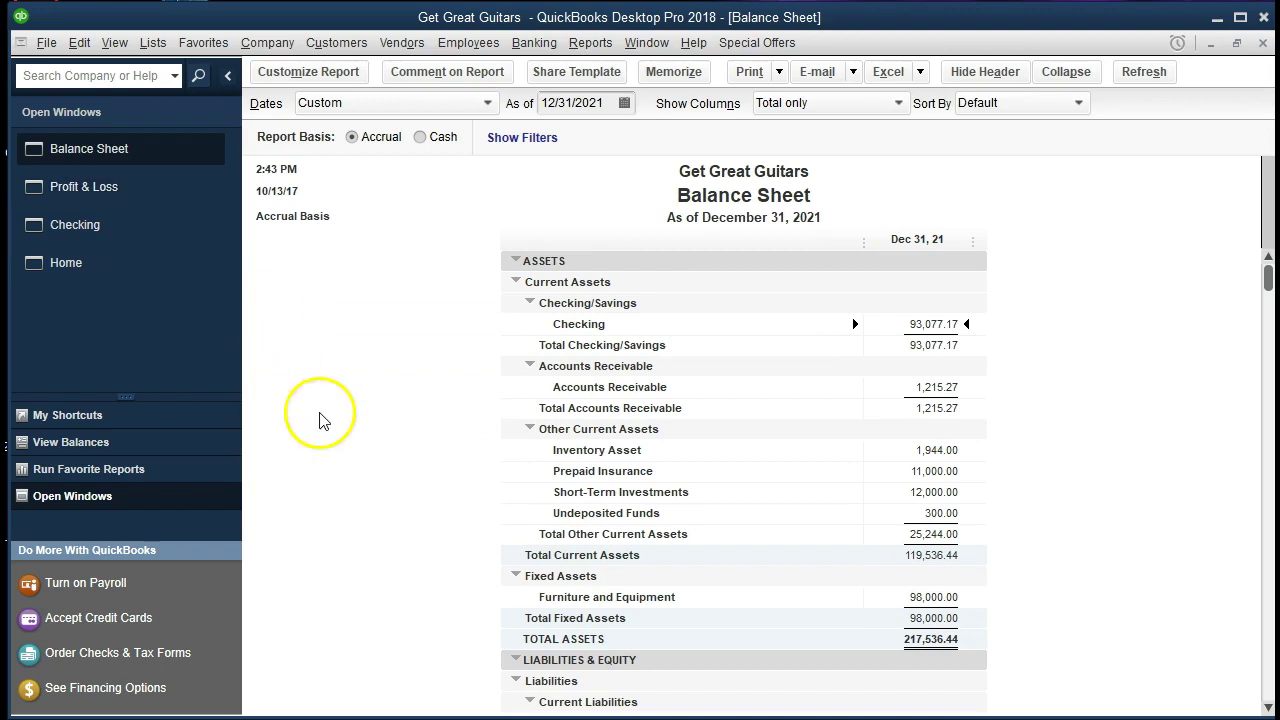
pyautogui.scroll(-4, 424, 478)
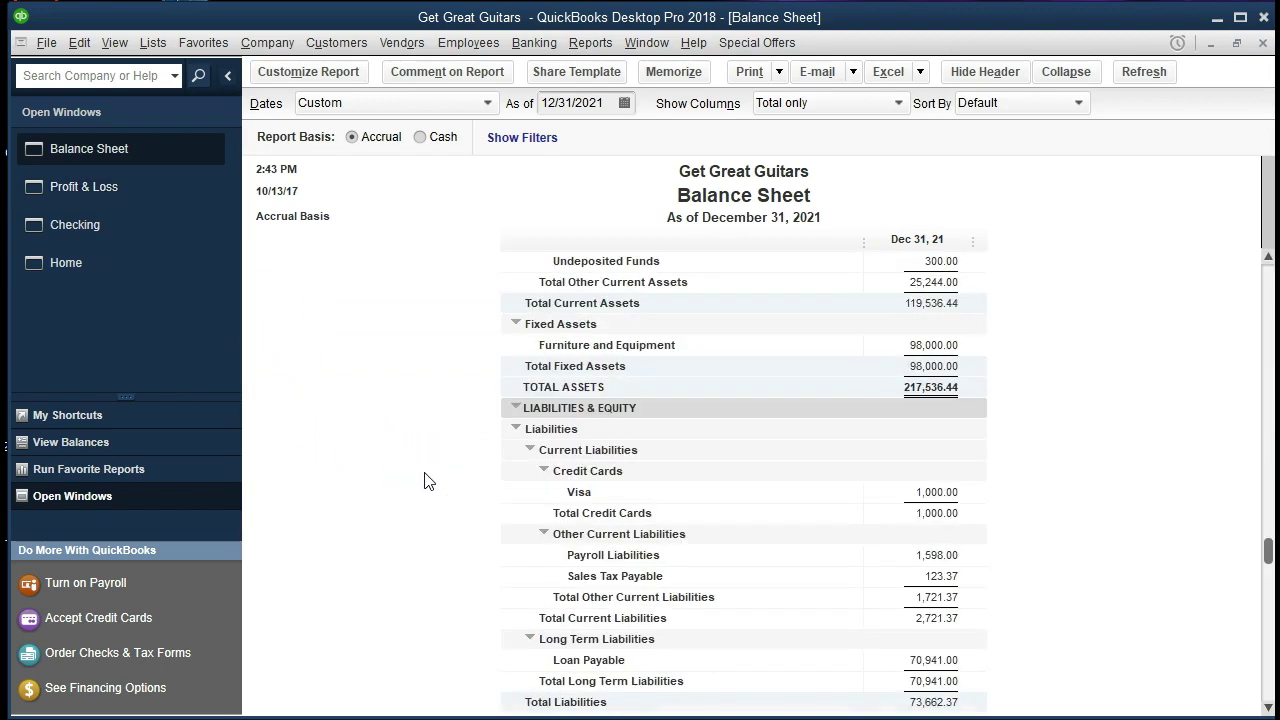
pyautogui.scroll(-2, 424, 480)
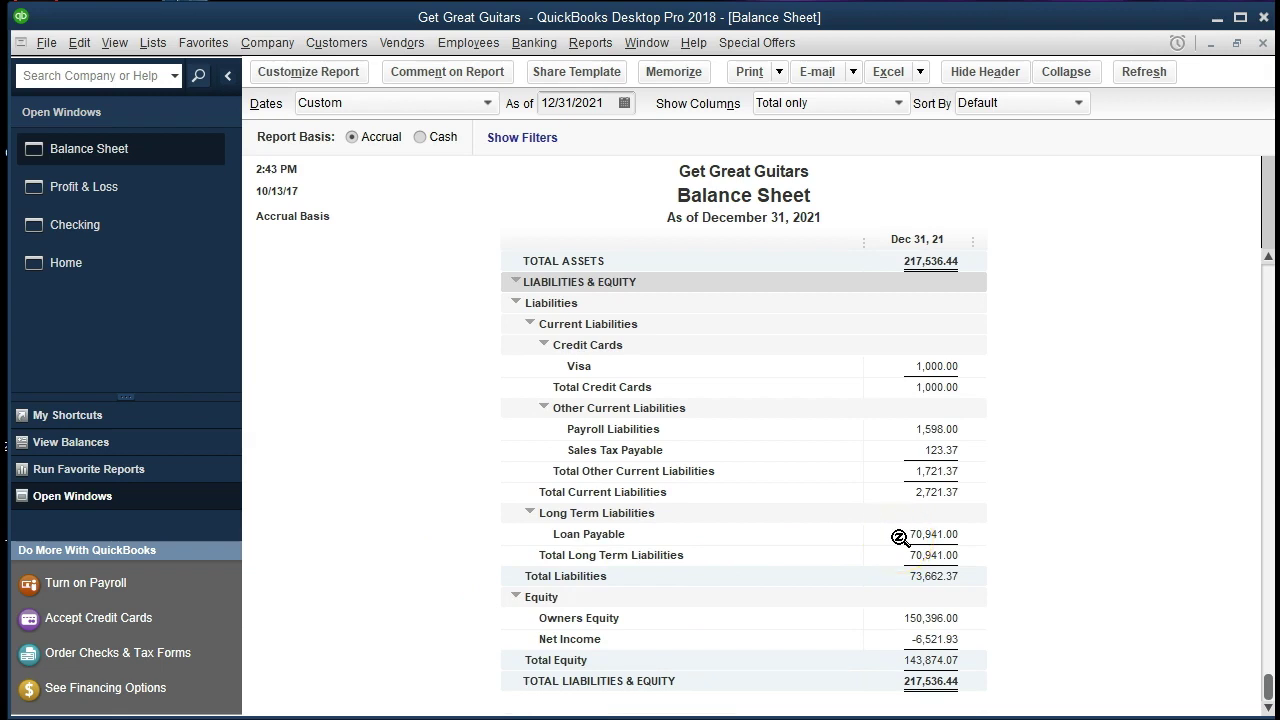
pyautogui.click(928, 535)
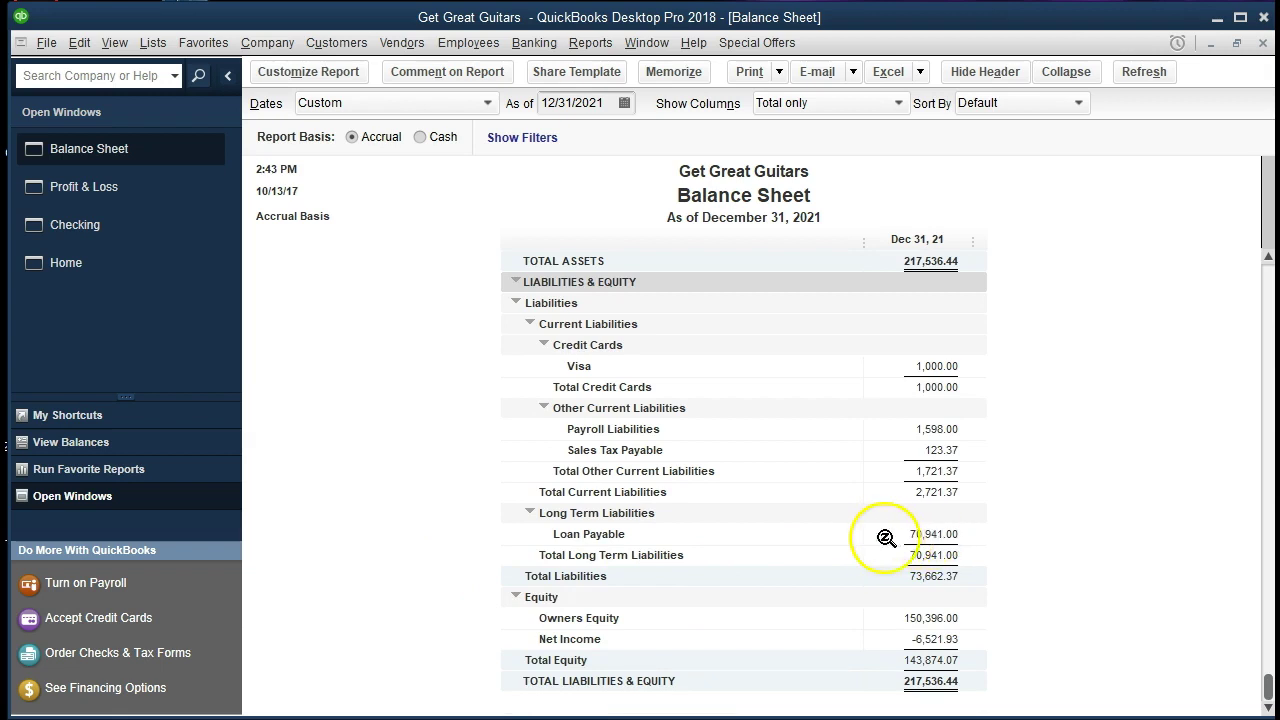
pyautogui.doubleClick(928, 535)
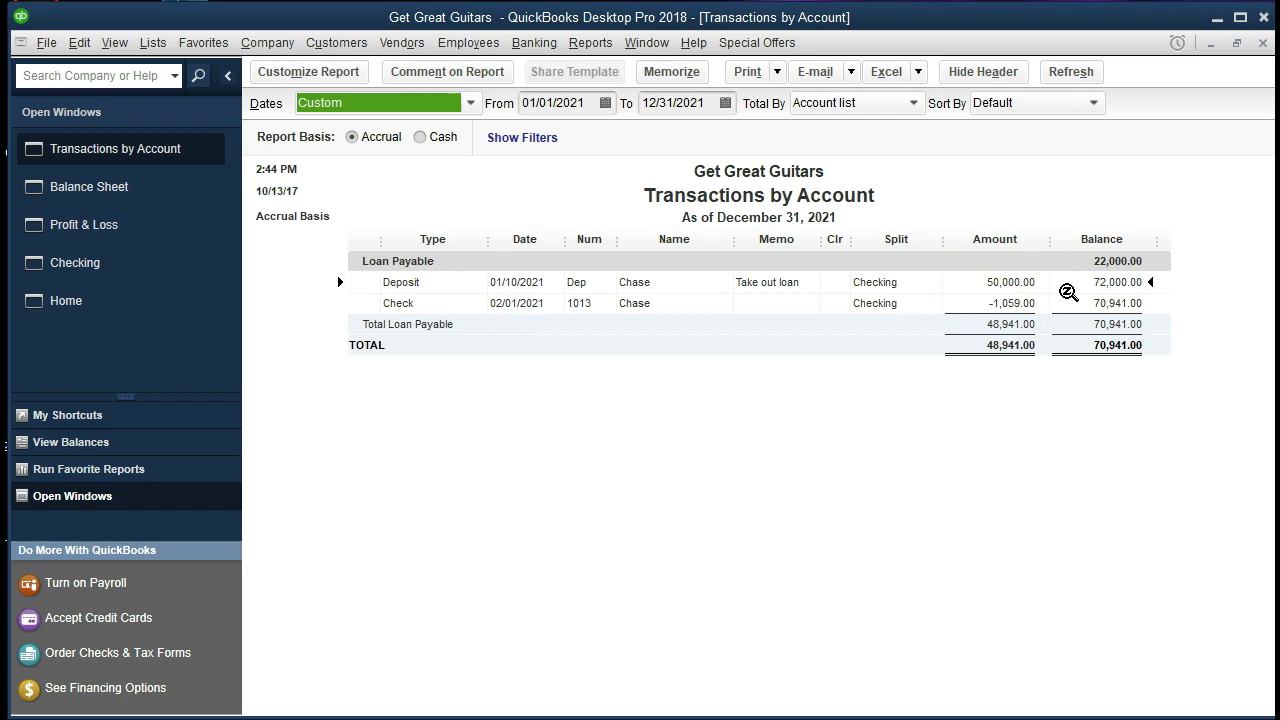
pyautogui.doubleClick(1018, 303)
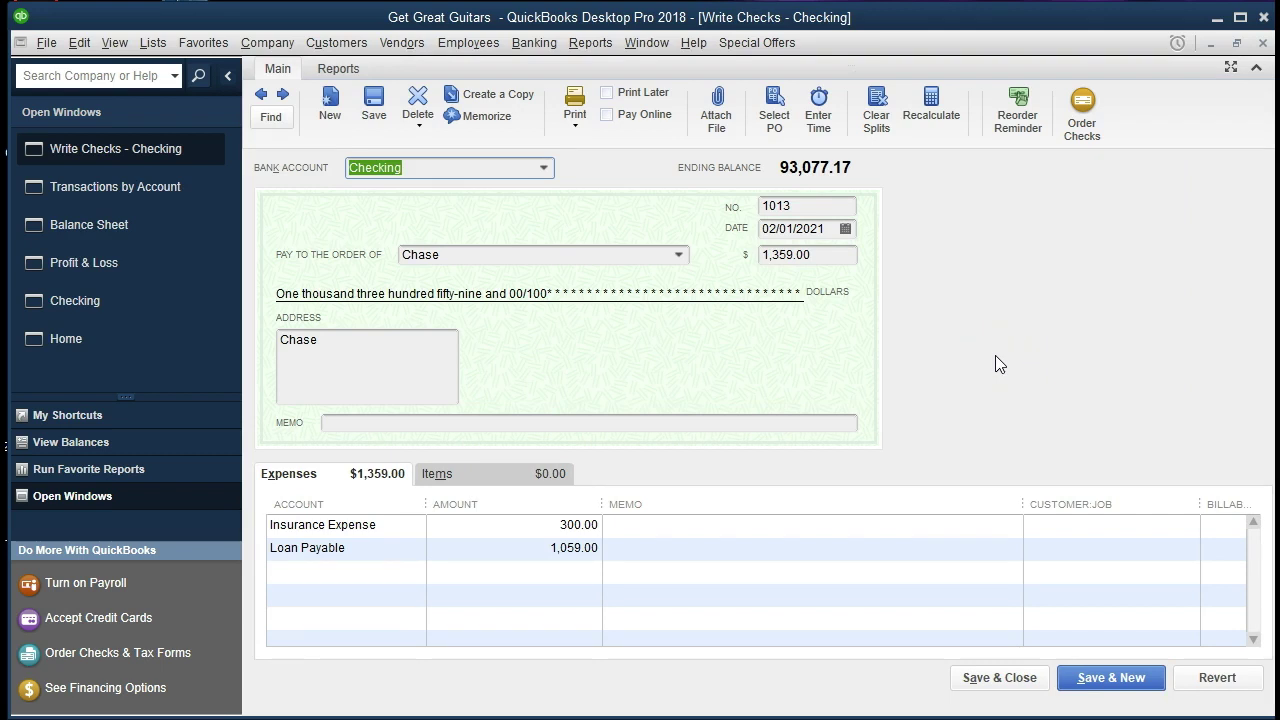
pyautogui.click(1262, 43)
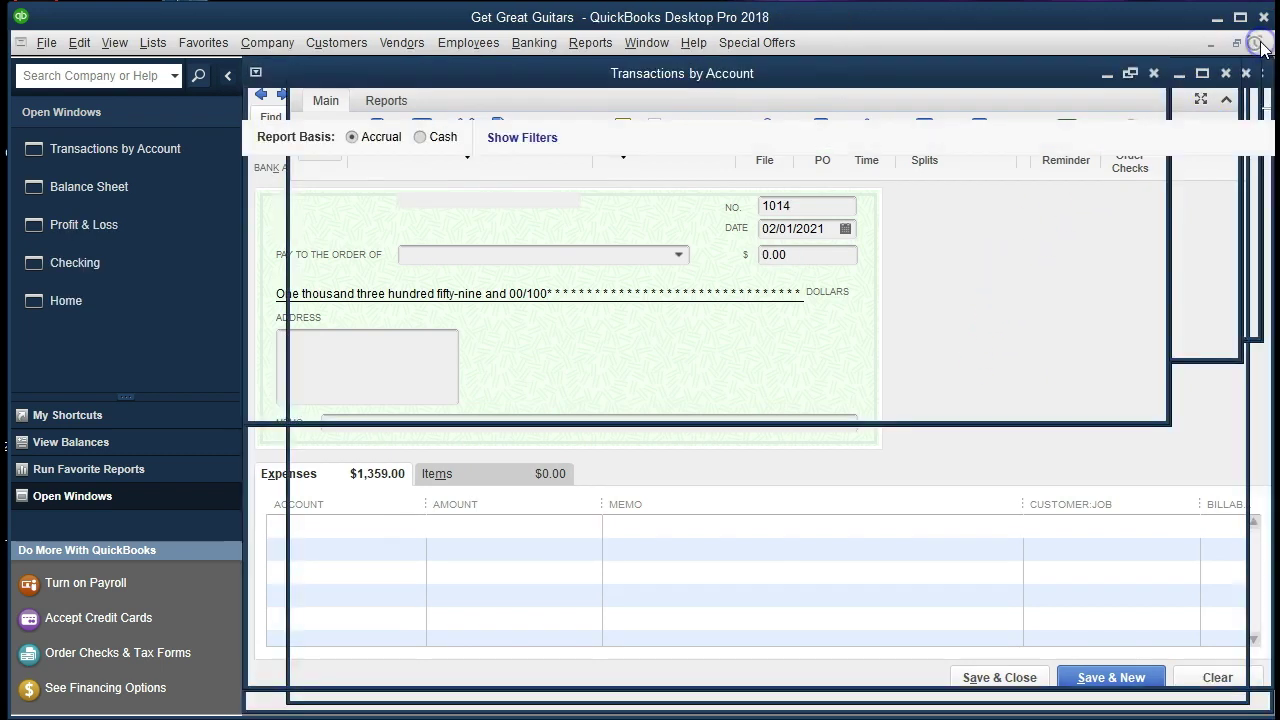
pyautogui.click(1262, 43)
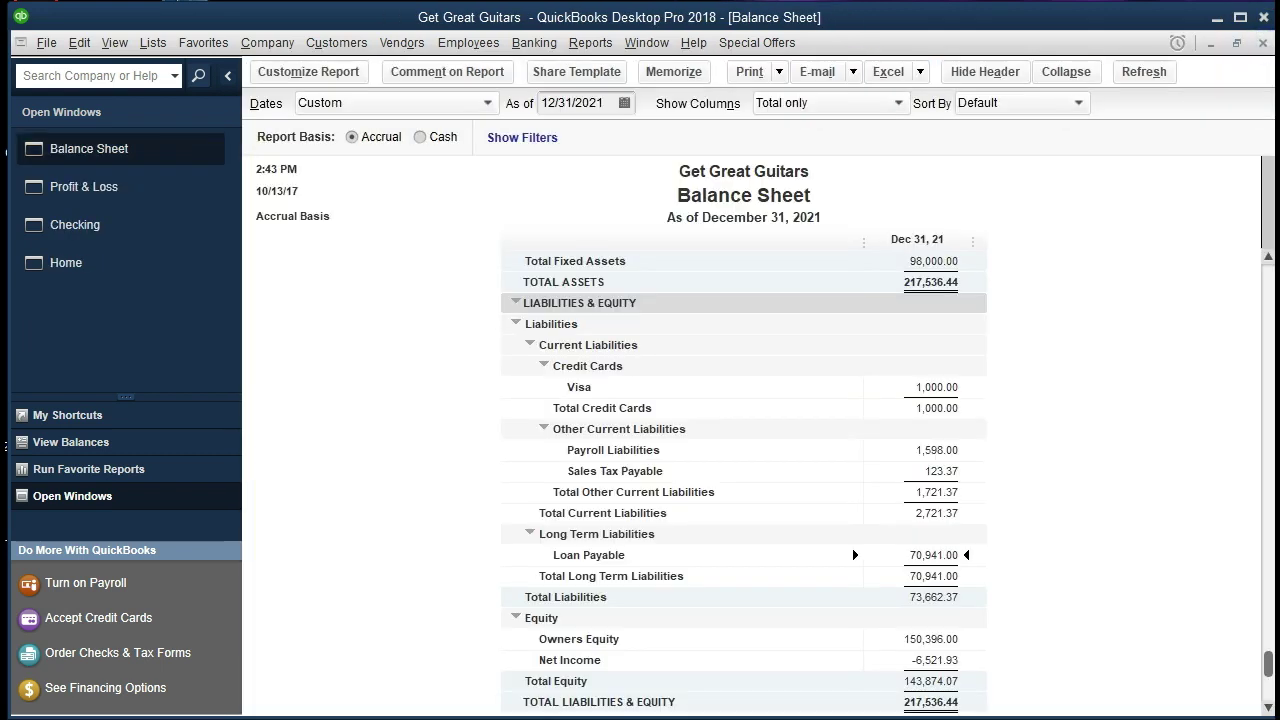
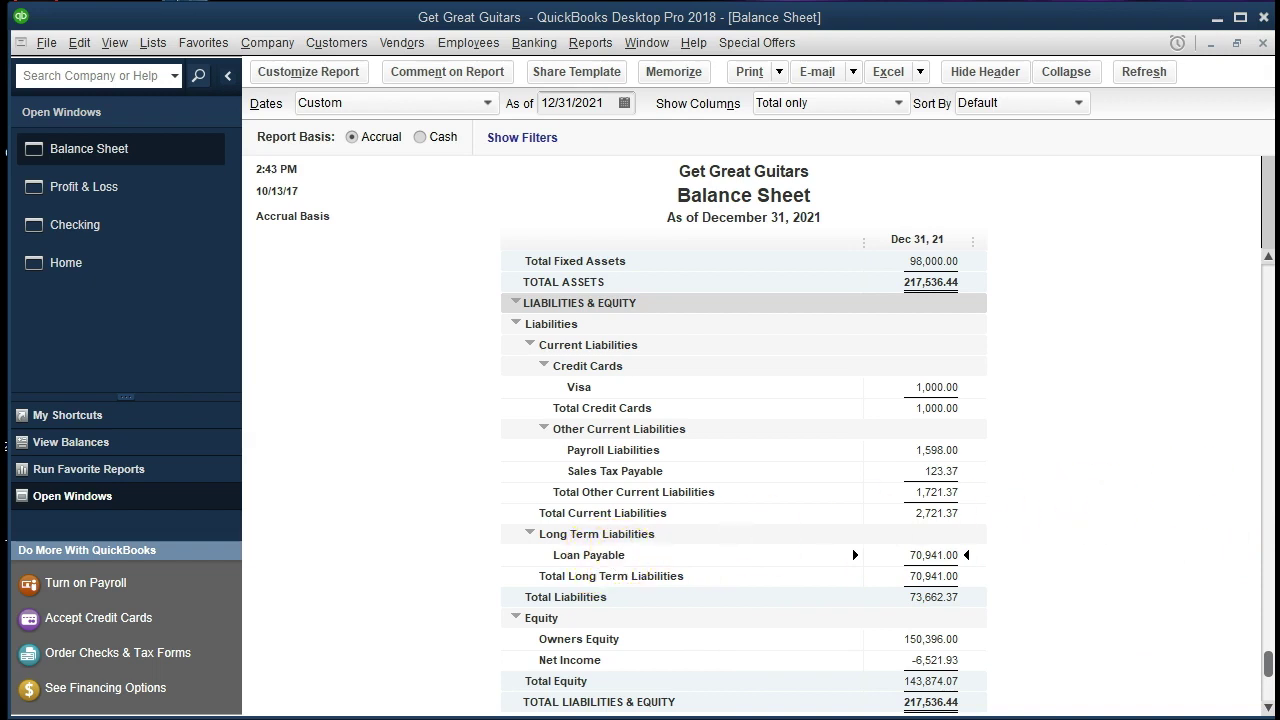
# - Switch to the Excel amortization table and examine the principal balances and principal reductions for payments 2 through 12
pyautogui.moveTo(1279, 150); pyautogui.dragTo(782, 28)
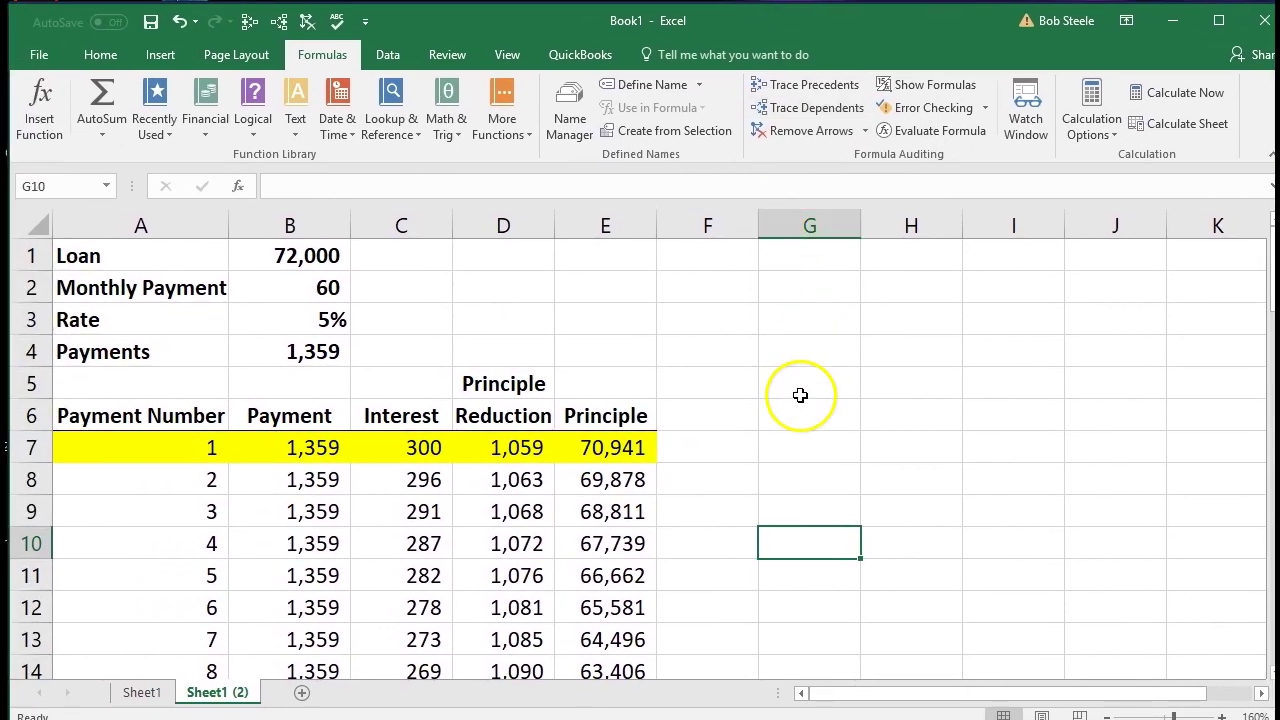
pyautogui.scroll(-1, 800, 395)
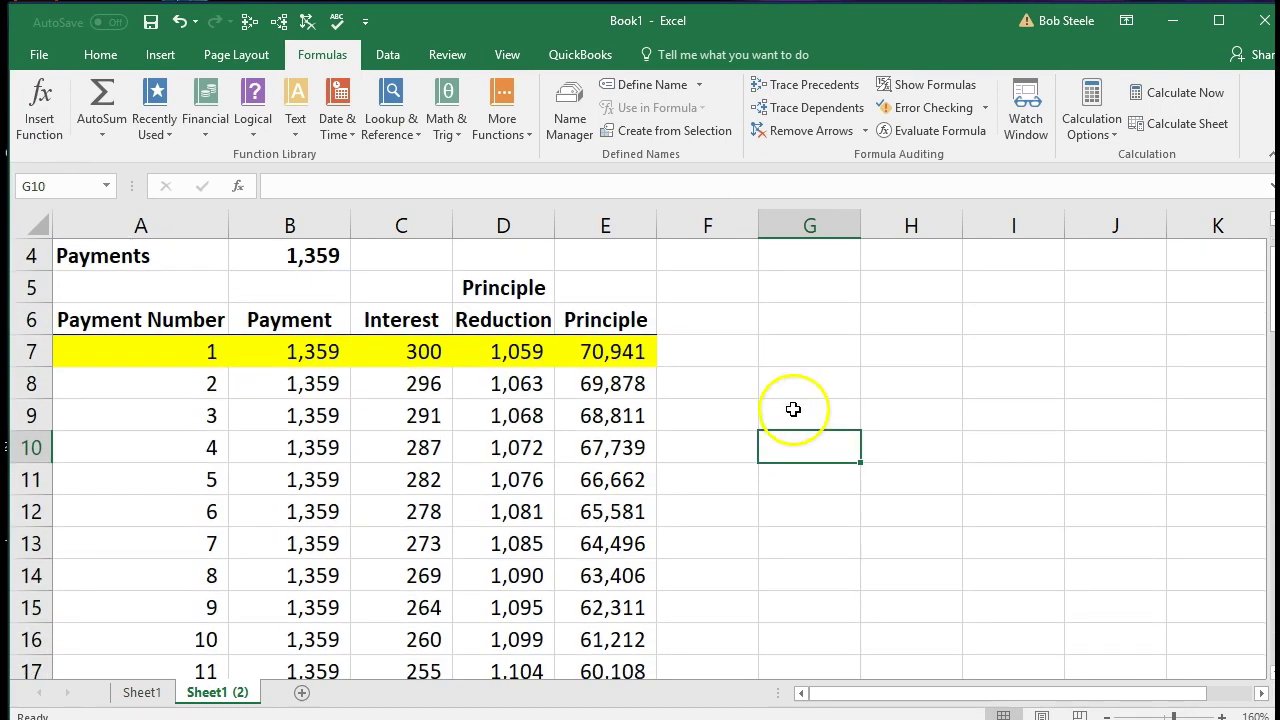
pyautogui.click(613, 397)
pyautogui.moveTo(613, 399); pyautogui.dragTo(606, 578)
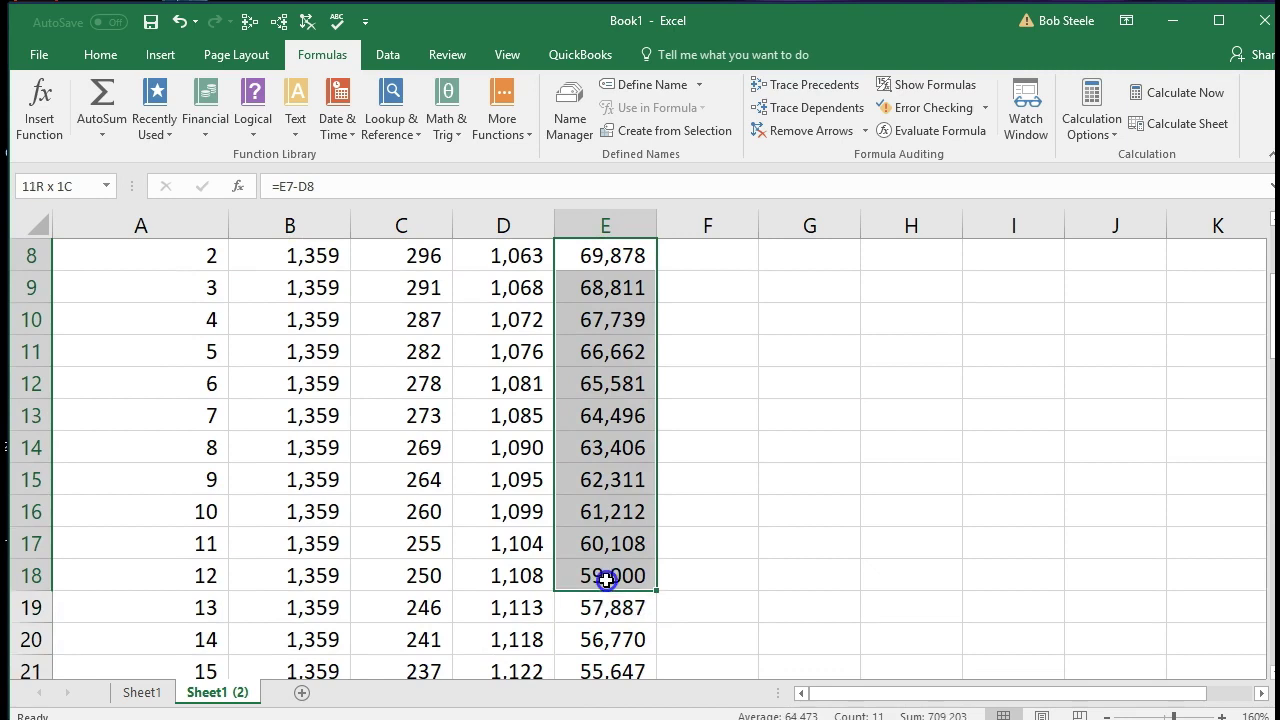
pyautogui.scroll(1, 529, 560)
pyautogui.moveTo(518, 361); pyautogui.dragTo(503, 665)
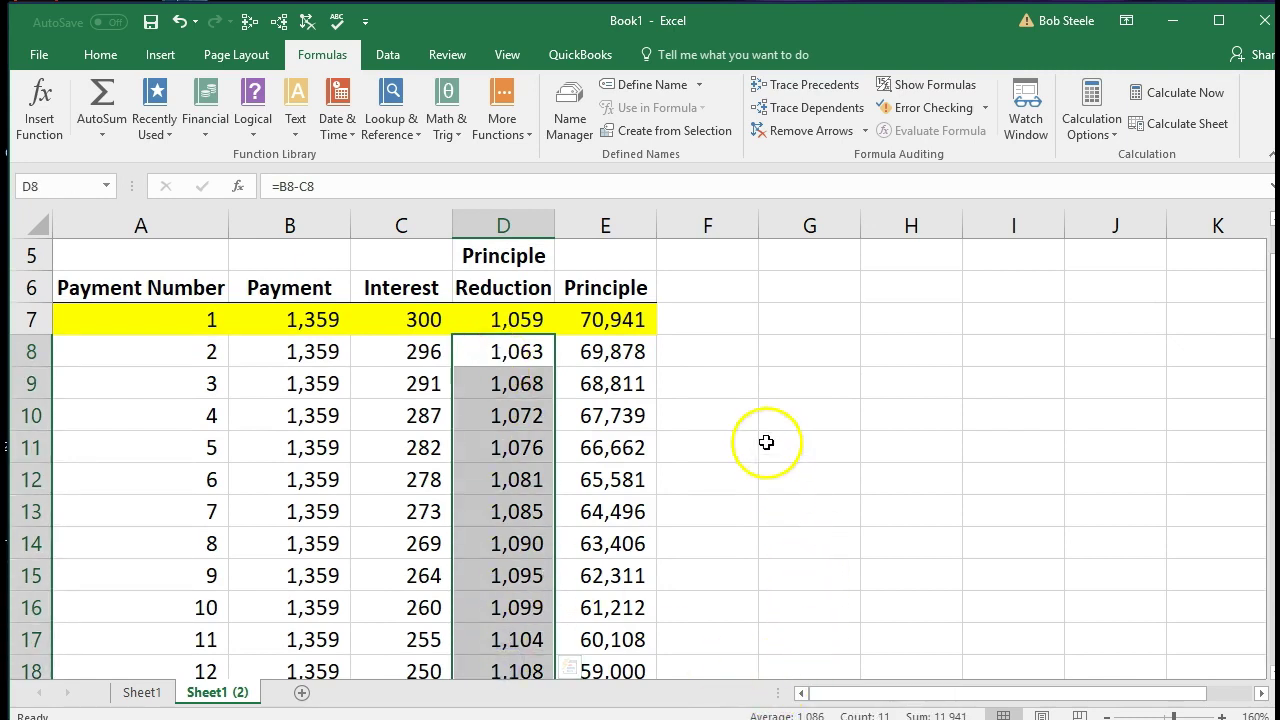
# - Total the principal reductions for payments 2 through 13 in cell G8 with =SUM(D8:D19)
pyautogui.click(780, 350)
pyautogui.write('=sum(')
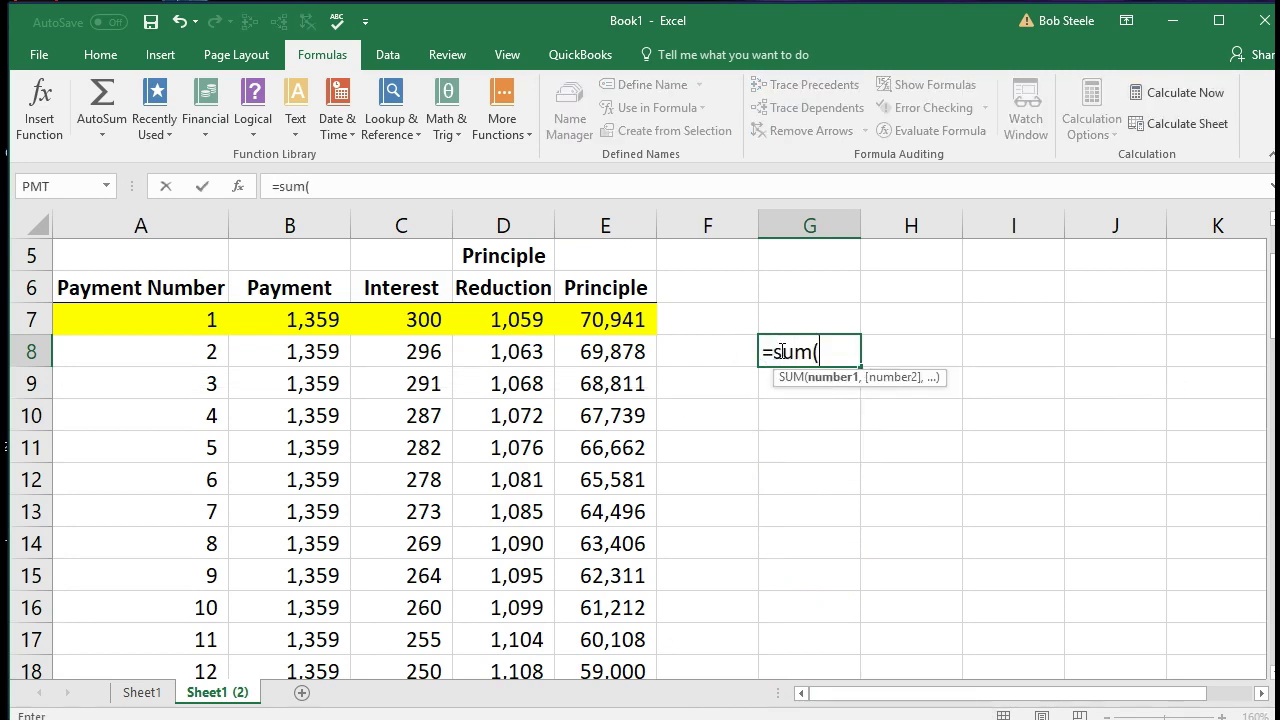
pyautogui.press('Left')
pyautogui.press('Left')
pyautogui.press('Left')
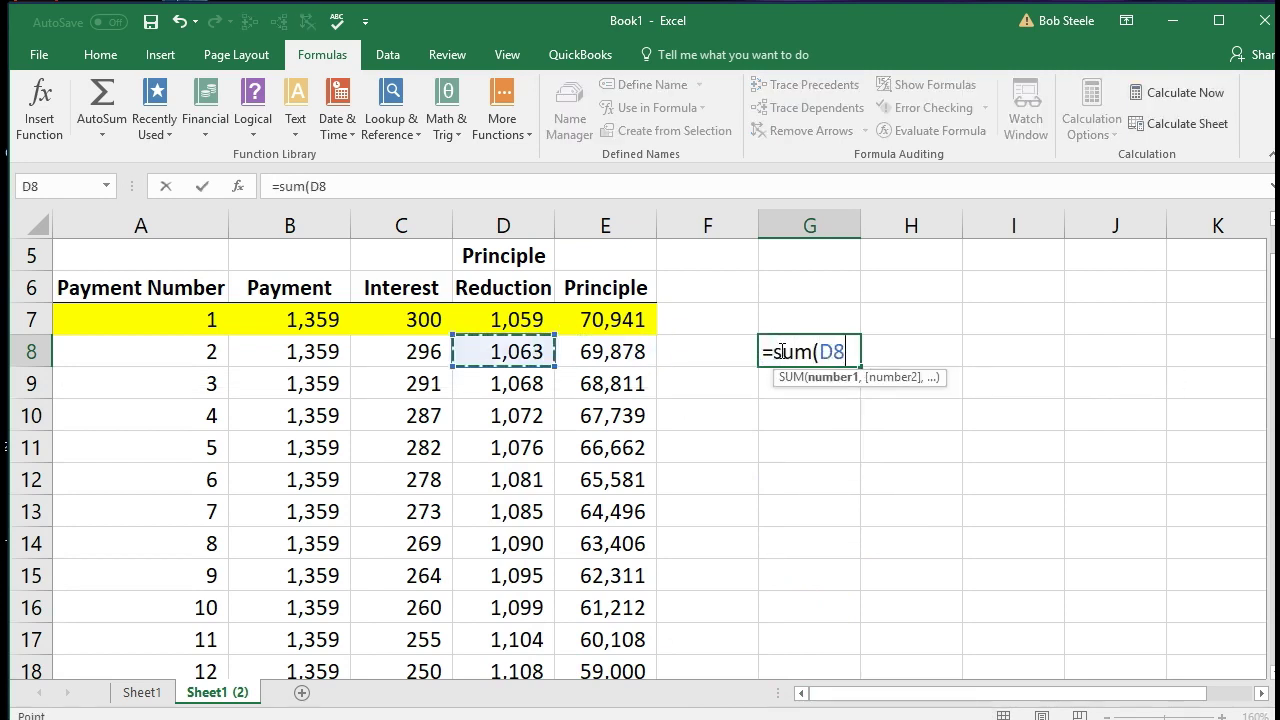
pyautogui.hotkey('shift', 'Down')
pyautogui.hotkey('shift', 'Down')
pyautogui.hotkey('shift', 'Down')
pyautogui.hotkey('shift', 'Down')
pyautogui.hotkey('shift', 'Down')
pyautogui.hotkey('shift', 'Down')
pyautogui.hotkey('shift', 'Down')
pyautogui.hotkey('shift', 'Down')
pyautogui.hotkey('shift', 'Down')
pyautogui.hotkey('shift', 'Down')
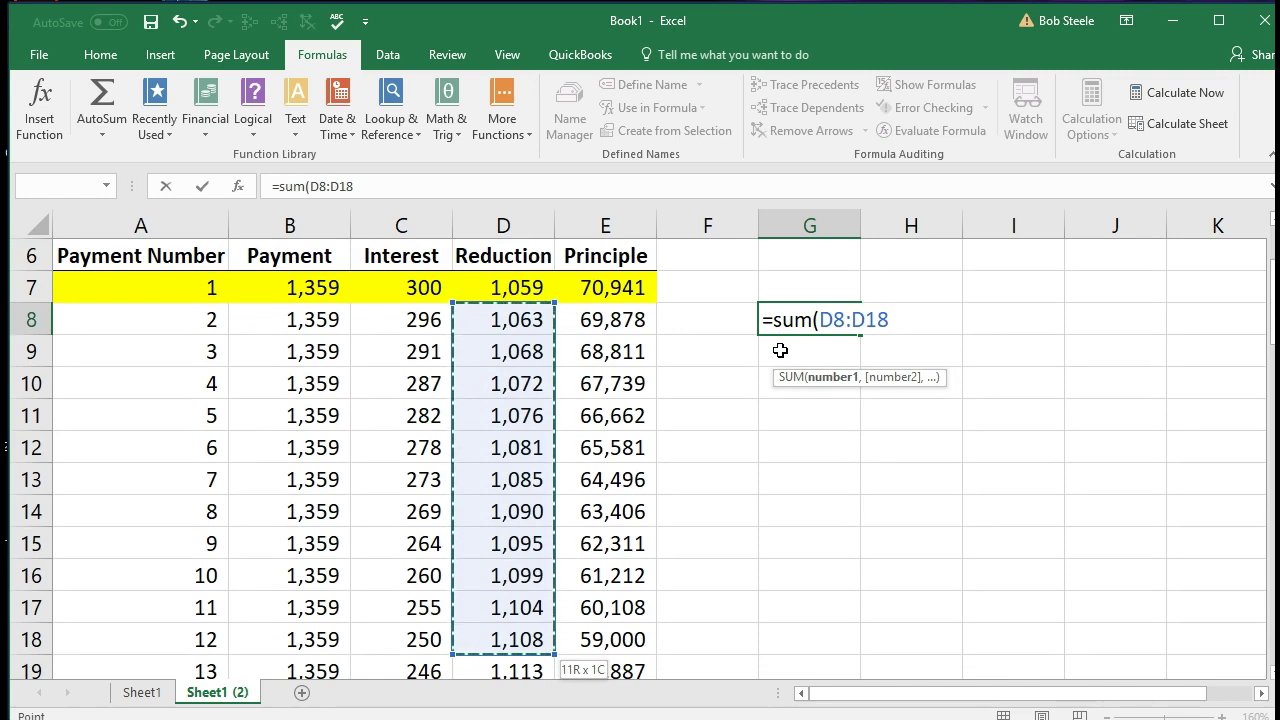
pyautogui.hotkey('shift', 'Down')
pyautogui.press('Return')
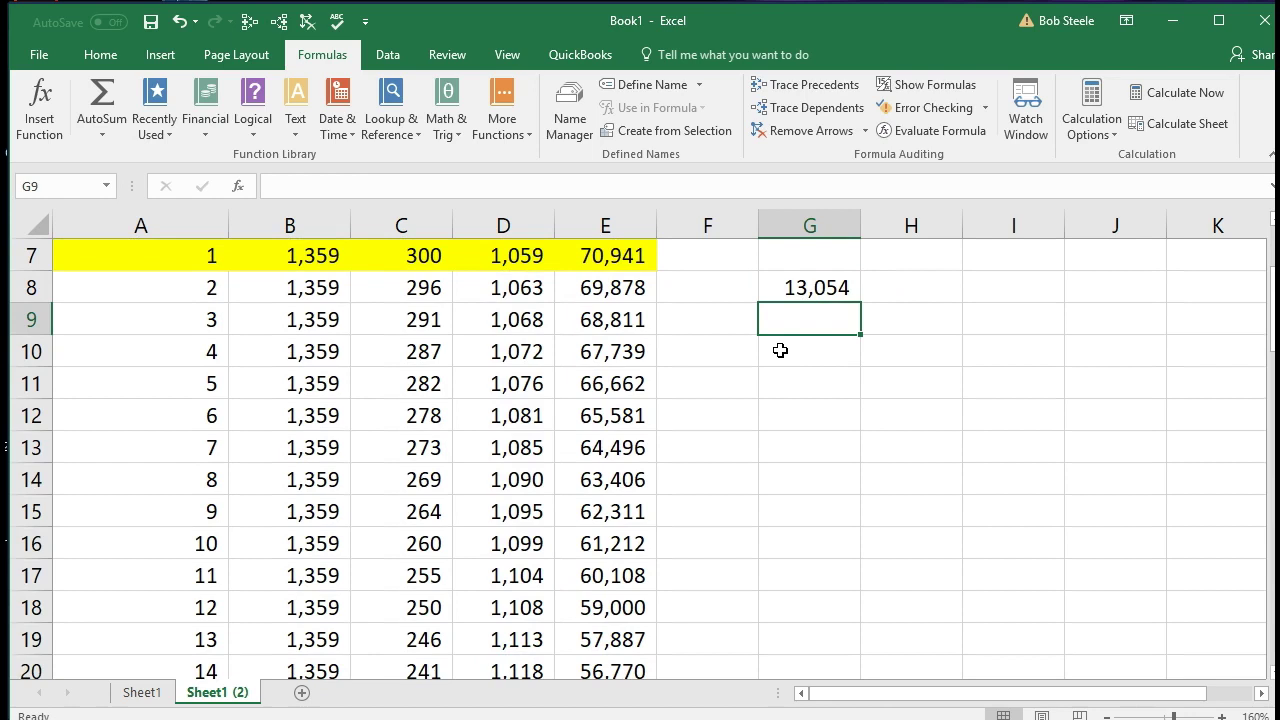
# - Review the principal reduction total, the principal after payment 1, and the payment, interest and principal reduction for payment 2
pyautogui.click(794, 287)
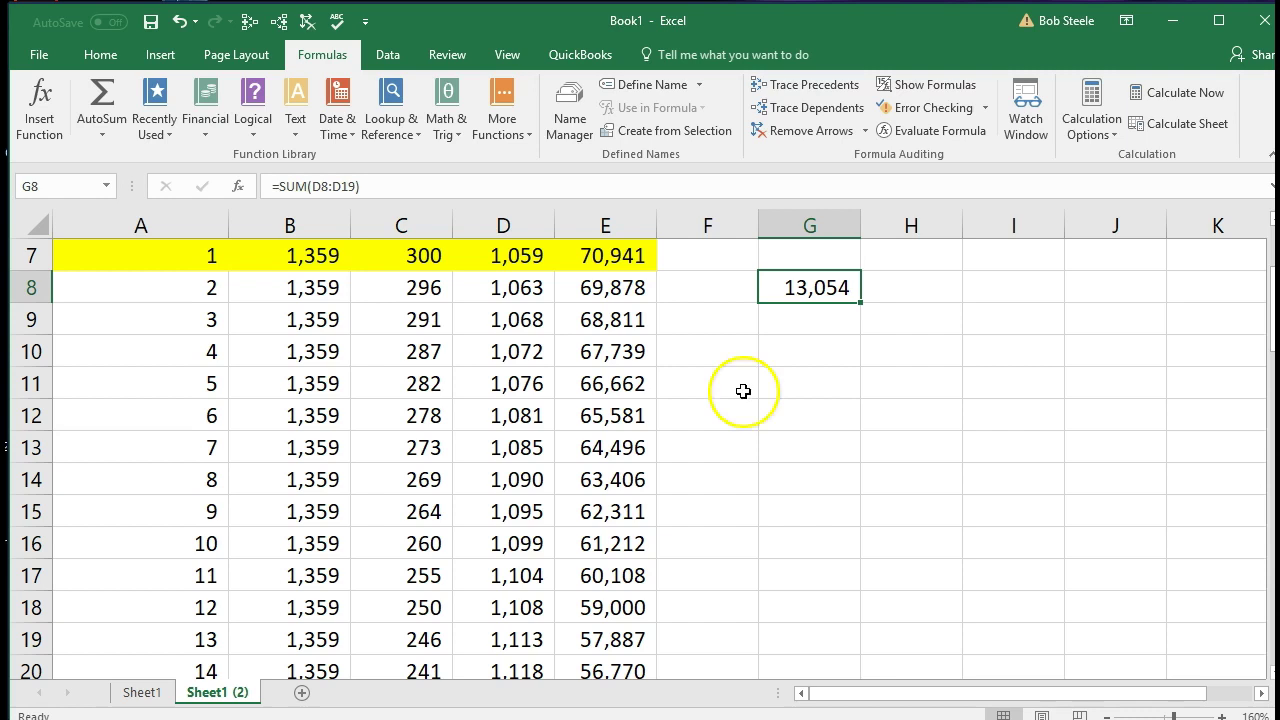
pyautogui.click(638, 256)
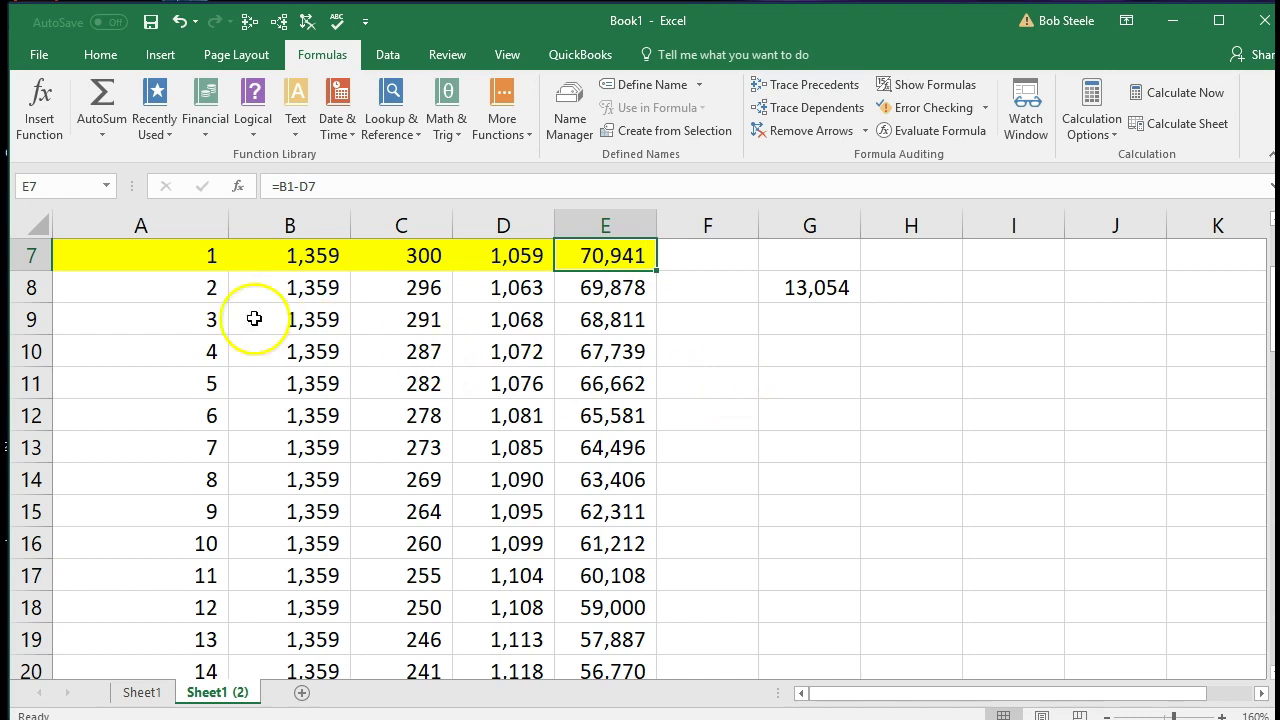
pyautogui.moveTo(191, 287); pyautogui.dragTo(522, 289)
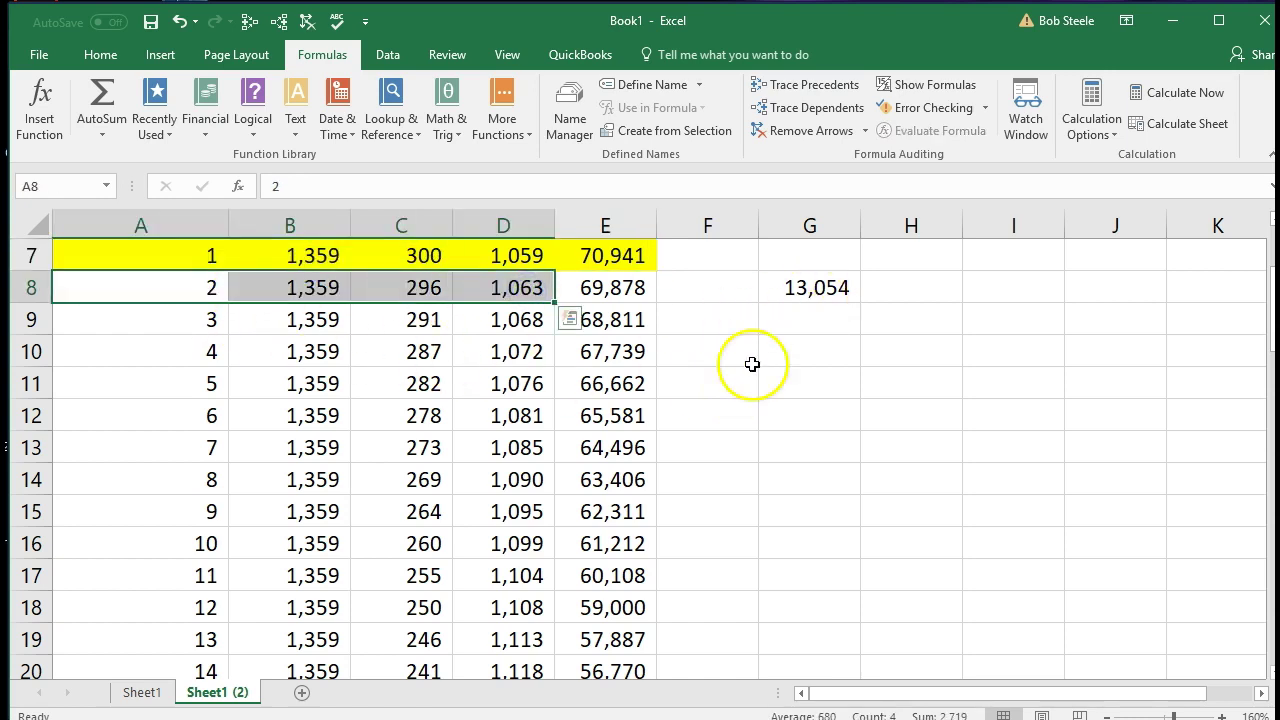
# - Switch to QuickBooks and start a new check from the Checking account dated 02/28/2021
pyautogui.hotkey('alt', 'Tab')
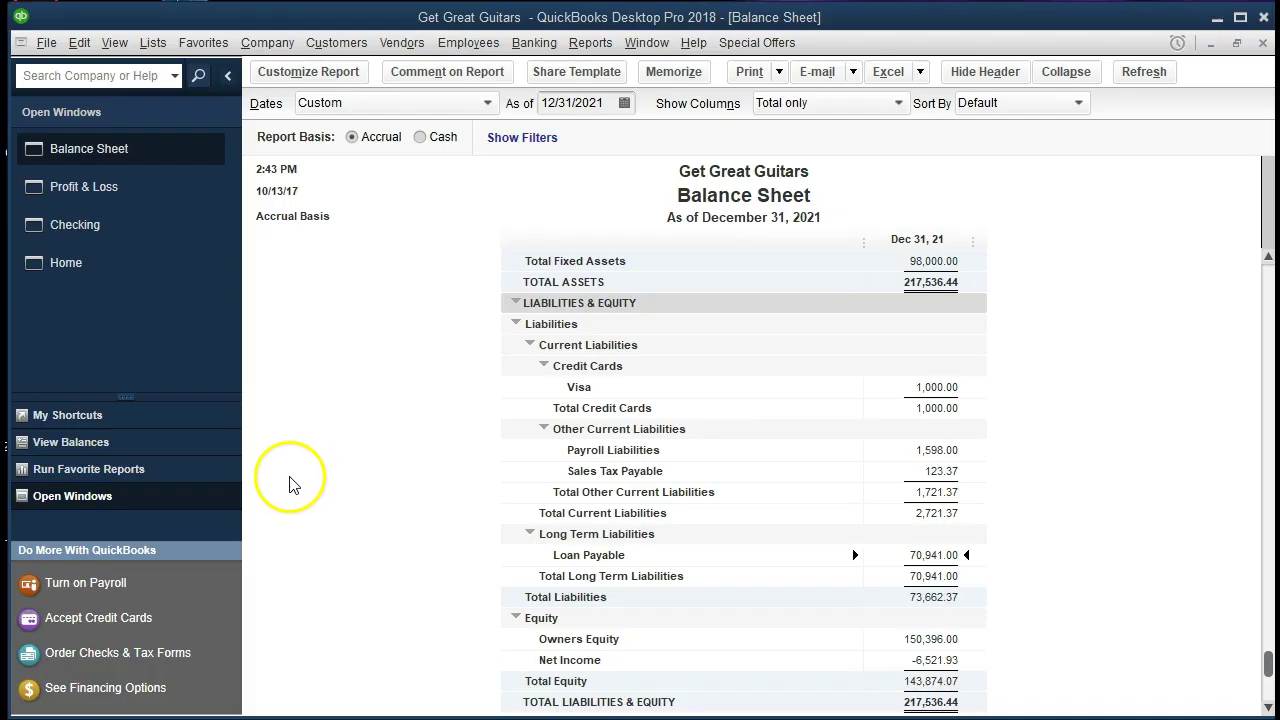
pyautogui.click(77, 278)
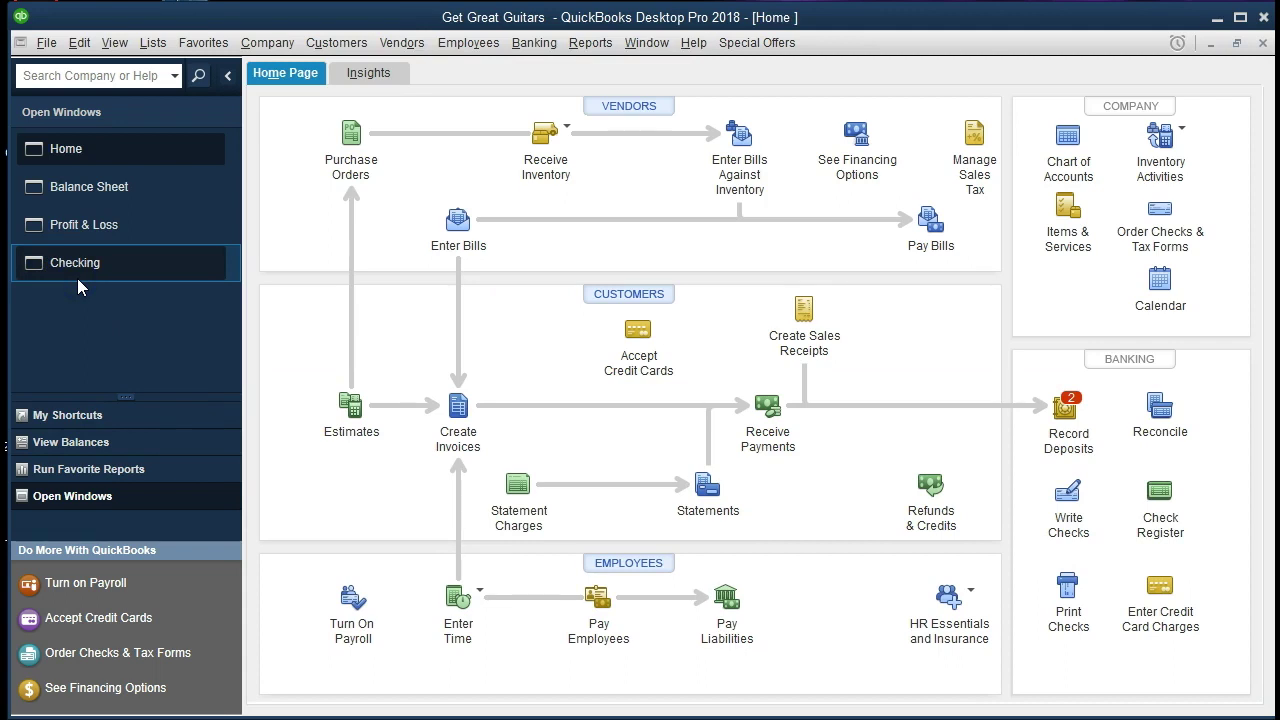
pyautogui.click(1068, 508)
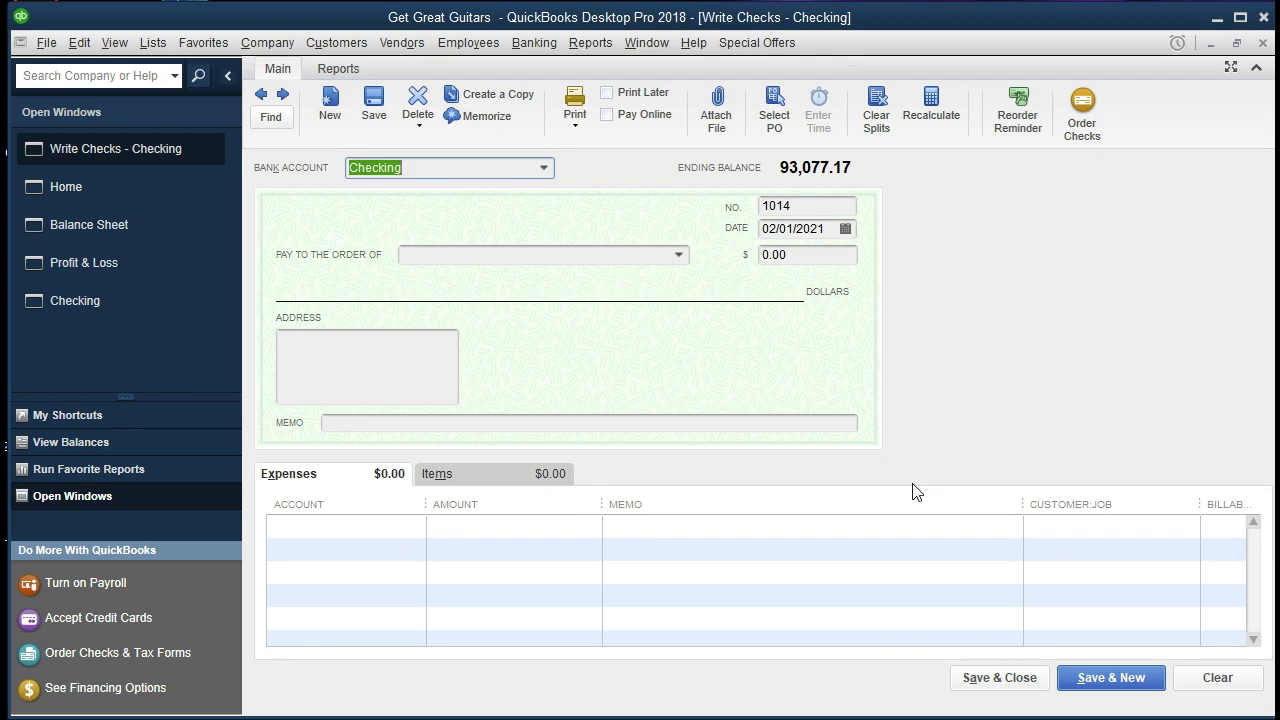
pyautogui.press('Tab')
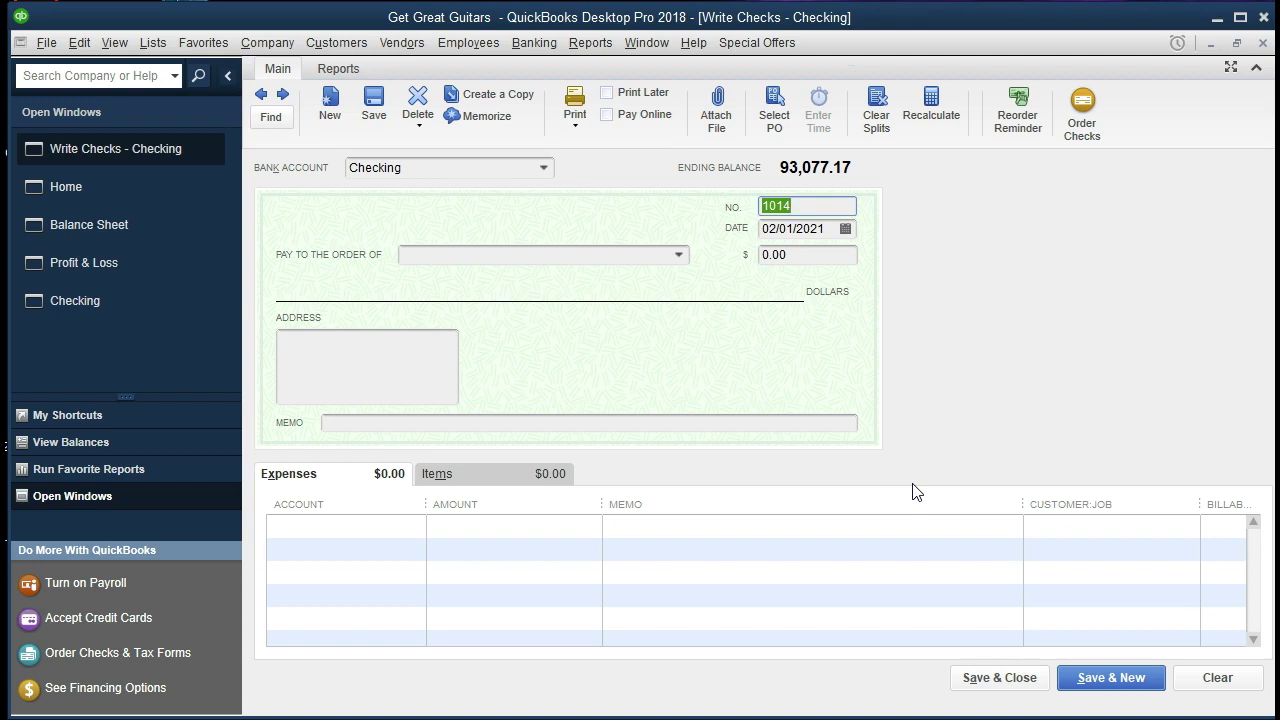
pyautogui.press('Tab')
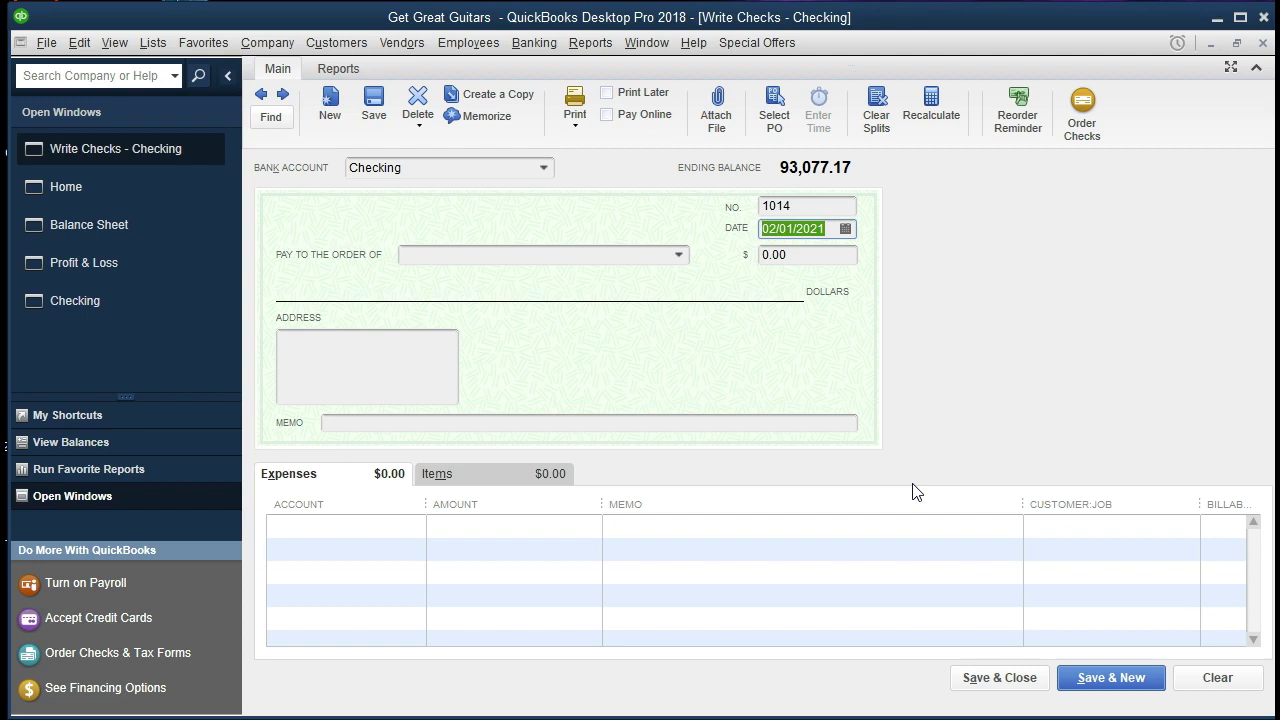
pyautogui.write('02/')
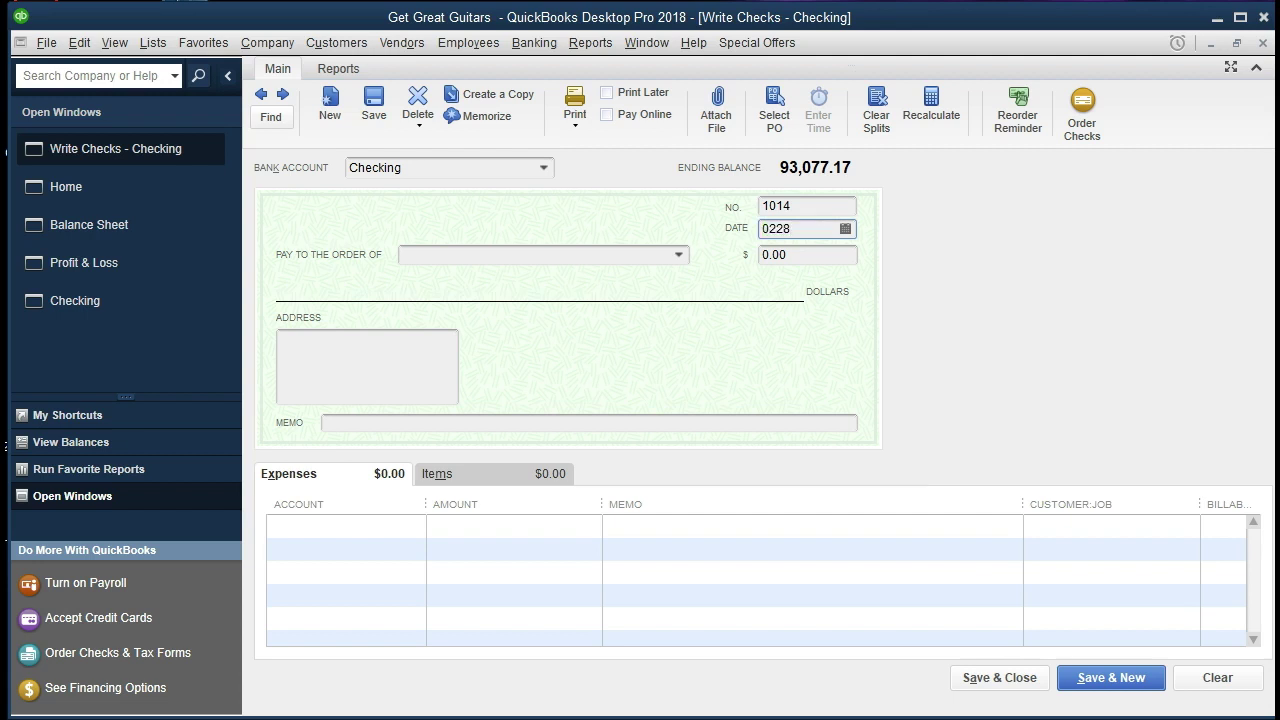
pyautogui.write('28/2021')
pyautogui.press('Tab')
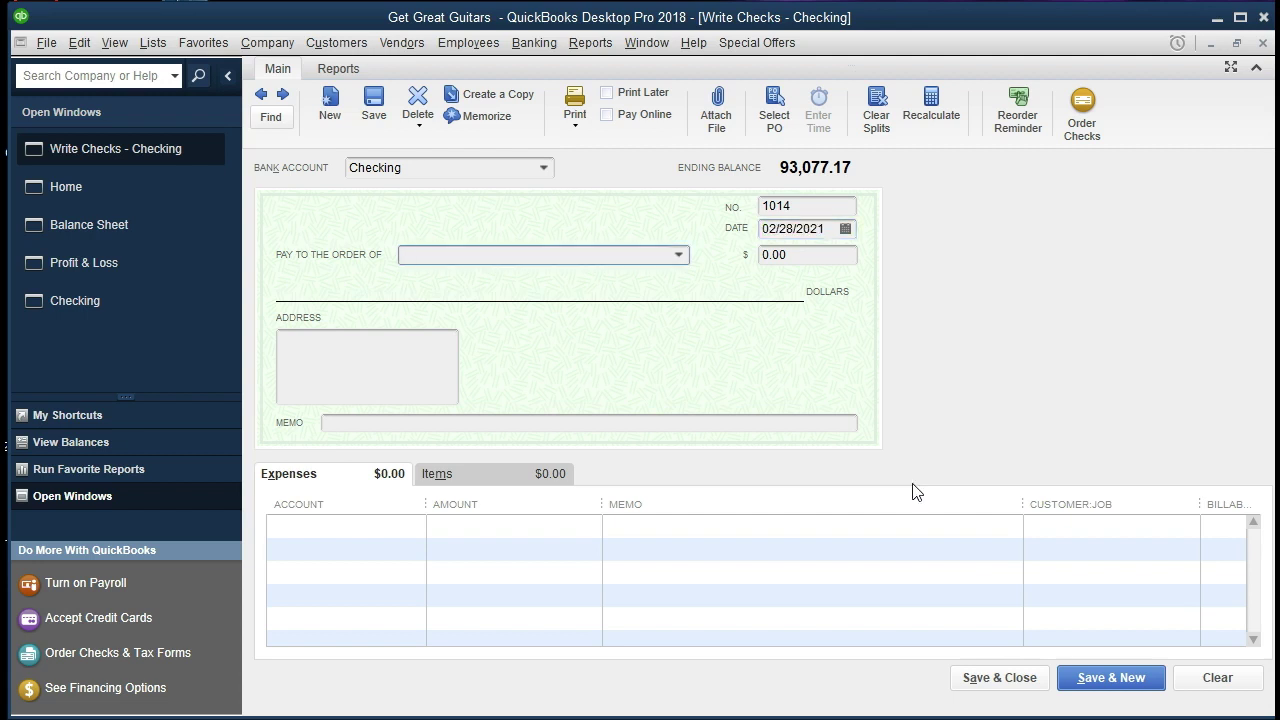
# - Make the check payable to Chase for 1,359.00
pyautogui.write('Chase')
pyautogui.press('Tab')
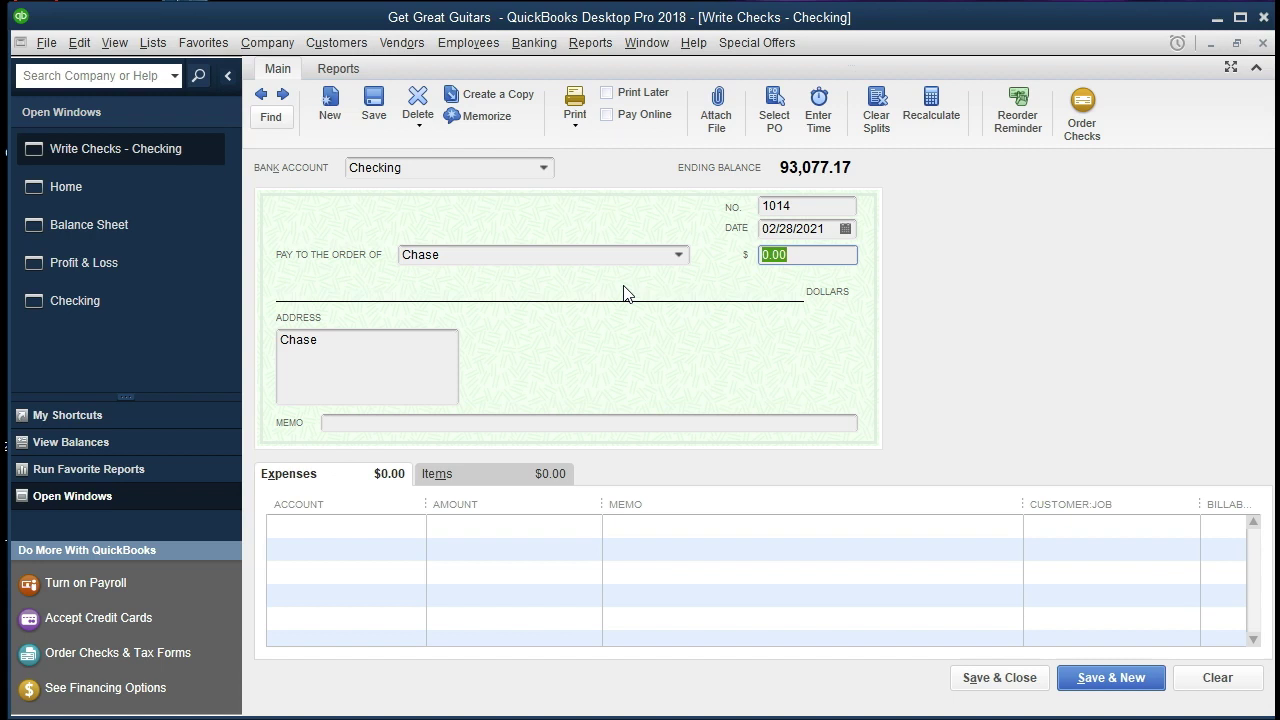
pyautogui.write('1359')
pyautogui.press('Tab')
pyautogui.click(610, 323)
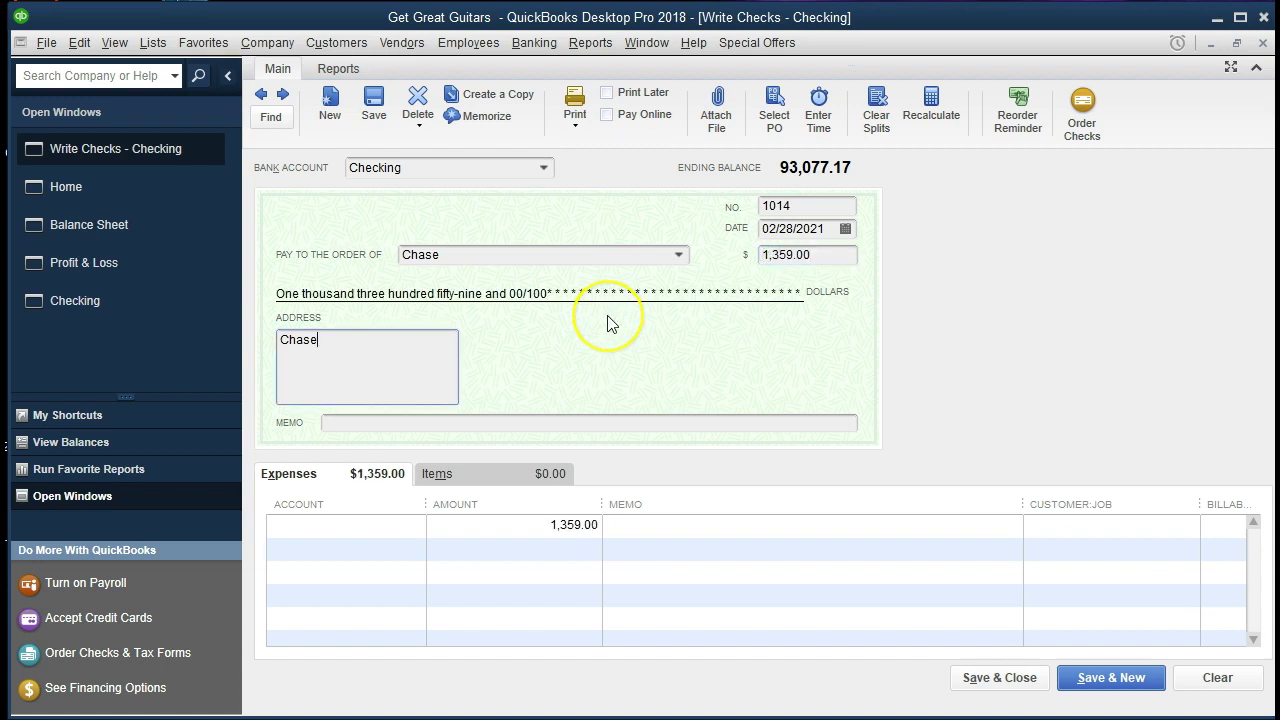
# - Enter Insurance Expense at 396.00 as the check's first expense line and add Loan Payable as the second
pyautogui.press('Tab')
pyautogui.press('Tab')
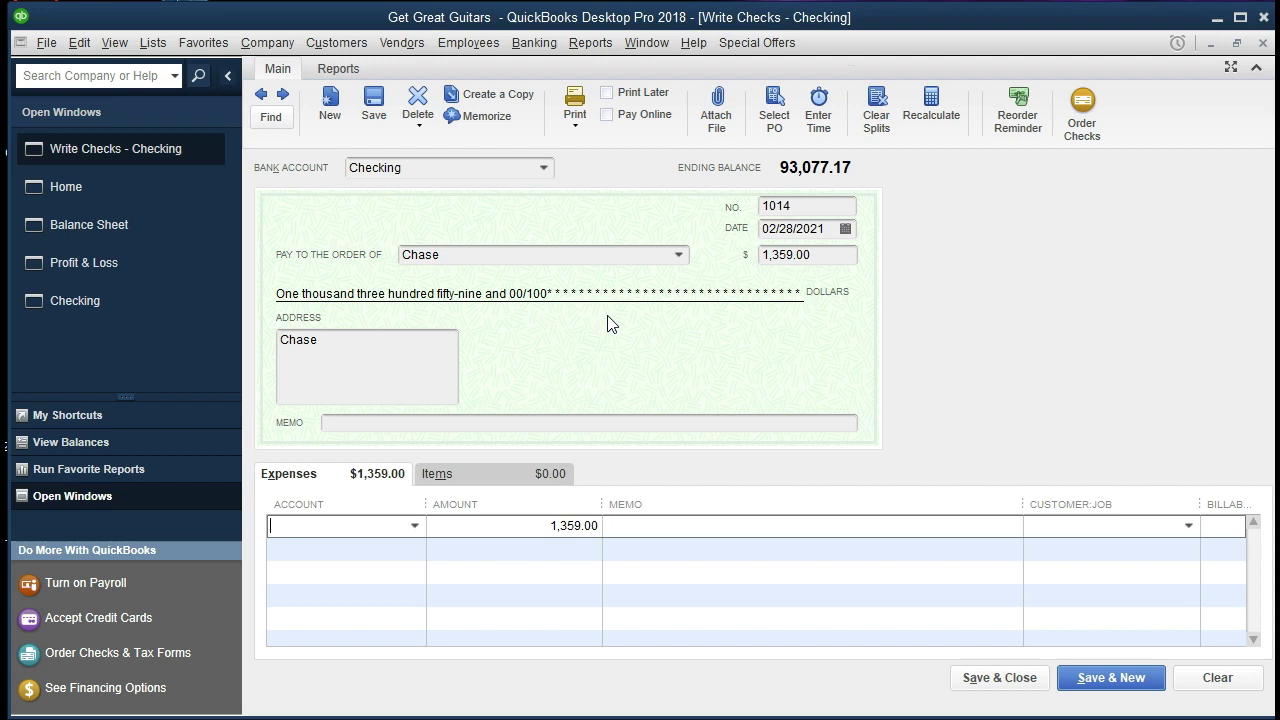
pyautogui.press('Tab')
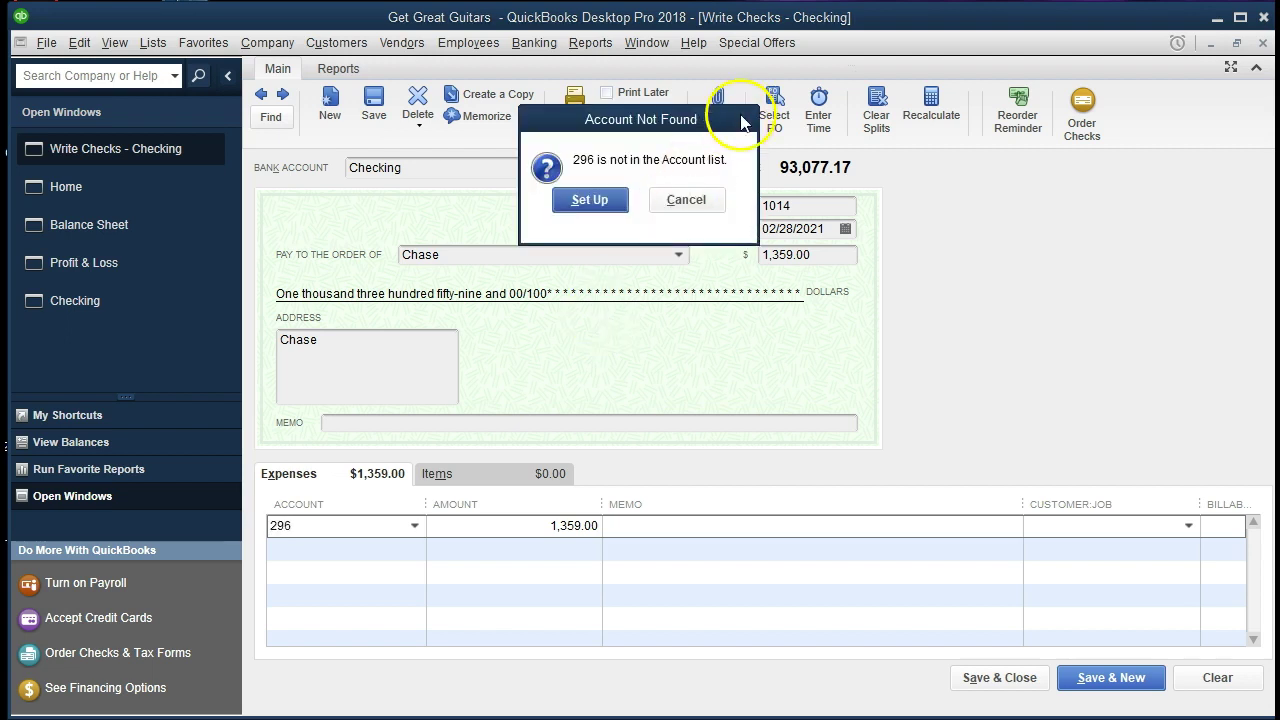
pyautogui.click(686, 199)
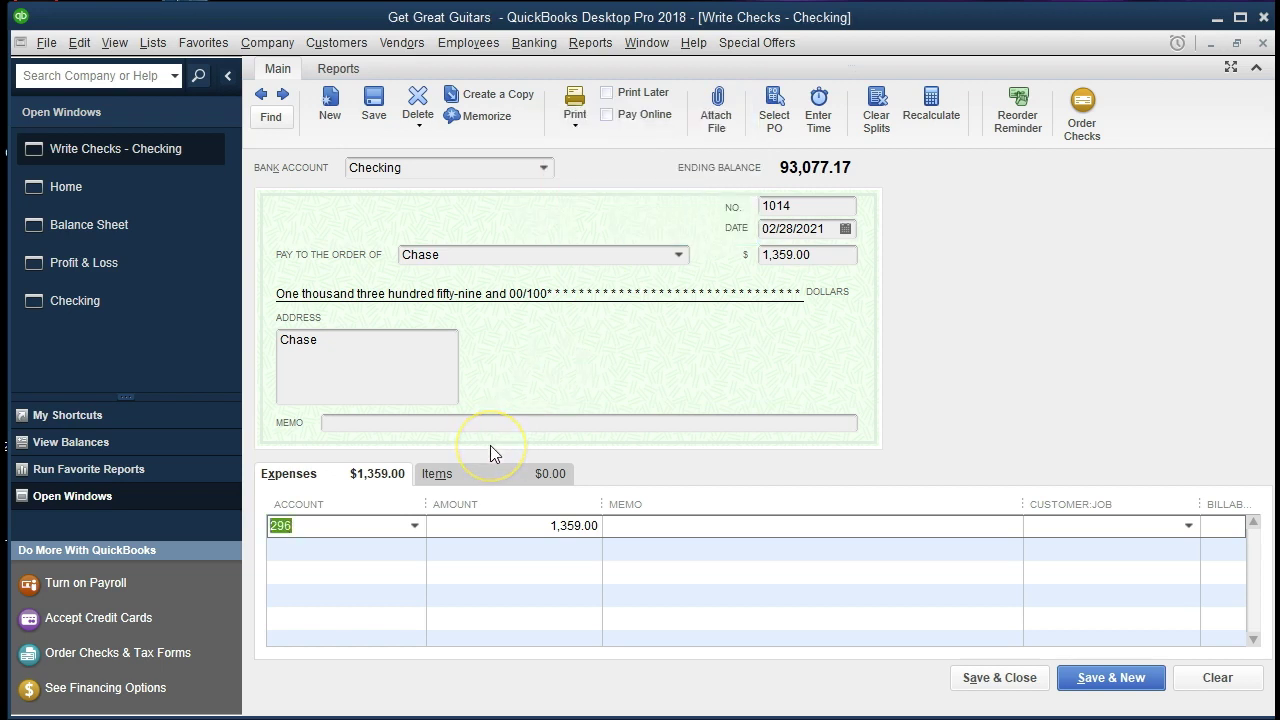
pyautogui.write('Insurance Expense')
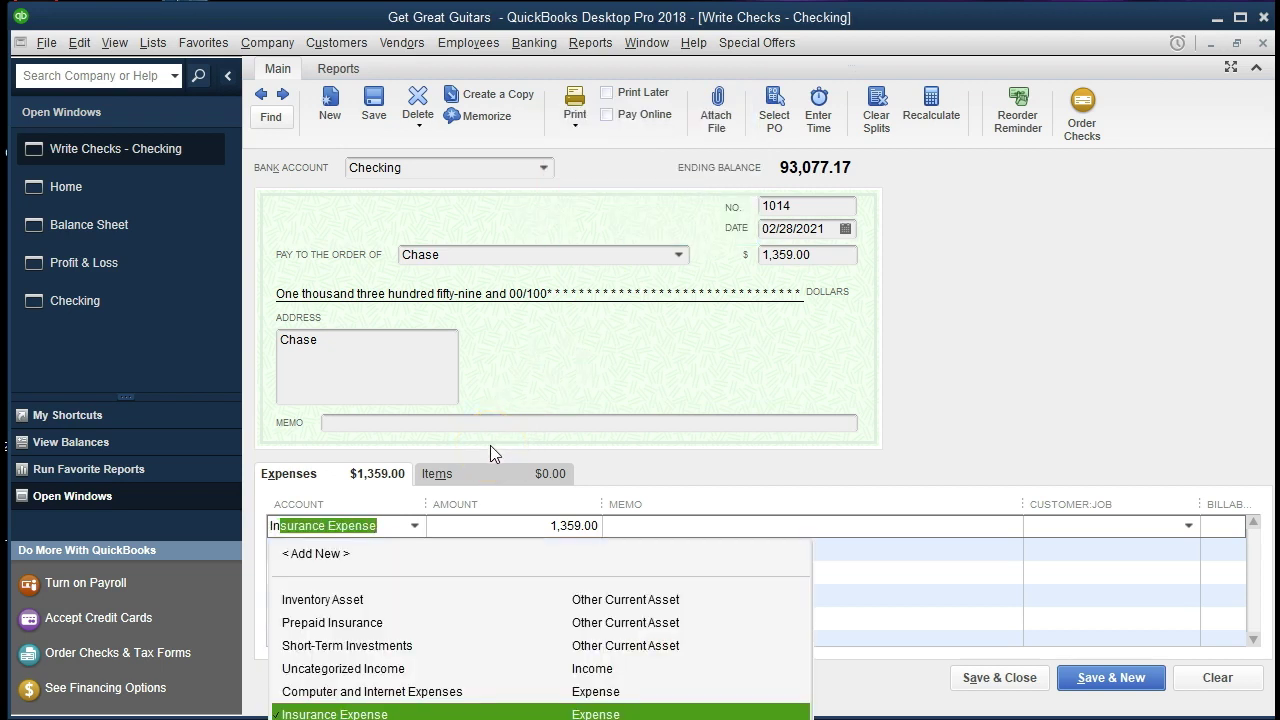
pyautogui.press('Tab')
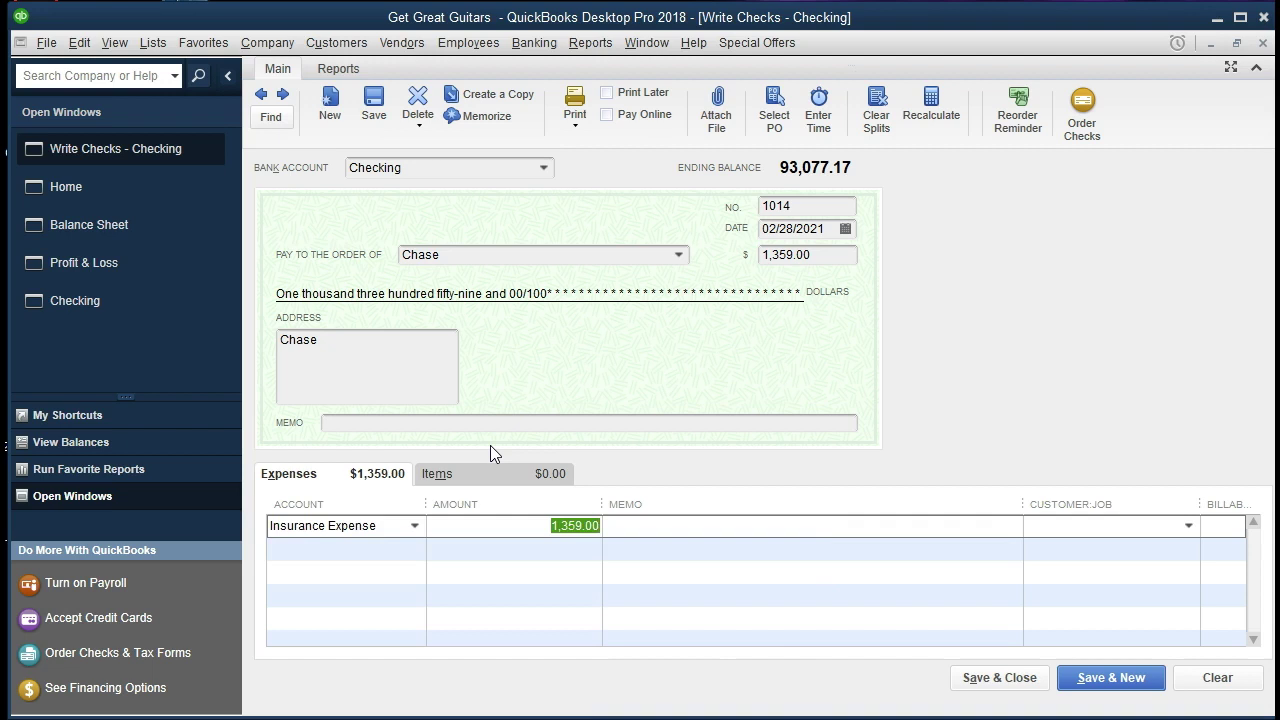
pyautogui.write('396')
pyautogui.press('Tab')
pyautogui.press('Tab')
pyautogui.press('Tab')
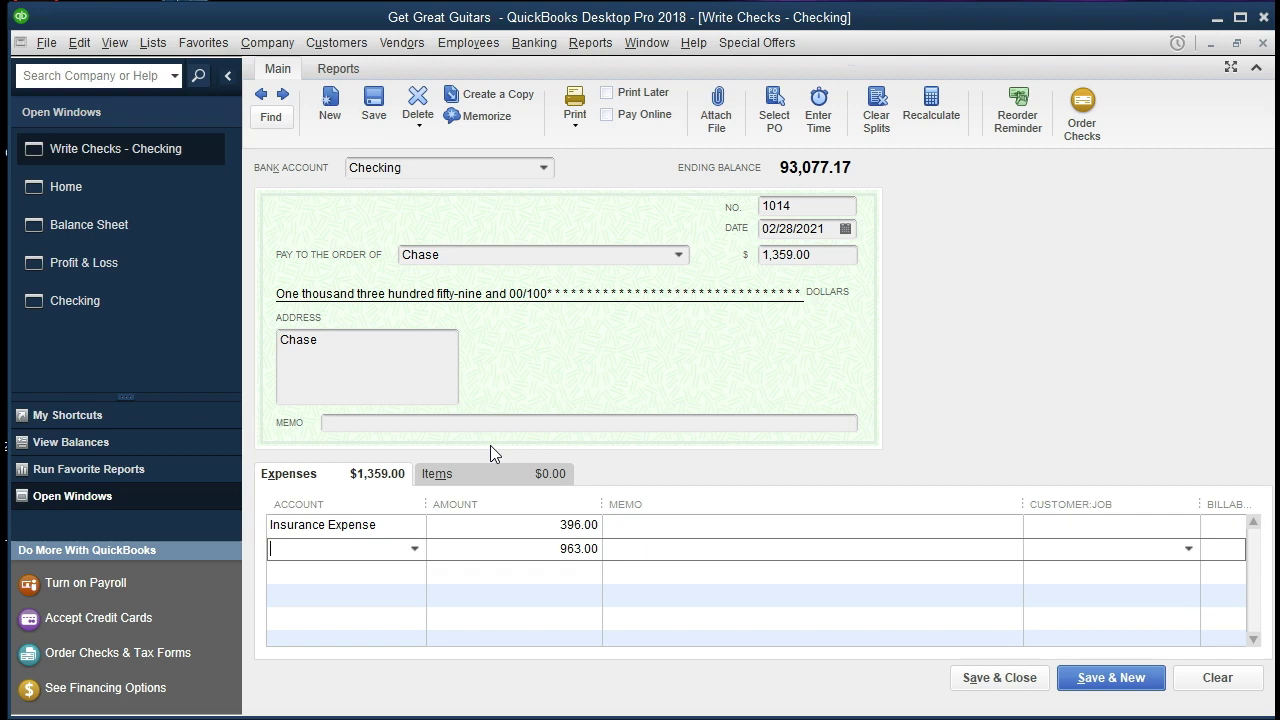
pyautogui.write('Loan Payable')
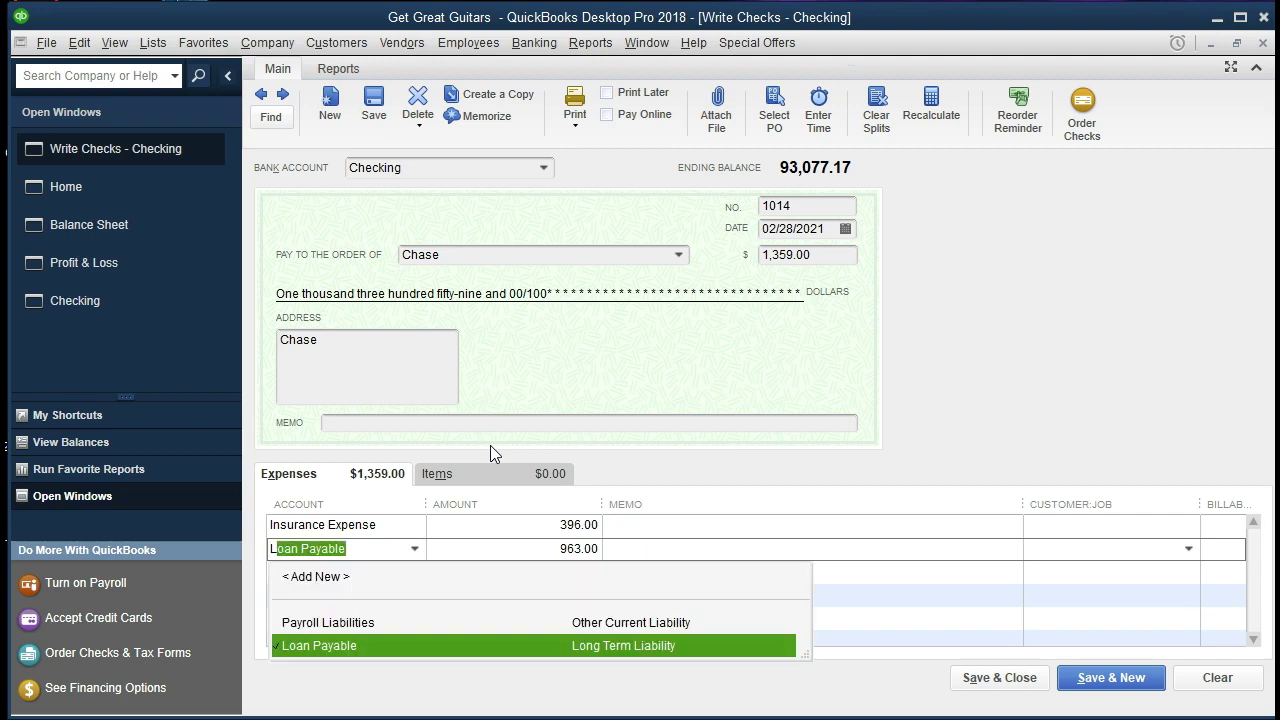
pyautogui.press('Tab')
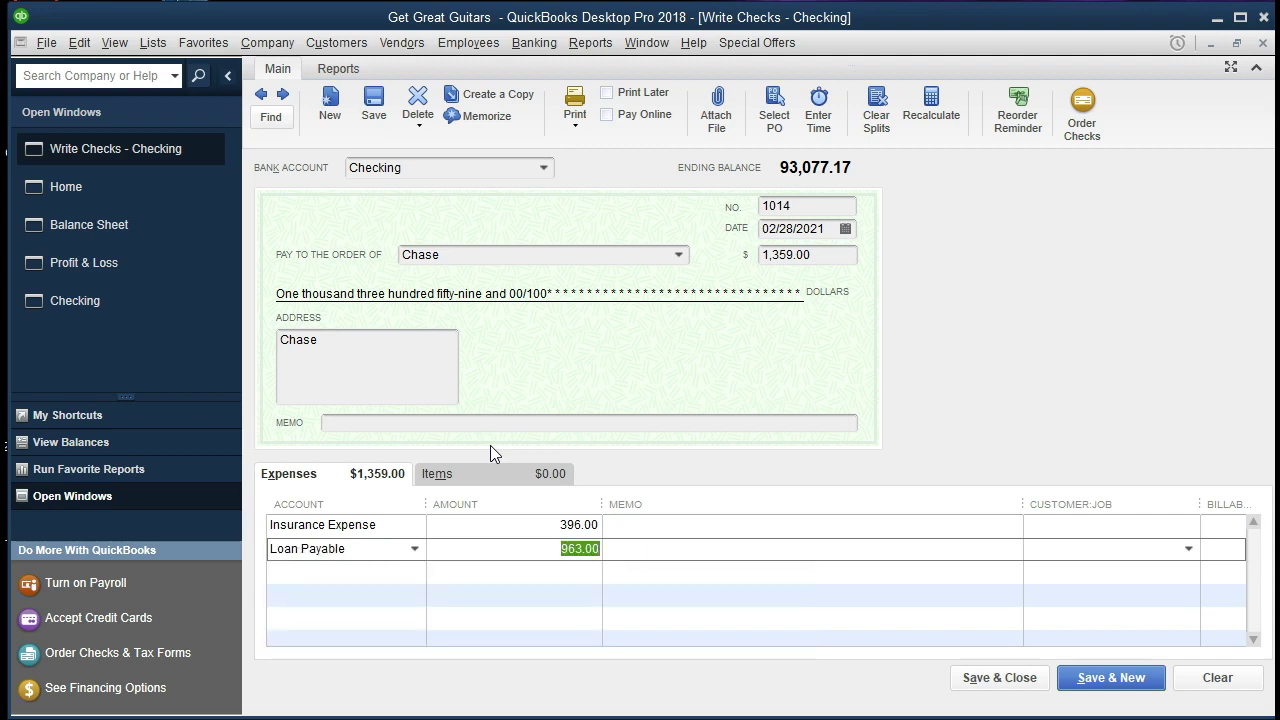
# - Correct the Insurance Expense line's amount to 296.00
pyautogui.click(531, 525)
pyautogui.moveTo(531, 525); pyautogui.dragTo(700, 537)
pyautogui.write('2')
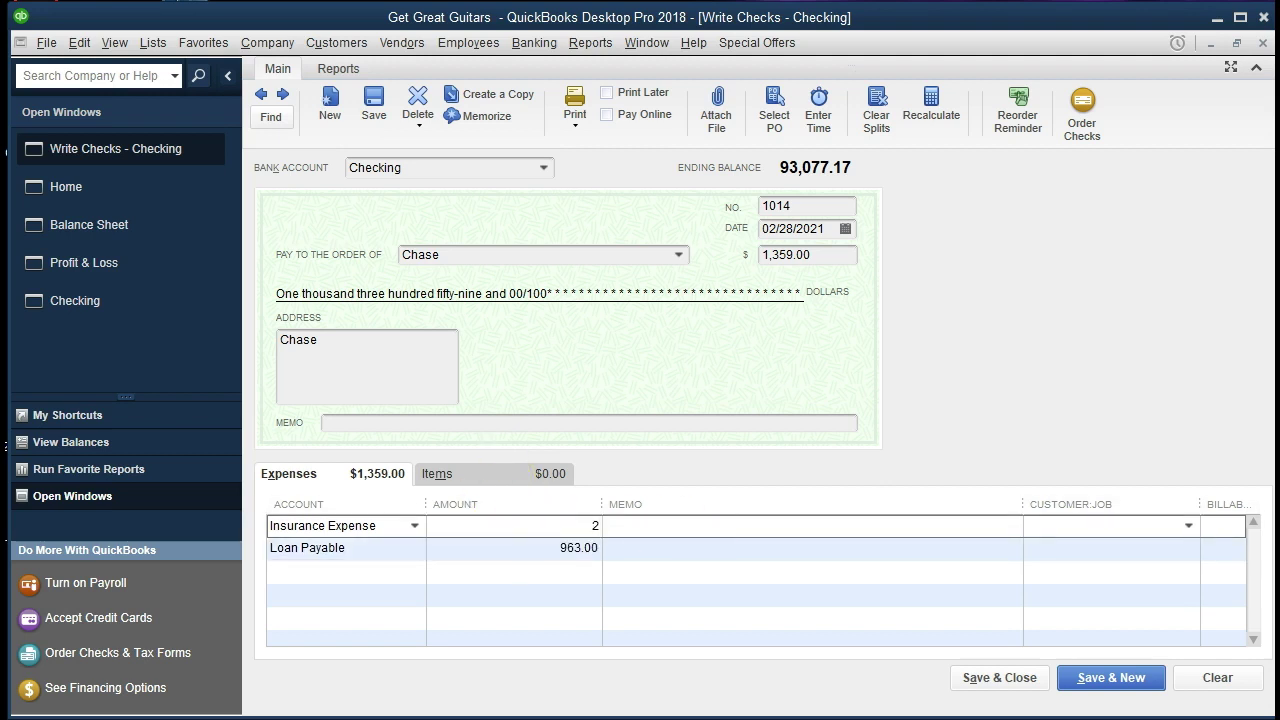
pyautogui.press('Tab')
# - Set the Loan Payable line to 1,063.00 and save and close the check, dismissing the check reminder
pyautogui.press('Tab')
pyautogui.press('Tab')
pyautogui.press('Tab')
pyautogui.press('Tab')
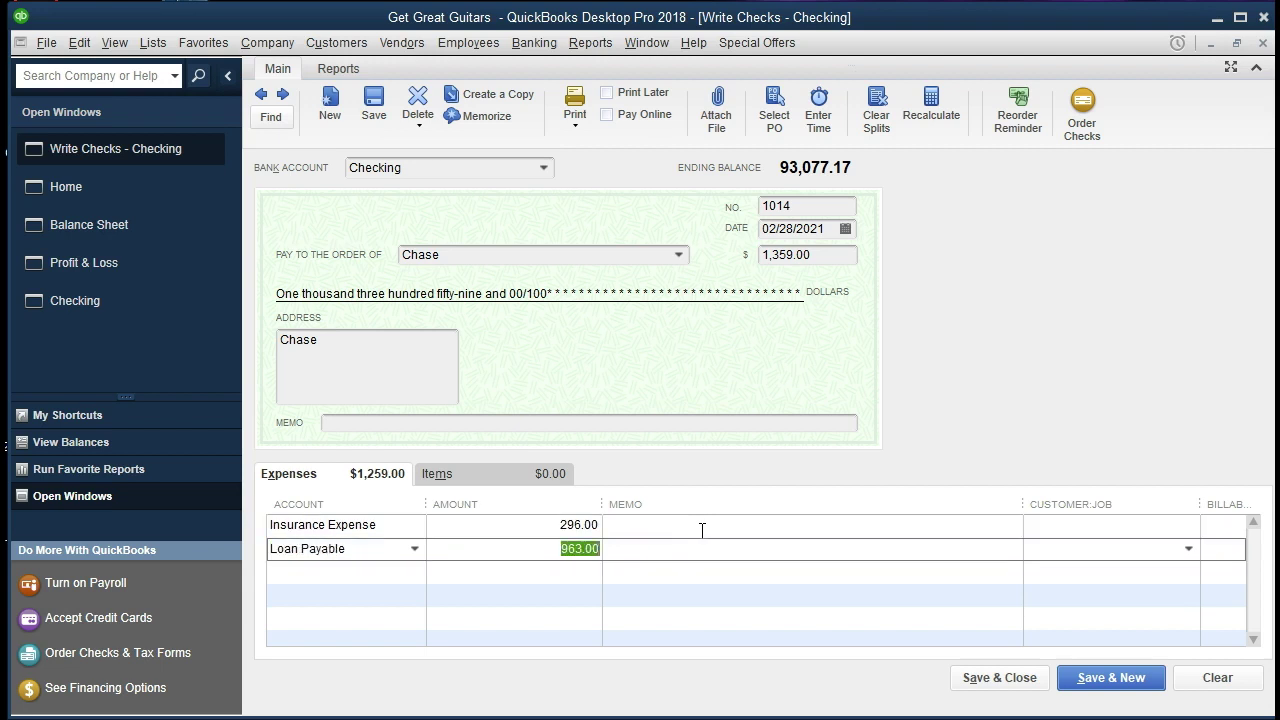
pyautogui.write('10')
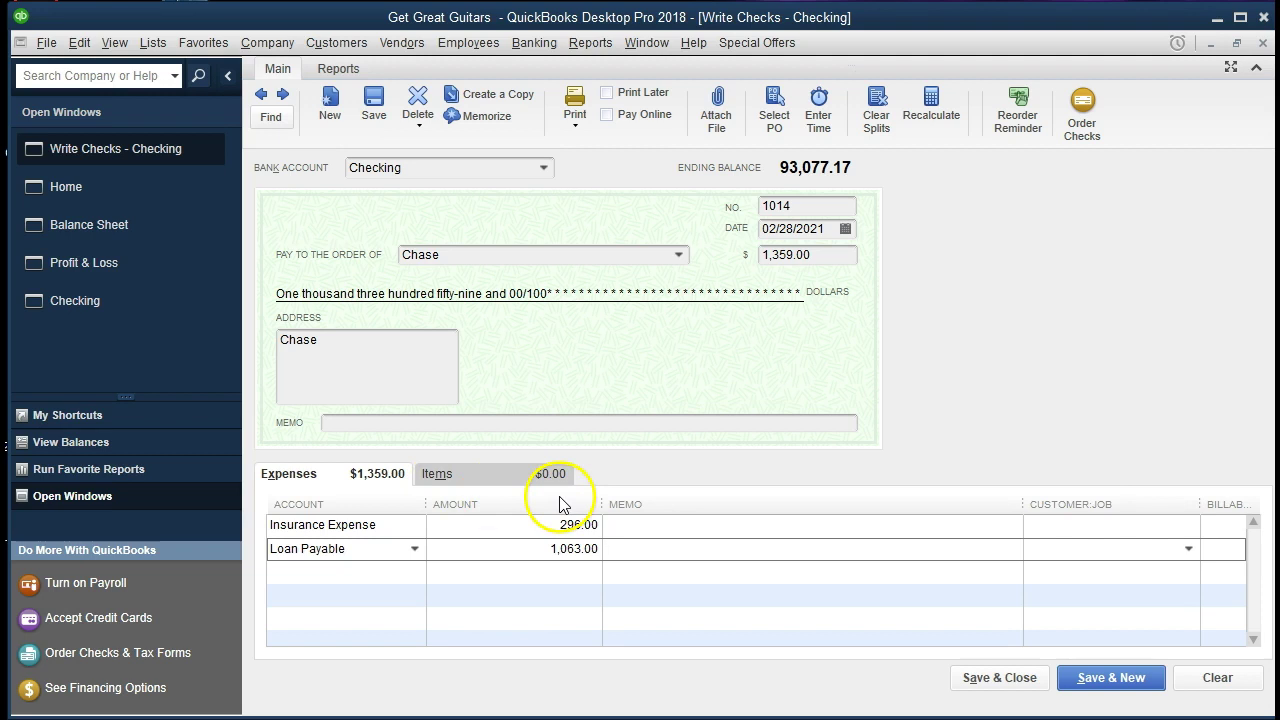
pyautogui.click(986, 678)
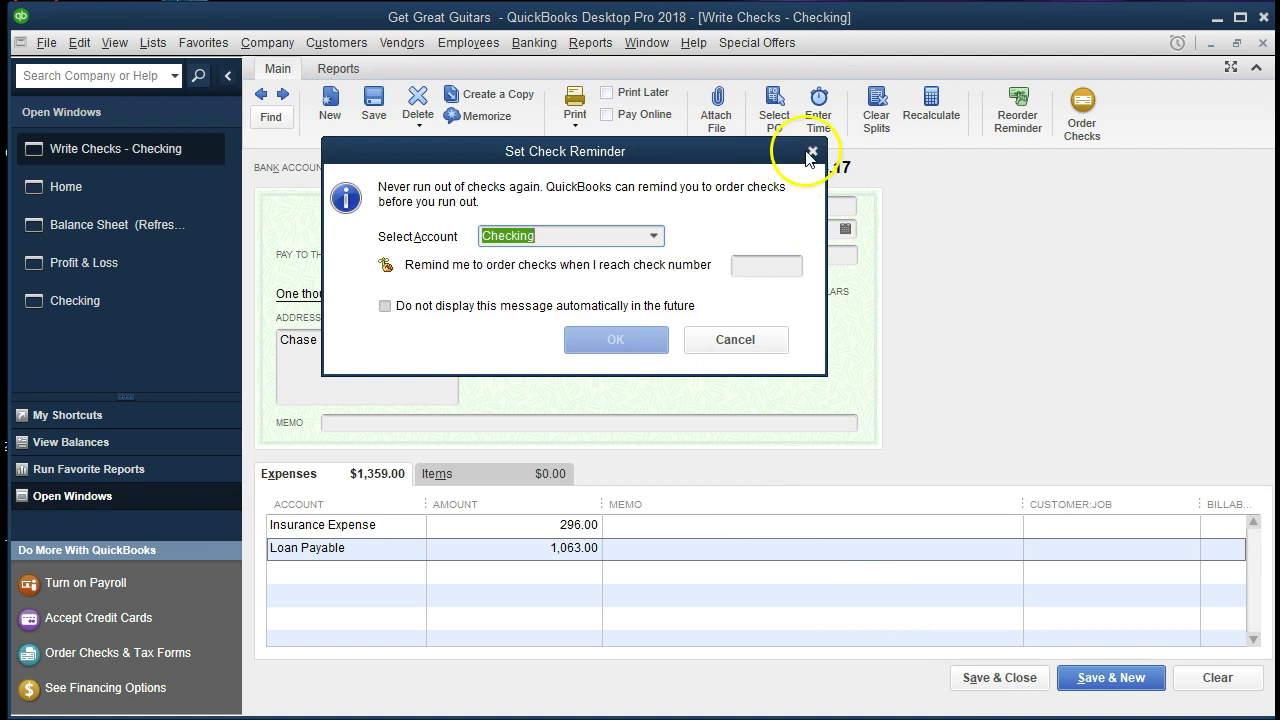
pyautogui.click(812, 152)
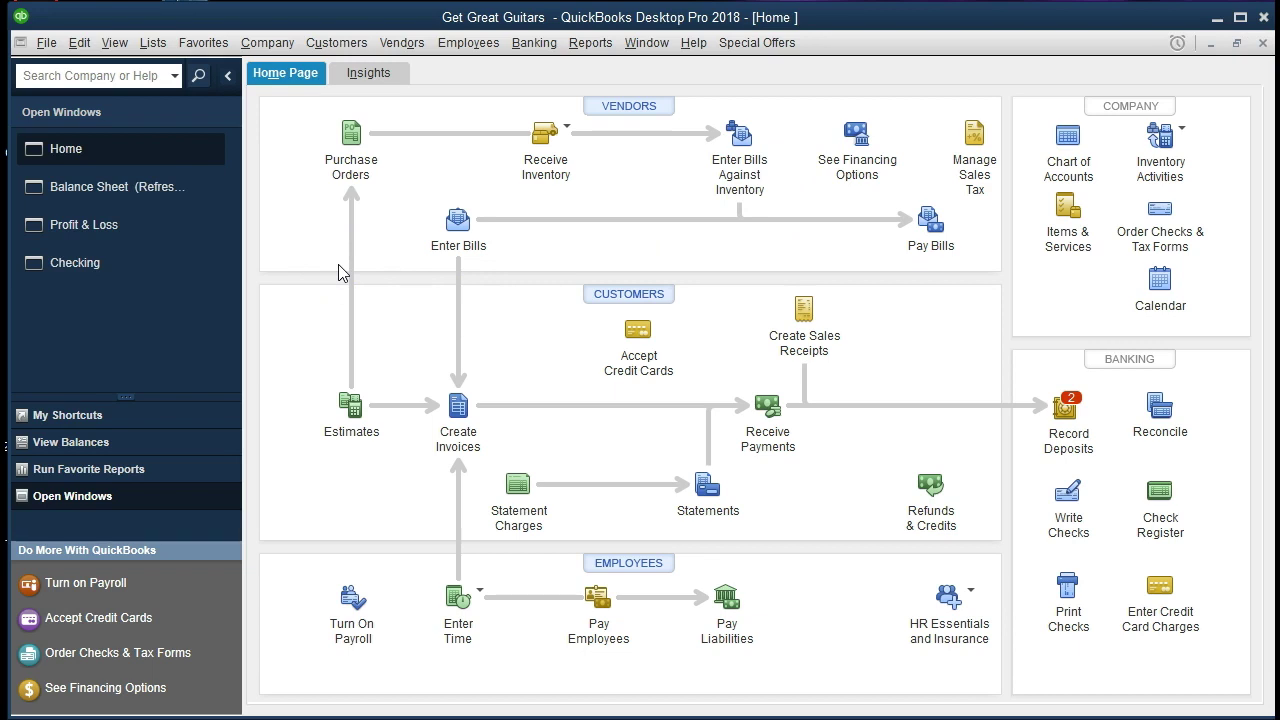
# - Trace the Balance Sheet's Checking balance to Chase check 1014, review its expense split, and return to the Balance Sheet
pyautogui.click(186, 201)
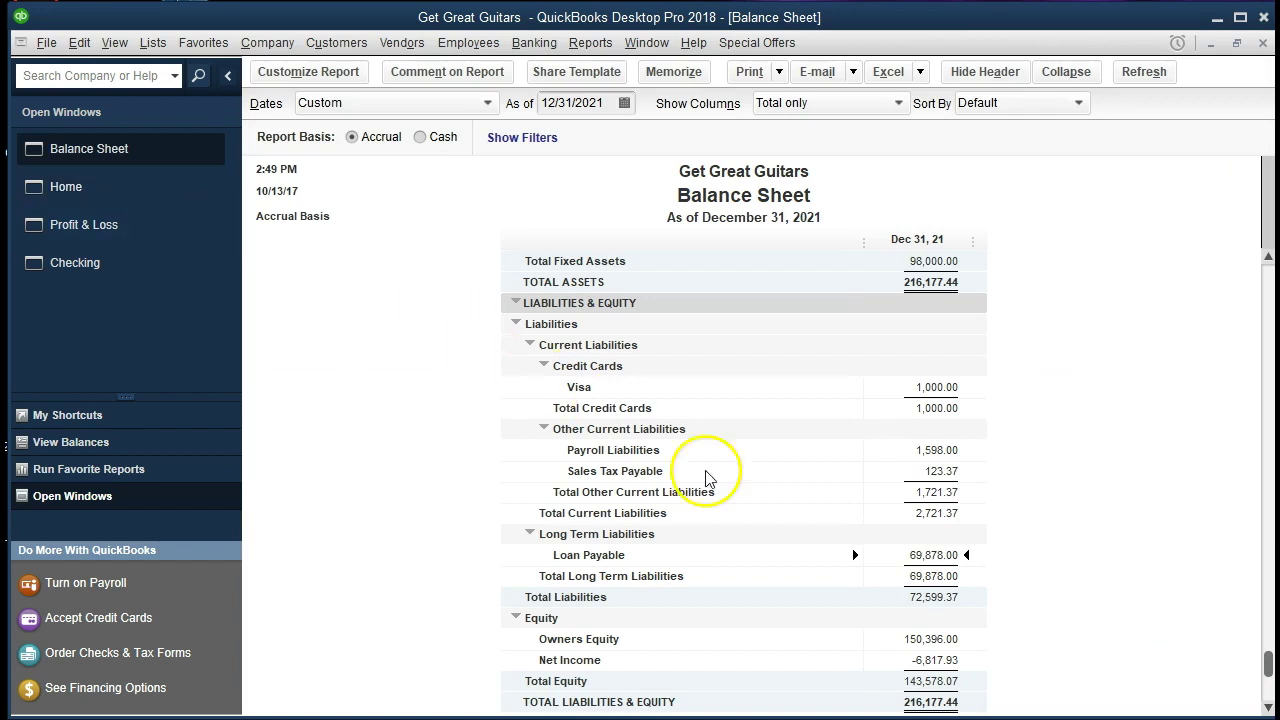
pyautogui.scroll(5, 779, 502)
pyautogui.scroll(1, 779, 502)
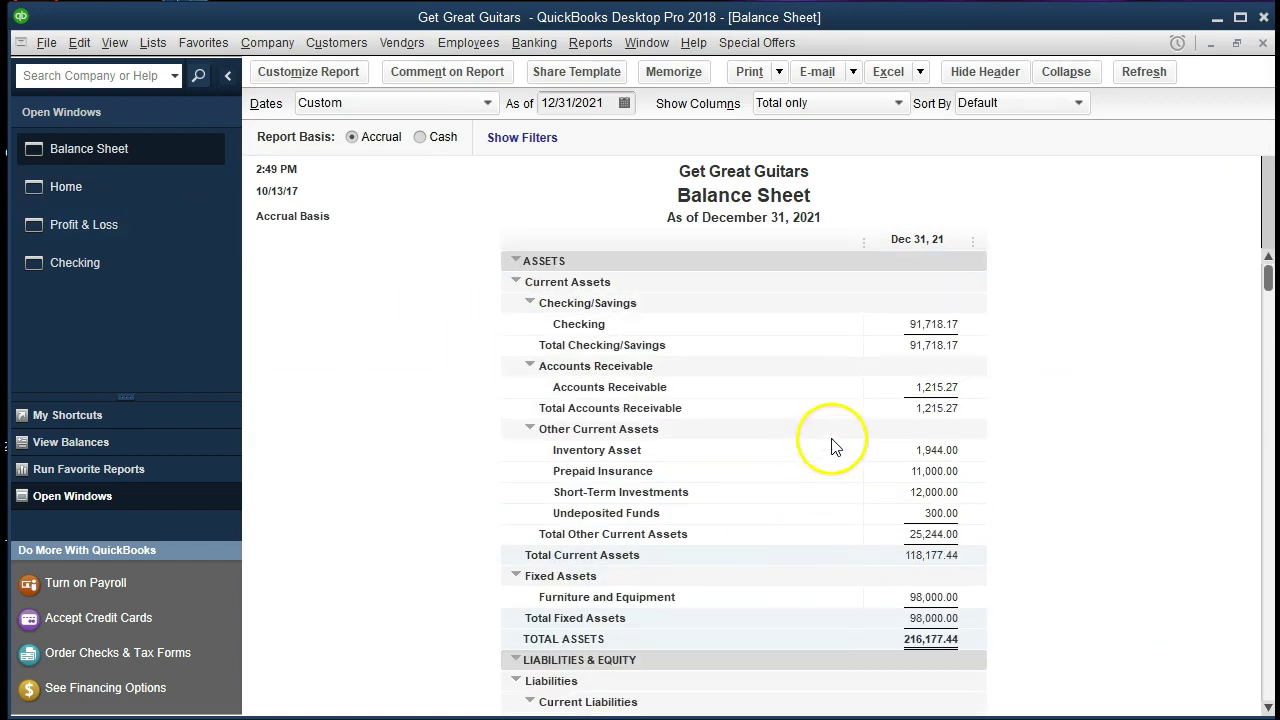
pyautogui.doubleClick(931, 323)
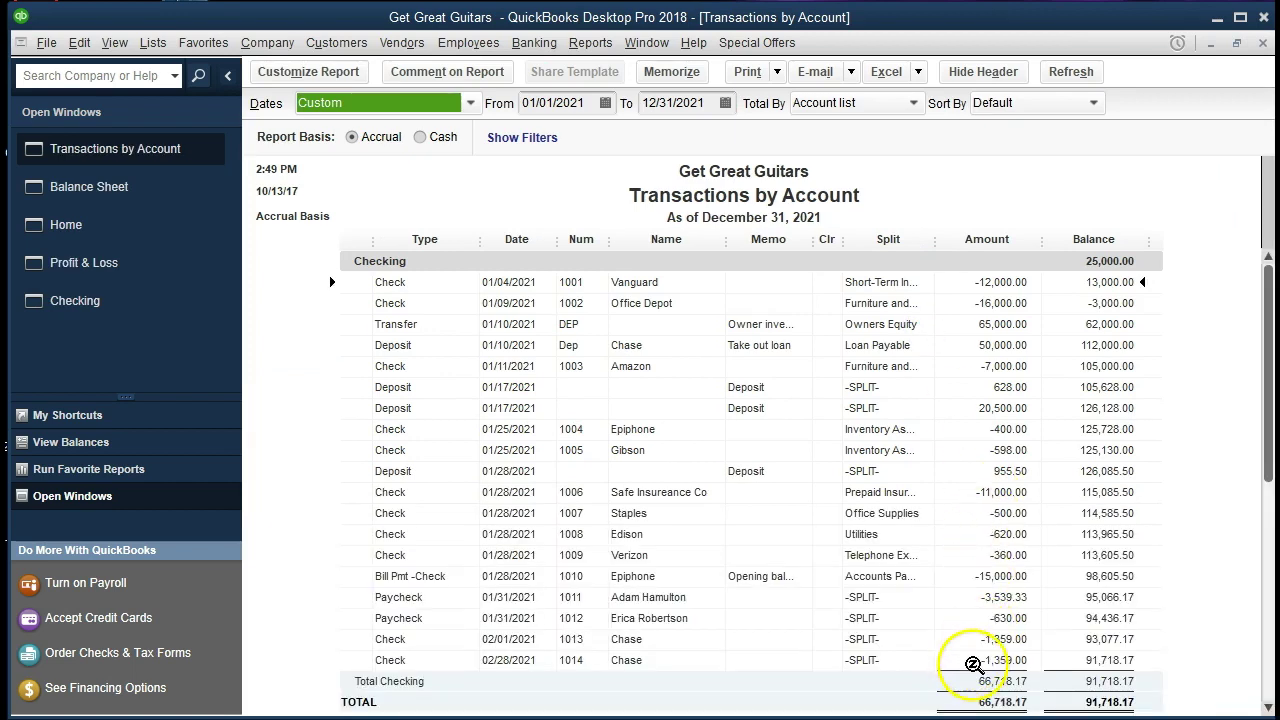
pyautogui.click(998, 660)
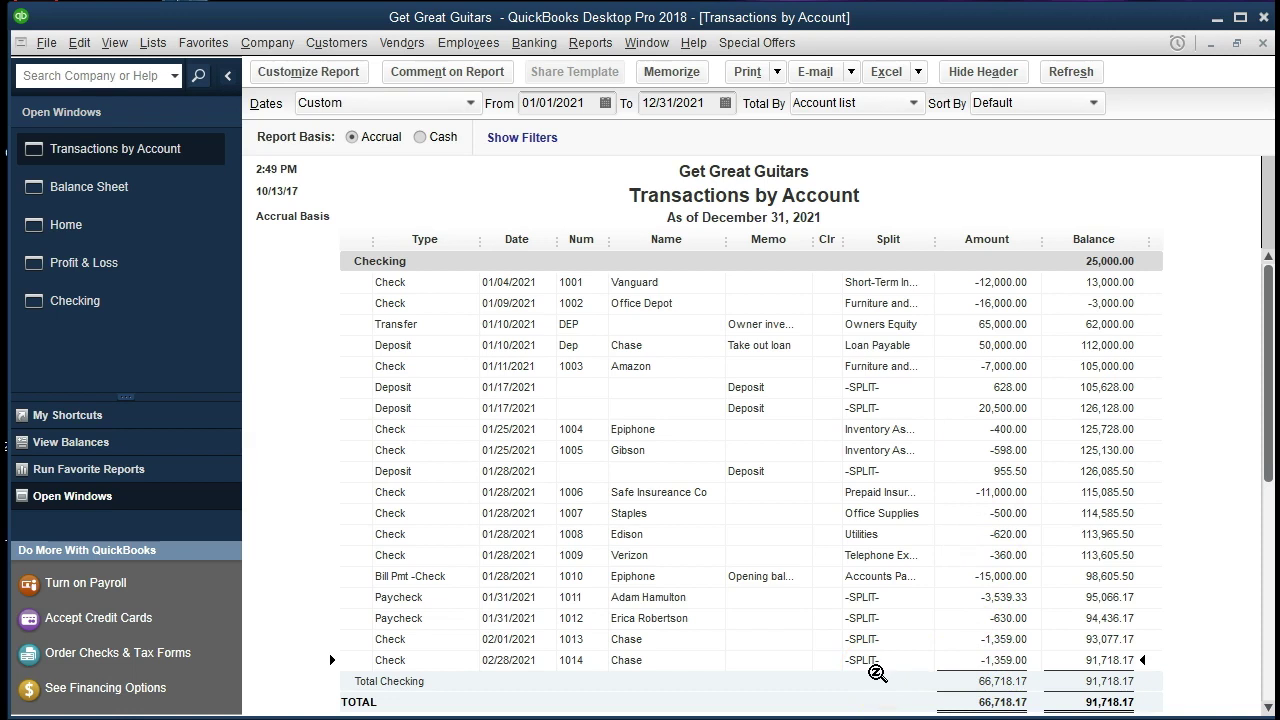
pyautogui.doubleClick(975, 660)
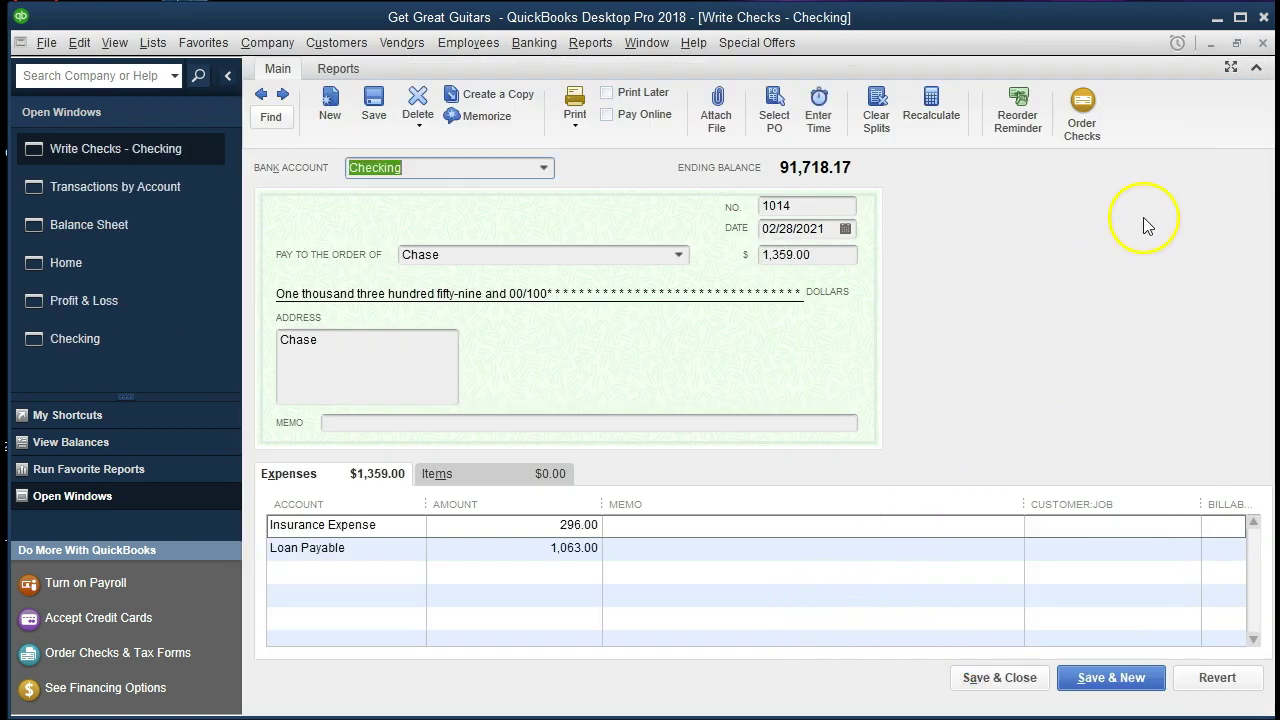
pyautogui.click(1261, 44)
pyautogui.click(1261, 44)
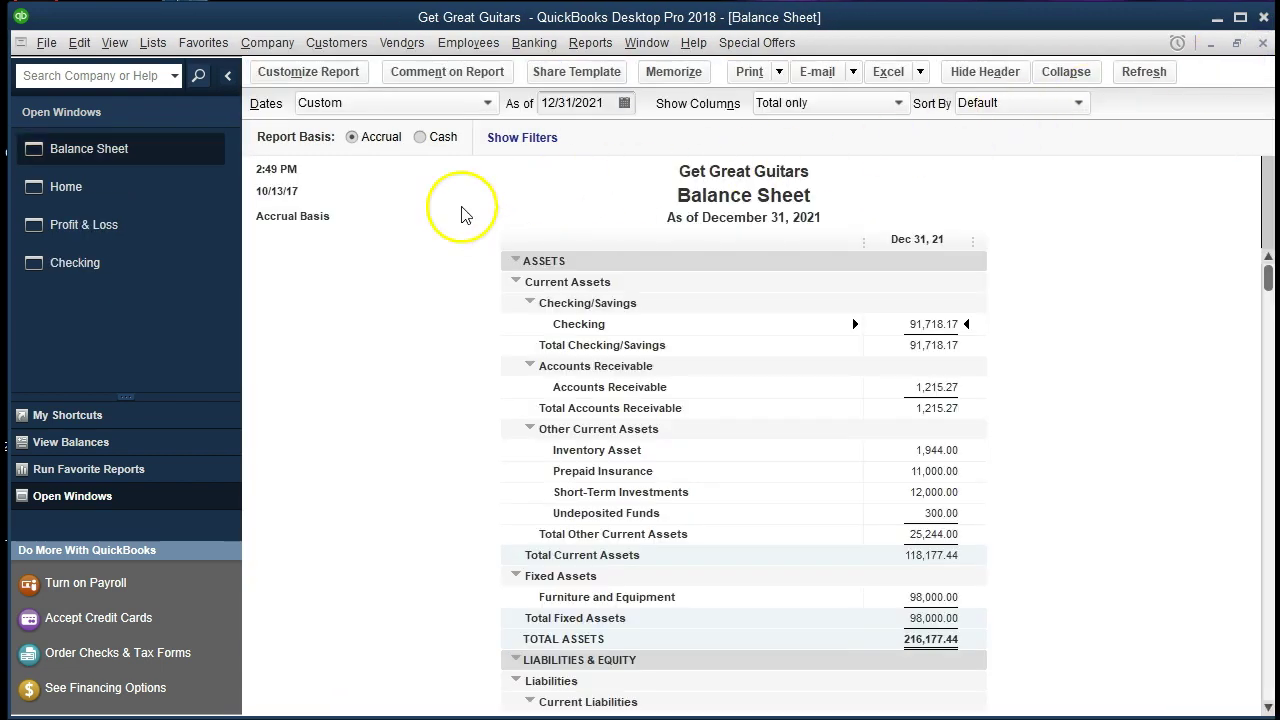
# - Trace the Profit & Loss Insurance Expense amount to Chase check 1014 and return to the Profit & Loss report
pyautogui.click(190, 232)
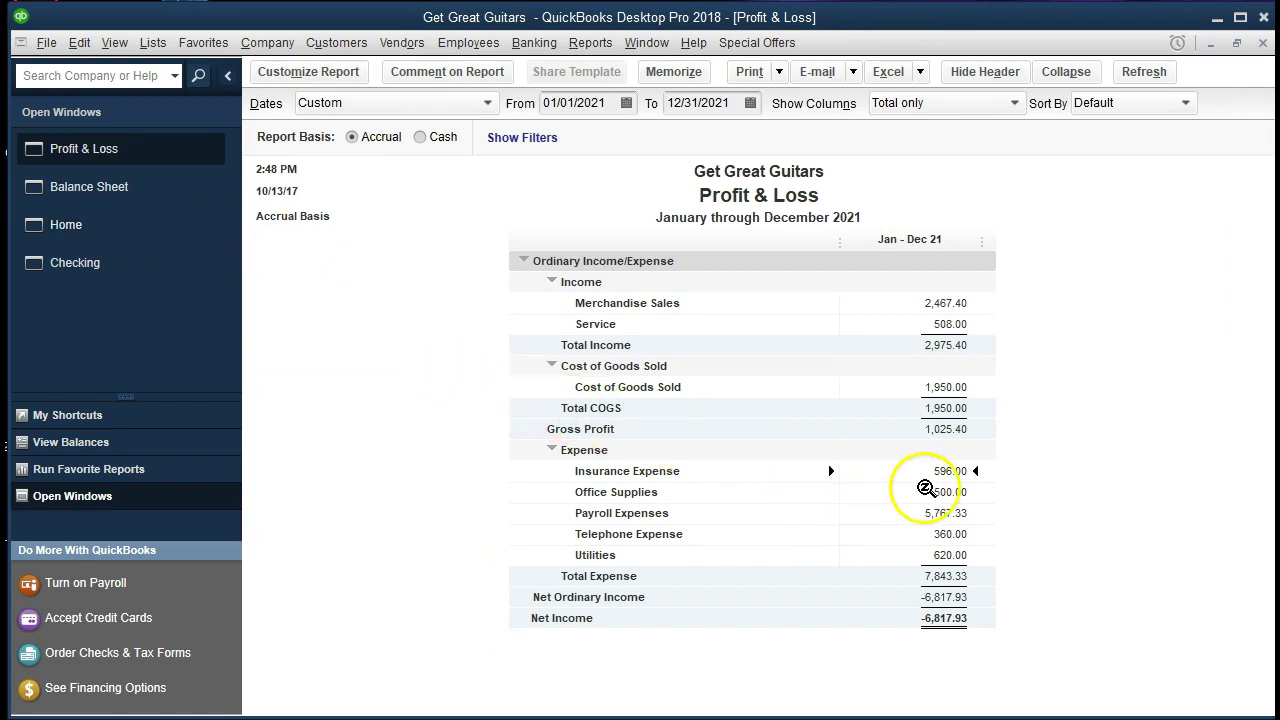
pyautogui.doubleClick(948, 472)
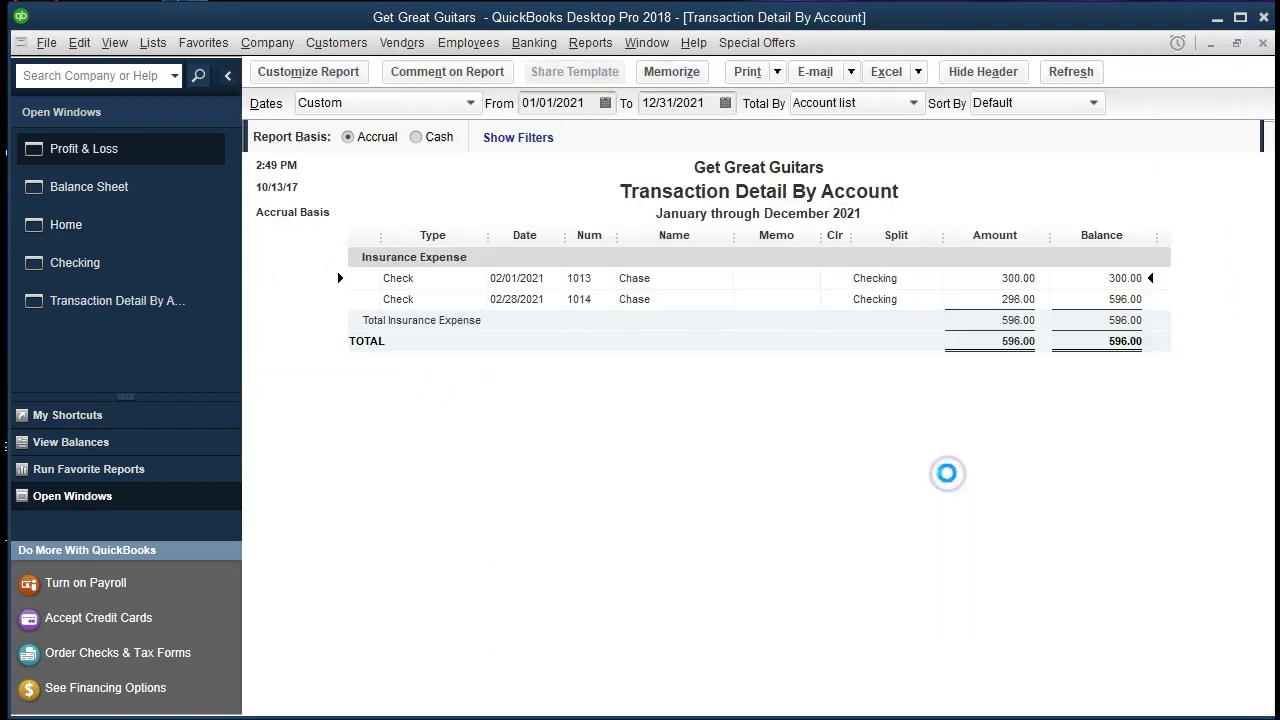
pyautogui.click(1003, 303)
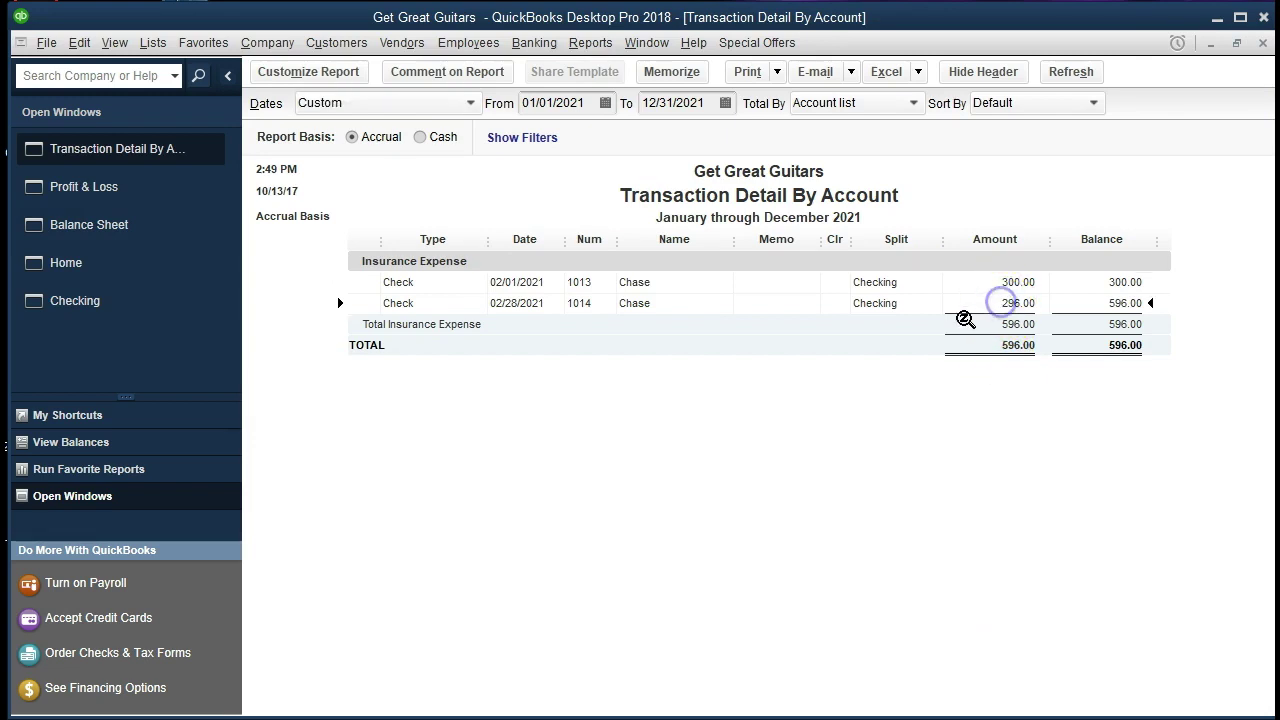
pyautogui.doubleClick(980, 312)
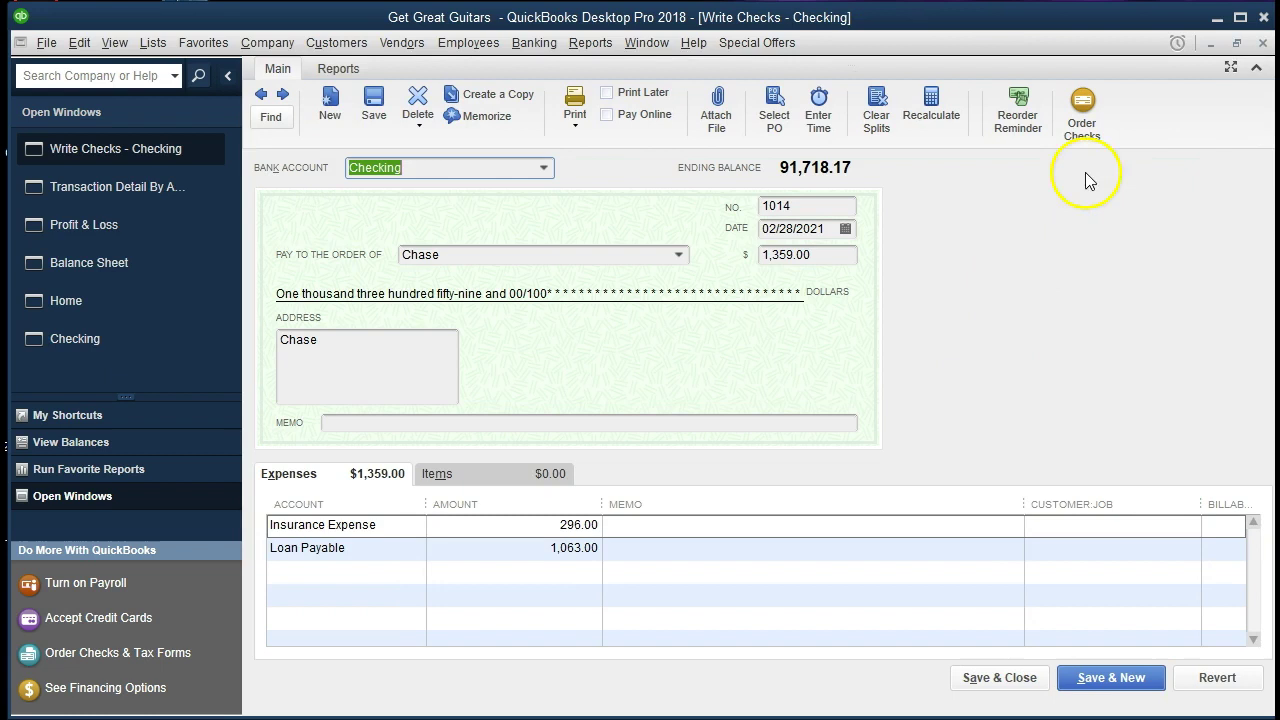
pyautogui.click(1262, 44)
pyautogui.click(1262, 44)
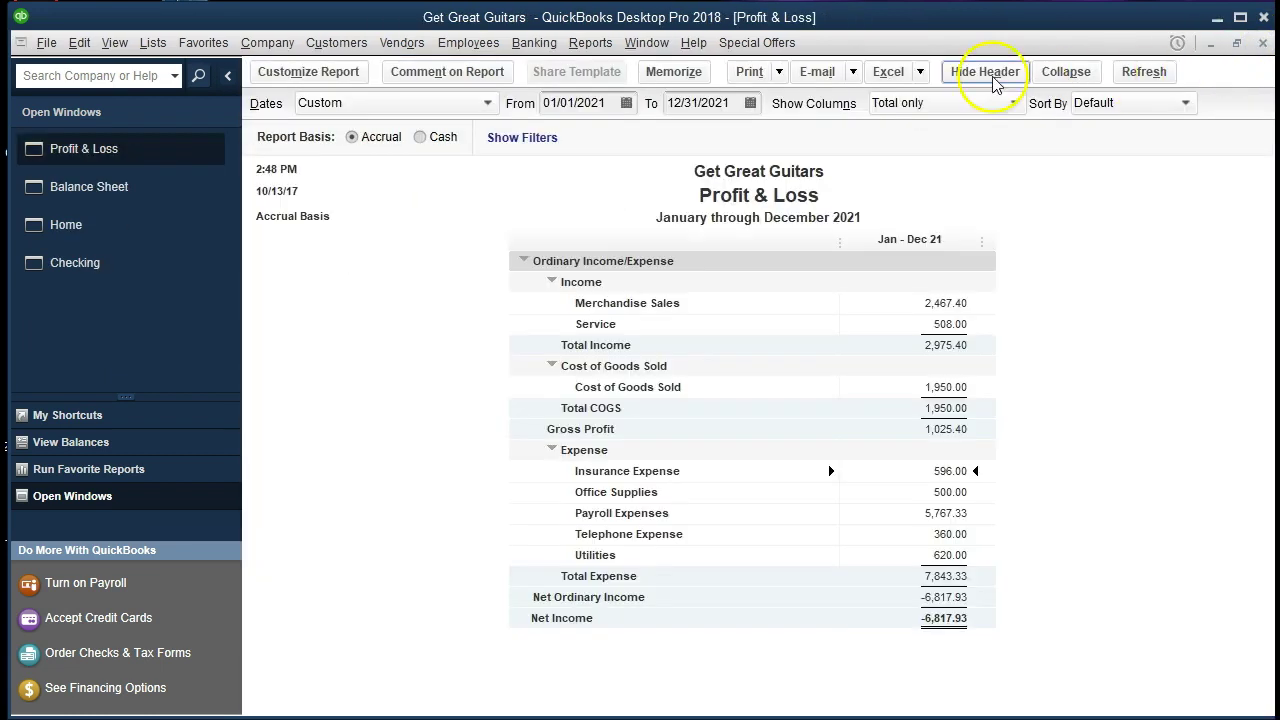
# - Reopen the Balance Sheet and review the Loan Payable balance under Long Term Liabilities
pyautogui.click(204, 190)
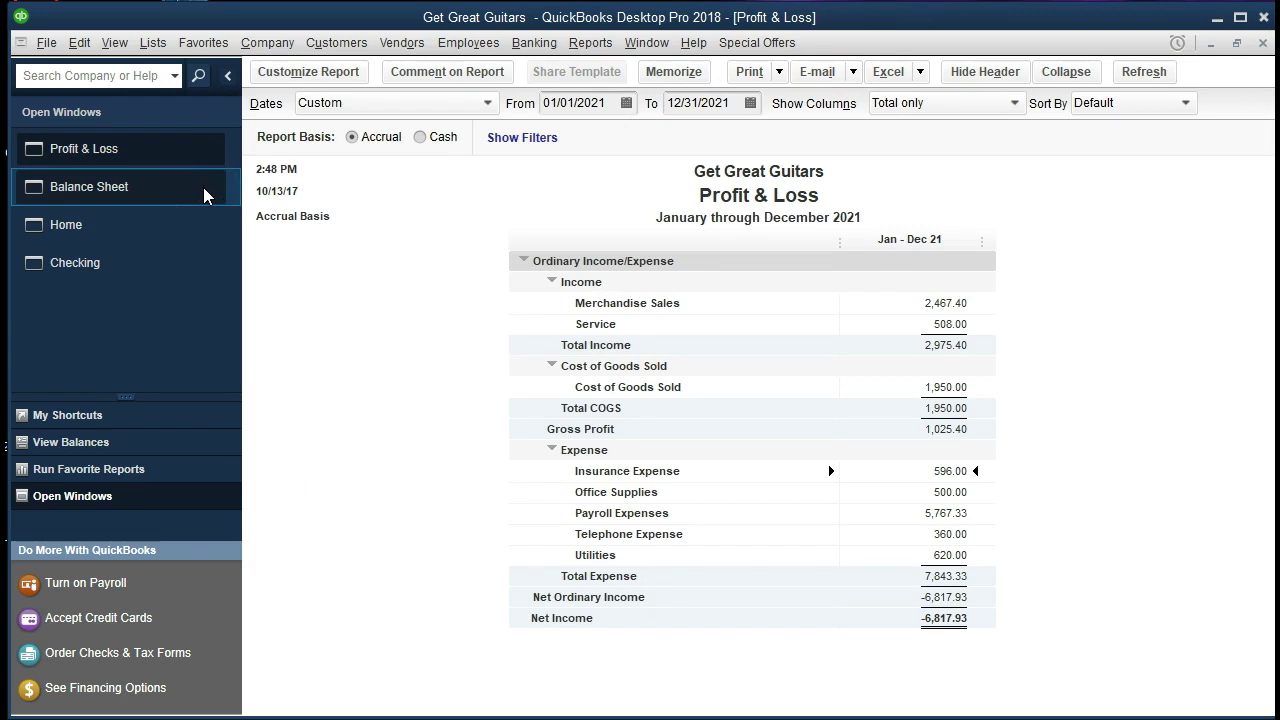
pyautogui.scroll(-1, 417, 400)
pyautogui.scroll(-6, 417, 400)
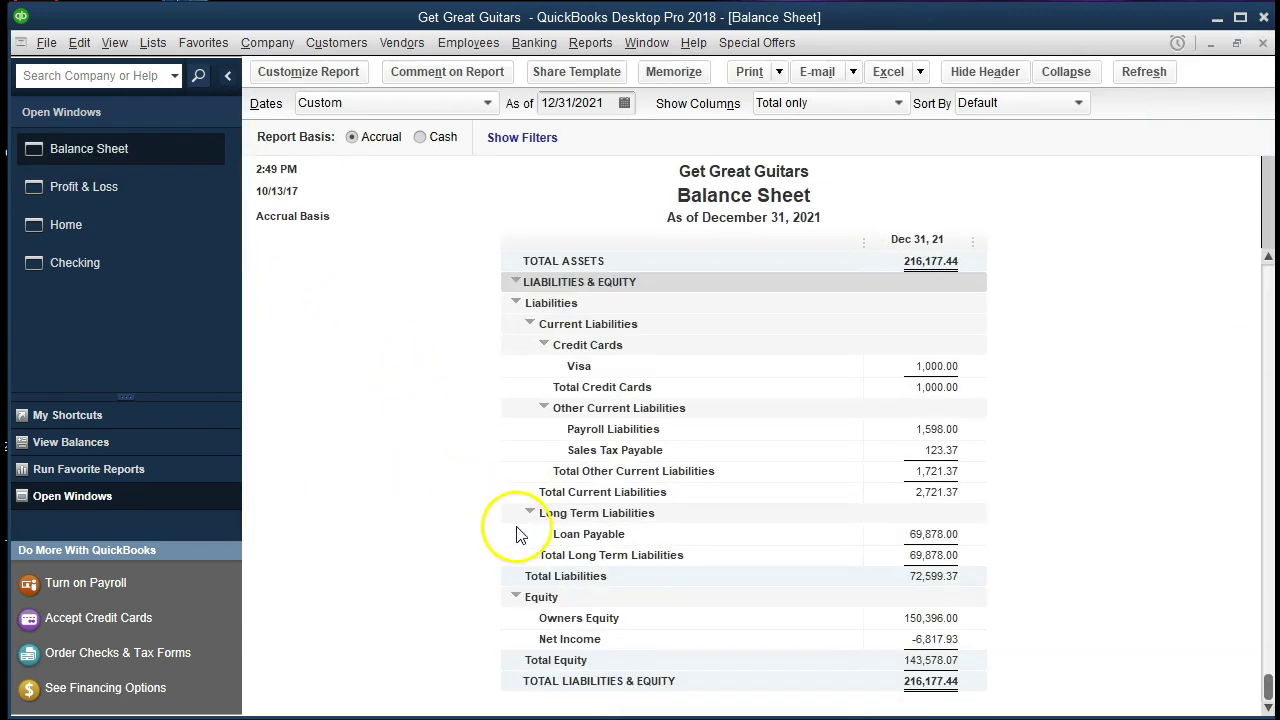
# - Trace the Balance Sheet's Loan Payable balance to Chase check 1014, review its expense split, and return to the Balance Sheet
pyautogui.doubleClick(903, 535)
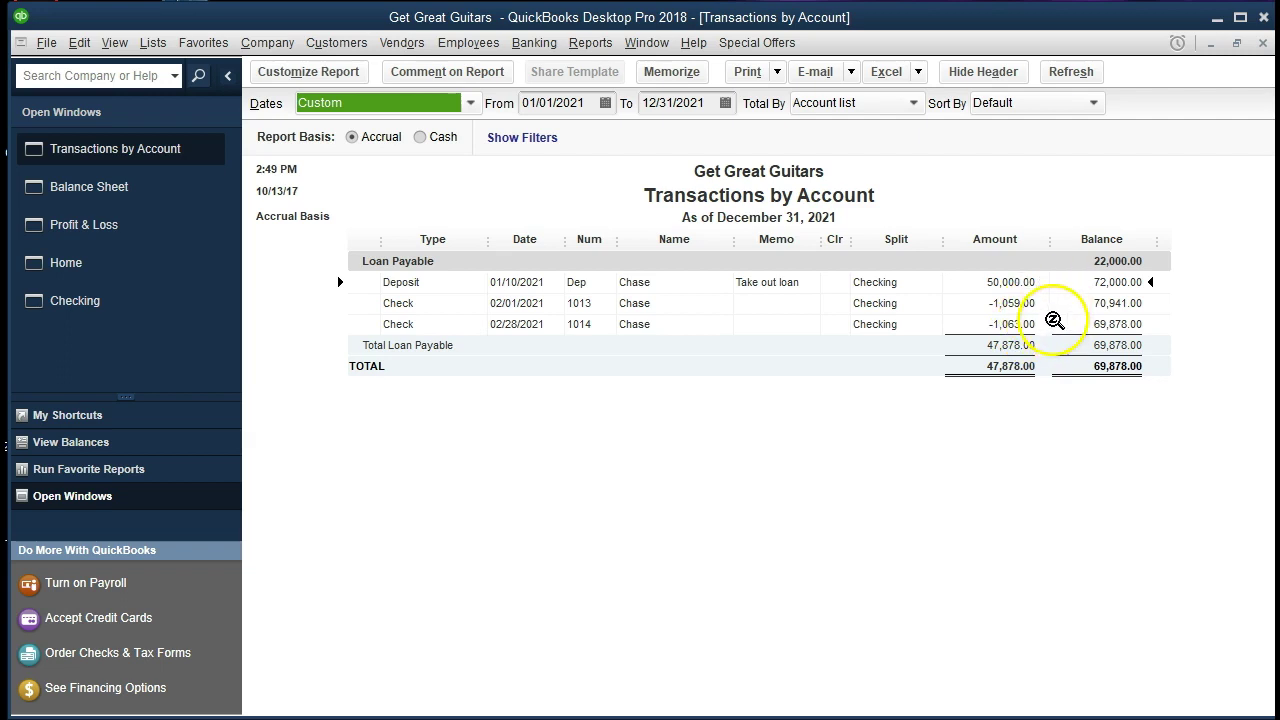
pyautogui.doubleClick(1013, 324)
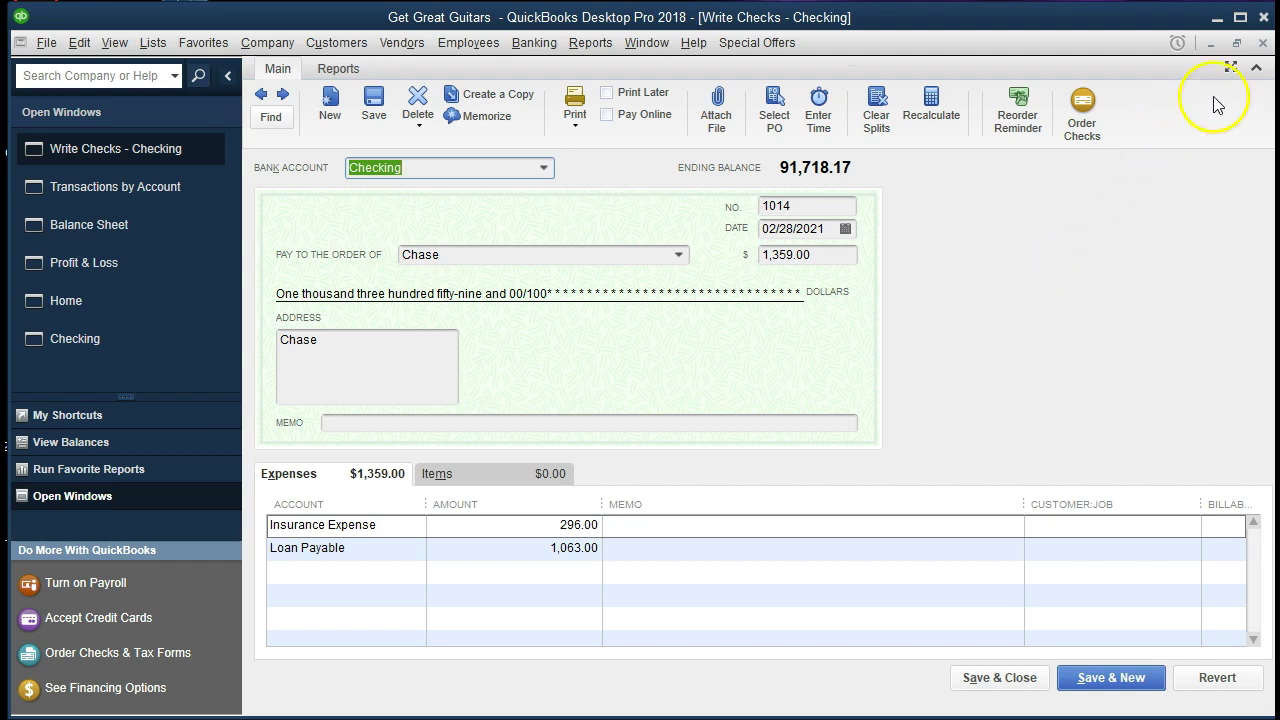
pyautogui.click(1264, 45)
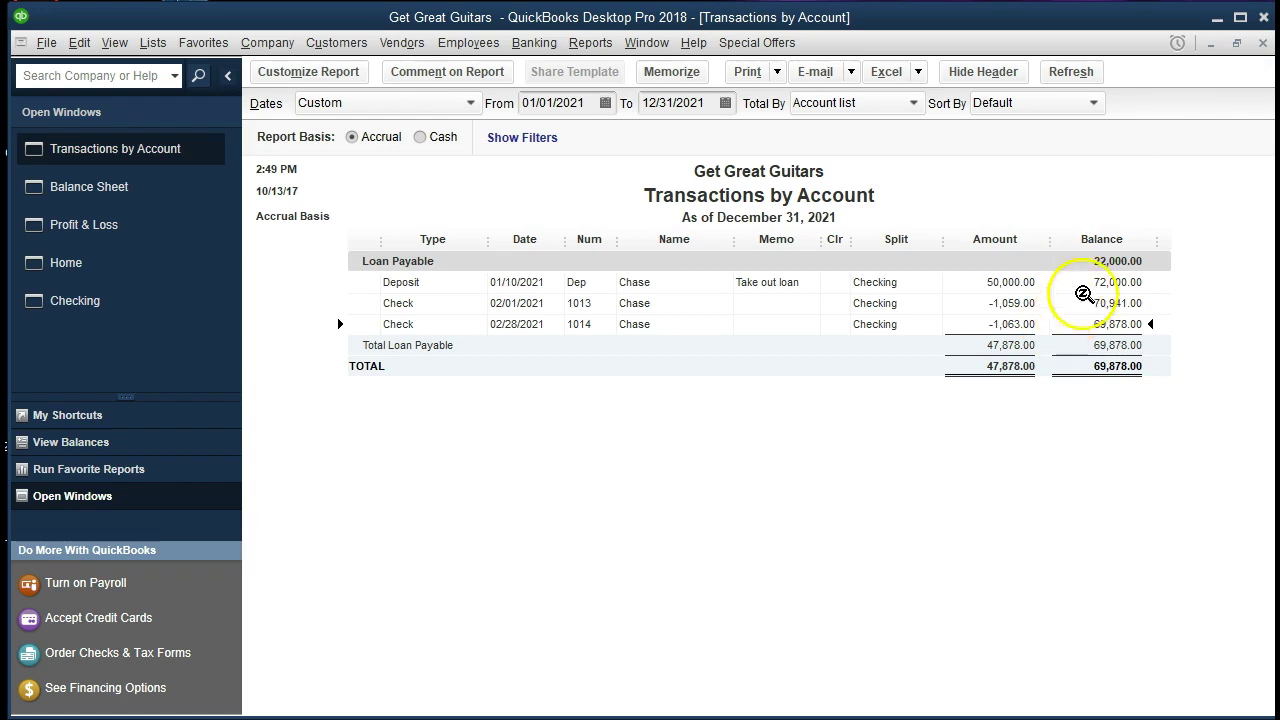
pyautogui.click(1263, 44)
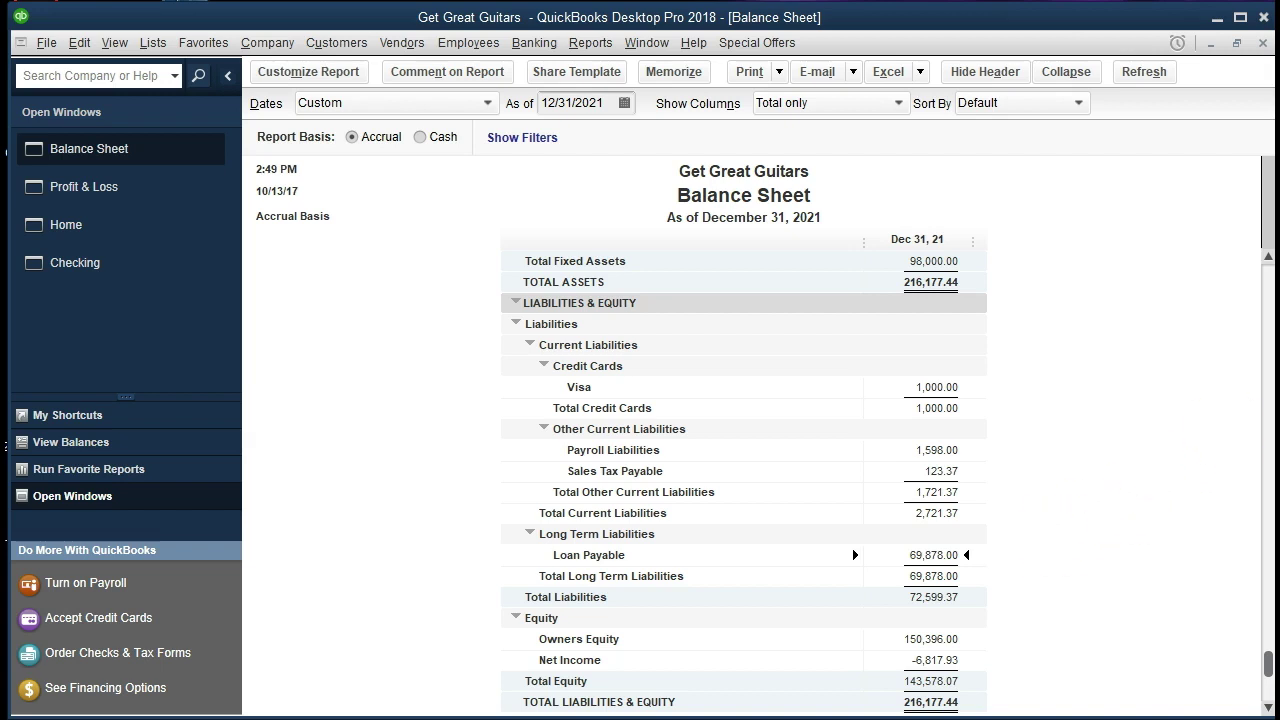
# - Switch to the Excel amortization table and fill the payment 2 row, A8:E8, with yellow
pyautogui.moveTo(1279, 200); pyautogui.dragTo(916, 85)
pyautogui.moveTo(385, 350); pyautogui.dragTo(774, 346)
pyautogui.rightClick(774, 346)
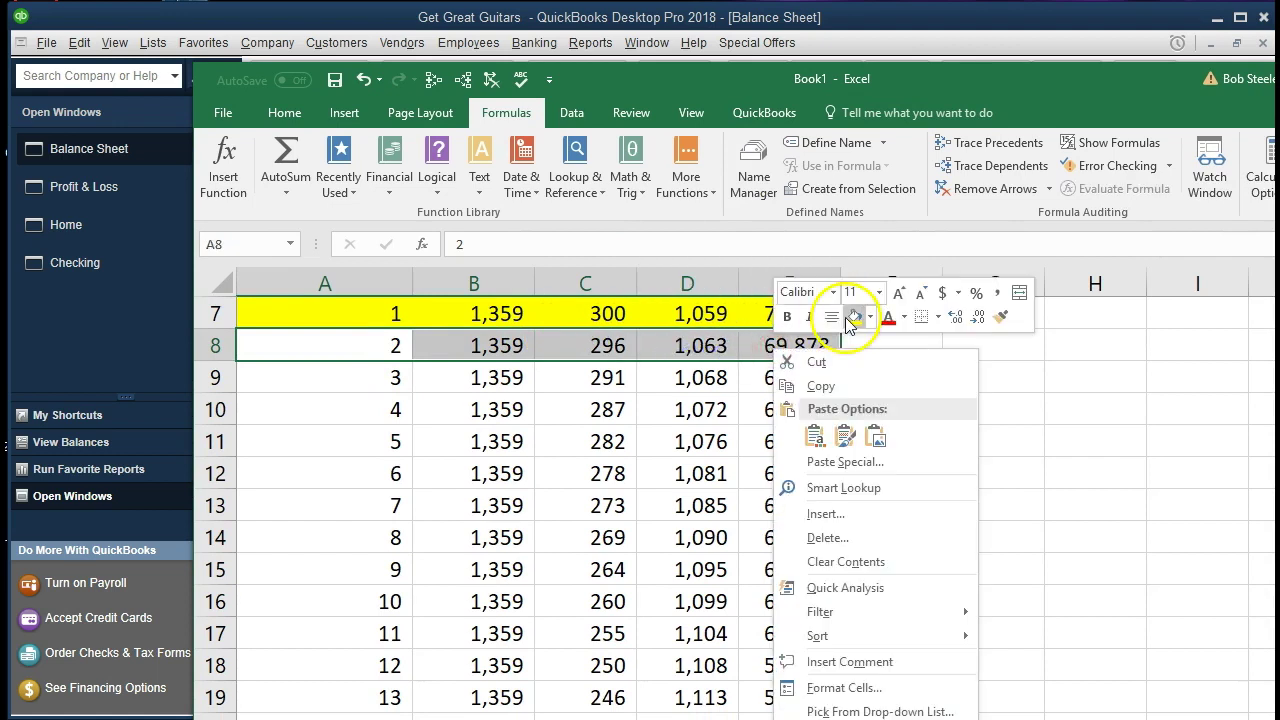
pyautogui.click(893, 297)
pyautogui.click(766, 352)
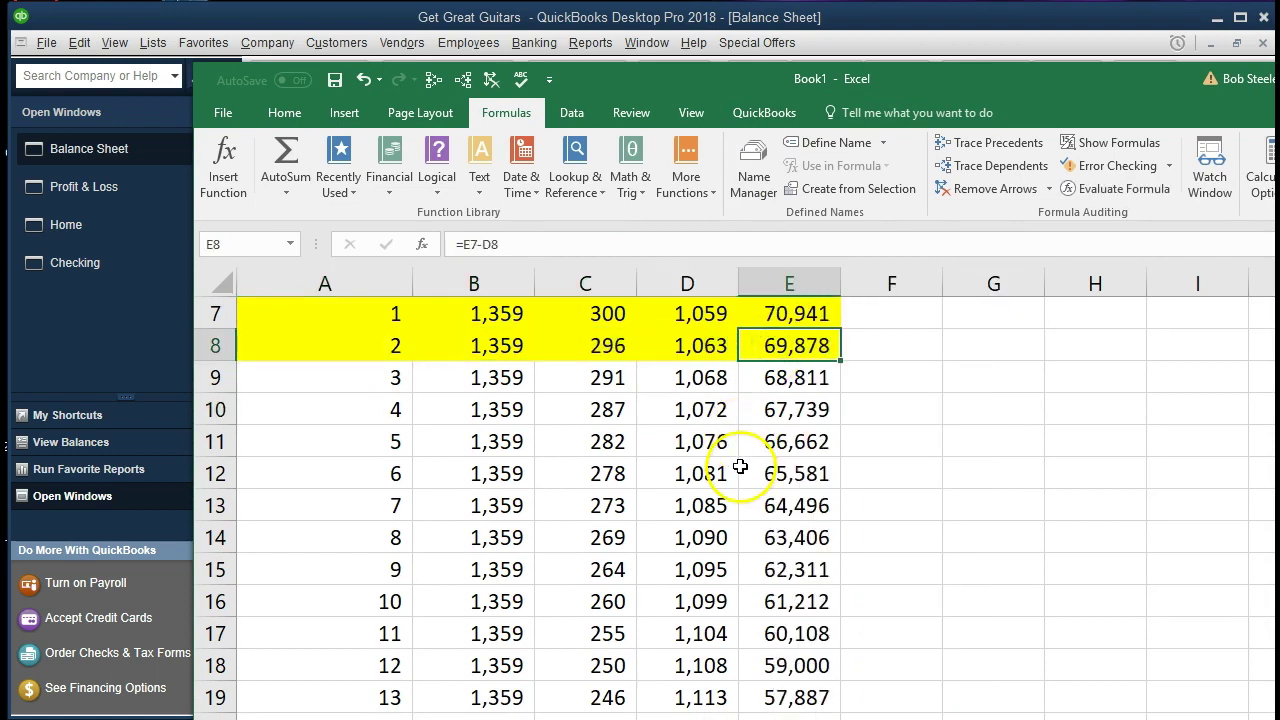
# - In cell G9, sum the principal reductions of payments 3 to 14 over the range D9:D20
pyautogui.click(987, 381)
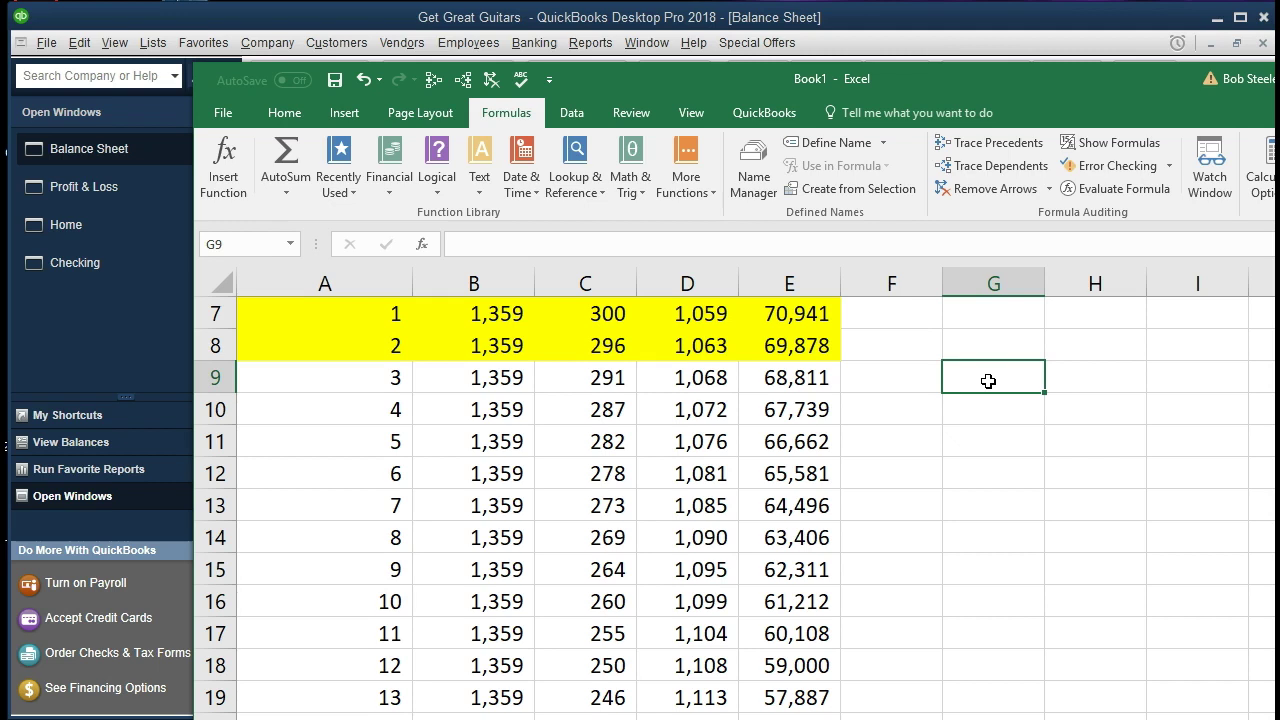
pyautogui.scroll(1, 988, 381)
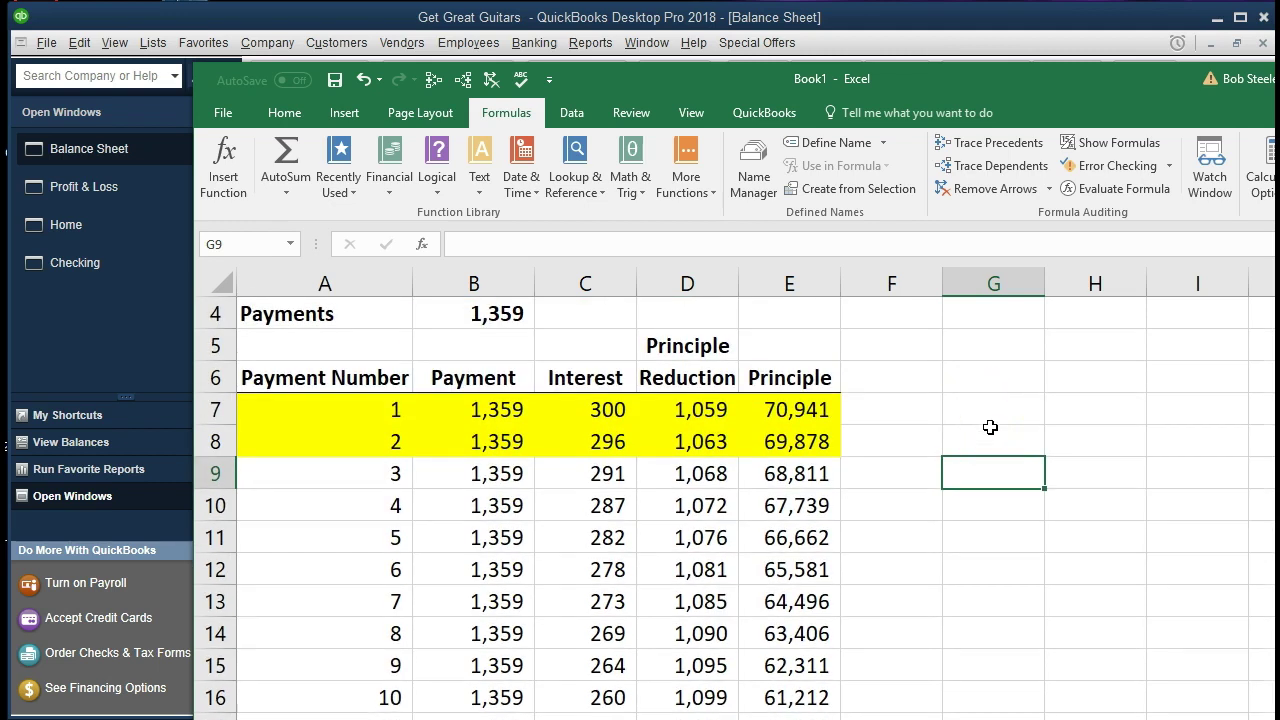
pyautogui.write('=sum(')
pyautogui.press('Left')
pyautogui.press('Left')
pyautogui.press('Left')
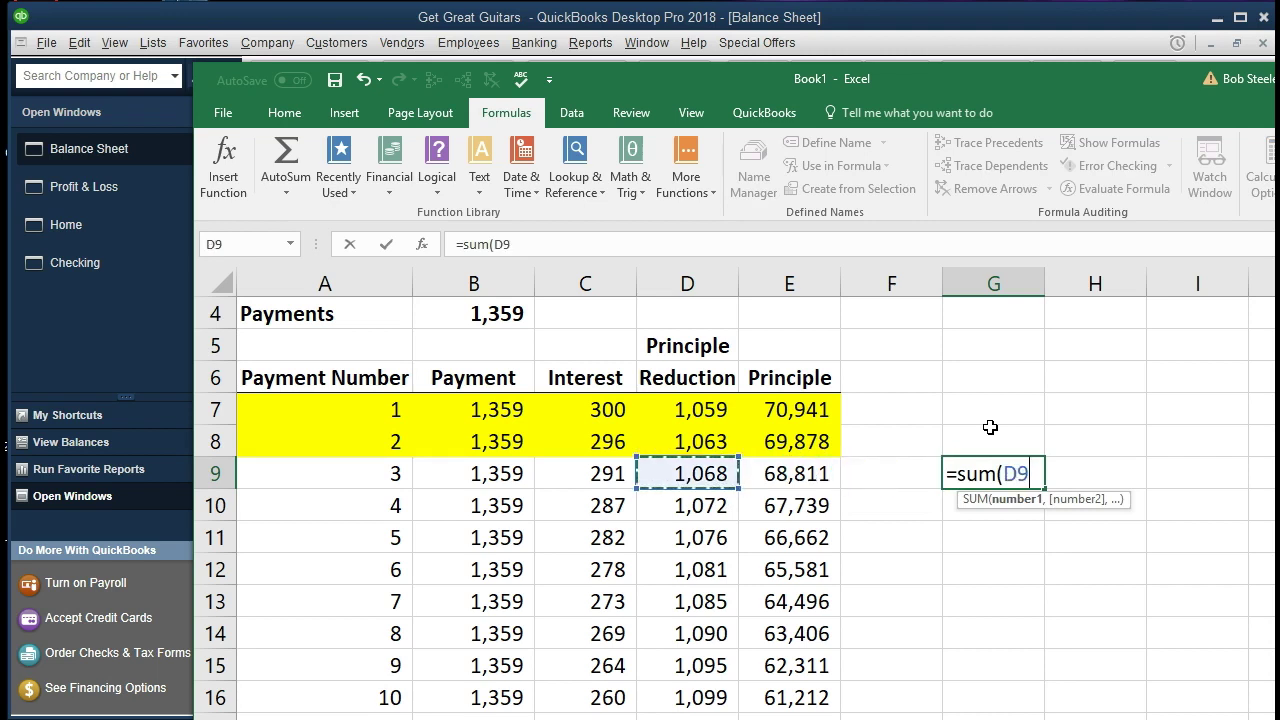
pyautogui.hotkey('shift', 'Down')
pyautogui.hotkey('shift', 'Down')
pyautogui.hotkey('shift', 'Down')
pyautogui.hotkey('shift', 'Down')
pyautogui.hotkey('shift', 'Down')
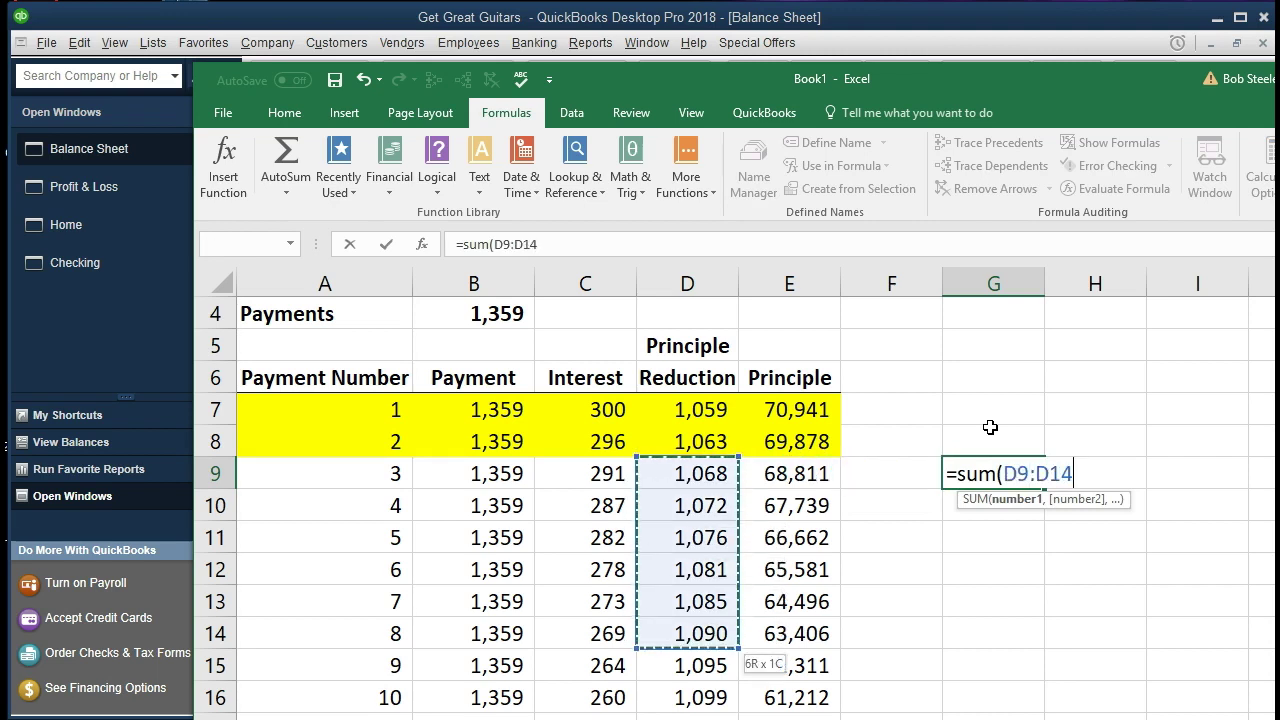
pyautogui.hotkey('shift', 'Down')
pyautogui.hotkey('shift', 'Down')
pyautogui.hotkey('shift', 'Down')
pyautogui.hotkey('shift', 'Down')
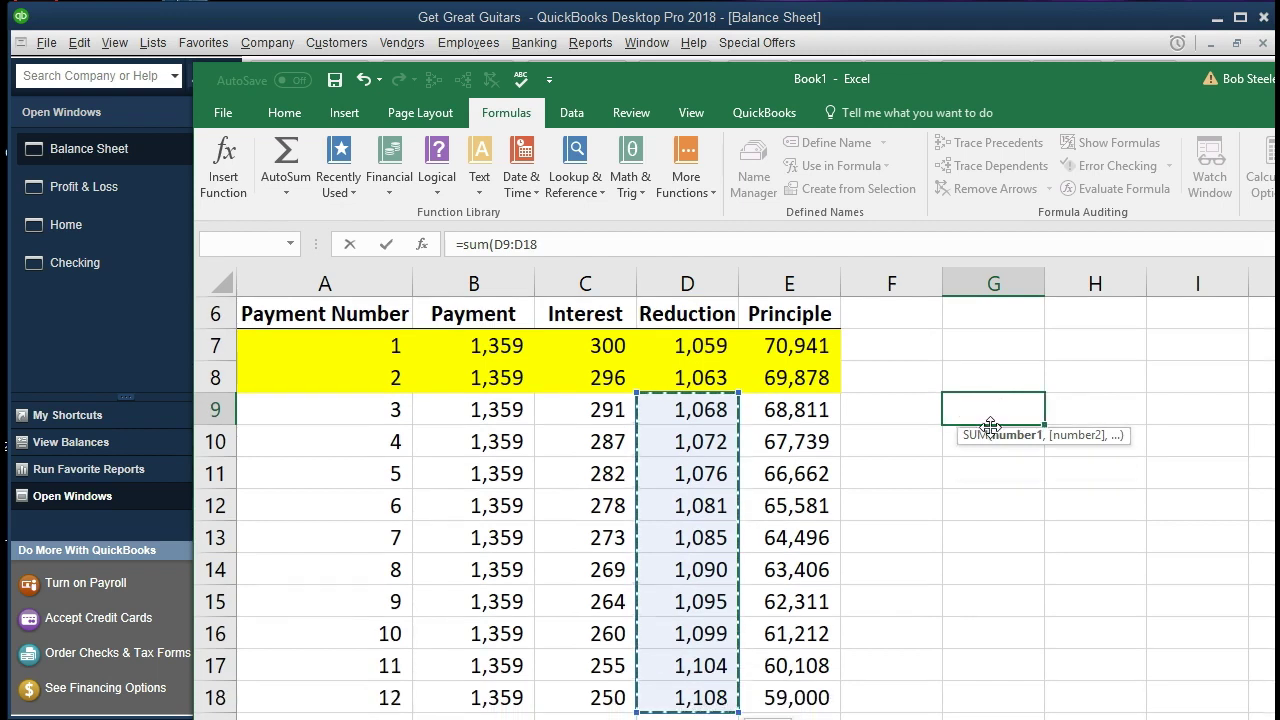
pyautogui.hotkey('shift', 'Down')
pyautogui.hotkey('shift', 'Down')
pyautogui.press('Return')
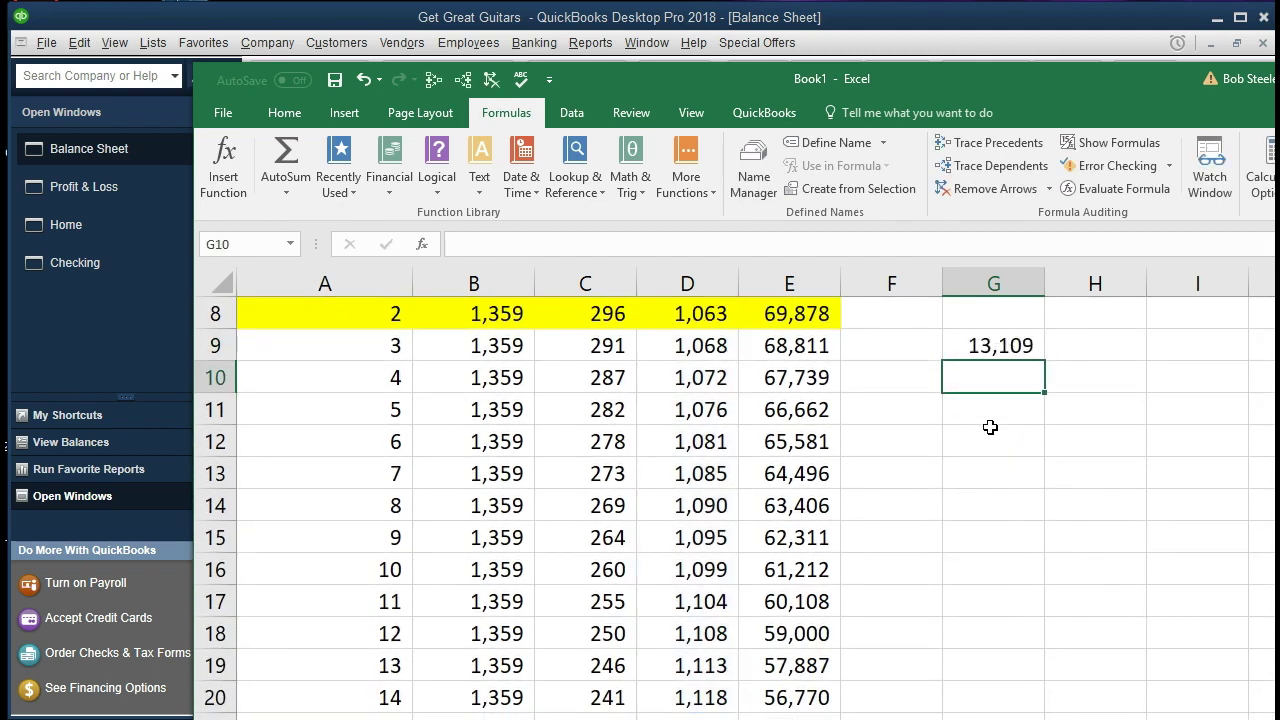
pyautogui.scroll(1, 990, 425)
pyautogui.click(988, 442)
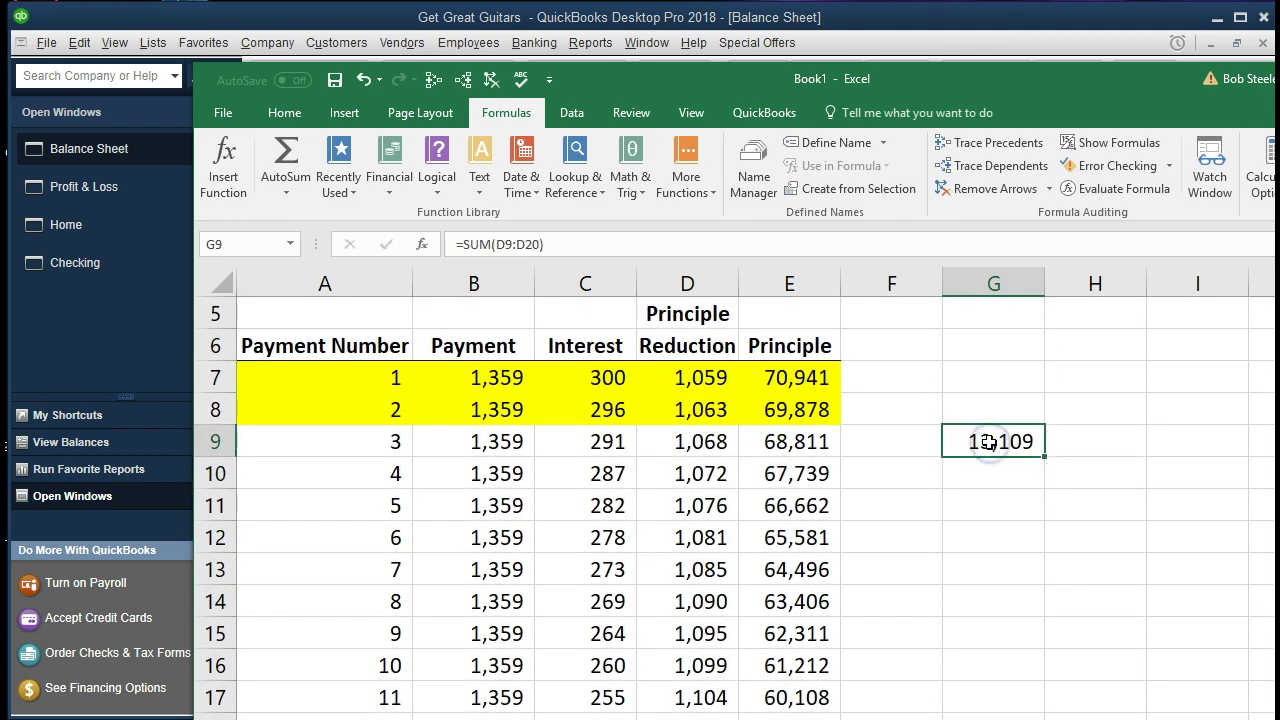
# - Review the principal left after payment 2 and the upcoming payment amounts in B9:B19 of the amortization table
pyautogui.click(800, 412)
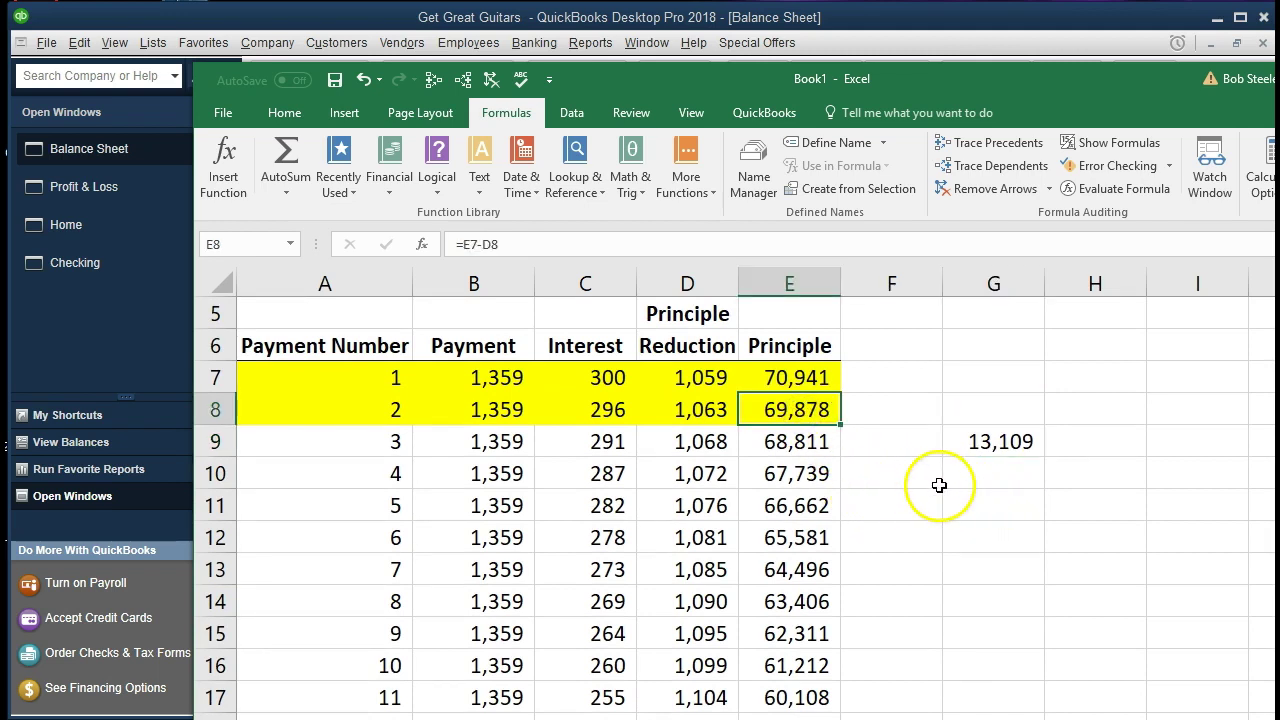
pyautogui.click(979, 480)
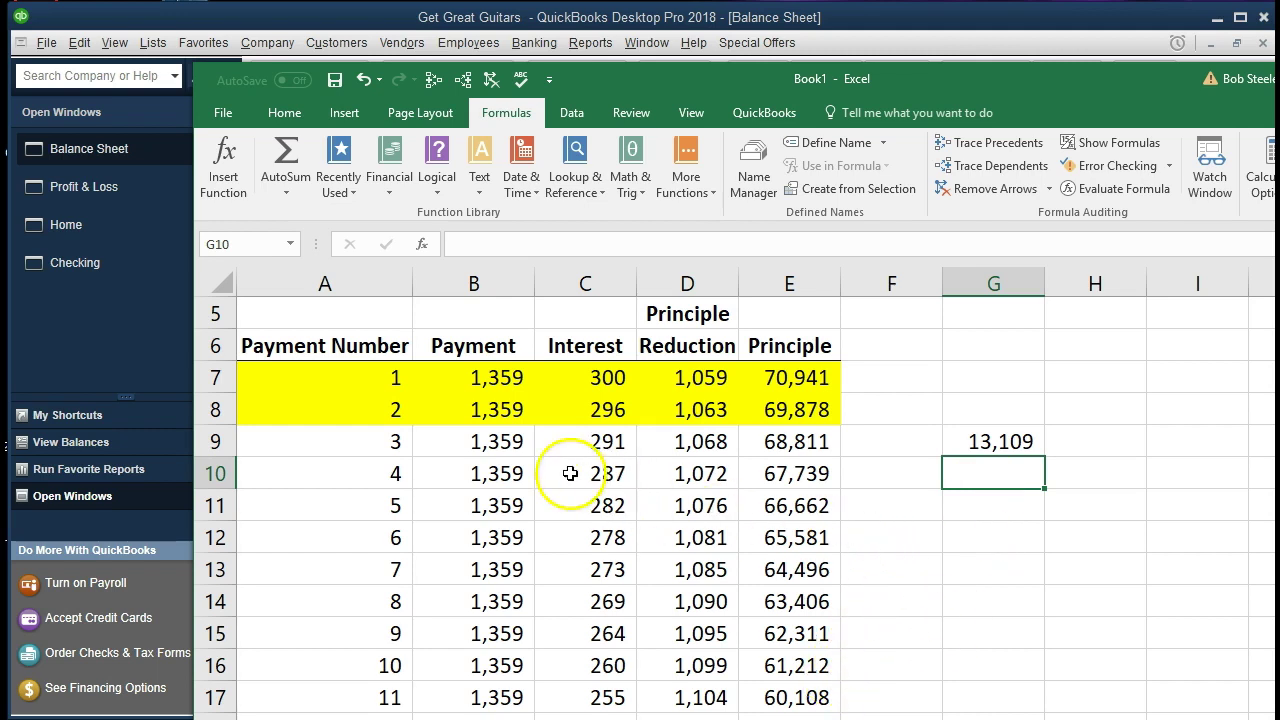
pyautogui.moveTo(481, 443); pyautogui.dragTo(516, 691)
pyautogui.moveTo(516, 654); pyautogui.dragTo(514, 643)
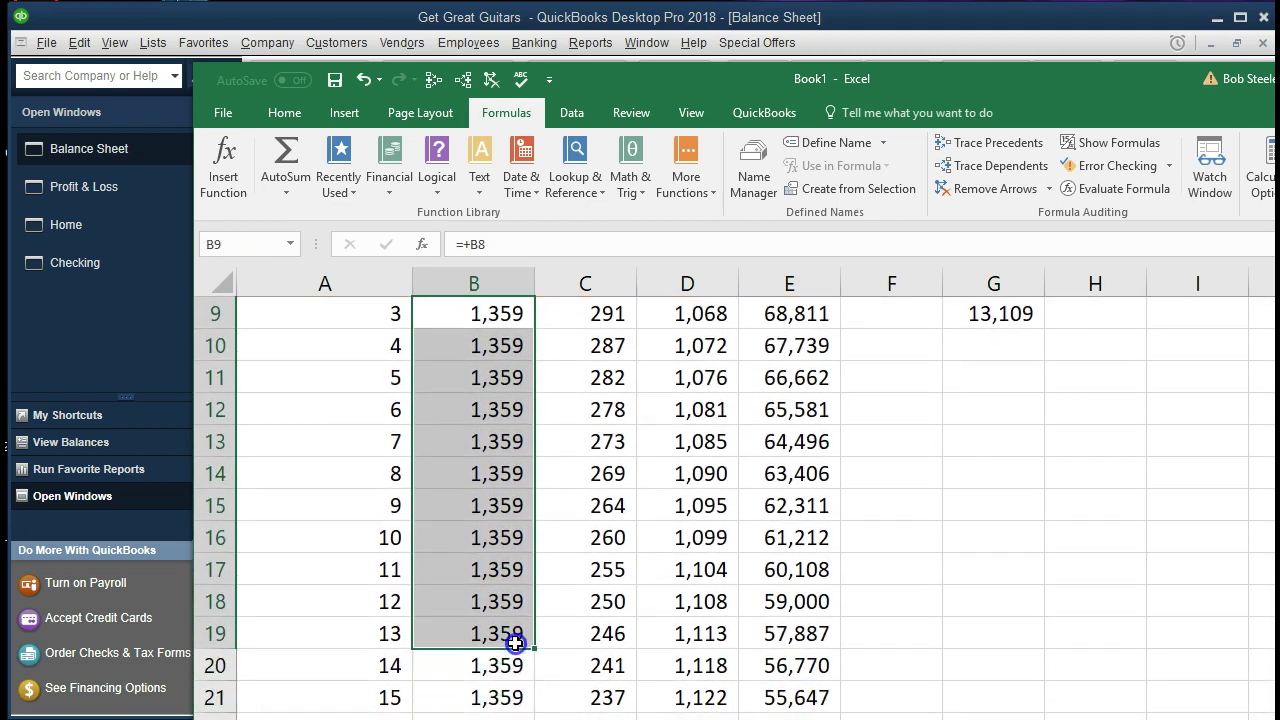
pyautogui.scroll(1, 515, 641)
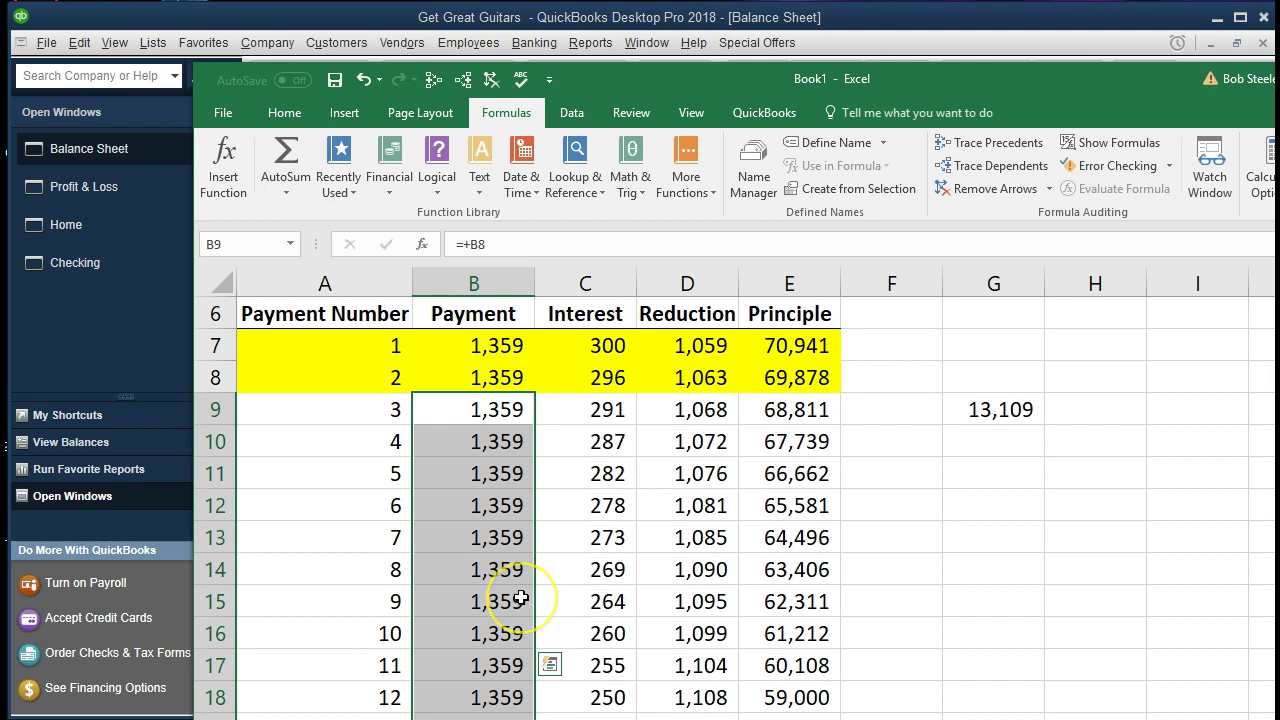
# - Examine how payment 3's interest in C9 is calculated from the principal in E8 and compare it with the payment in B9
pyautogui.click(582, 419)
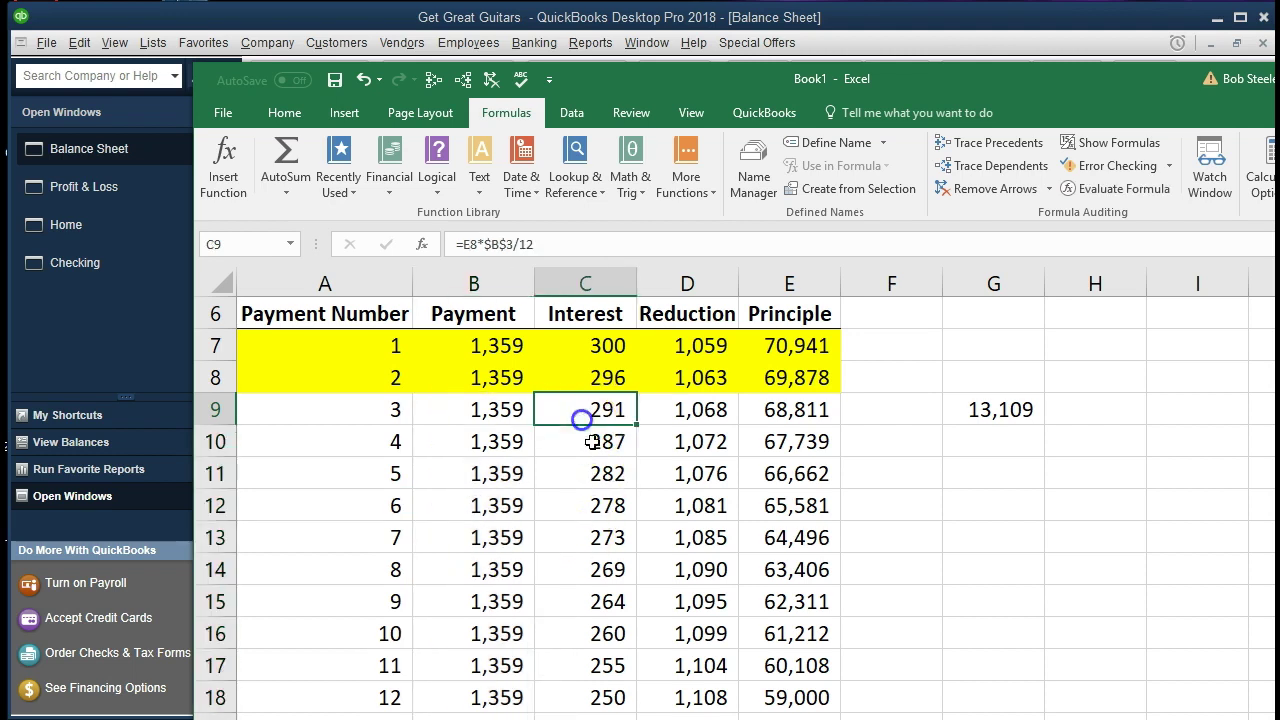
pyautogui.scroll(1, 600, 478)
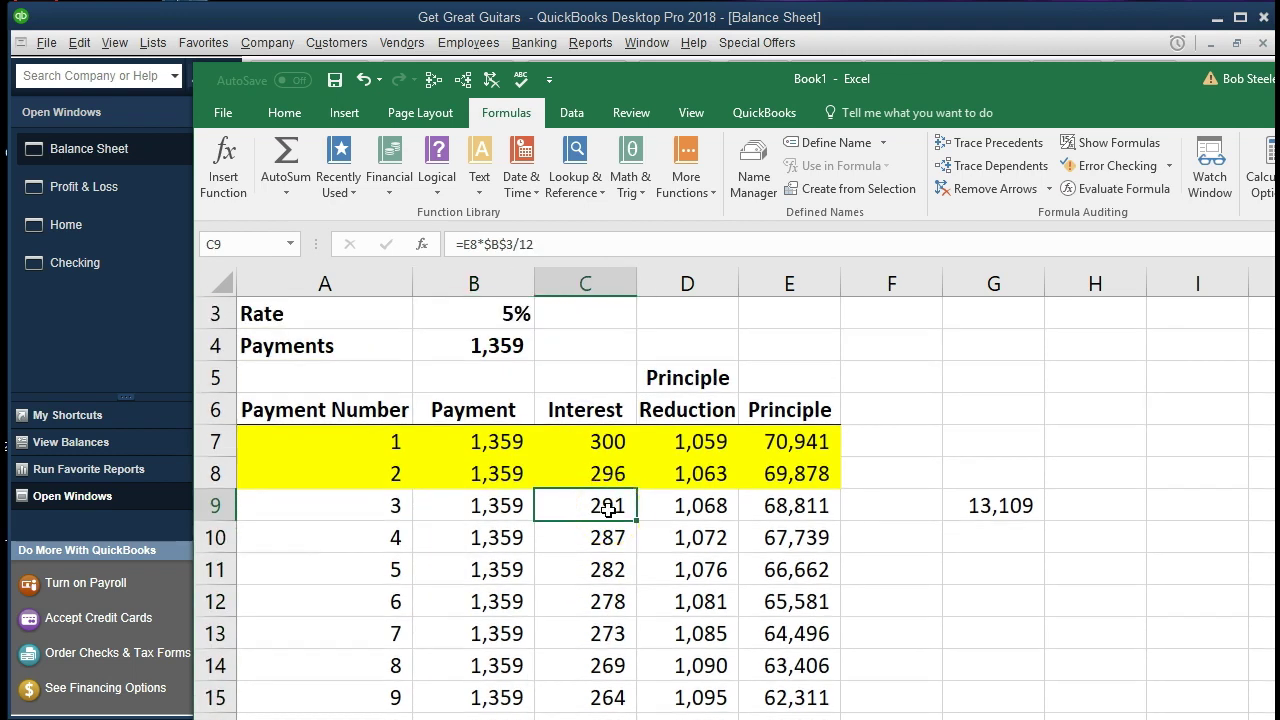
pyautogui.click(790, 476)
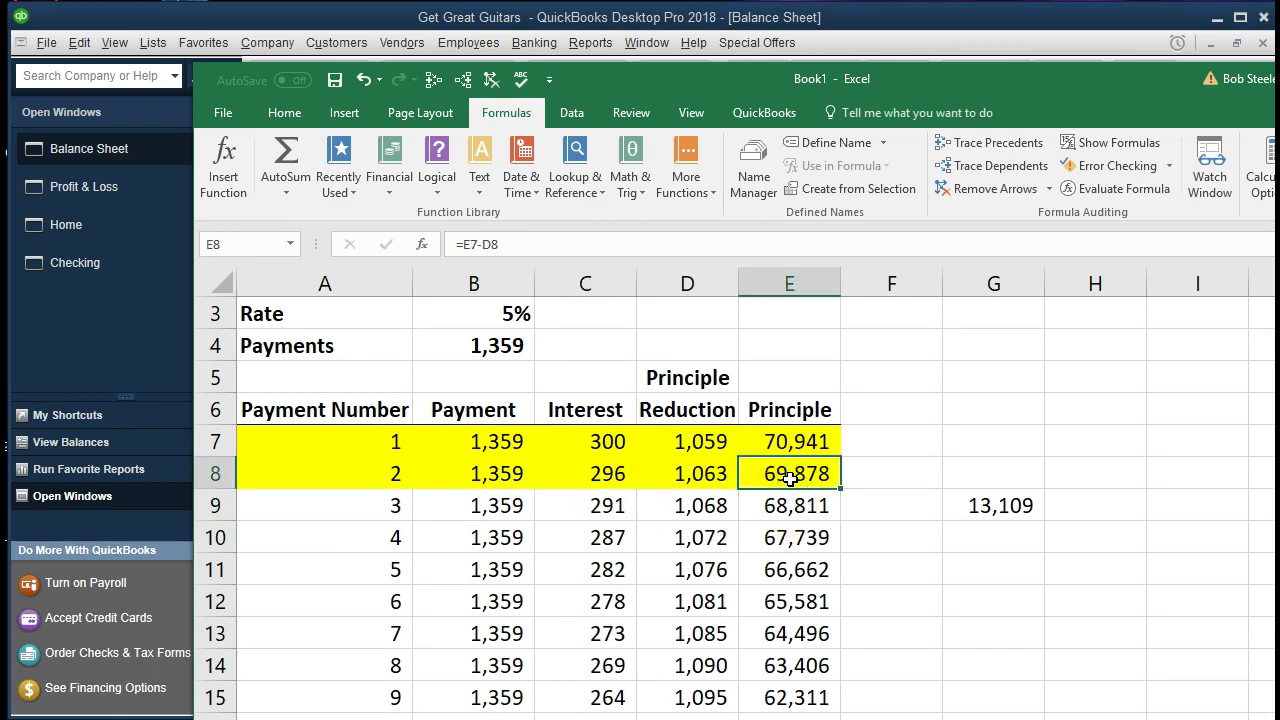
pyautogui.click(600, 505)
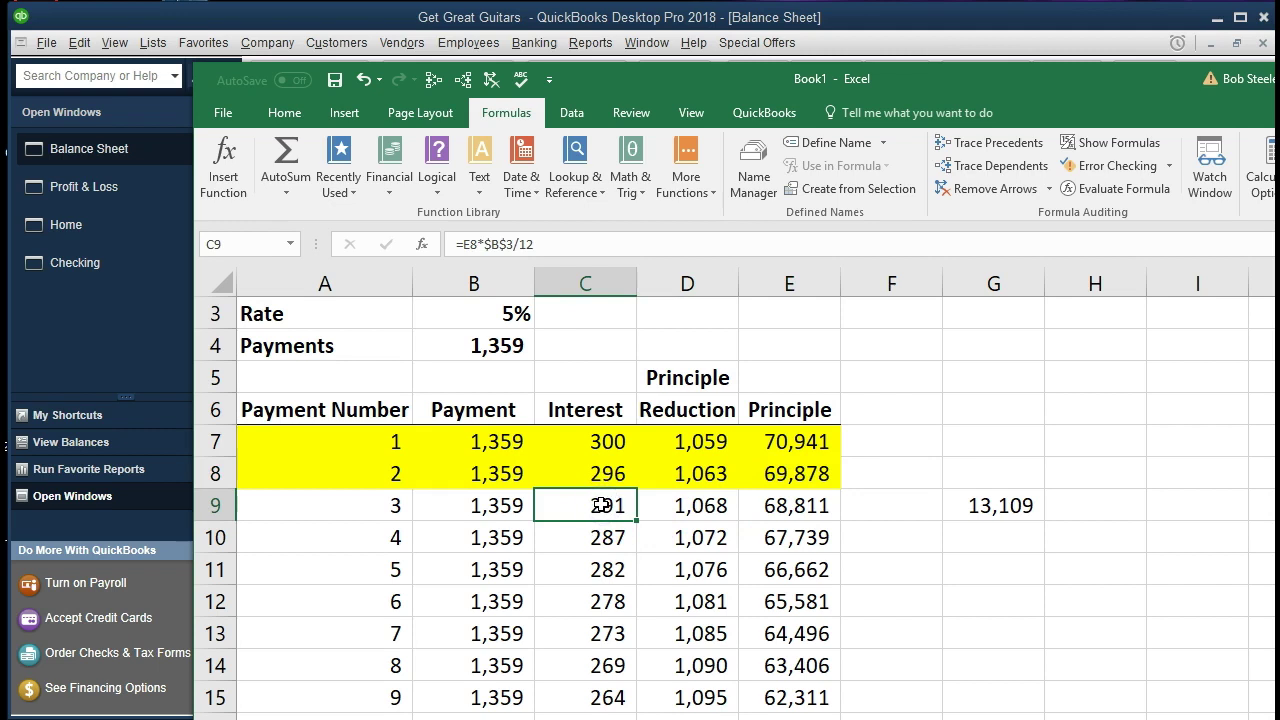
pyautogui.click(763, 476)
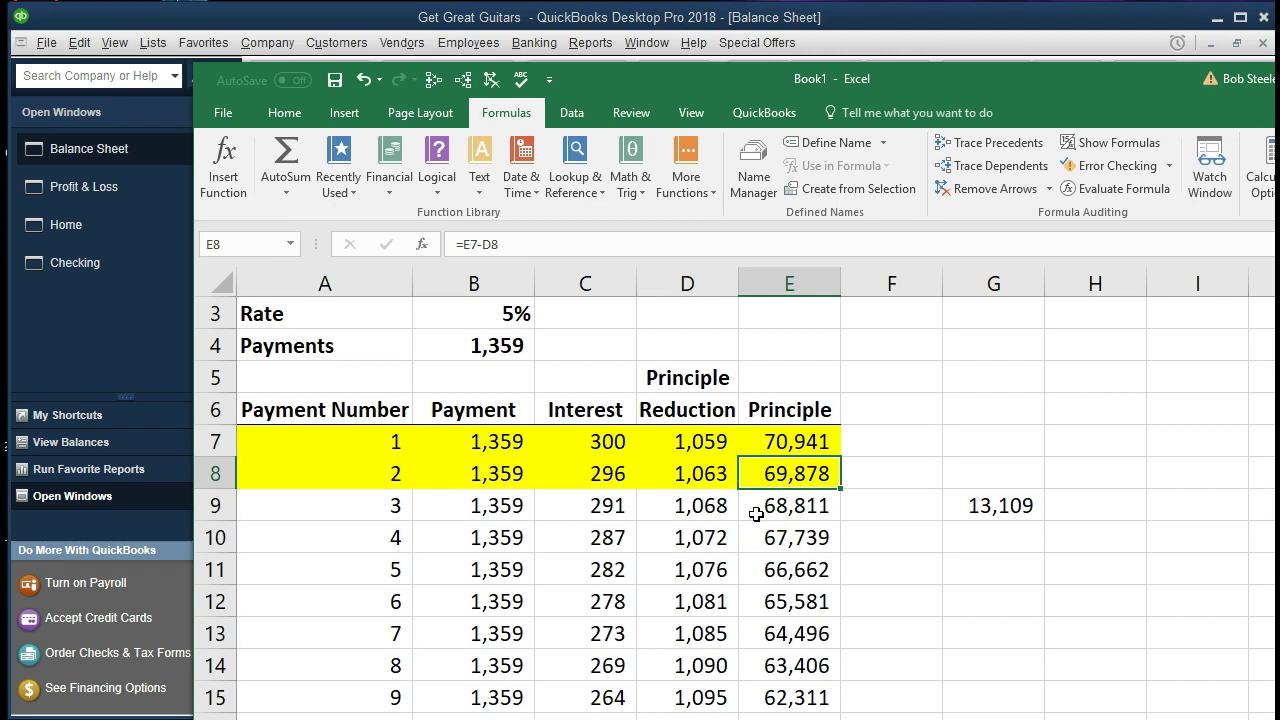
pyautogui.click(508, 503)
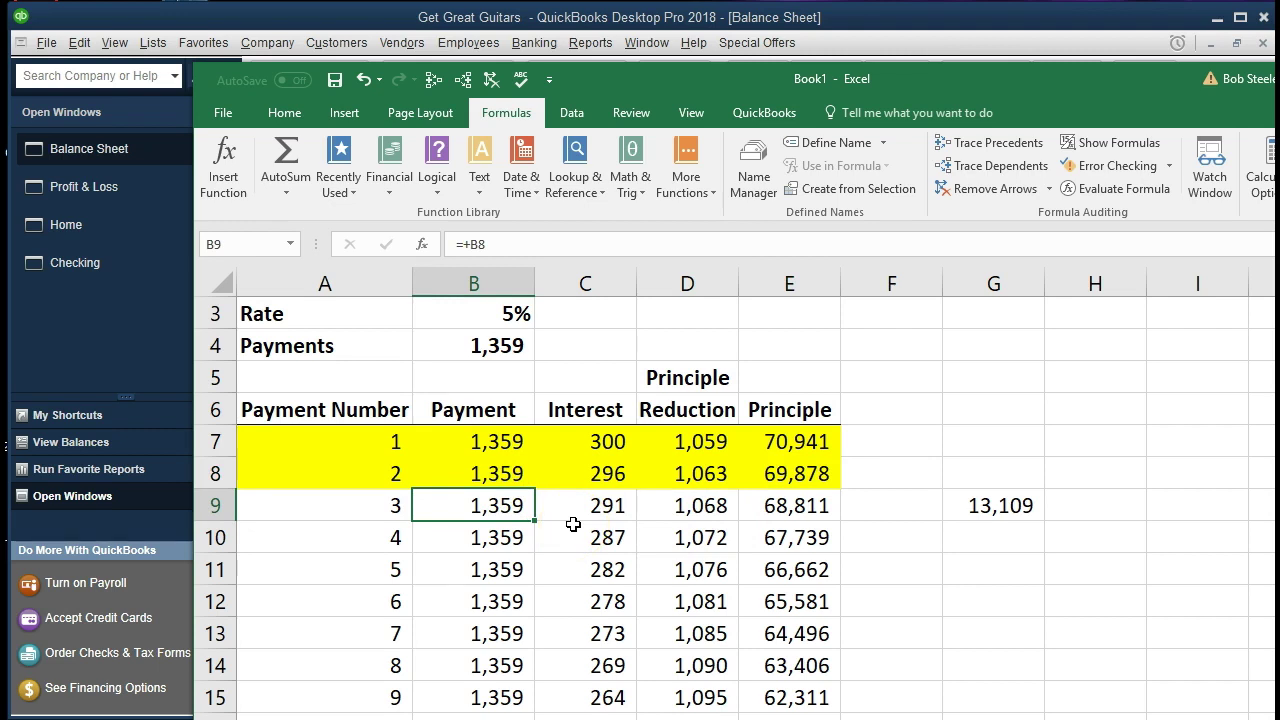
pyautogui.click(755, 466)
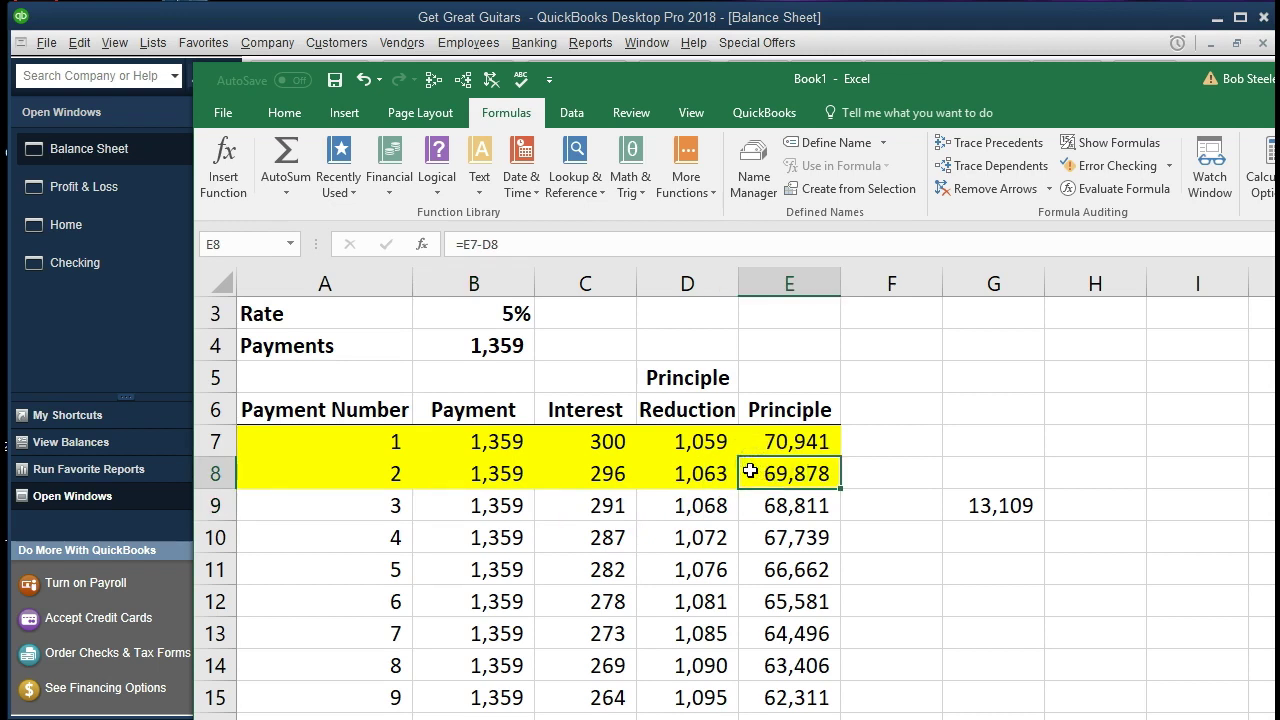
pyautogui.click(574, 511)
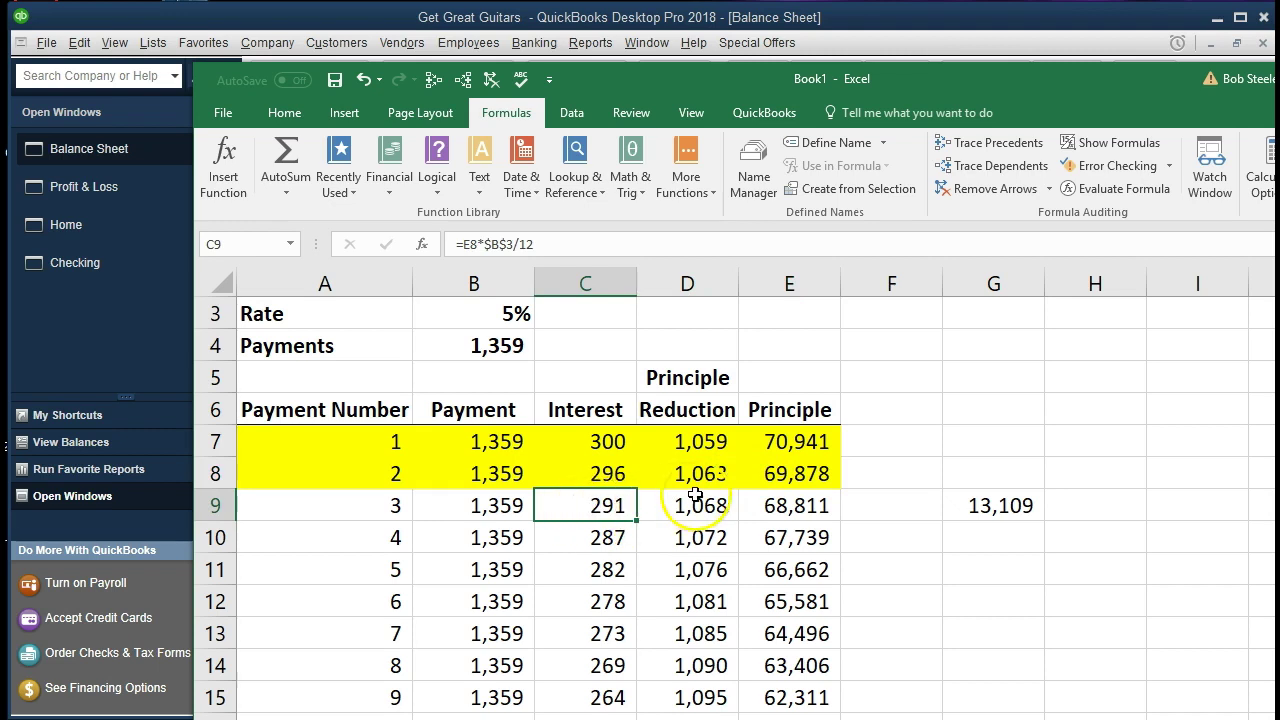
pyautogui.click(789, 471)
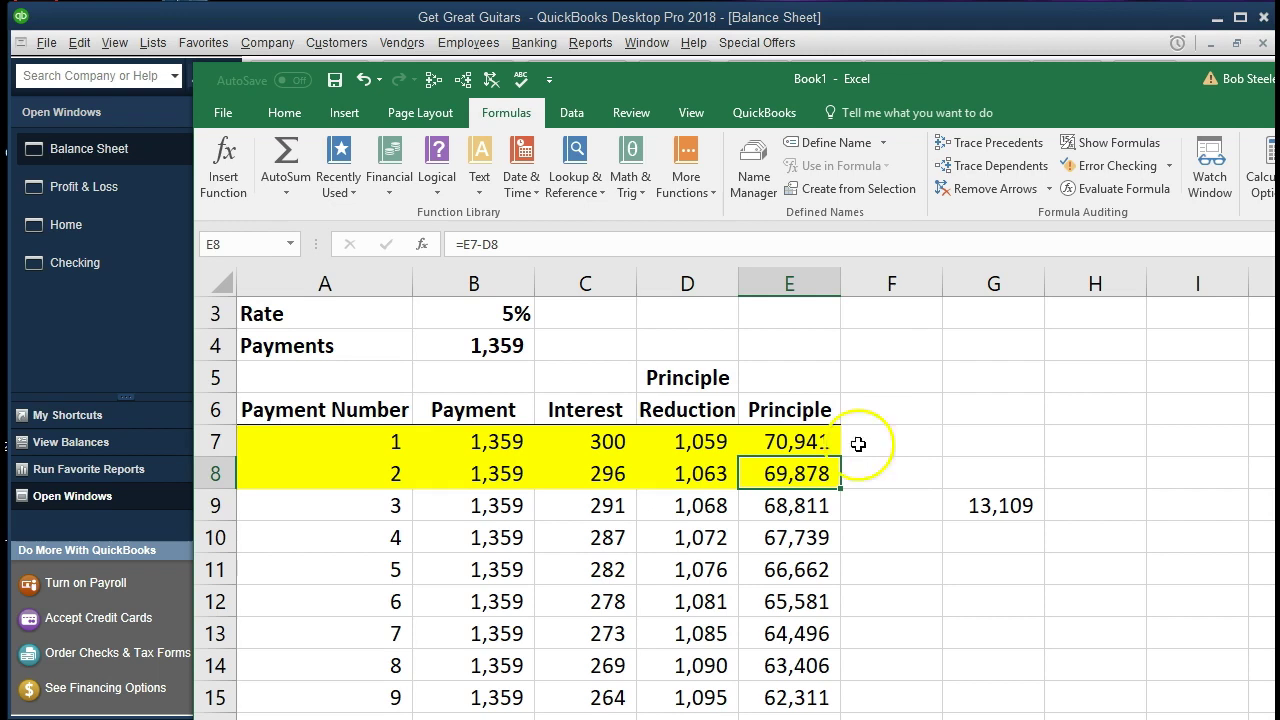
# - Move the Excel workbook aside, review the transactions behind the Balance Sheet's Loan Payable balance in QuickBooks, and return to the Balance Sheet
pyautogui.moveTo(706, 83); pyautogui.dragTo(1175, 148)
pyautogui.click(852, 550)
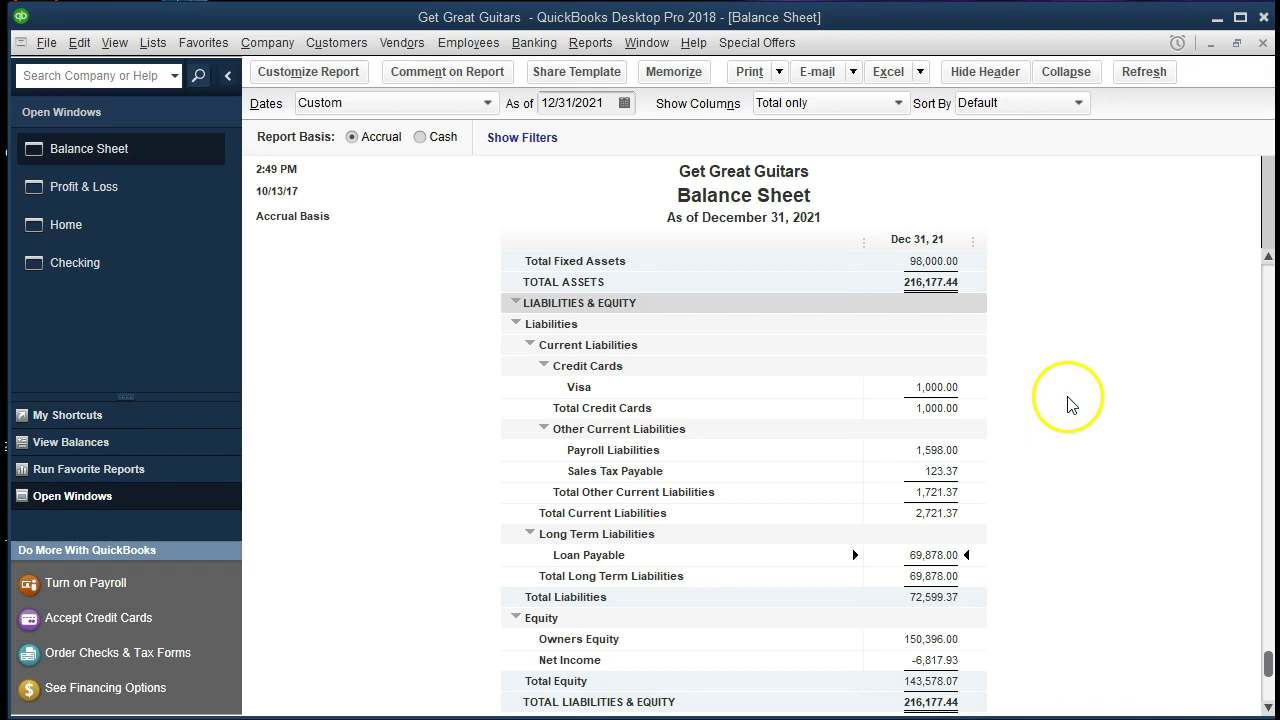
pyautogui.scroll(-1, 1071, 403)
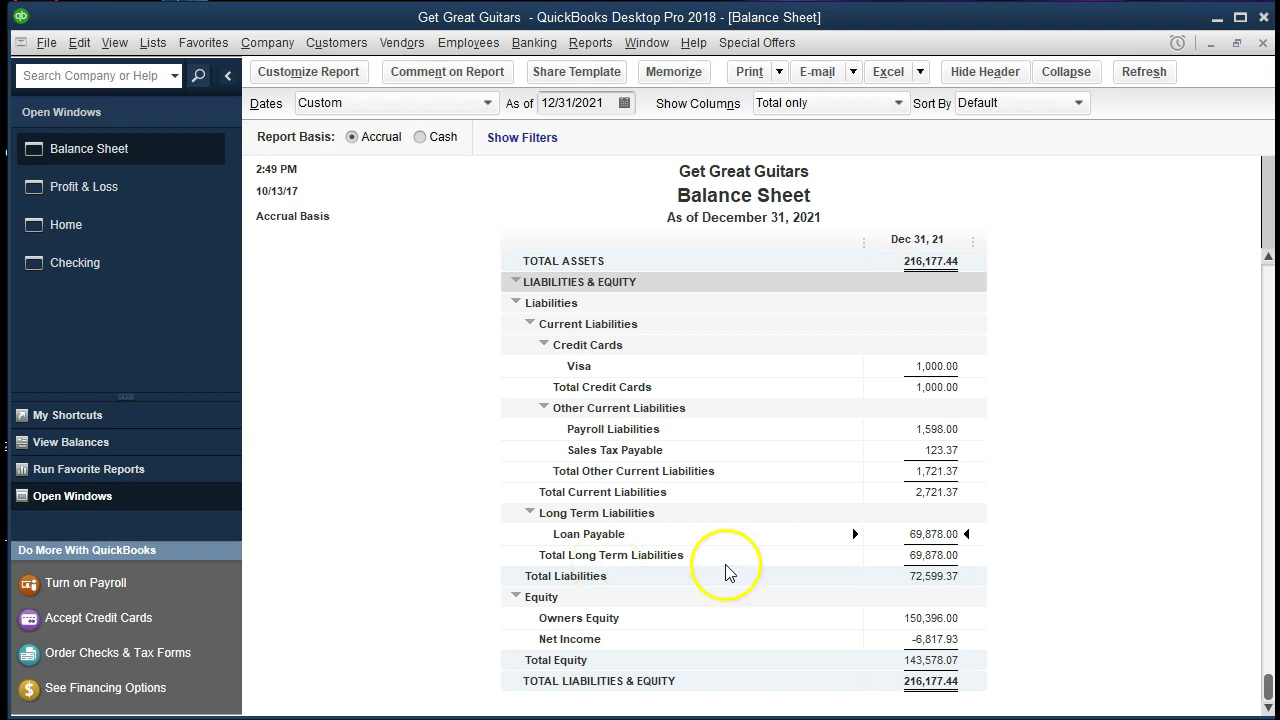
pyautogui.doubleClick(945, 534)
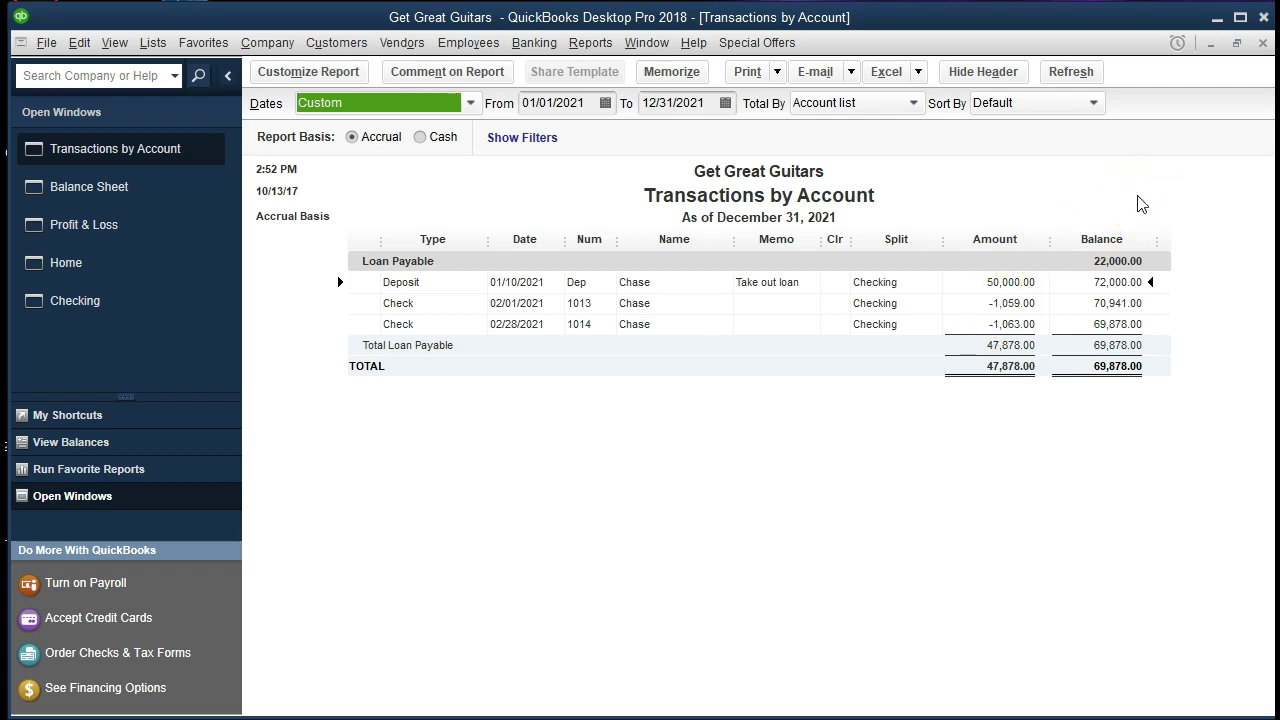
pyautogui.click(1261, 45)
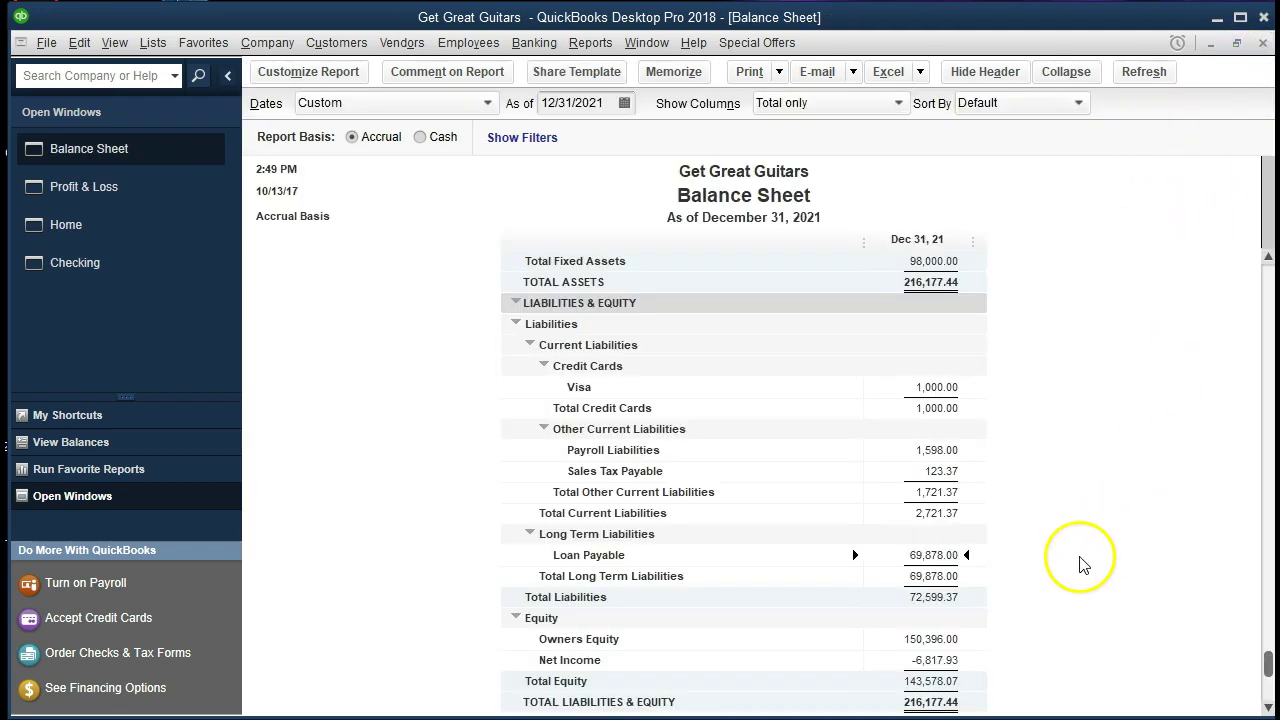